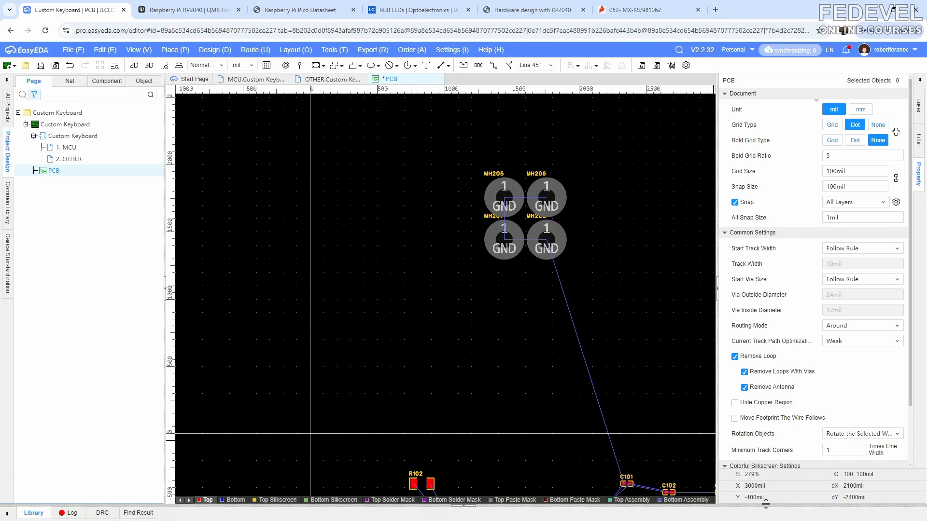
Move mounting hole MH205 to X 200, Y 200 mil and MH206 to X 2700, Y 200 mil.
left_click_drag(515, 200, 337, 405)
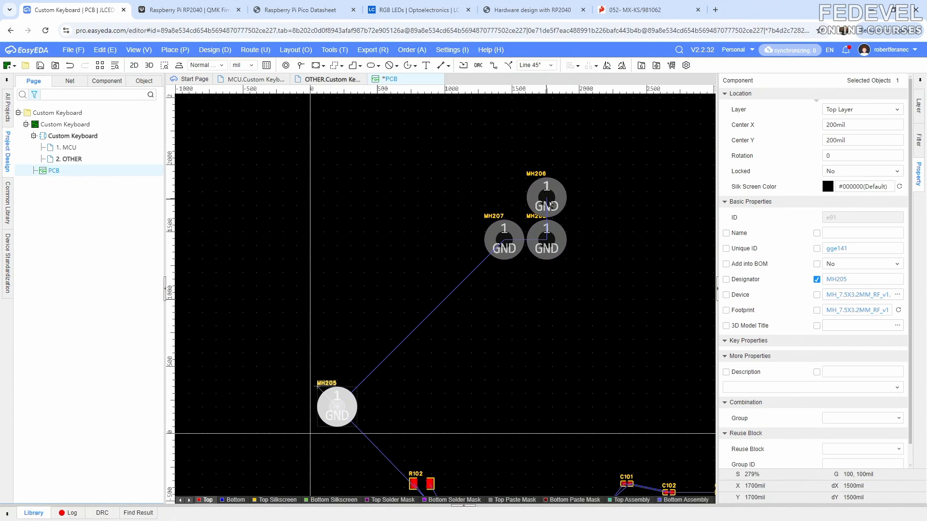
left_click_drag(548, 200, 625, 286)
scroll(451, 184, "down", 4)
scroll(497, 273, "up", 4)
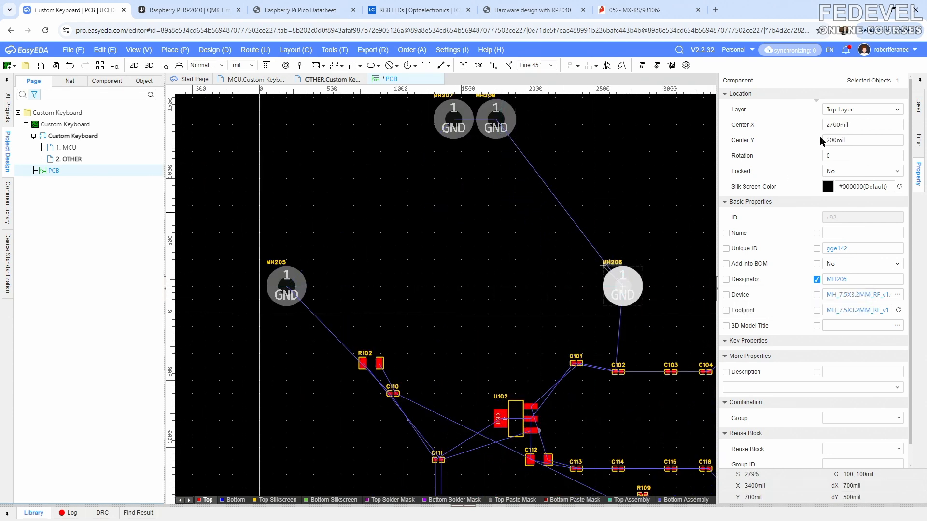
Position mounting hole MH207 with its centre at X 200 mil and Y 4100 mil.
right_click_drag(610, 139, 602, 243)
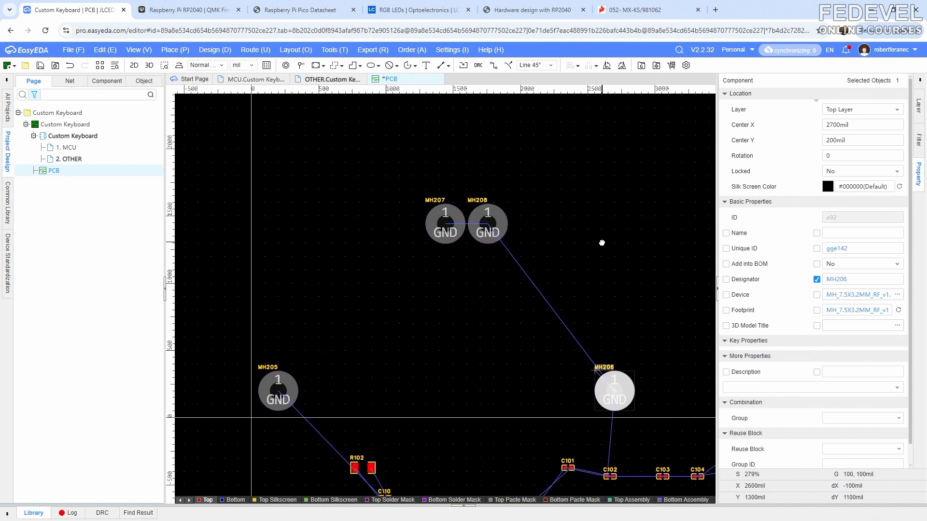
left_click(457, 214)
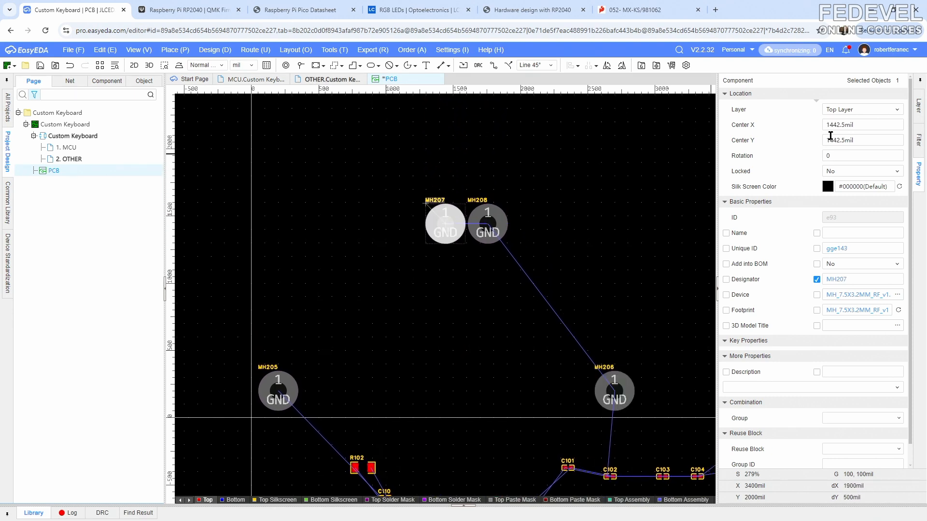
left_click(877, 124)
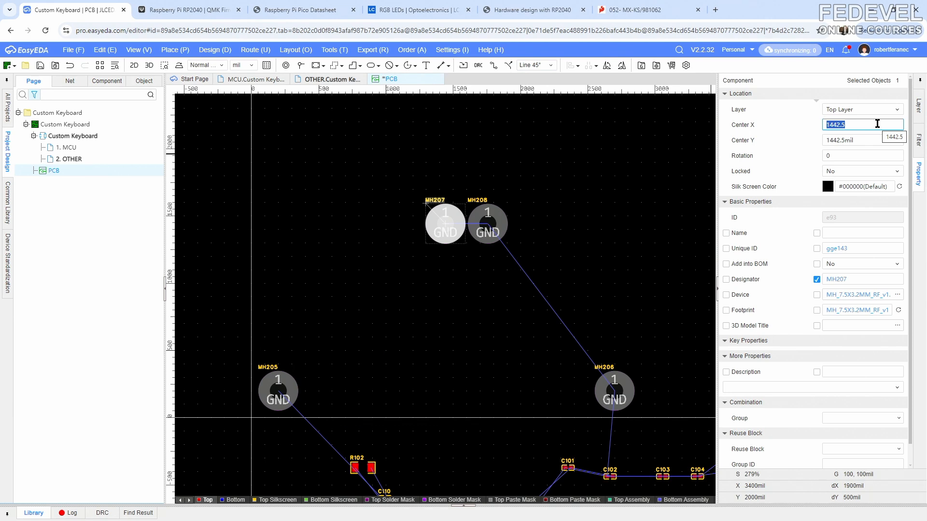
type("200")
key("Return")
left_click(879, 141)
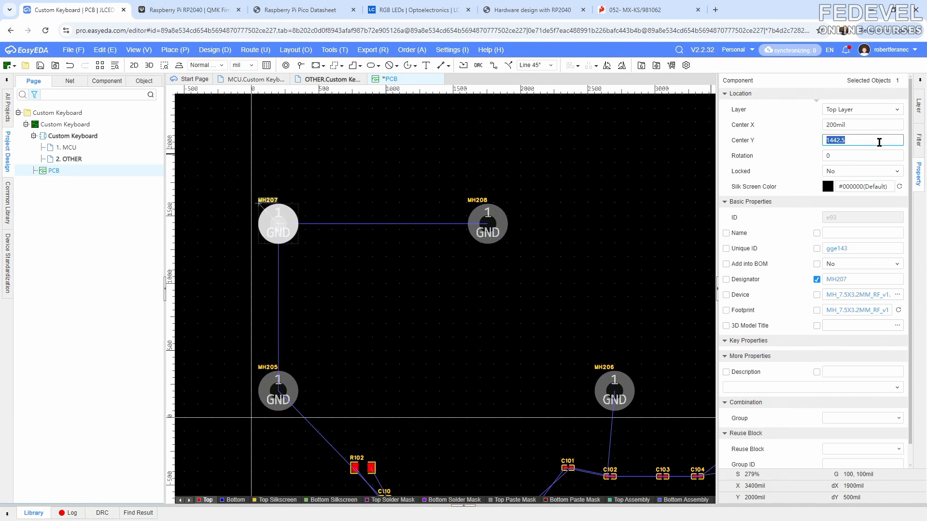
type("4100")
key("Return")
Move mounting hole MH208 to X 2700, Y 4100 mil, level with MH207.
scroll(523, 265, "down", 5)
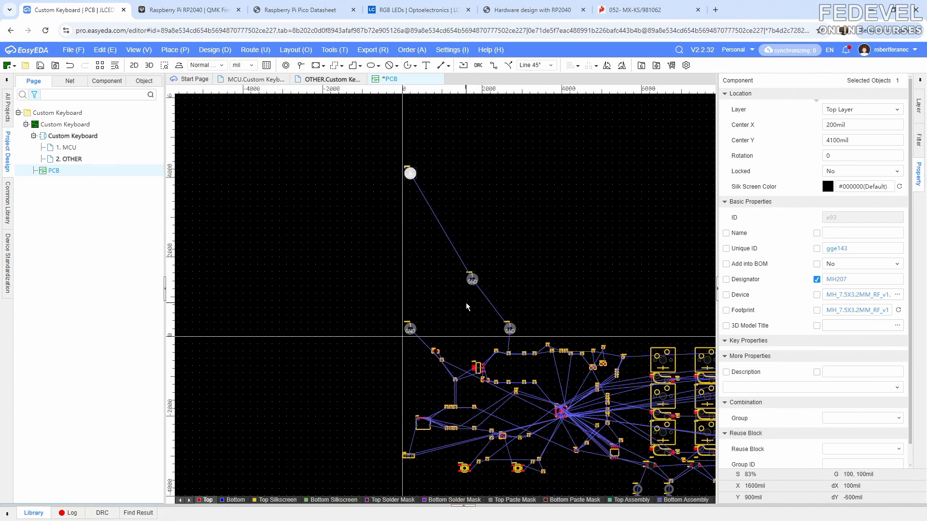
scroll(484, 172, "up", 1)
left_click_drag(469, 336, 522, 174)
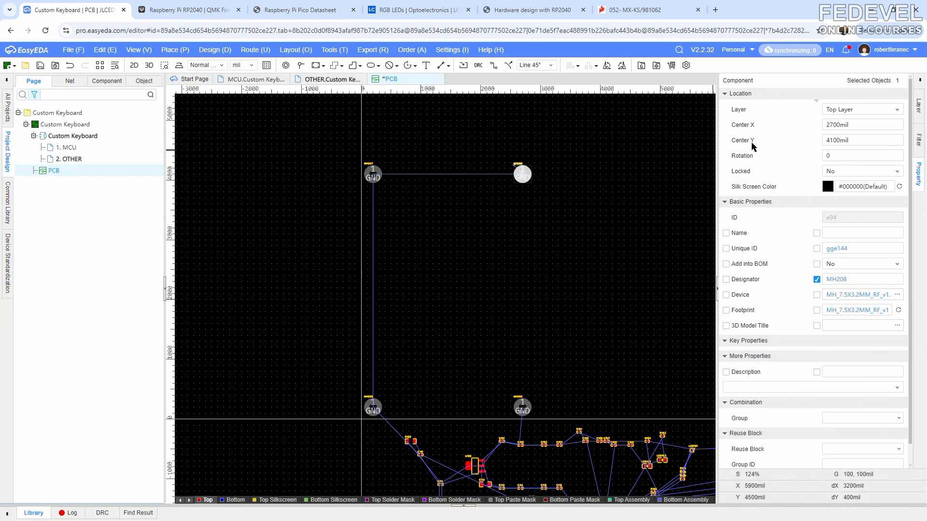
left_click(452, 289)
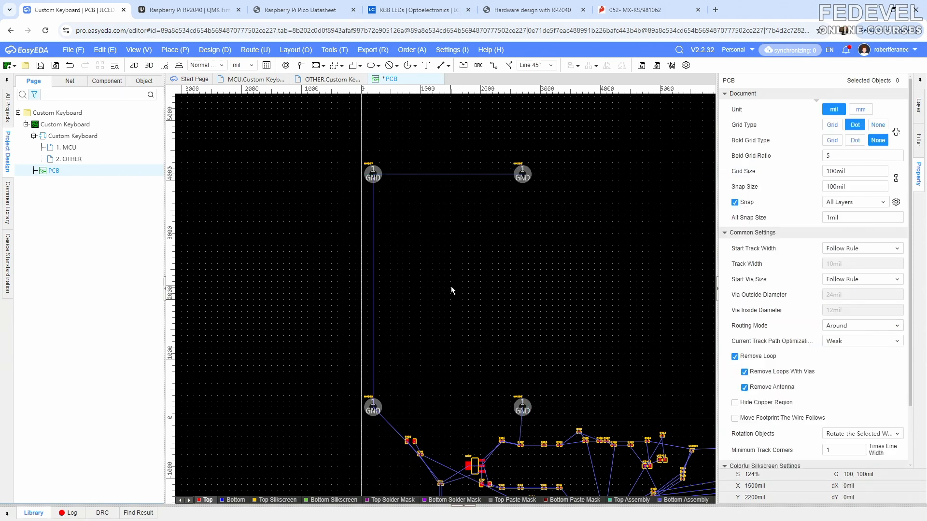
Fit the whole layout in view and save the PCB with its four placed mounting holes.
left_click(145, 51)
left_click(159, 130)
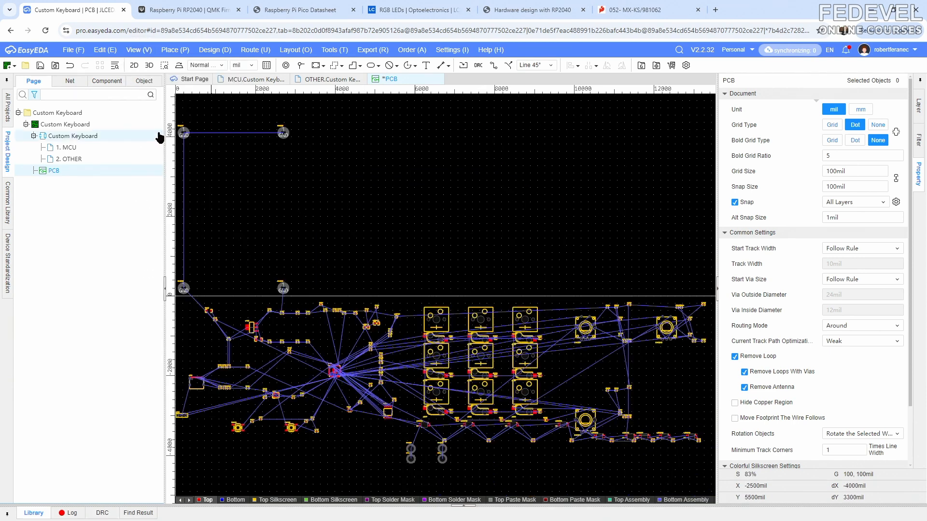
left_click(40, 66)
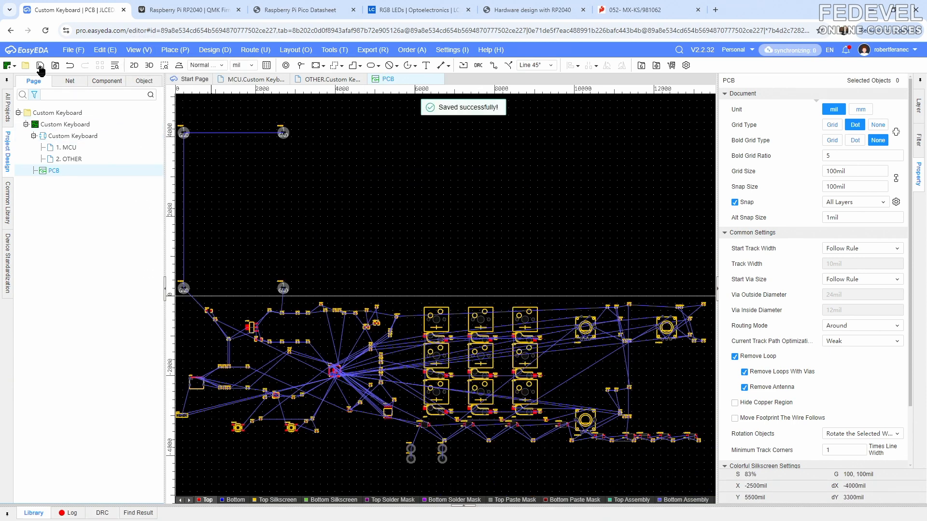
Locate USB connector J101 through the MCU schematic and move its PCB footprint to about X 1900, Y 3600 mil.
left_click(247, 80)
left_click(211, 289)
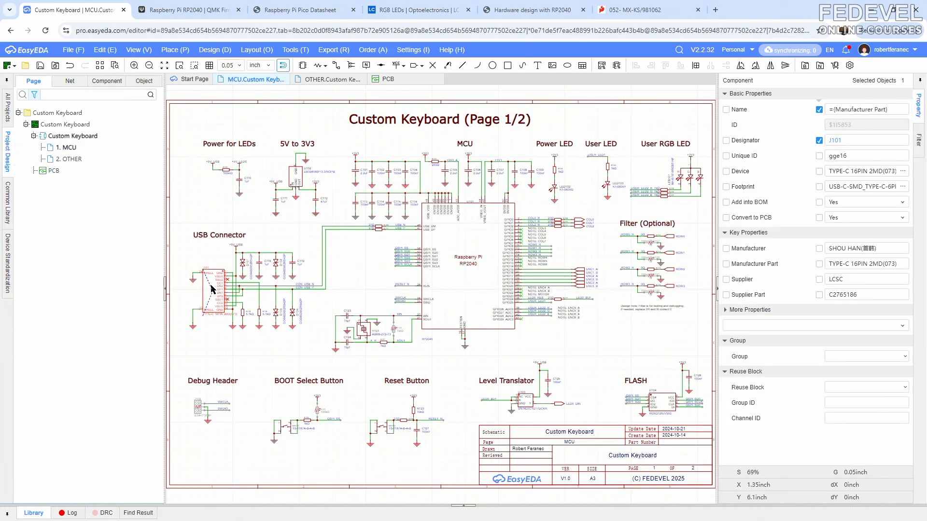
left_click(393, 81)
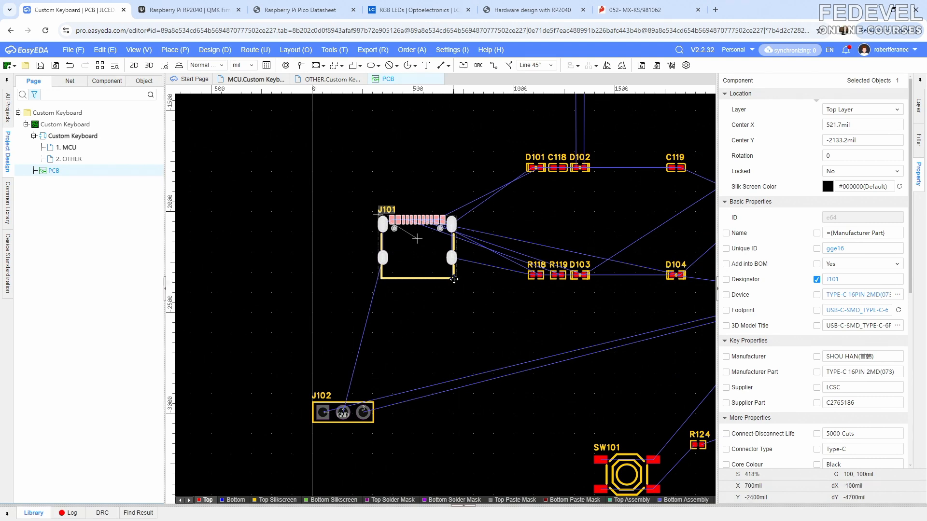
scroll(411, 294, "down", 7)
left_click_drag(414, 289, 460, 131)
scroll(431, 210, "up", 5)
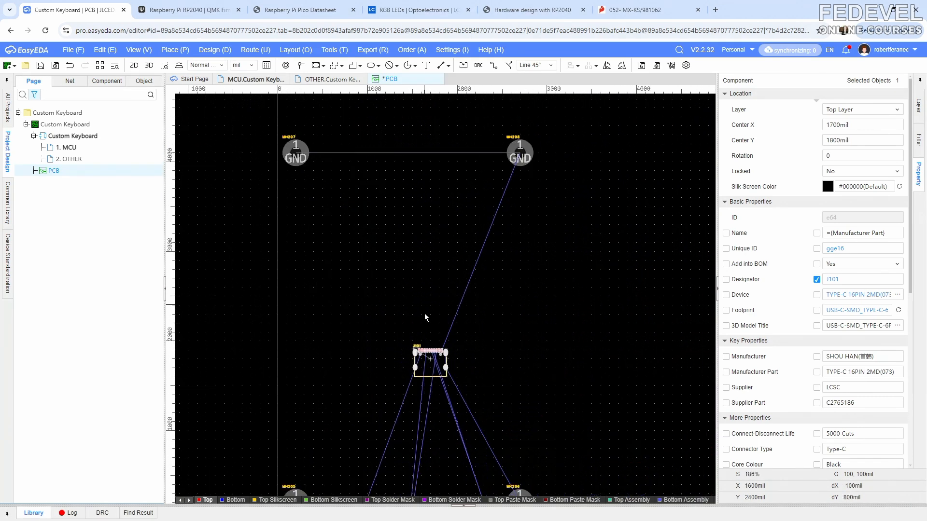
left_click_drag(425, 366, 442, 204)
scroll(448, 163, "up", 5)
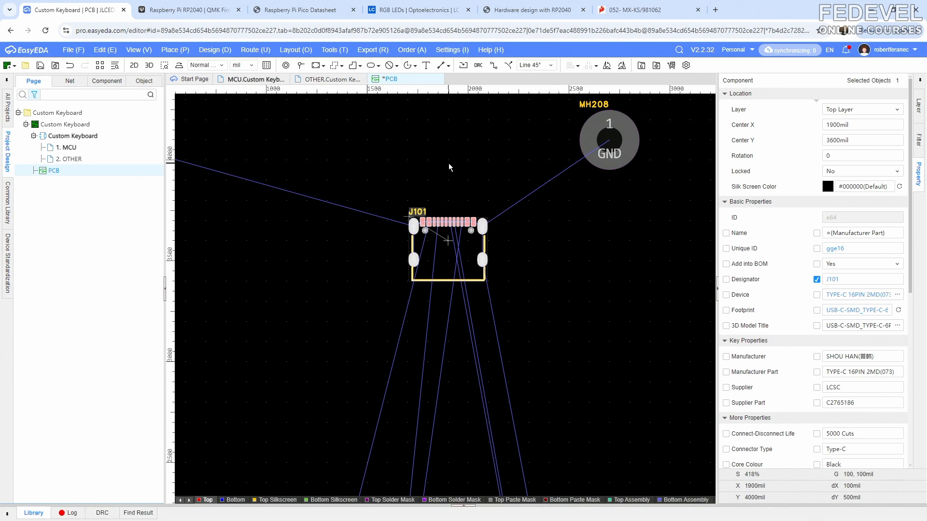
Move USB connector J101 up to about X 1900, Y 3800 mil and rotate it 180 degrees.
left_click_drag(438, 260, 452, 206)
key("space")
key("space")
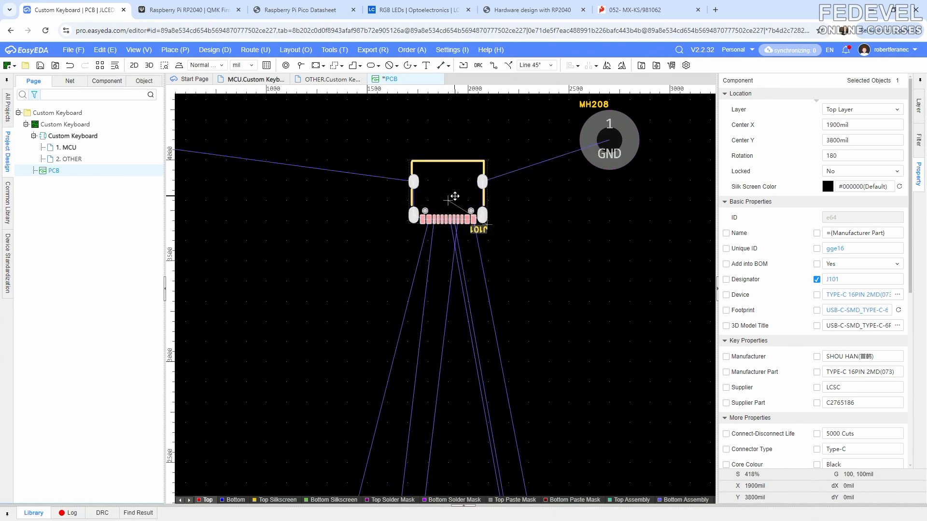
scroll(451, 203, "up", 7)
left_click(373, 301)
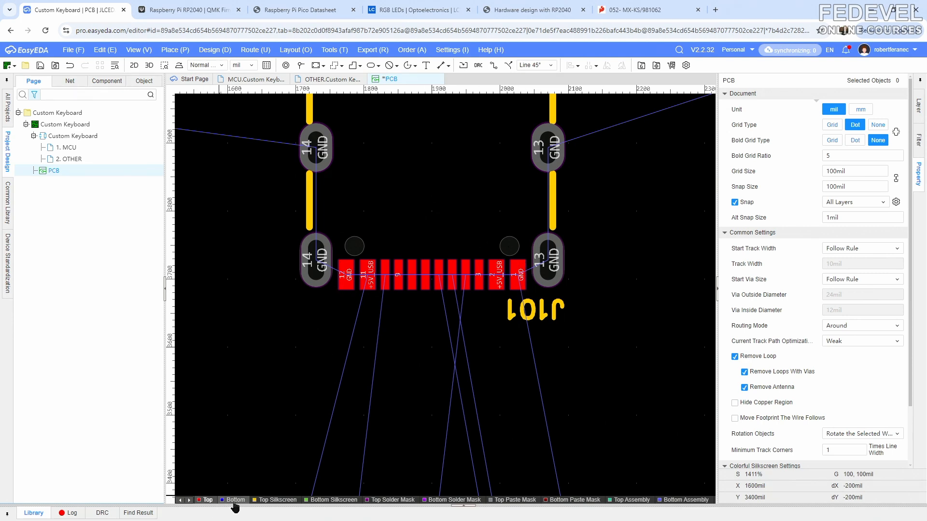
Place USB connector J101 on the Bottom Layer of the board.
left_click(413, 212)
left_click(838, 111)
left_click(843, 134)
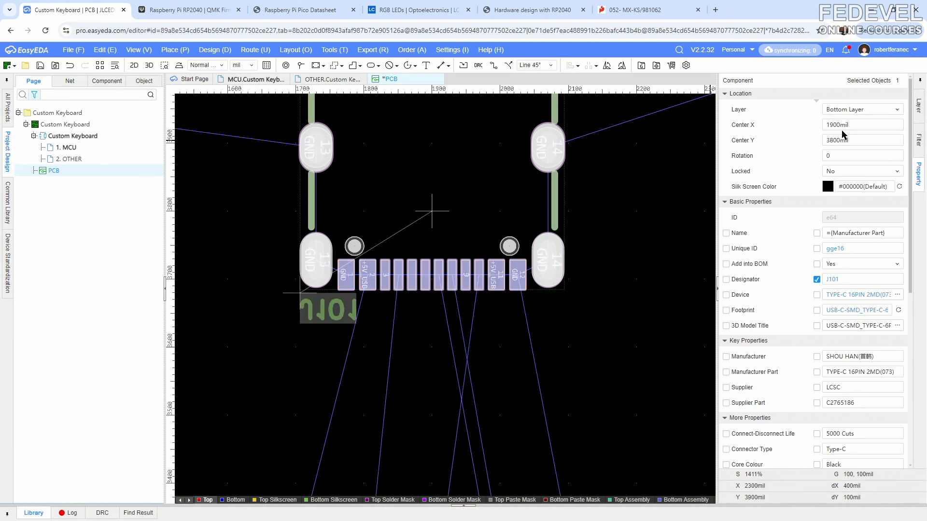
left_click(663, 285)
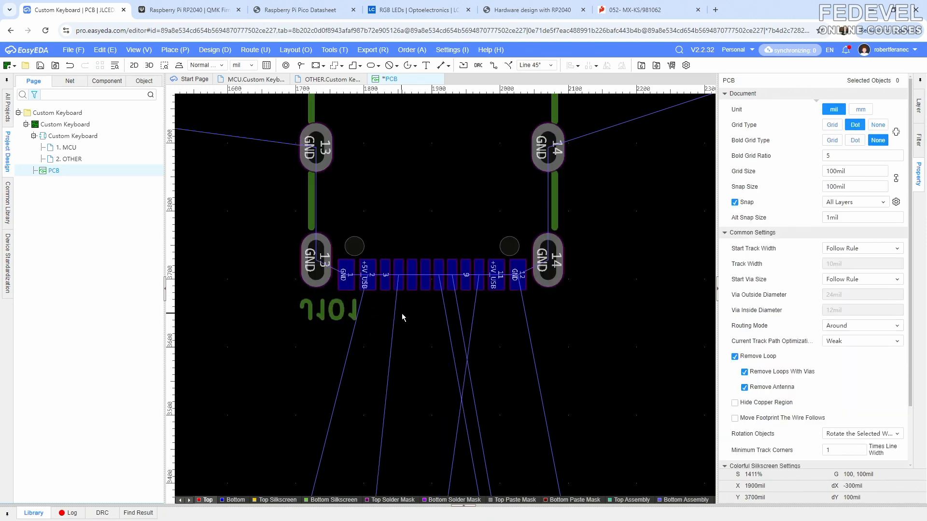
Set the centre of USB connector J101 to X 1950 mil and Y 4250 mil.
scroll(373, 338, "down", 3)
right_click_drag(360, 228, 475, 207)
left_click(491, 253)
left_click(867, 124)
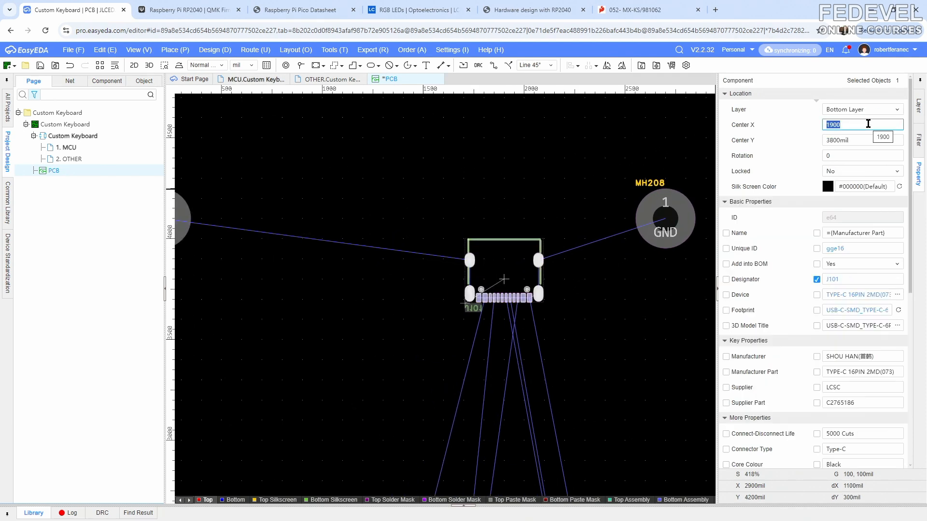
type("195")
key("Return")
left_click(868, 139)
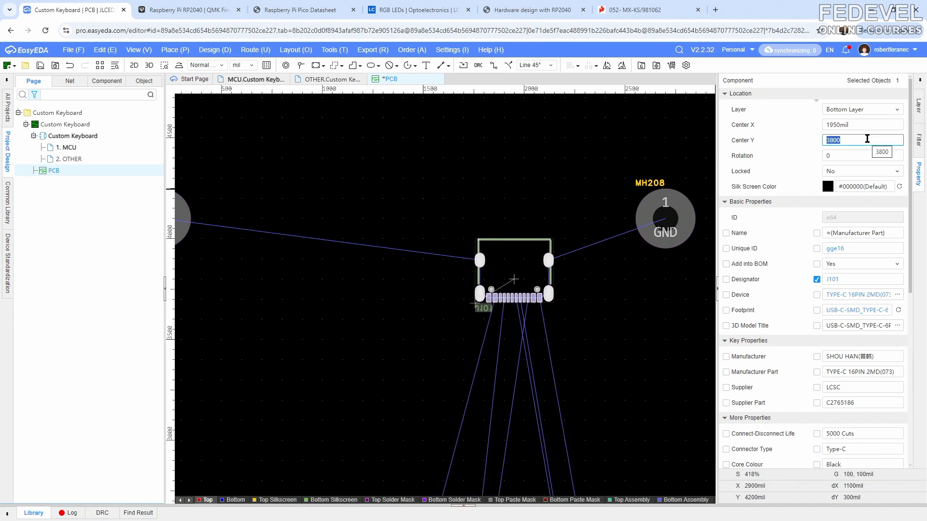
type("4250")
key("Return")
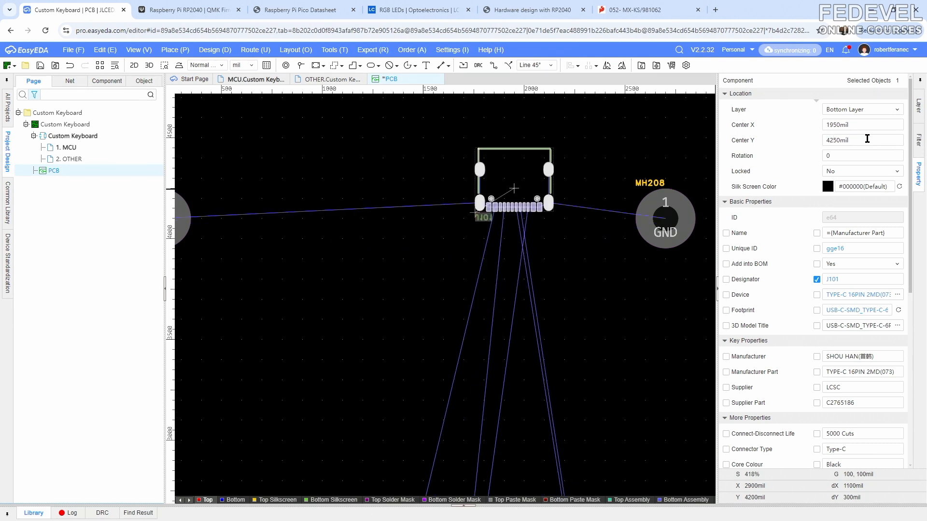
left_click(392, 250)
Fit the whole layout in view and save the PCB with the repositioned USB connector.
scroll(398, 174, "down", 5)
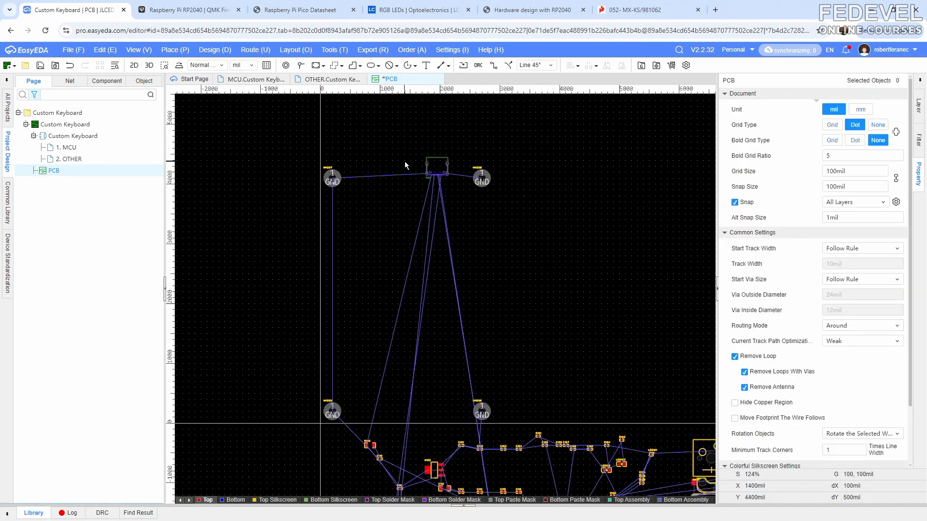
left_click(140, 50)
left_click(150, 130)
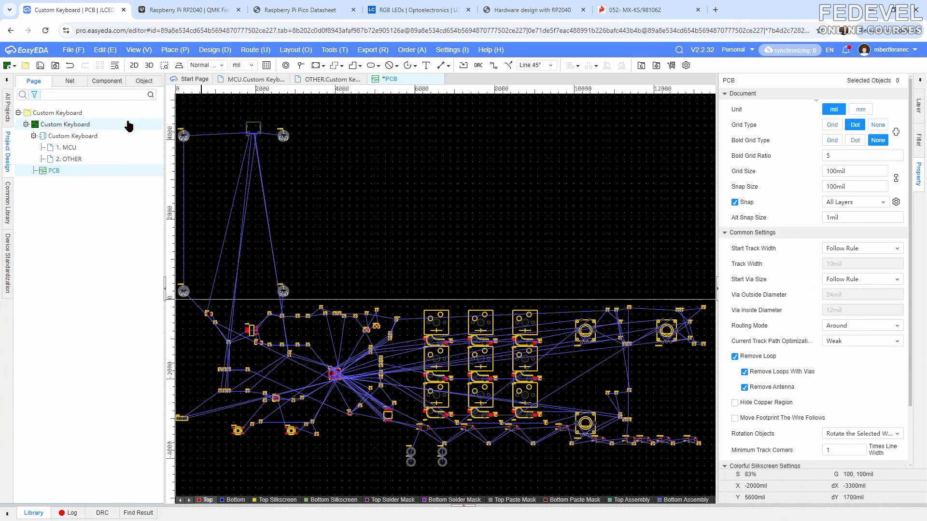
left_click(40, 66)
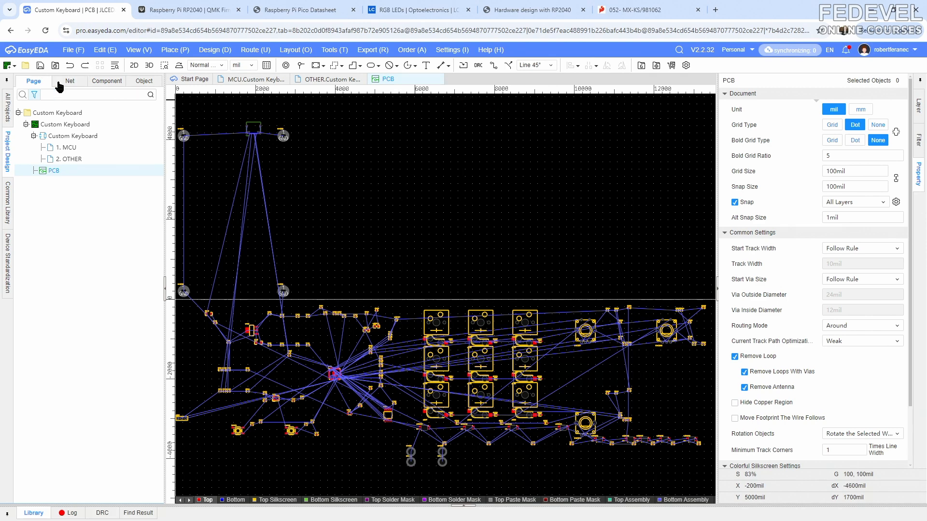
Draw a rectangular board outline from the origin around the four mounting holes, 2900 mil wide and 4300 mil high.
left_click(171, 50)
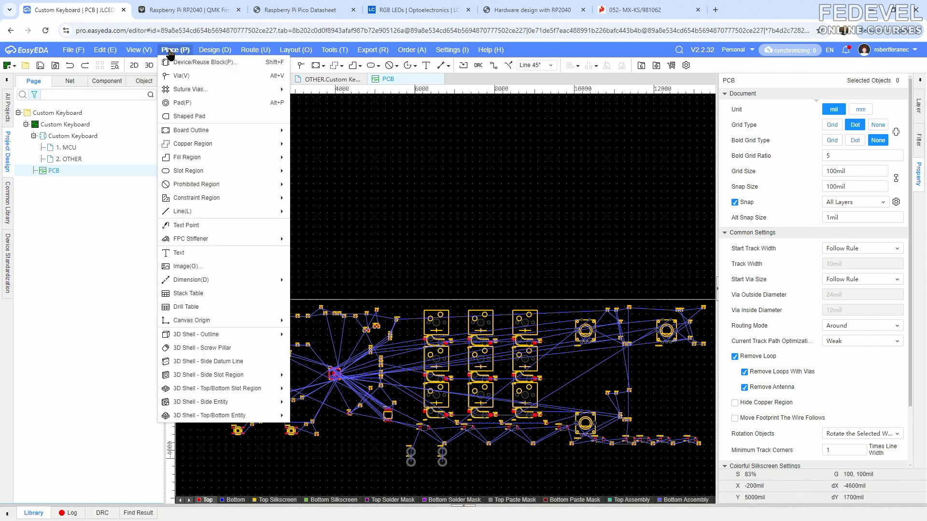
mouse_move(208, 129)
left_click(338, 128)
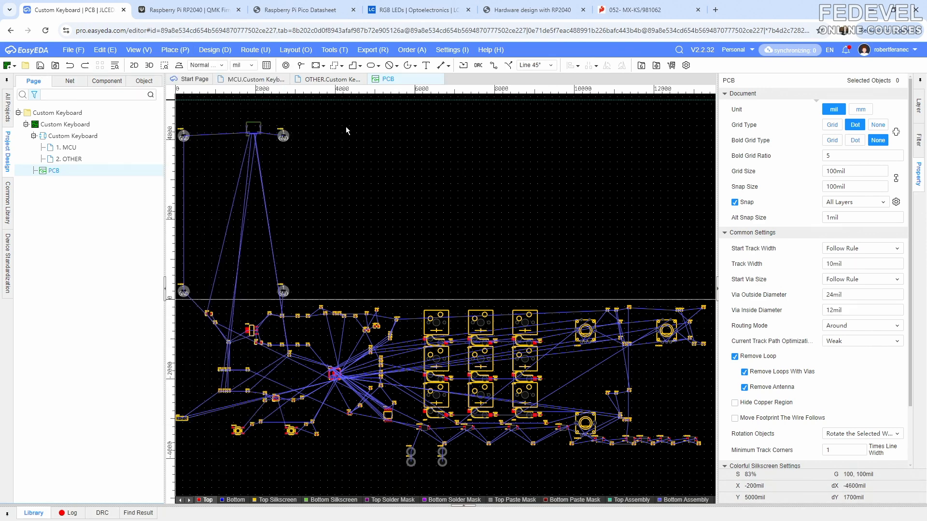
scroll(413, 146, "down", 1)
scroll(227, 170, "up", 1)
left_click(269, 289)
scroll(385, 127, "up", 2)
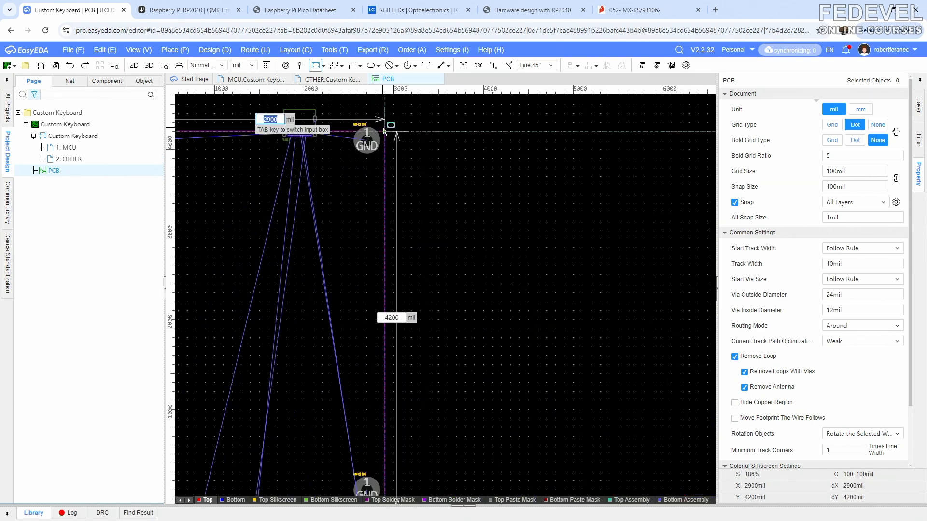
left_click(384, 130)
scroll(472, 161, "down", 2)
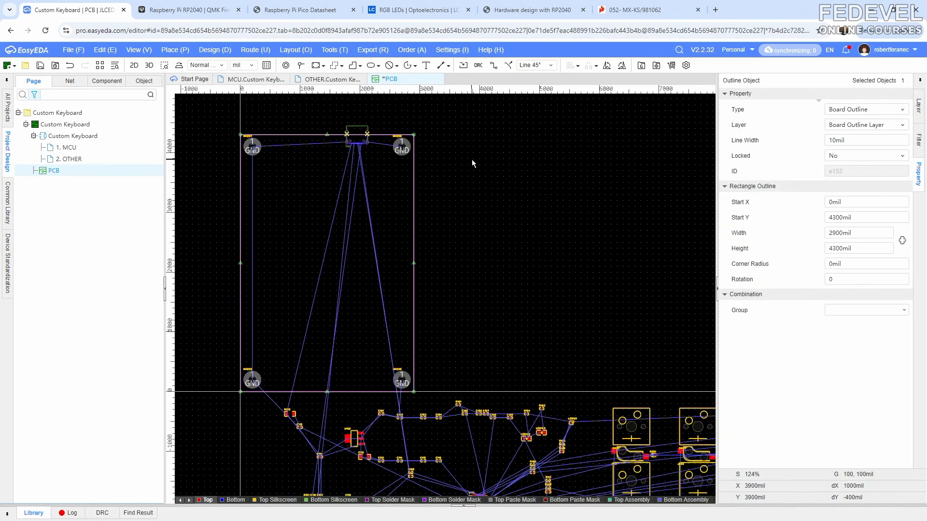
scroll(472, 163, "down", 2)
key("Escape")
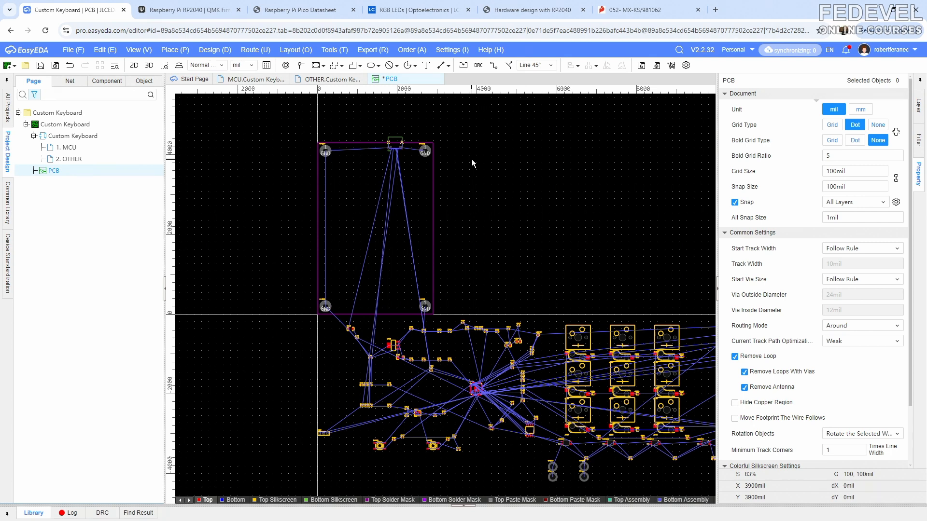
Round the corners of the rectangular board outline by setting its corner radius.
left_click(917, 148)
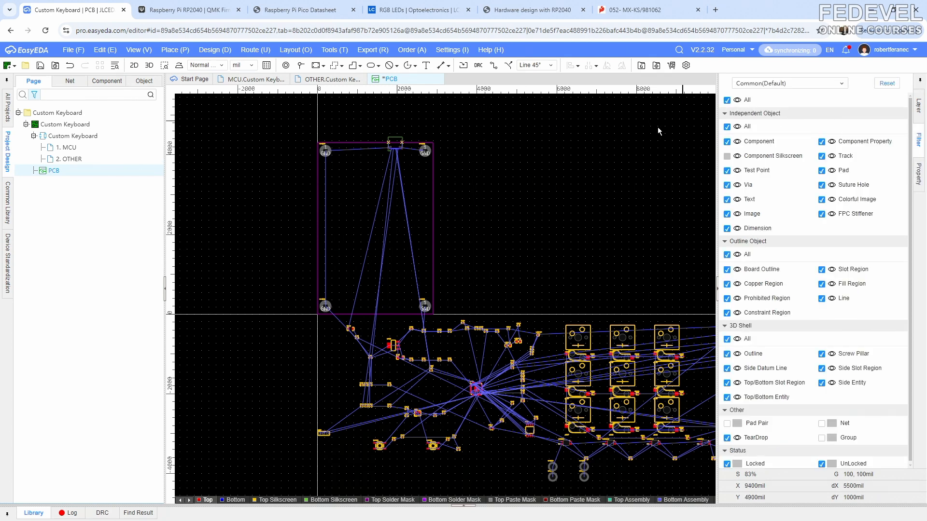
left_click(433, 185)
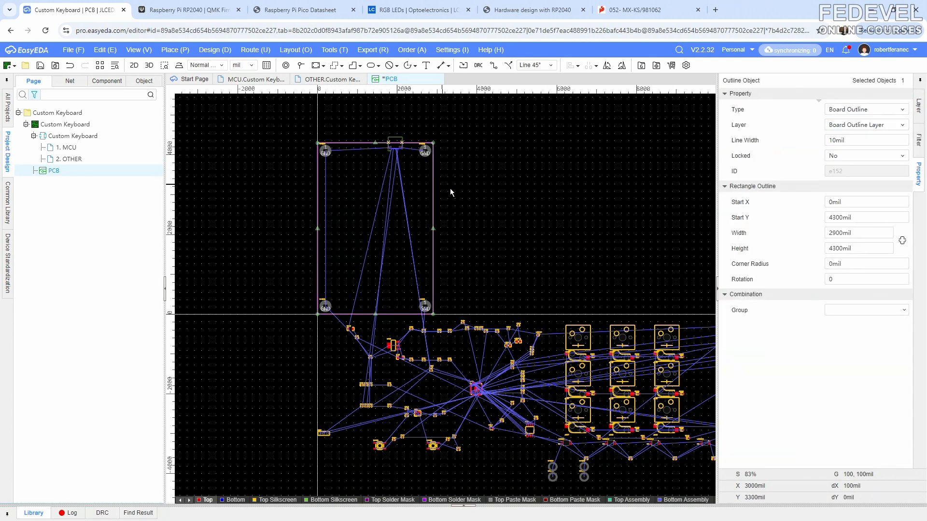
left_click(858, 264)
key("Return")
left_click(467, 176)
Open the 3D view of the PCB and examine the board shape, mounting holes and USB connector placement.
left_click(152, 65)
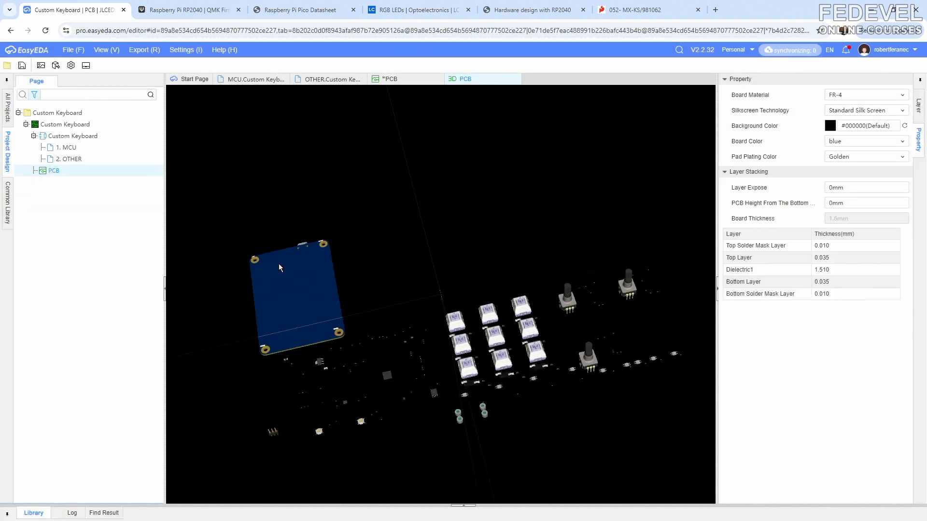
left_click_drag(279, 264, 411, 252)
scroll(411, 252, "up", 3)
scroll(630, 198, "up", 2)
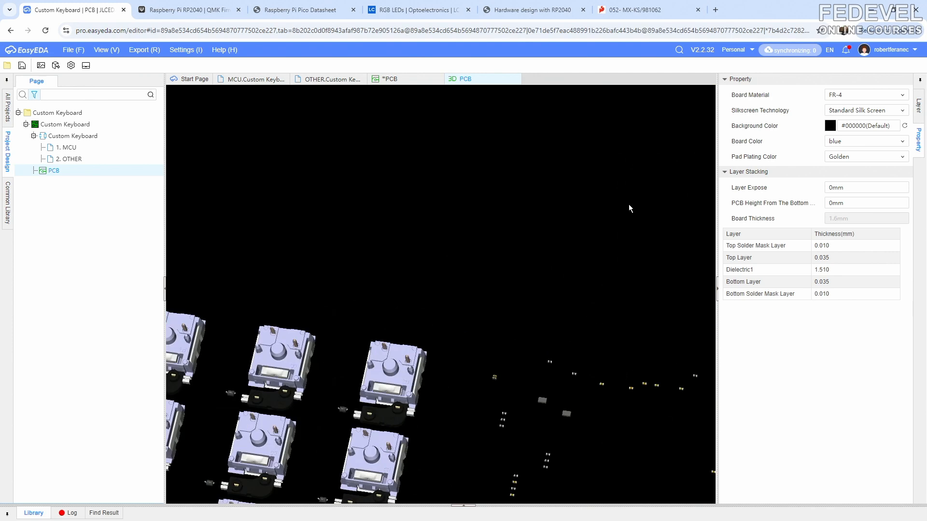
right_click_drag(643, 199, 178, 336)
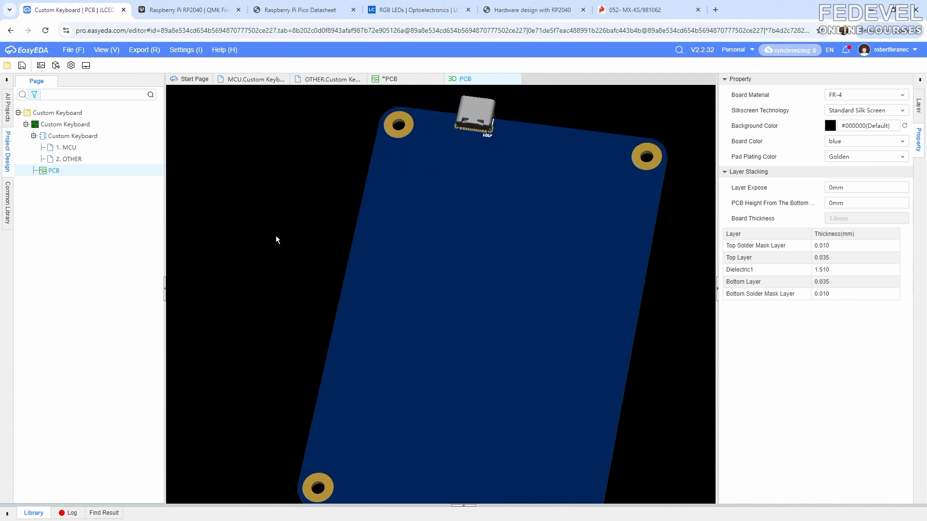
Examine the board's underside and the USB connector in the 3D view, and close the 3D view.
scroll(320, 212, "down", 2)
left_click_drag(500, 268, 340, 239)
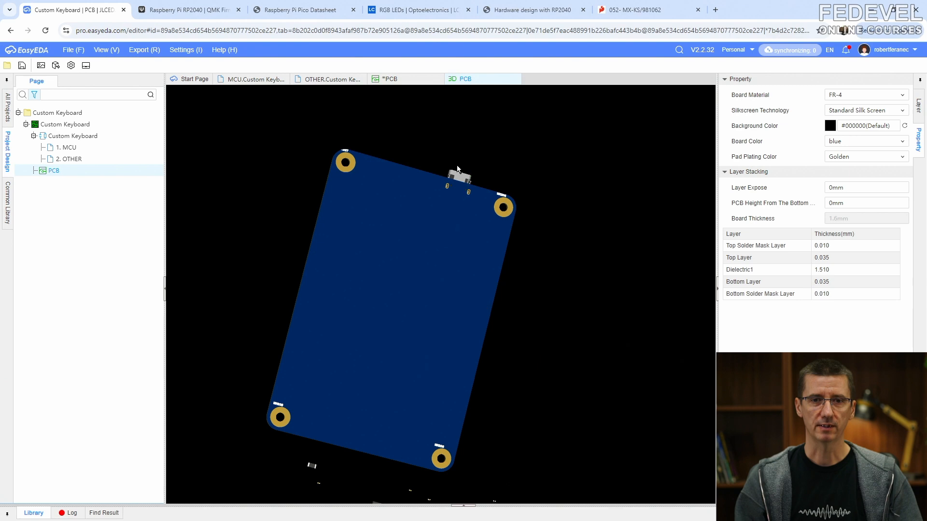
scroll(467, 151, "up", 3)
right_click_drag(466, 151, 414, 398)
mouse_move(381, 277)
left_mouse_down()
mouse_move(393, 265)
mouse_move(497, 301)
mouse_move(383, 261)
left_mouse_up()
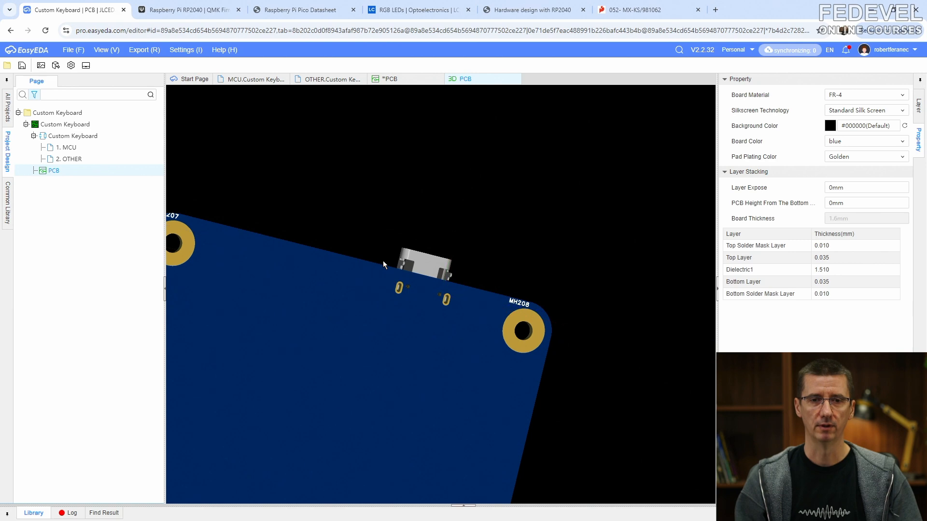
left_click(515, 79)
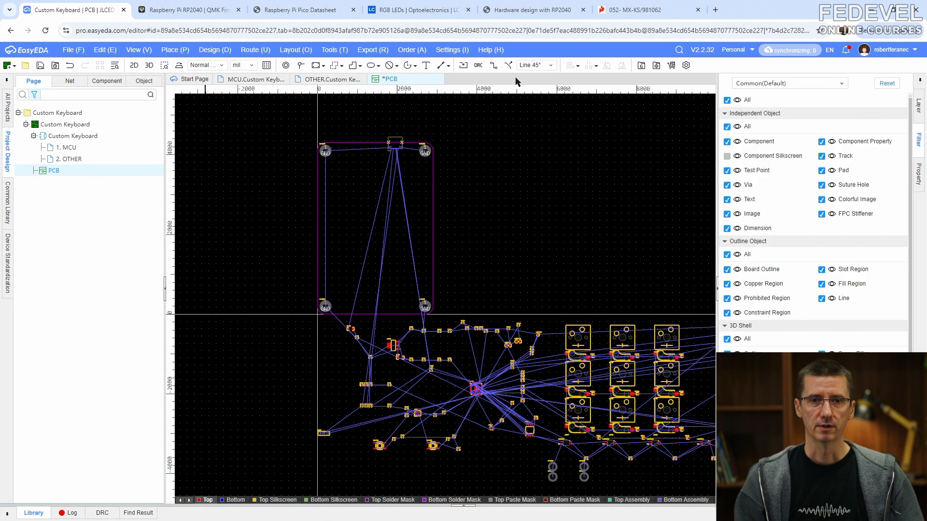
Delete the rounded rectangular board outline around the four mounting holes.
left_click(433, 195)
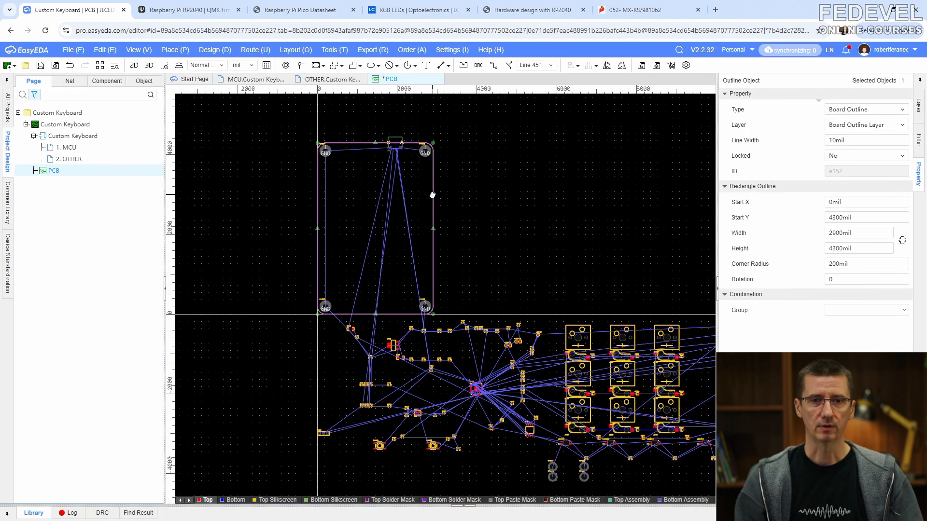
right_click(432, 195)
left_click(461, 271)
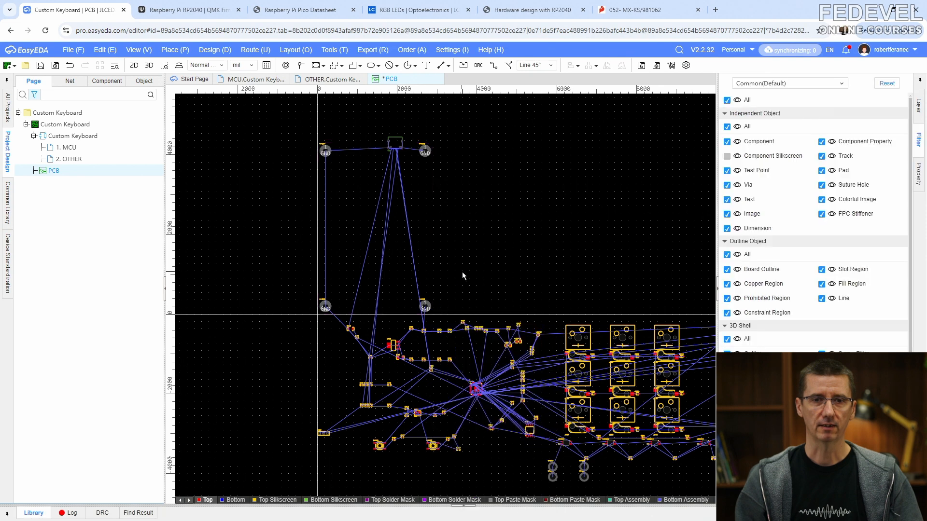
On the Board Outline Layer, draw a center arc around mounting hole MH205 with a 200 mil radius, from 180 to 270 degrees.
left_click(917, 110)
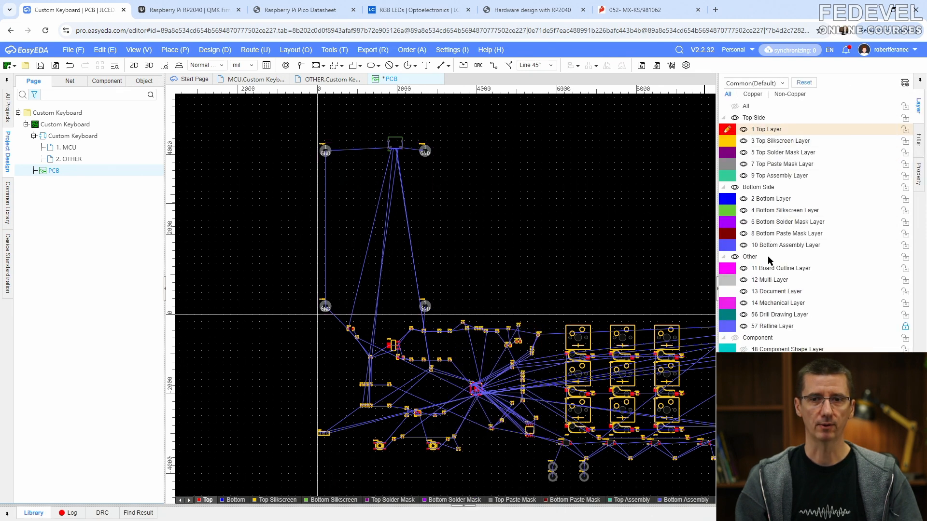
left_click(728, 268)
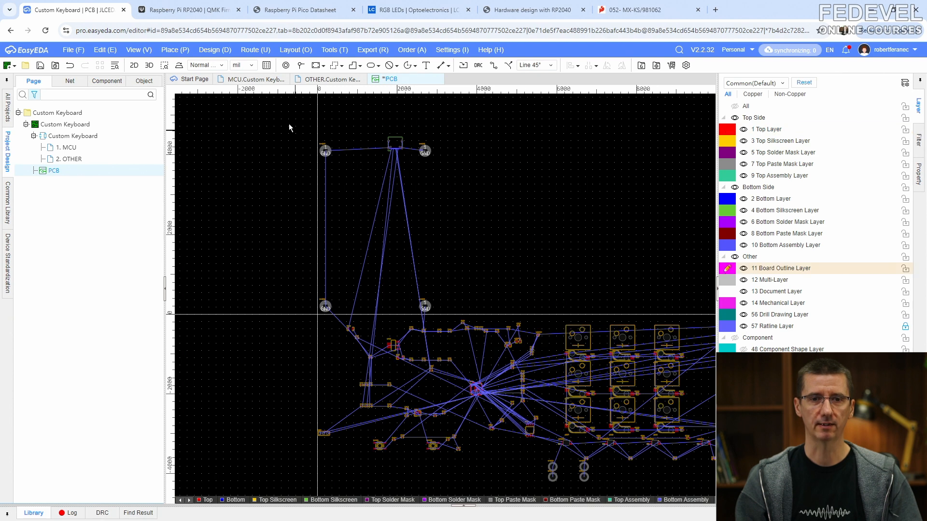
left_click(183, 53)
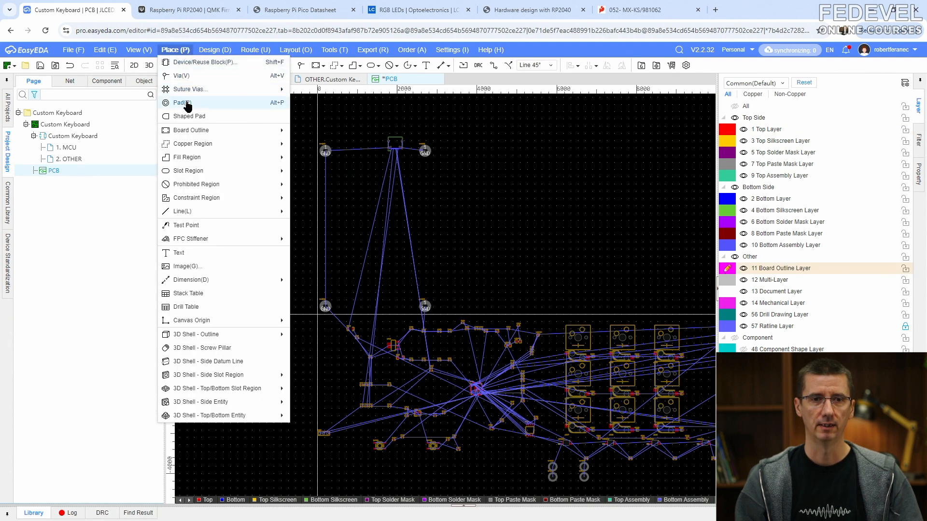
mouse_move(220, 216)
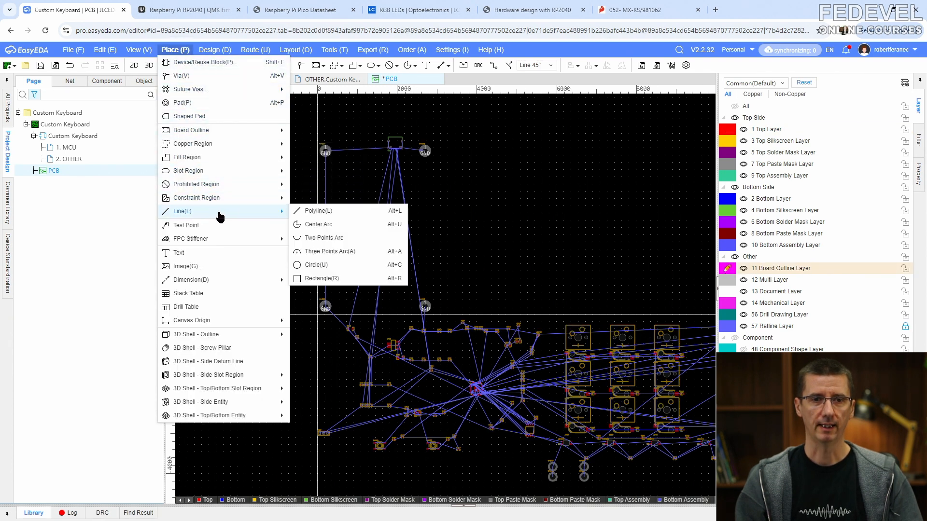
left_click(343, 225)
scroll(324, 308, "up", 8)
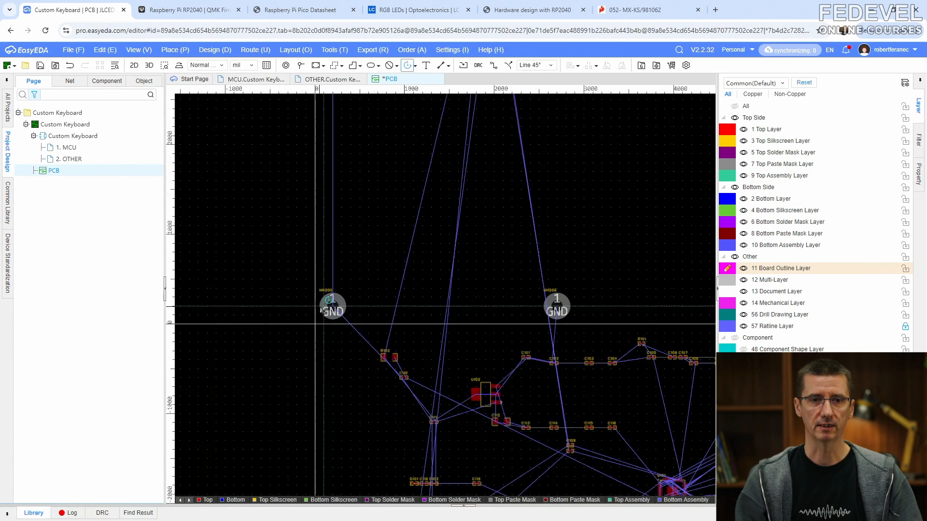
scroll(322, 310, "up", 2)
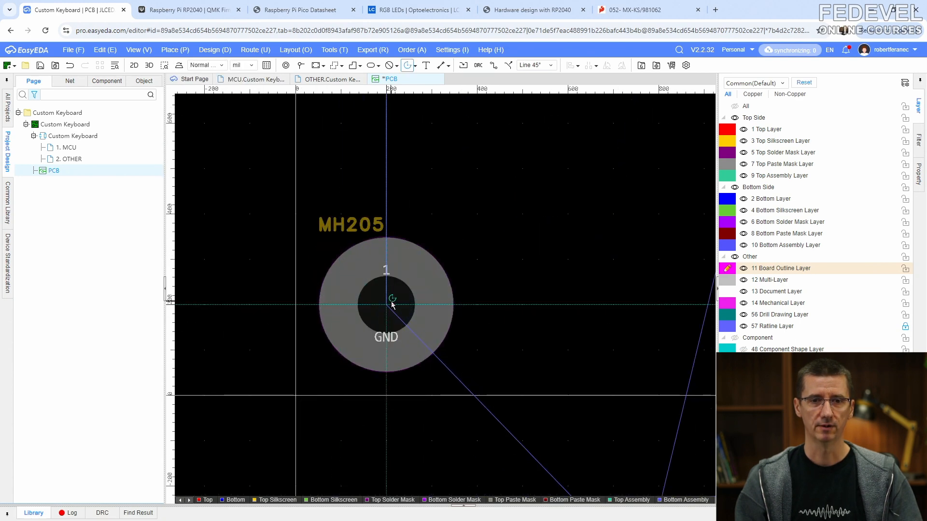
left_click(386, 304)
left_click(296, 305)
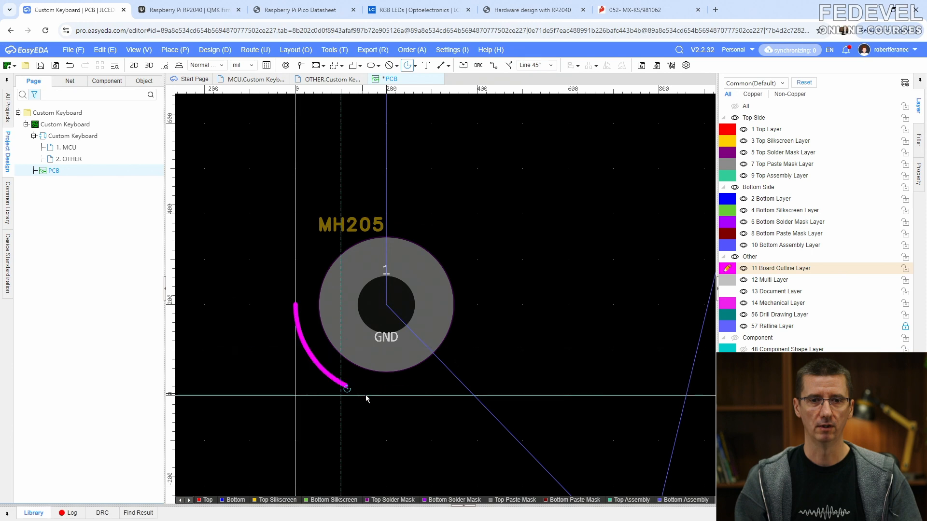
left_click(387, 396)
left_click(248, 297)
left_click(305, 342)
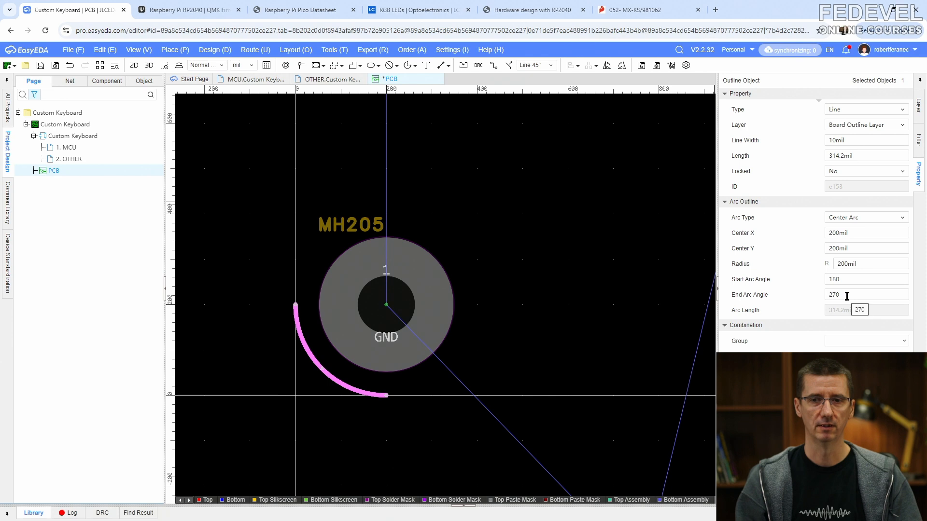
left_click(262, 226)
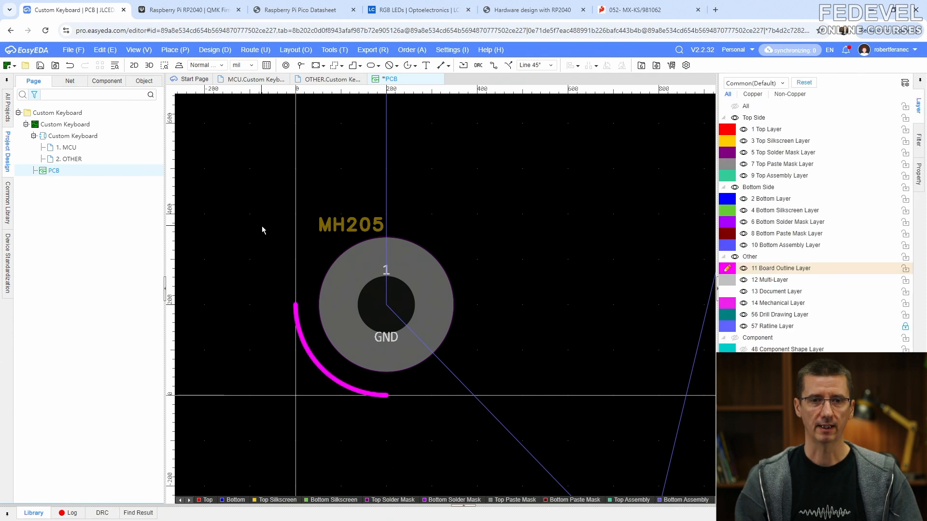
Copy the corner arc using the centre of mounting hole MH205 as the reference point.
scroll(261, 226, "down", 2)
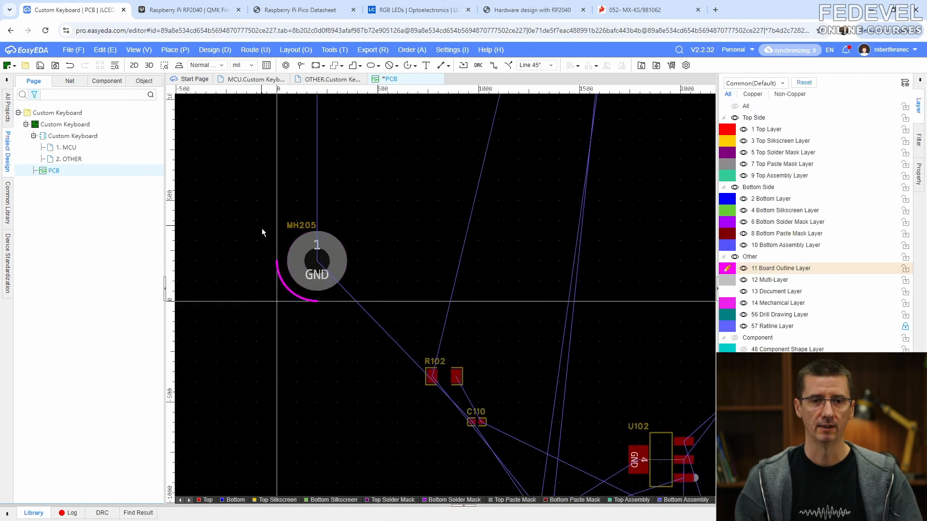
left_click(284, 288)
right_click(285, 288)
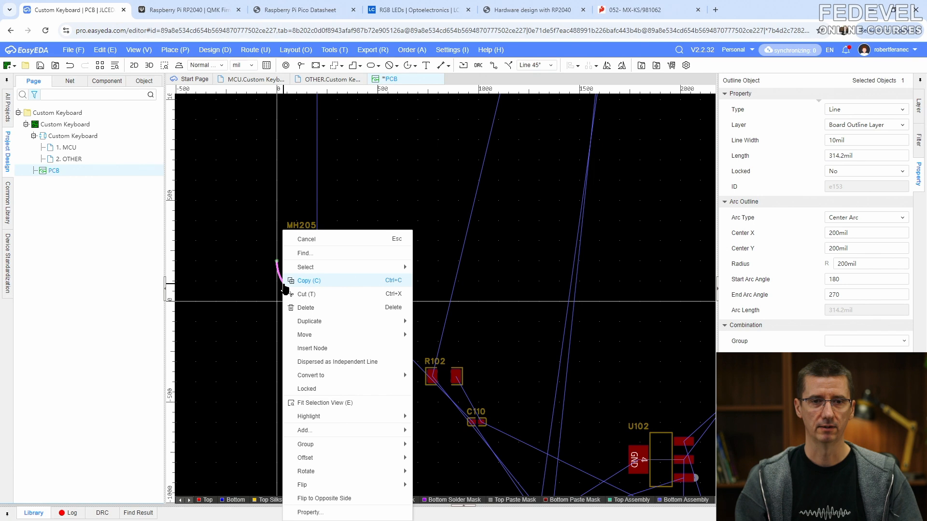
left_click(320, 280)
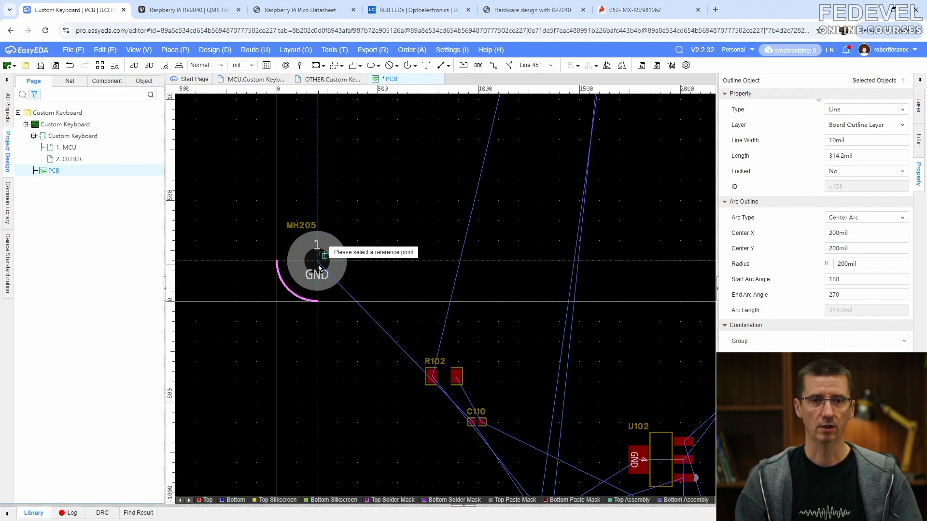
left_click(318, 265)
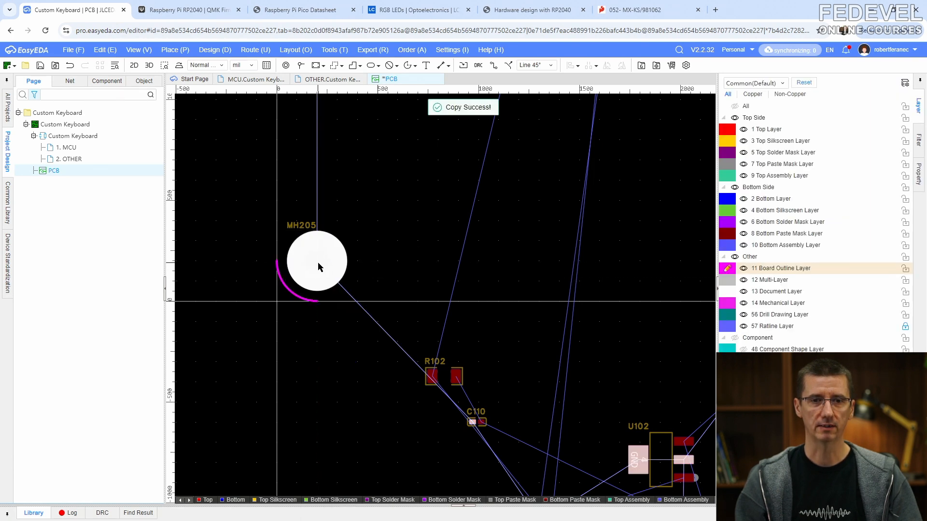
Paste the arc rotated to a 270-degree start angle, centred on the lower-right mounting hole at 2700, 200 mil.
scroll(318, 262, "down", 3)
right_click(579, 232)
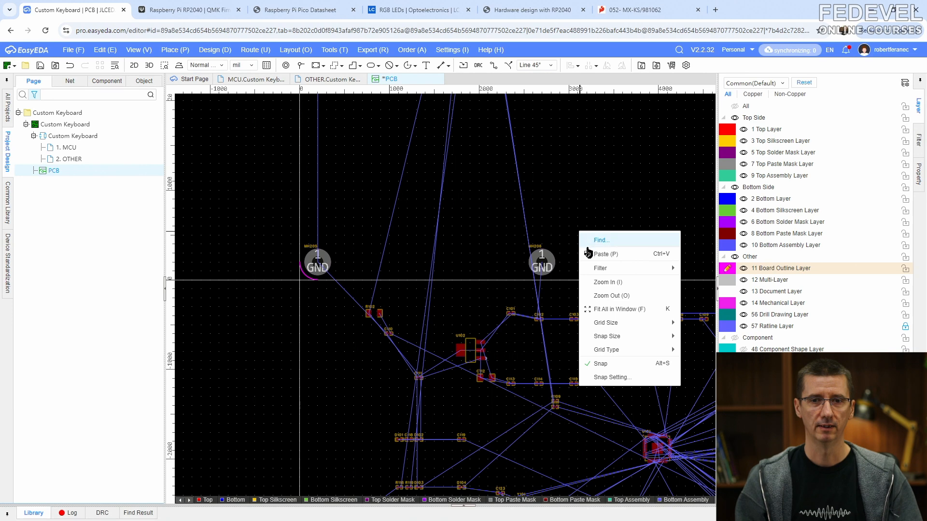
left_click(603, 254)
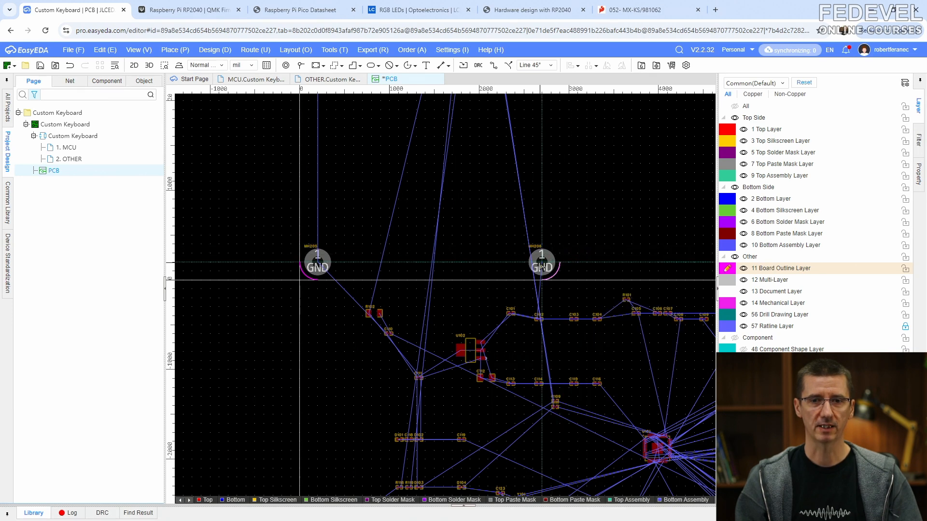
left_click(542, 267)
Paste another copy of the arc, rotated to form the upper-right corner, centred on mounting hole MH208.
scroll(555, 323, "up", 5)
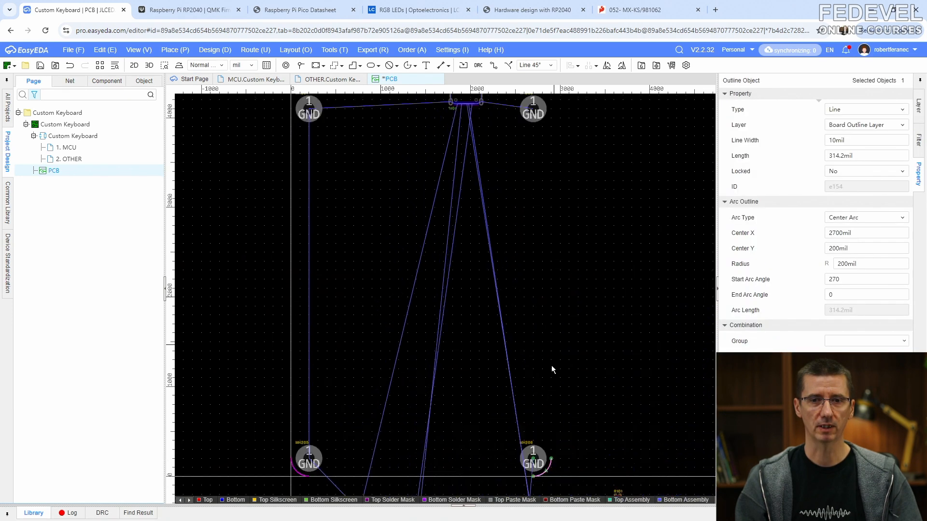
scroll(532, 206, "up", 2)
scroll(532, 210, "up", 2)
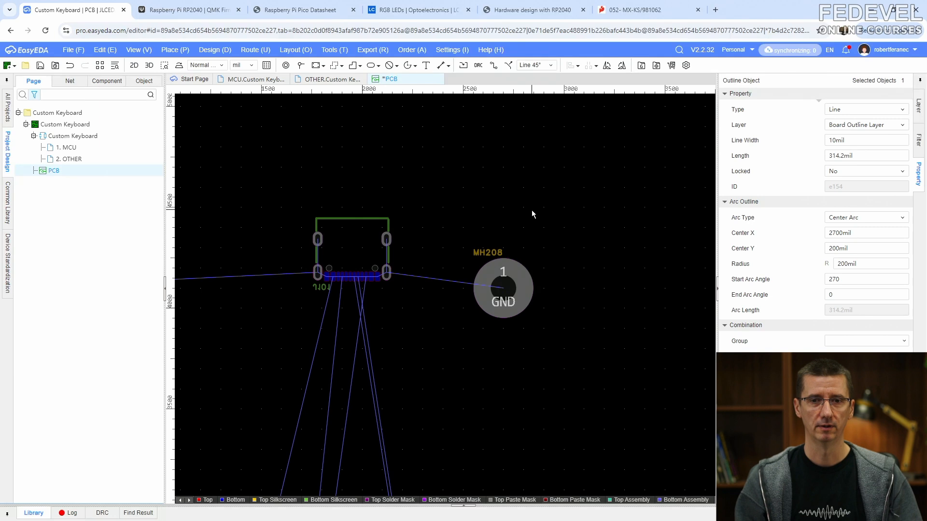
right_click(531, 210)
right_click(532, 210)
left_click(555, 233)
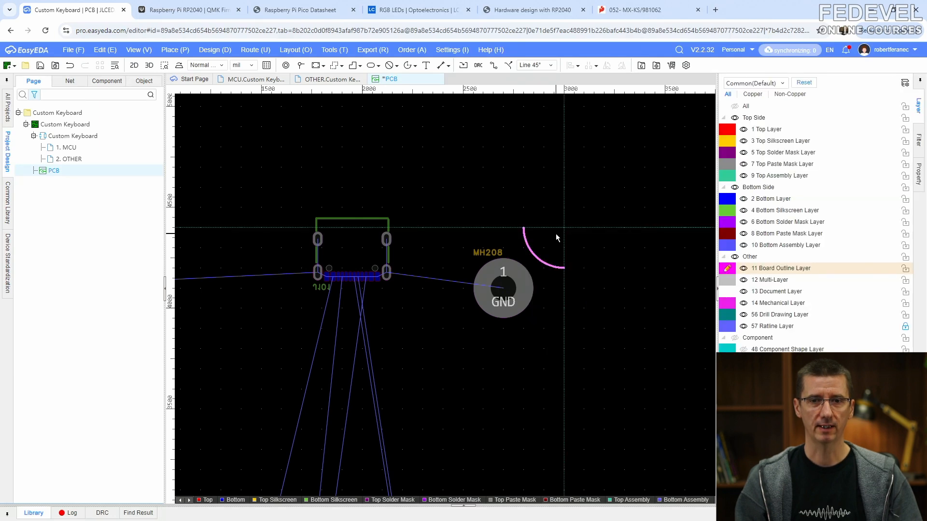
left_click(507, 285)
left_click(454, 189)
Paste another copy of the arc, rotated to form the upper-left corner, centred on mounting hole MH207.
right_click_drag(304, 171, 615, 192)
right_click(342, 170)
left_click(357, 179)
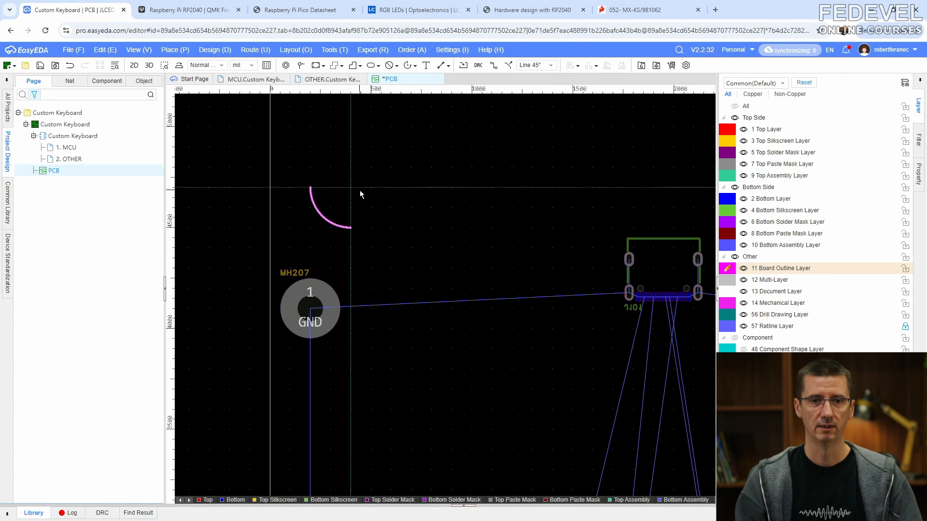
left_click(311, 309)
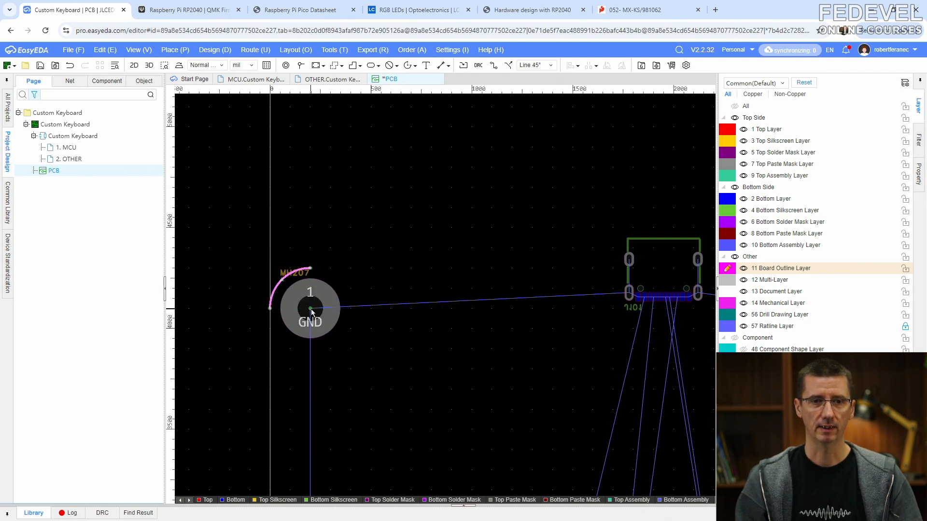
left_click(337, 225)
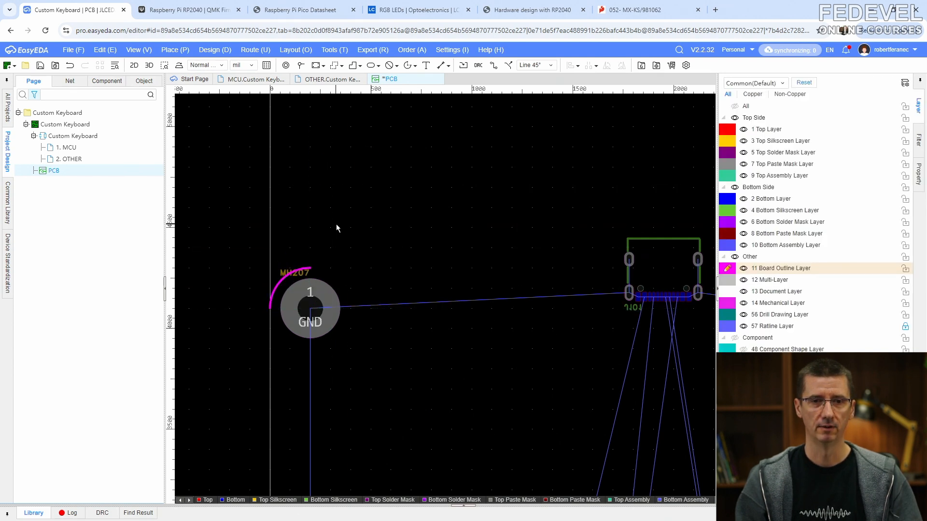
Fit the whole layout in view and save the PCB with the four corner arcs.
left_click(142, 51)
left_click(145, 131)
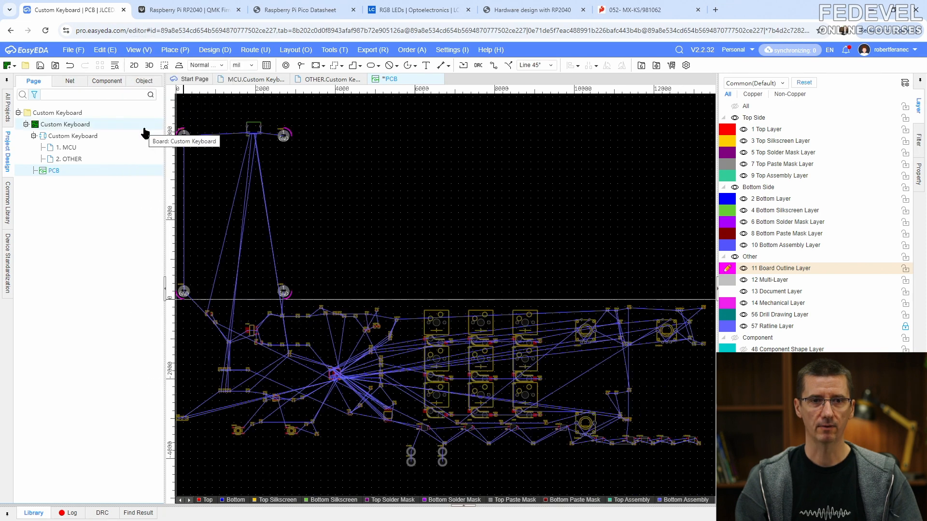
left_click(40, 66)
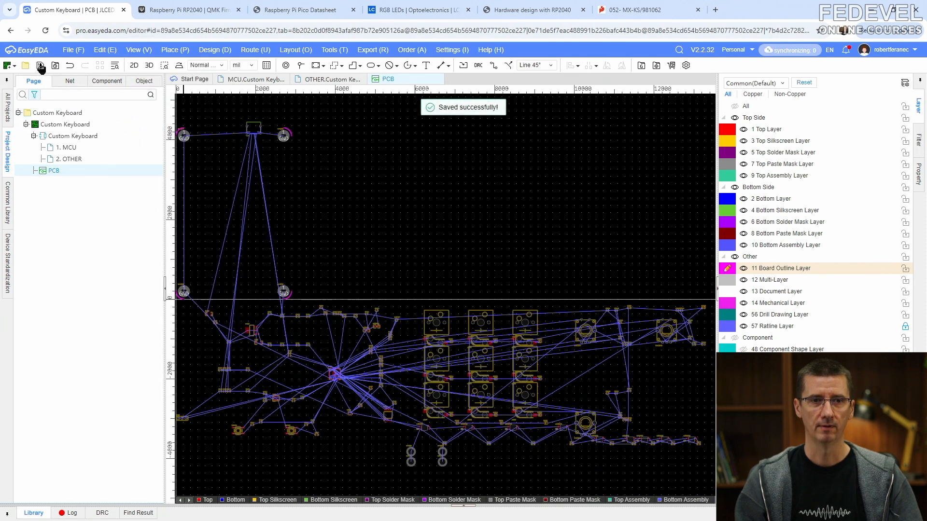
Draw the outline's straight left edge as a polyline from 0, 4100 mil to 0, 200 mil, joining the two left corner arcs.
right_click_drag(208, 163, 295, 177)
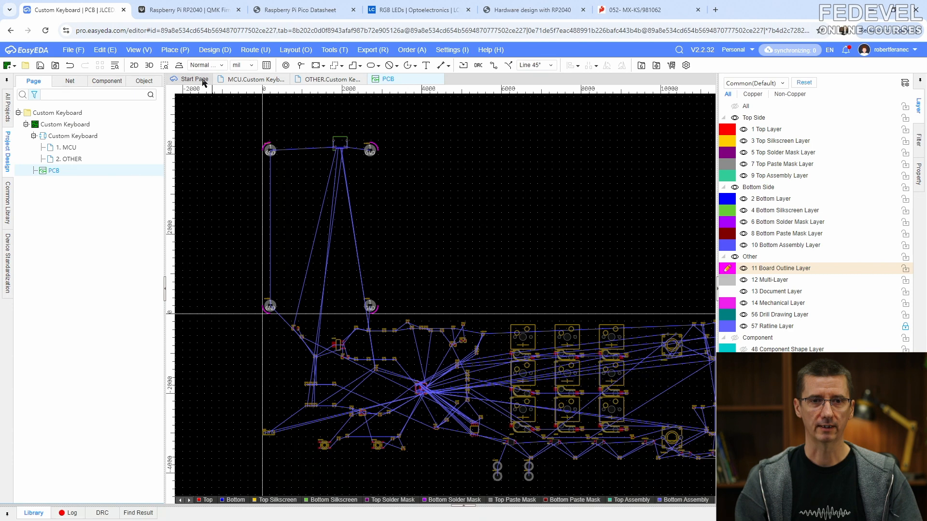
left_click(180, 52)
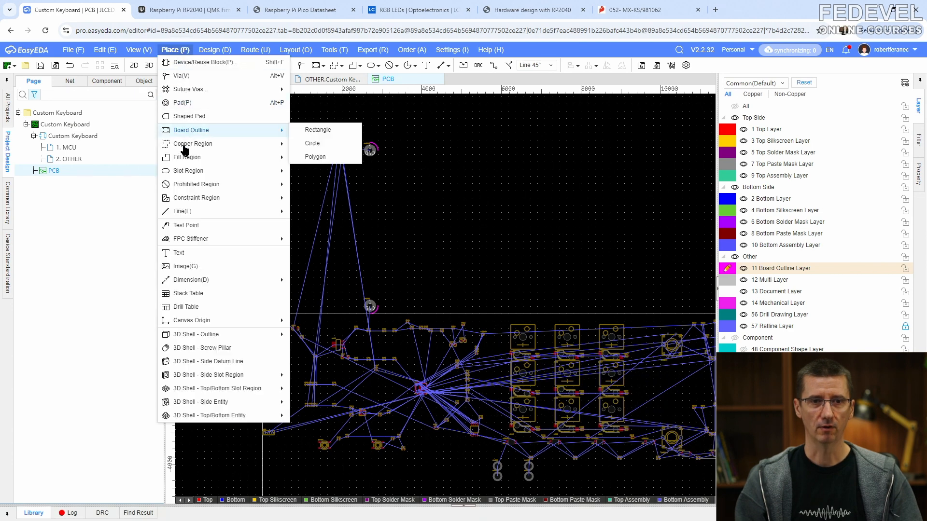
mouse_move(186, 211)
left_click(309, 213)
scroll(261, 146, "up", 6)
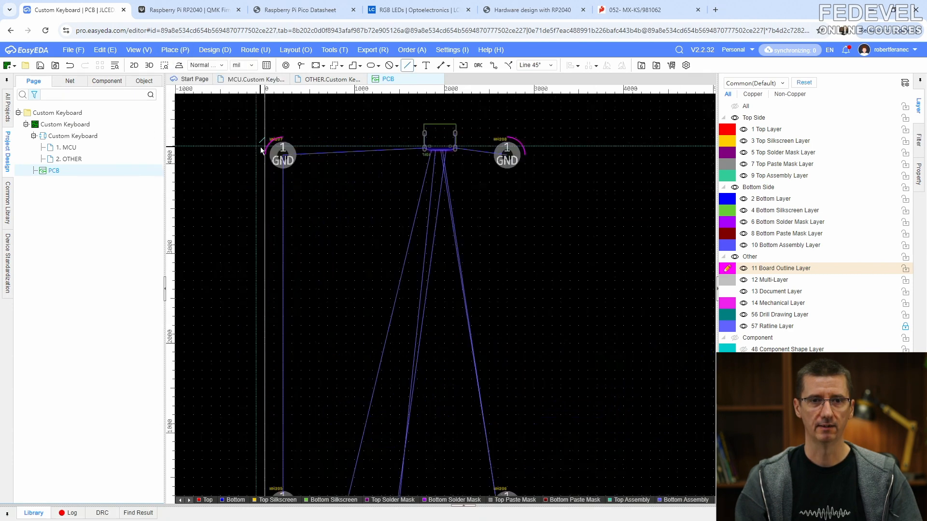
scroll(294, 200, "down", 6)
scroll(296, 203, "up", 5)
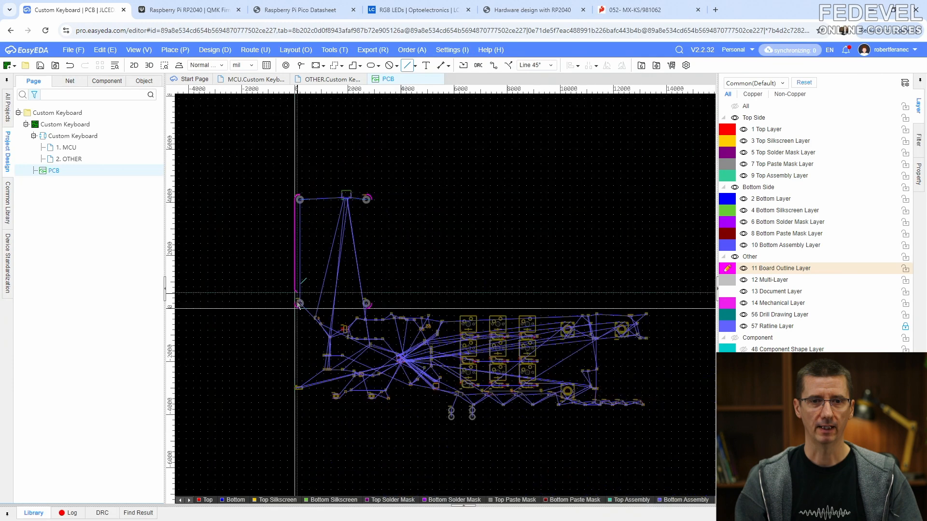
left_click(292, 213)
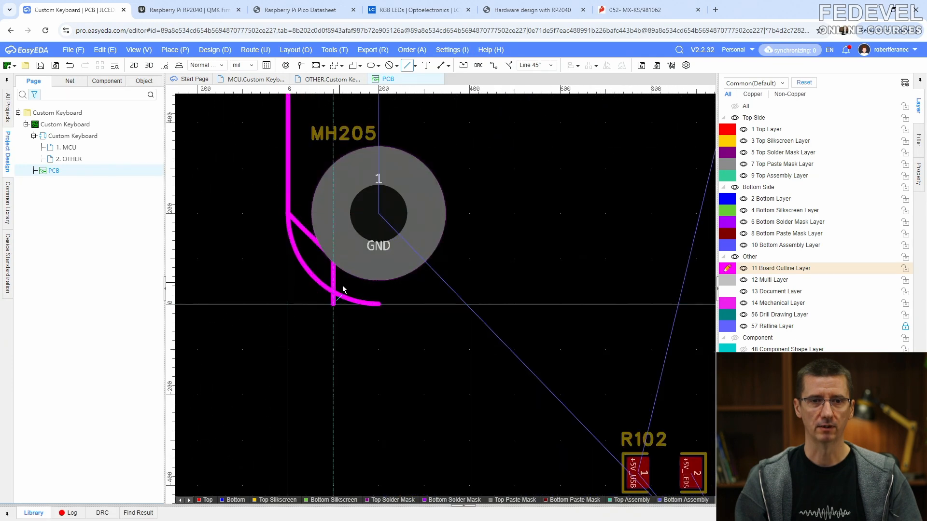
right_click(367, 305)
Draw the outline's straight bottom edge from 200, 0 mil to 2700, 0 mil, joining the two bottom corner arcs.
scroll(378, 305, "down", 5)
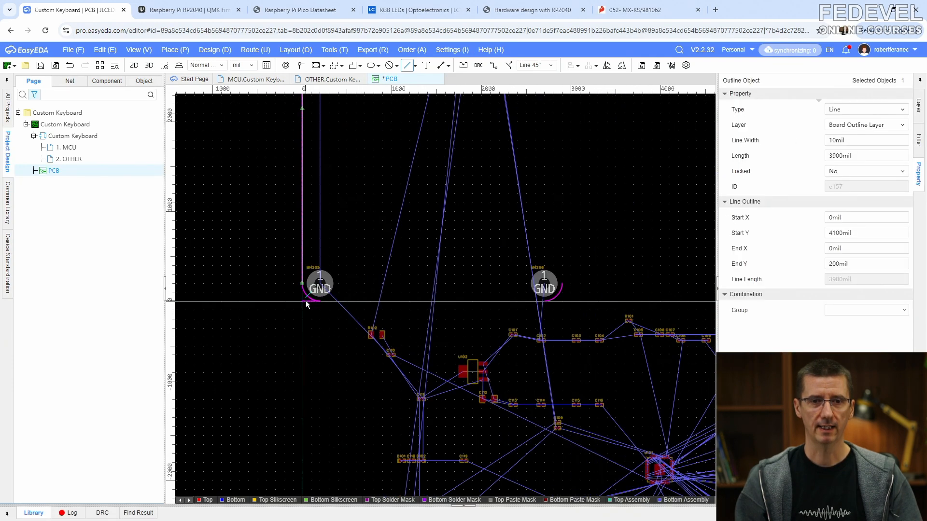
scroll(531, 299, "up", 5)
left_click(472, 267)
right_click(575, 275)
Draw the outline's straight right edge up to 2900, 4100 mil, joining the two right corner arcs.
scroll(539, 302, "down", 5)
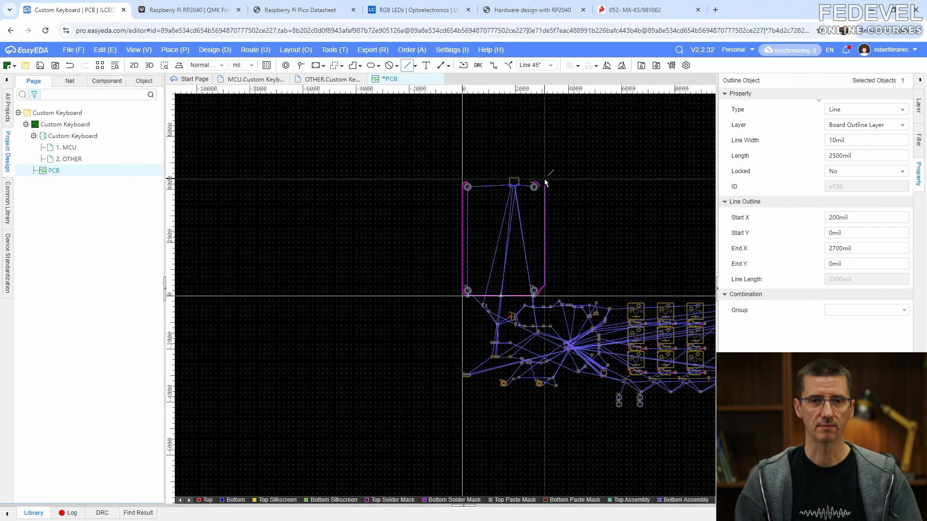
scroll(541, 295, "up", 5)
left_click(497, 275)
right_click(547, 224)
left_click(598, 167)
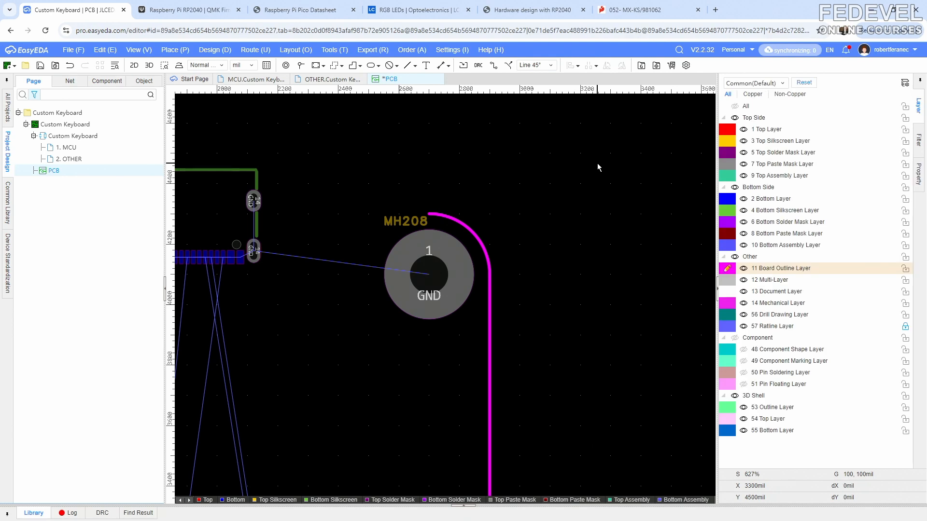
Set the PCB grid size and snap size to 10 mil.
left_click(919, 177)
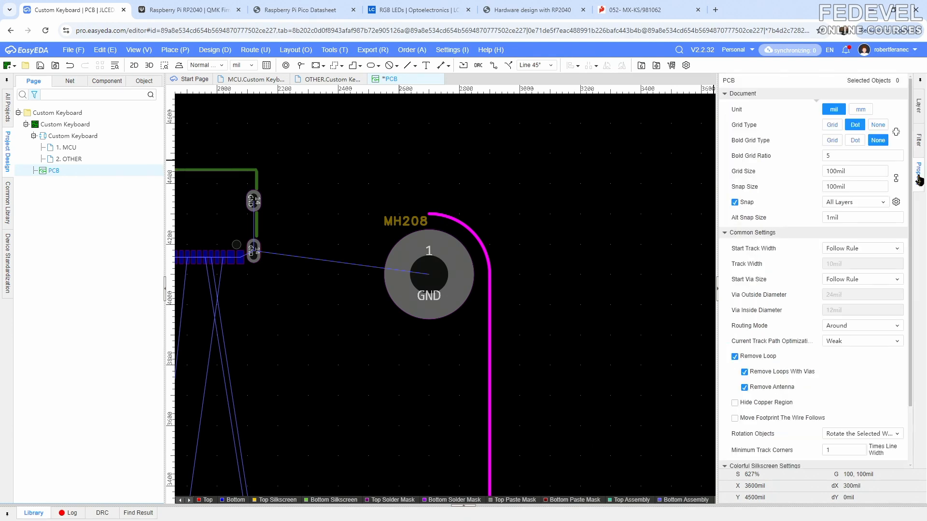
left_click(871, 170)
type("10")
key("Return")
Draw an outline polyline from MH208's corner arc at 2700, 4300 mil to 2180, 4300 mil and up to 2180, 4400 mil.
left_click(175, 50)
mouse_move(187, 200)
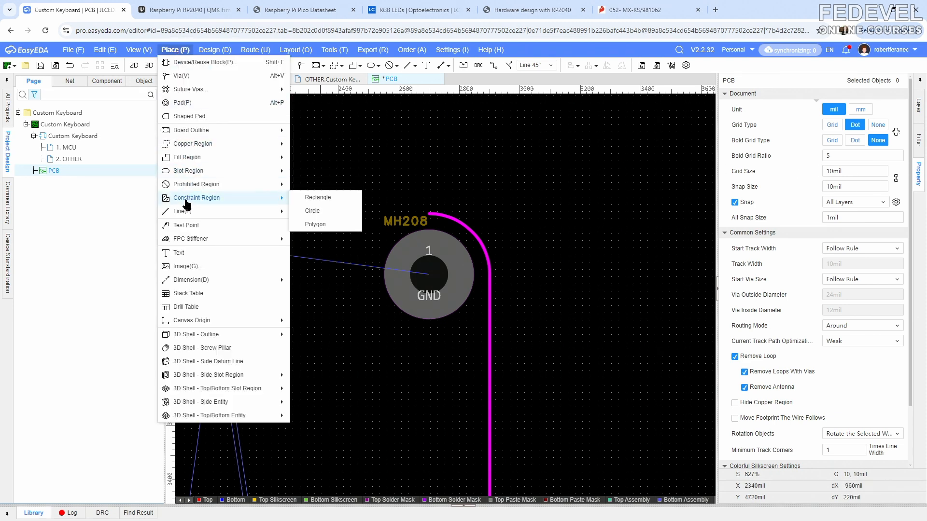
left_click(313, 210)
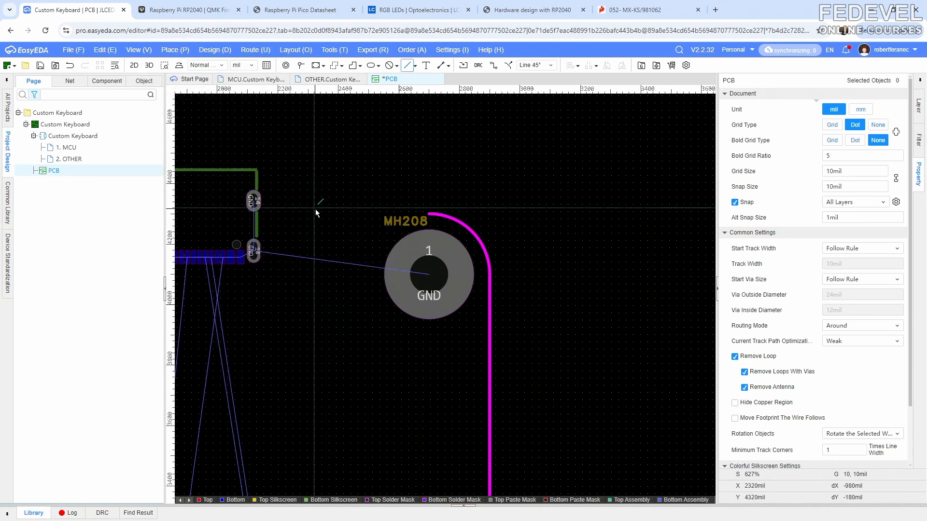
scroll(315, 209, "up", 3)
left_click(571, 221)
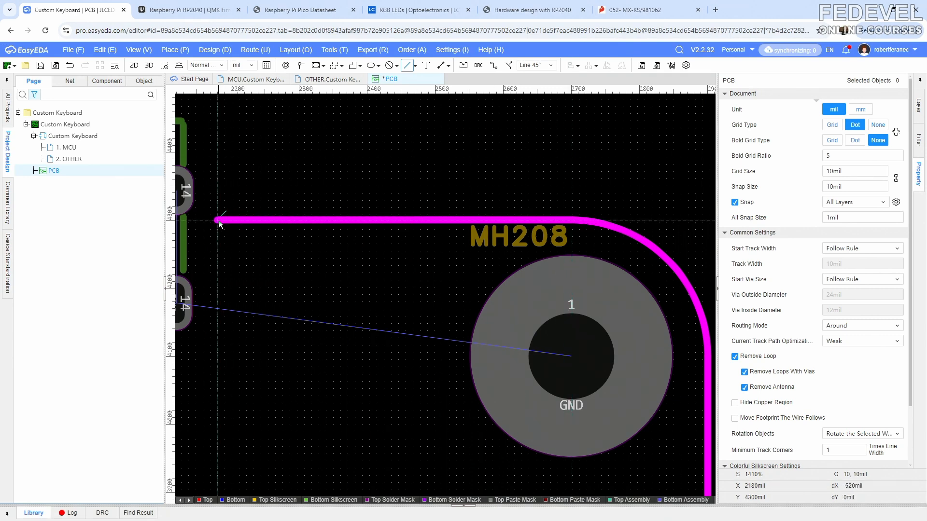
double_click(220, 154)
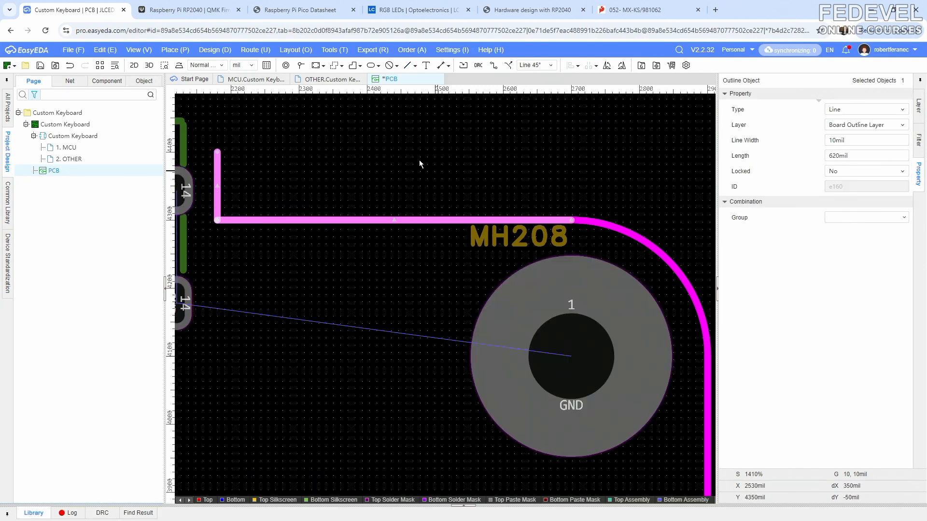
Run a new outline polyline from 2180, 4400 mil across the USB-C connector to 1720, 4400 mil and down to 1720, 4300 mil.
left_click(175, 50)
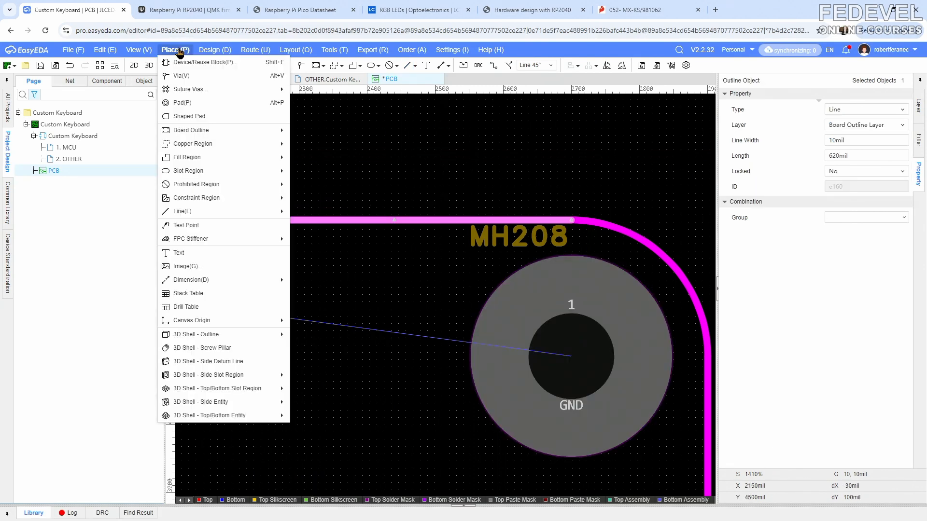
mouse_move(182, 211)
left_click(328, 211)
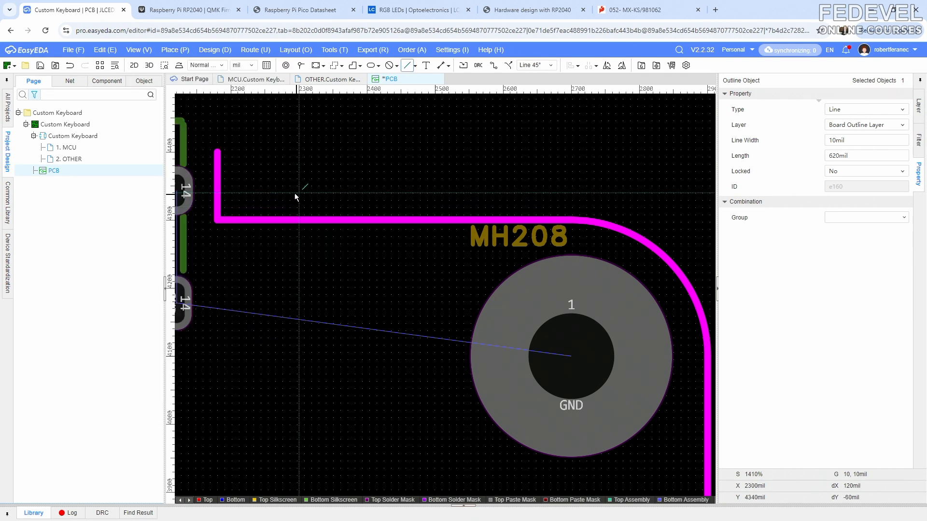
right_click_drag(298, 185, 566, 255)
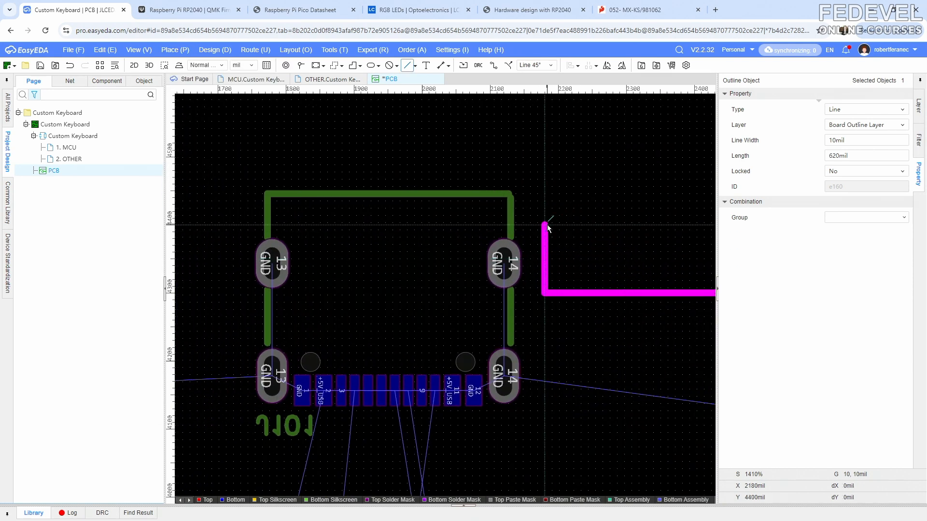
left_click(547, 225)
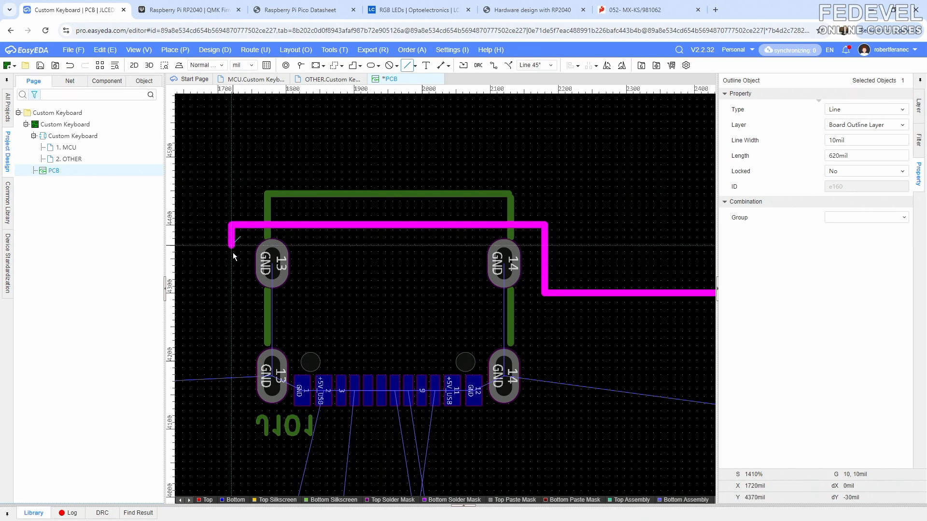
scroll(231, 297, "up", 5)
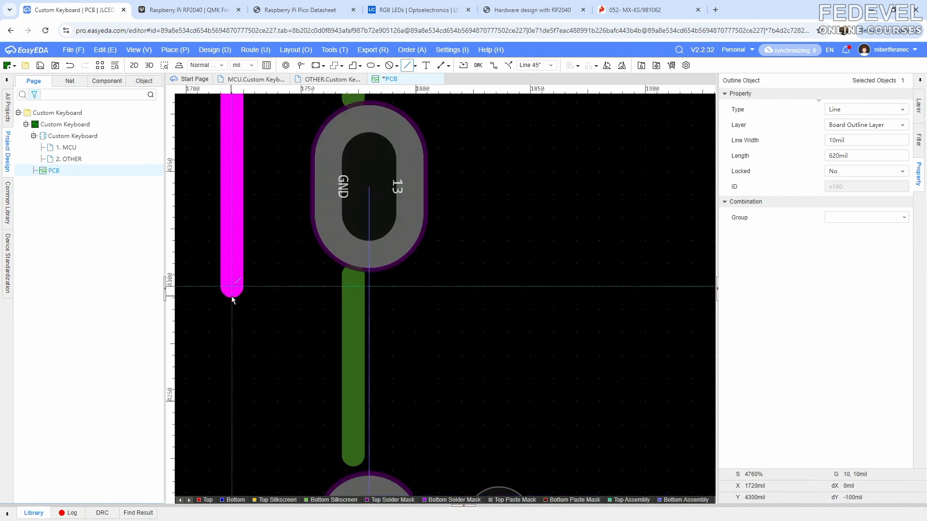
scroll(232, 298, "down", 3)
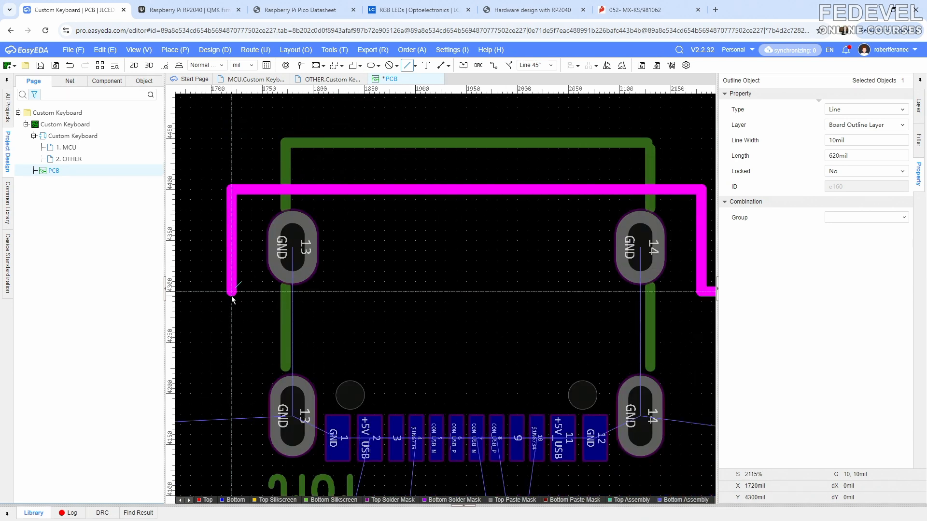
Extend the outline polyline along the top edge from 1720, 4300 mil to 200, 4300 mil, closing the outline at MH207's corner arc.
right_click_drag(232, 296, 523, 287)
scroll(523, 286, "down", 5)
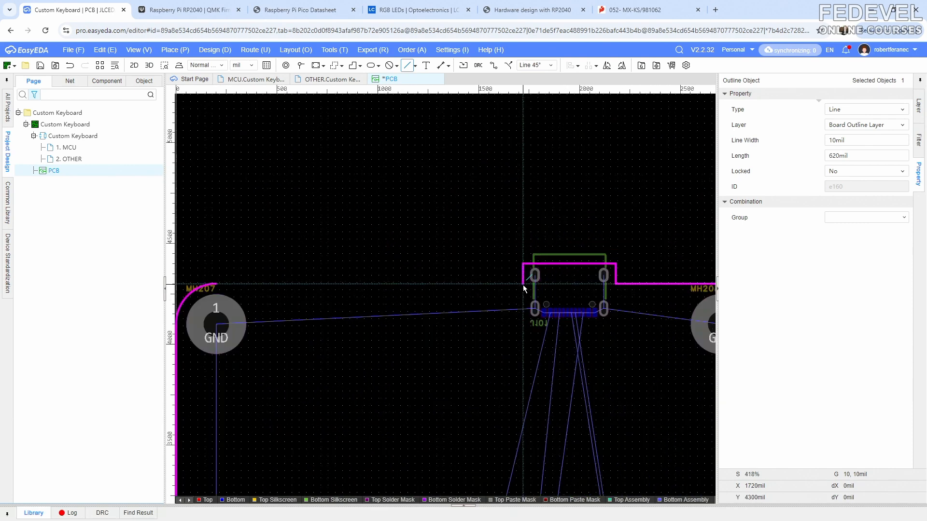
scroll(363, 287, "up", 2)
scroll(285, 271, "up", 5)
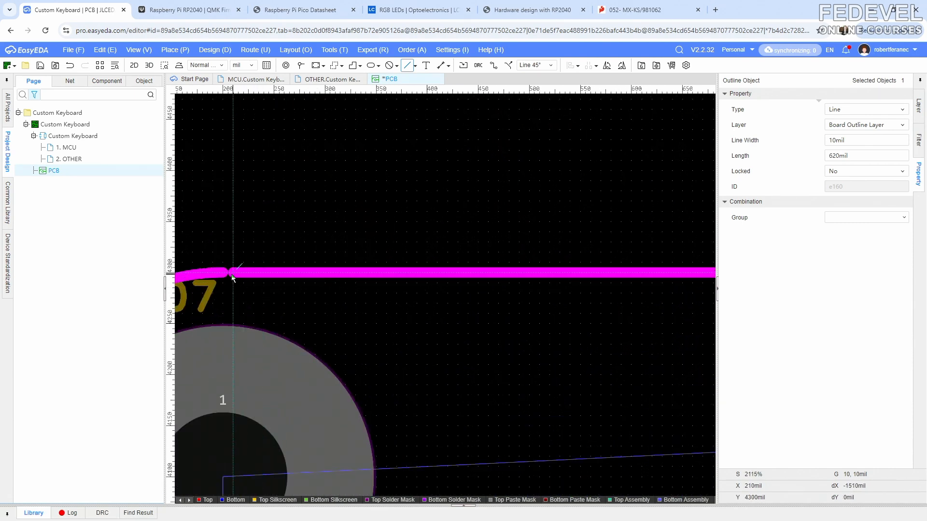
left_click(226, 278)
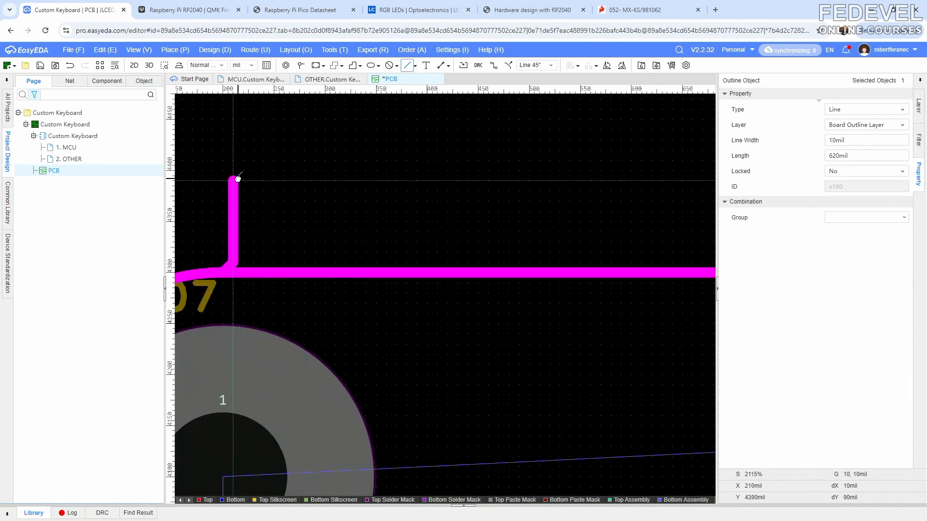
key("Escape")
key("Escape")
Fit the whole layout in view and save the PCB with the closed board outline.
scroll(272, 155, "down", 5)
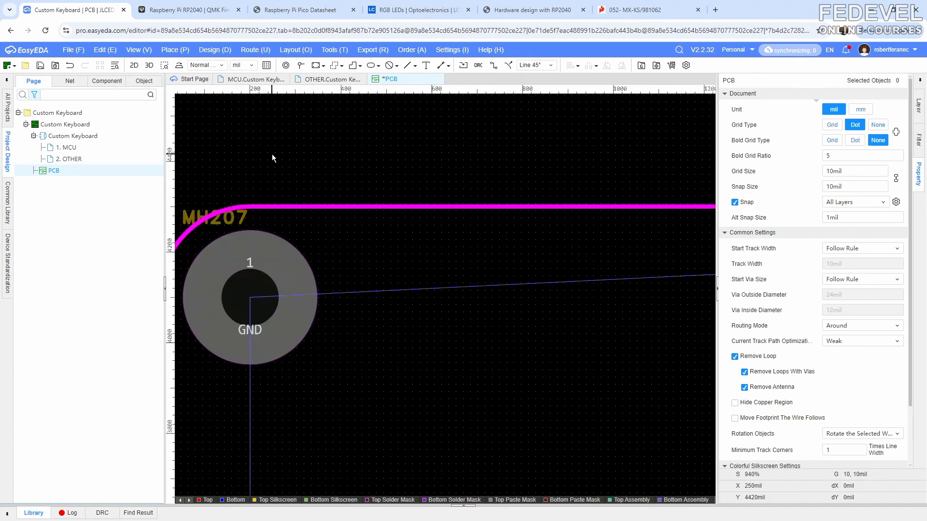
left_click(134, 50)
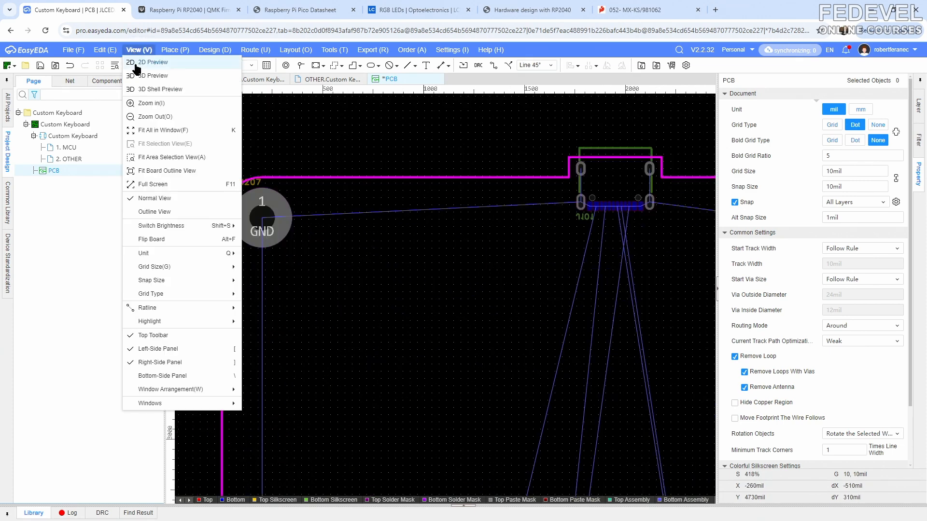
left_click(154, 130)
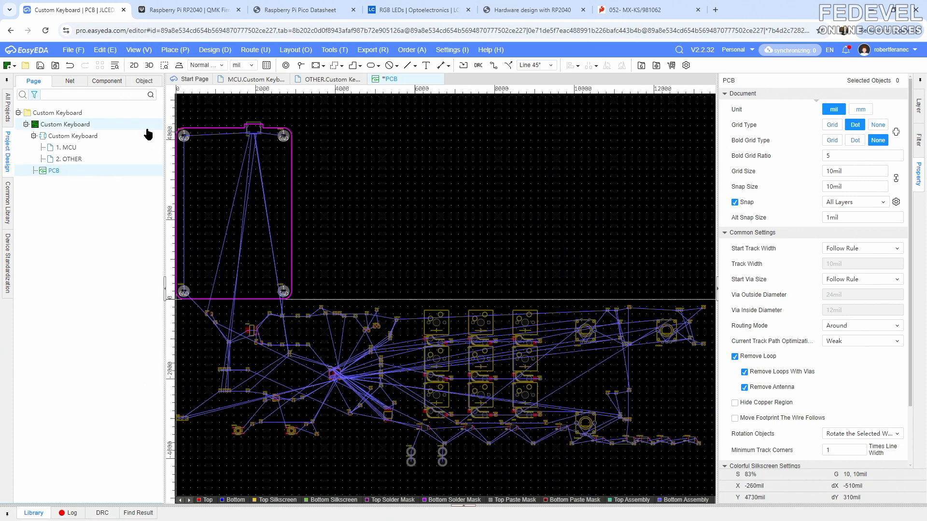
left_click(40, 68)
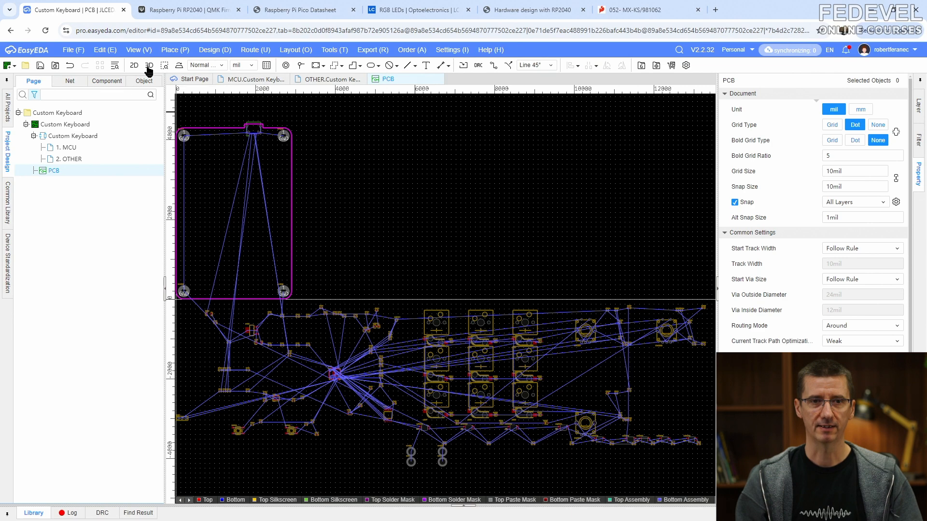
Inspect the board's shape, rounded corners and connector tab in the 3D preview, and return to the PCB layout.
left_click(148, 67)
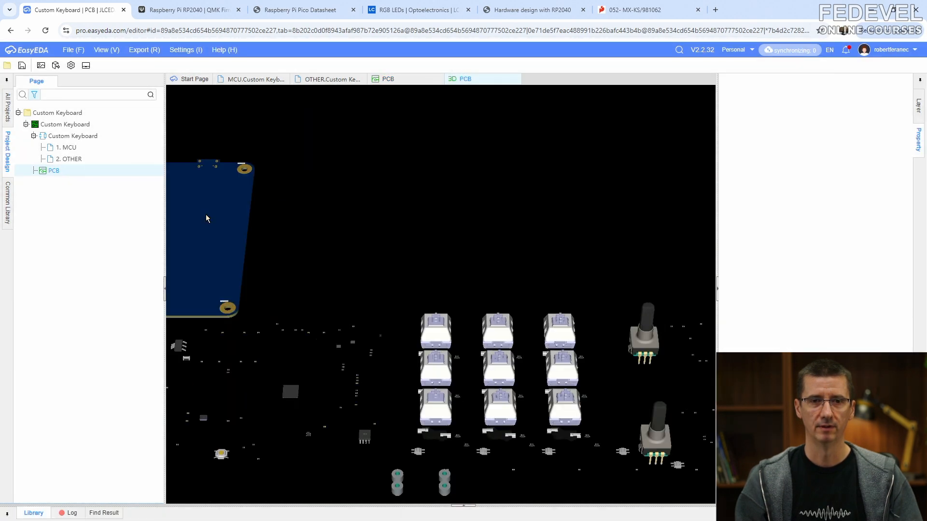
left_click_drag(314, 240, 437, 231)
scroll(401, 259, "up", 5)
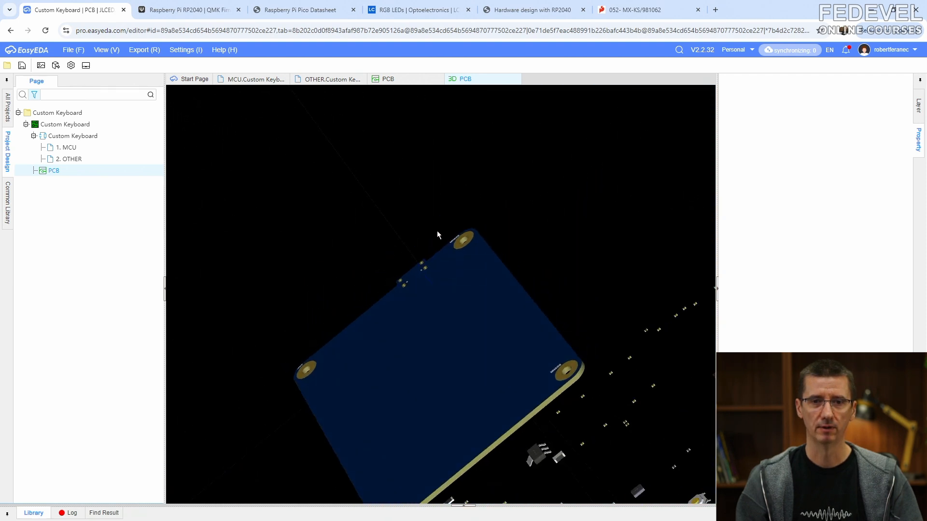
left_click(516, 80)
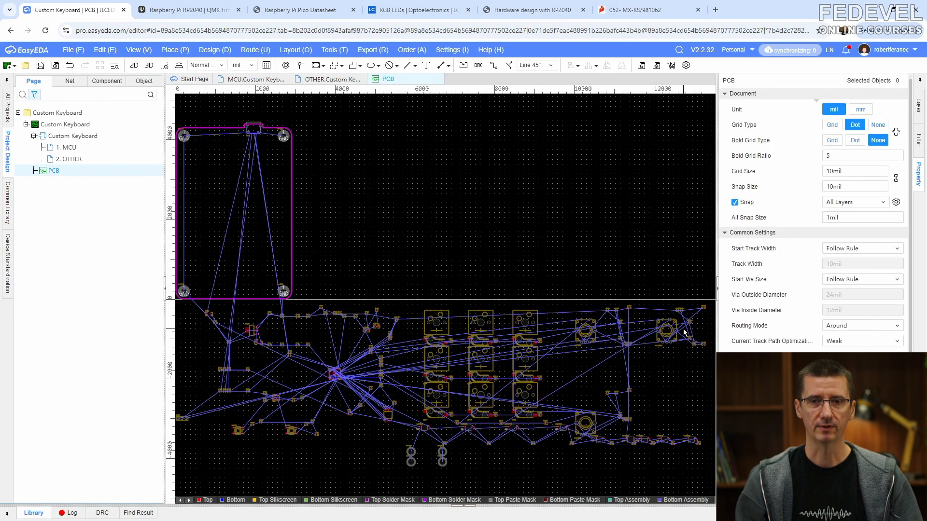
Move rotary encoder ENC201 onto the board, with its centre at X 450 mil and Y 3550 mil.
scroll(589, 328, "up", 6)
left_click(514, 282)
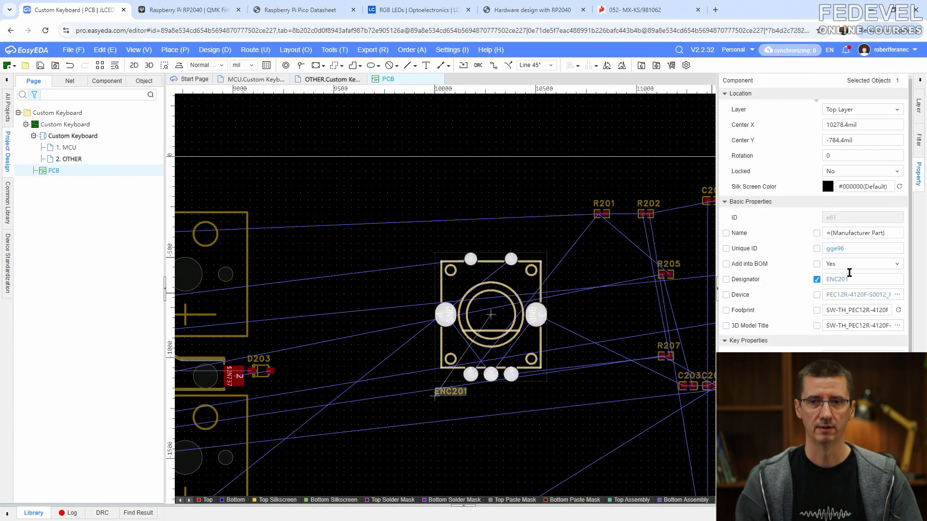
left_click(877, 125)
type("450")
key("Return")
left_click(875, 140)
type("3")
key("Return")
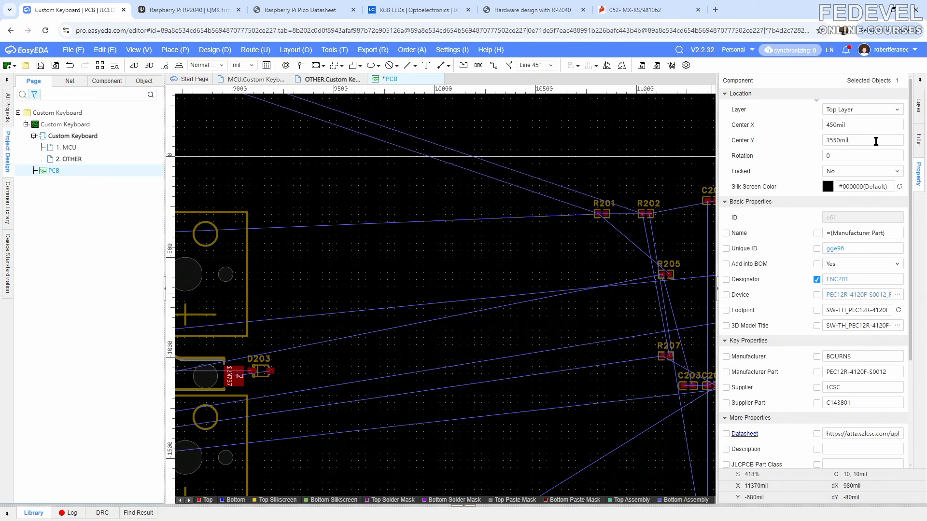
Move rotary encoder ENC202 onto the board, with its centre at X 1450 mil and Y 3550 mil.
scroll(657, 238, "down", 10)
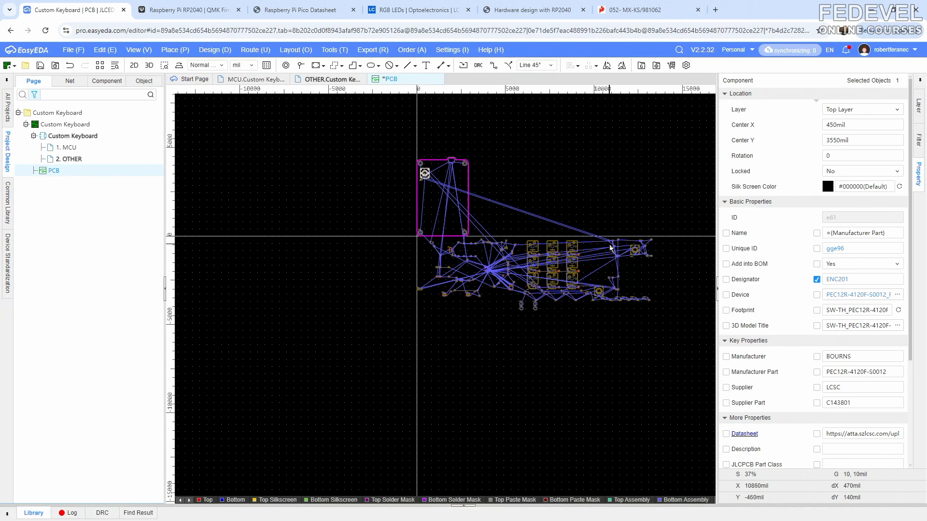
scroll(610, 248, "up", 2)
left_click(647, 251)
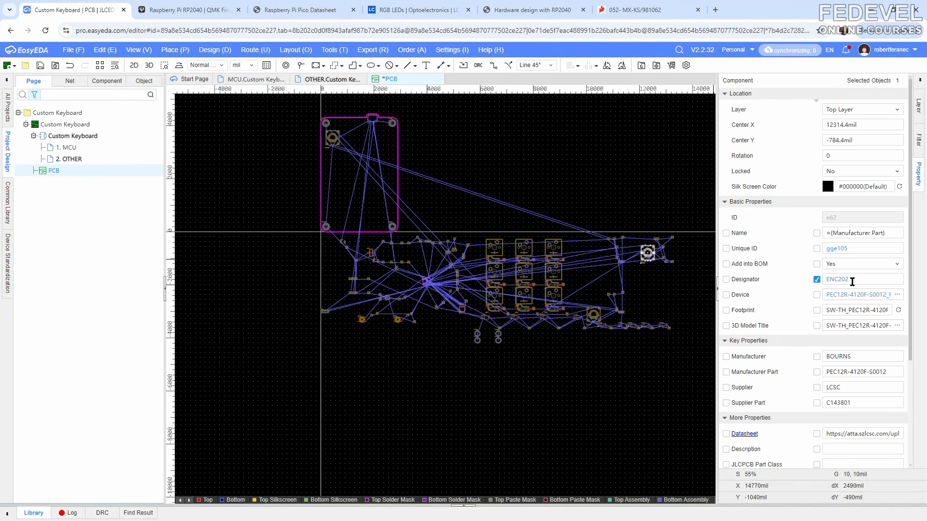
left_click(876, 124)
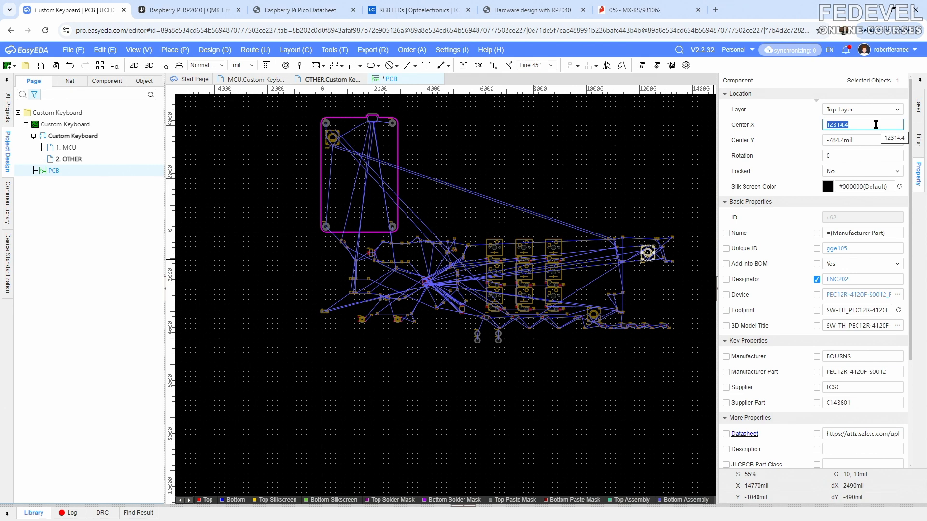
type("1450")
key("Return")
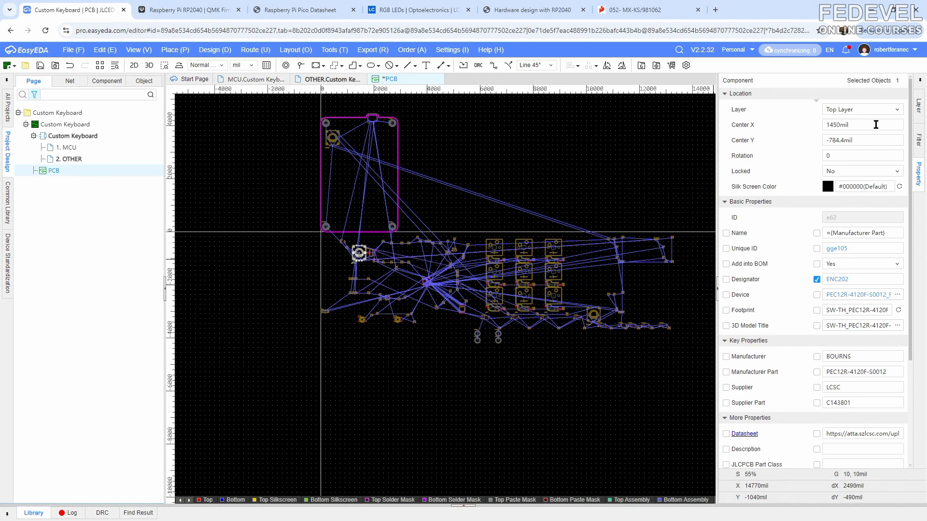
left_click(876, 140)
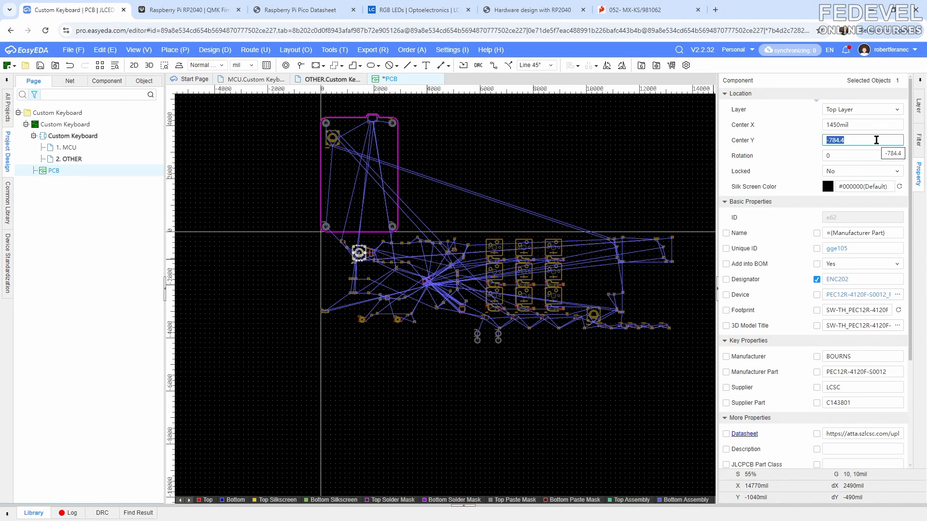
type("3550")
key("Return")
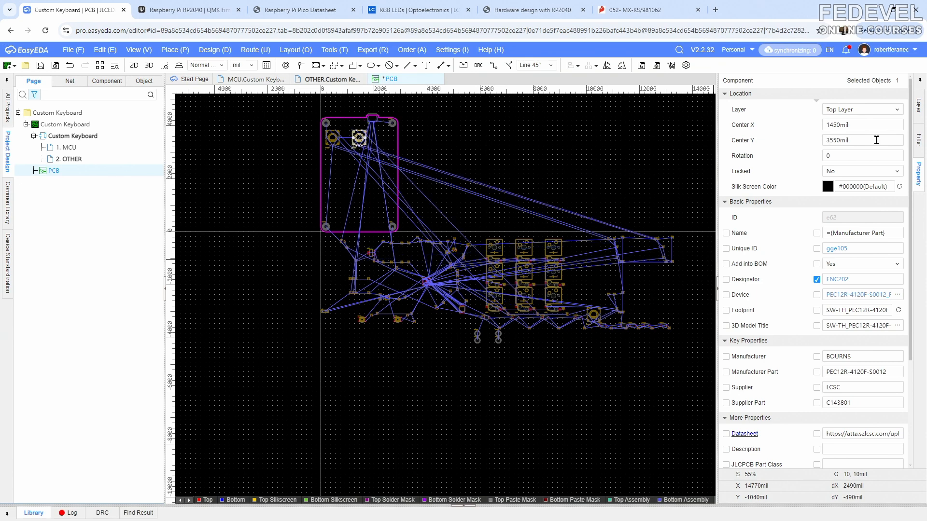
Move rotary encoder ENC203 onto the board, with its centre at X 2450 mil and Y 3550 mil.
left_click(595, 316)
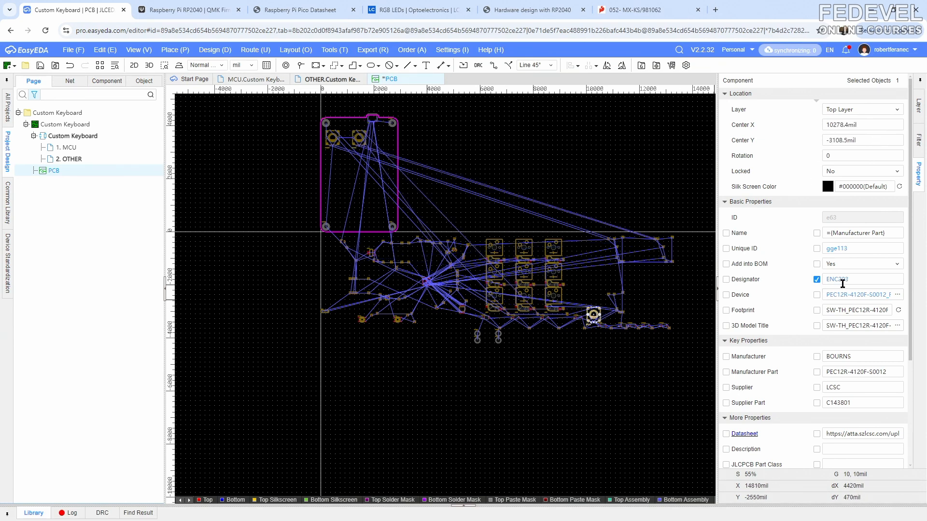
left_click(877, 124)
type("2450")
key("Return")
left_click(877, 143)
type("3550")
key("Return")
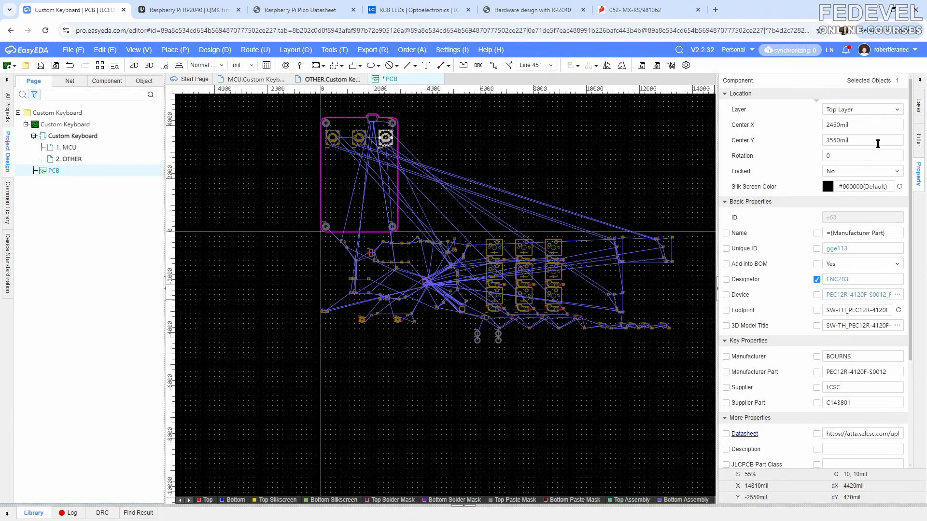
Clear the selection and fit the whole layout with the three placed encoders in view.
left_click(445, 132)
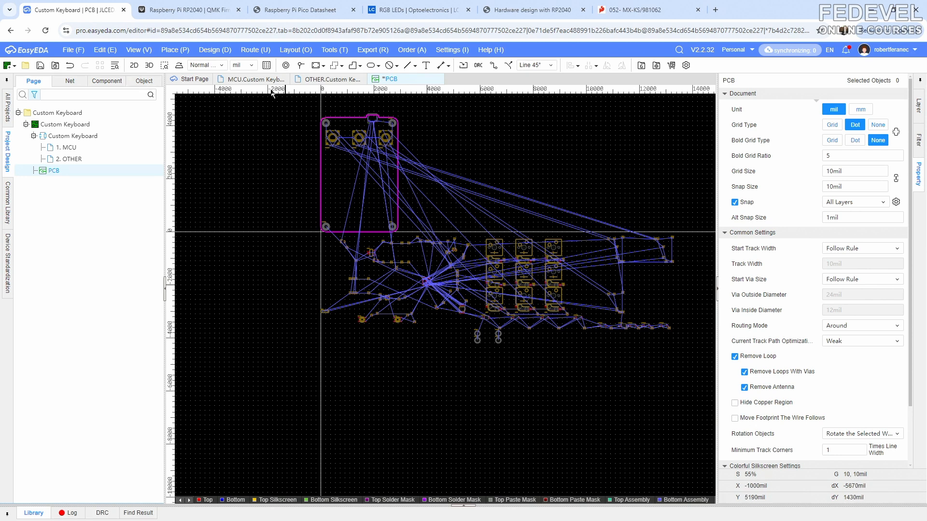
left_click(138, 51)
left_click(193, 129)
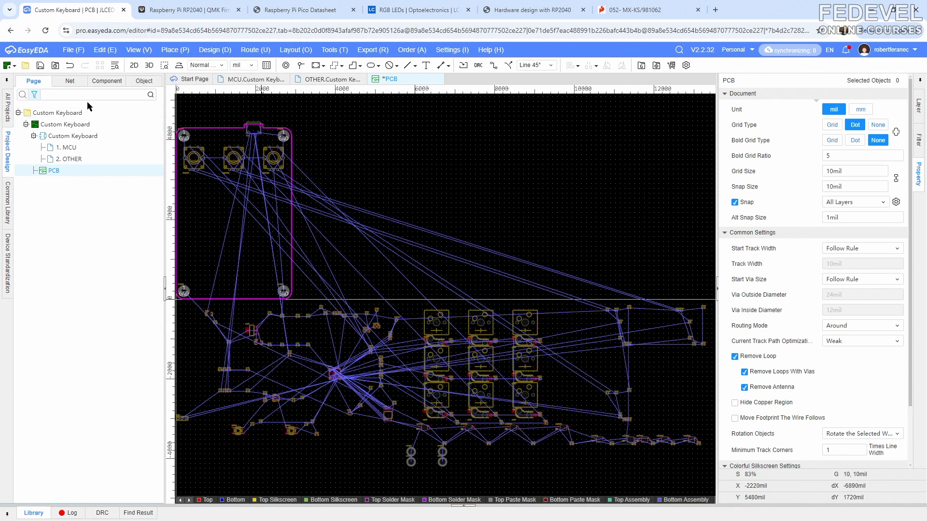
Save the PCB and move key switch SW202 inside the board outline, with its centre at about X 1400 mil, Y 1550 mil.
left_click(40, 66)
left_click_drag(471, 317, 223, 228)
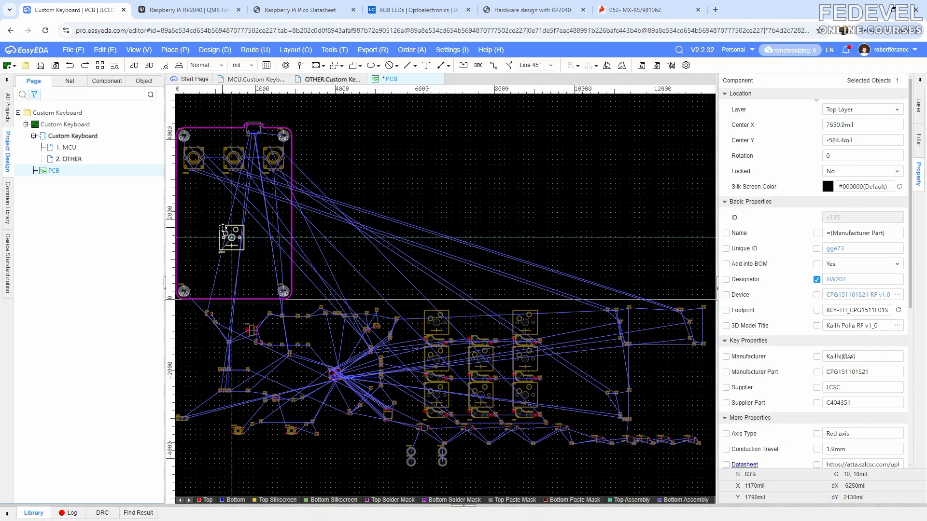
scroll(263, 214, "up", 4)
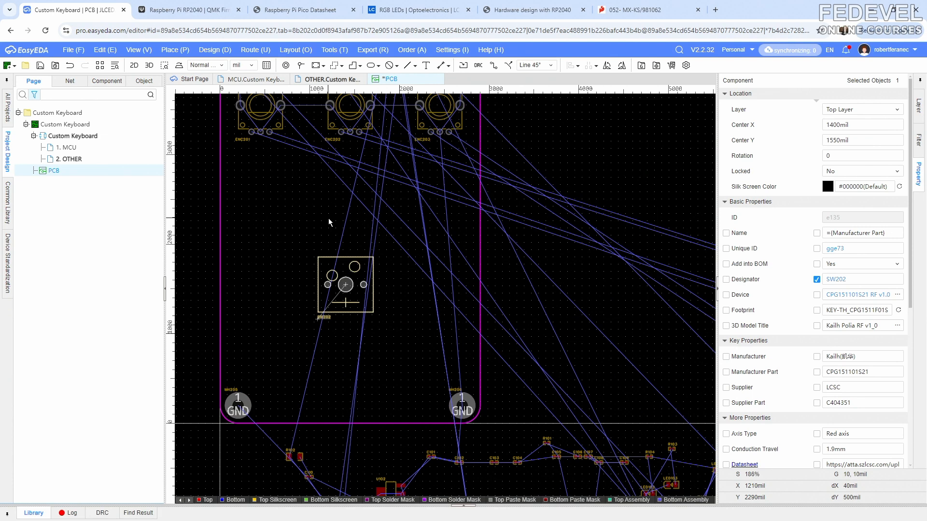
Check the X coordinate of the board's right outline edge and calculate 2900 ÷ 2 in Calculator to find the board's horizontal centre.
left_click(481, 240)
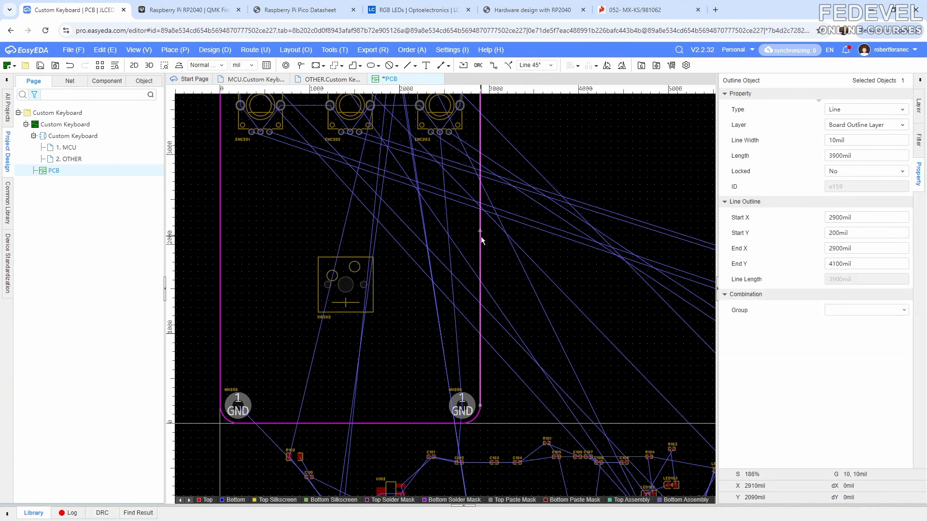
left_click(858, 217)
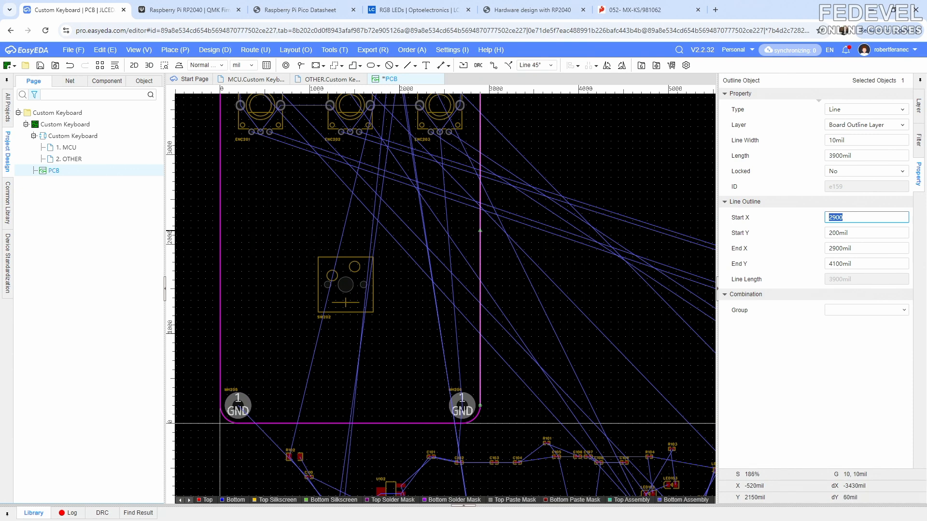
key("alt+Tab")
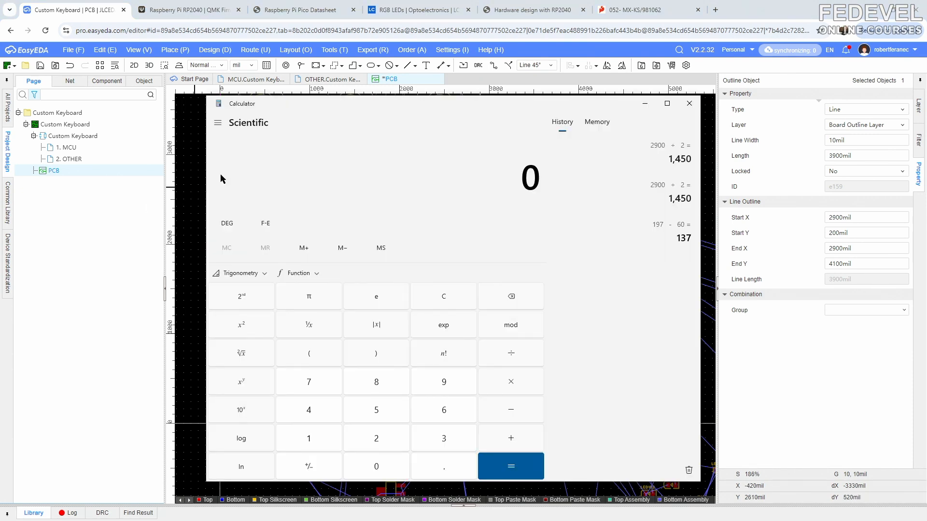
type("2900")
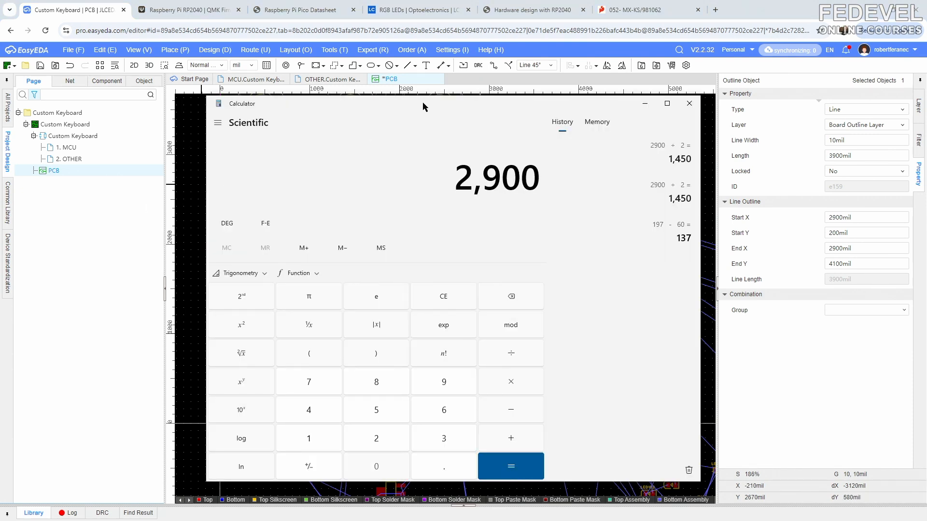
left_click(511, 353)
left_click(375, 437)
left_click(502, 466)
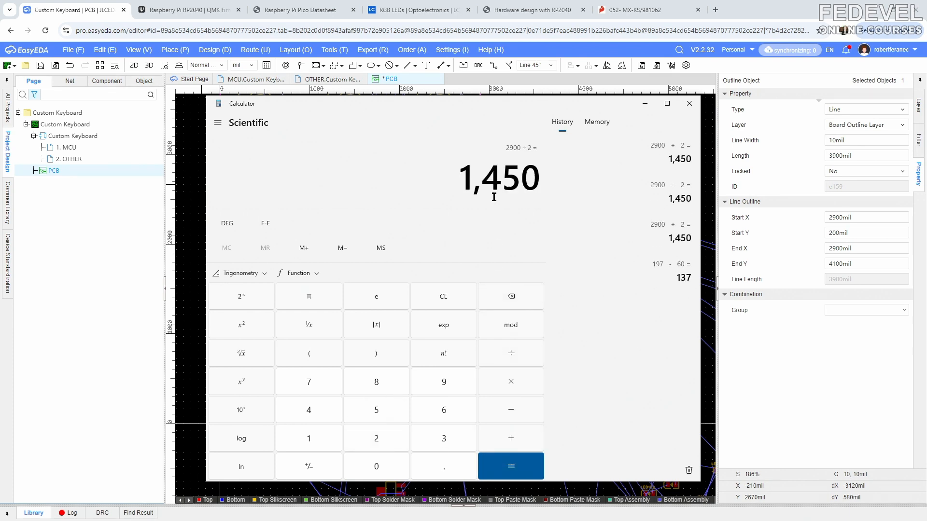
left_click(194, 168)
Set the centre of key switch SW202 to X 1450 mil and Y 2300 mil, and clear the selection.
left_click(344, 266)
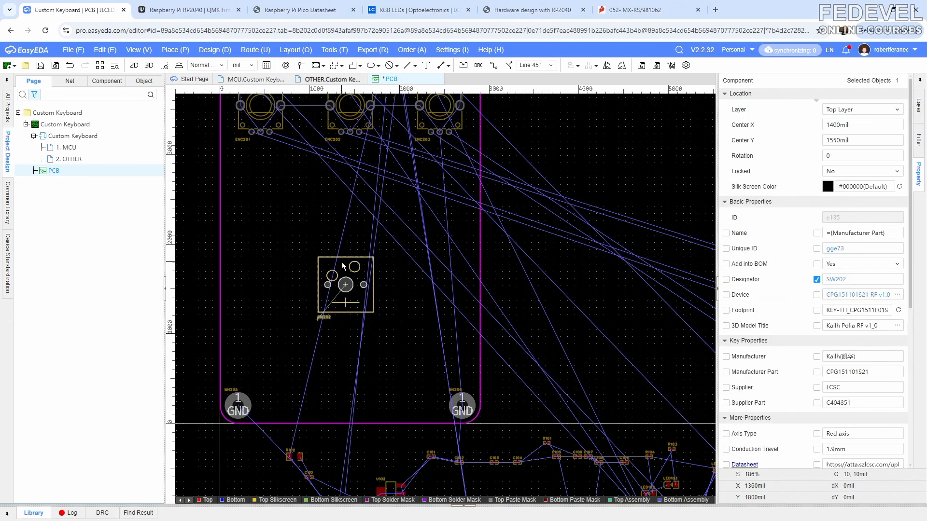
left_click(870, 124)
type("1450")
key("Return")
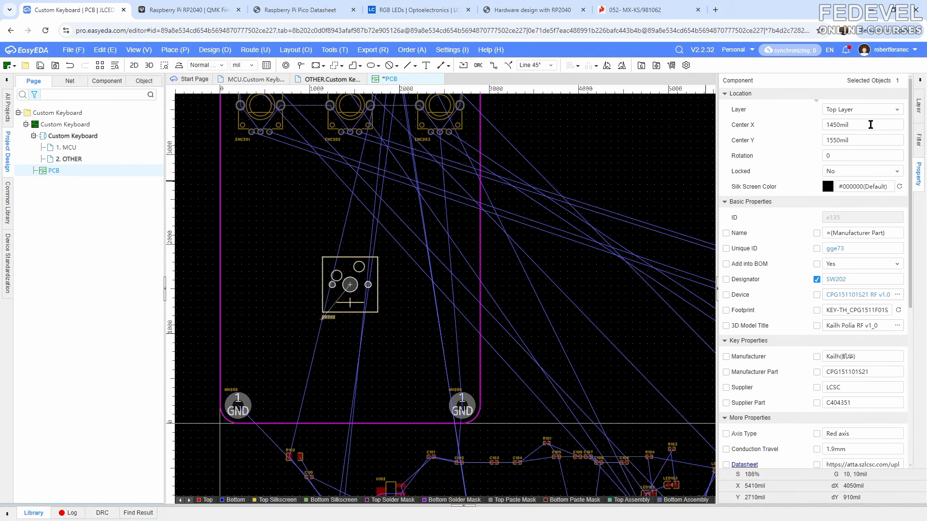
left_click(874, 140)
type("2300")
key("Return")
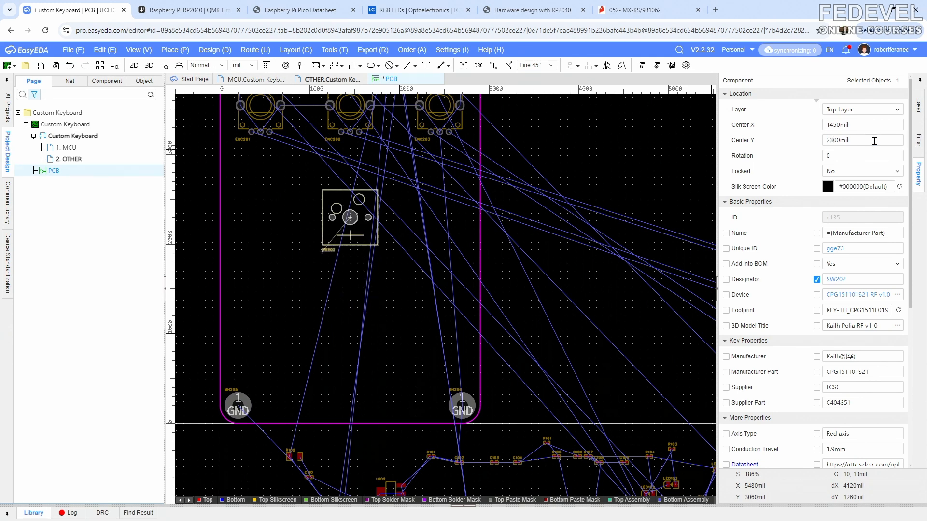
left_click(581, 164)
scroll(390, 171, "down", 4)
right_click_drag(452, 214, 407, 229)
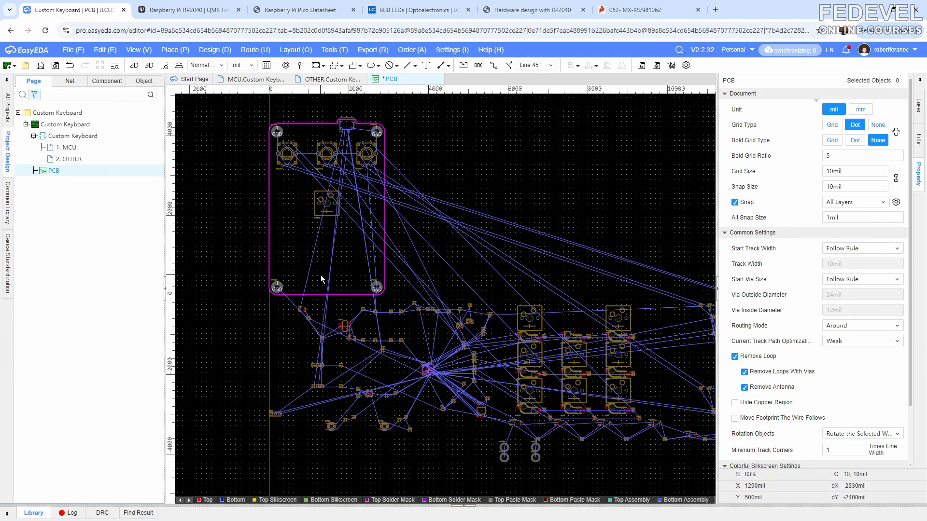
Search the web for "keyboard key spacing" in a new browser tab and copy the 19.05 value from the result.
left_click(715, 9)
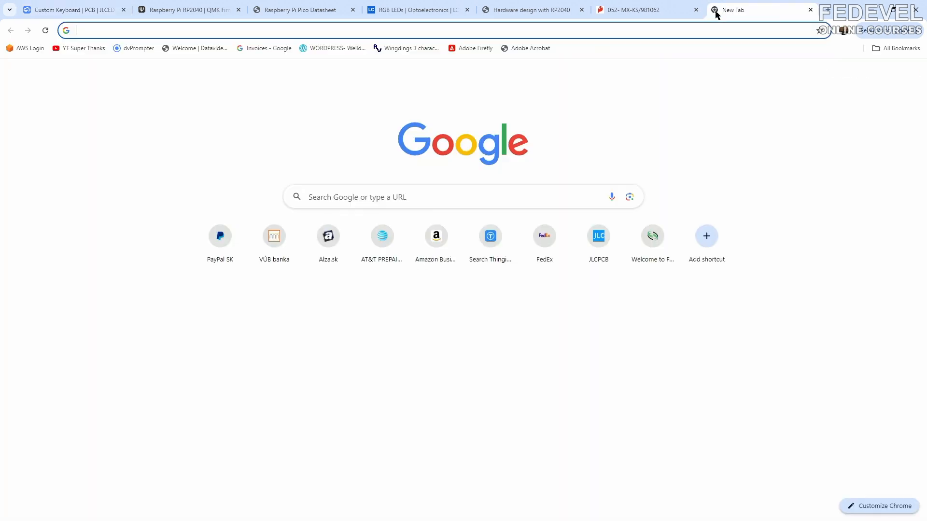
left_click(723, 32)
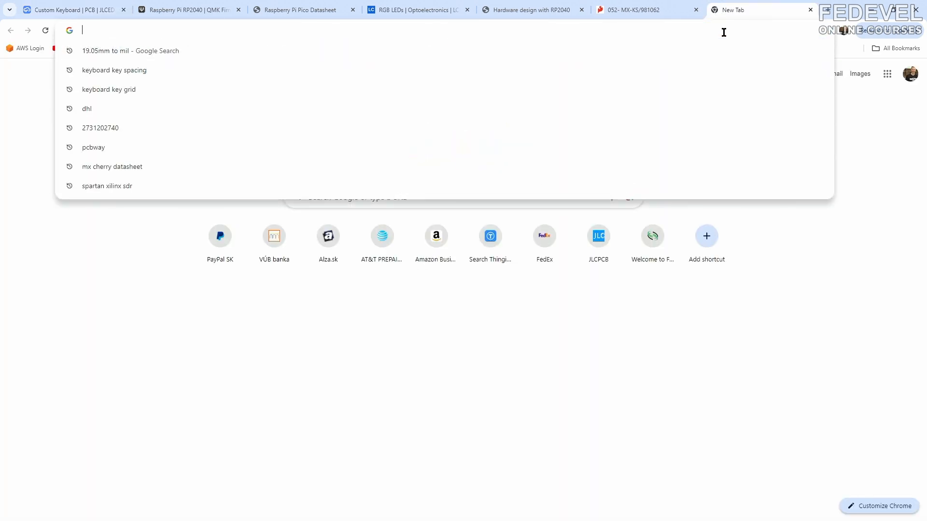
type("keyboard key spacing")
key("Return")
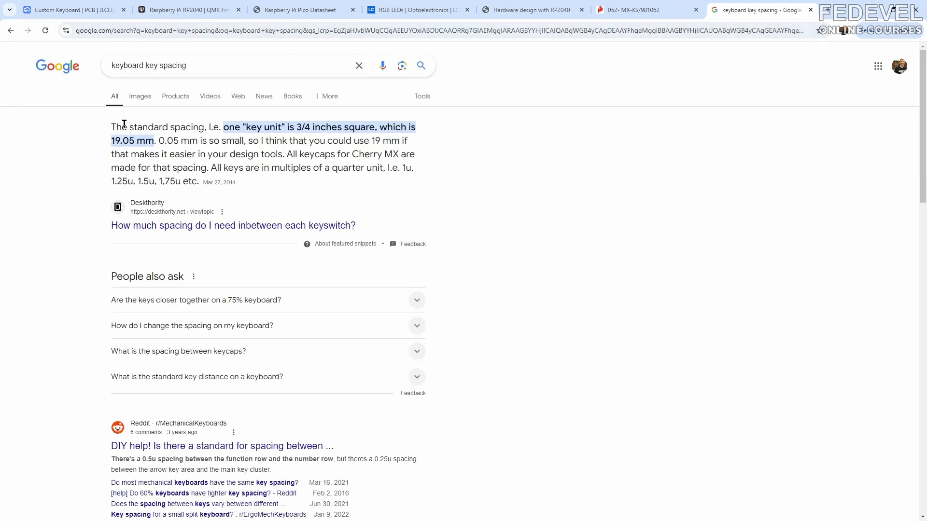
left_click_drag(112, 128, 203, 124)
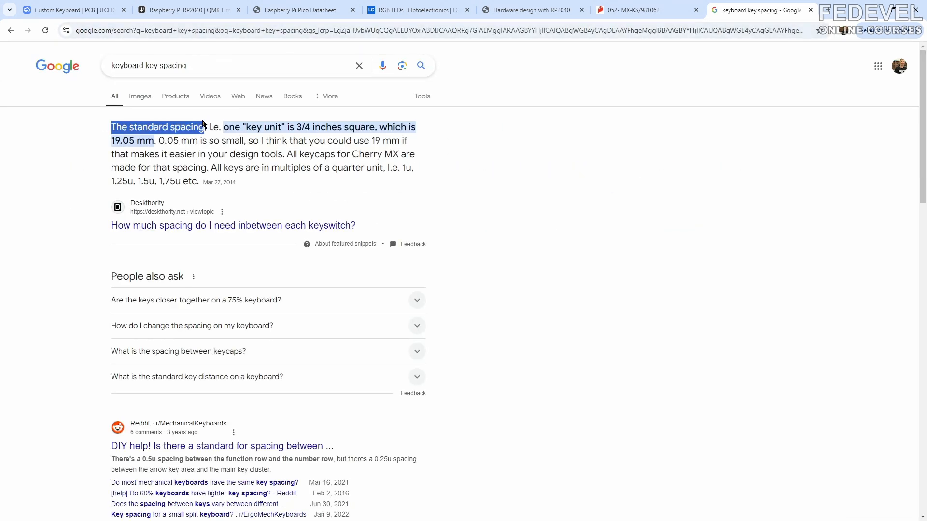
mouse_move(112, 141)
left_mouse_down()
mouse_move(154, 140)
mouse_move(111, 141)
left_mouse_up()
right_click(117, 143)
left_click(129, 151)
Convert the copied key spacing with a web search for "19.05mm to mil" in another browser tab.
left_click(828, 11)
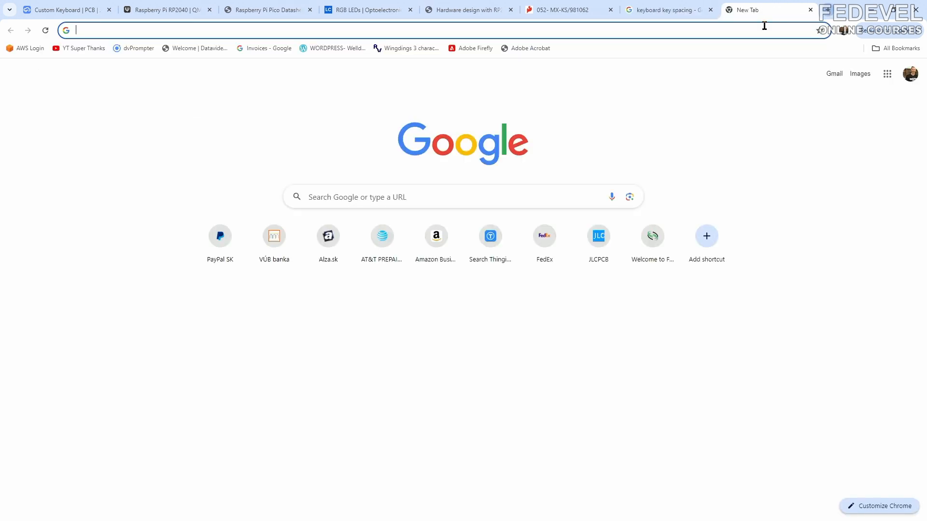
right_click(740, 30)
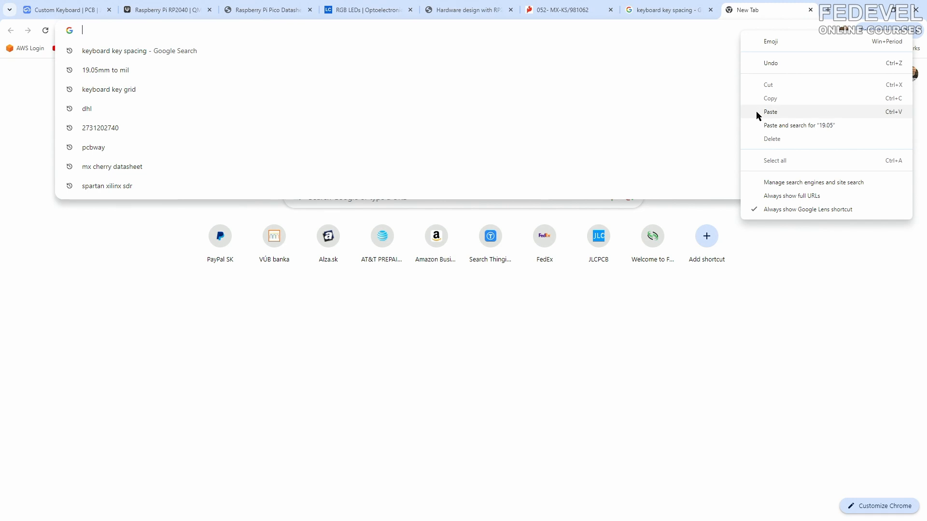
left_click(756, 112)
type("mm to mil")
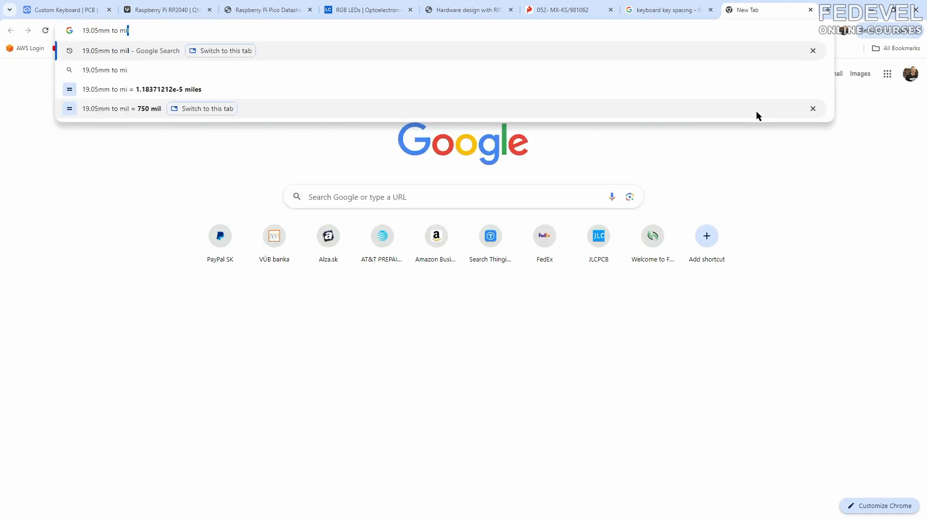
key("Return")
left_click_drag(275, 192, 300, 193)
Return to the EasyEDA PCB and set the canvas origin by coordinate to SW202's centre, X 1450 mil and Y 2300 mil.
left_click(74, 14)
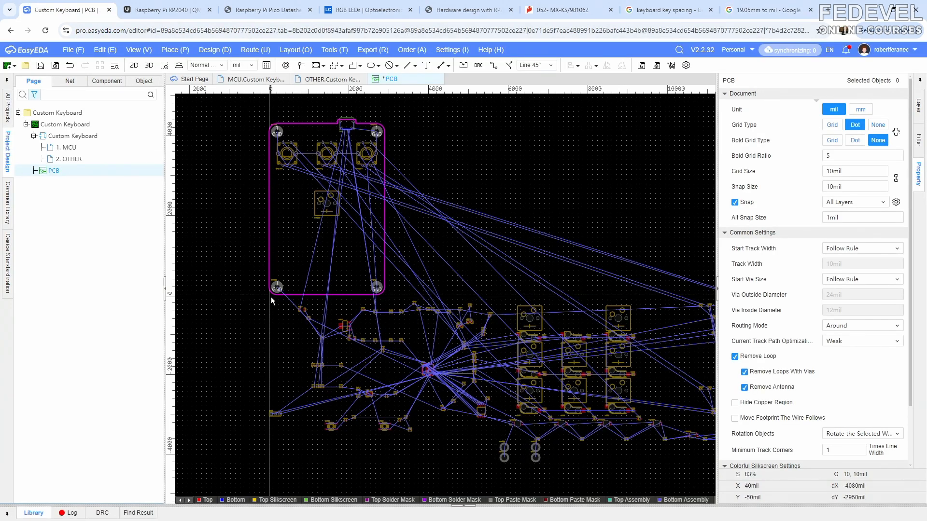
left_click(323, 197)
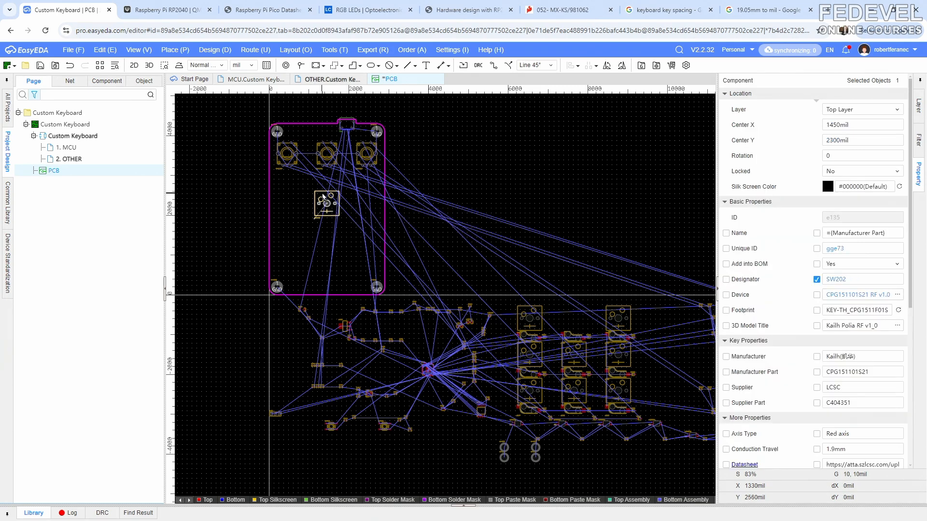
left_click(174, 50)
mouse_move(224, 320)
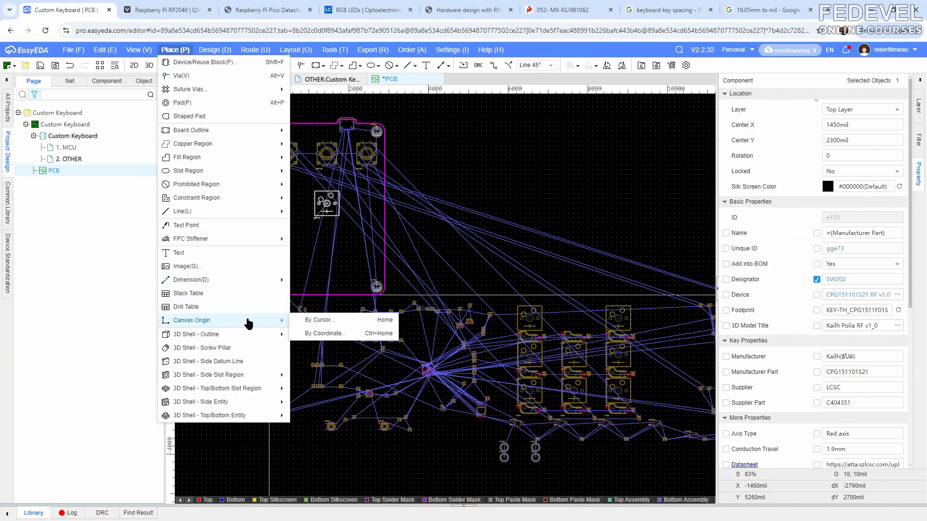
left_click(353, 339)
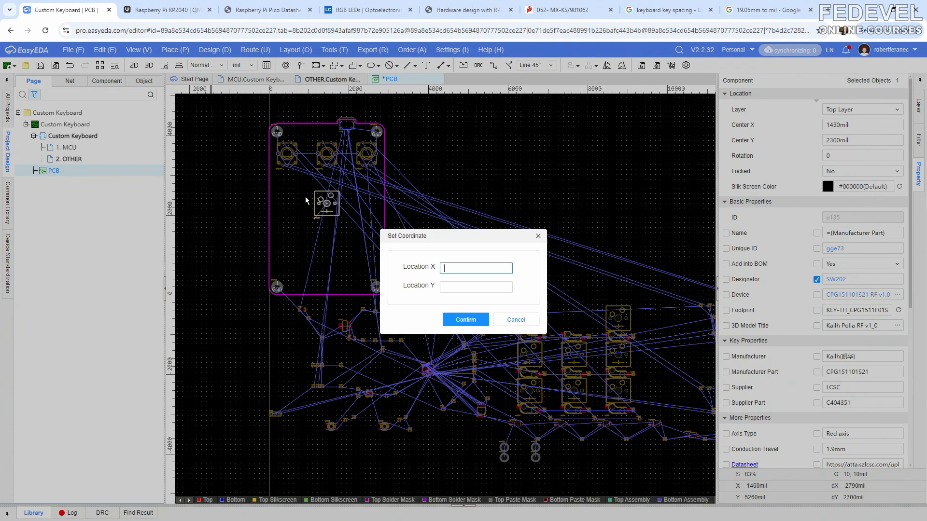
left_click(488, 267)
type("1")
left_click(490, 286)
type("2300")
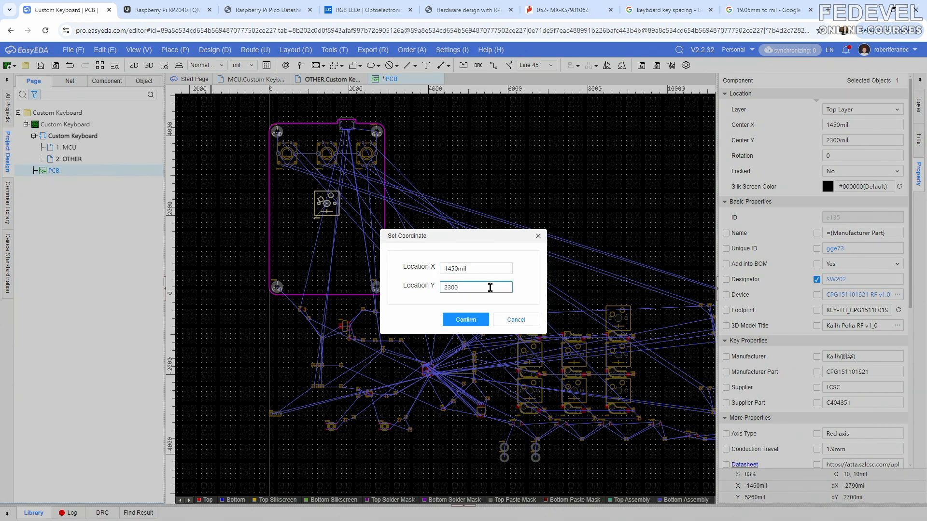
left_click(458, 321)
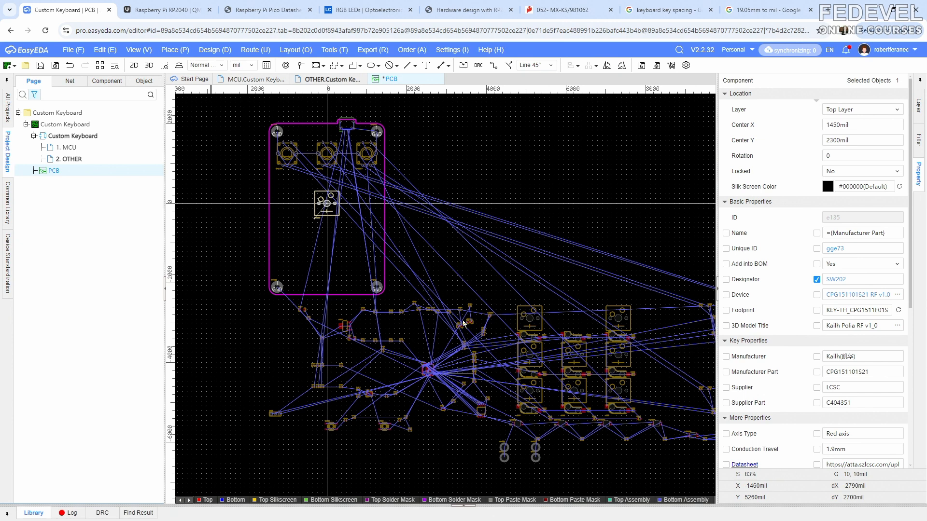
Recheck the converted key spacing and set the PCB's grid size and snap size to 750 mil.
left_click(500, 151)
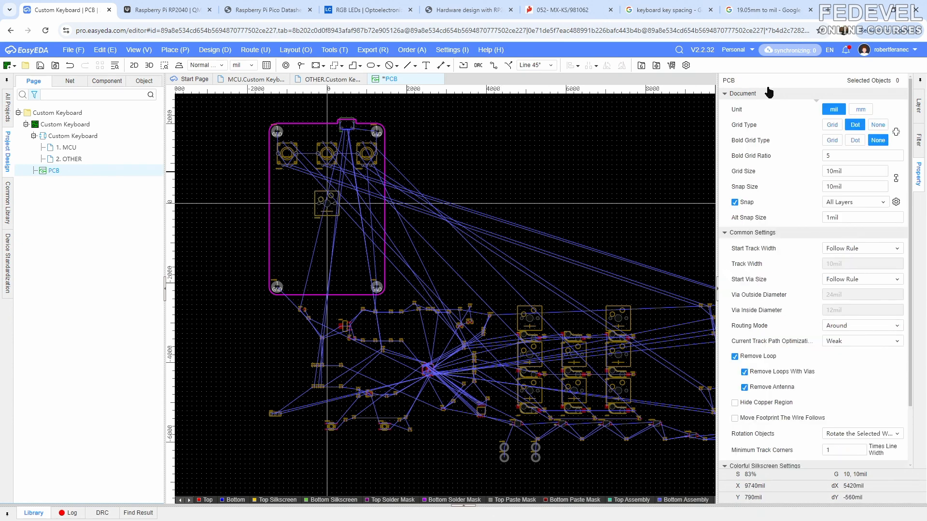
left_click(770, 12)
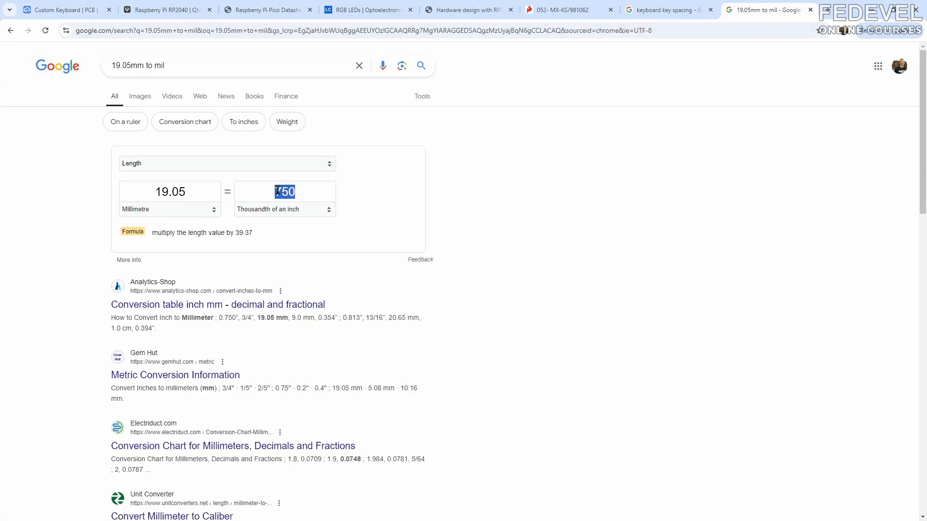
left_click(67, 10)
left_click(868, 172)
type("75")
key("Return")
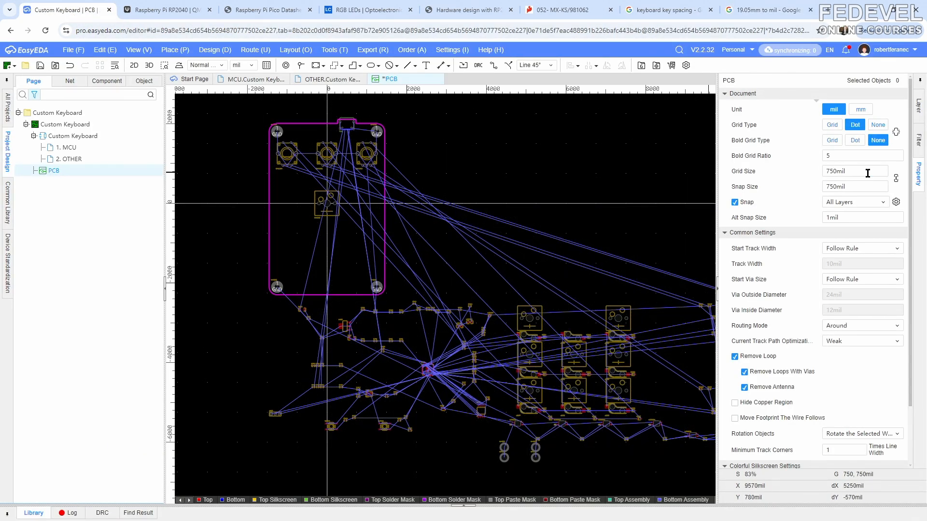
Restrict the selection filter to components only.
left_click(918, 141)
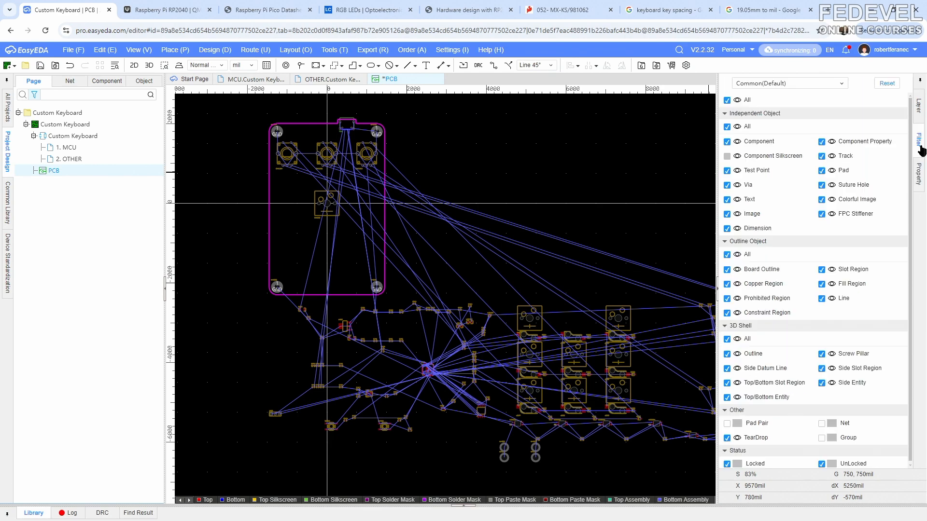
left_click(727, 100)
left_click(727, 142)
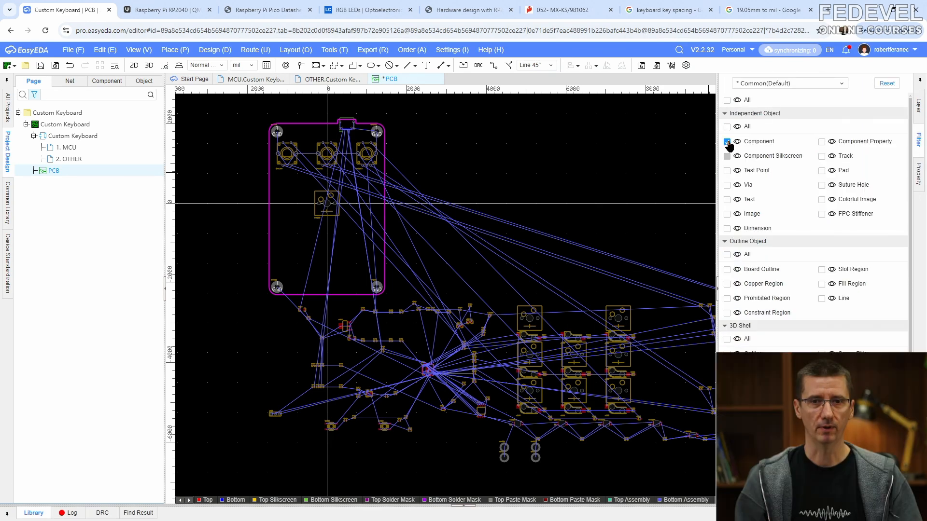
Move switches SW201 and SW203 beside SW202, and SW204, SW205 and SW206 into the row below, spaced on the 750 mil grid.
left_click_drag(527, 317, 297, 204)
left_click_drag(612, 311, 351, 196)
left_click_drag(539, 354, 306, 234)
left_click_drag(544, 350, 305, 231)
left_click_drag(623, 362, 361, 236)
Move switches SW207, SW208 and SW209 into the third row at Y -1500 mil, completing the 3×3 key grid, and clear the selection.
left_click_drag(536, 398, 297, 266)
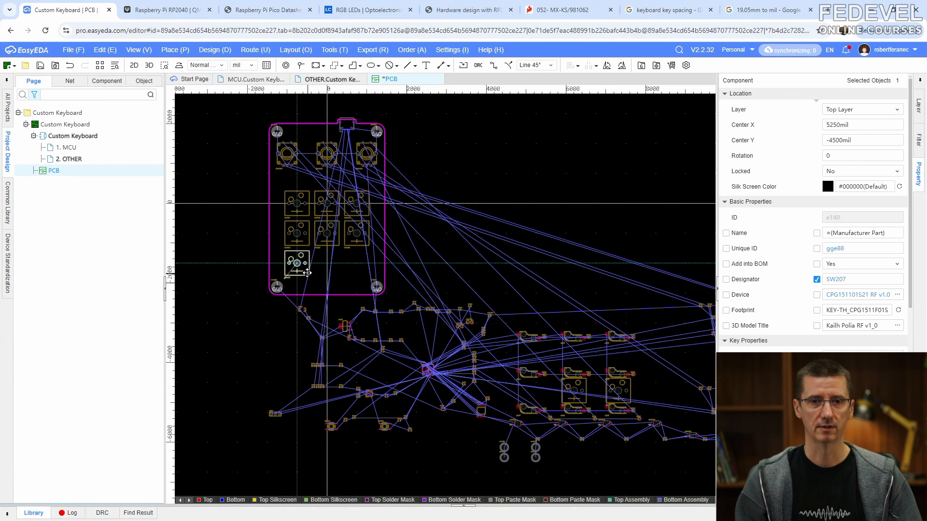
left_click_drag(577, 401, 311, 281)
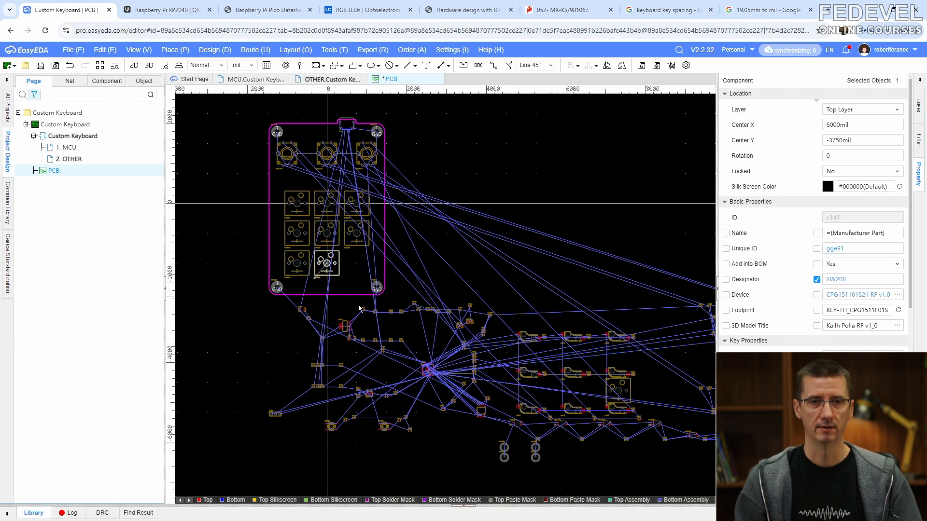
left_click_drag(621, 405, 361, 277)
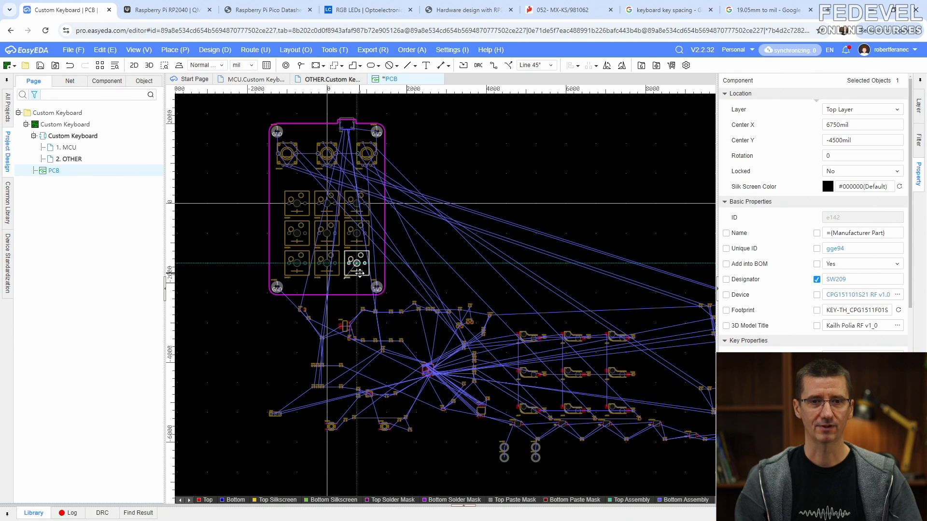
scroll(309, 217, "up", 5)
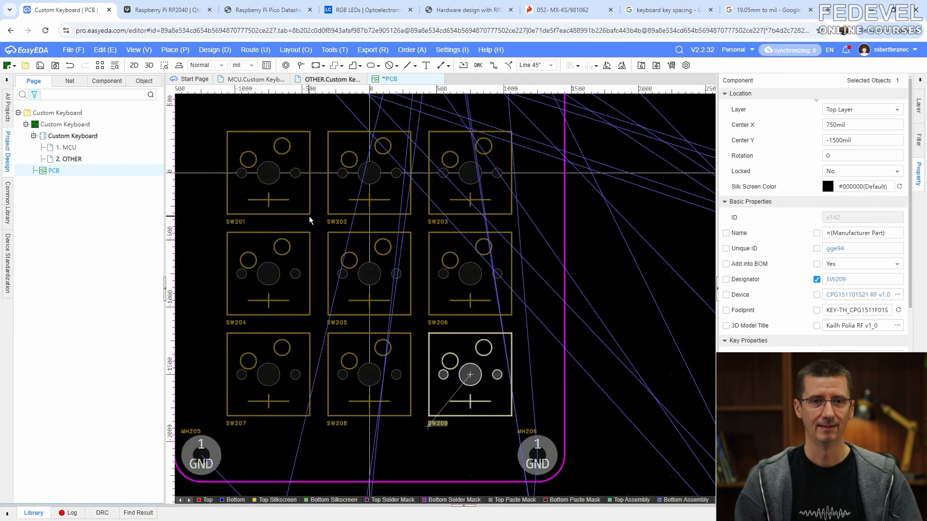
left_click(208, 215)
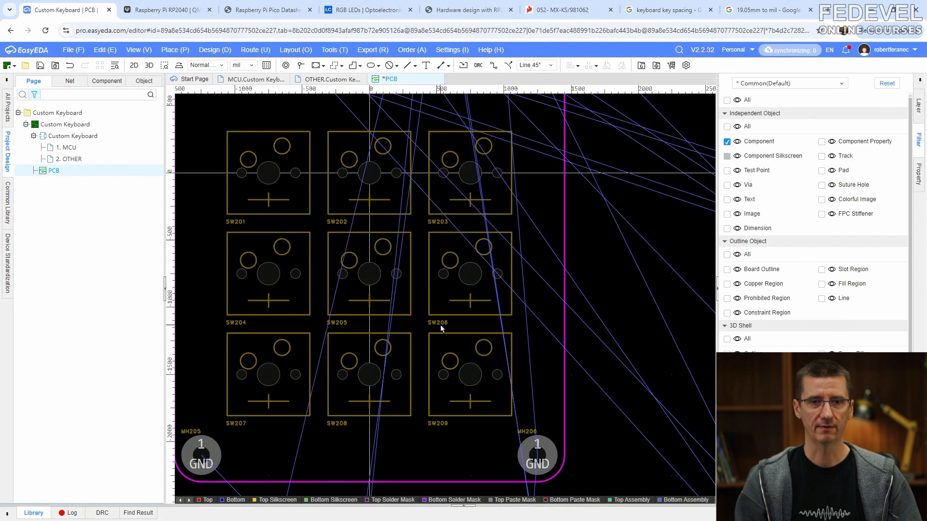
scroll(446, 429, "down", 4)
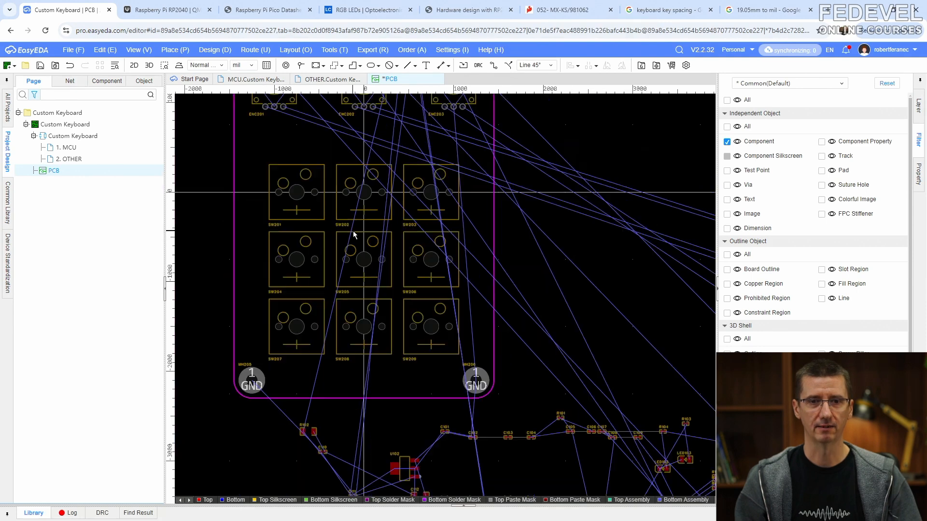
Select the nine hot-swap sockets J201–J209 together with their diodes D201–D209 and assign them to the Bottom Layer.
scroll(642, 370, "up", 3)
right_click_drag(472, 270, 403, 205)
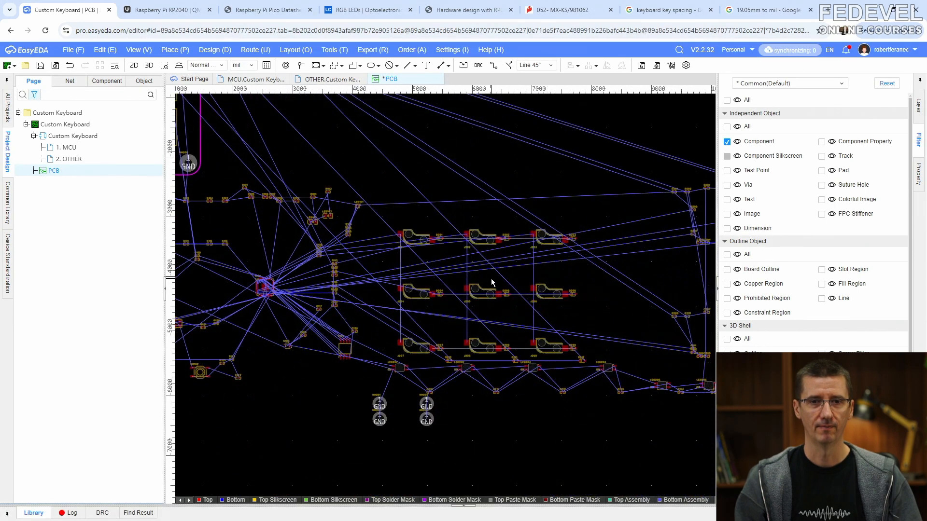
scroll(491, 279, "up", 2)
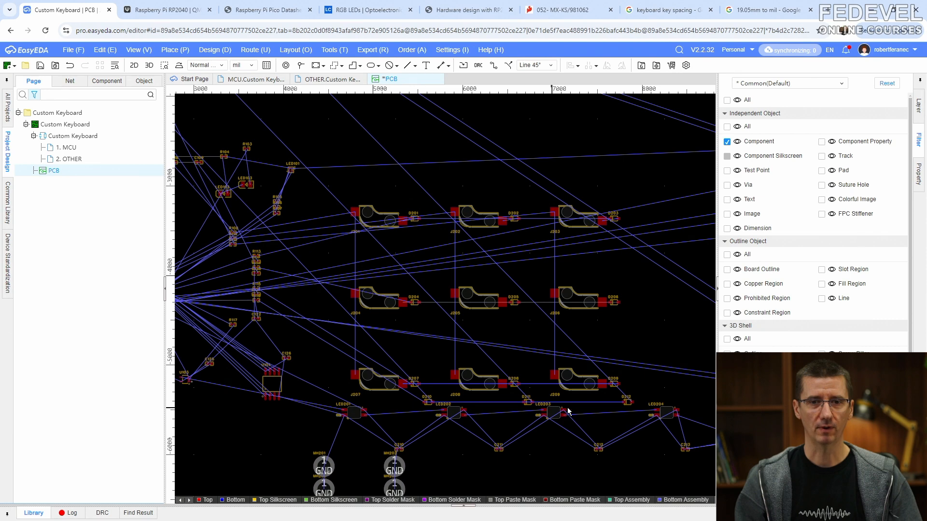
left_click_drag(321, 185, 632, 393)
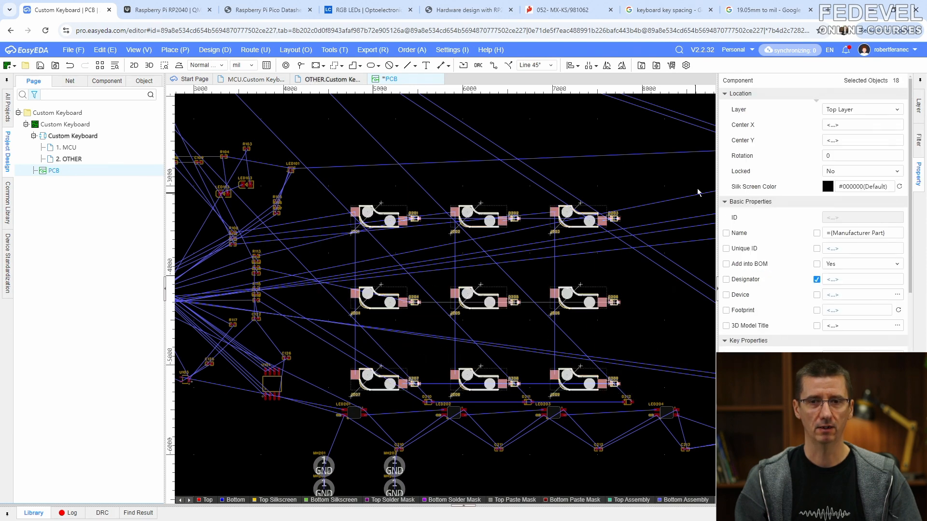
left_click(848, 110)
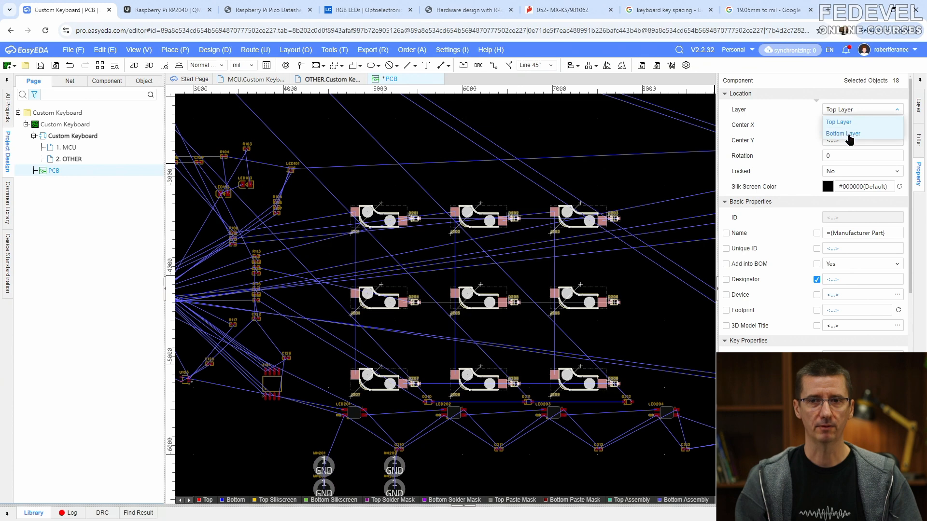
left_click(848, 134)
left_click(615, 172)
Place sockets J201, J202 and J203 at rotation 0 over switches SW201, SW202 and SW203 in the first key row.
scroll(608, 192, "down", 5)
scroll(566, 174, "up", 3)
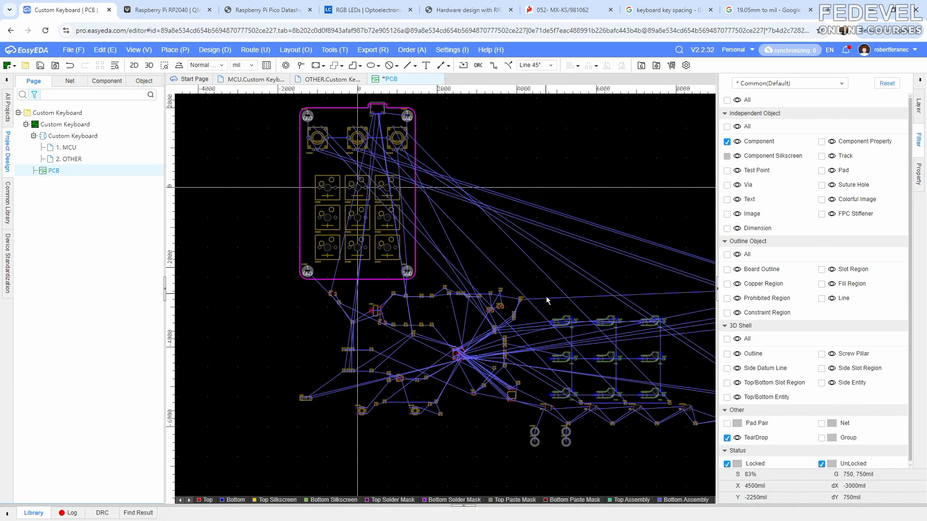
left_click_drag(562, 323, 332, 186)
key("space")
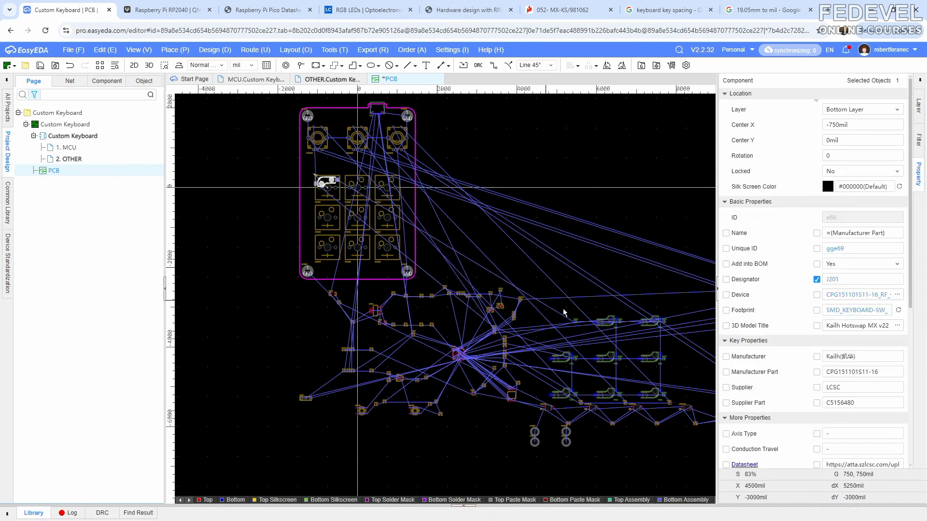
left_click_drag(607, 326, 358, 184)
left_click_drag(652, 325, 378, 223)
Place sockets J204, J205 and J206 at rotation 0 over the second-row switches at Y -750 mil.
left_click_drag(563, 364, 328, 218)
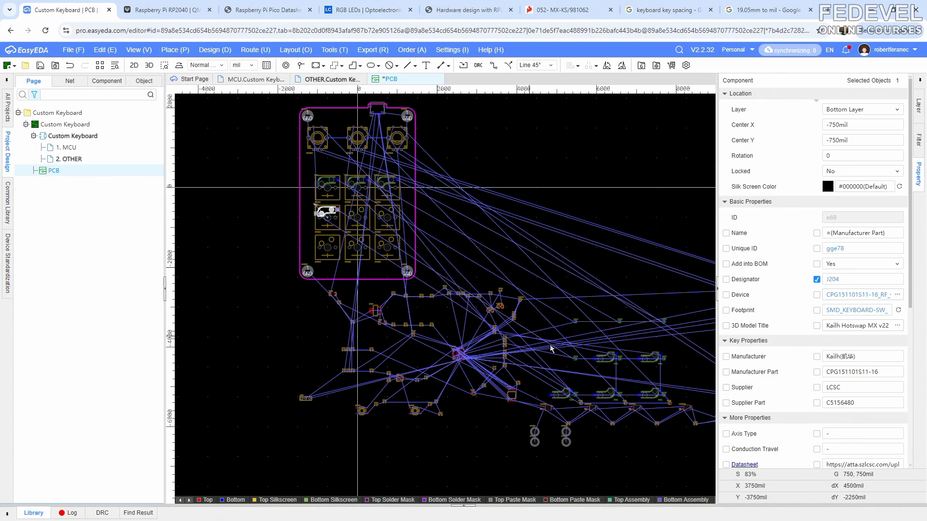
left_click_drag(607, 361, 358, 215)
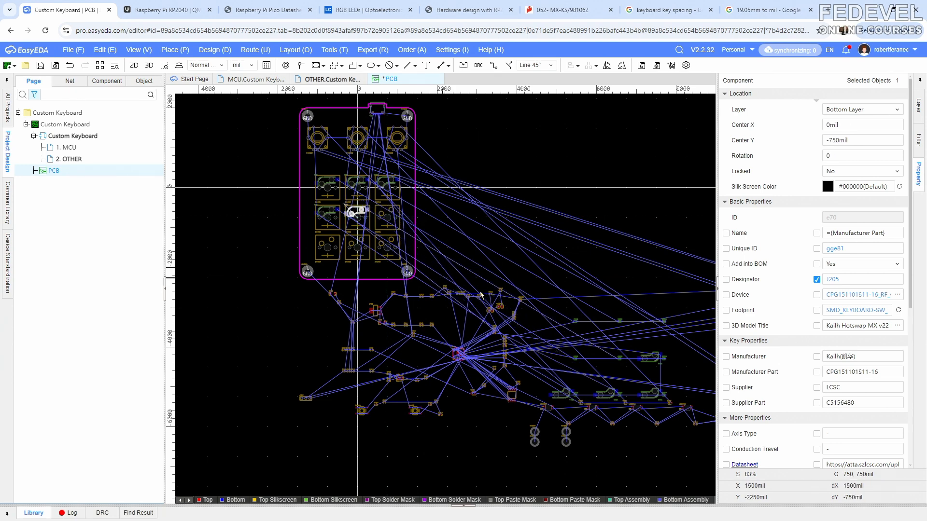
left_click_drag(656, 362, 387, 213)
Place sockets J207, J208 and J209 over the third-row switches at Y -1500 mil and clear the selection.
left_click_drag(563, 396, 328, 245)
left_click_drag(604, 395, 359, 244)
left_click_drag(652, 395, 398, 259)
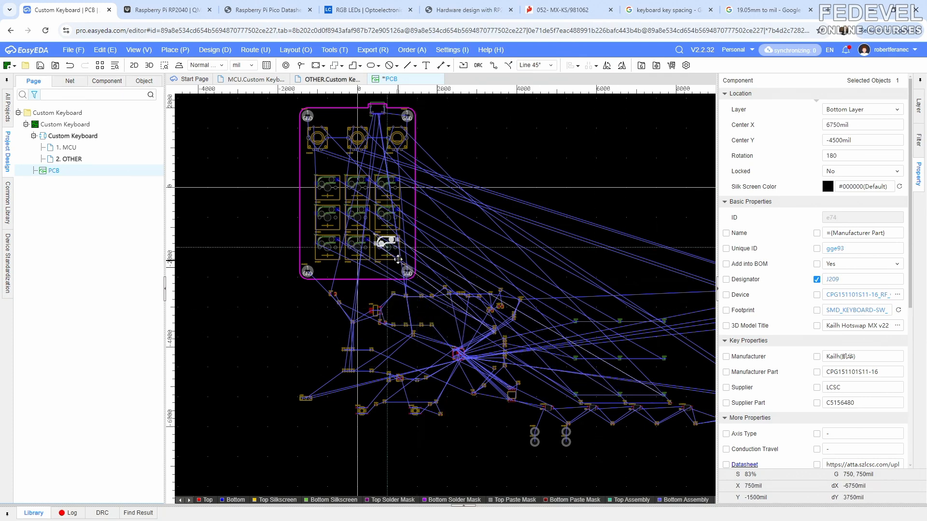
left_click(471, 167)
scroll(332, 102, "up", 2)
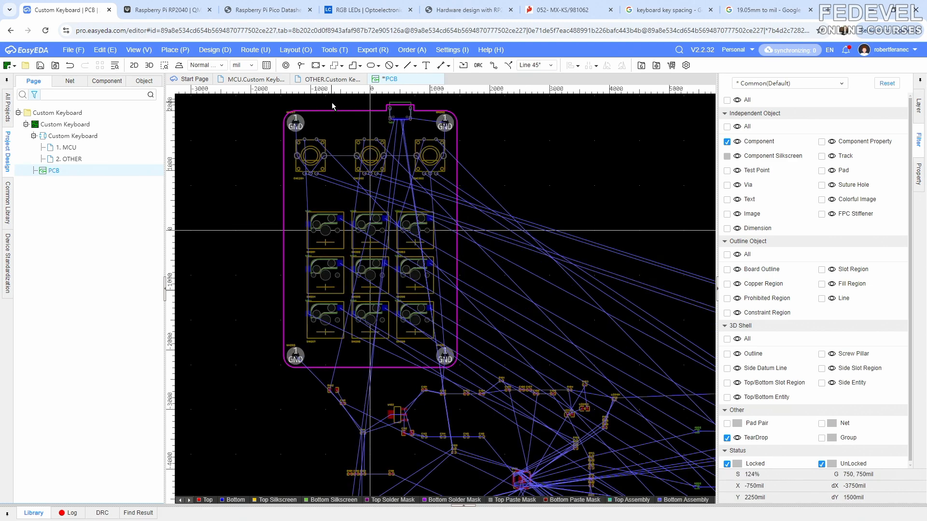
Open the 3D preview of the PCB and examine the key switches on the board's front side.
left_click(149, 65)
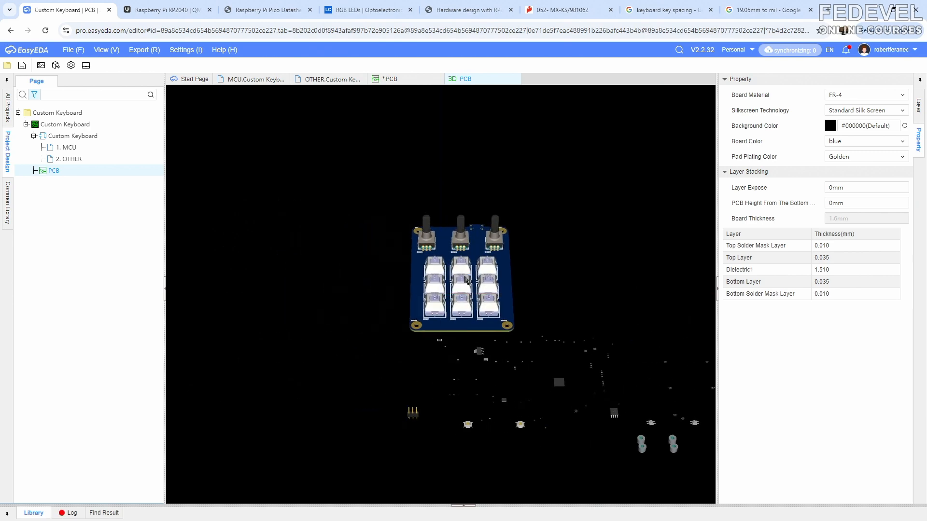
scroll(465, 277, "up", 5)
scroll(464, 276, "down", 3)
left_click_drag(500, 208, 491, 245)
right_click_drag(491, 245, 444, 263)
scroll(444, 265, "up", 3)
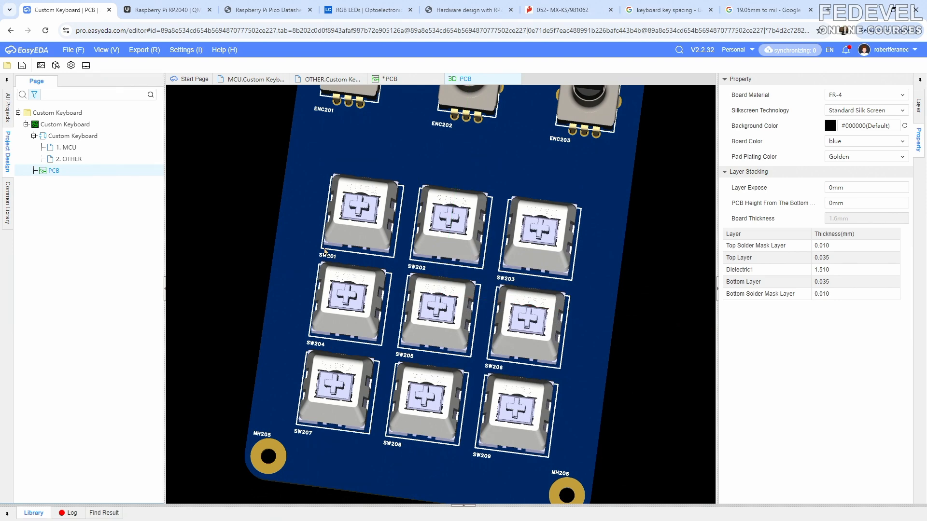
Check on the board's back side in 3D how the sockets line up with the switch pins, and close the preview.
left_click_drag(288, 254, 560, 189)
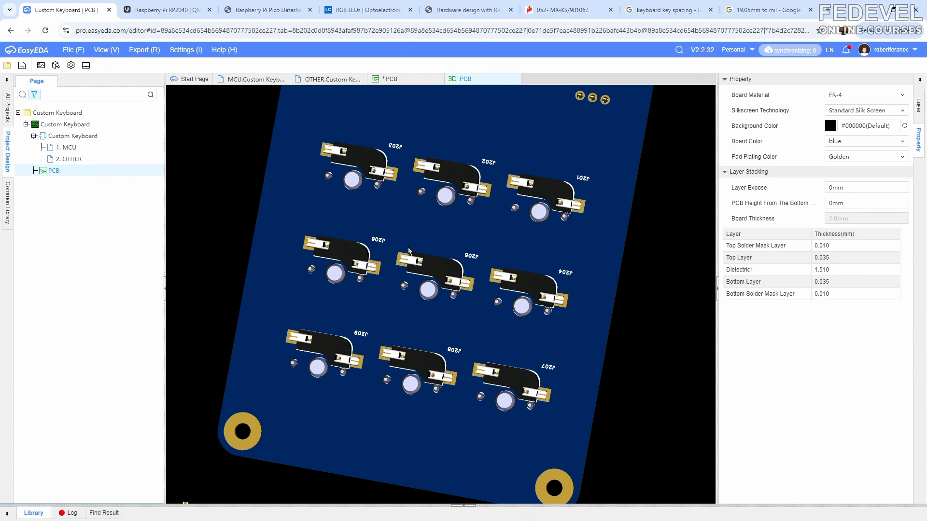
scroll(460, 155, "up", 5)
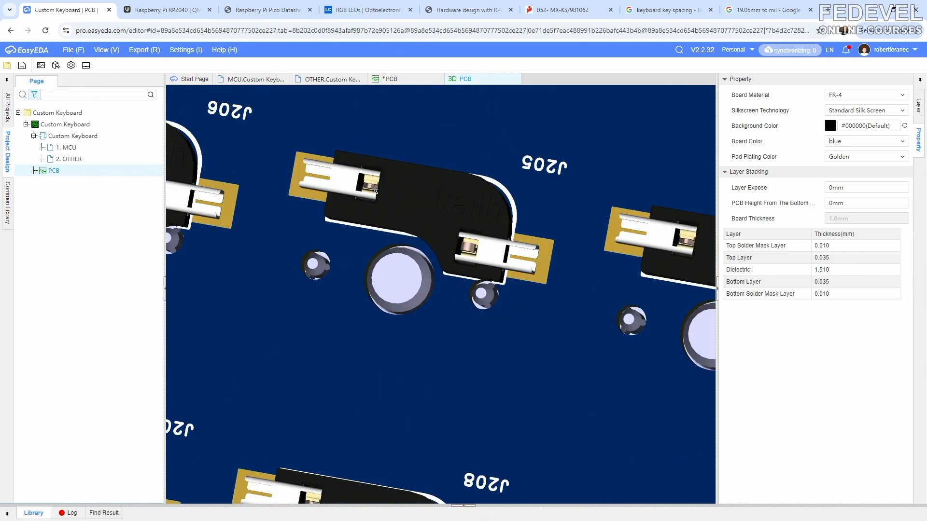
scroll(371, 188, "up", 2)
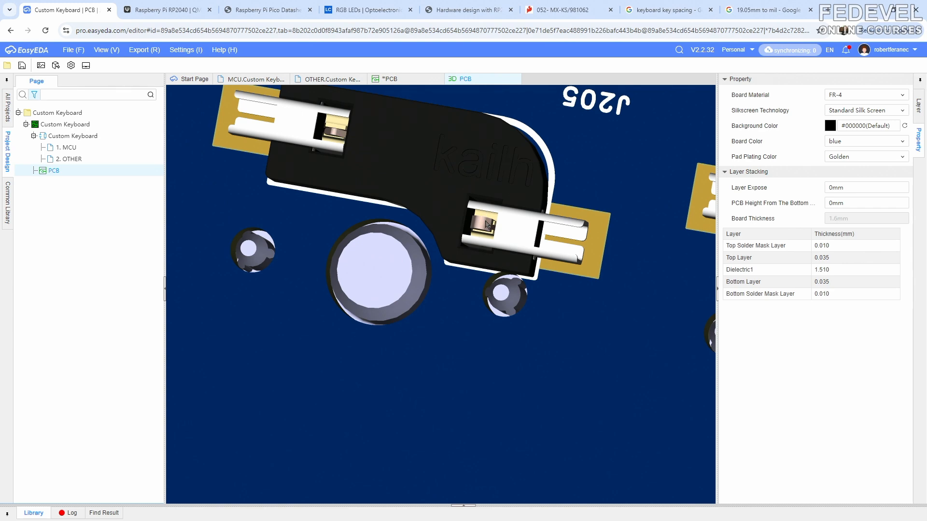
scroll(489, 221, "down", 6)
left_click_drag(623, 300, 412, 279)
scroll(468, 322, "down", 3)
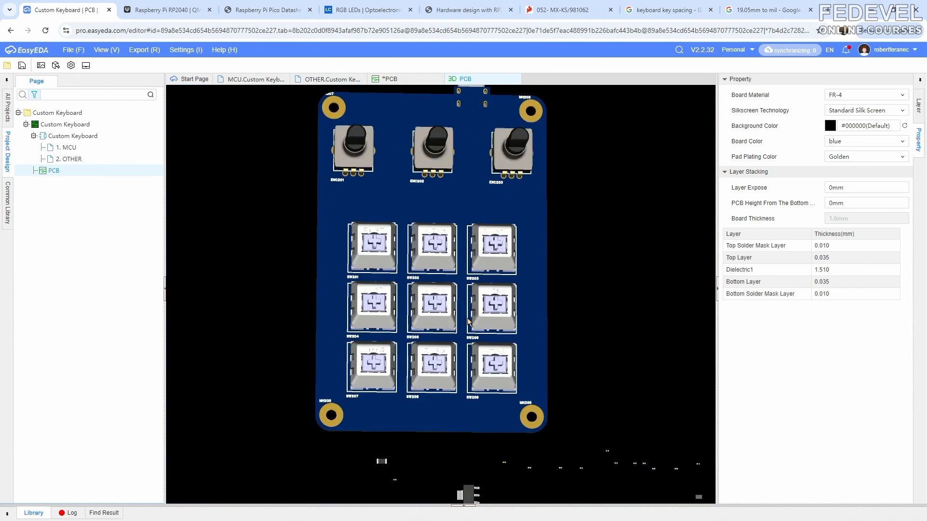
scroll(453, 196, "down", 3)
left_click_drag(453, 196, 446, 175)
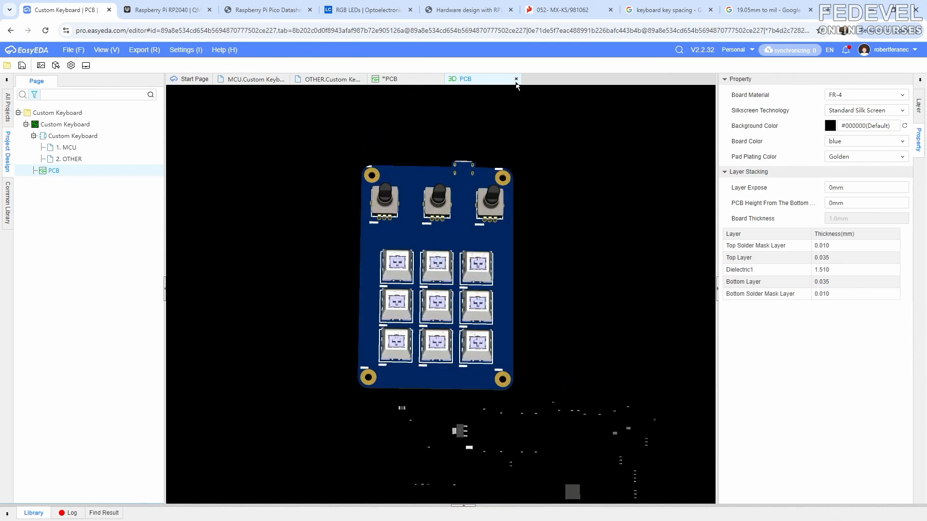
left_click(517, 78)
Save the PCB with all components fitted in the window.
left_click(143, 51)
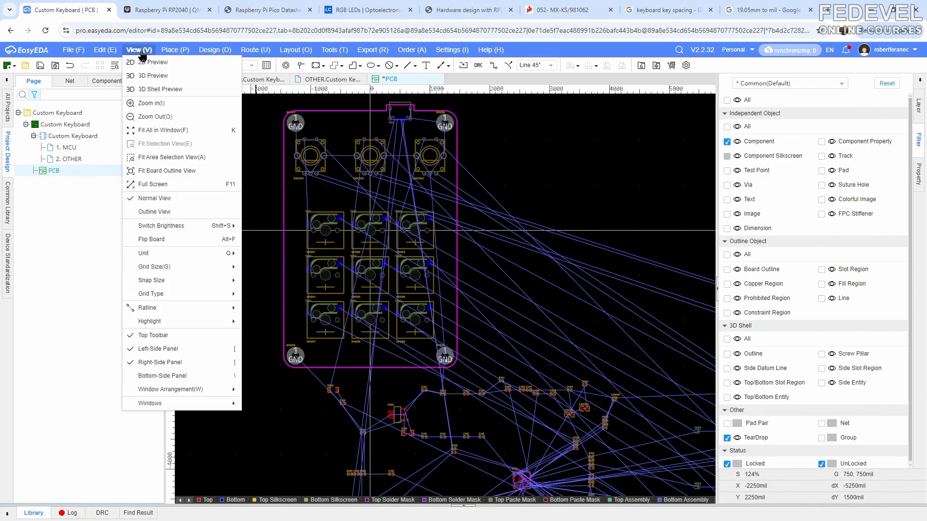
left_click(203, 129)
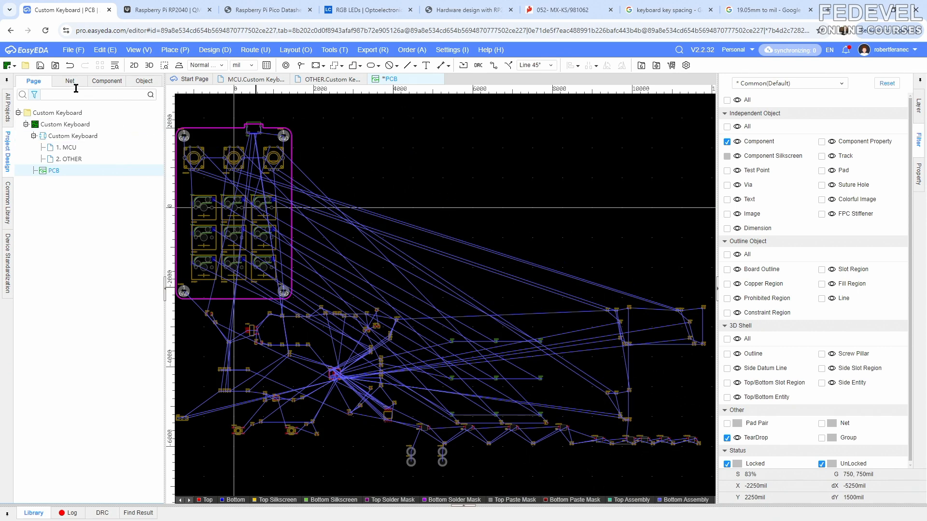
left_click(41, 68)
Compare the switch footprints with the MX Series datasheet and check the grid line spacing of its circuit board layouts.
scroll(392, 423, "up", 8)
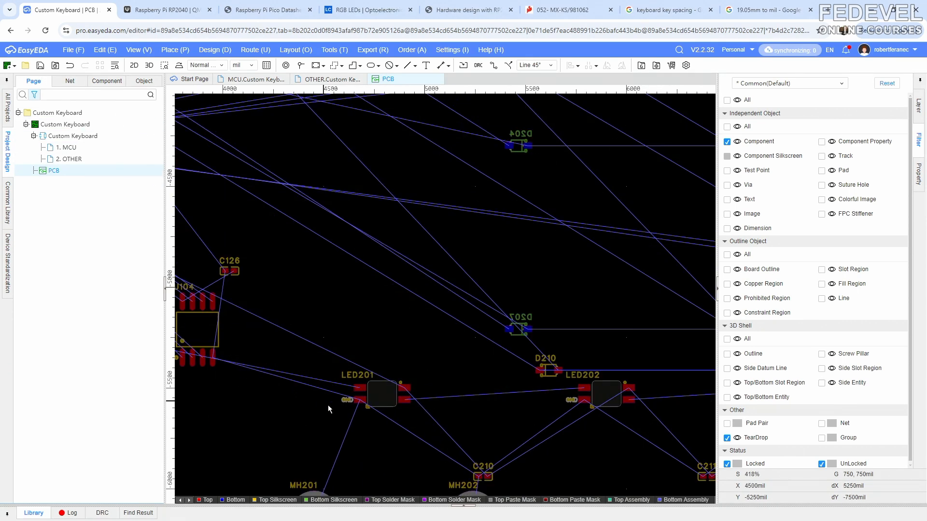
scroll(439, 361, "down", 8)
scroll(335, 220, "up", 5)
scroll(335, 220, "up", 2)
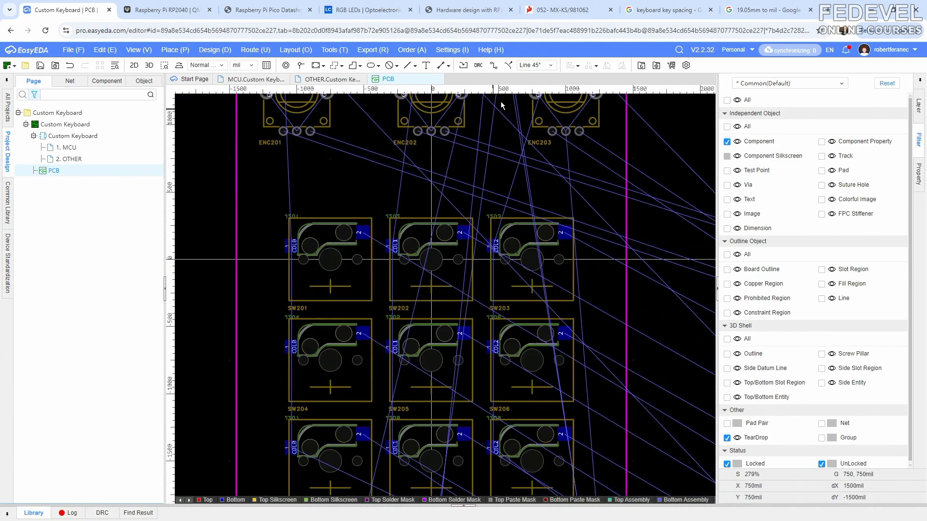
left_click(575, 11)
scroll(562, 177, "up", 10)
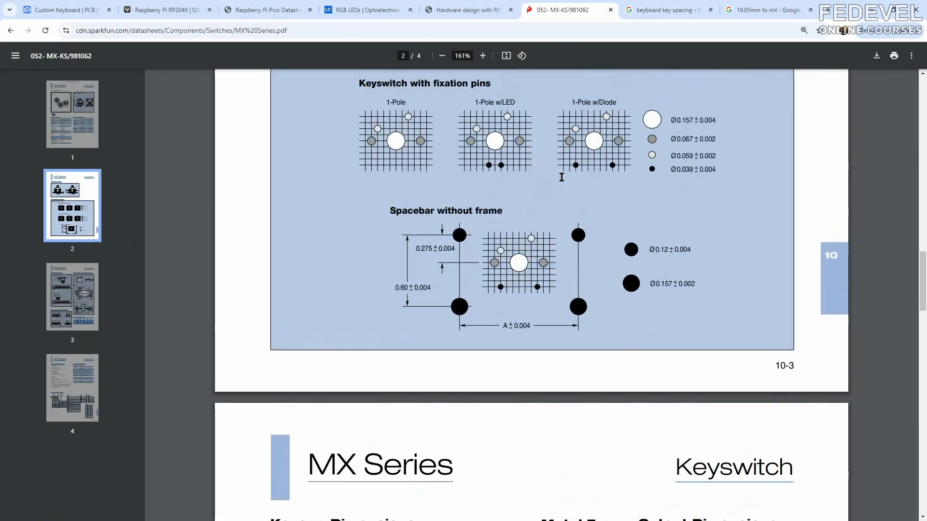
left_click_drag(388, 178, 421, 176)
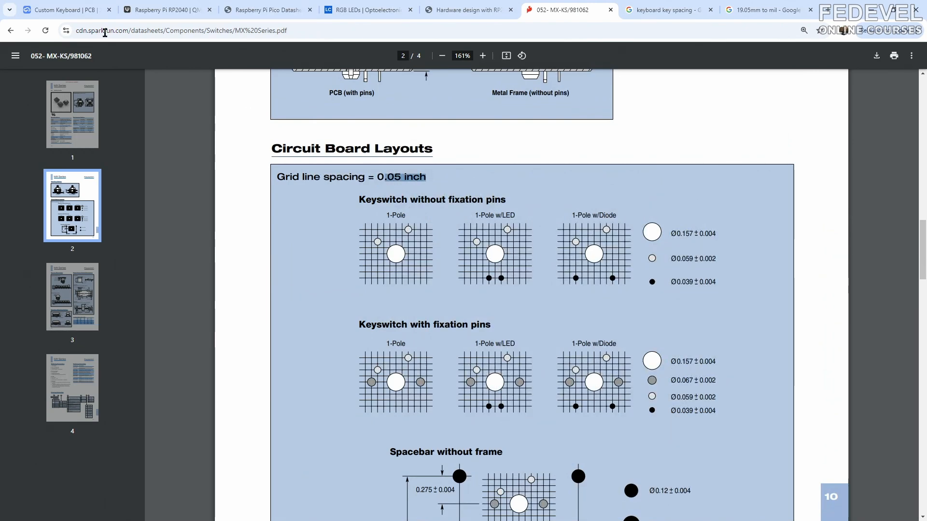
Return to the PCB in EasyEDA and set its grid size and snap size to 50 mil.
left_click(79, 12)
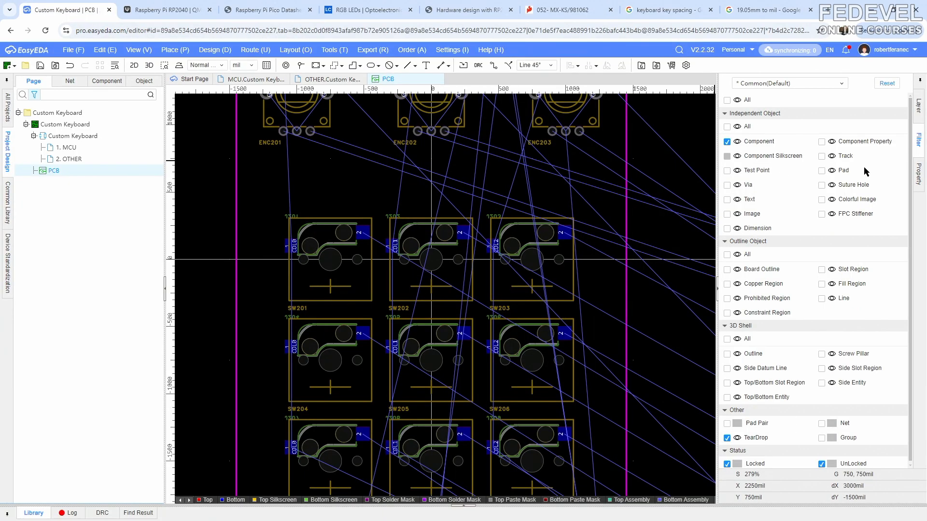
left_click(918, 176)
left_click(875, 172)
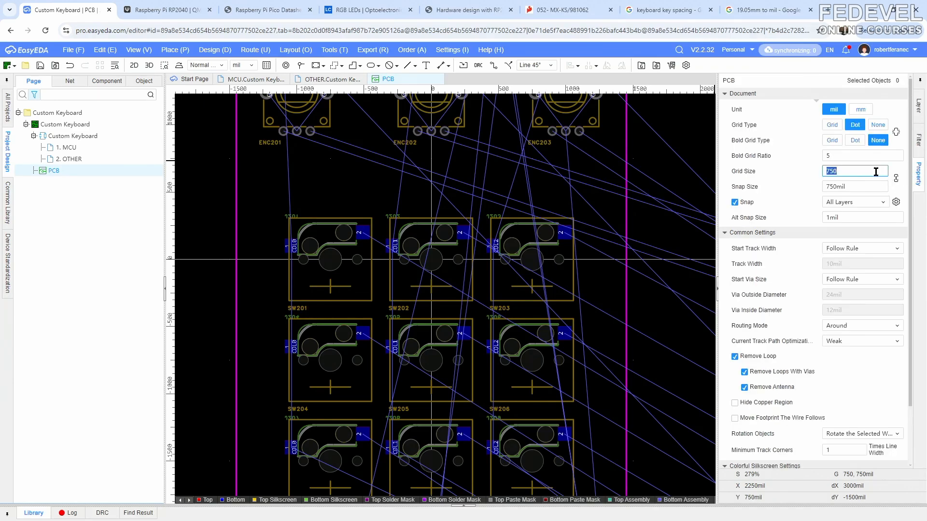
type("50")
key("Return")
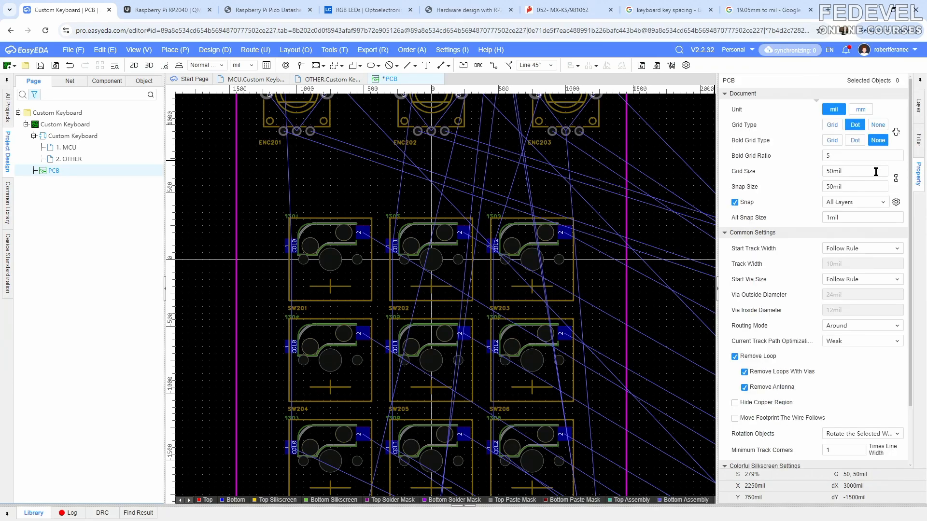
Select LED201 to LED204 and assign them to the Bottom Layer.
scroll(349, 165, "down", 2)
right_click_drag(607, 381, 511, 313)
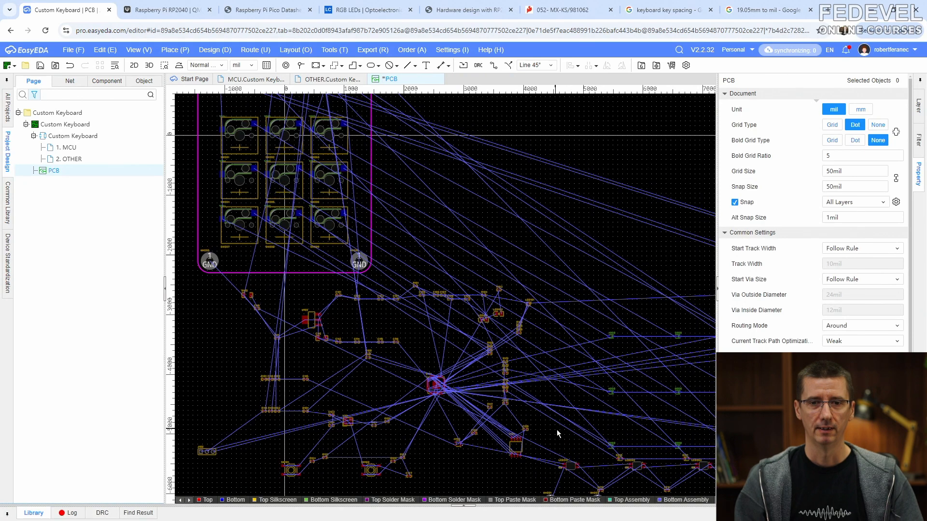
scroll(555, 427, "up", 3)
scroll(432, 352, "up", 2)
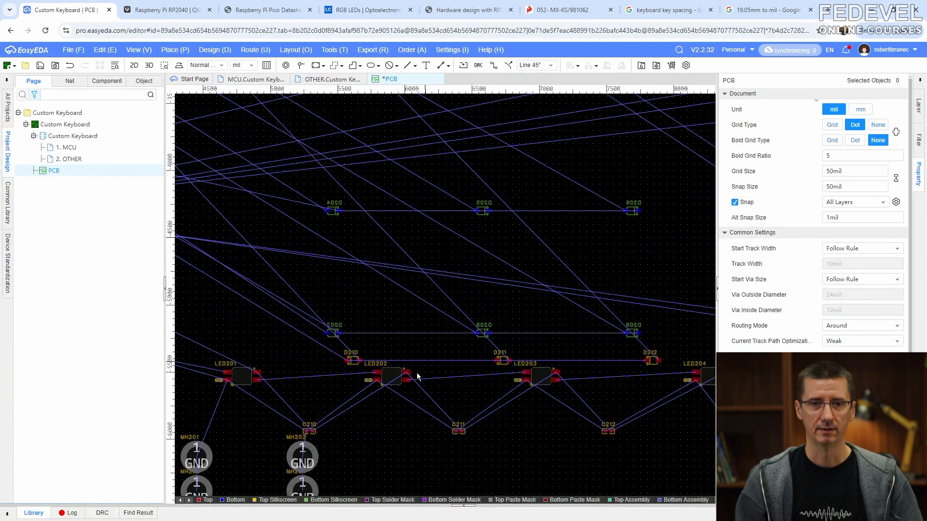
scroll(336, 401, "down", 2)
left_click_drag(620, 407, 255, 384)
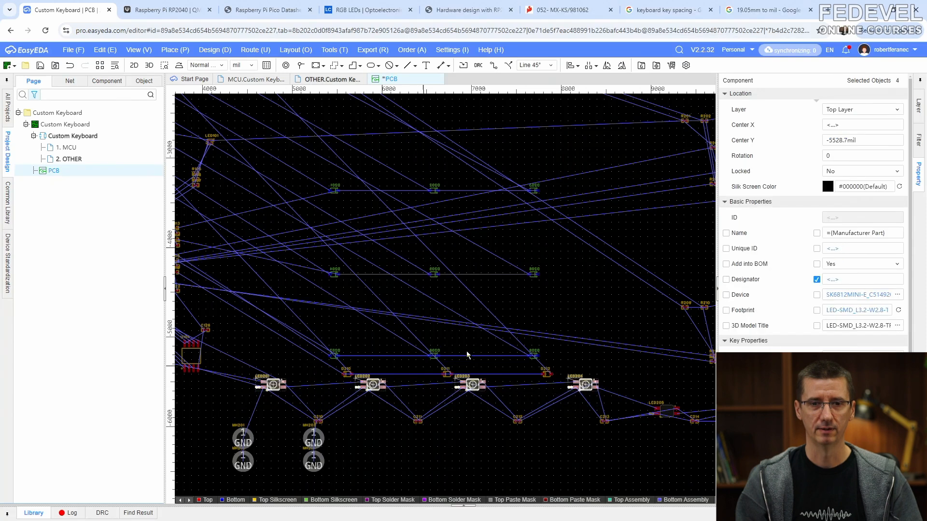
left_click(851, 111)
left_click(843, 134)
Assign LED205 to LED209 to the Bottom Layer and clear the selection.
right_click_drag(657, 361, 366, 331)
scroll(500, 372, "up", 2)
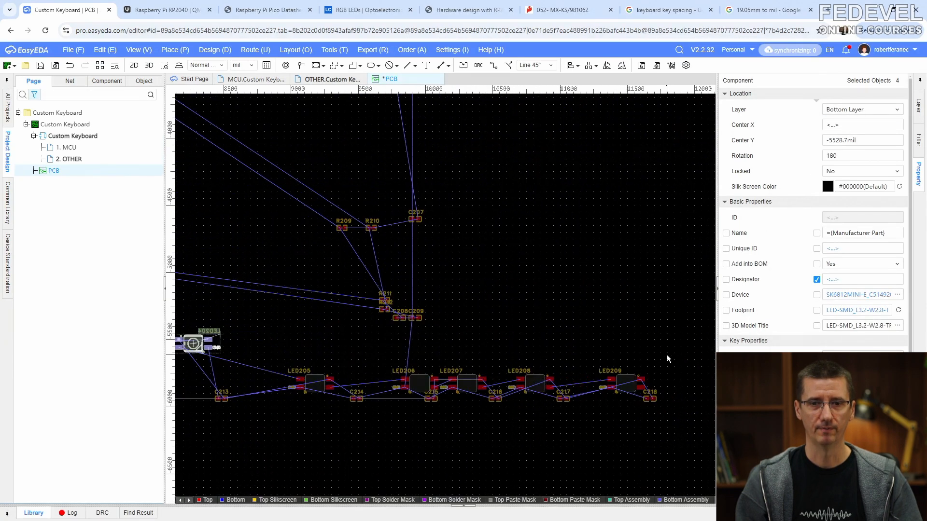
left_click_drag(302, 361, 302, 362)
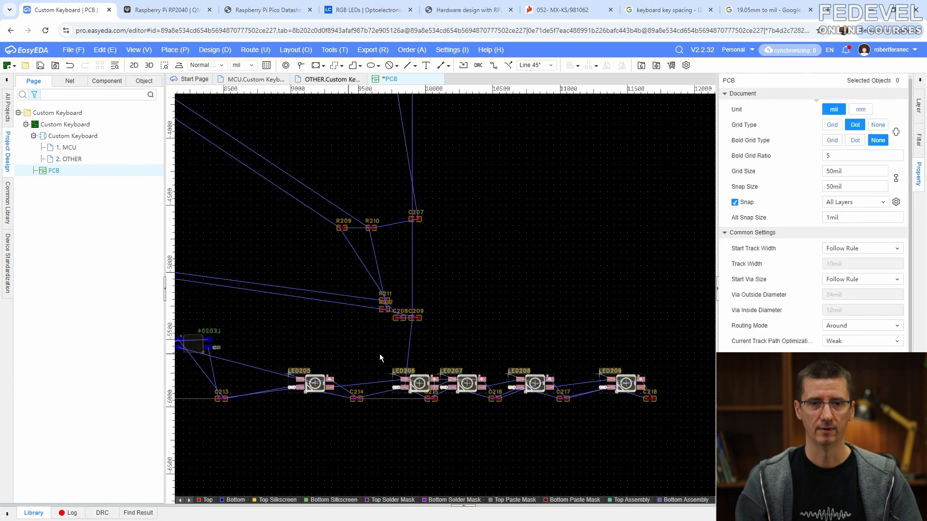
left_click(869, 110)
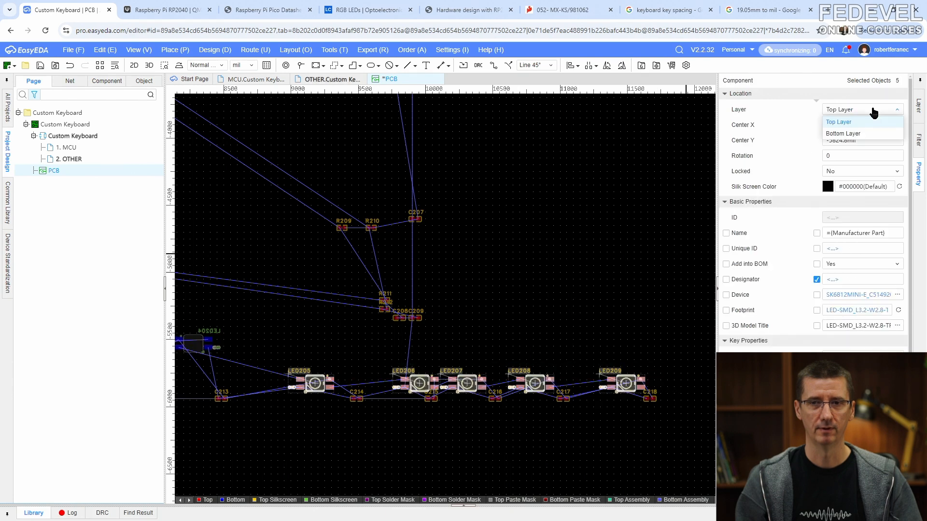
left_click(627, 277)
Move LED201 to LED204 as a group to just outside the board's right edge, near the first key row.
scroll(627, 277, "down", 4)
right_click_drag(361, 346, 430, 427)
scroll(633, 399, "up", 2)
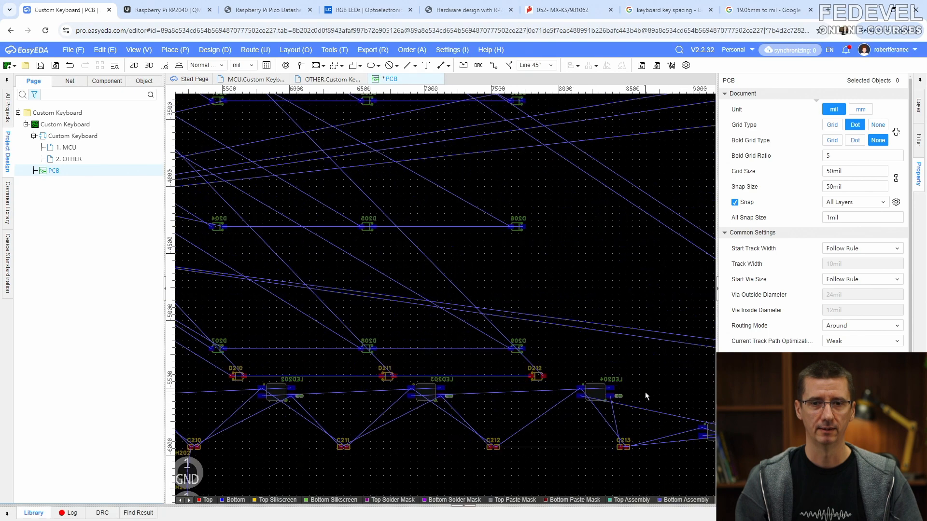
scroll(645, 392, "down", 1)
left_click_drag(639, 409, 277, 389)
scroll(699, 381, "down", 2)
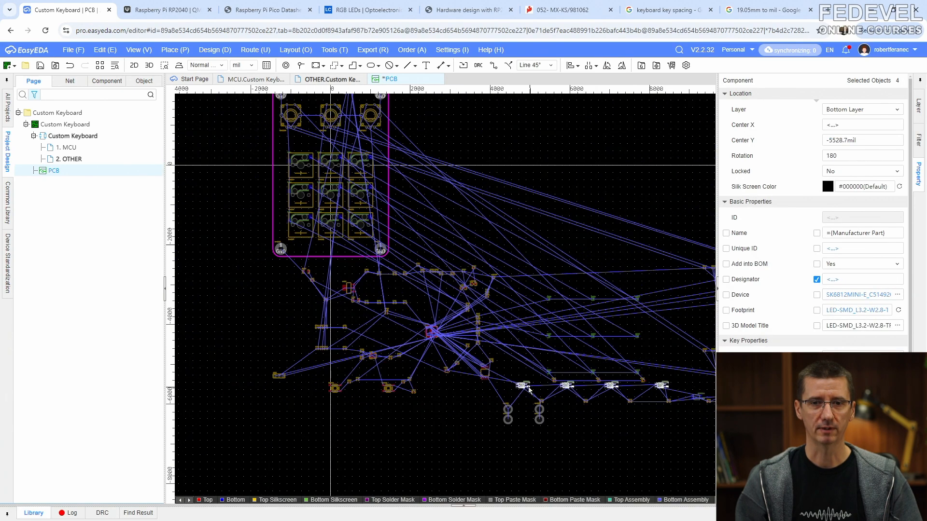
left_click_drag(520, 382, 407, 166)
Move LED205 to LED209 as a group beside the board at about Y -525 mil, just below the other four LEDs.
right_click_drag(651, 314, 404, 294)
scroll(475, 381, "up", 2)
left_click_drag(629, 375, 351, 364)
scroll(603, 403, "down", 2)
left_click_drag(582, 396, 390, 255)
scroll(292, 238, "up", 3)
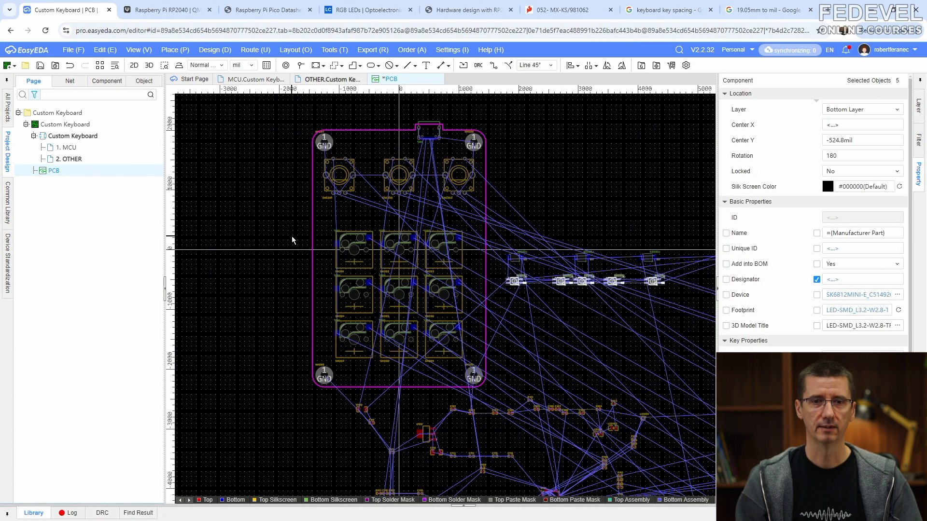
Hide all ratlines in the PCB and clear the LED selection.
left_click(141, 50)
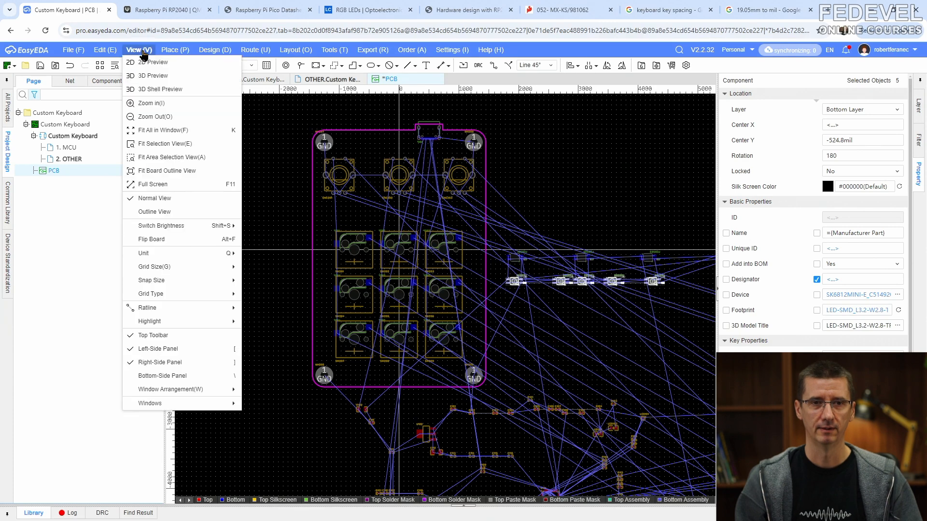
mouse_move(227, 309)
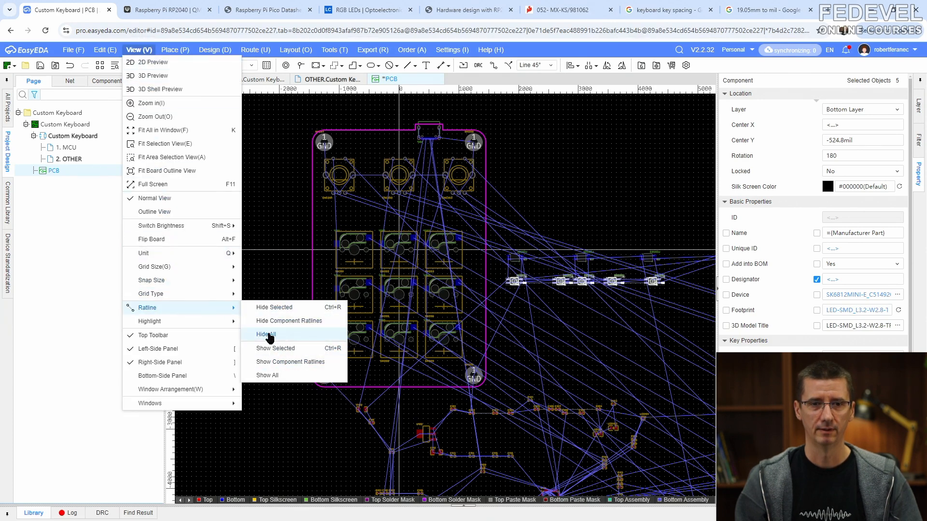
left_click(294, 334)
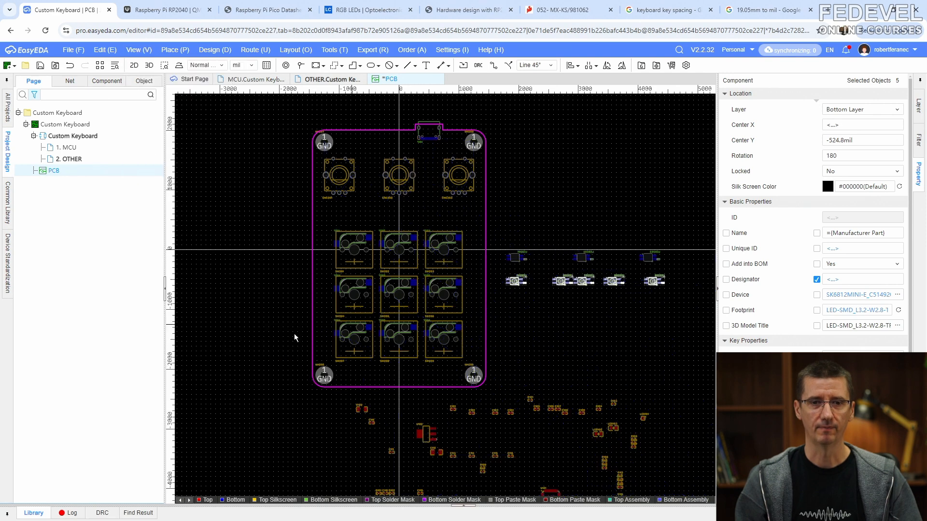
left_click(528, 210)
Place LED201, LED202 and LED203 inside the first-row switches SW201 to SW203, on their centre lines at Y -200 mil.
scroll(497, 240, "up", 4)
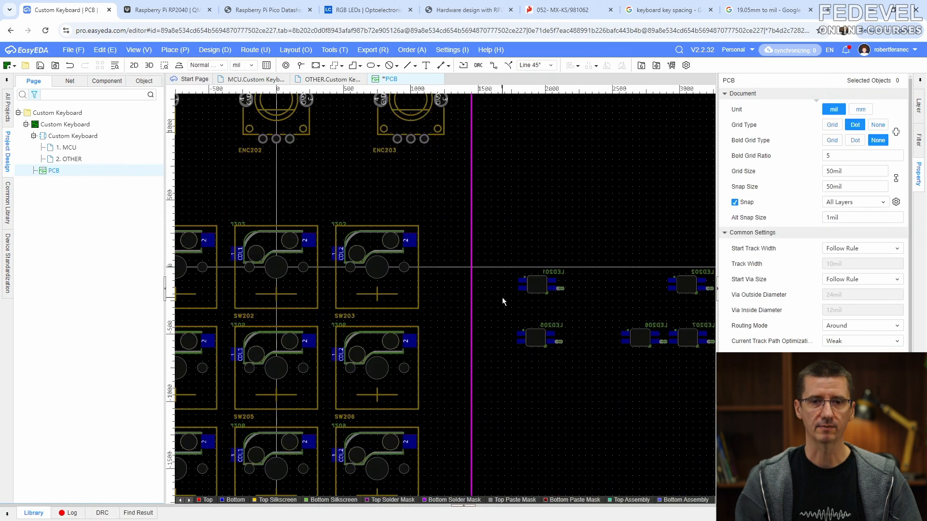
left_click_drag(600, 229, 233, 236)
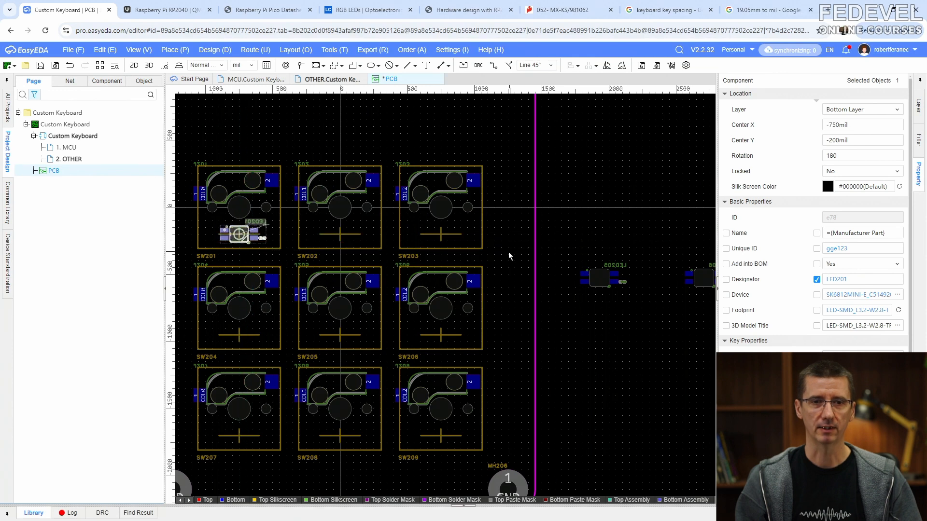
scroll(516, 252, "down", 2)
right_click_drag(622, 247, 584, 246)
left_click_drag(632, 232, 358, 239)
right_click_drag(632, 243, 526, 248)
left_click_drag(629, 240, 322, 245)
Place LED204, LED205 and LED206 inside the second-row switches SW204 to SW206, centred at Y -950 mil.
right_click_drag(618, 250, 484, 250)
left_click_drag(604, 244, 281, 316)
right_click_drag(284, 316, 527, 326)
left_click_drag(526, 324, 300, 316)
left_click_drag(536, 280, 363, 320)
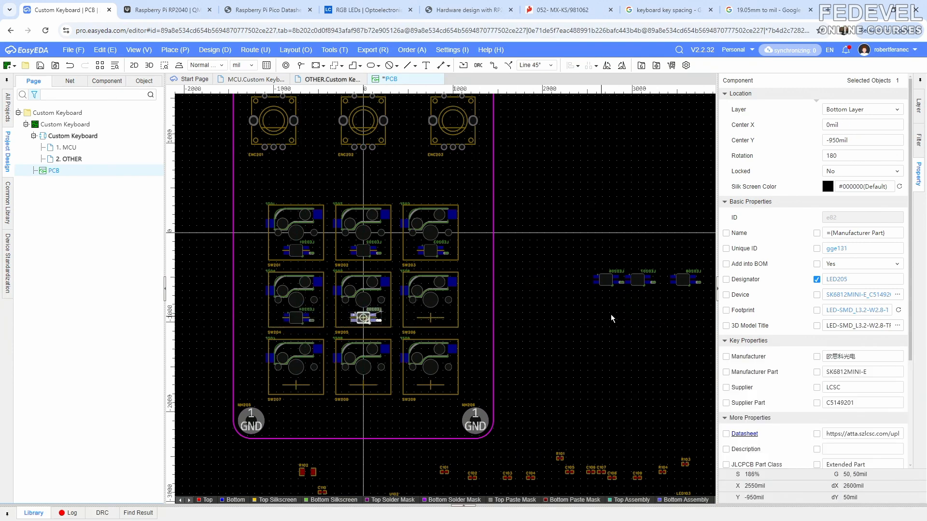
left_click_drag(607, 279, 430, 319)
Place LED207, LED208 and LED209 inside the third-row switches SW207 to SW209, centred at Y -1700 mil.
left_click_drag(637, 280, 297, 385)
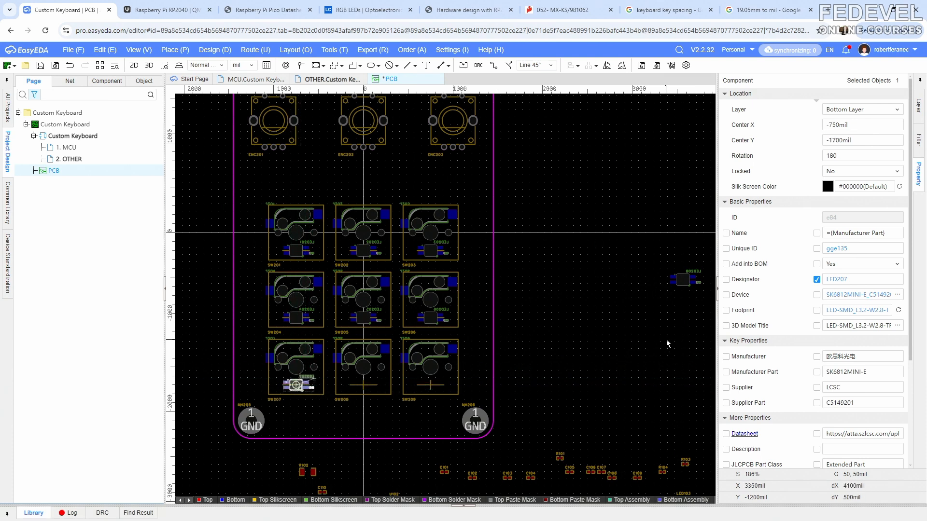
right_click_drag(665, 340, 594, 322)
left_click_drag(601, 271, 280, 375)
left_click_drag(661, 269, 348, 376)
Examine the LED placement relative to the sockets and switch outlines across all three key rows, and clear the selection.
scroll(363, 250, "up", 5)
right_click_drag(394, 262, 413, 237)
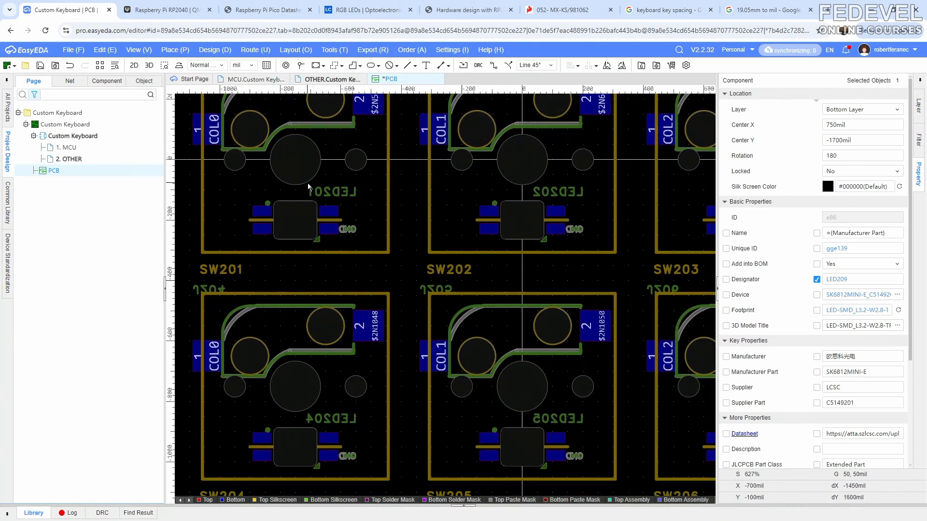
right_click_drag(633, 270, 398, 243)
right_click_drag(267, 329, 495, 290)
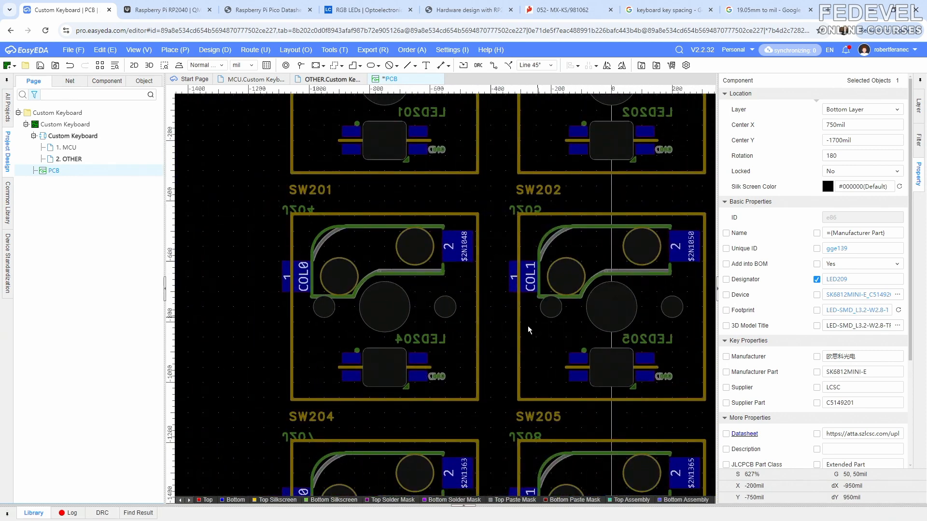
right_click_drag(539, 447, 508, 312)
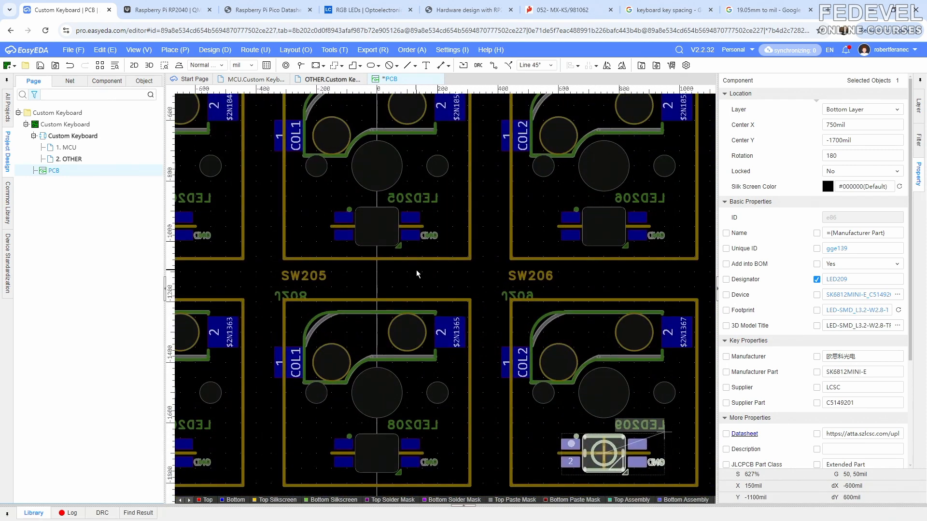
right_click_drag(504, 418, 481, 343)
right_click_drag(373, 230, 487, 300)
right_click_drag(617, 331, 434, 352)
left_click(692, 329)
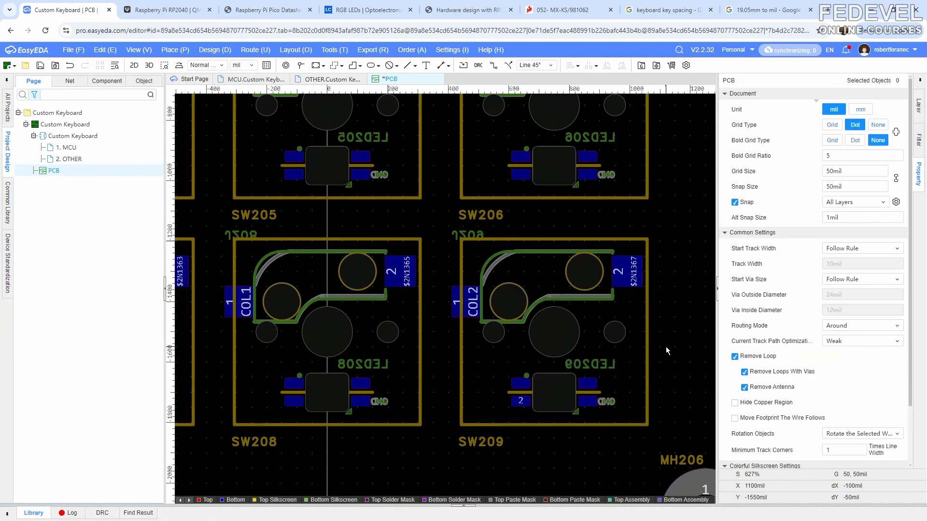
Fit the whole layout in view and save the PCB.
left_click(139, 50)
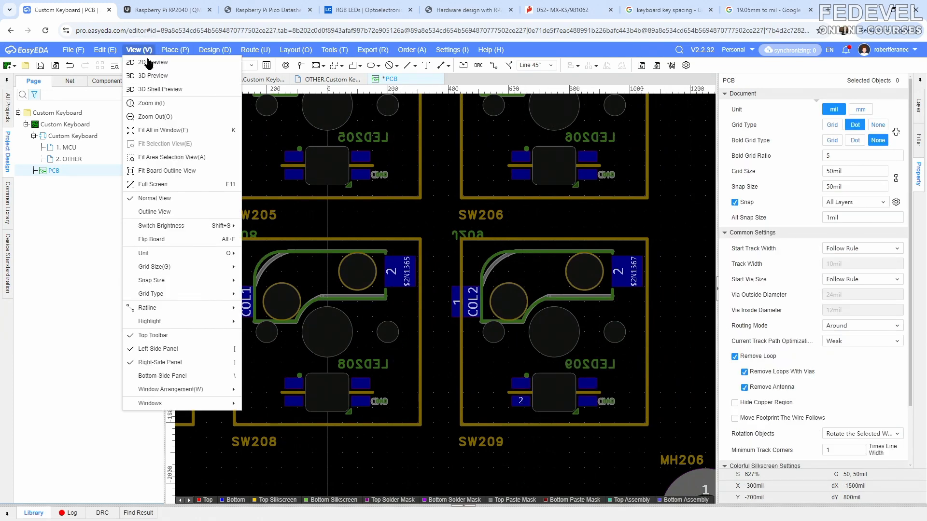
left_click(156, 134)
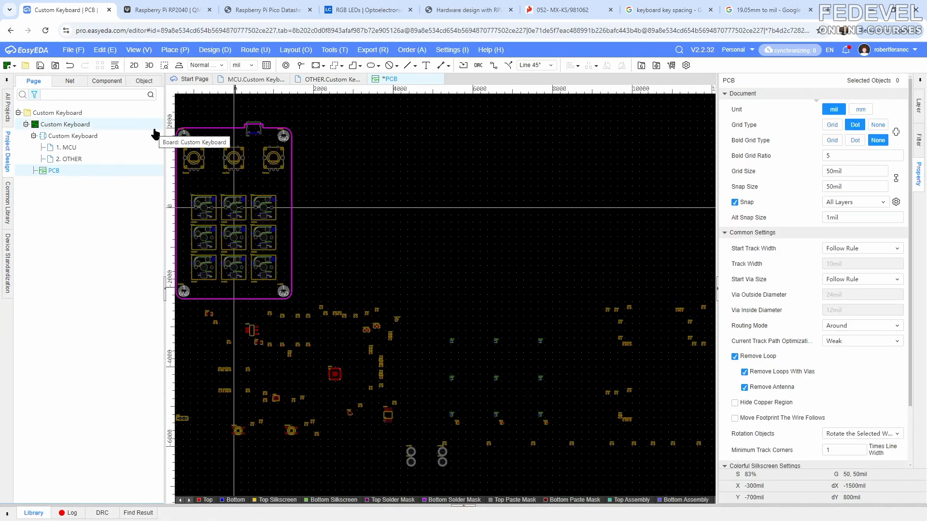
left_click(41, 67)
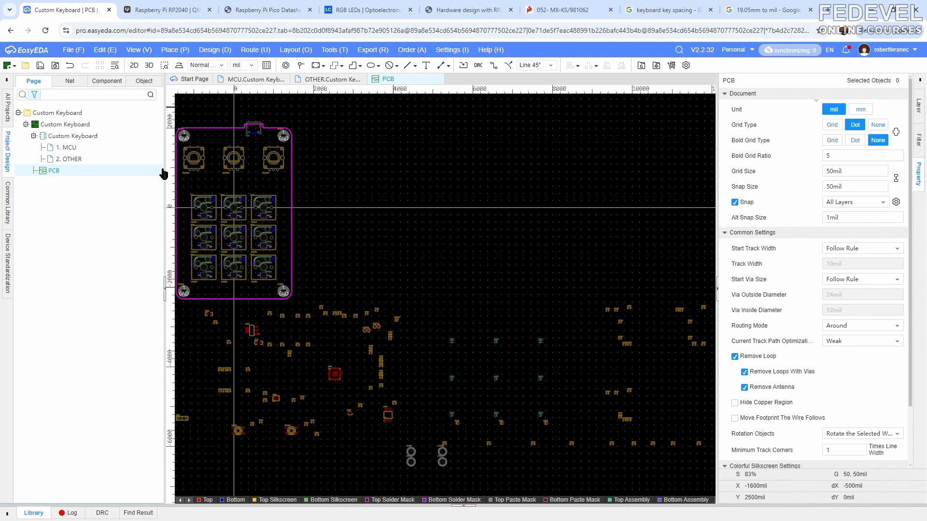
Set the canvas origin by cursor at the lower-left corner where the board outline's left and bottom edges would meet.
right_click_drag(209, 183, 249, 189)
scroll(252, 192, "up", 3)
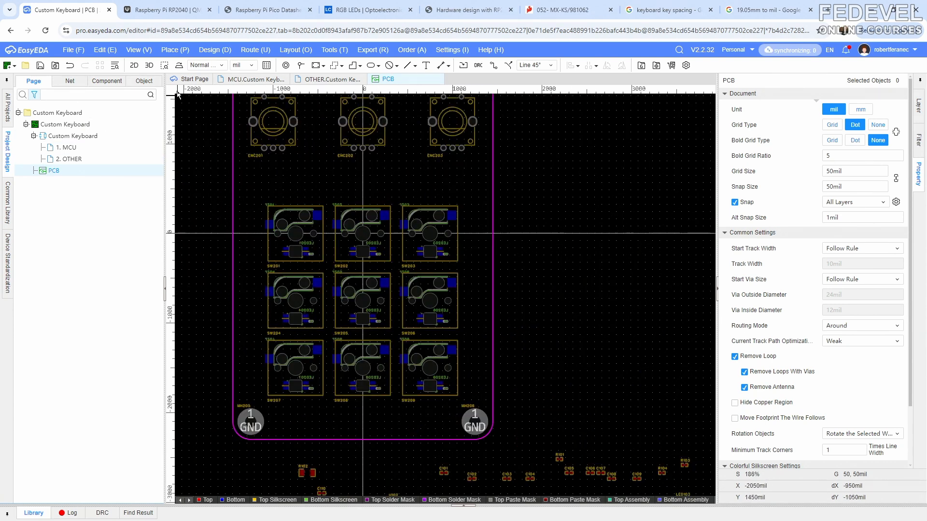
left_click(175, 50)
mouse_move(189, 321)
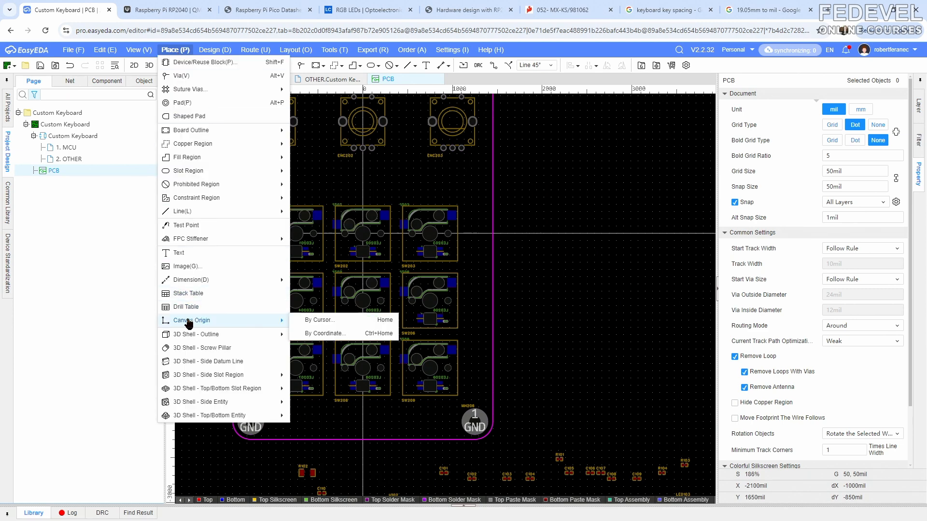
left_click(319, 320)
scroll(223, 460, "up", 3)
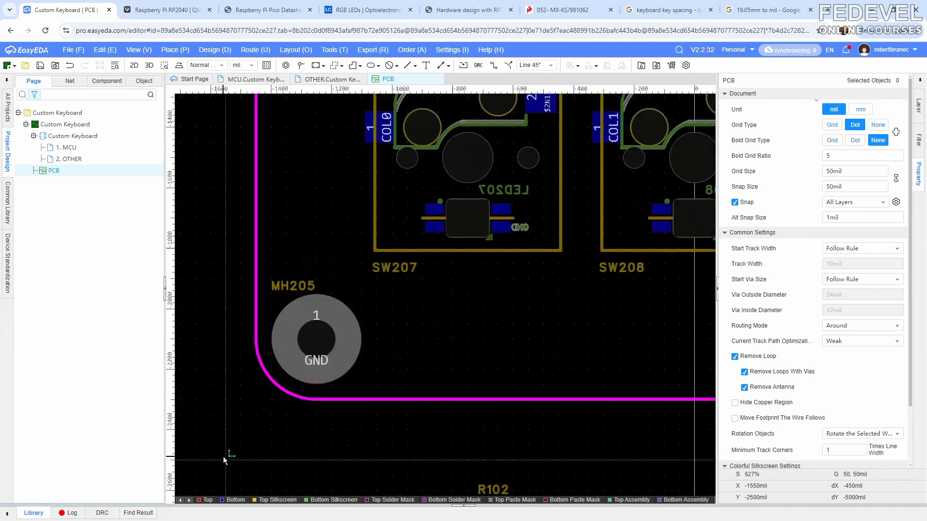
scroll(242, 421, "up", 3)
left_click(267, 372)
scroll(235, 397, "down", 6)
Move the standoffs MH201 to MH204, together with C210, as a group beside the board's right edge and clear the selection.
left_click(350, 198)
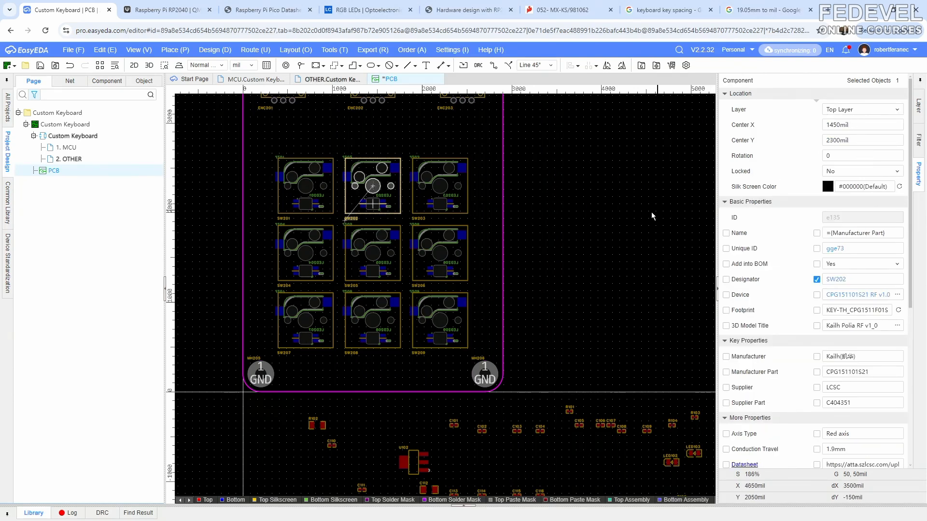
scroll(664, 210, "down", 3)
right_click_drag(645, 255, 492, 219)
left_click_drag(531, 394, 581, 435)
left_click_drag(536, 397, 440, 179)
scroll(436, 155, "up", 6)
left_click(440, 155)
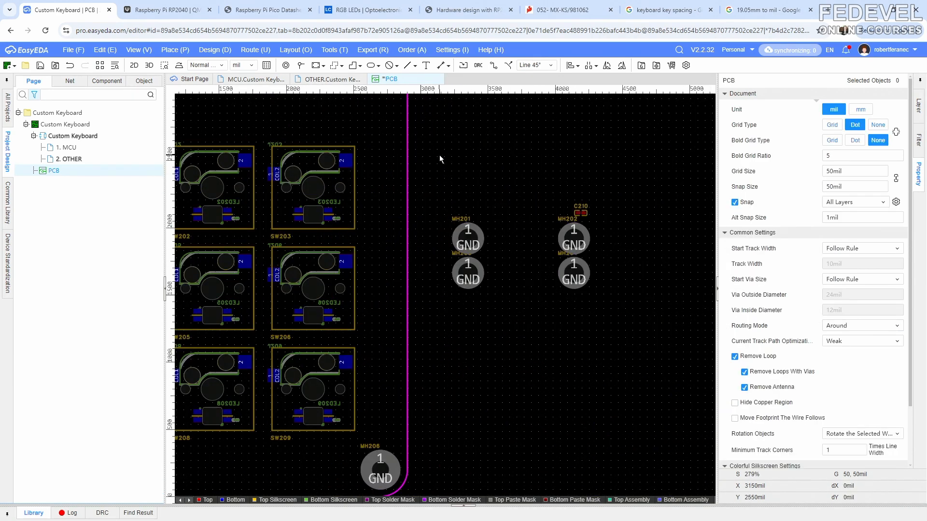
Select MH201 under Metal plate holders on the OTHER schematic page and return to the PCB.
left_click(325, 81)
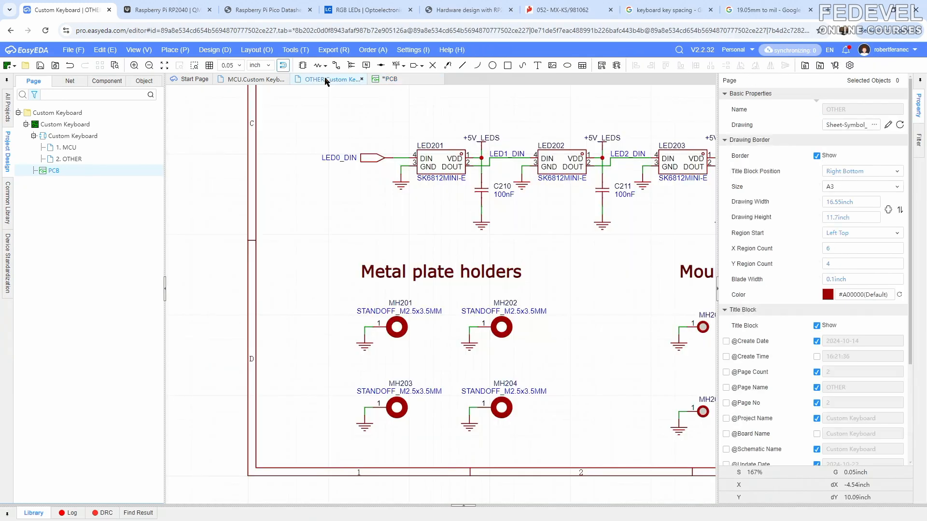
left_click(404, 325)
left_click(389, 80)
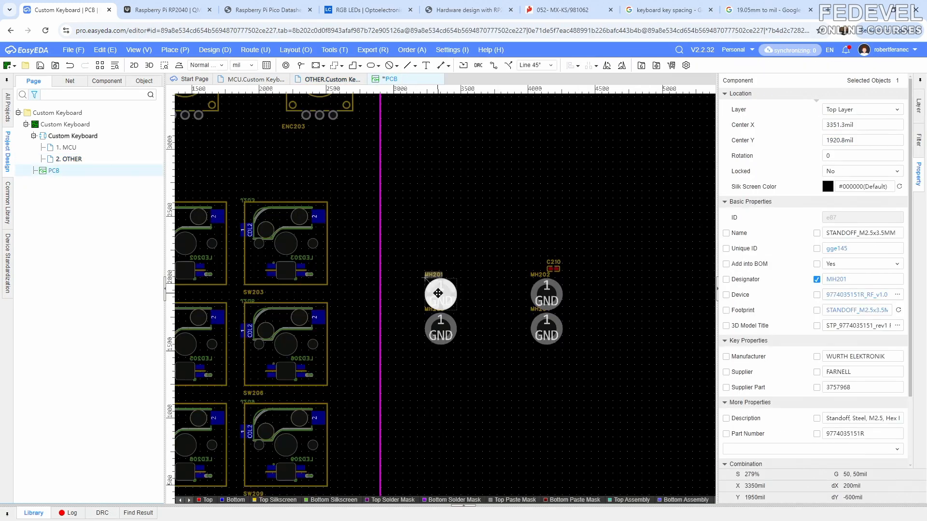
Move standoff MH201 onto the board near SW207 and set its center to X 150 mil, Y 600 mil.
right_click_drag(457, 236, 647, 199)
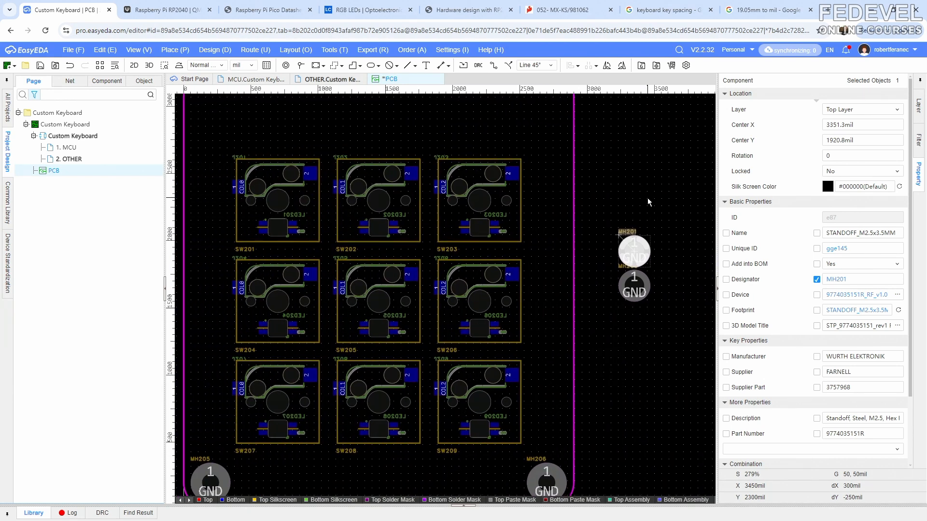
left_click_drag(619, 235, 200, 353)
left_click(870, 123)
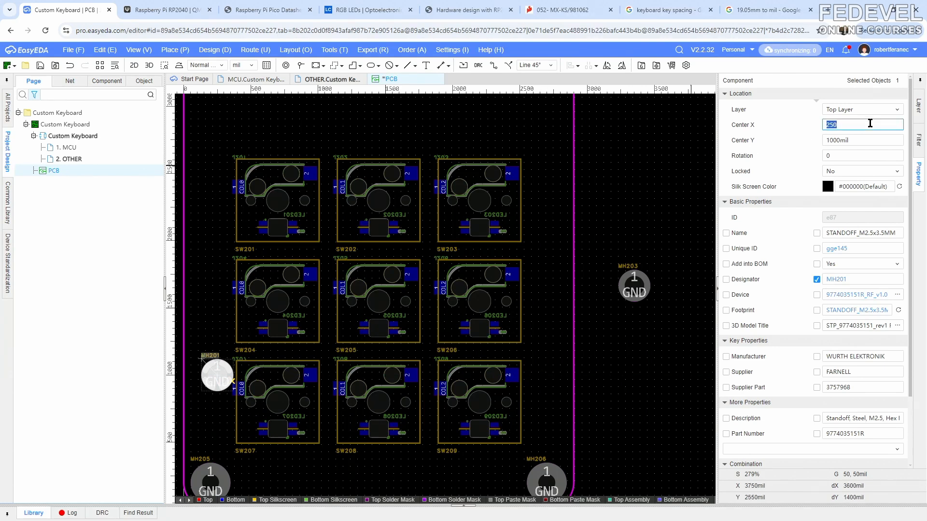
type("150")
key("Return")
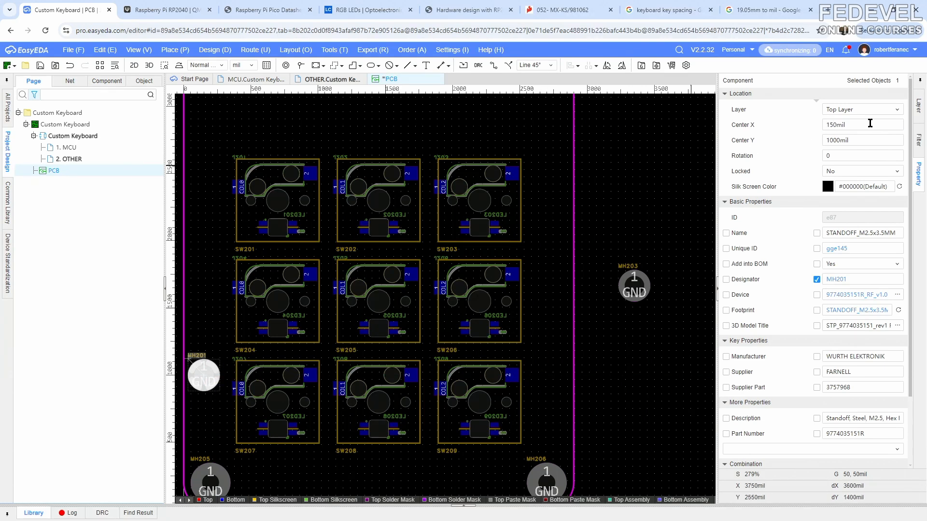
left_click(867, 140)
type("600")
key("Return")
Move standoff MH202 onto the board beside SW209 and set its center to X 2750 mil, Y 600 mil.
right_click_drag(693, 296, 636, 282)
left_click_drag(670, 227, 478, 373)
left_click(869, 126)
type("2750")
key("Return")
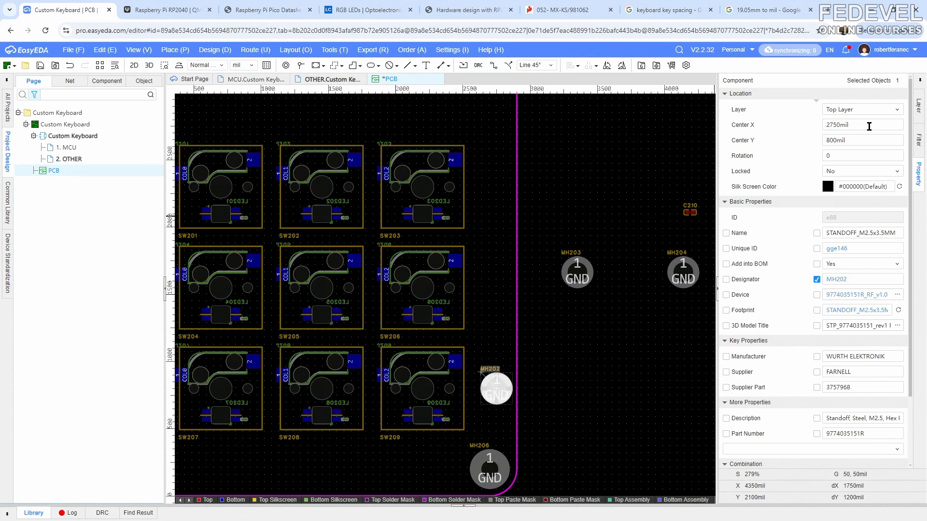
left_click(866, 140)
type("600")
key("Return")
Place standoff MH203 beside SW201 at X 150 mil and set its center Y to 2500 mil.
scroll(678, 306, "down", 2)
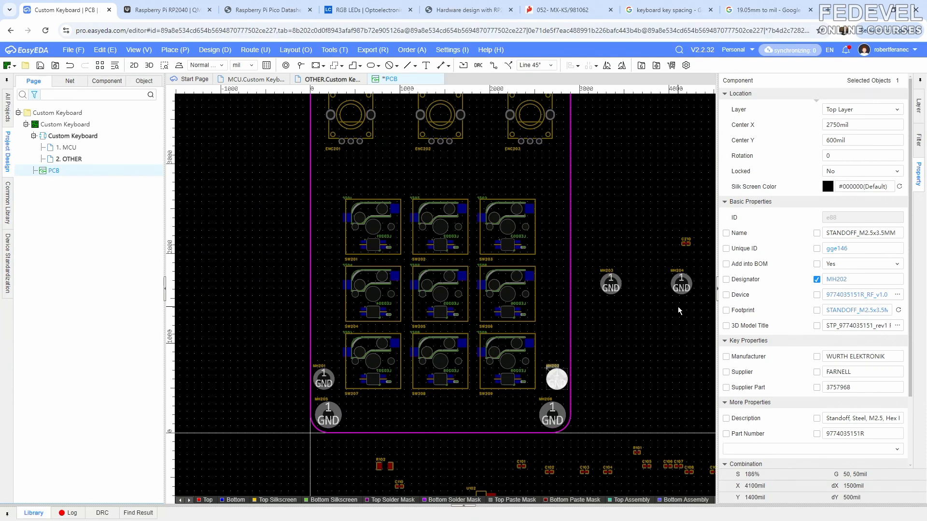
left_click_drag(621, 282, 328, 219)
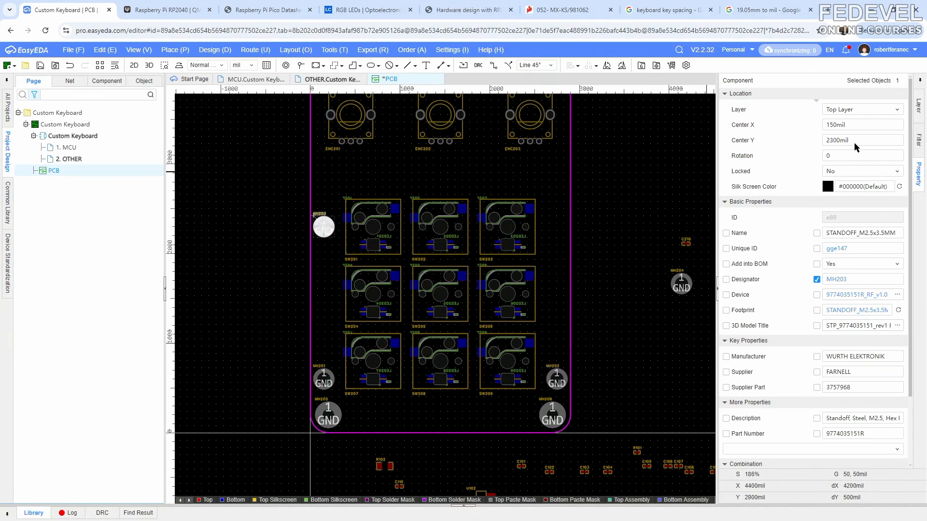
left_click(868, 140)
double_click(868, 140)
type("2500")
key("Return")
Place standoff MH204 beside SW203 at X 2750 mil, Y 2500 mil, and move C210 back among the unplaced parts below the board.
left_click_drag(689, 282, 561, 199)
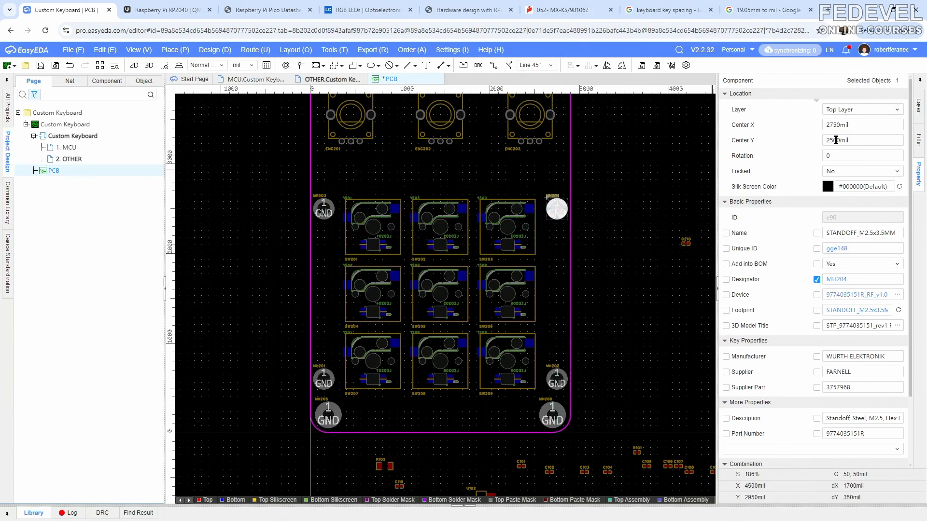
left_click(628, 230)
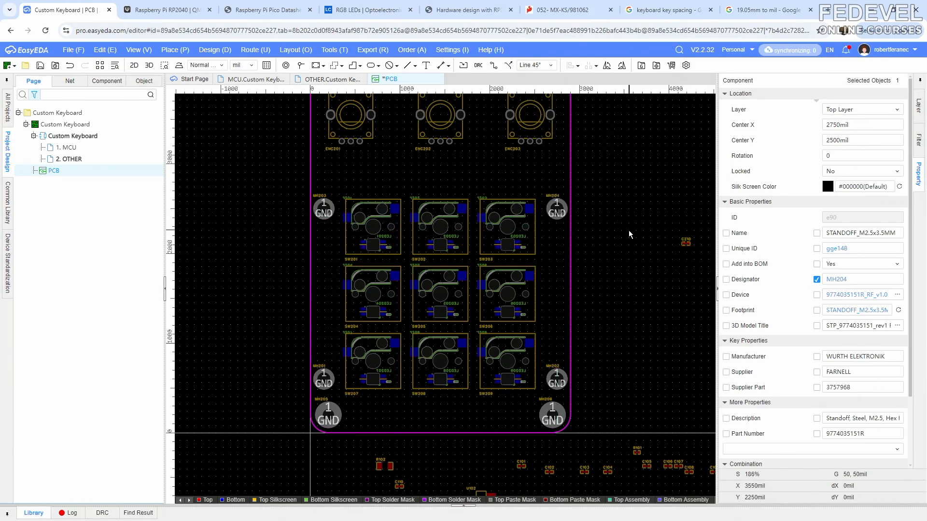
right_click_drag(654, 296, 566, 273)
left_click_drag(599, 221, 573, 462)
left_click(541, 249)
scroll(540, 248, "down", 2)
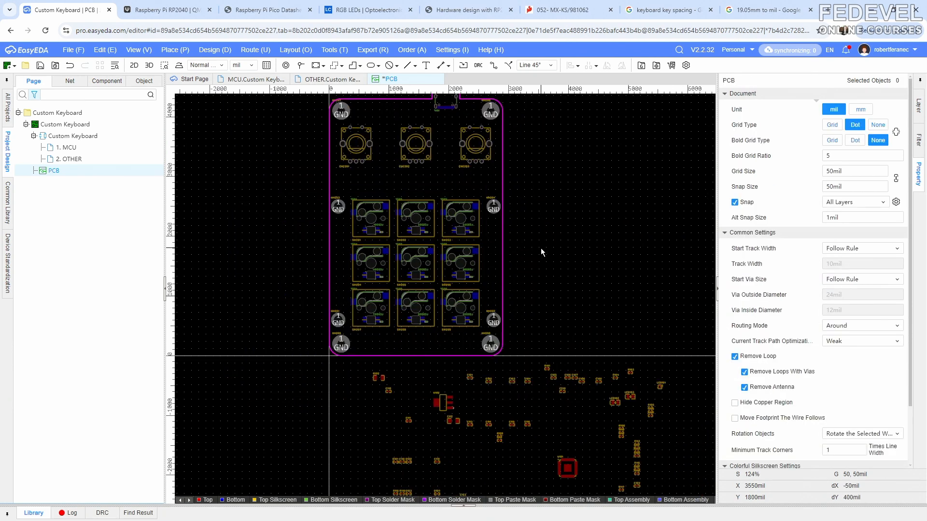
Show the full layout and save the PCB with the four placed standoffs.
left_click(139, 50)
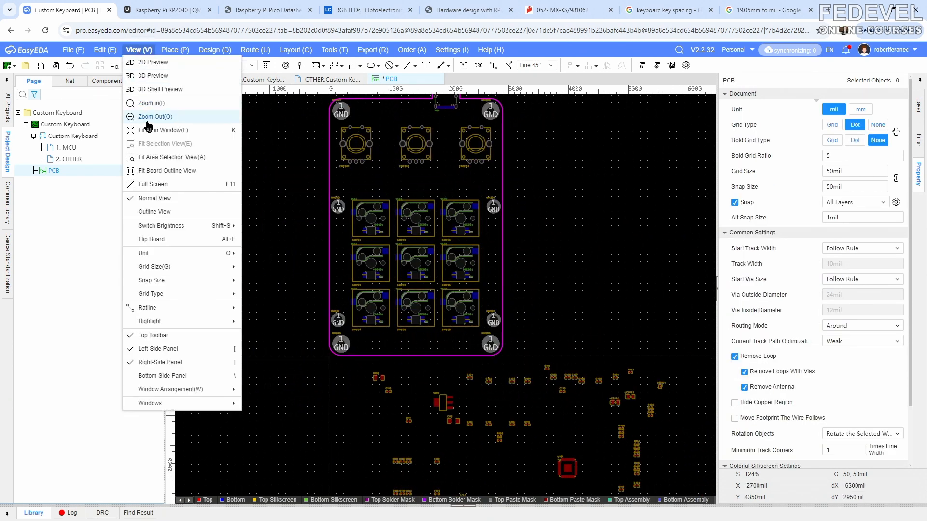
left_click(150, 137)
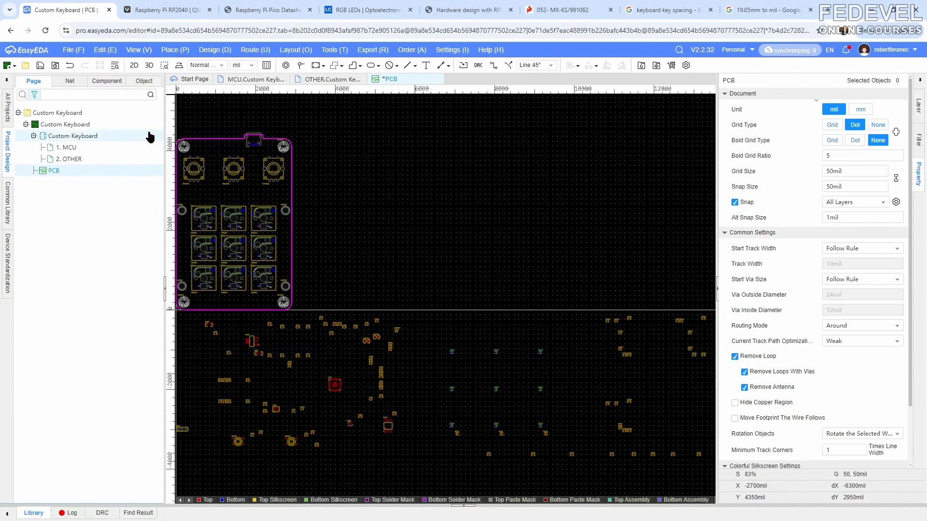
left_click(41, 66)
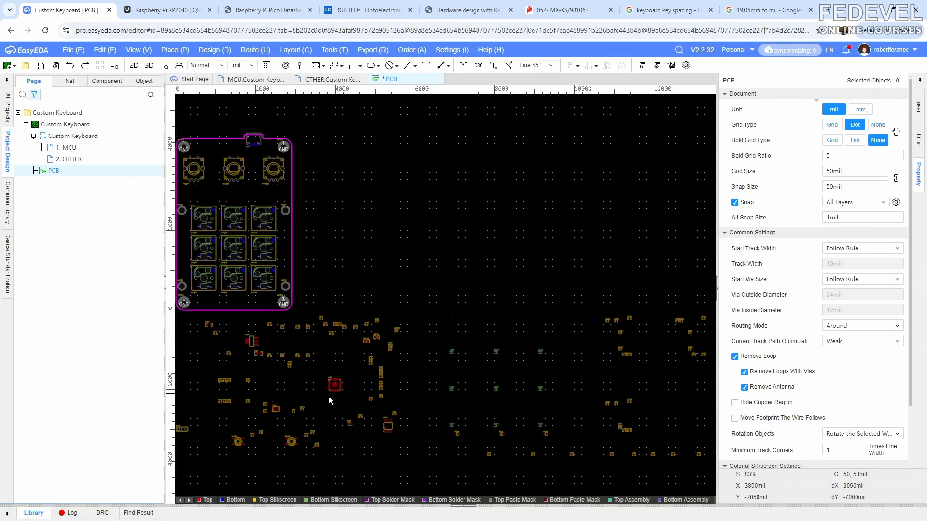
Assign the RP2040 microcontroller U101 to the Bottom Layer.
scroll(328, 392, "up", 6)
scroll(329, 398, "up", 6)
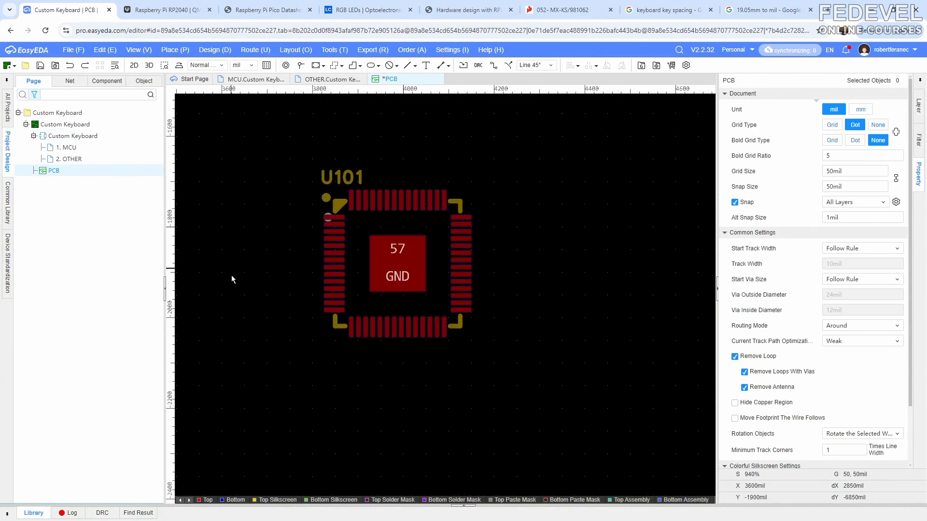
left_click(358, 289)
left_click(838, 110)
left_click(855, 139)
scroll(589, 241, "down", 1)
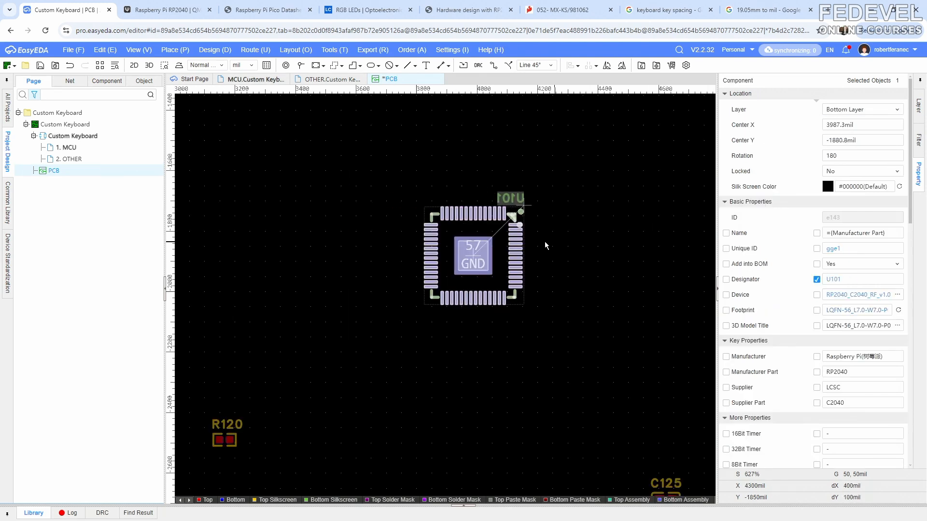
Rotate the microcontroller U101 to 90 degrees and move it onto the board below switch SW208.
left_click_drag(478, 228, 450, 227)
key("space")
key("space")
key("space")
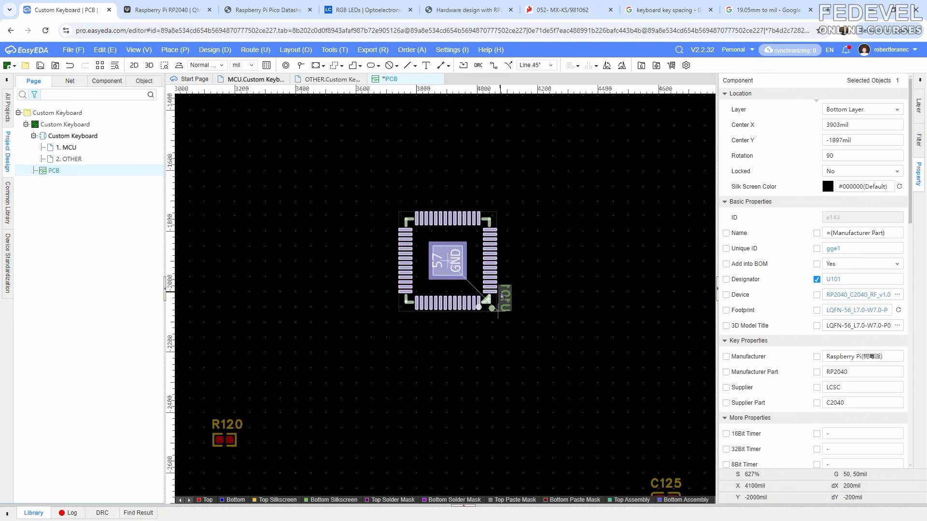
scroll(528, 305, "down", 5)
scroll(513, 337, "up", 3)
right_click_drag(532, 353, 559, 389)
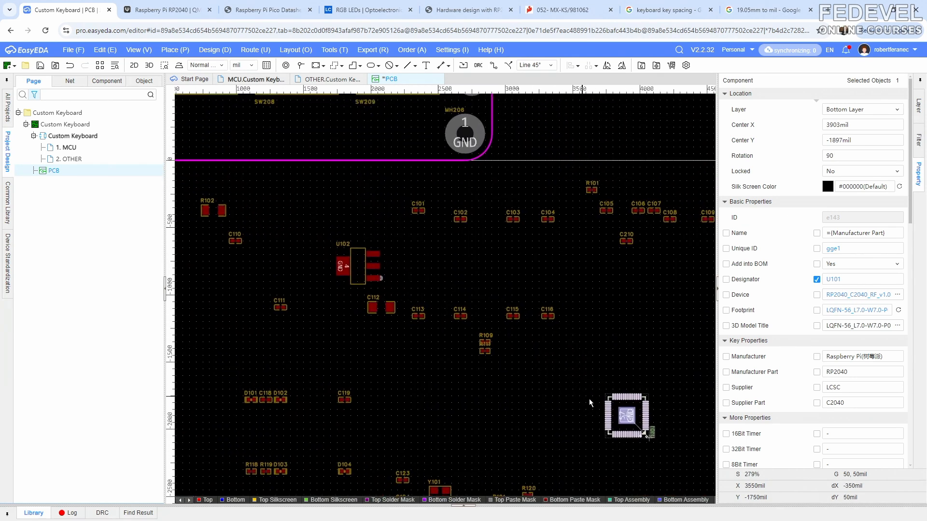
left_click_drag(614, 406, 304, 193)
right_click_drag(304, 193, 430, 333)
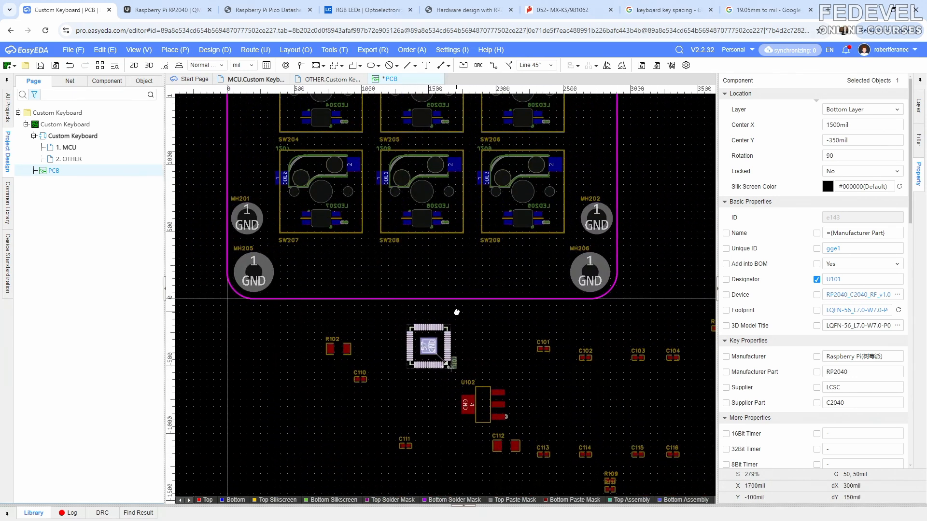
left_click_drag(430, 333, 443, 259)
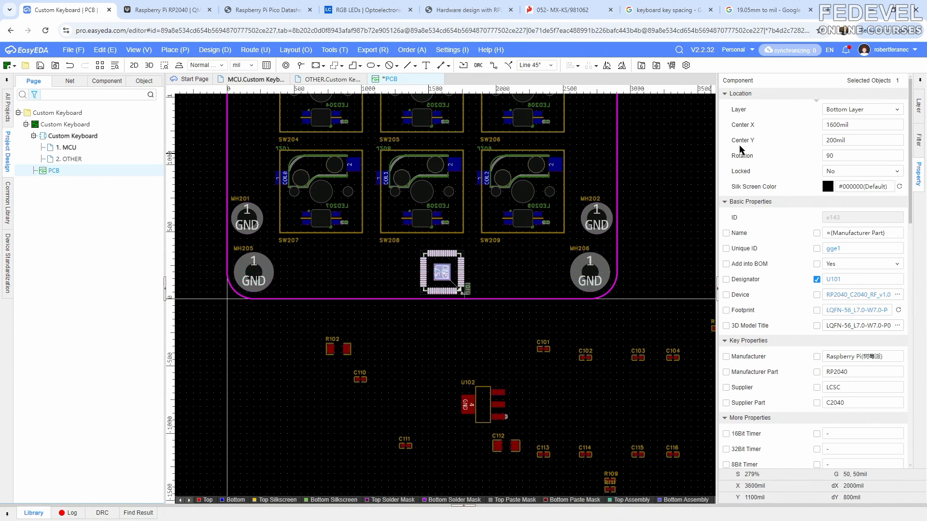
Set the center of U101 to X 1450 mil and Y 260 mil.
left_click(859, 124)
type("1450")
key("Return")
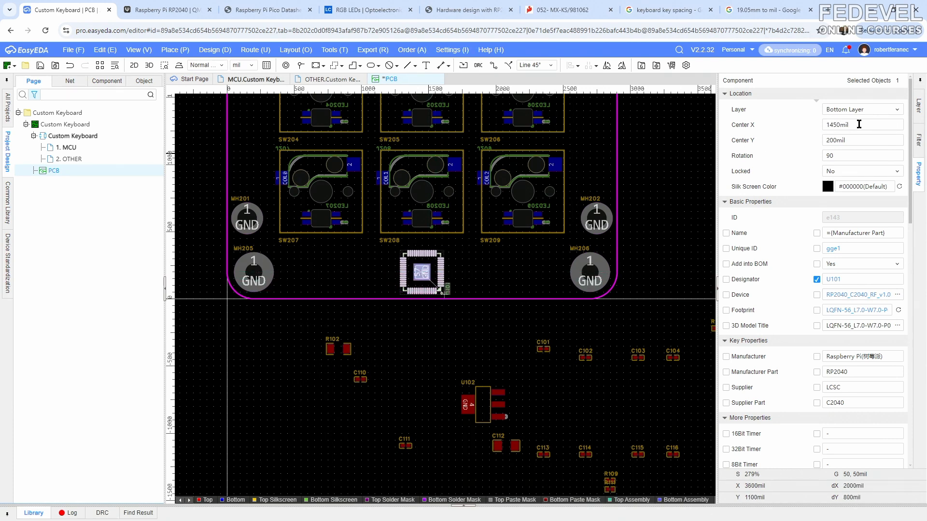
left_click(862, 140)
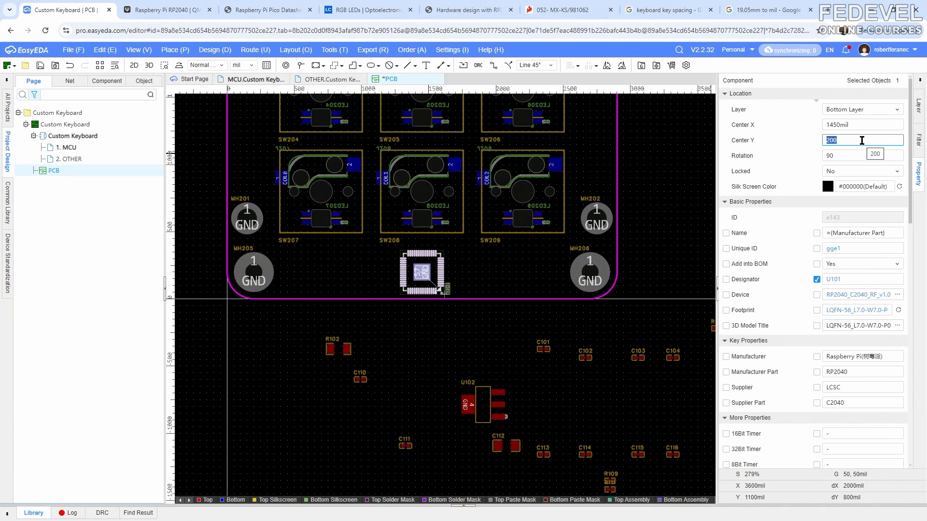
type("260")
key("Return")
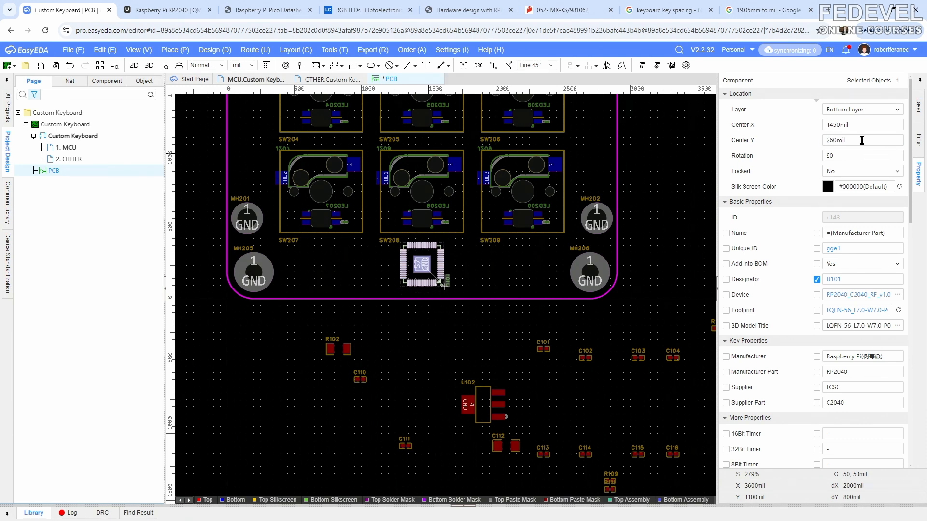
left_click(484, 261)
Select all components placed inside the board outline and lock them.
scroll(485, 261, "down", 5)
right_click_drag(555, 223, 571, 277)
left_click_drag(317, 106, 540, 390)
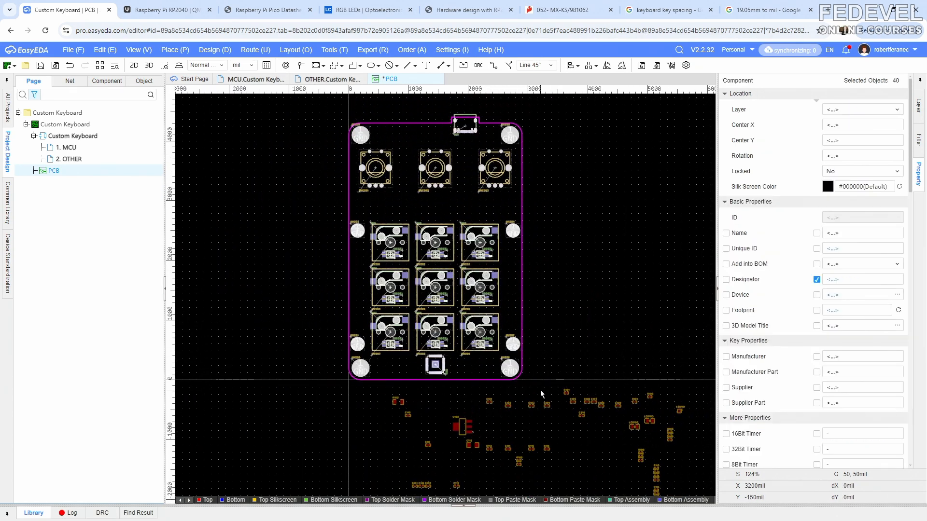
left_click(897, 174)
left_click(875, 184)
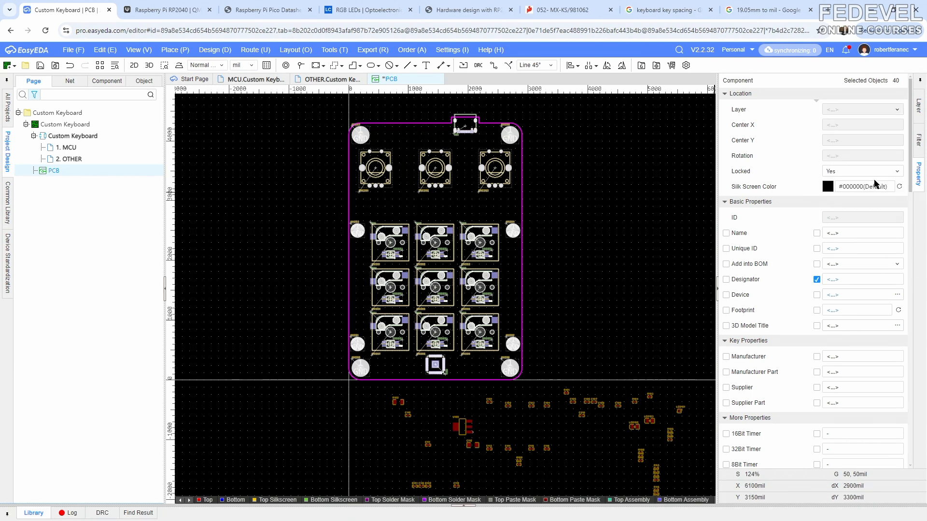
left_click(527, 192)
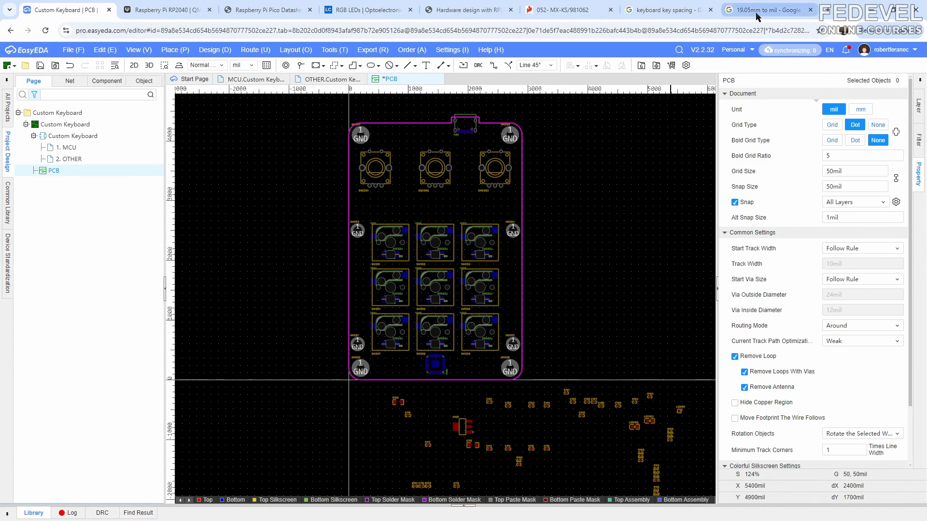
Close the two Google search pages on key spacing and unit conversion and return to the EasyEDA PCB.
left_click(779, 13)
left_click(811, 11)
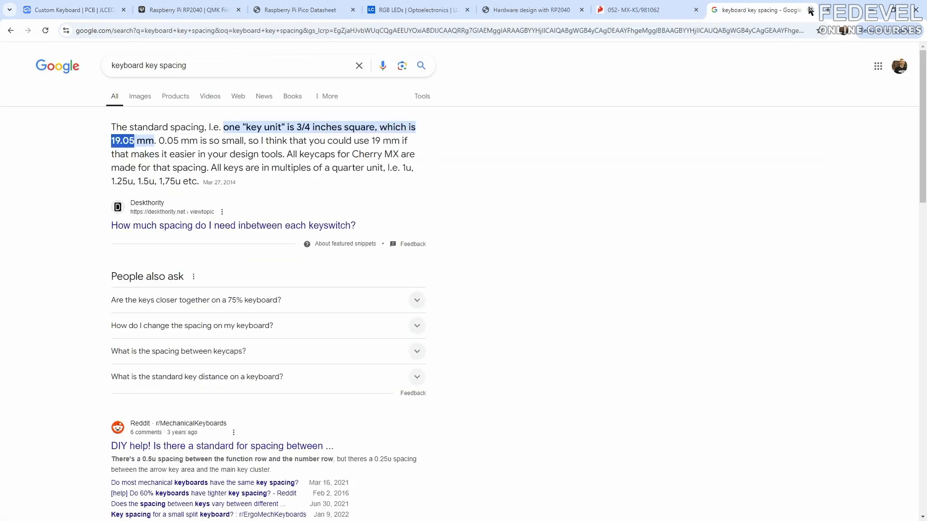
left_click(811, 11)
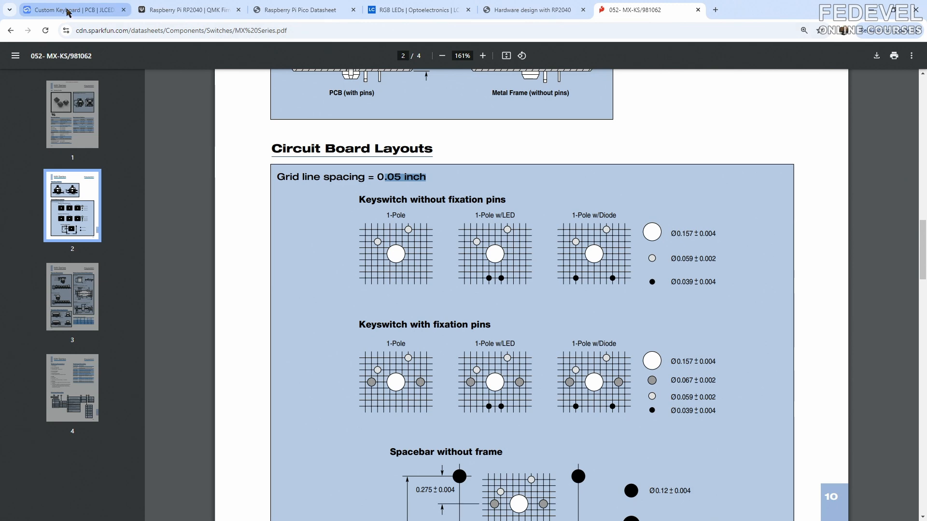
left_click(67, 10)
Save the PCB with the full layout shown and test the component lock by trying to move switch SW203.
left_click(138, 49)
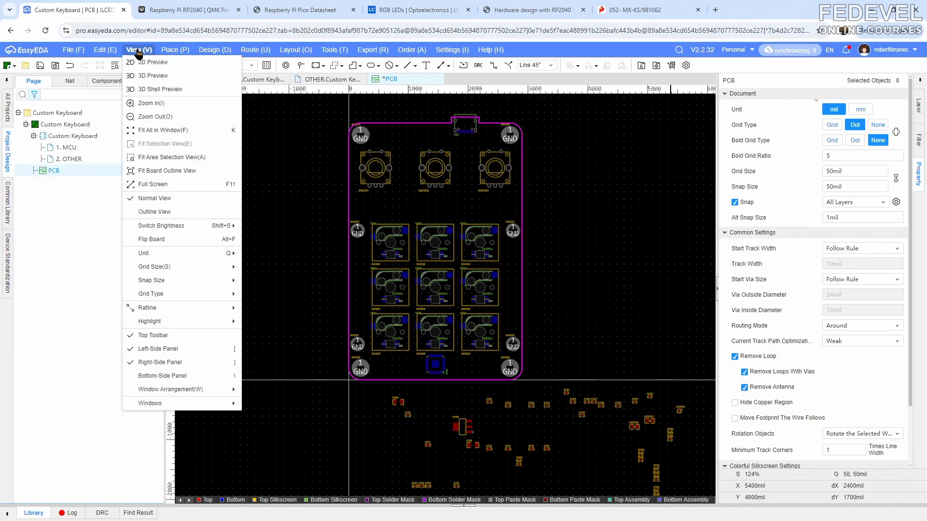
left_click(139, 132)
left_click(41, 67)
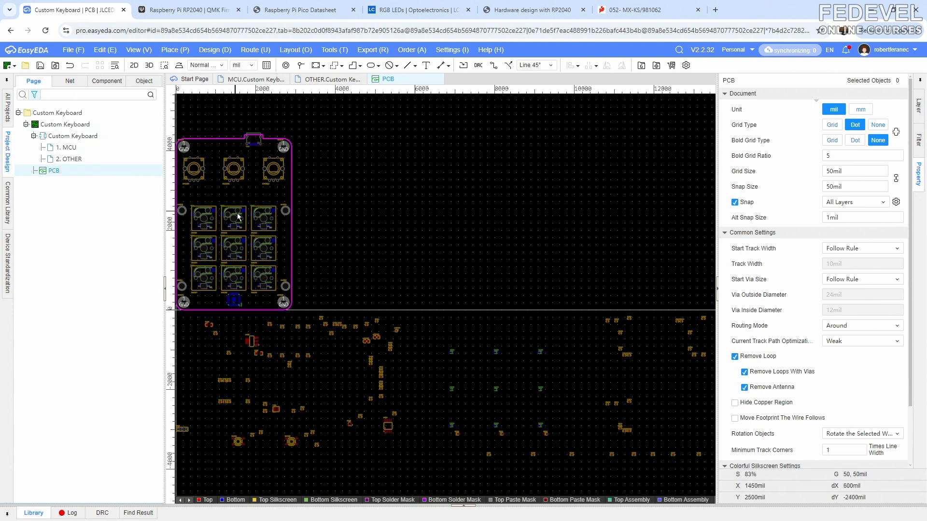
left_click_drag(253, 226, 409, 227)
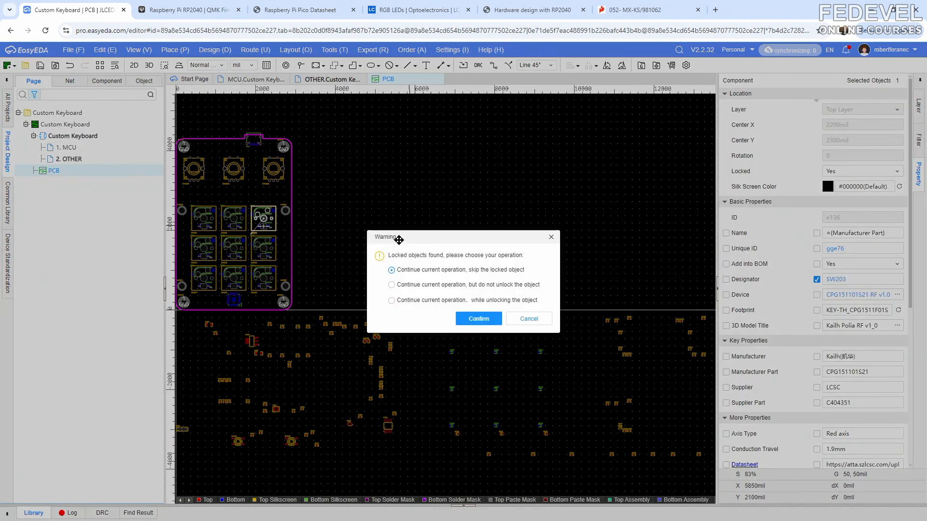
left_click(550, 237)
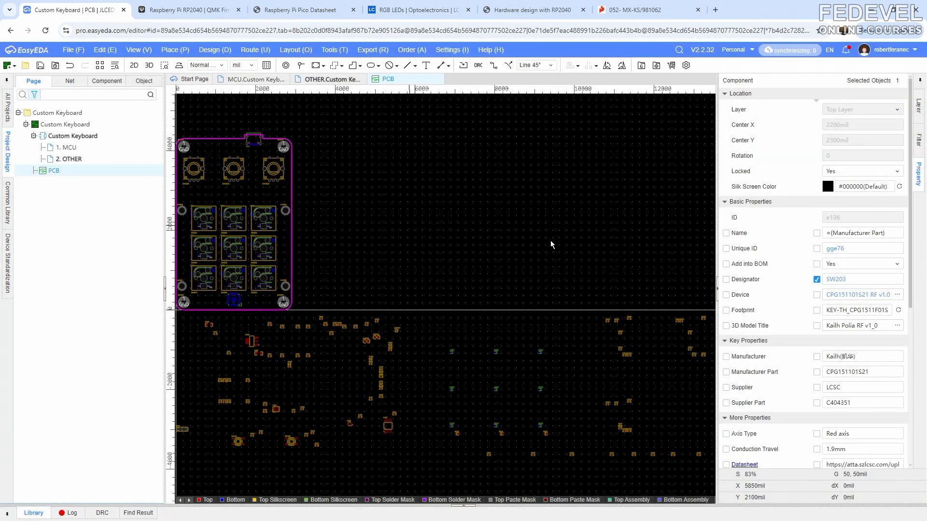
Transfer the user RGB LED LED101 from the MCU schematic to the PCB and place it near the board's upper edge, beside mounting hole MH207.
left_click(254, 79)
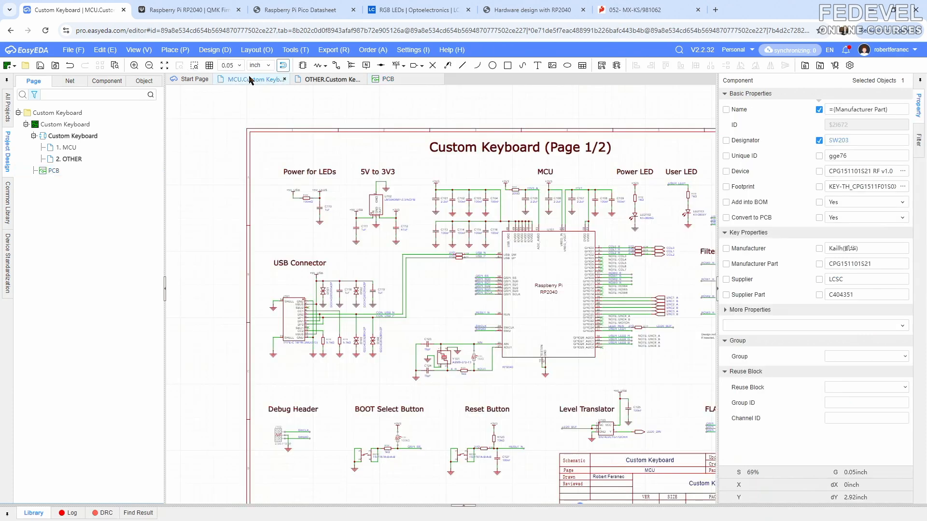
right_click_drag(479, 175, 247, 184)
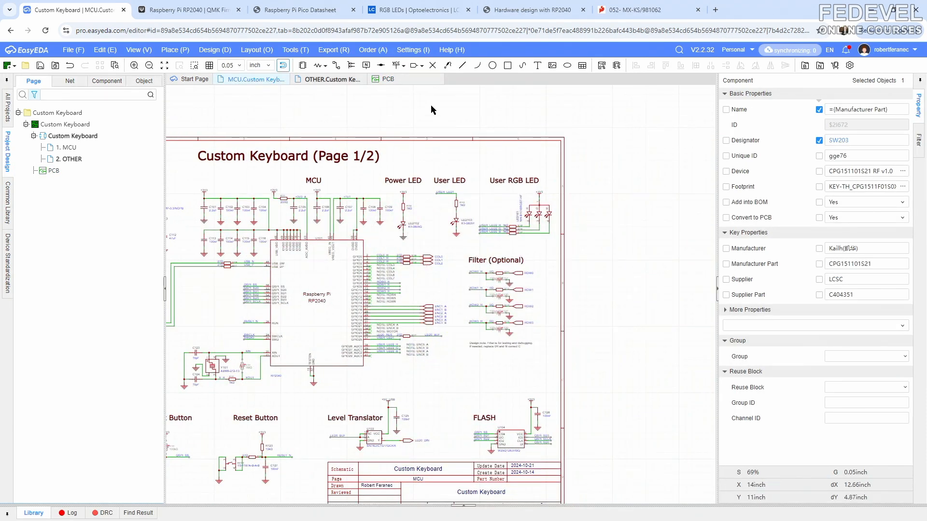
left_click(389, 80)
scroll(313, 175, "up", 4)
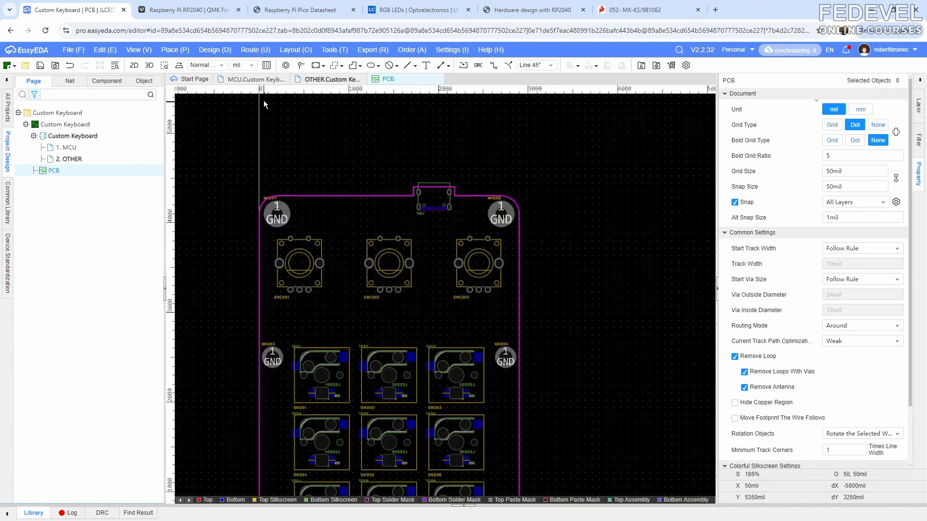
left_click(254, 80)
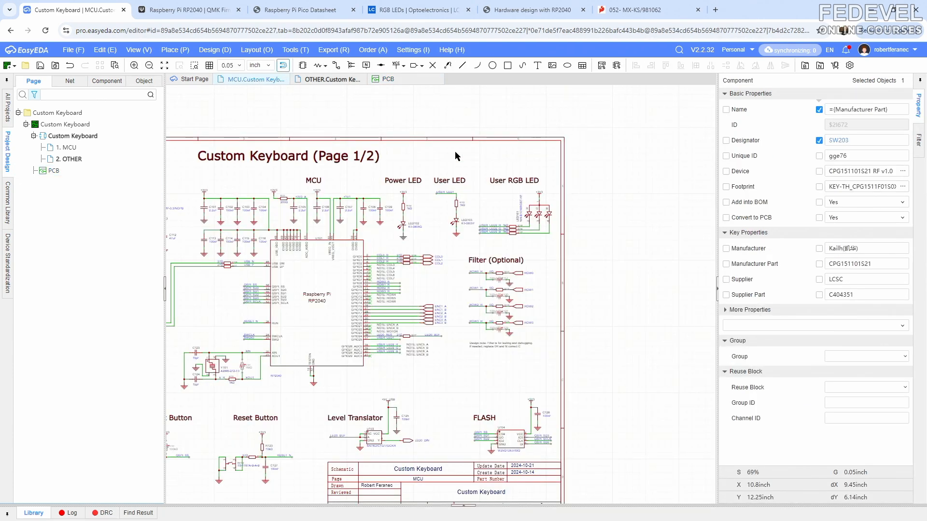
scroll(524, 221, "up", 4)
left_click(523, 217)
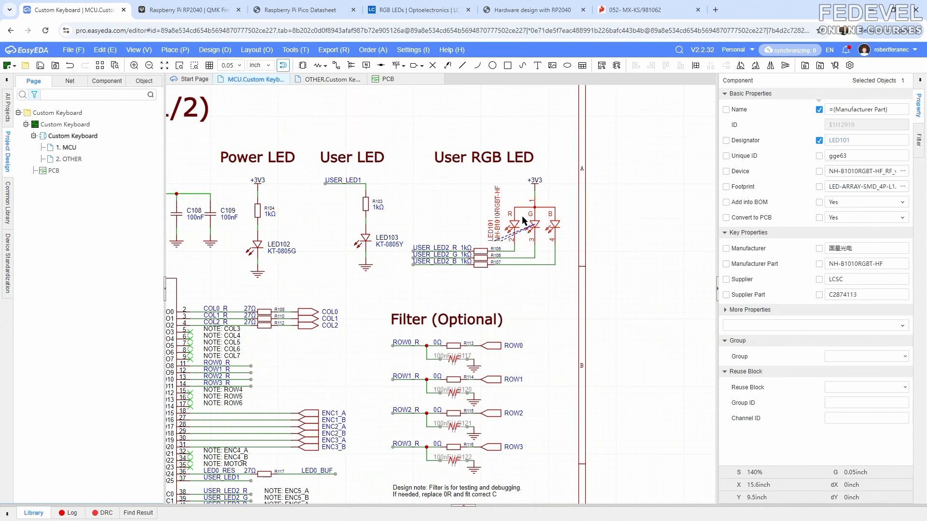
right_click(523, 216)
left_click(530, 237)
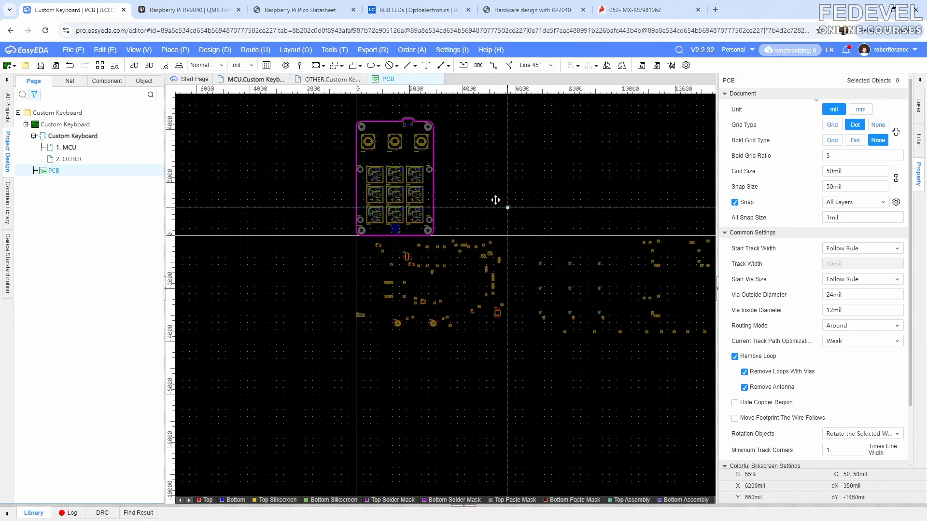
scroll(374, 112, "up", 5)
scroll(373, 112, "up", 3)
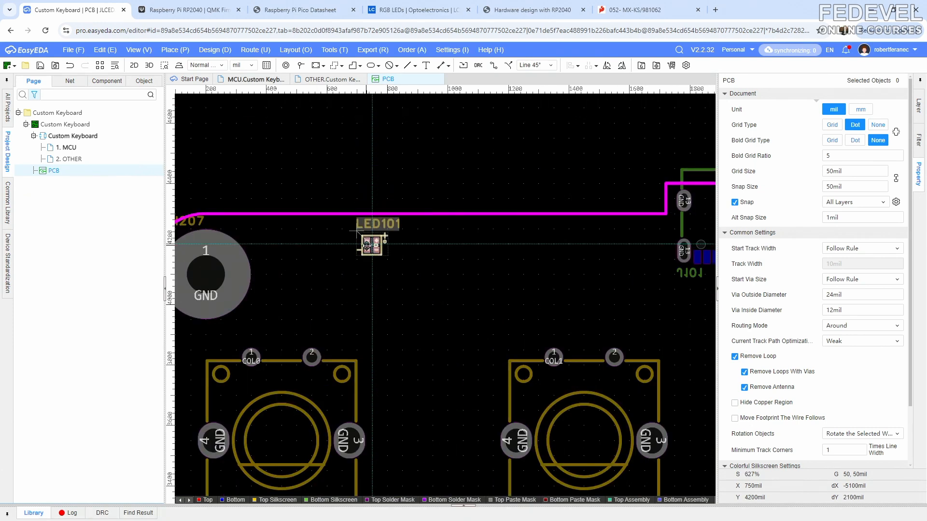
left_click(368, 265)
Set the center of LED101 to X 650 mil and Y 4100 mil and inspect its pads.
left_click(874, 127)
type("650")
key("Return")
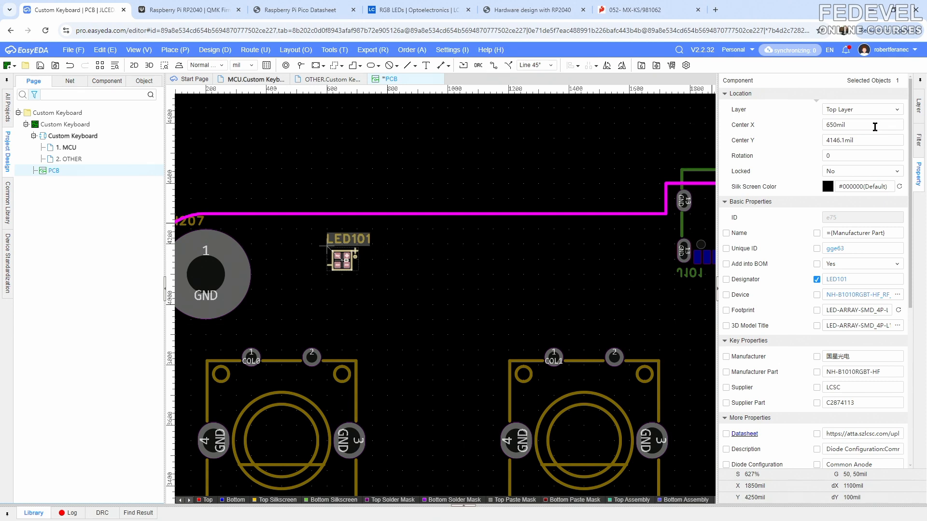
left_click(869, 140)
type("41")
key("Return")
left_click(438, 276)
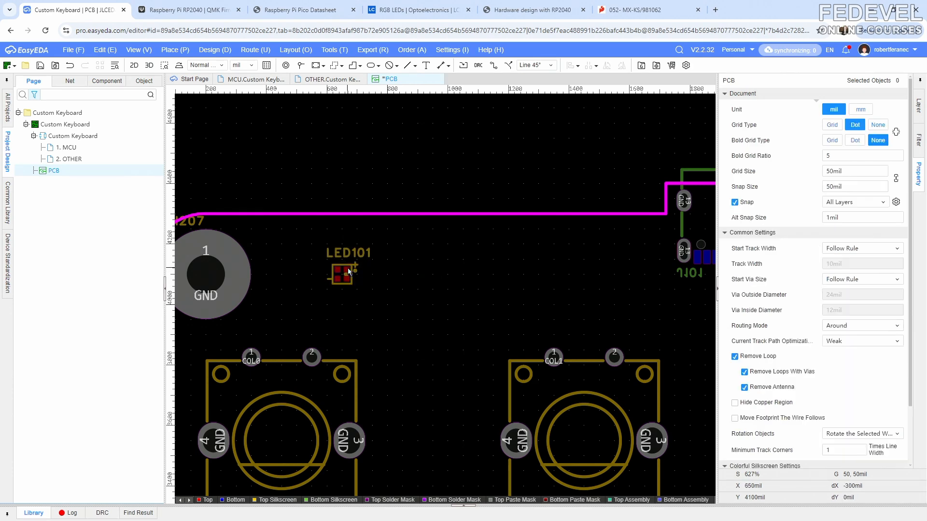
scroll(347, 268, "up", 5)
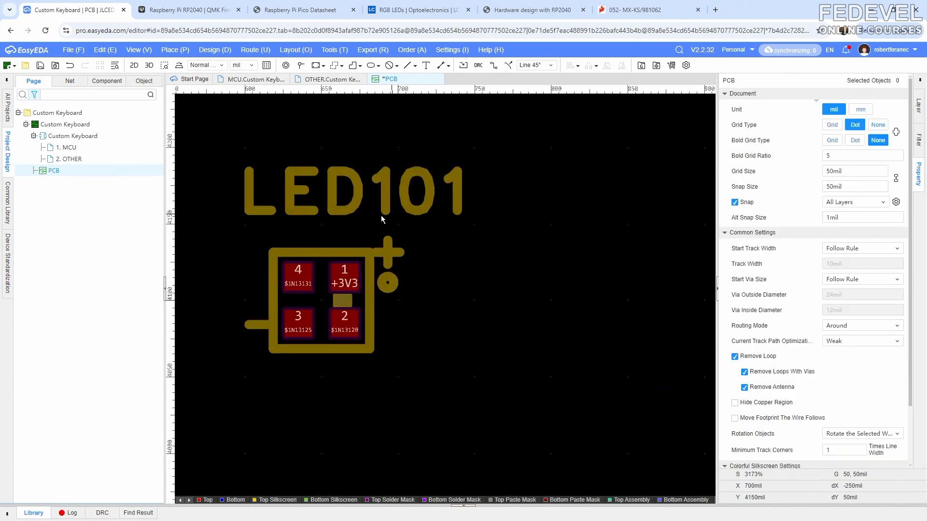
Transfer the user LED LED103 from the MCU schematic to the PCB and place it beside LED101, rotated to 270 degrees.
left_click(256, 80)
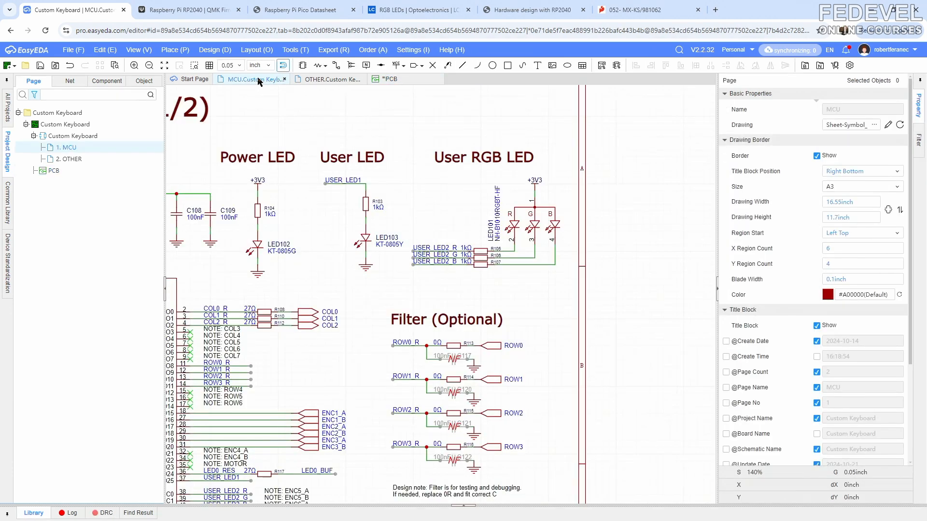
left_click(367, 242)
right_click(367, 243)
left_click(381, 261)
key("Escape")
scroll(372, 259, "down", 10)
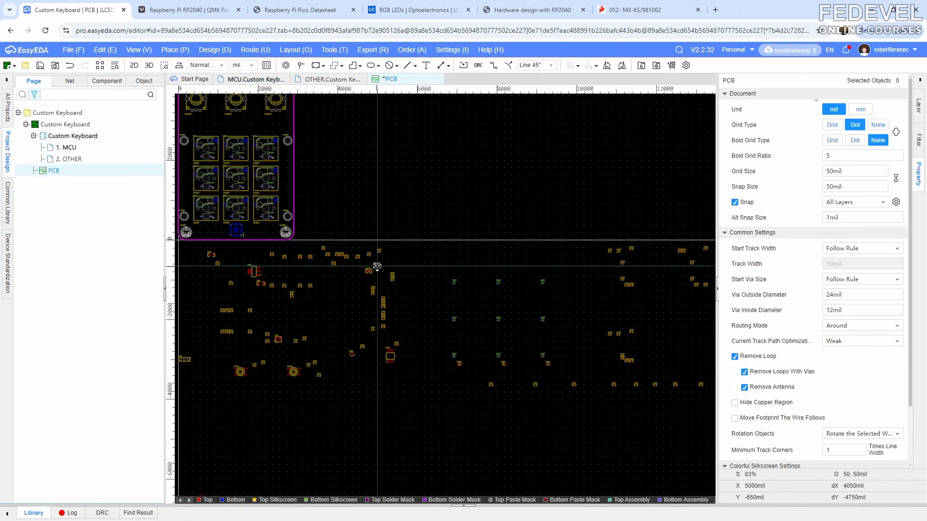
right_click_drag(364, 227, 469, 353)
scroll(299, 232, "up", 10)
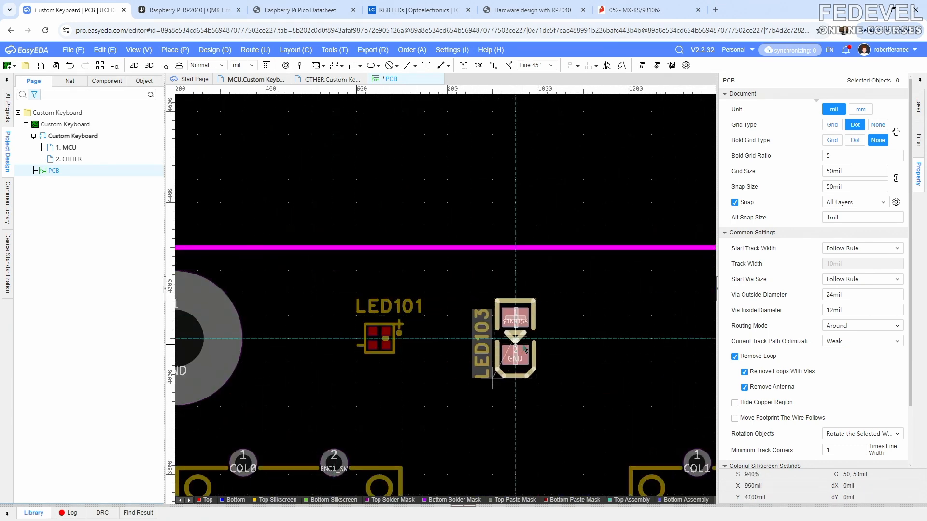
key("space")
key("space")
left_click(524, 347)
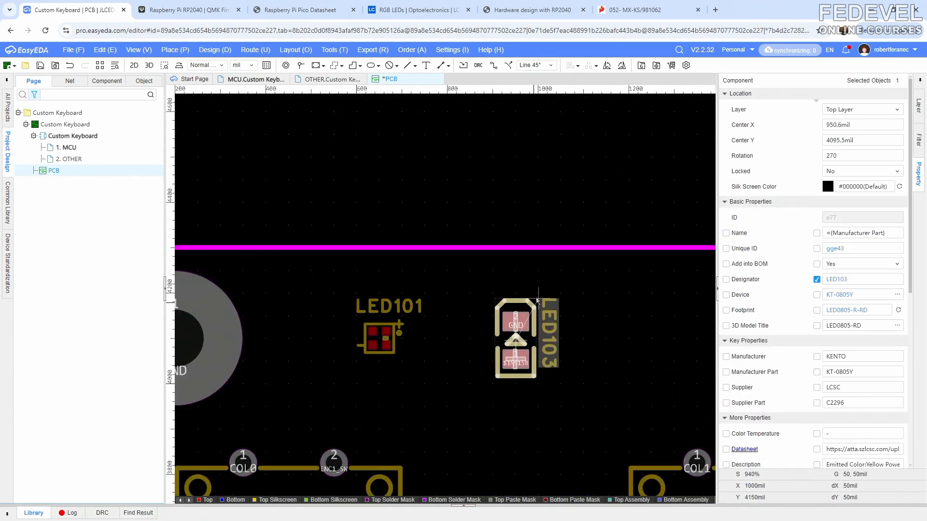
Set the center of LED103 to X 950 mil and Y 4100 mil.
left_click(546, 269)
left_click(519, 341)
left_click(871, 124)
type("95")
key("Return")
left_click(877, 140)
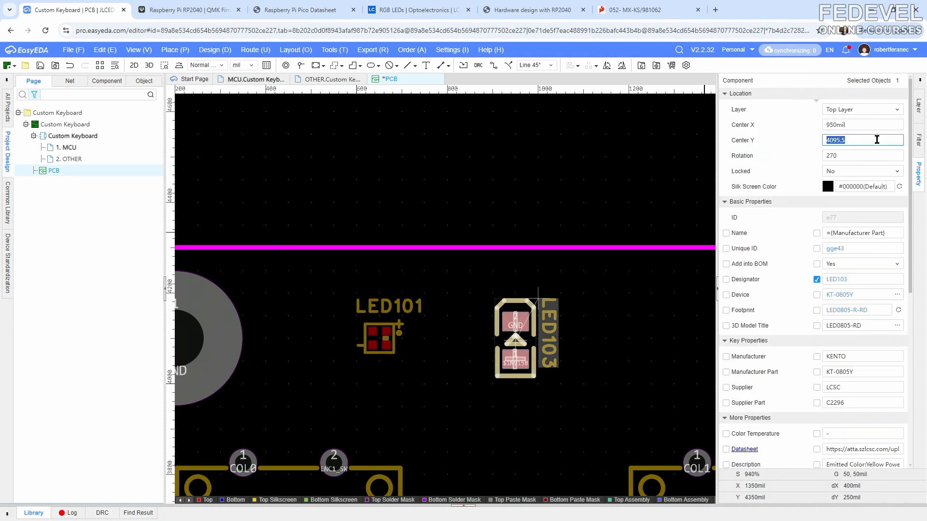
type("4100")
key("Return")
left_click(630, 329)
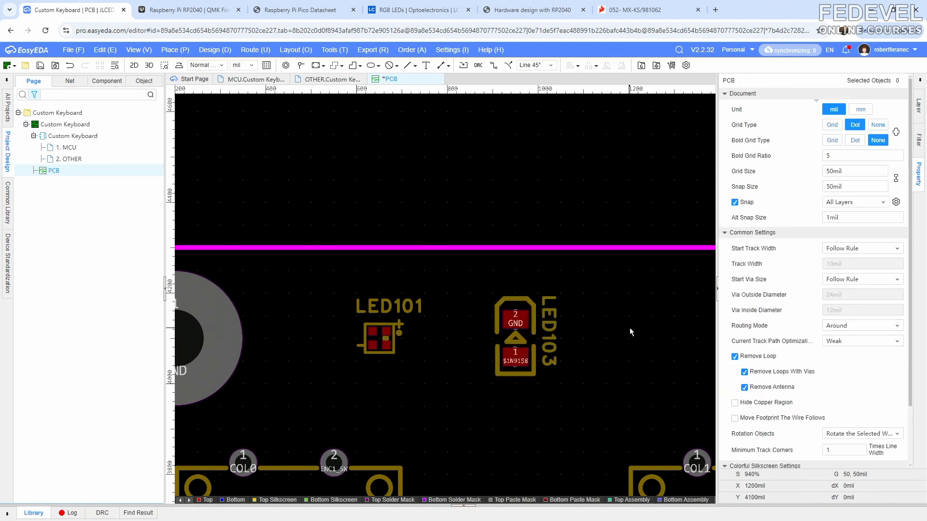
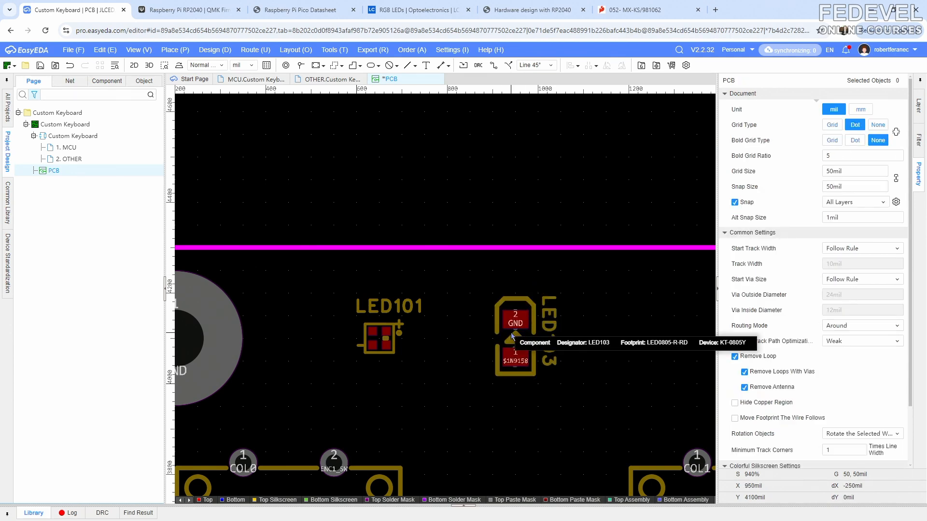
Transfer the power LED LED102 from the MCU schematic to the PCB and place it between LED103 and connector J101, rotated to 270 degrees.
left_click(254, 79)
left_click(335, 306)
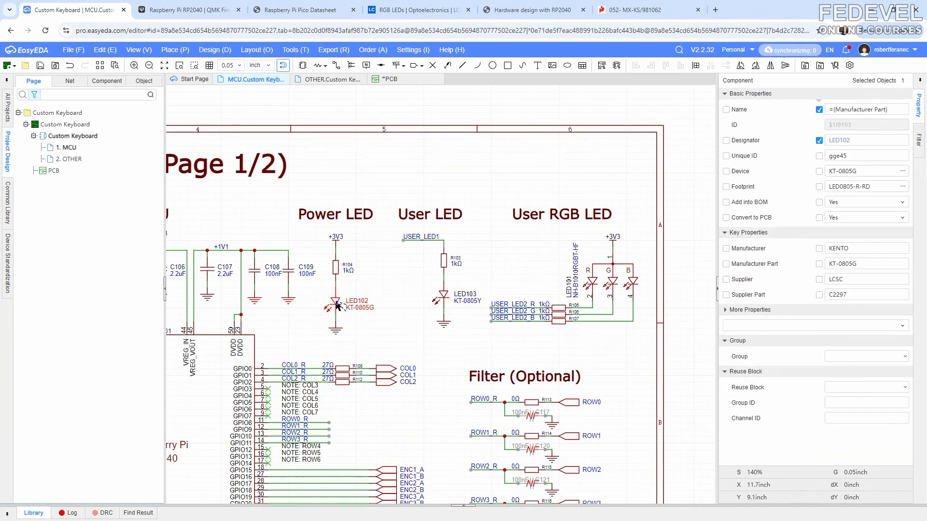
right_click(336, 307)
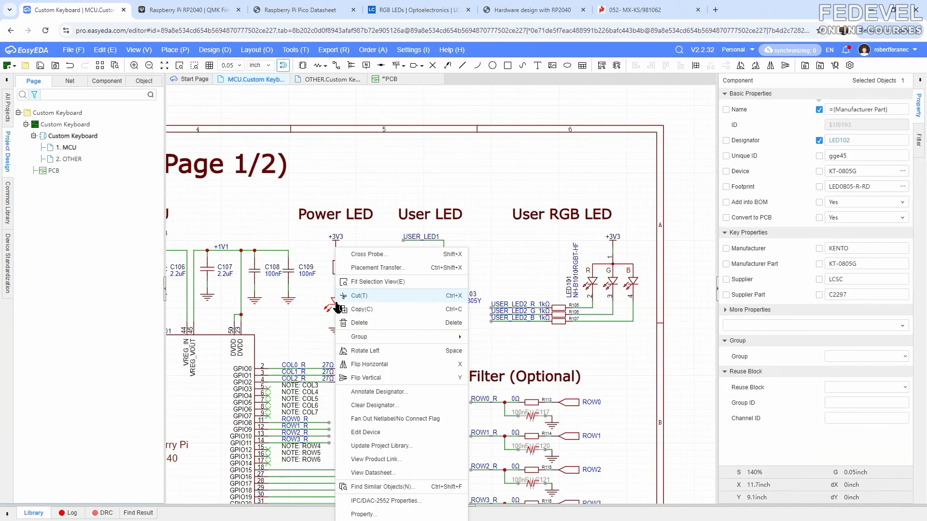
left_click(362, 268)
scroll(448, 310, "down", 5)
scroll(404, 217, "up", 6)
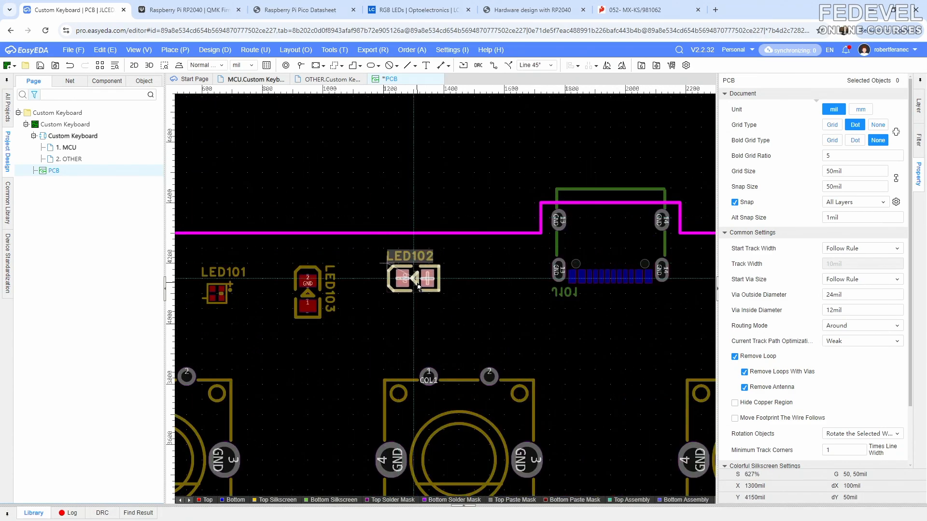
key("space")
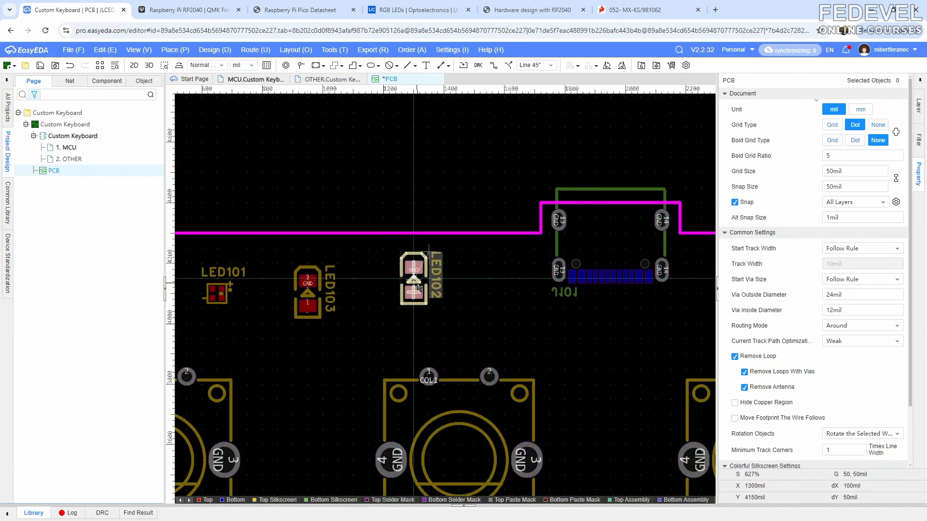
left_click(418, 287)
Set the center of LED102 to X 1250 mil and Y 4100 mil.
left_click(896, 125)
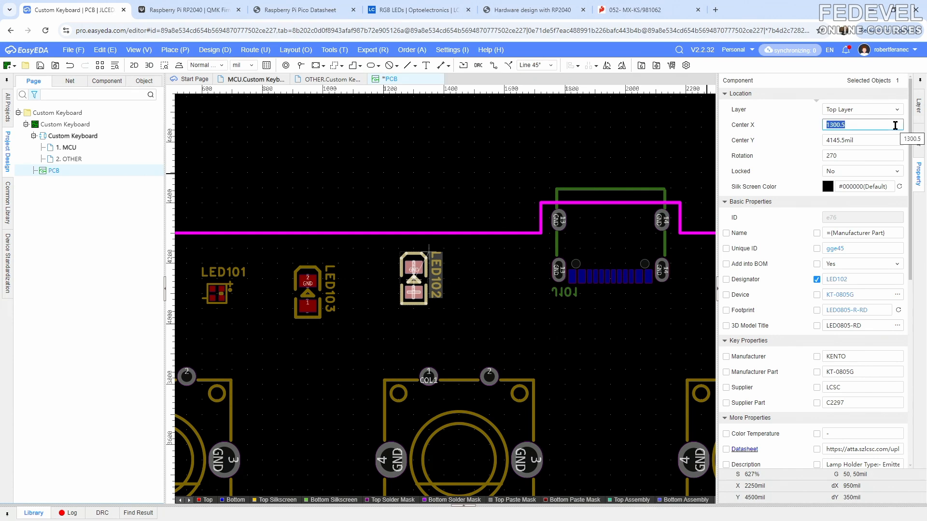
type("1250")
key("Return")
left_click(885, 140)
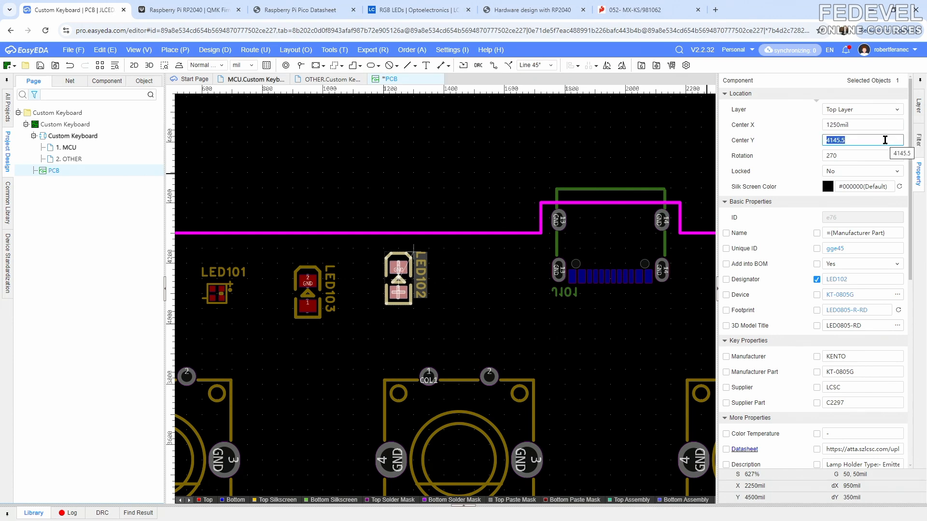
type("4100")
key("Return")
left_click(507, 184)
Lock the three LEDs LED101, LED103 and LED102 along the board's upper edge and save the PCB.
scroll(487, 140, "down", 4)
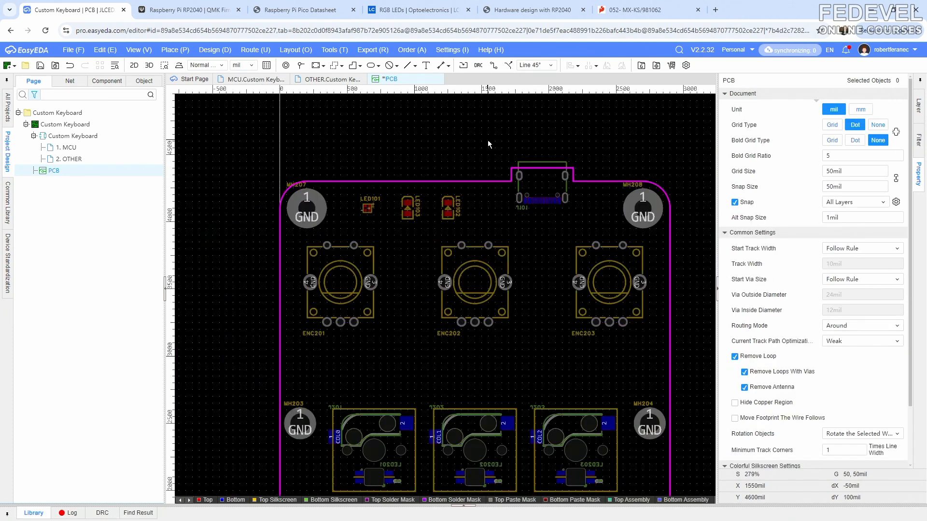
right_click_drag(530, 349, 528, 291)
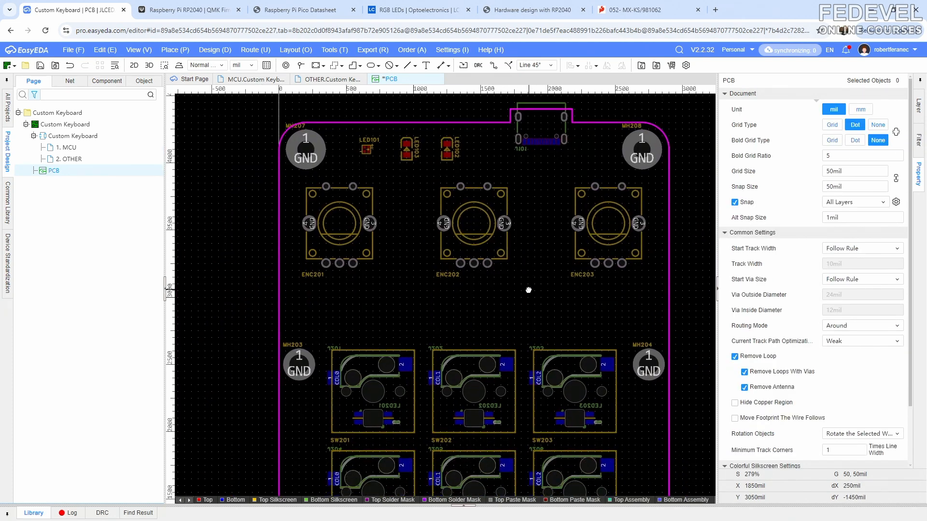
left_click_drag(349, 125, 472, 179)
left_click(894, 172)
left_click(885, 187)
left_click(369, 230)
left_click(146, 53)
left_click(124, 132)
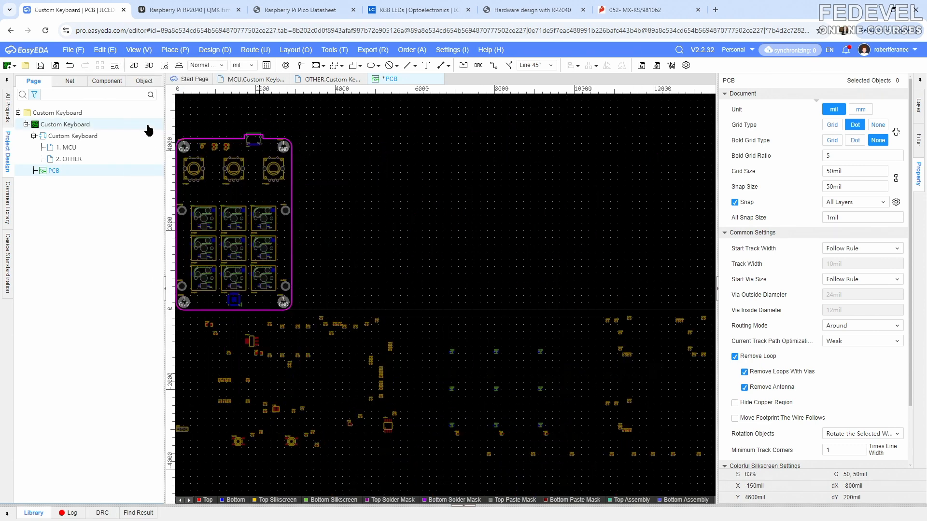
left_click(41, 66)
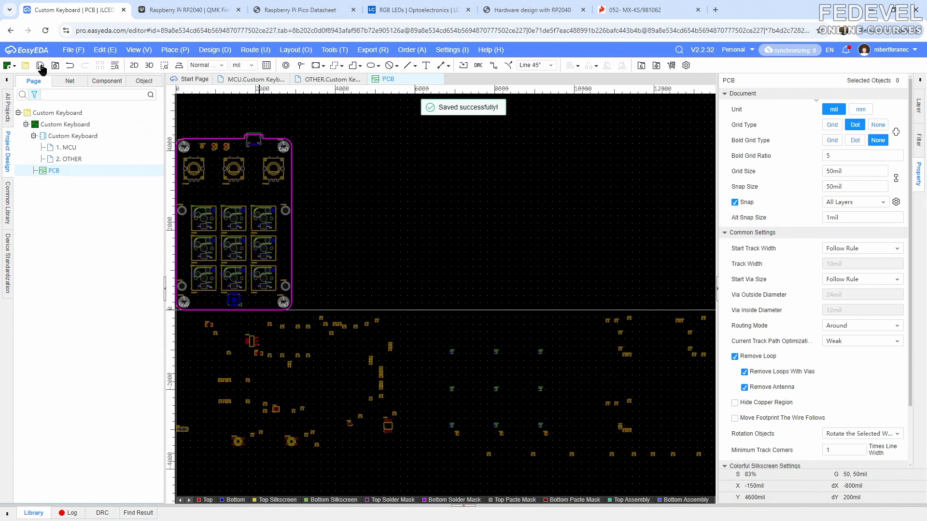
Inspect the pads of LED201 under switch SW201 and hide all top-side layers.
scroll(318, 132, "up", 5)
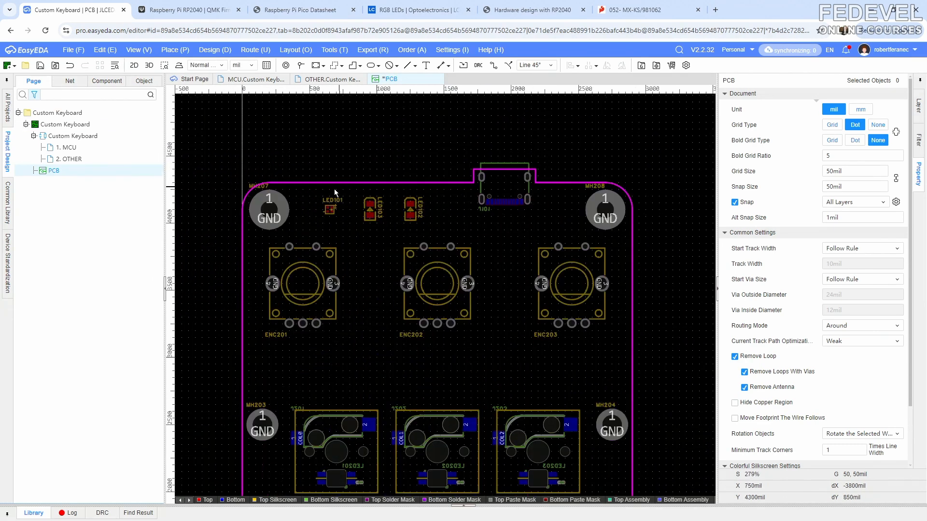
right_click_drag(376, 298, 405, 99)
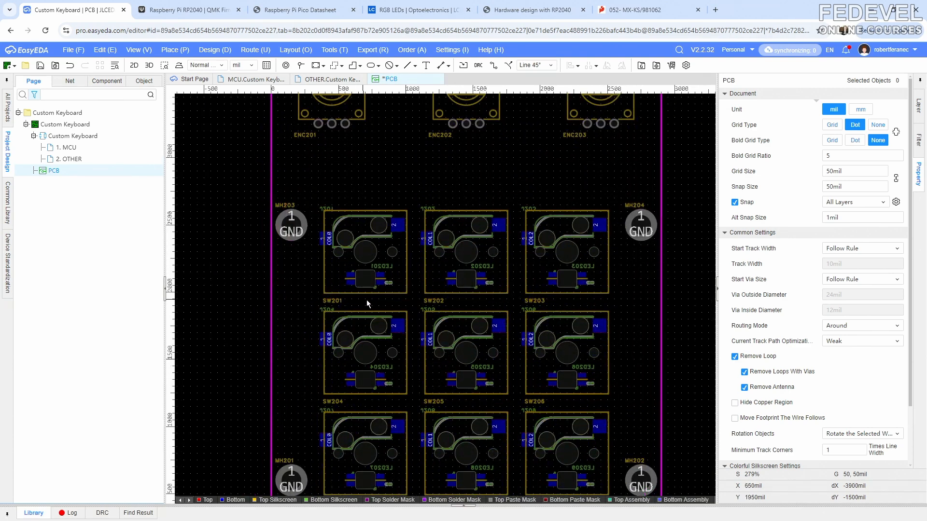
scroll(372, 287, "up", 5)
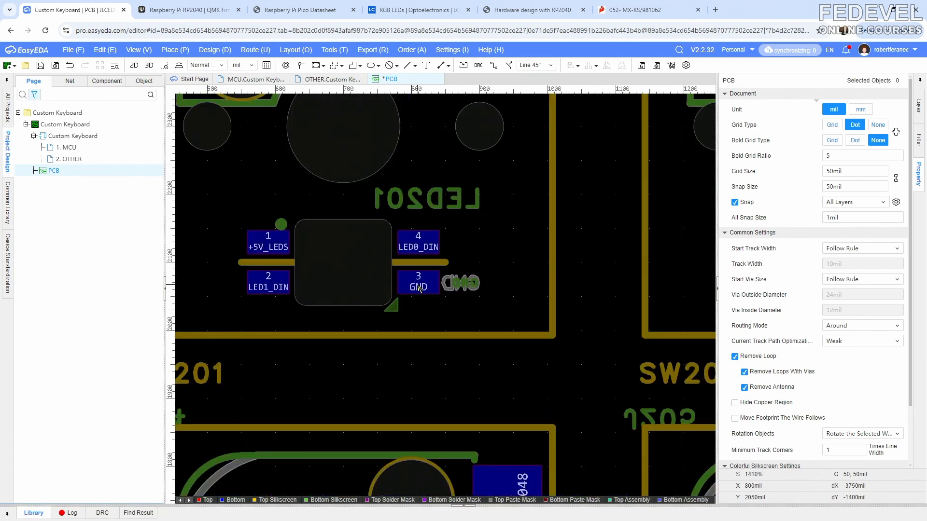
left_click(273, 239)
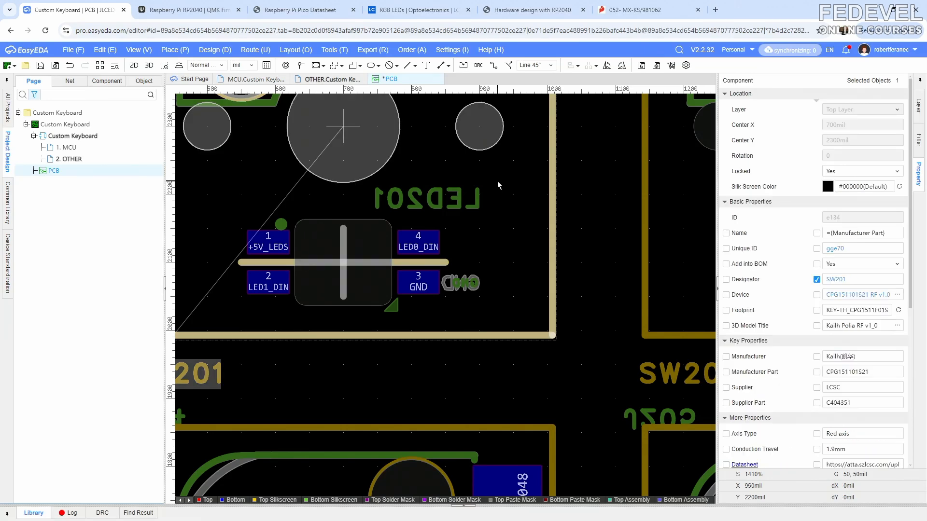
left_click(919, 112)
scroll(514, 216, "down", 4)
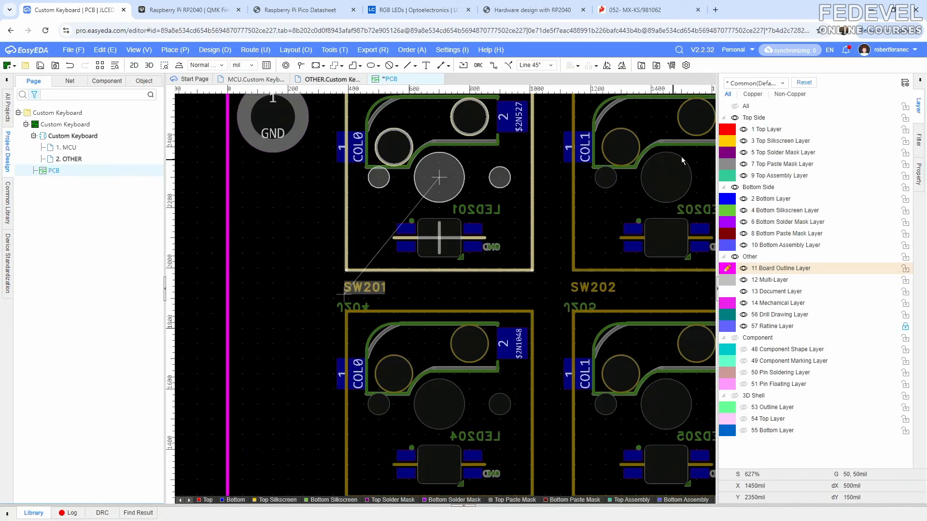
scroll(472, 217, "down", 6)
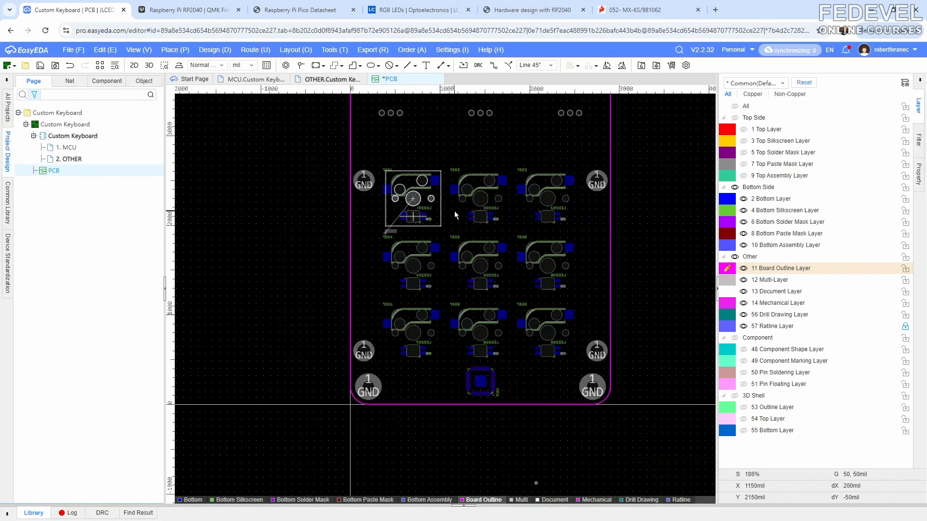
Select all nine key LEDs, LED201 to LED209, and unlock them.
left_click_drag(588, 233, 384, 220)
left_click_drag(567, 302, 392, 286, "ctrl")
left_click_drag(574, 370, 404, 361, "ctrl")
scroll(402, 225, "up", 5)
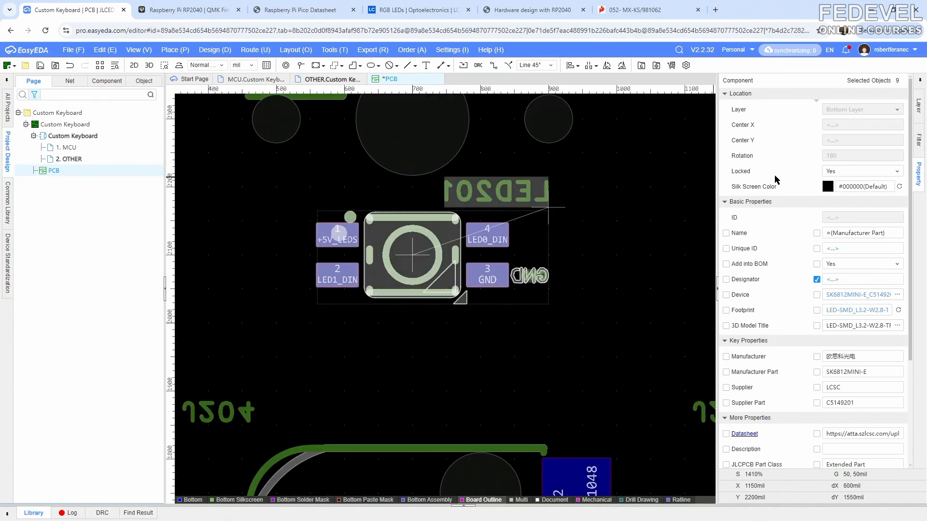
left_click(897, 172)
left_click(875, 196)
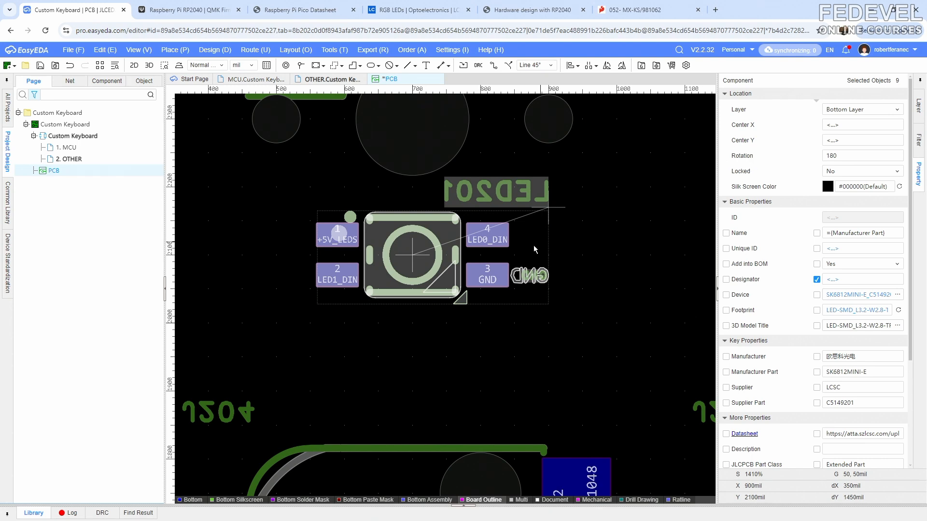
Set the rotation of the nine key LEDs to 0 degrees and check their pad orientation.
left_click(866, 155)
type("0")
key("Return")
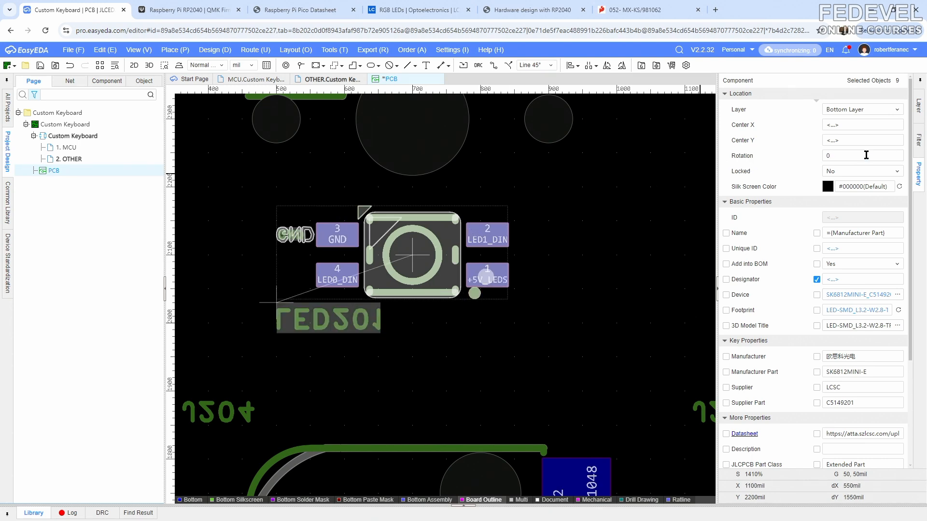
scroll(412, 254, "down", 5)
scroll(487, 220, "up", 5)
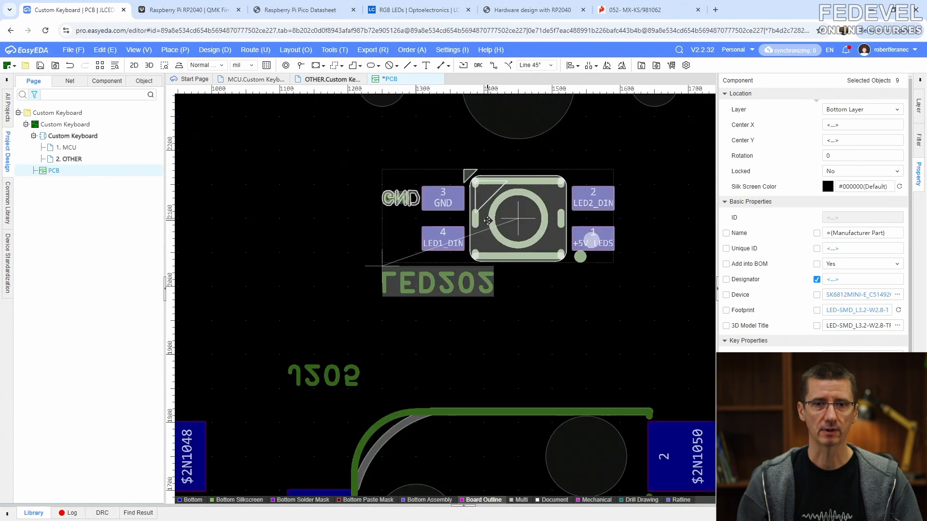
scroll(487, 221, "down", 4)
scroll(439, 236, "up", 4)
scroll(545, 221, "down", 4)
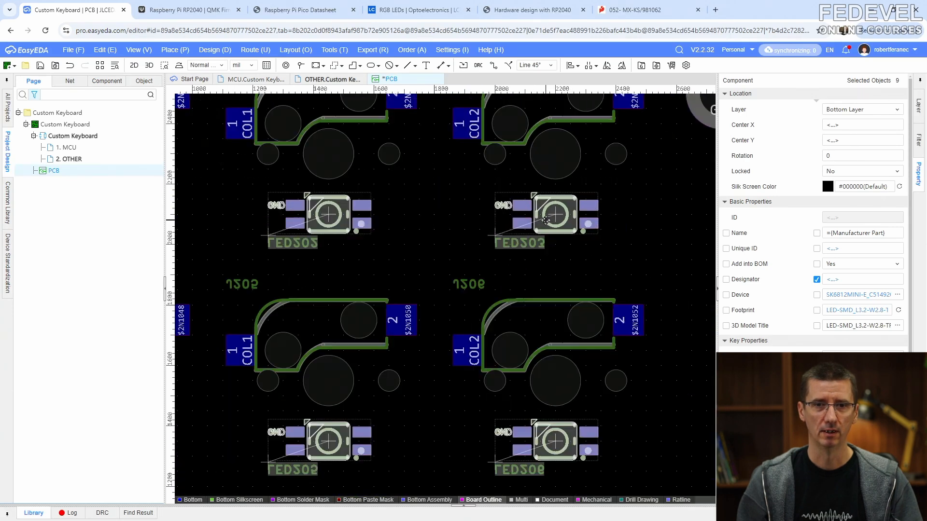
Lock the nine rotated key LEDs in place.
left_click(887, 173)
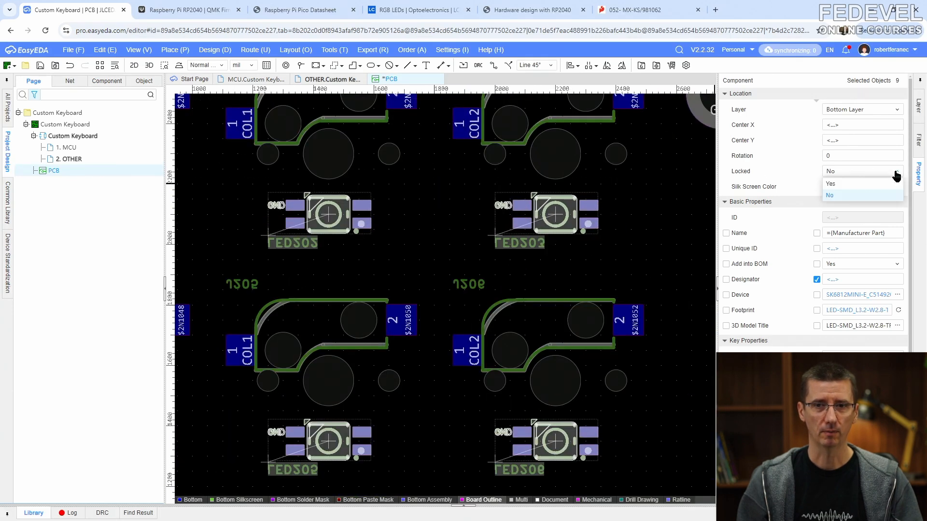
left_click(871, 185)
left_click(651, 229)
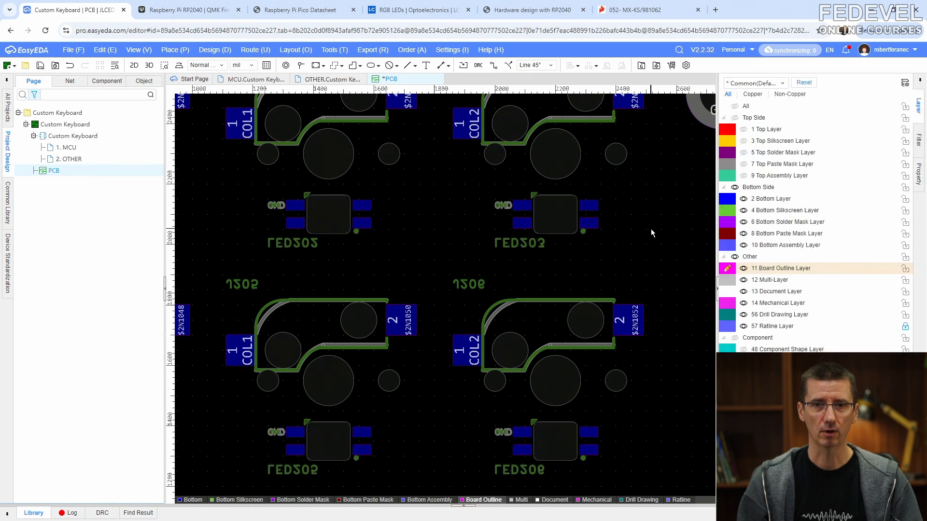
Show all top-side layers again, fit the whole layout in view and save the PCB.
scroll(651, 229, "down", 2)
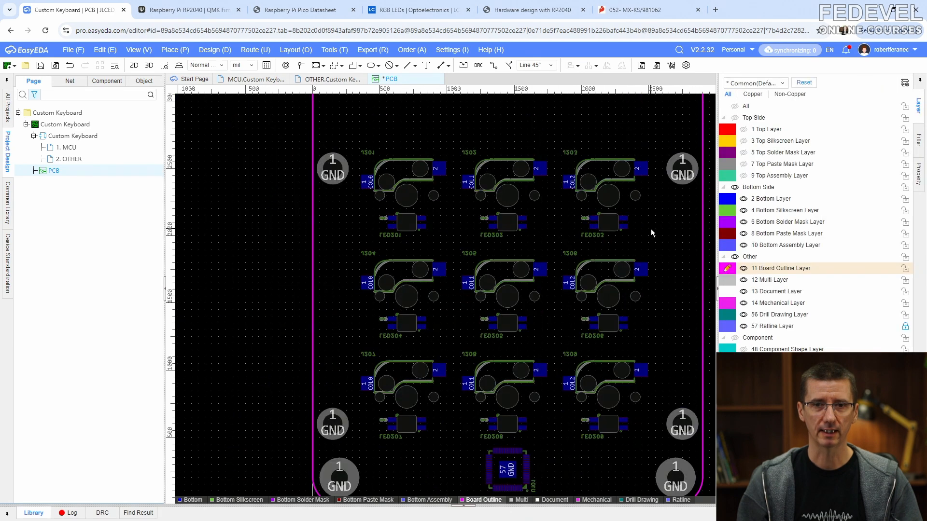
left_click(734, 118)
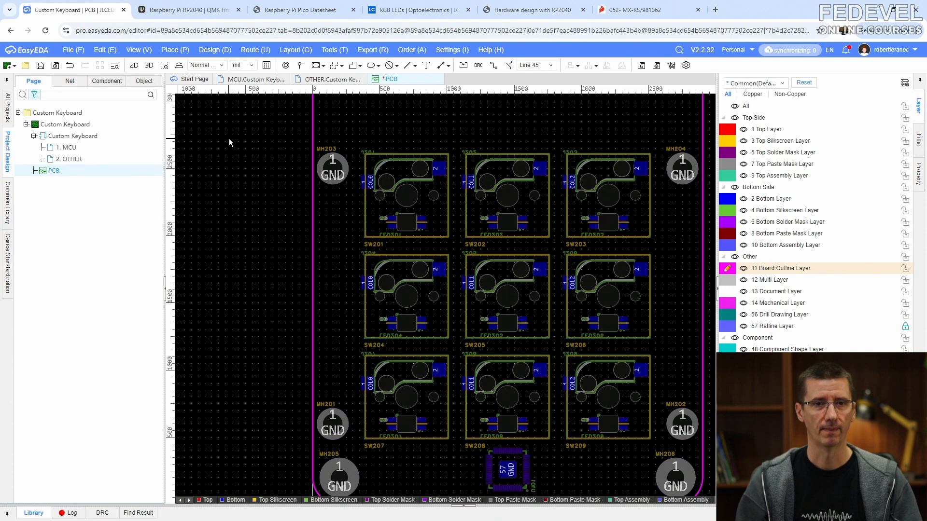
left_click(139, 50)
left_click(153, 131)
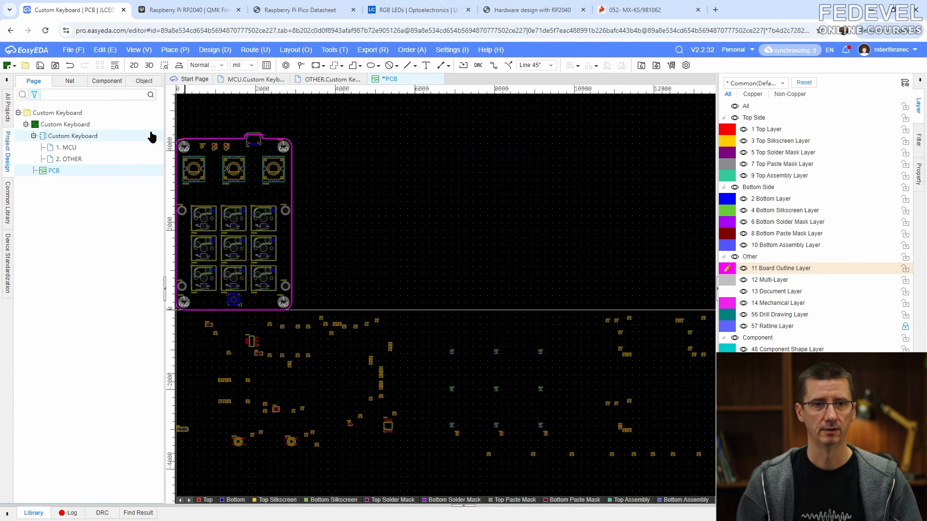
left_click(39, 66)
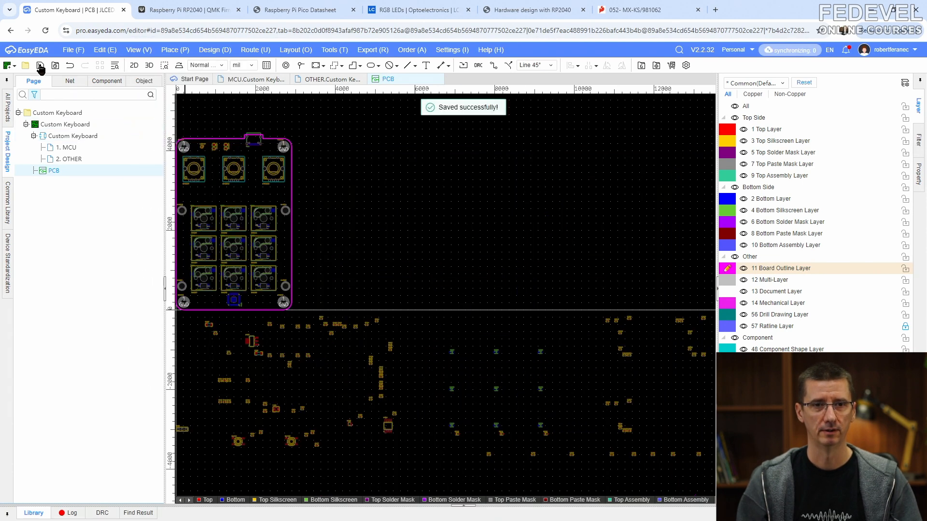
Switch all unplaced components below the board to the Bottom Layer.
scroll(410, 207, "down", 2)
left_click_drag(231, 277, 628, 393)
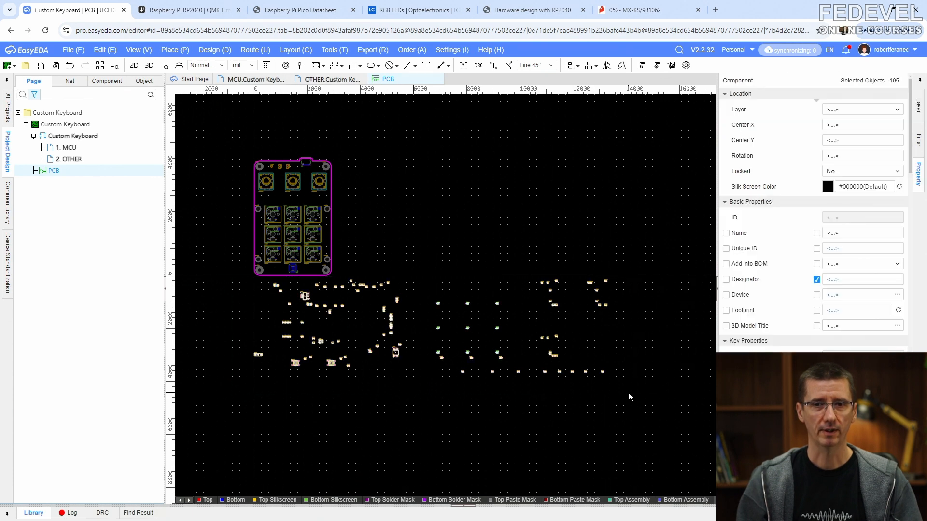
left_click(896, 114)
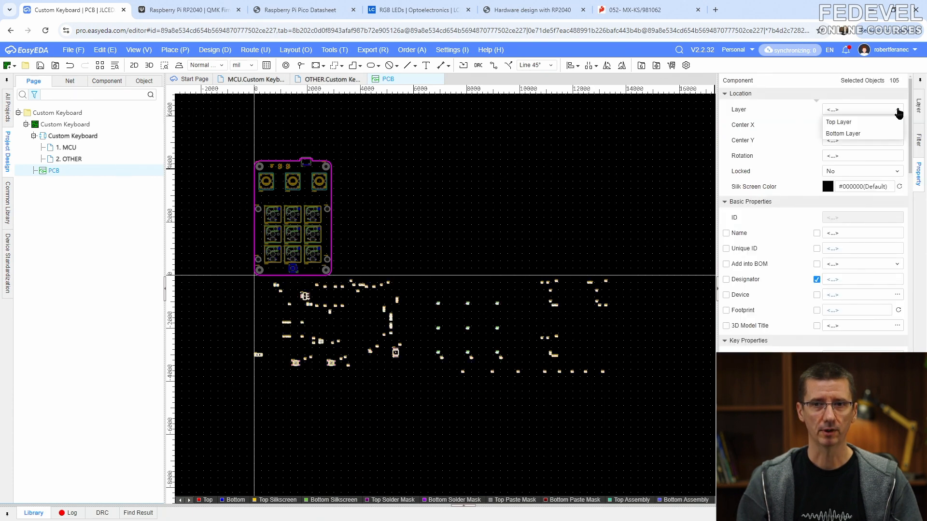
left_click(851, 133)
left_click(424, 244)
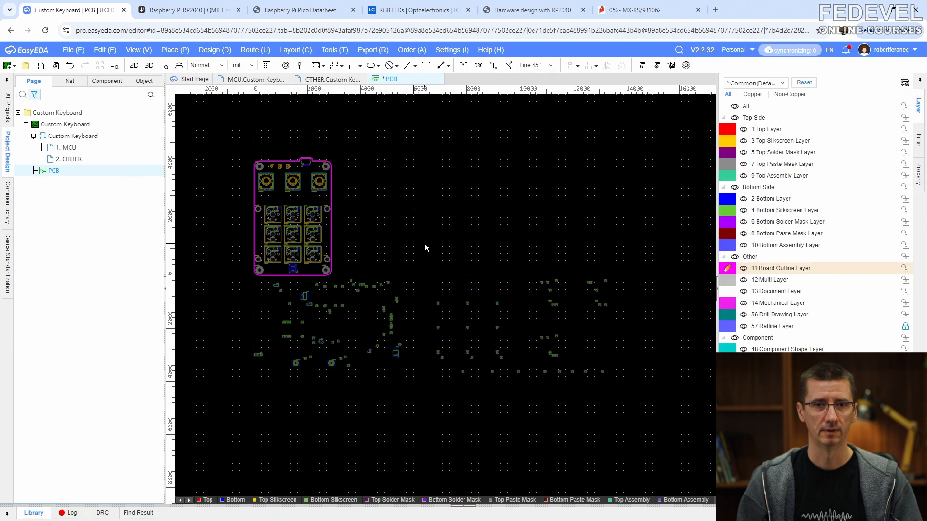
Move the three-pin header J102 onto the board's right edge at about X 2900 mil, Y 1750 mil.
scroll(244, 304, "up", 3)
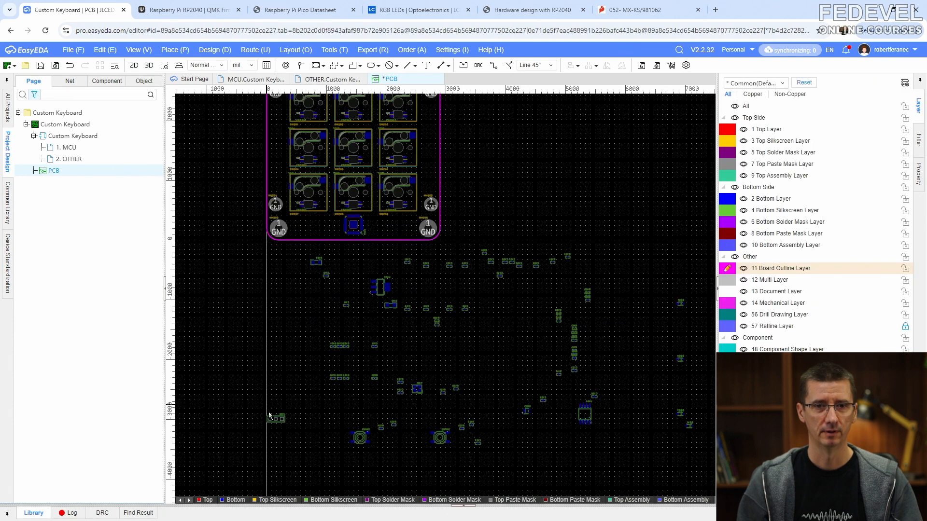
left_click_drag(268, 410, 433, 128)
right_click_drag(489, 209, 440, 194)
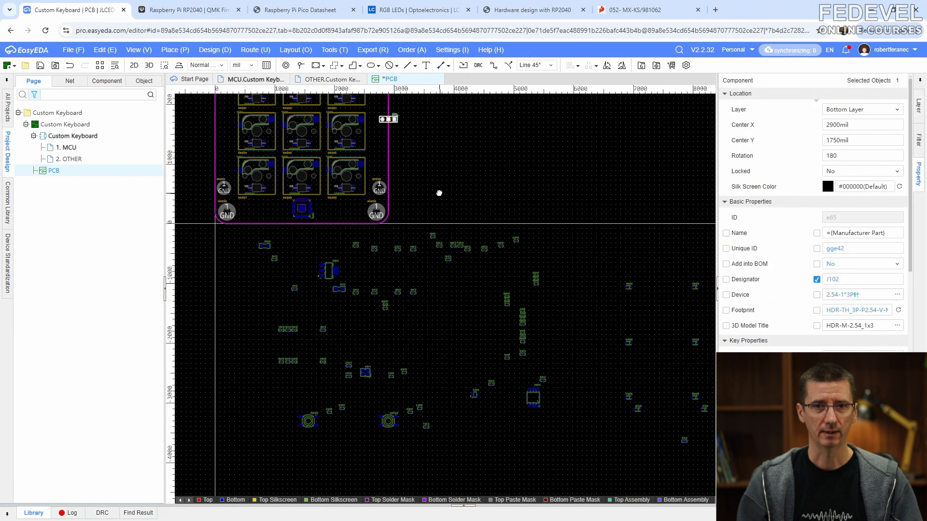
Move the unplaced MCU-page component group left so that it sits directly below the board.
left_click_drag(238, 226, 556, 446)
left_click_drag(530, 393, 441, 397)
scroll(289, 294, "down", 4)
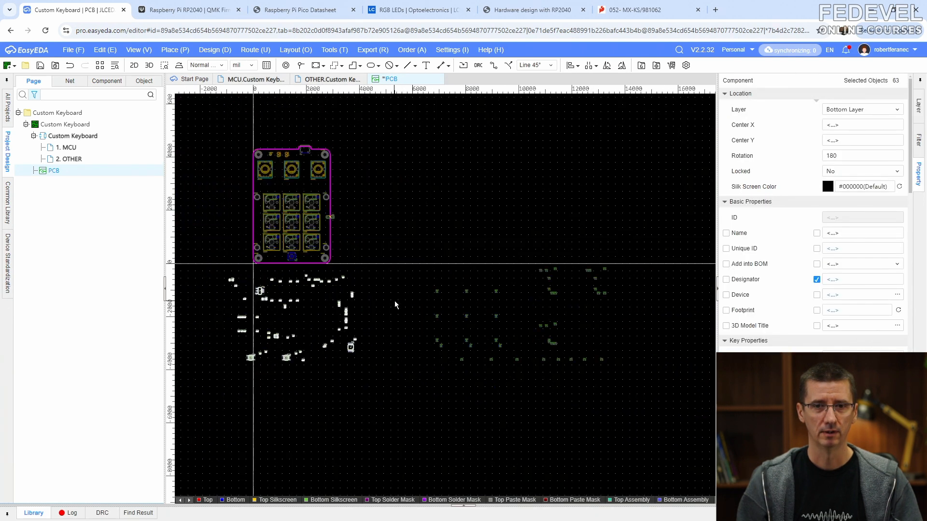
Move the middle group of unplaced components beside the board's upper right and the far-right group closer to the board's lower right corner.
left_click_drag(413, 277, 529, 385)
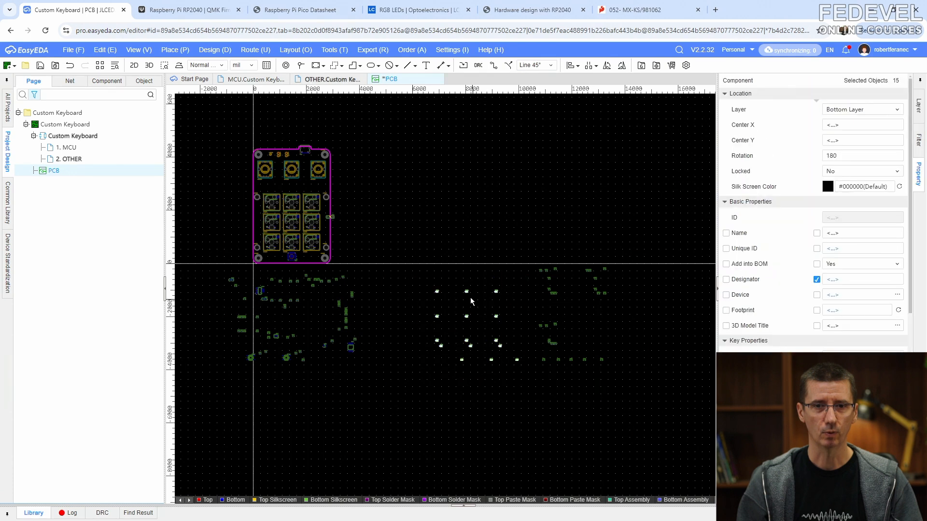
left_click_drag(467, 291, 380, 128)
left_click_drag(513, 250, 635, 396)
left_click_drag(552, 291, 385, 277)
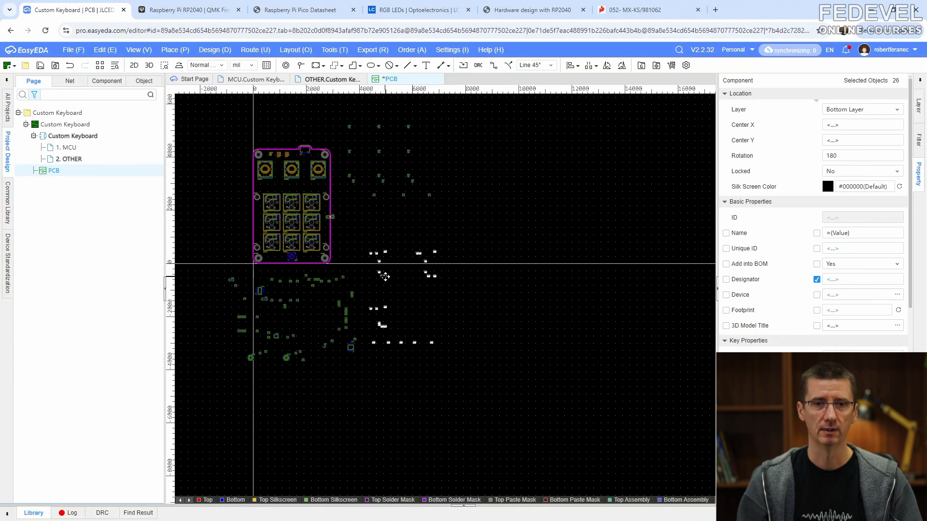
Move the upper-right group of unplaced components down so that it sits beside the board's upper half.
left_click_drag(343, 114, 409, 224)
Position the three-pin header J102 with its center at X 2670 mil and Y 1920 mil.
scroll(315, 213, "up", 6)
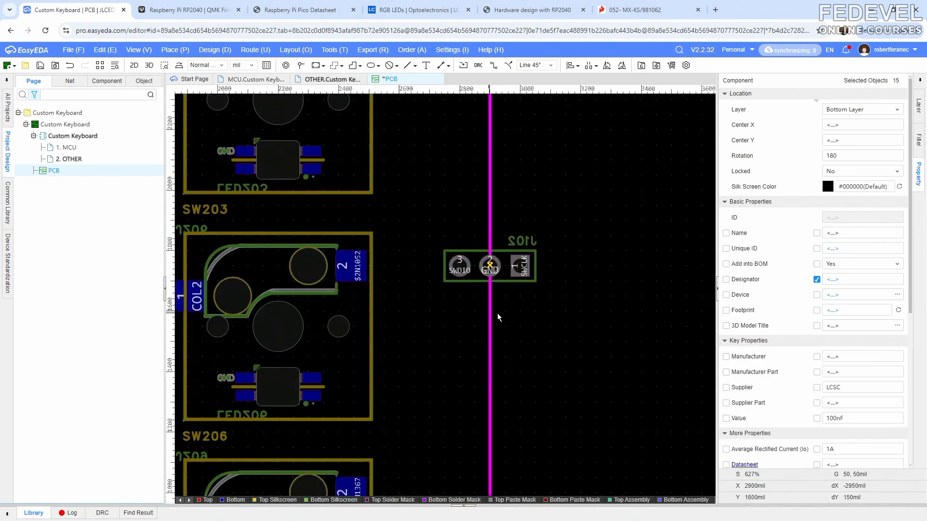
left_click(550, 304)
left_click(472, 258)
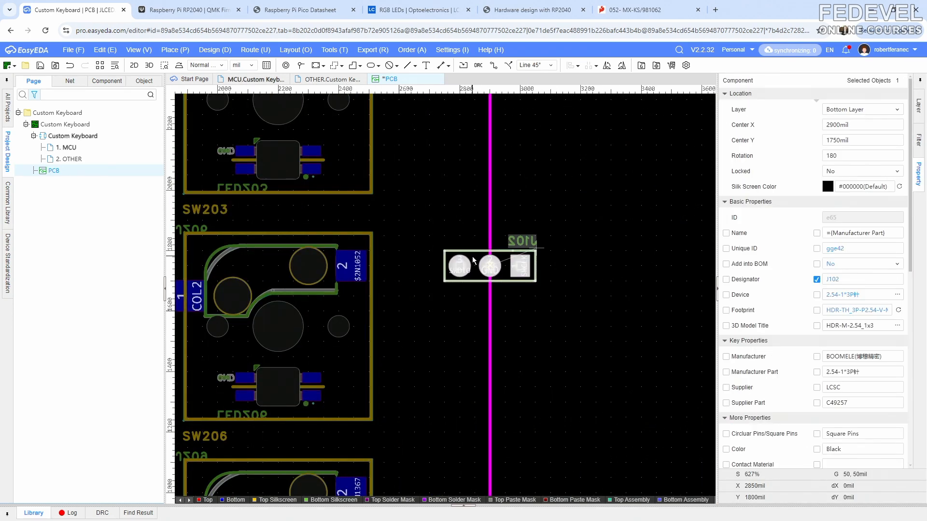
left_click(870, 126)
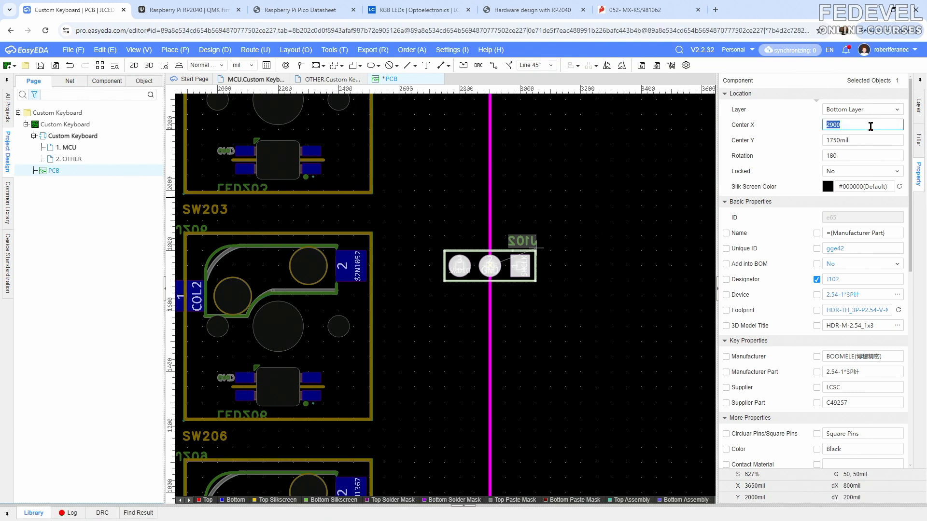
type("26")
key("Return")
left_click(872, 140)
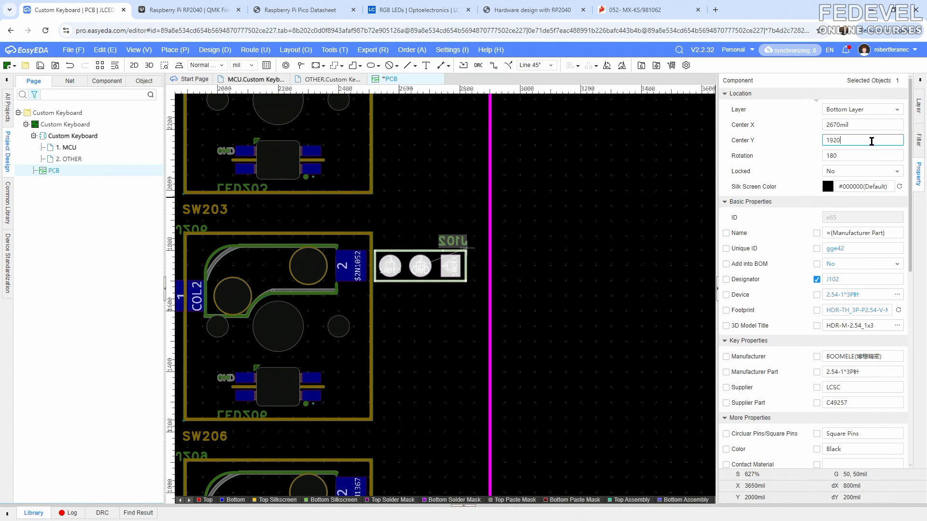
key("Return")
Set the rotation of header J102 to 90 degrees and lock it in place.
double_click(868, 157)
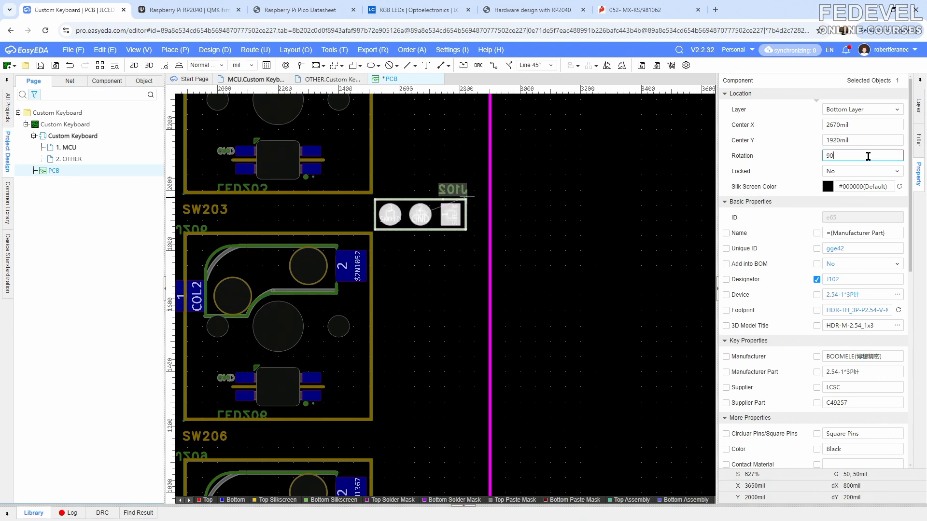
type("90")
key("Return")
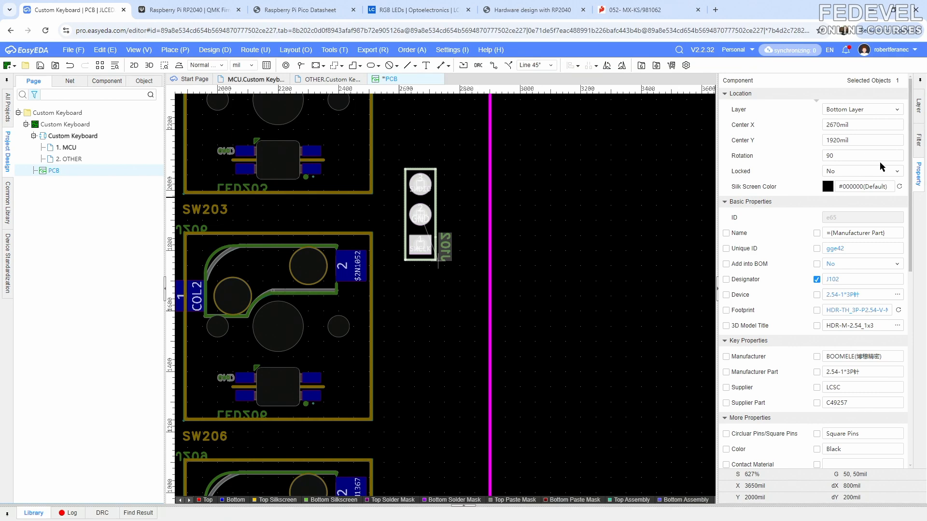
left_click(897, 171)
left_click(862, 186)
left_click(601, 226)
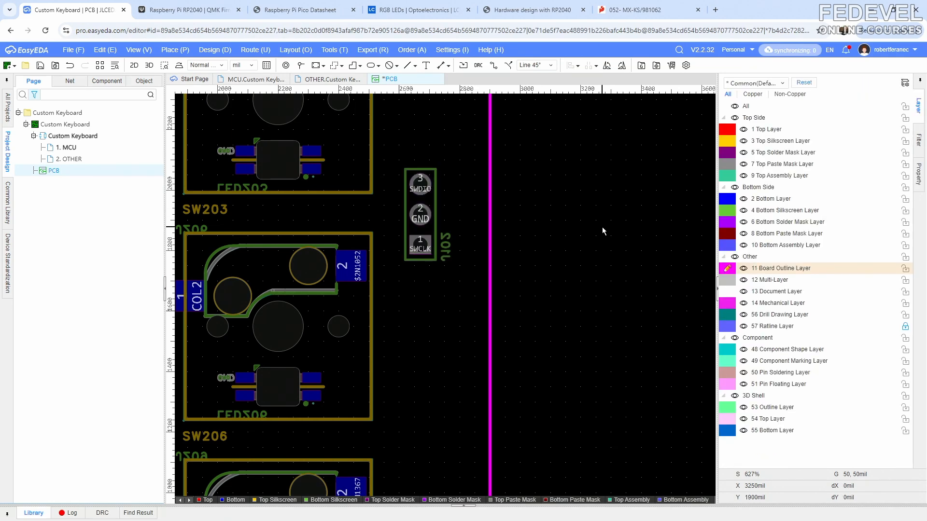
Bring the whole board and its surrounding components into view and save the PCB.
scroll(546, 240, "down", 2)
scroll(546, 240, "down", 1)
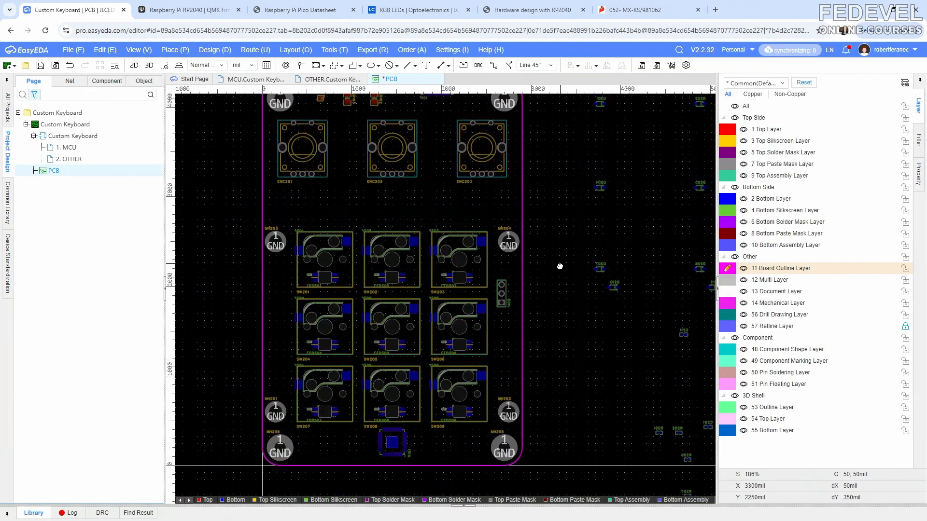
left_click(136, 50)
left_click(159, 130)
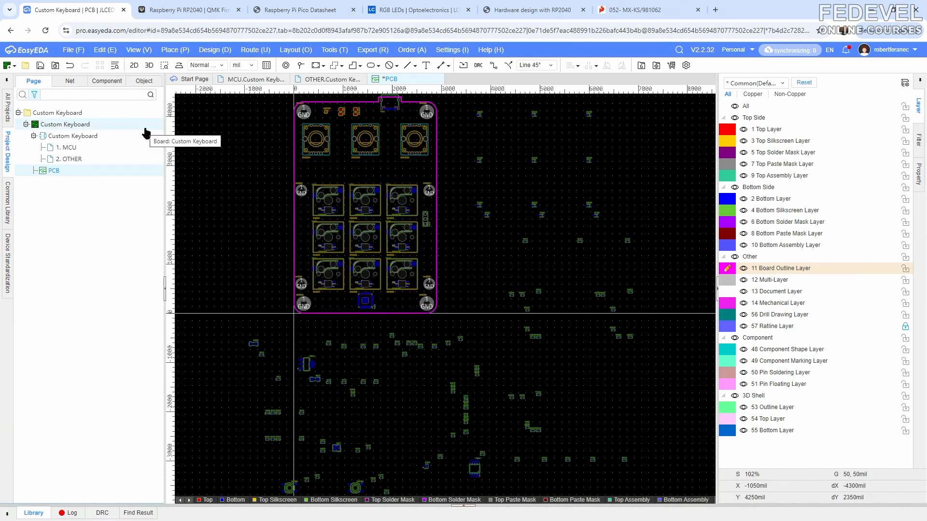
left_click(40, 68)
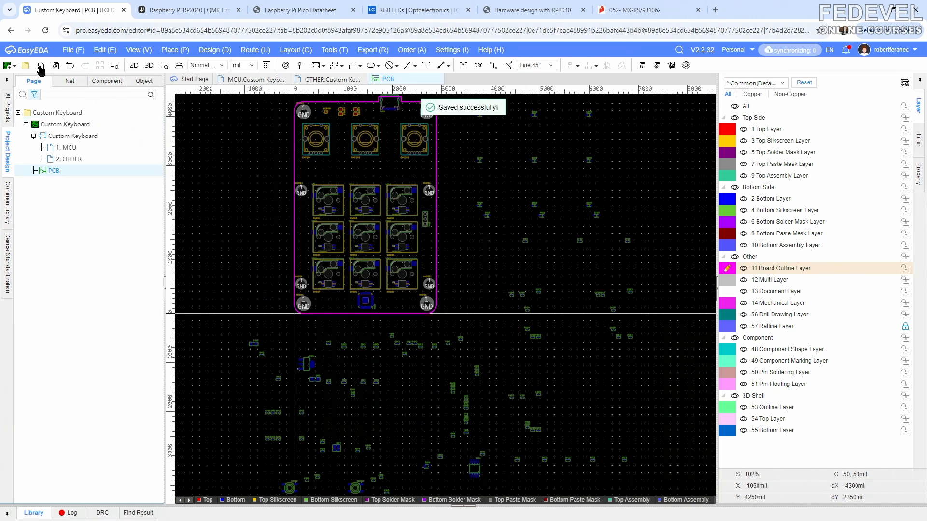
Change the Bottom layer's color to light blue #0099FF in the Layer Manager and apply it.
left_click(288, 51)
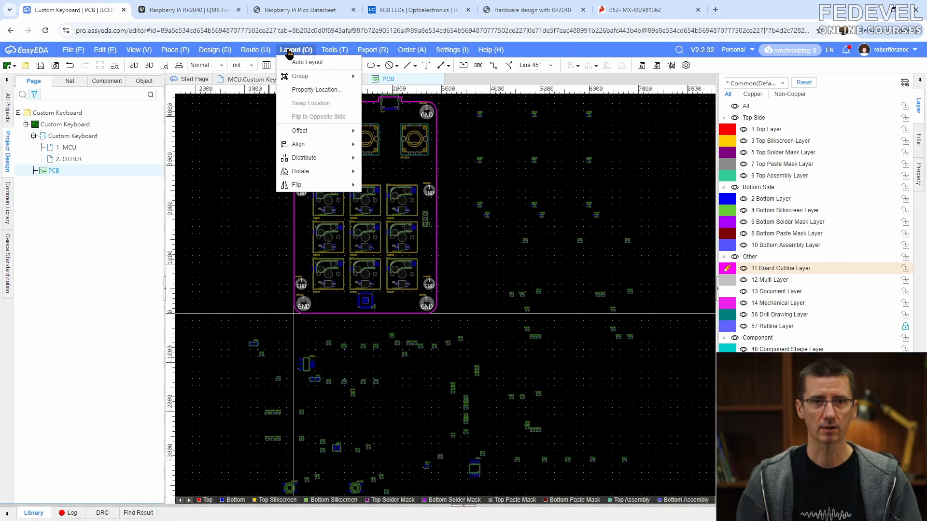
left_click(333, 50)
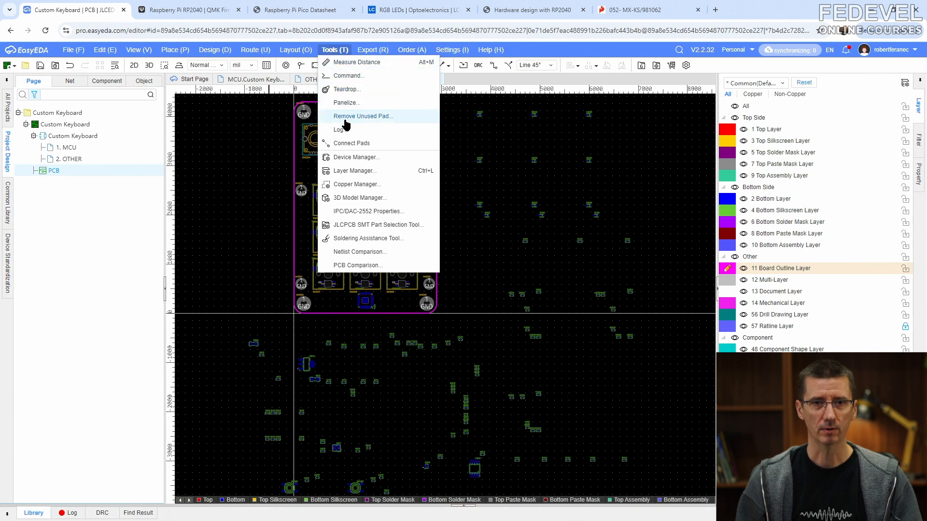
left_click(348, 172)
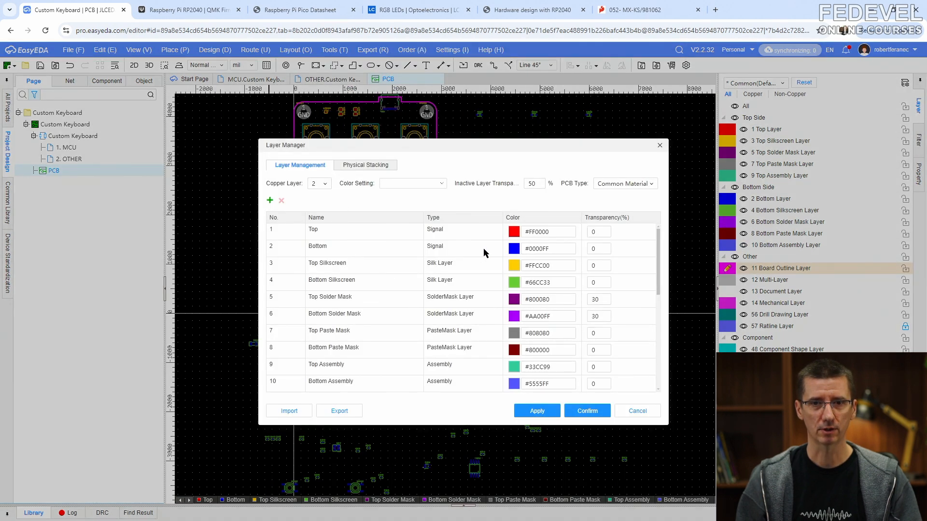
left_click(515, 250)
left_click(546, 304)
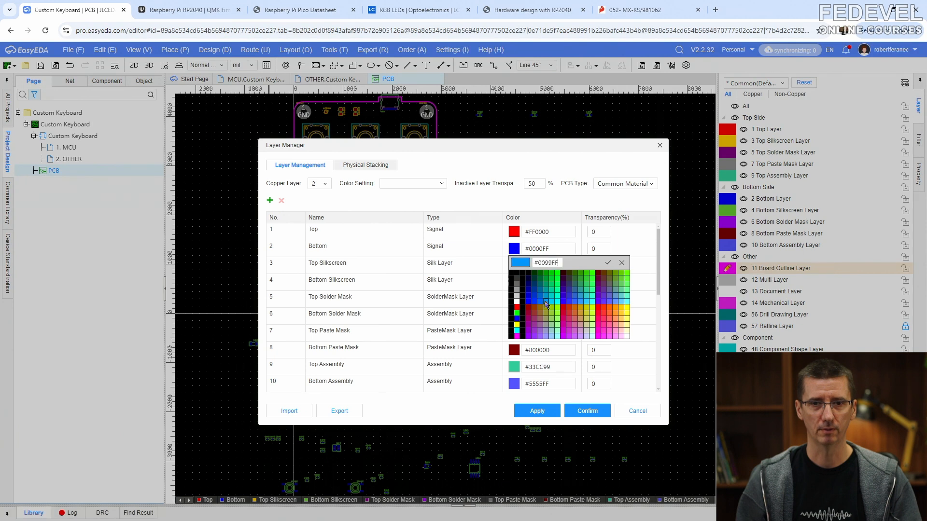
left_click(548, 305)
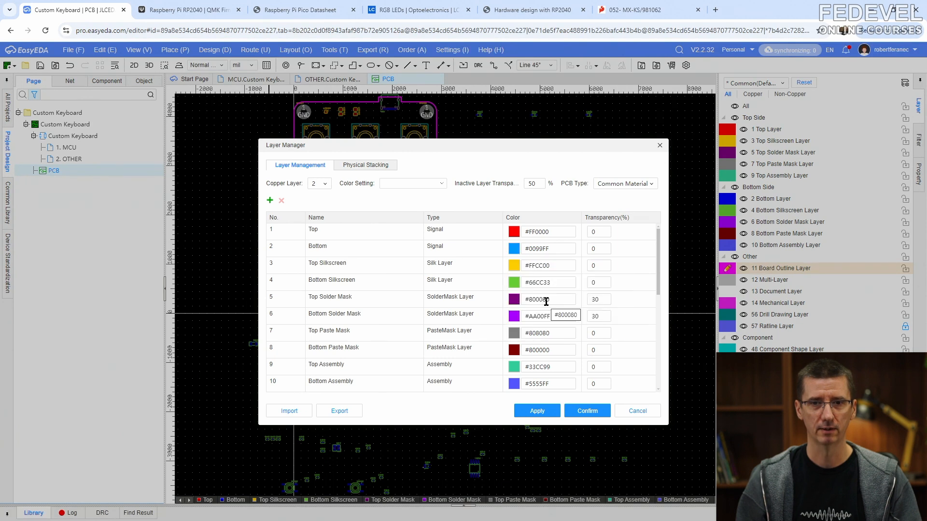
left_click(543, 413)
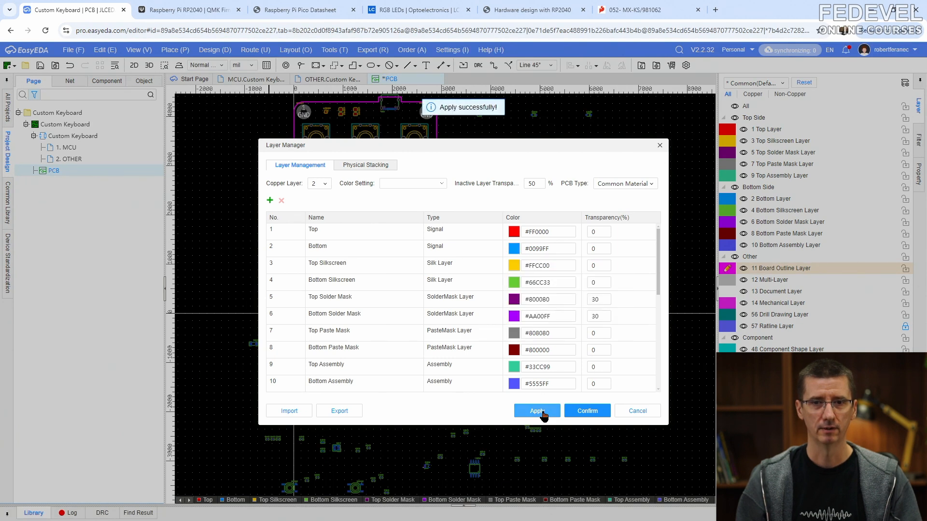
left_click(583, 412)
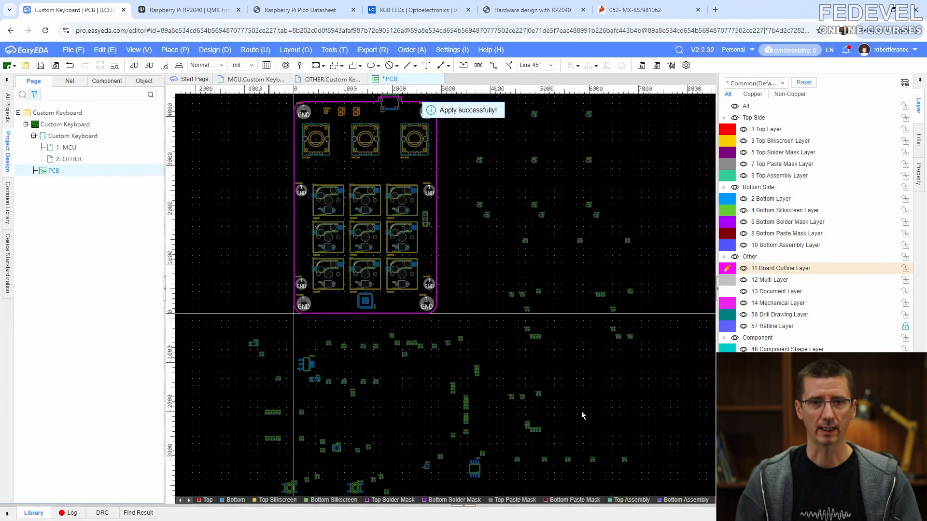
Expand the PCB's list of nets and color the +3V3 net magenta #FF00FF.
left_click(69, 82)
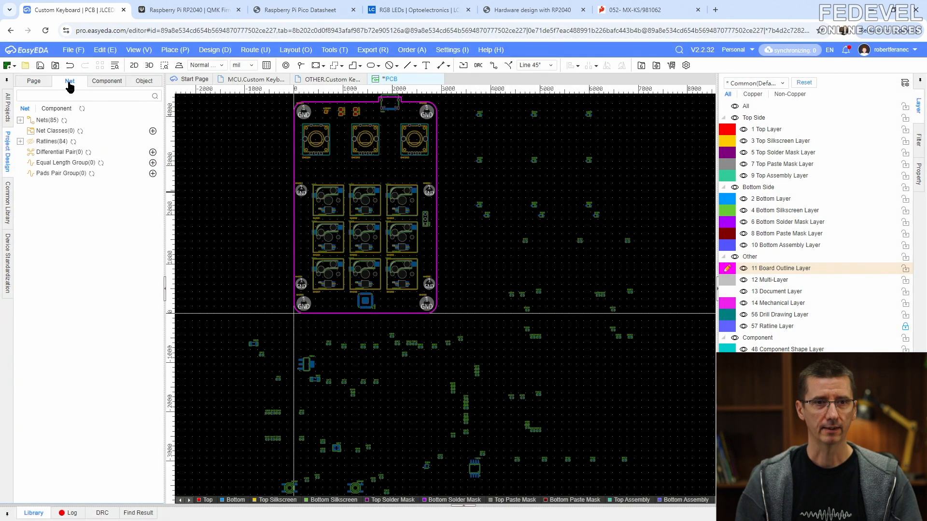
left_click(20, 121)
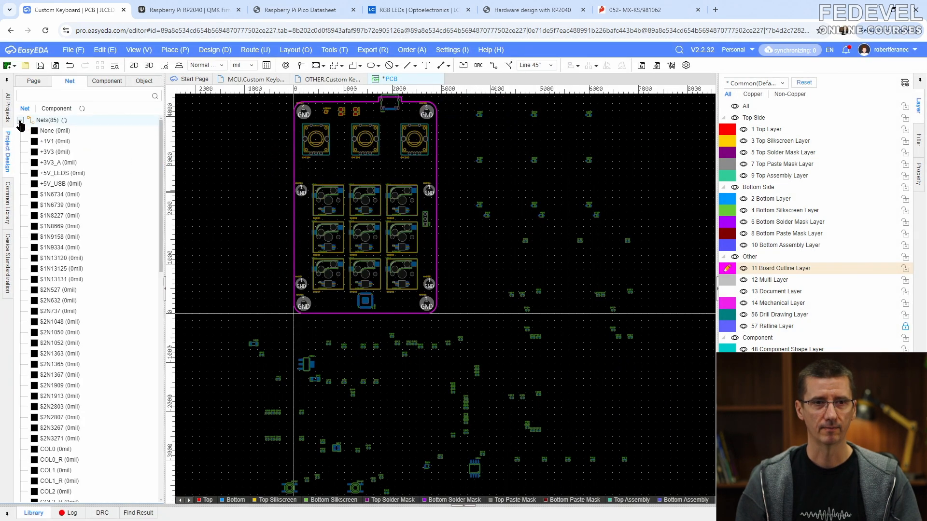
left_click(33, 153)
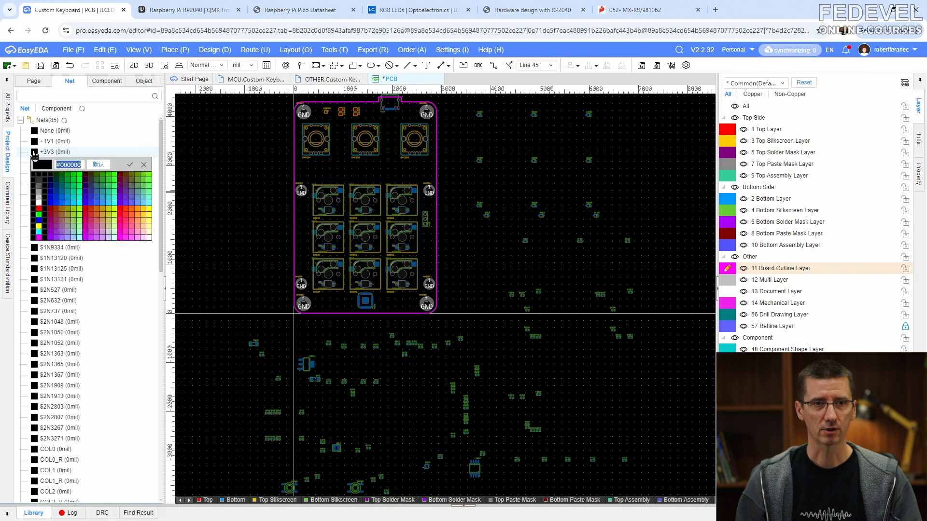
left_click(39, 237)
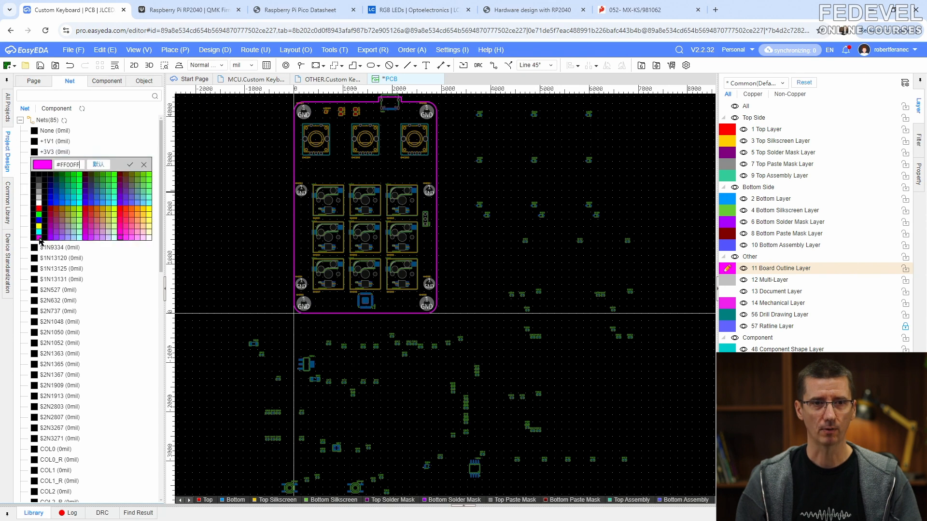
key("Return")
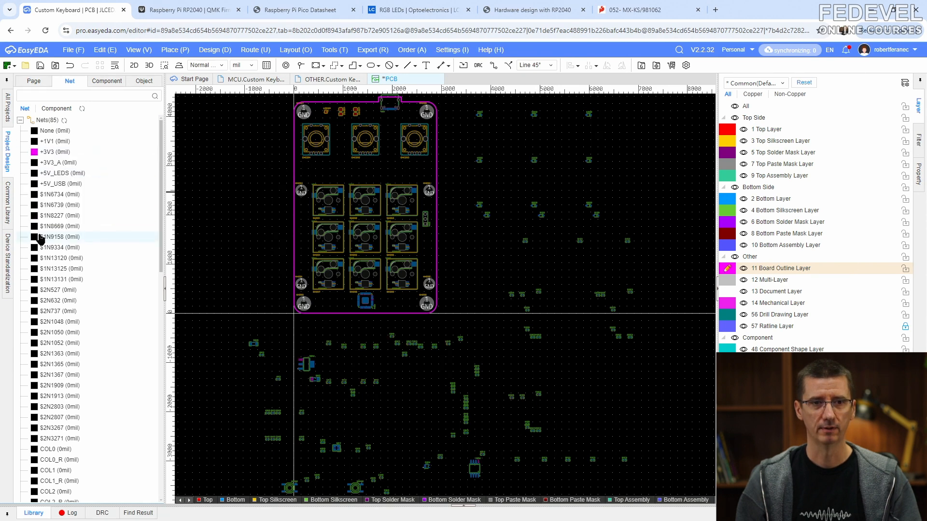
Color the +5V_LEDS net orange.
left_click(34, 174)
left_click(133, 235)
key("Return")
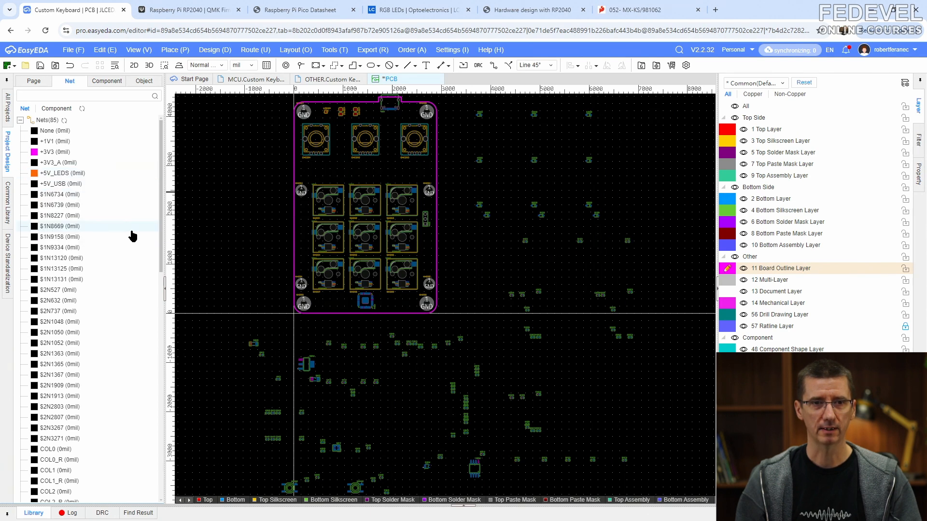
Color the GND net blue #0000FF.
scroll(133, 236, "down", 2)
scroll(132, 236, "down", 6)
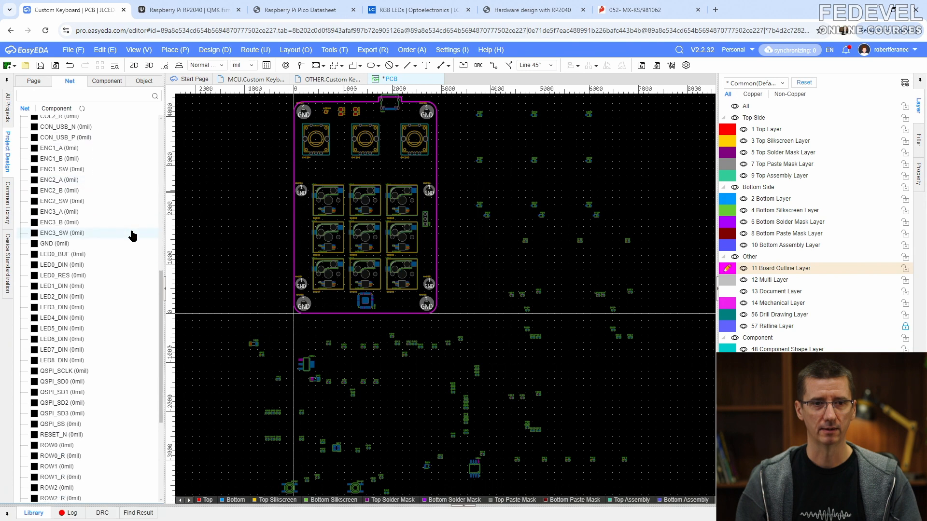
left_click(34, 244)
left_click(39, 312)
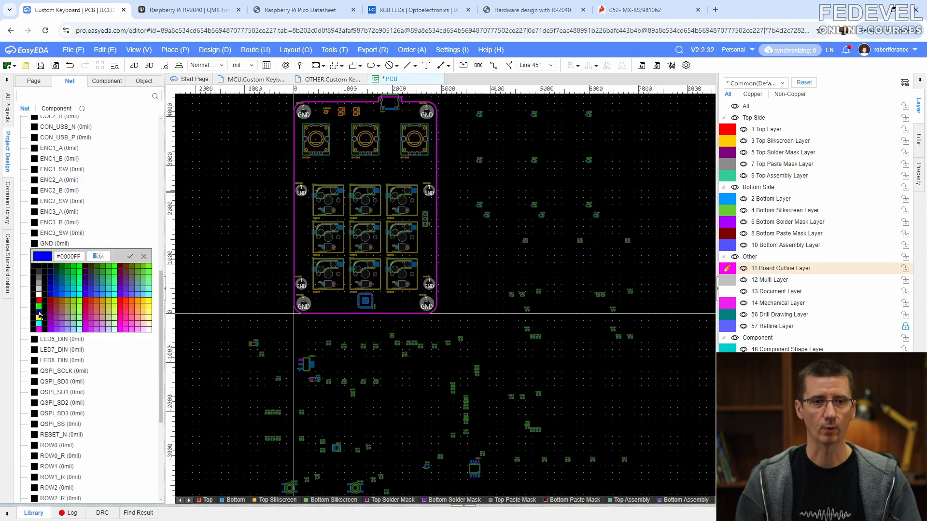
left_click(39, 313)
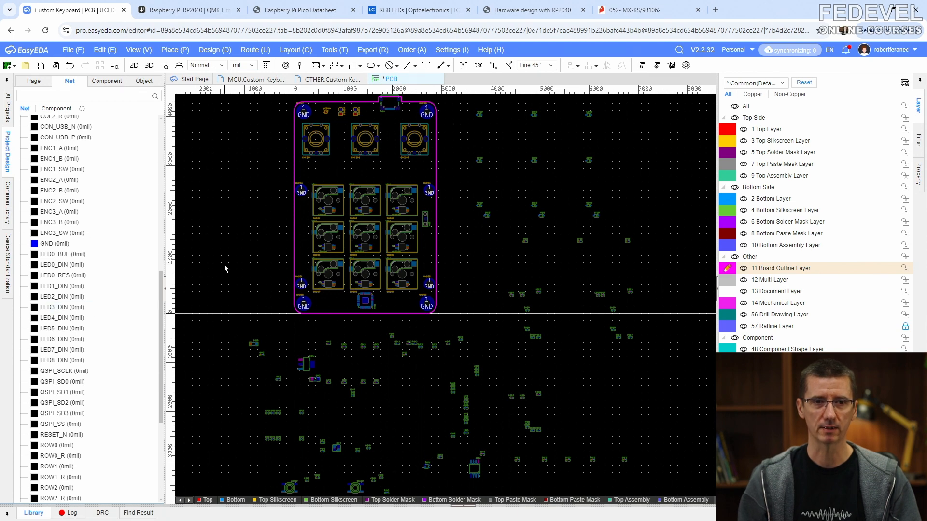
Examine the net colors on the LED pads, the RP2040 pads and the unplaced capacitors below the board.
scroll(320, 280, "up", 10)
right_click_drag(474, 233, 463, 309)
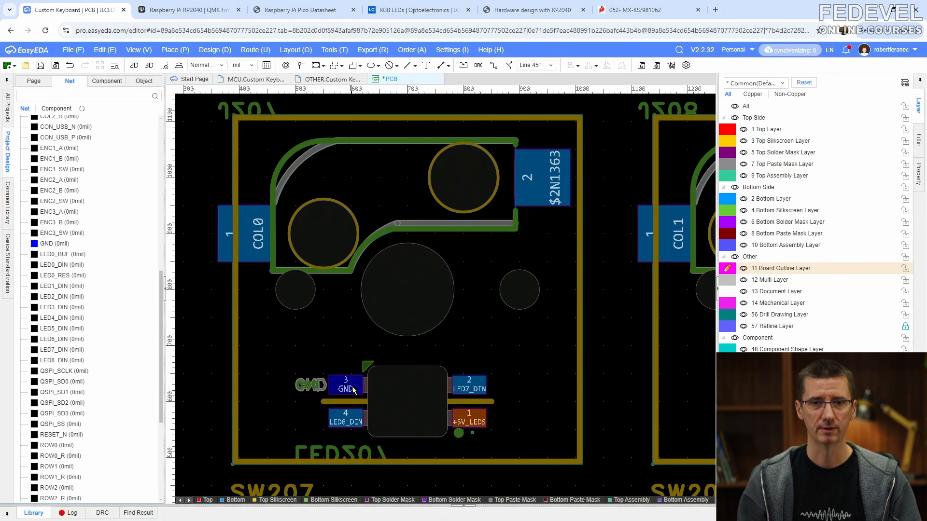
scroll(441, 253, "down", 2)
right_click_drag(513, 401, 348, 348)
scroll(441, 322, "up", 3)
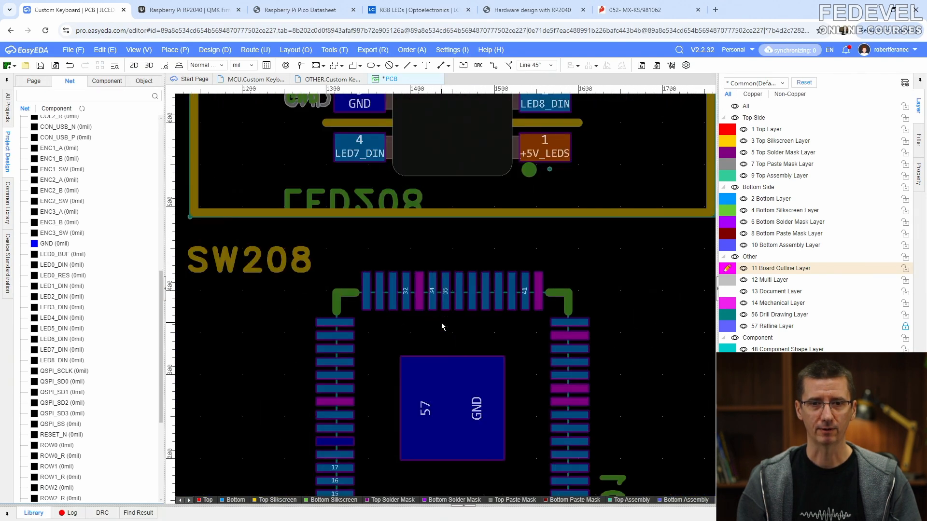
left_click(36, 84)
scroll(374, 228, "down", 4)
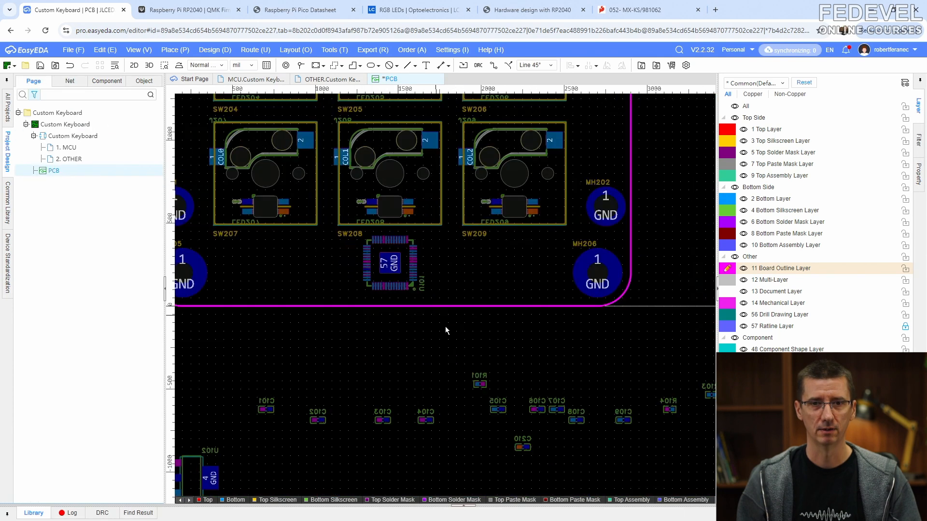
right_click_drag(511, 417, 448, 298)
scroll(519, 298, "up", 3)
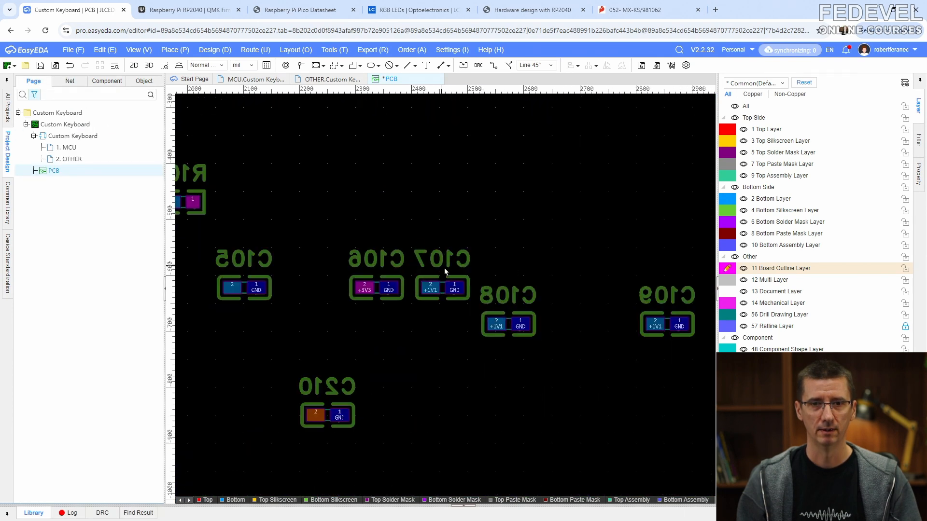
Select all components on the PCB and hide their designators.
scroll(441, 269, "down", 5)
left_click_drag(388, 166, 535, 323)
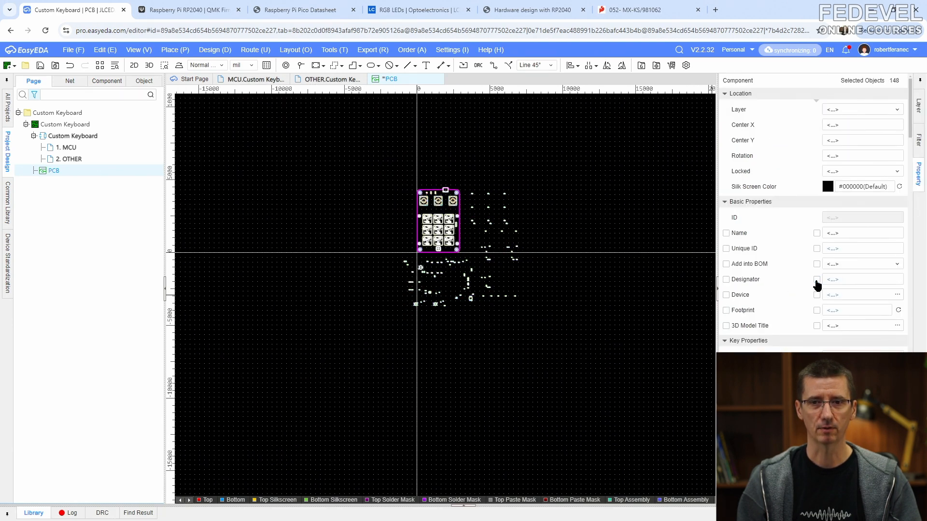
scroll(461, 274, "up", 5)
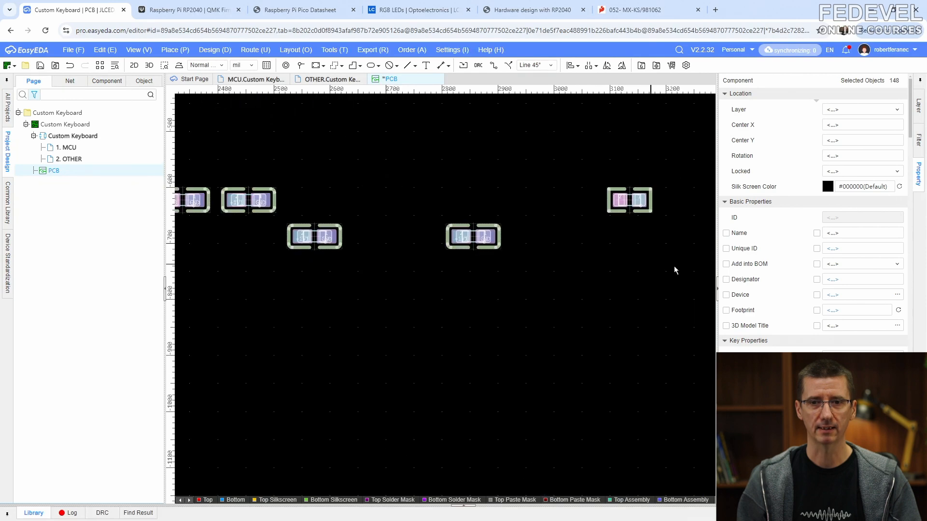
left_click(817, 280)
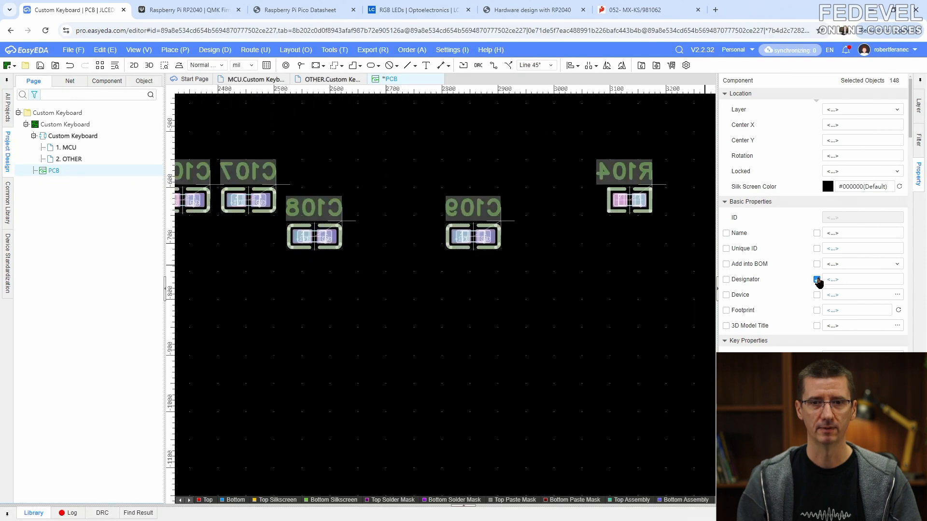
left_click(817, 280)
left_click(479, 294)
Make the Top Layer the active layer.
scroll(505, 311, "down", 5)
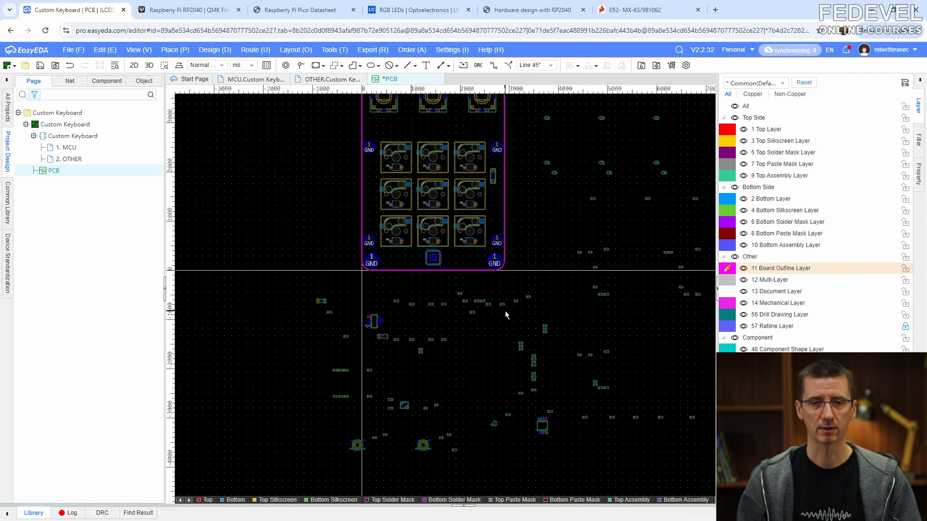
left_click(730, 134)
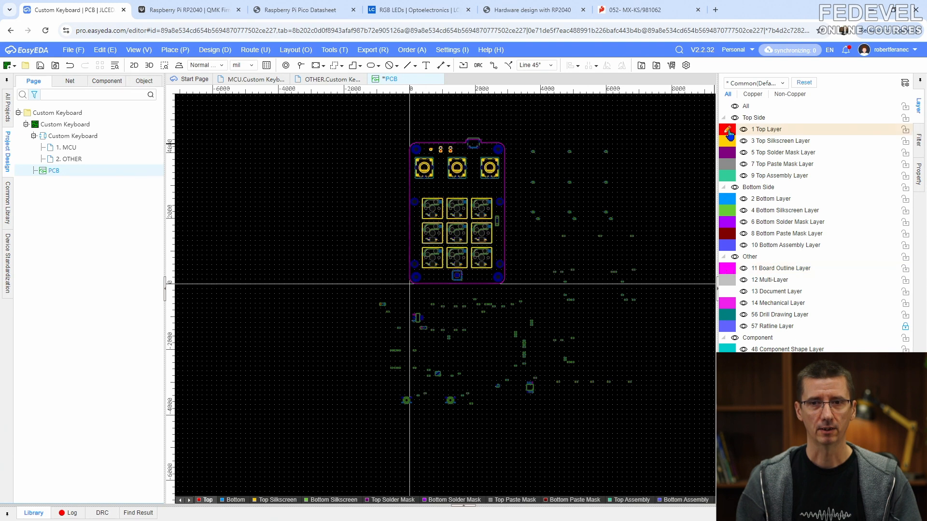
Make the Bottom Layer the active layer and save the PCB.
left_click(727, 204)
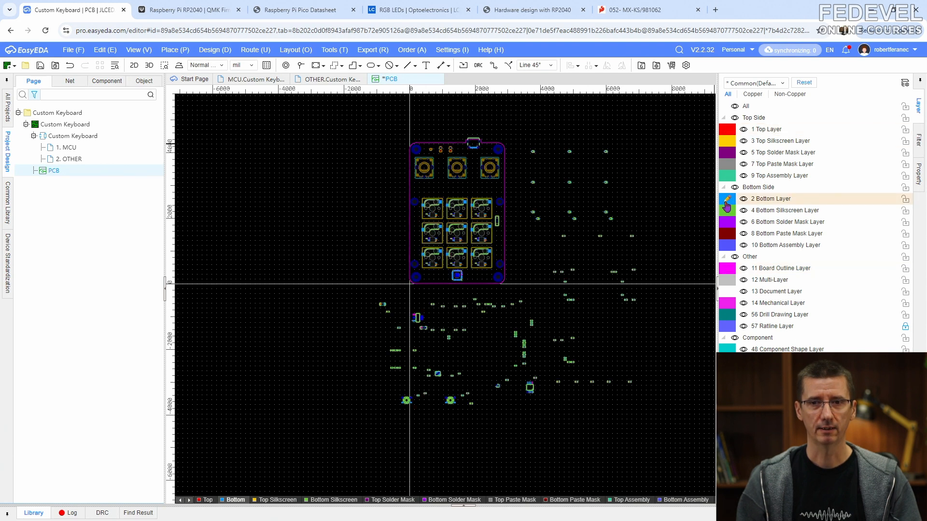
left_click(140, 50)
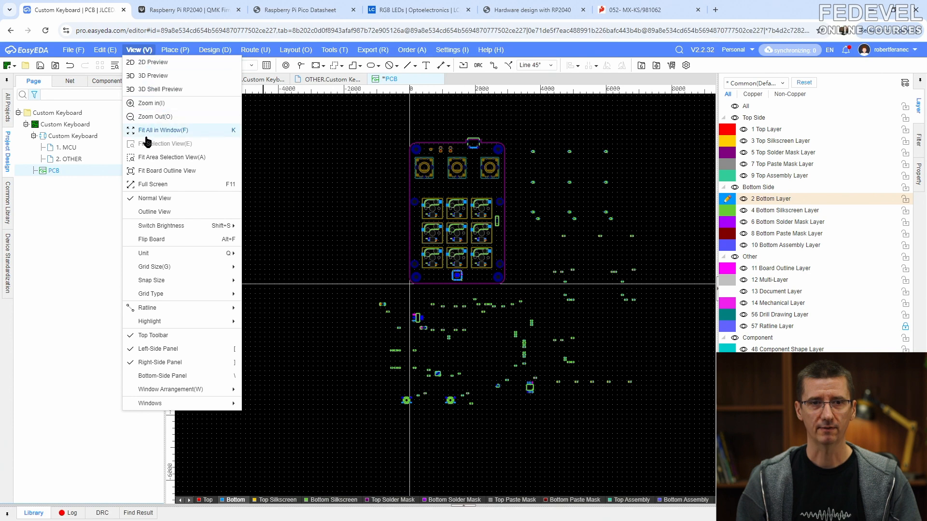
left_click(148, 171)
left_click(40, 67)
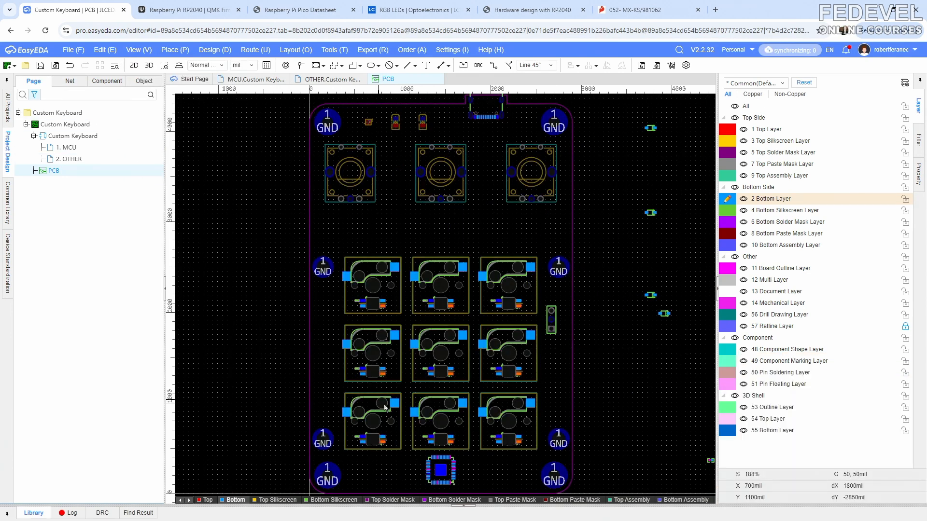
Transfer capacitor C116 from the MCU schematic to the PCB and place it beside the RP2040's pin 1 corner at X 1850, Y 100 mil.
left_click(255, 79)
scroll(390, 202, "up", 6)
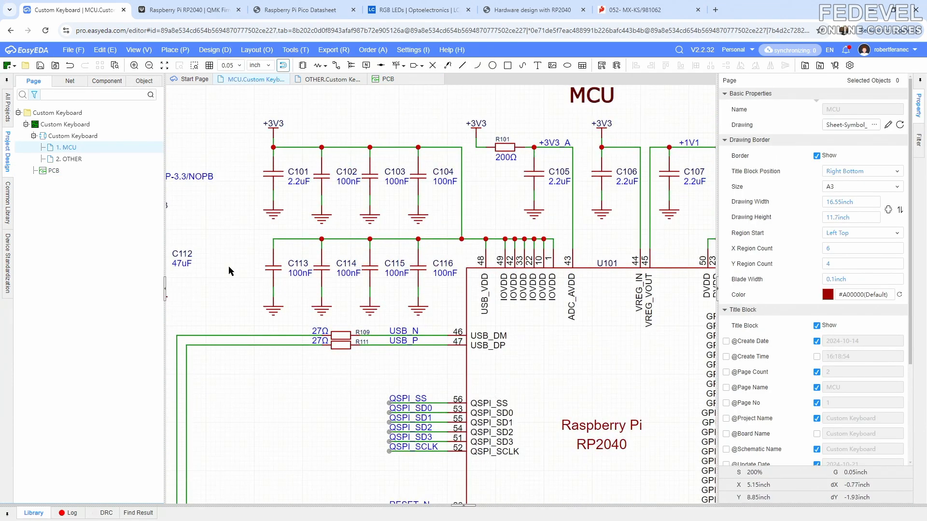
left_click(419, 271)
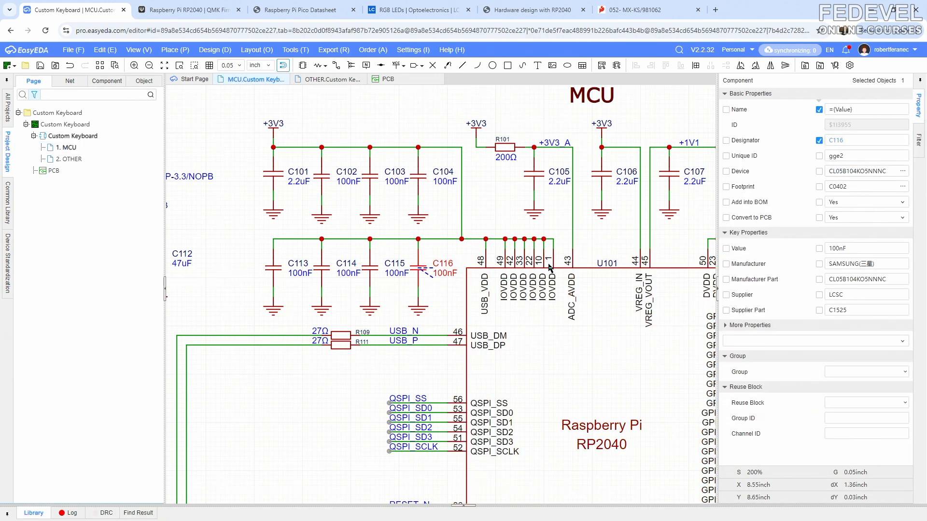
right_click(418, 271)
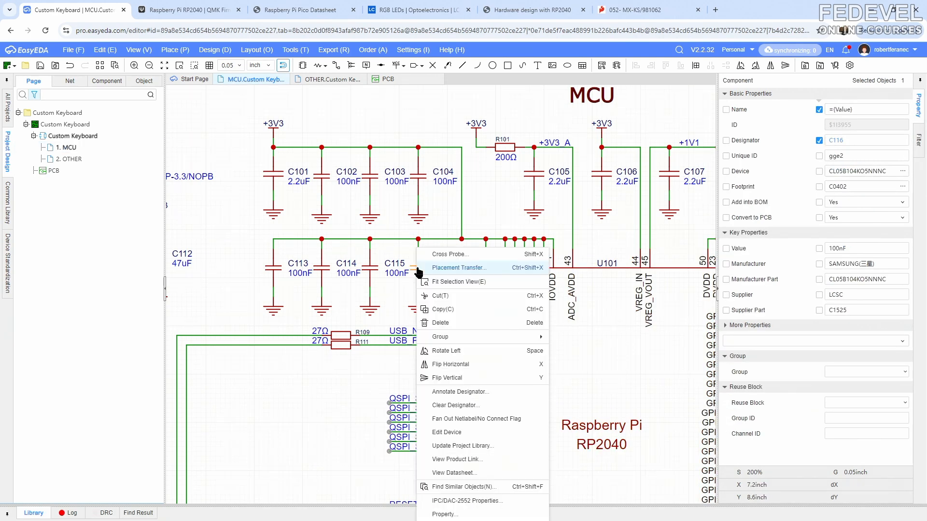
left_click(478, 270)
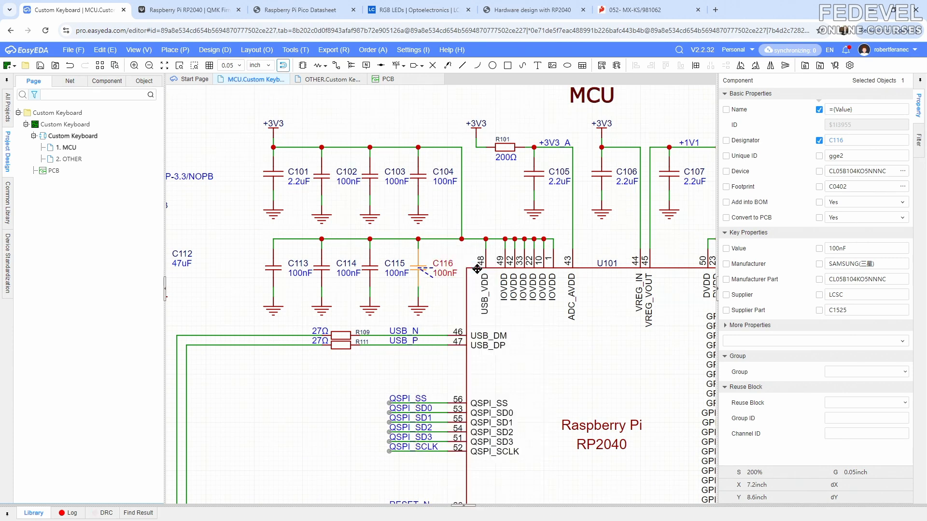
scroll(457, 217, "up", 10)
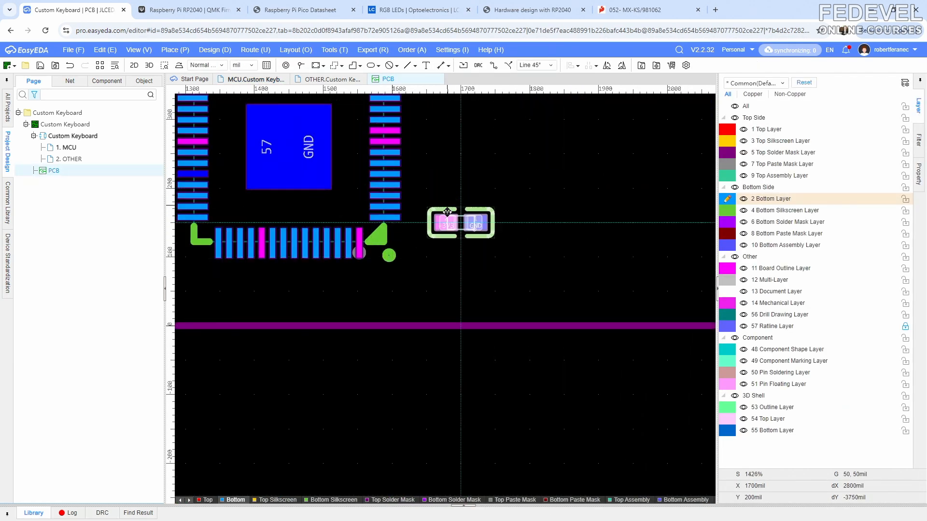
left_click(549, 256)
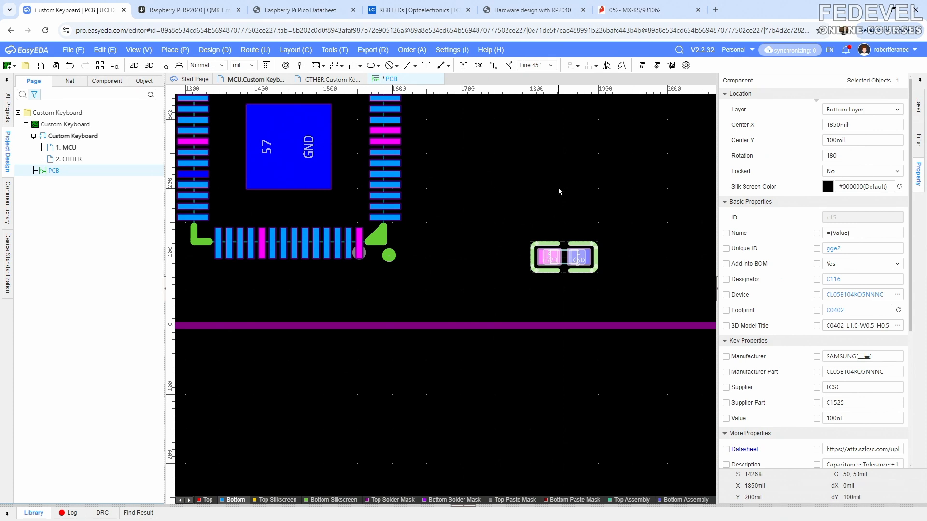
left_click(628, 203)
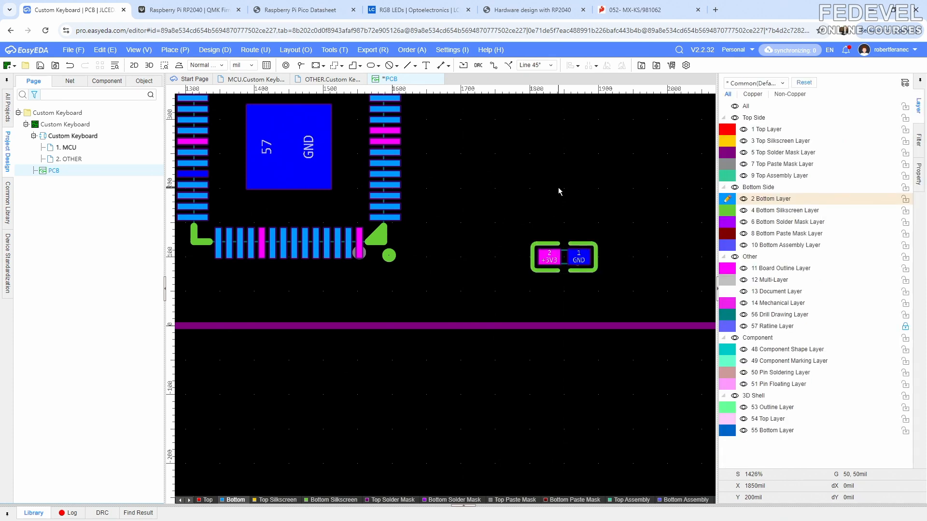
Set the PCB grid size to 10 mil.
left_click(918, 183)
left_click(881, 168)
type("1")
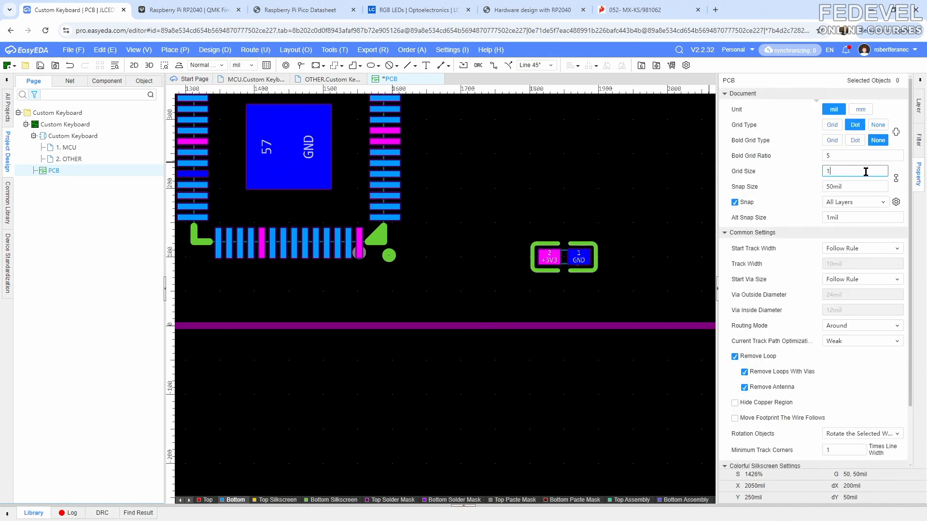
type("0")
key("Return")
Move capacitor C116 closer to the RP2040's +3V3 pin 1, centering it at X 1670, Y 90 mil.
scroll(430, 229, "up", 3)
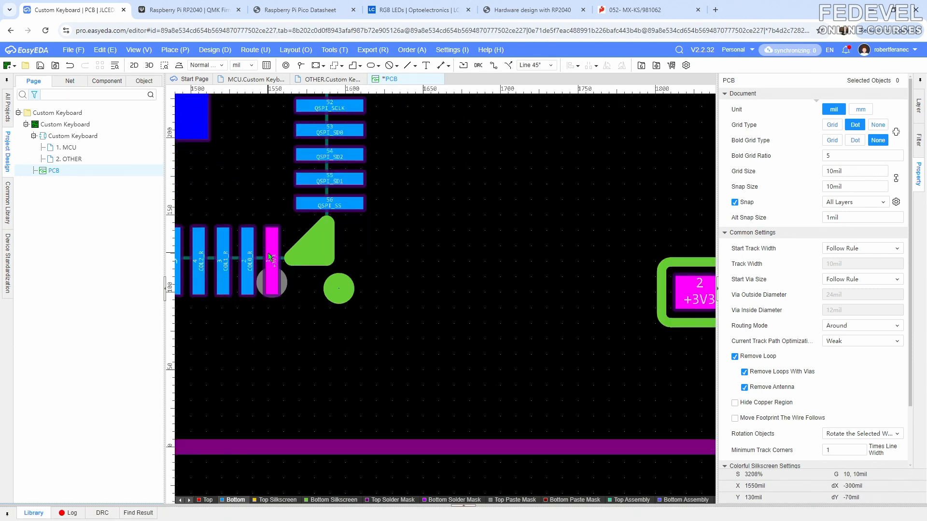
scroll(270, 258, "down", 1)
left_click(578, 282)
left_click_drag(578, 279, 413, 279)
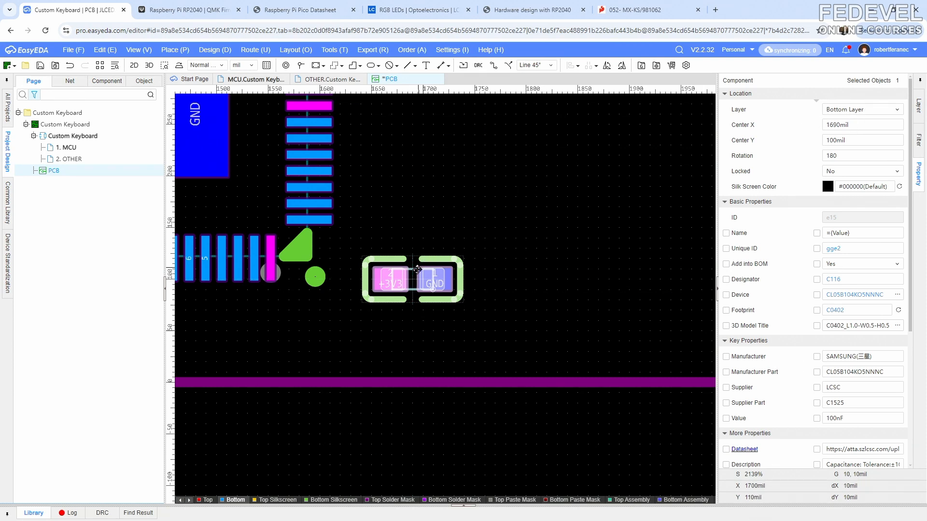
left_click_drag(413, 280, 393, 293)
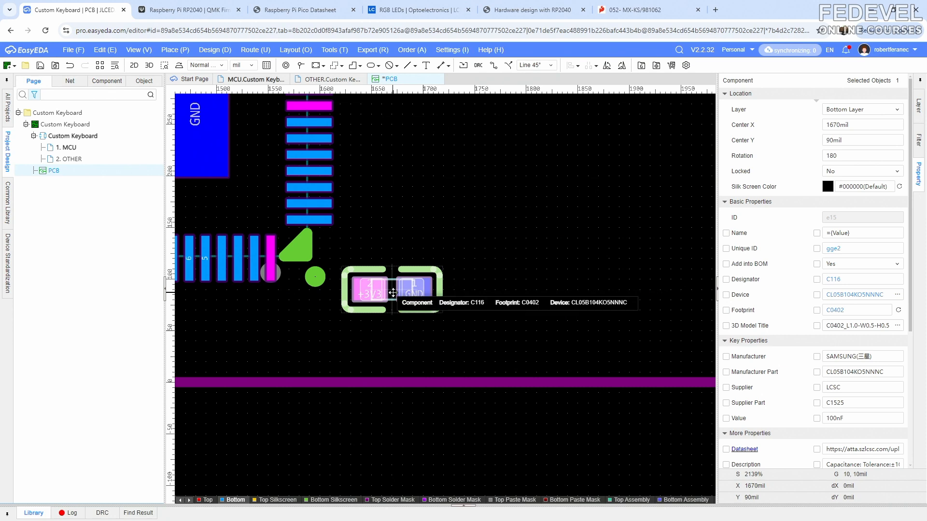
left_click(390, 226)
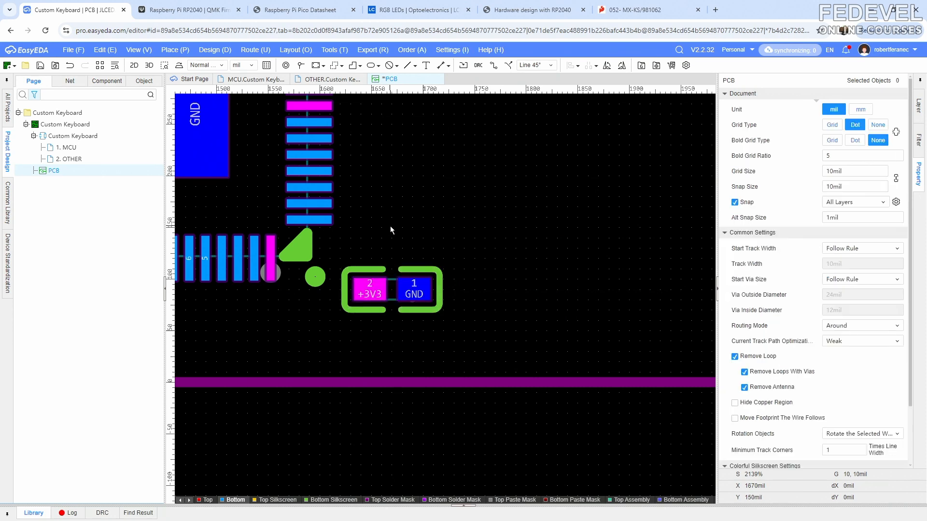
Transfer capacitor C115 from the MCU schematic and place it below the RP2040's +3V3 pin 10 at X 1450, Y 60 mil.
left_click(267, 80)
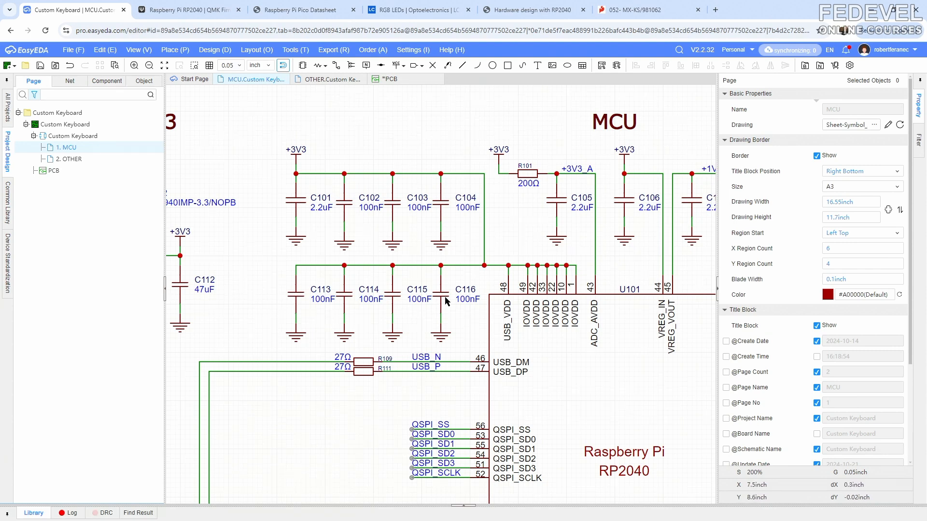
left_click(391, 300)
right_click(391, 300)
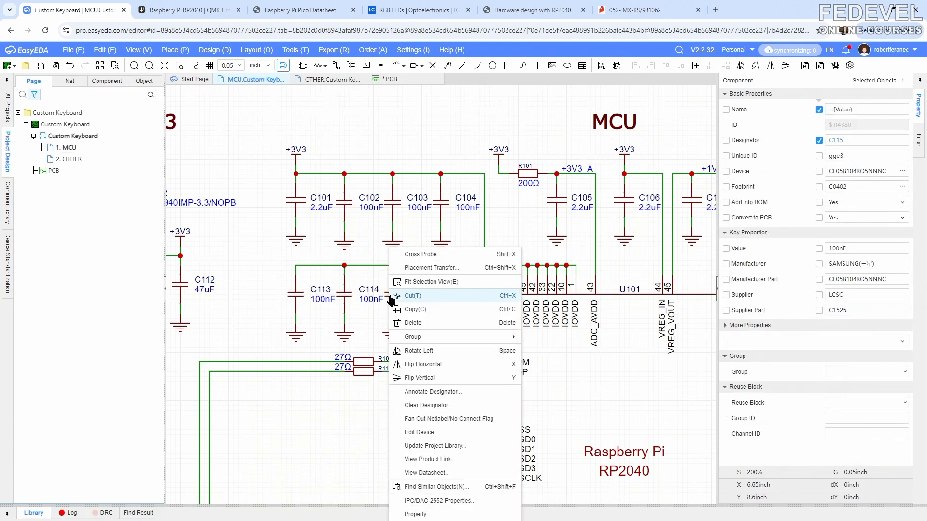
left_click(419, 273)
scroll(486, 244, "down", 7)
right_click_drag(428, 186, 616, 502)
scroll(518, 266, "up", 9)
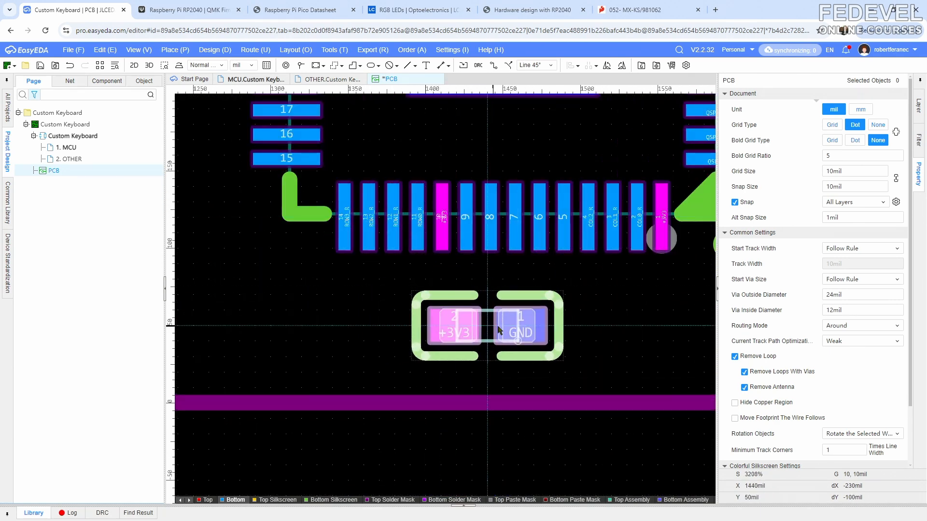
left_click(509, 320)
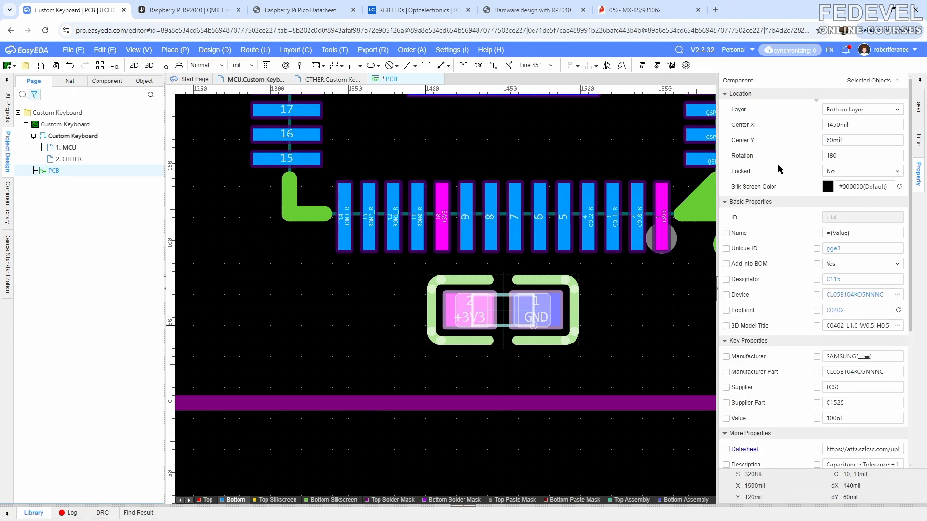
left_click(370, 308)
Transfer capacitor C114 from the schematic, rotate it 180 degrees and place it left of the RP2040 at X 1140, Y 260 mil.
left_click(254, 79)
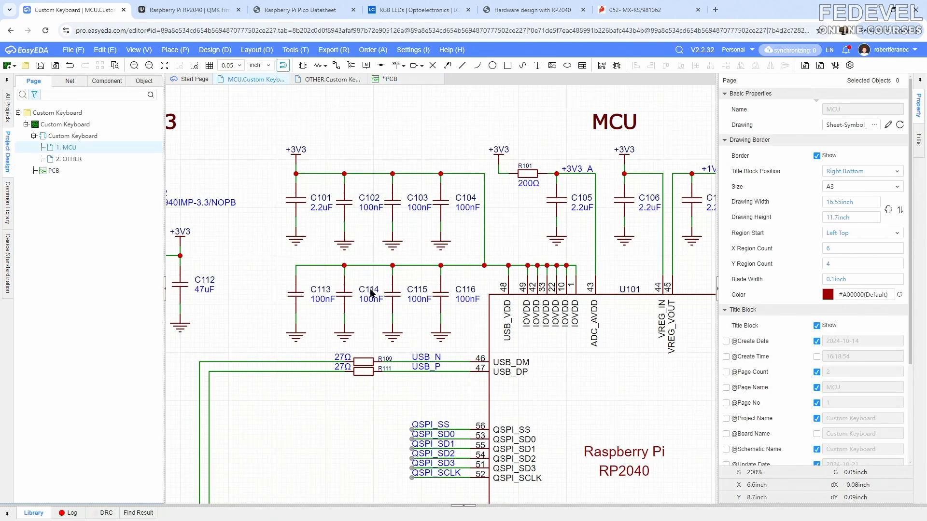
left_click(346, 297)
right_click(346, 297)
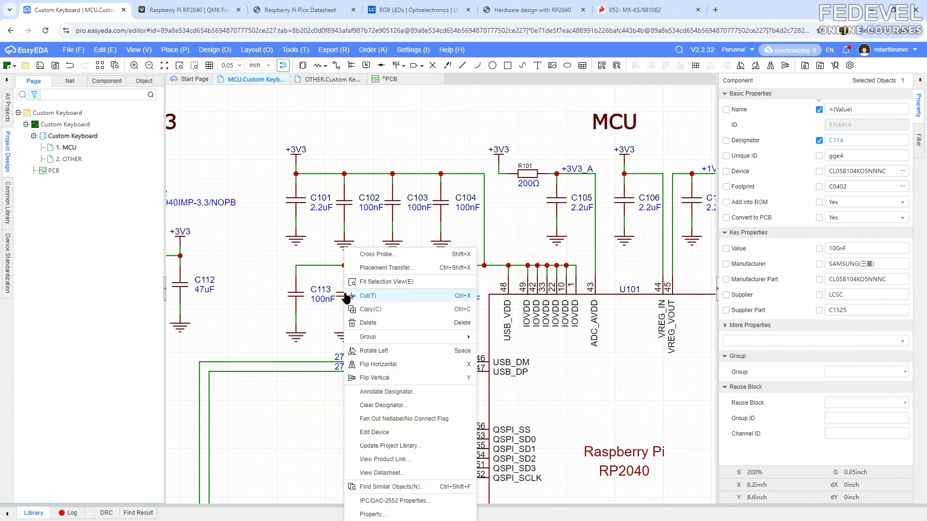
left_click(393, 266)
scroll(461, 303, "down", 8)
scroll(474, 204, "up", 2)
scroll(476, 204, "up", 9)
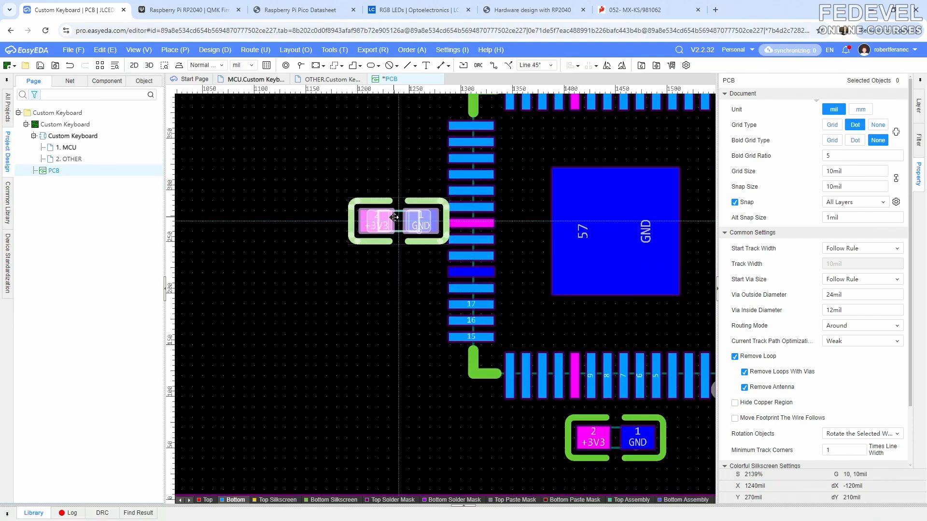
key("space")
key("space")
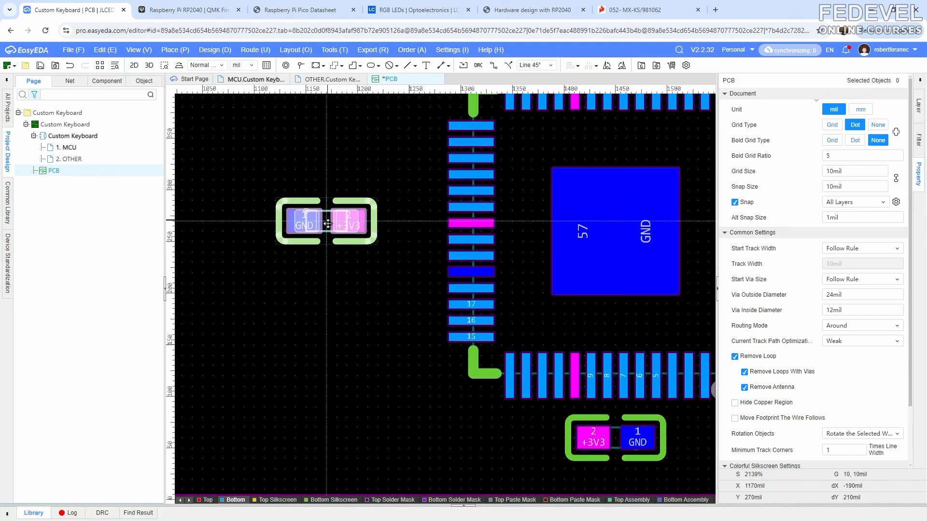
left_click(296, 232)
left_click(311, 288)
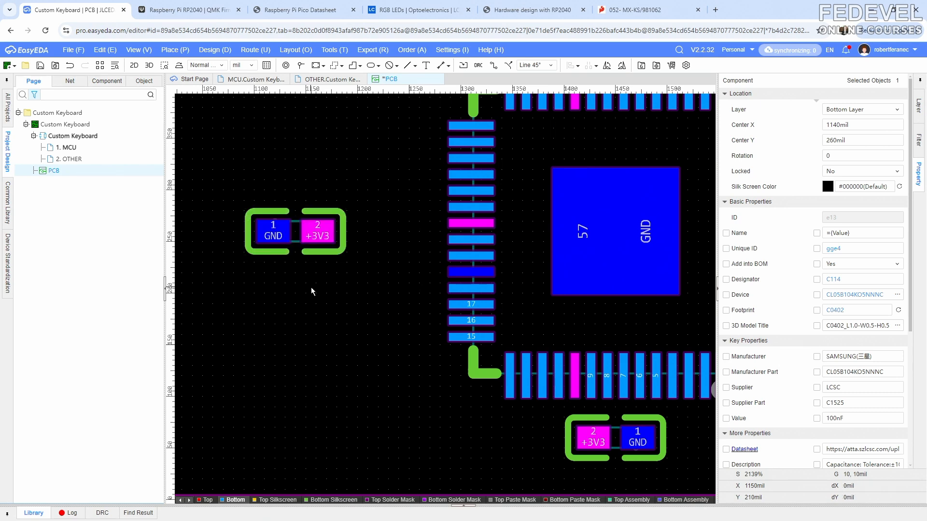
Transfer capacitor C113 from the schematic, rotate it 180 degrees and place it above the RP2040's upper-left corner at X 1270, Y 510 mil.
scroll(325, 298, "down", 5)
left_click(256, 80)
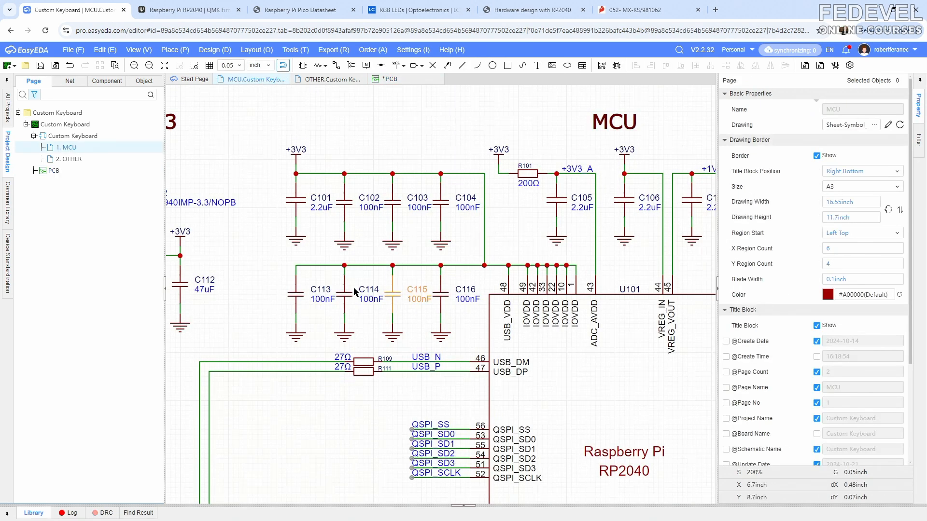
left_click(298, 295)
right_click(299, 296)
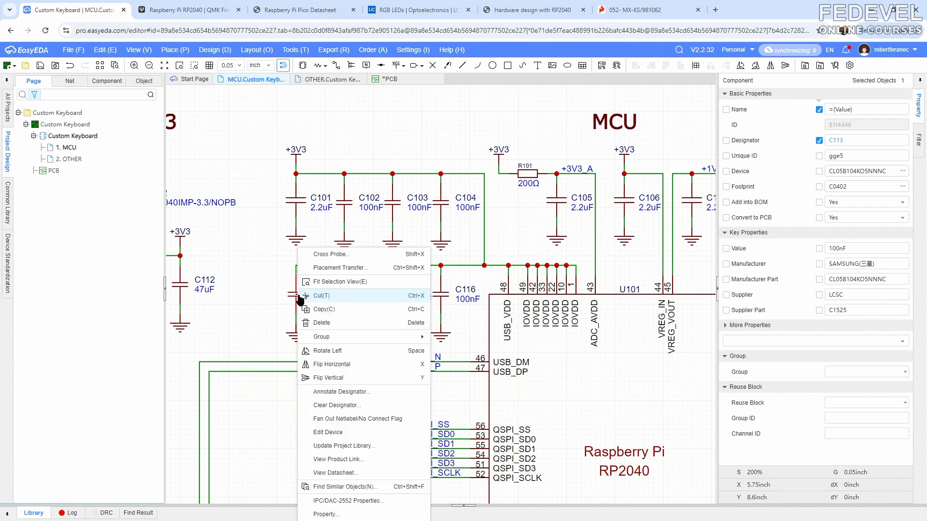
left_click(334, 268)
scroll(448, 295, "down", 4)
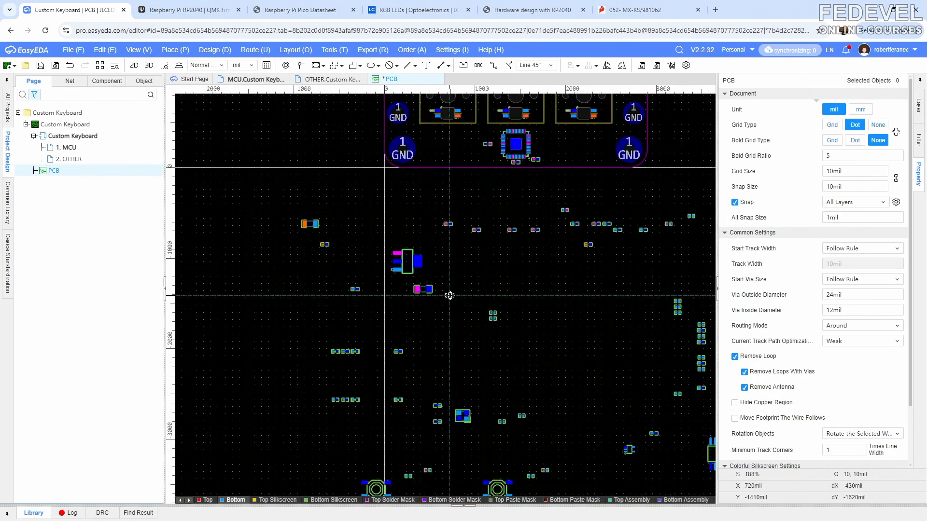
scroll(511, 119, "up", 6)
scroll(504, 273, "up", 2)
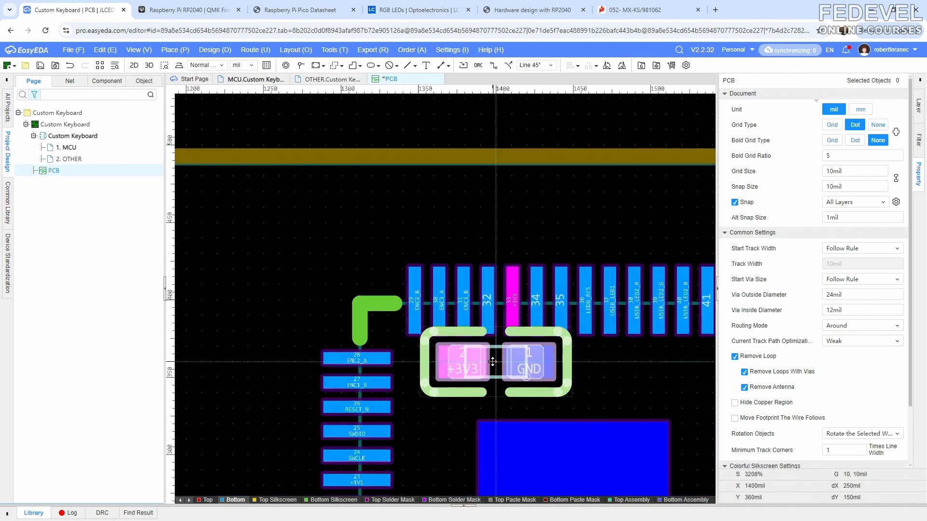
scroll(497, 353, "down", 2)
key("space")
key("space")
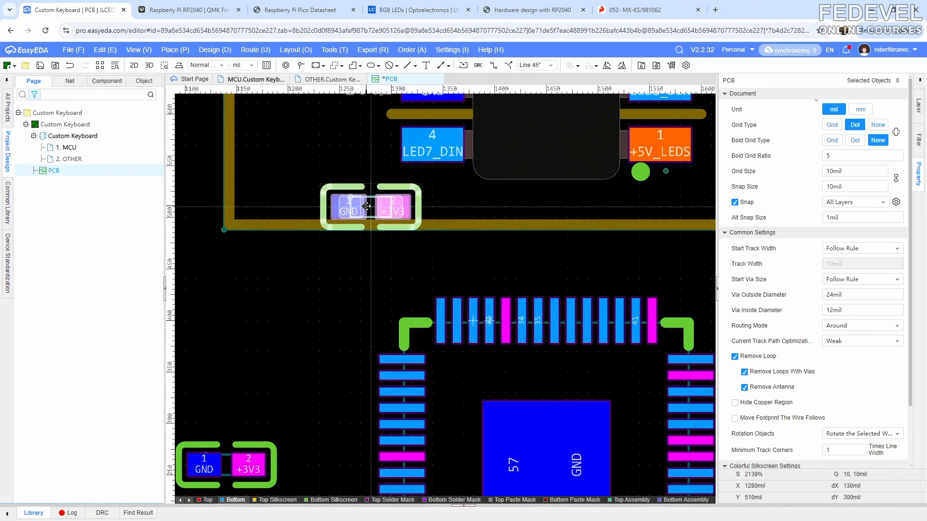
left_click(363, 205)
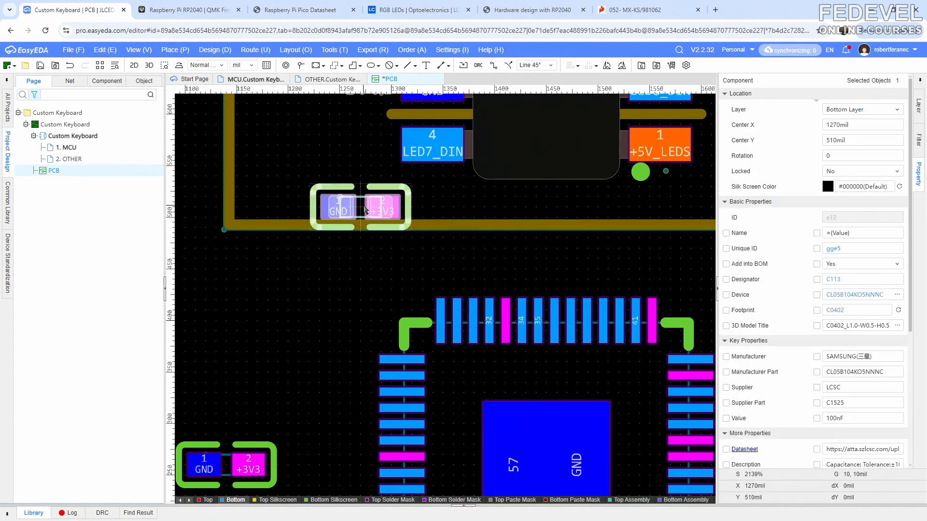
left_click(337, 309)
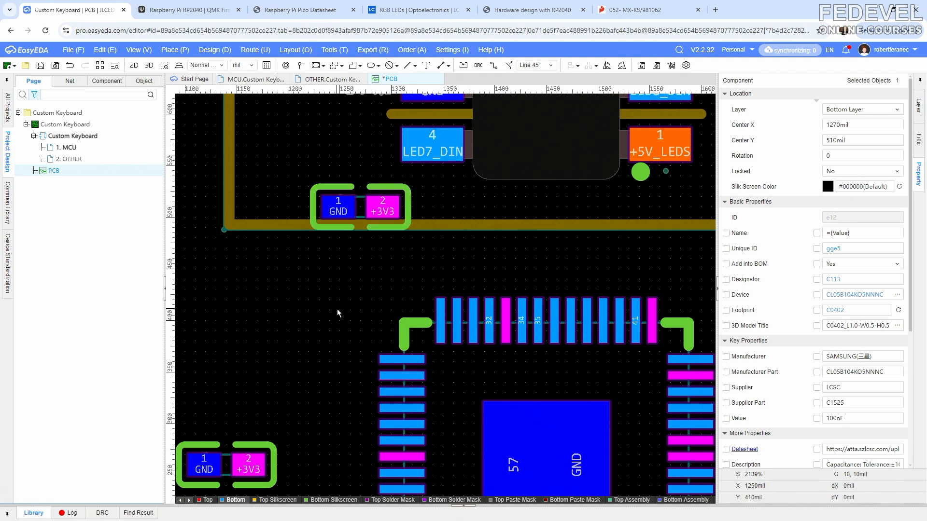
Transfer capacitor C104 from the MCU schematic to the PCB, rotated to 270°, near the RP2040's upper-right corner at about X 1620, Y 470 mil.
left_click(254, 81)
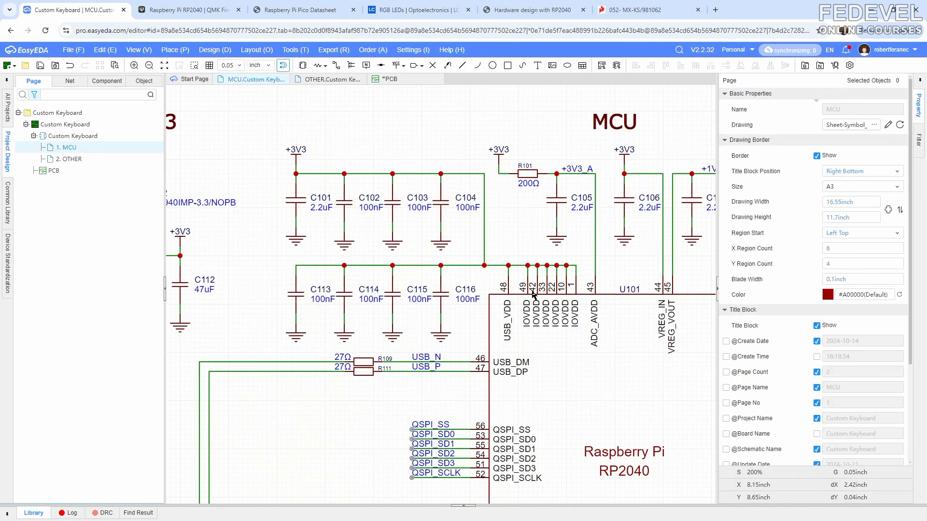
left_click(441, 204)
right_click(440, 204)
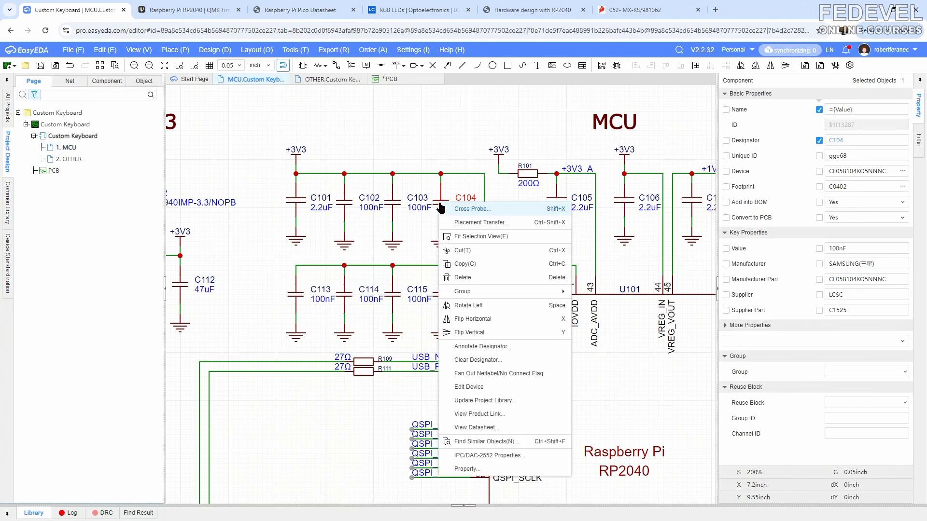
left_click(446, 224)
left_click(446, 223)
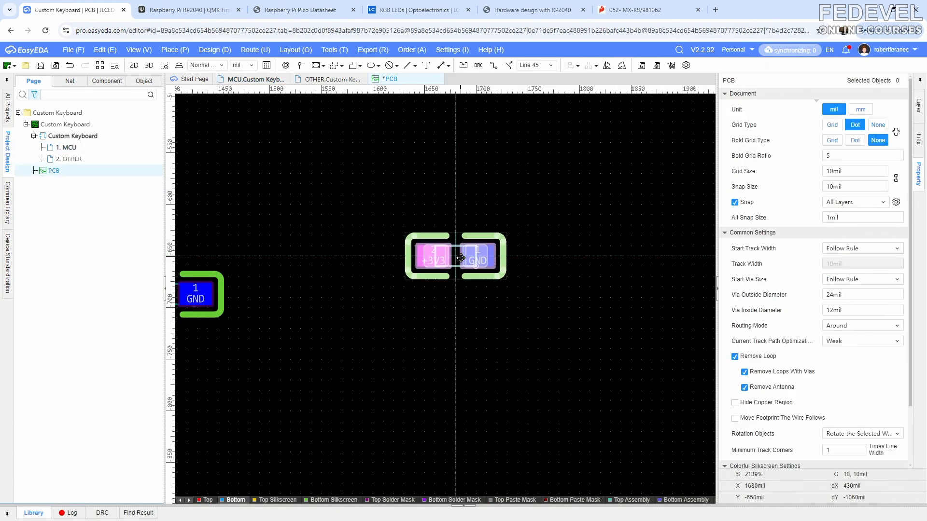
scroll(449, 230, "down", 8)
scroll(451, 232, "up", 6)
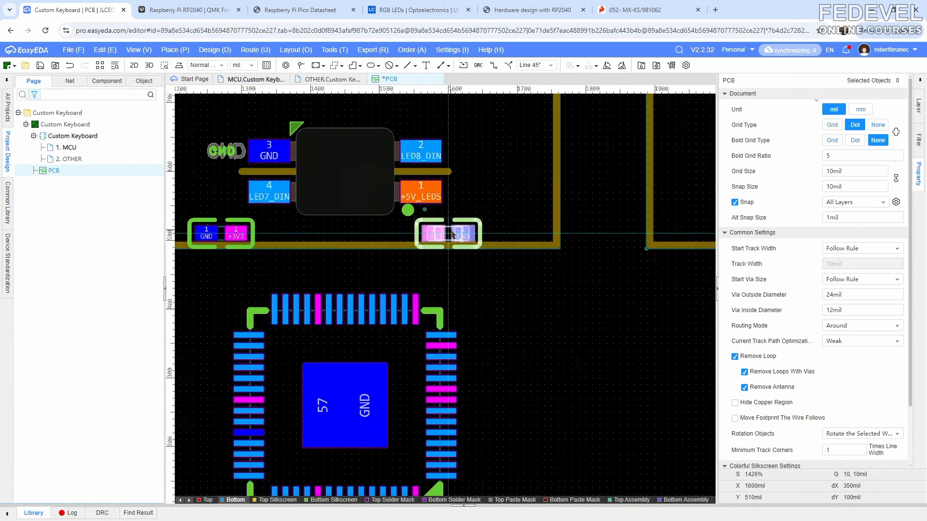
key("space")
left_click_drag(452, 233, 462, 266)
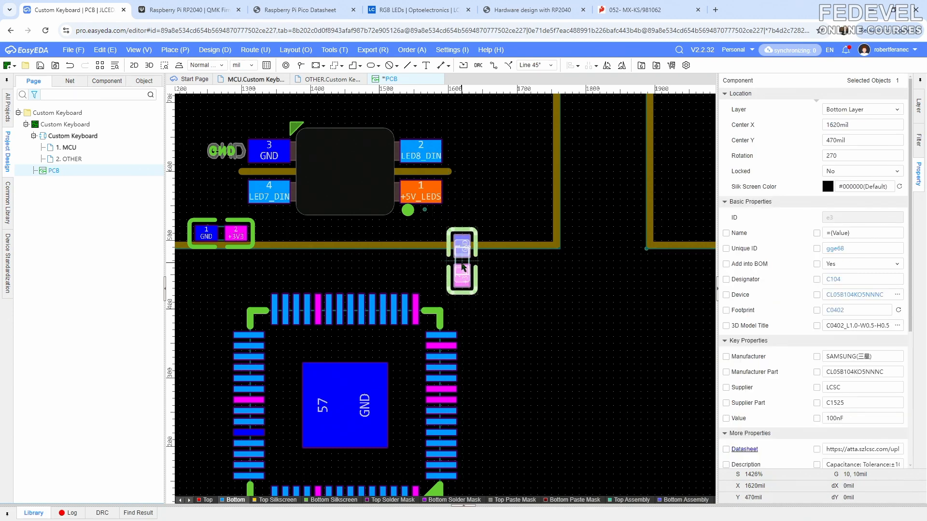
left_click(501, 283)
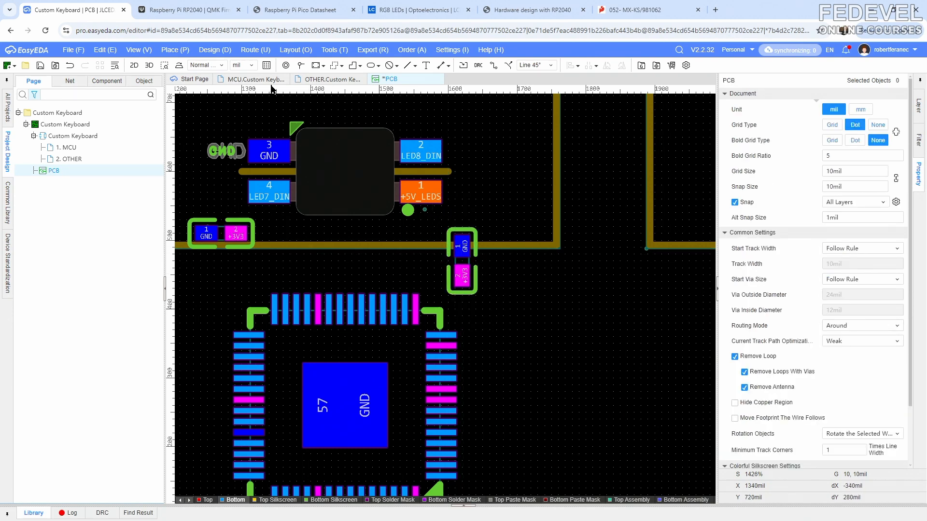
Transfer capacitor C103 from the MCU schematic to the PCB, right of the RP2040 at about X 1790, Y 250 mil.
left_click(267, 80)
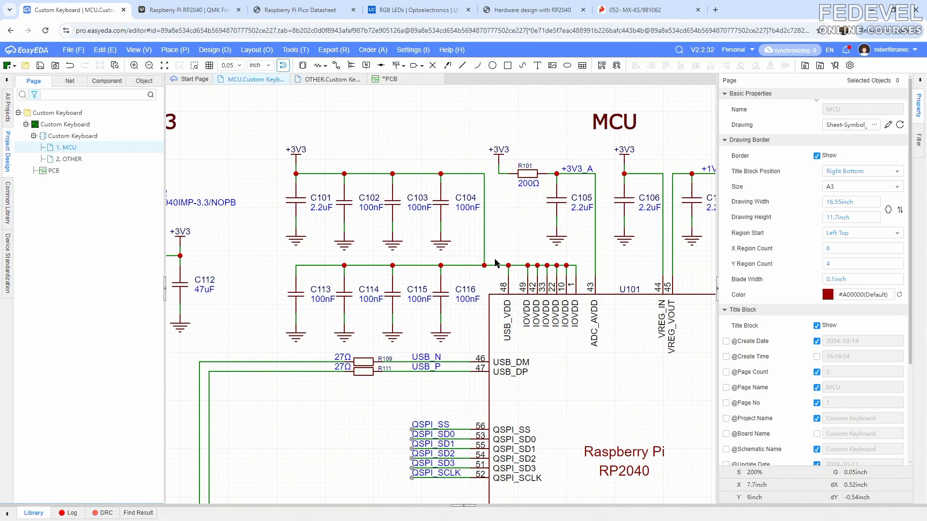
right_click(392, 201)
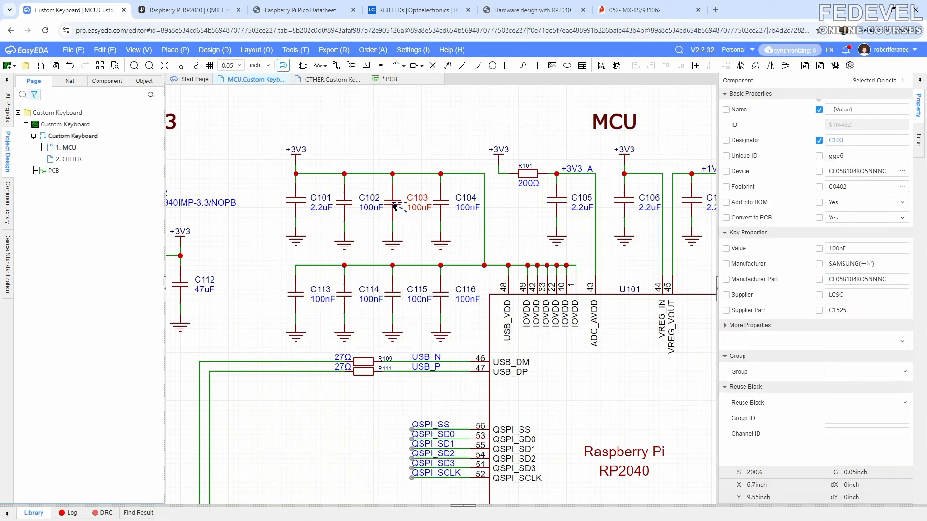
left_click(416, 222)
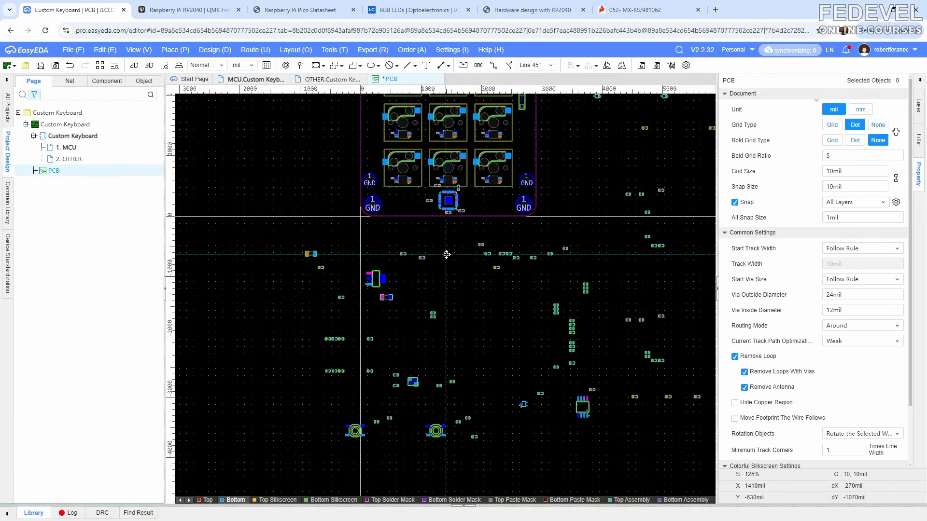
scroll(408, 195, "up", 15)
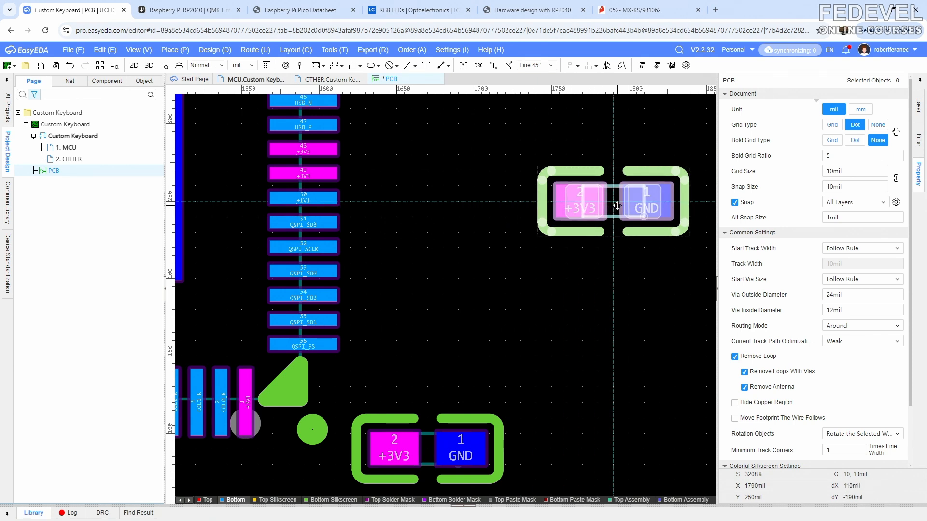
left_click(617, 206)
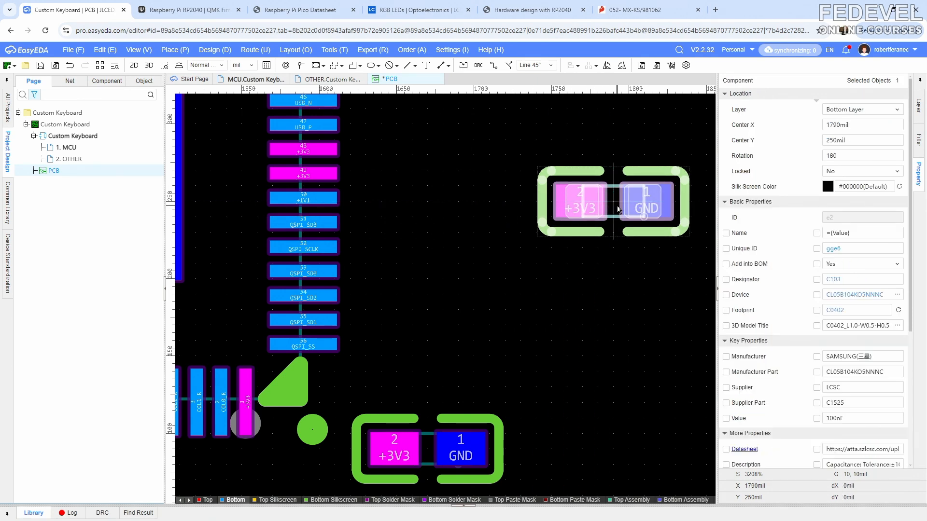
left_click(467, 215)
Transfer capacitor C102 from the MCU schematic to the PCB, directly above C103 at about X 1790, Y 310 mil.
left_click(260, 80)
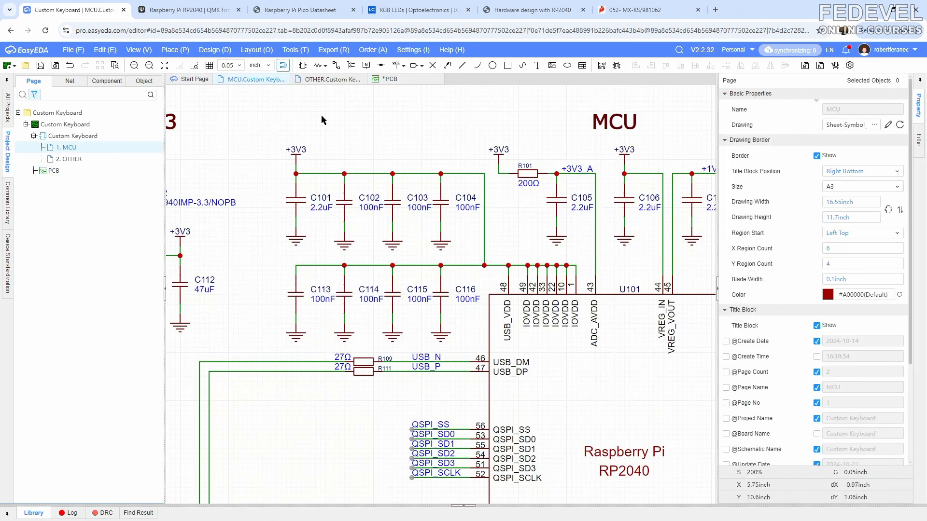
left_click(345, 203)
right_click(346, 203)
left_click(359, 223)
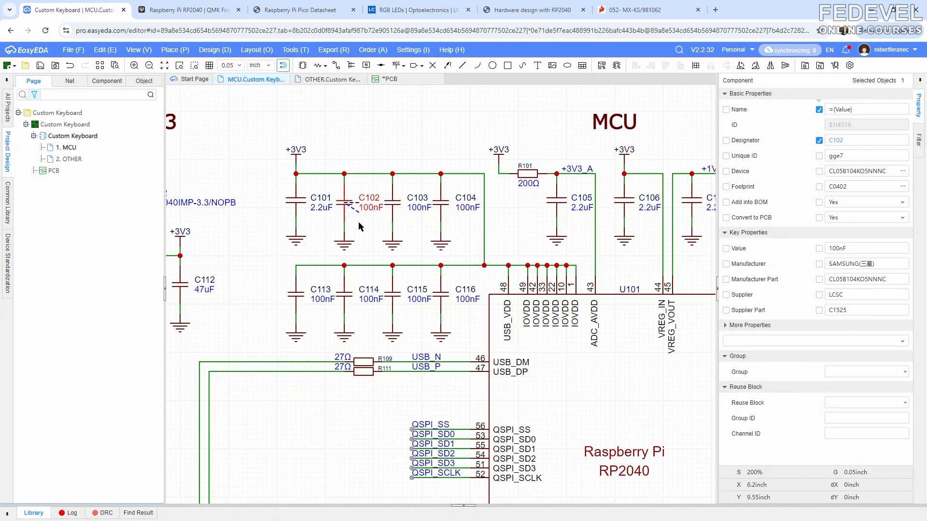
scroll(434, 228, "up", 7)
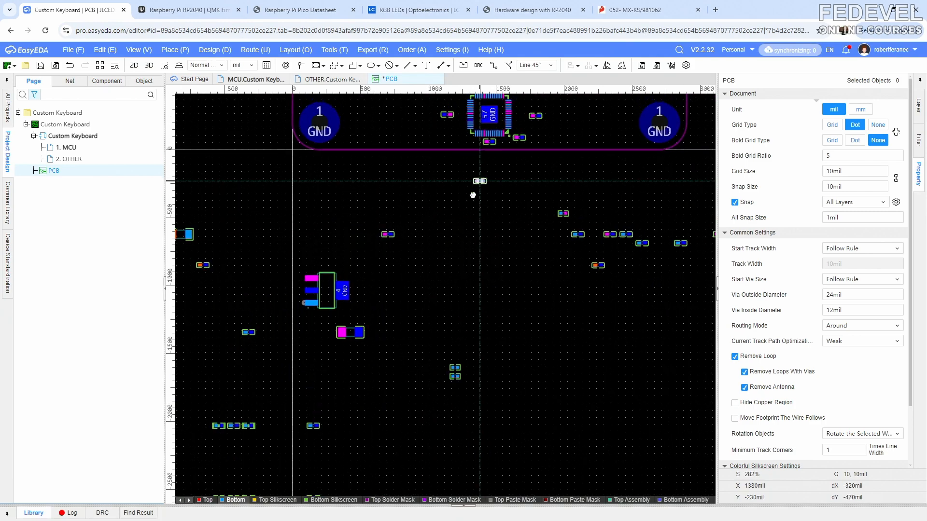
scroll(464, 237, "down", 2)
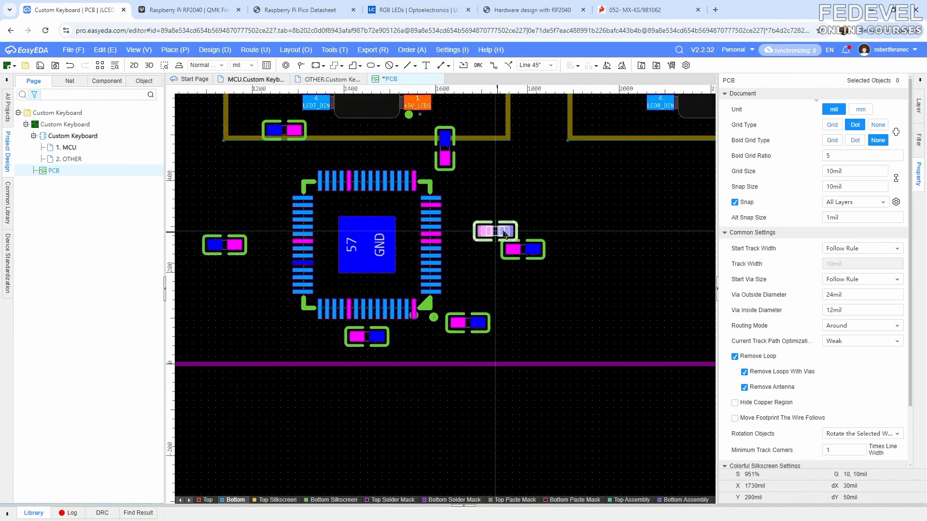
scroll(514, 224, "up", 3)
left_click(534, 220)
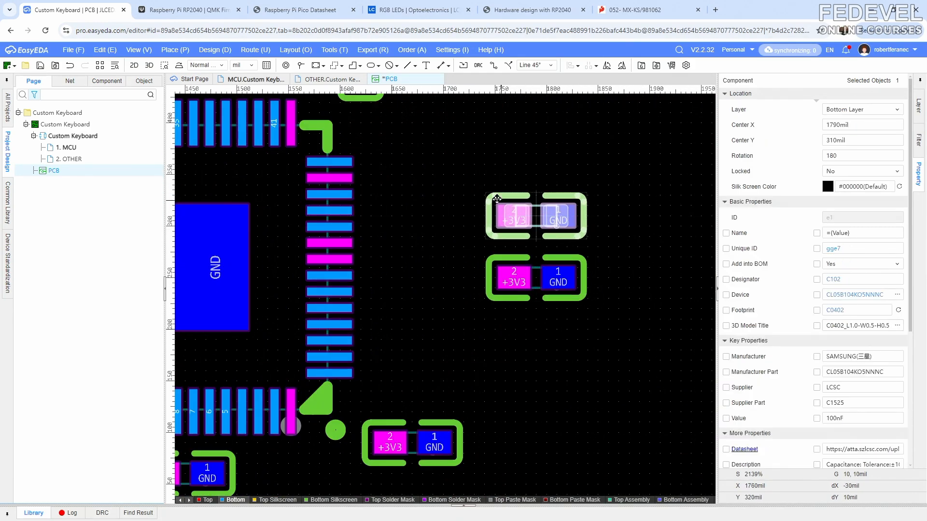
left_click(430, 163)
scroll(448, 188, "down", 2)
right_click_drag(447, 186, 558, 258)
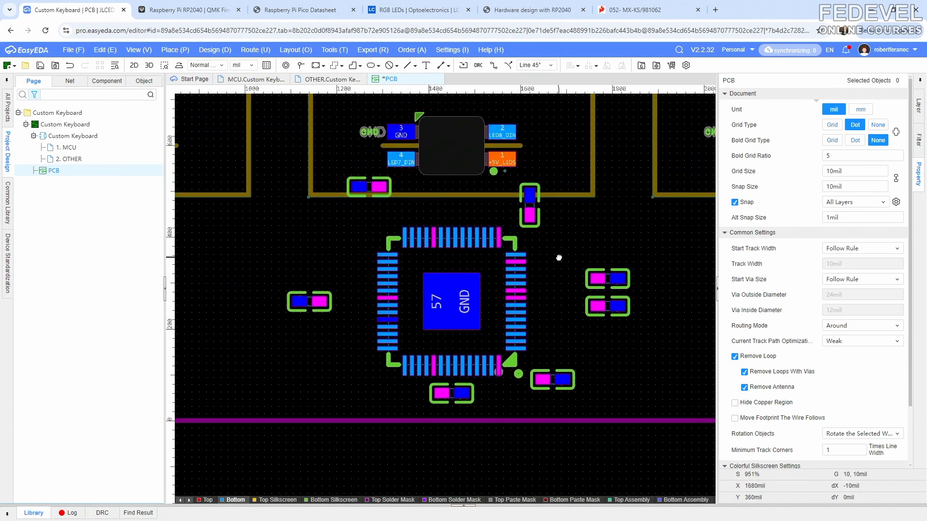
Save the PCB layout with the whole board outline fitted in view.
left_click(139, 50)
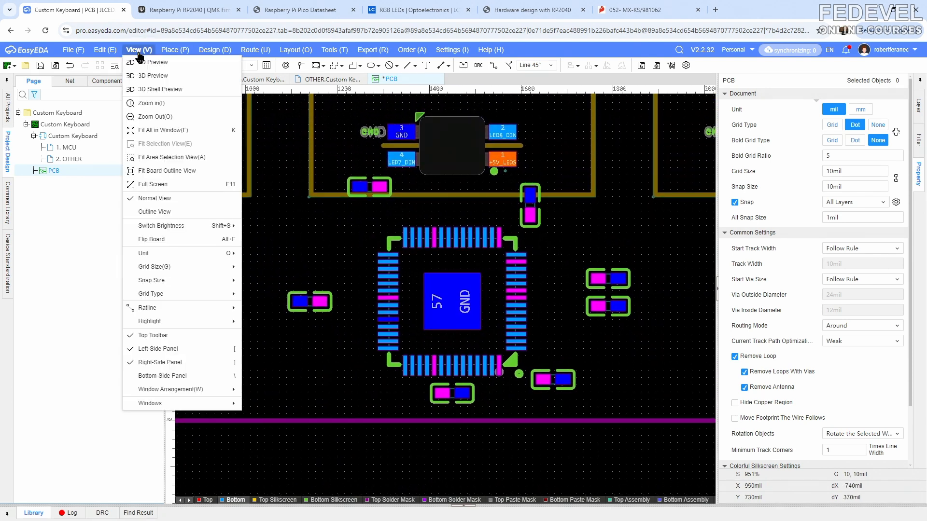
left_click(162, 171)
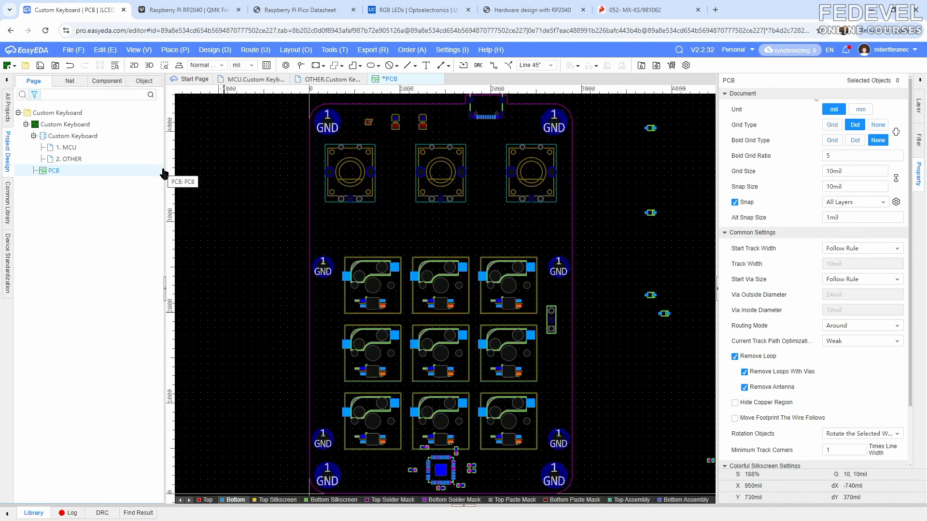
left_click(40, 66)
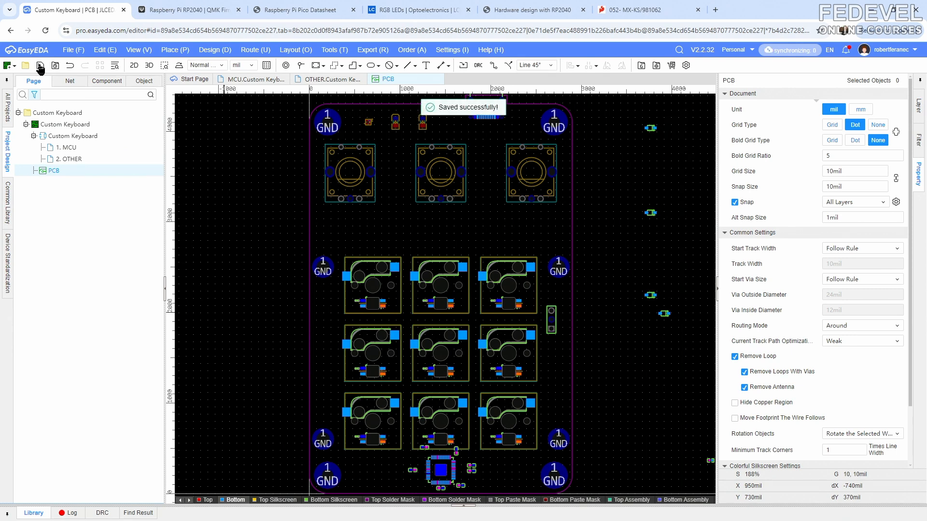
Transfer the 2.2uF capacitor C101 to the PCB, rotated to 270°, well left of the RP2040 at about X 800, Y 200 mil.
left_click(254, 80)
left_click(299, 204)
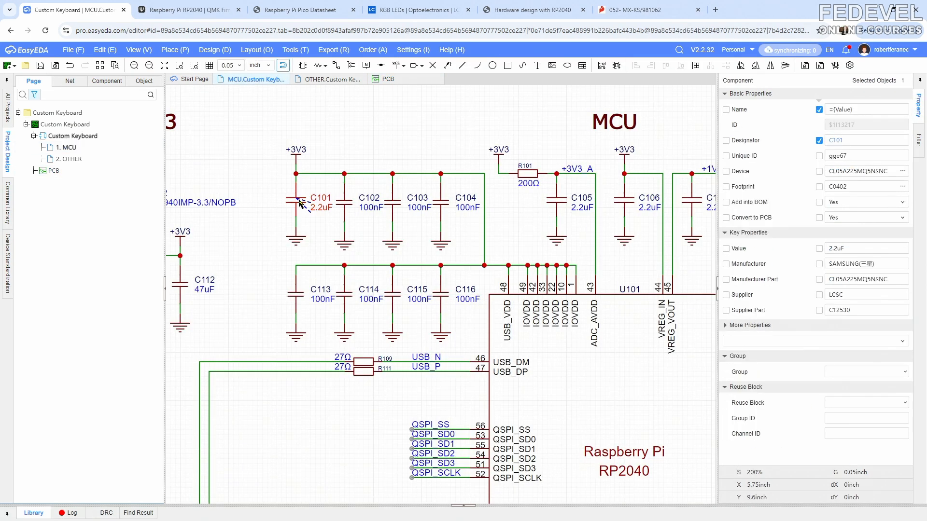
right_click(299, 204)
left_click(305, 218)
scroll(306, 221, "down", 2)
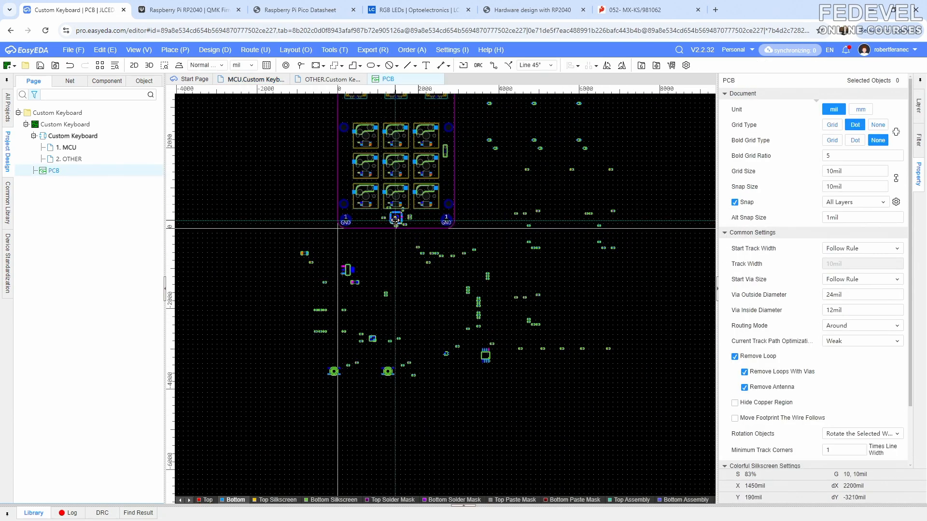
scroll(395, 221, "up", 4)
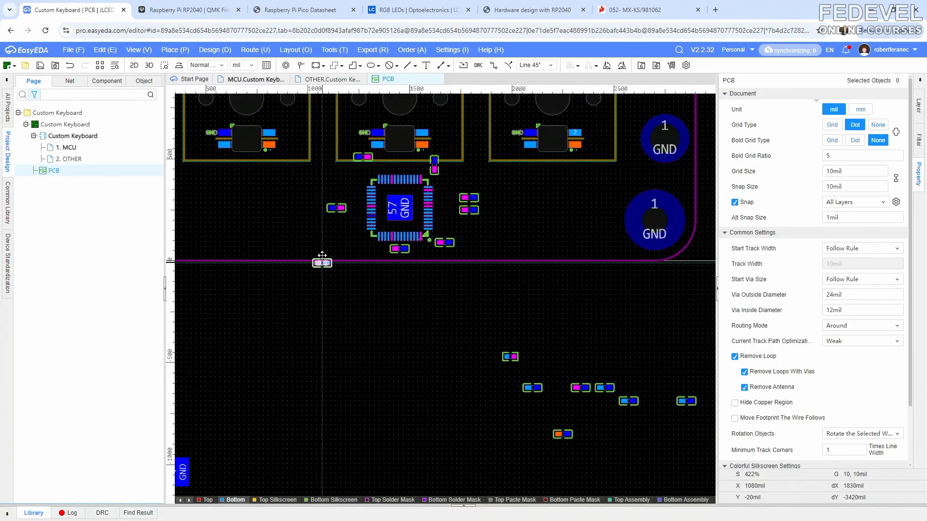
scroll(306, 228, "up", 2)
scroll(306, 229, "up", 1)
key("space")
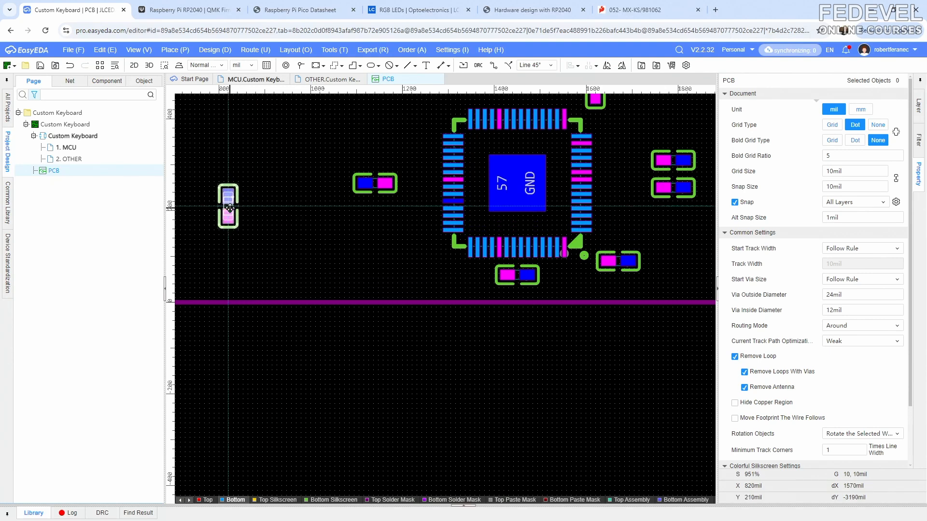
left_click(219, 213)
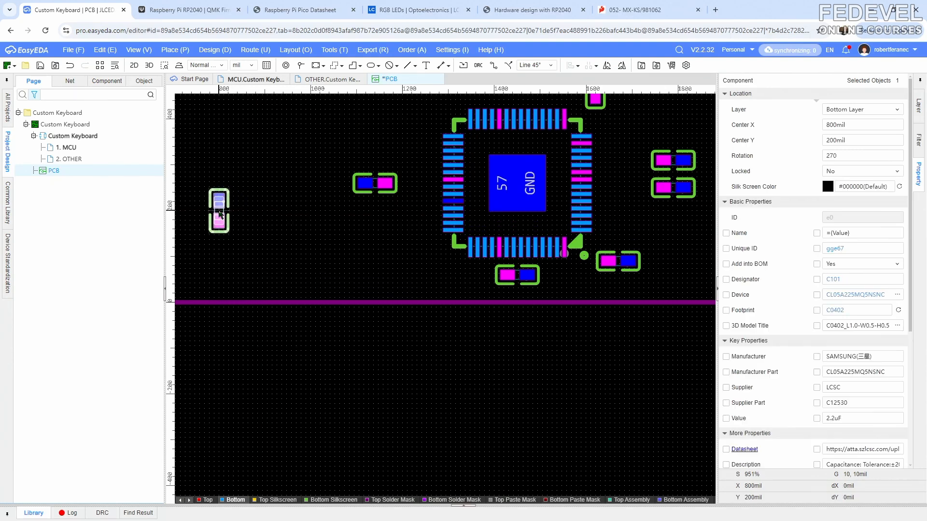
left_click(268, 222)
scroll(297, 254, "down", 1)
right_click_drag(297, 219, 289, 269)
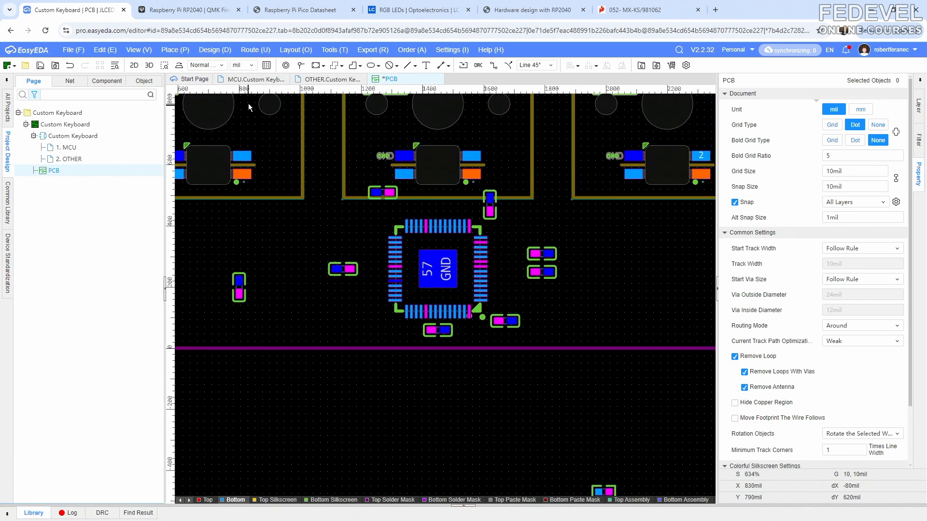
Transfer capacitor C105 from the MCU schematic to the PCB, rotated vertical and placed directly right of C104 at about X 1660, Y 470 mil.
left_click(252, 79)
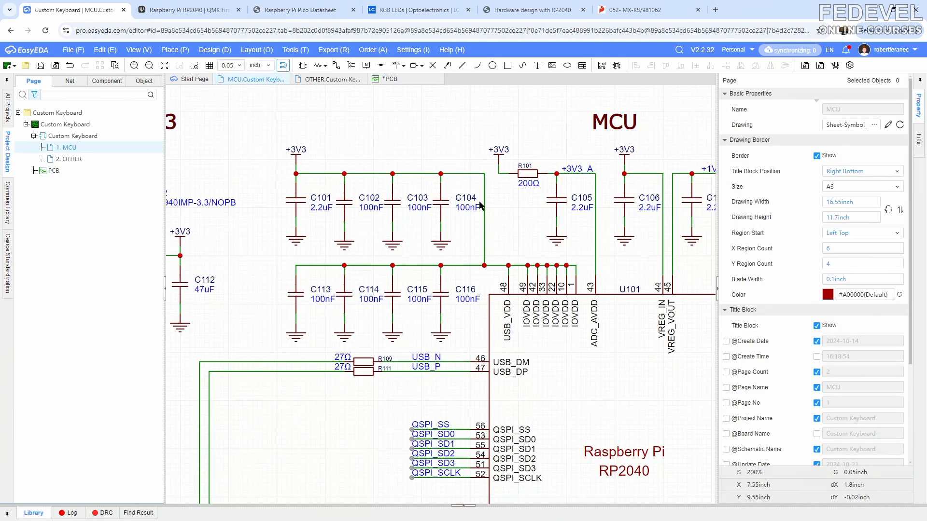
left_click(560, 202)
right_click(559, 199)
left_click(567, 220)
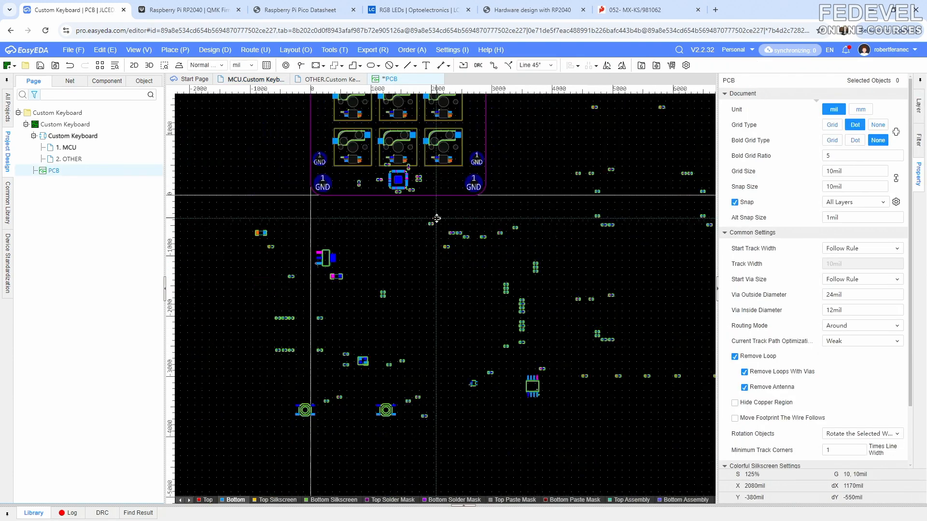
scroll(403, 181, "up", 15)
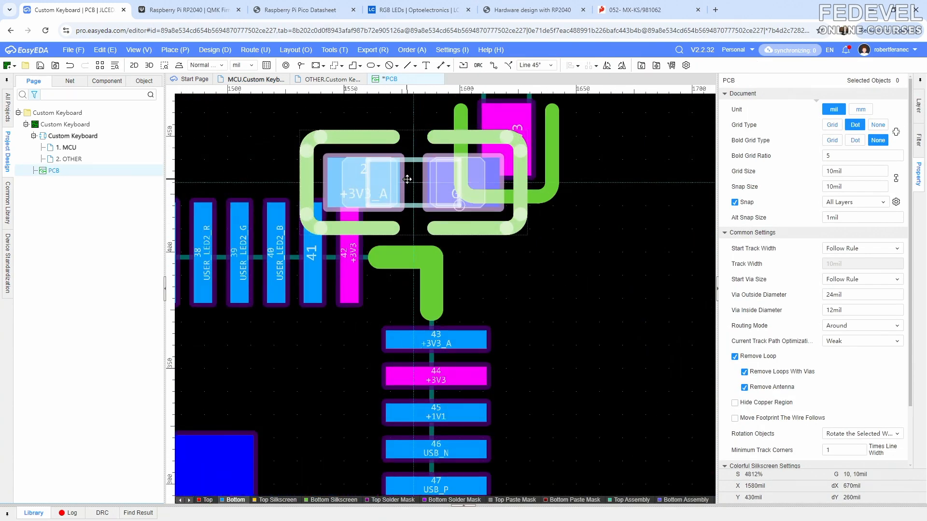
scroll(407, 179, "down", 4)
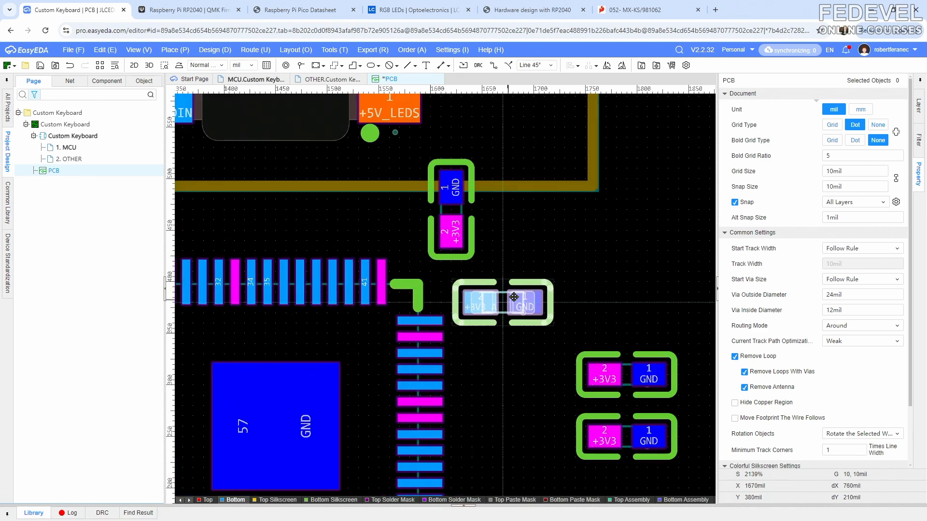
key("space")
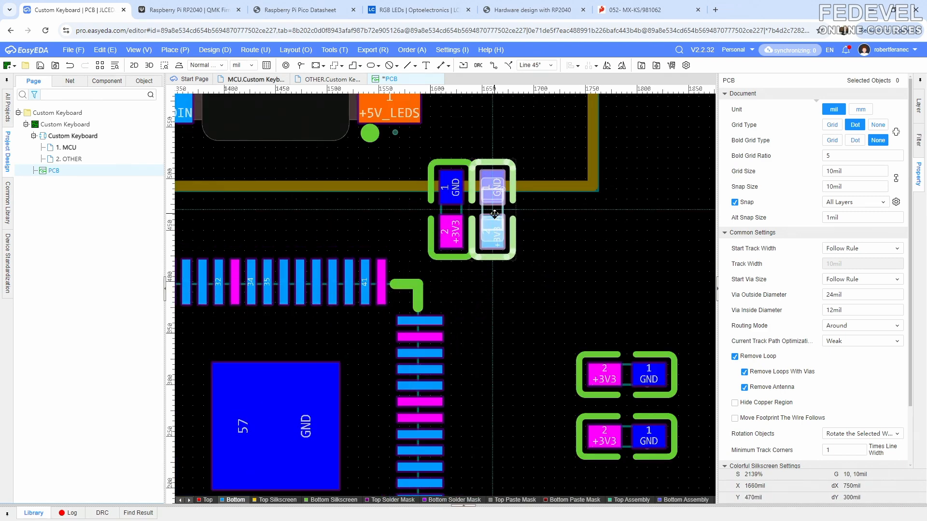
left_click(494, 214)
left_click(556, 222)
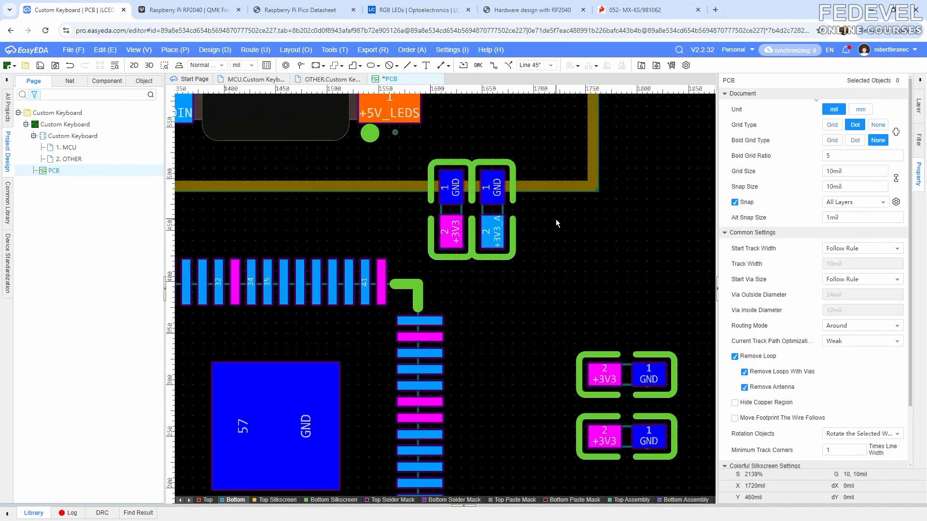
Transfer the 200Ω resistor R101 from the MCU schematic to the PCB, rotated vertical and placed directly right of C105 at about X 1700, Y 460 mil.
left_click(261, 80)
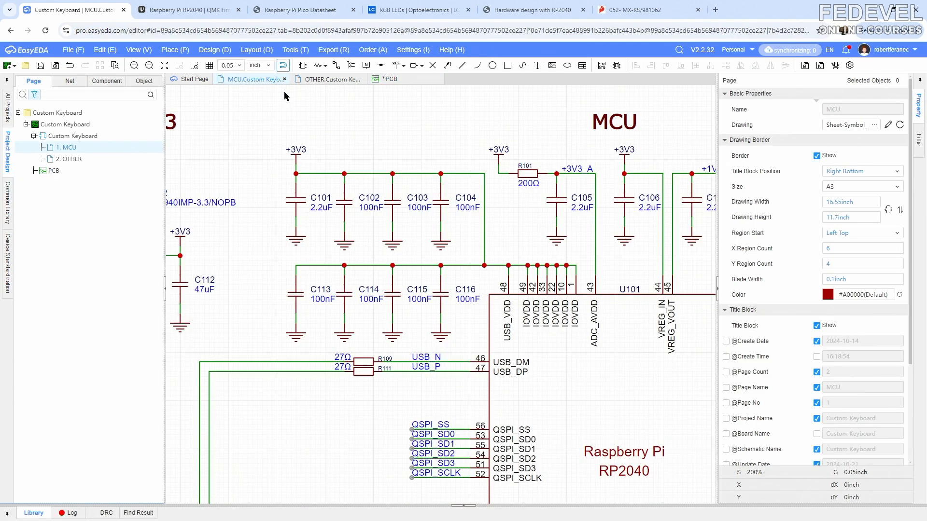
left_click(526, 175)
right_click(526, 177)
left_click(555, 194)
scroll(474, 223, "up", 6)
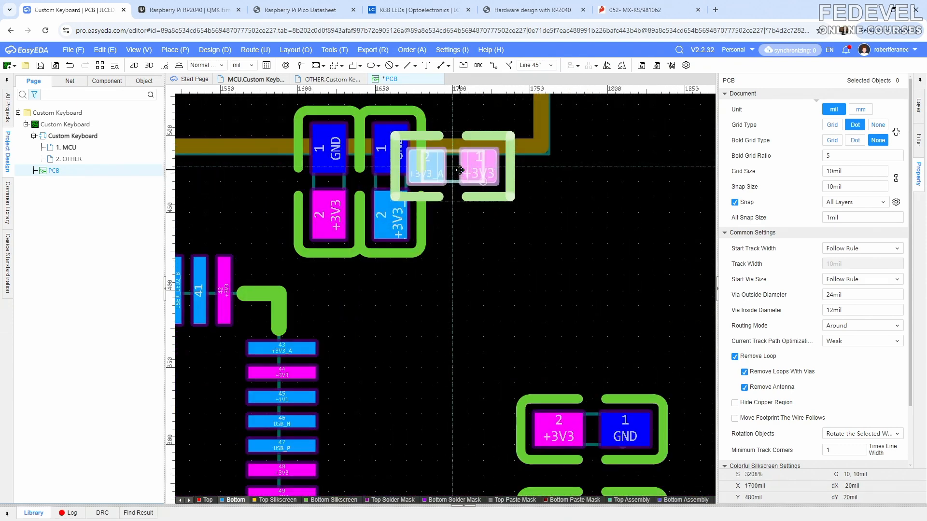
key("space")
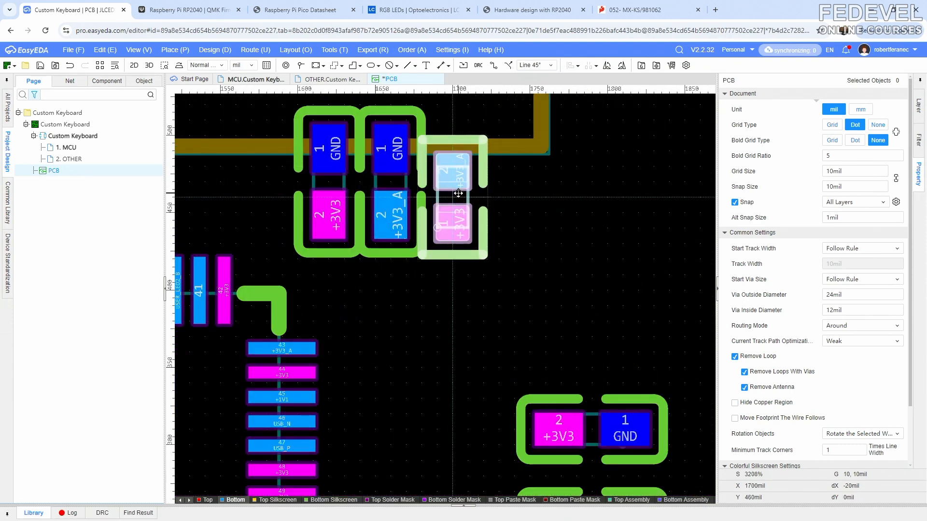
left_click(460, 195)
left_click(514, 202)
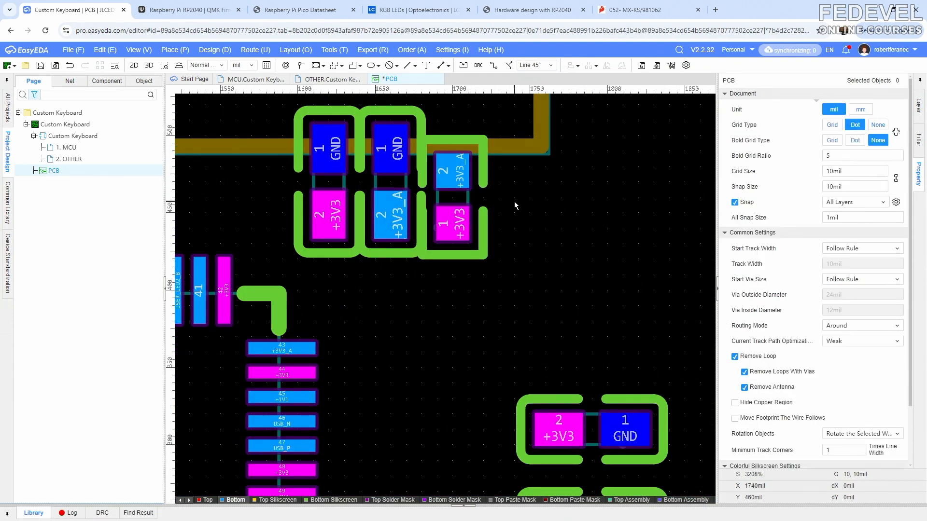
Transfer capacitor C106 from the MCU schematic to the PCB, rotated vertical and placed directly right of R101 at about X 1740, Y 470 mil.
left_click(259, 79)
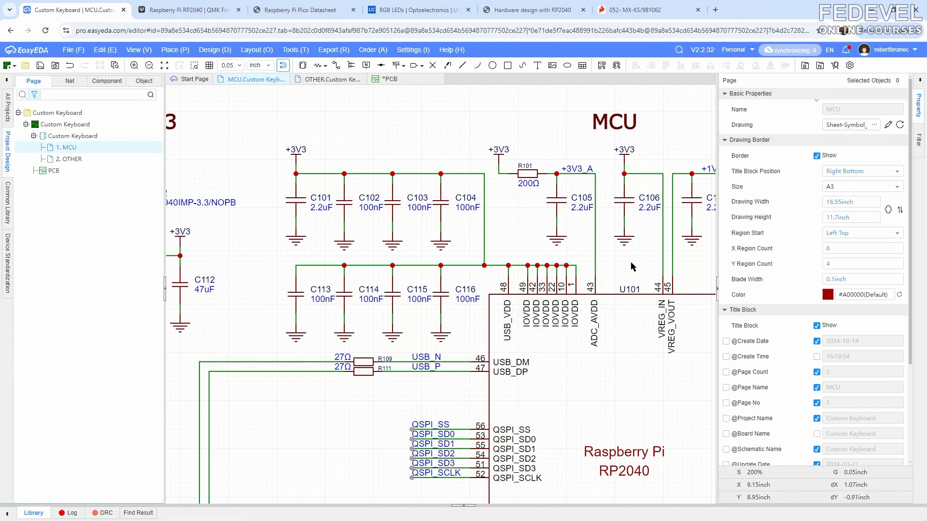
scroll(409, 278, "up", 1)
right_click_drag(409, 278, 342, 273)
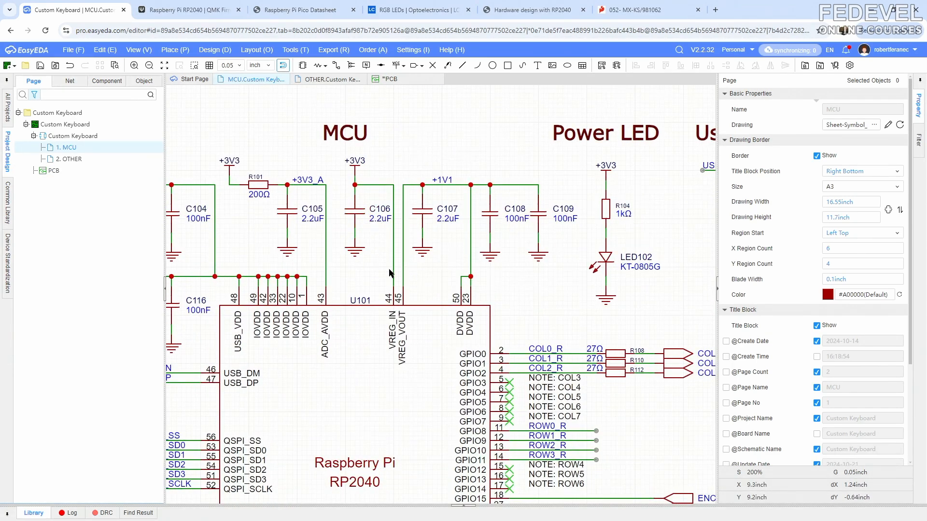
left_click(358, 217)
right_click(358, 218)
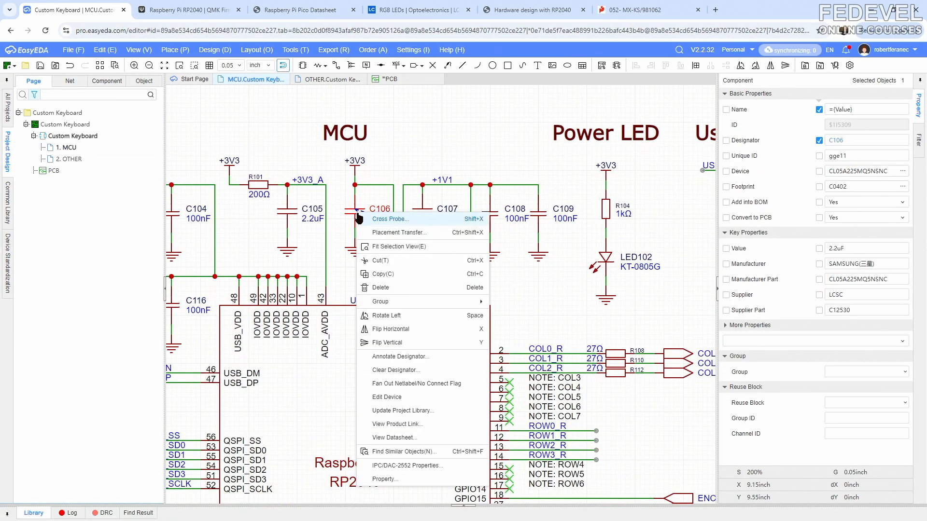
left_click(369, 232)
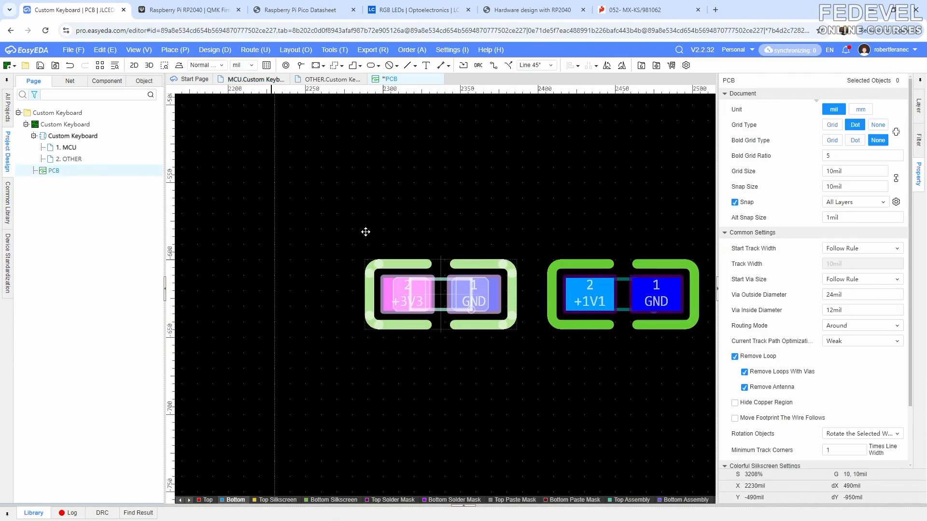
scroll(401, 243, "up", 10)
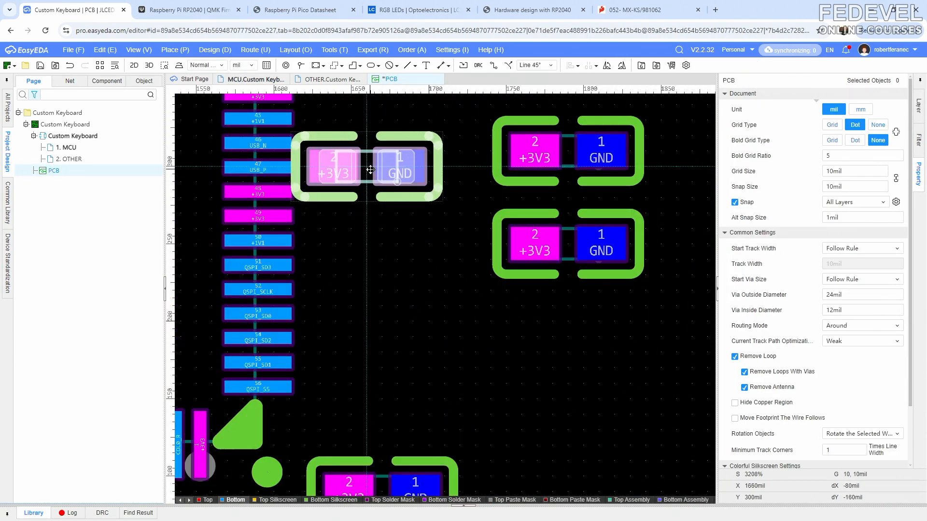
right_click_drag(370, 169, 357, 452)
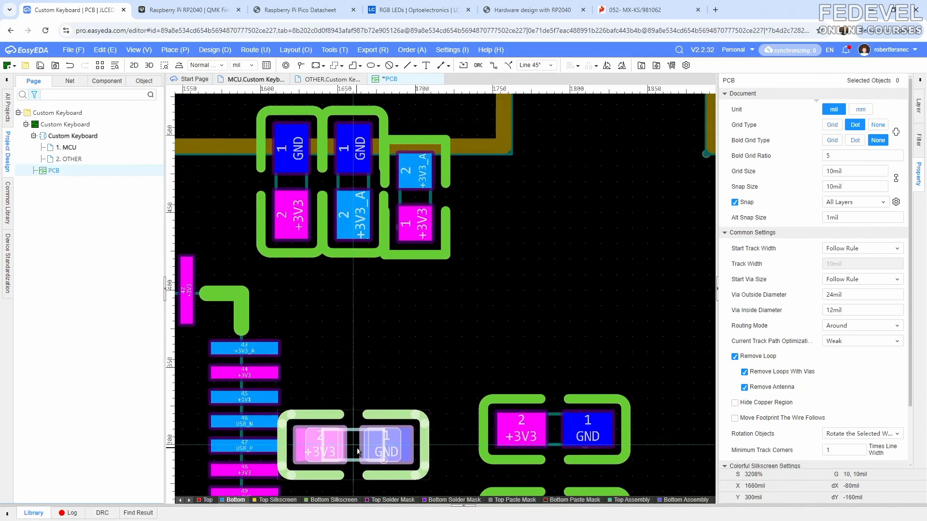
key("space")
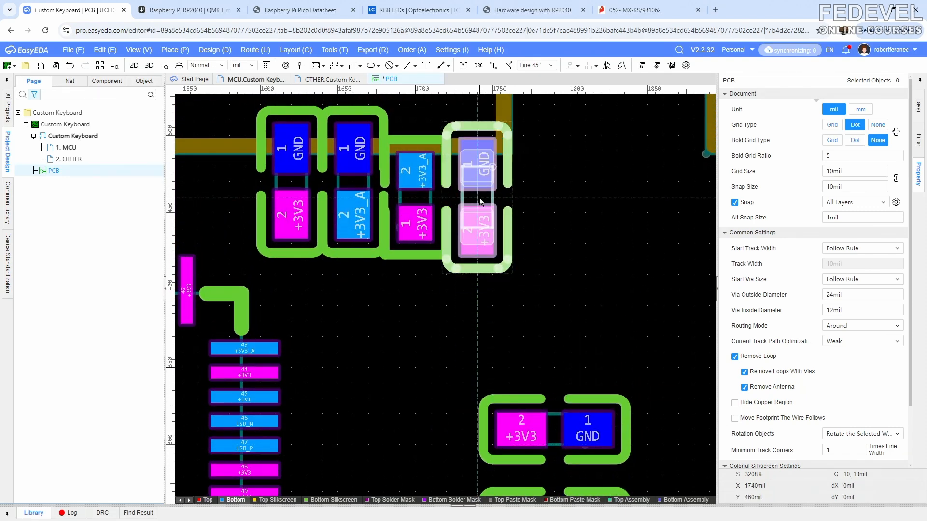
left_click(480, 191)
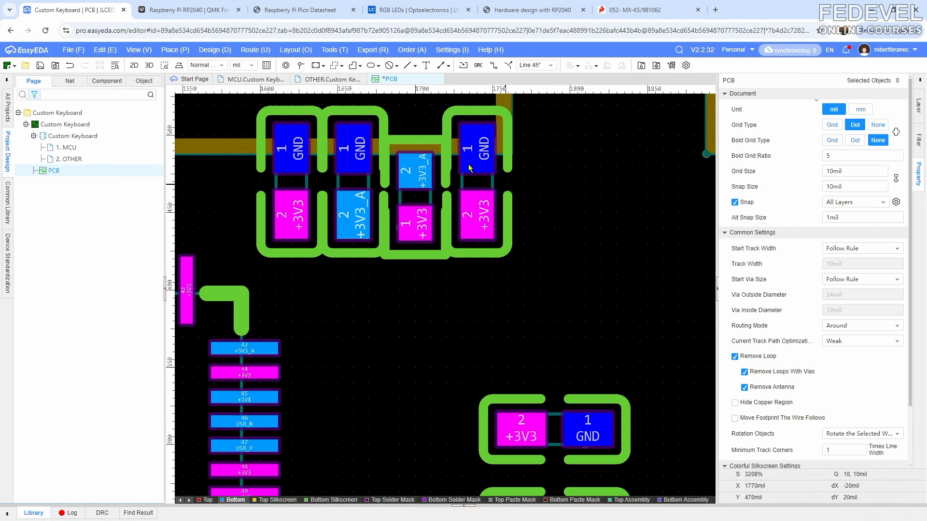
Transfer capacitor C107 from the MCU schematic to the PCB, rotated vertical and placed directly right of C106 at about X 1780, Y 470 mil.
left_click(259, 81)
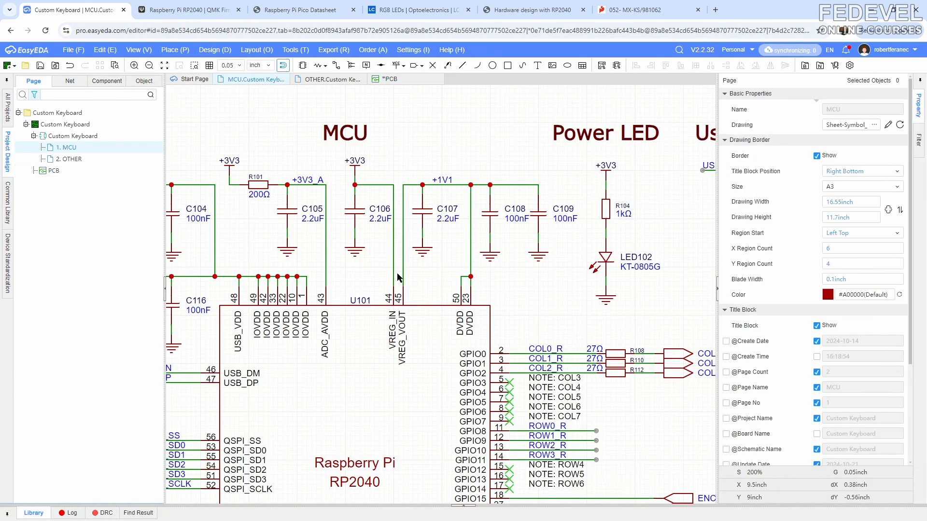
left_click(424, 213)
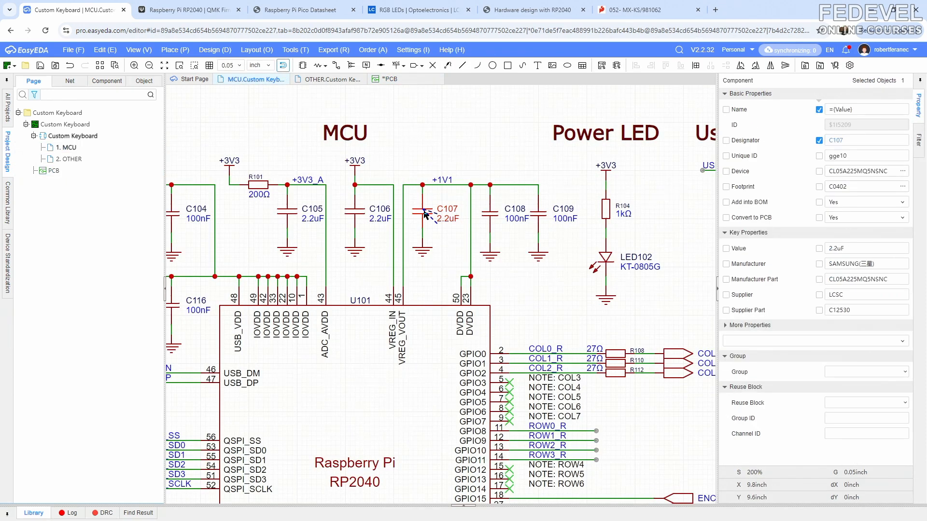
right_click(425, 213)
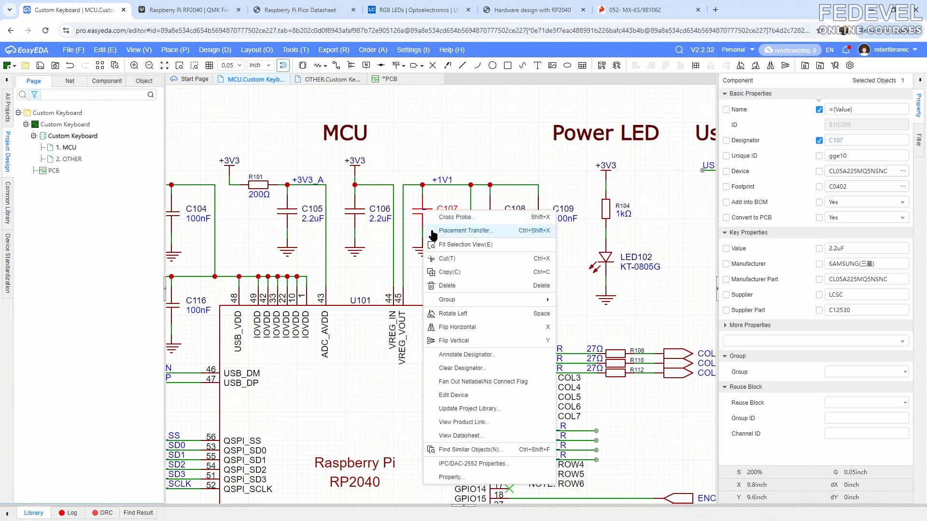
left_click(433, 232)
scroll(461, 245, "down", 5)
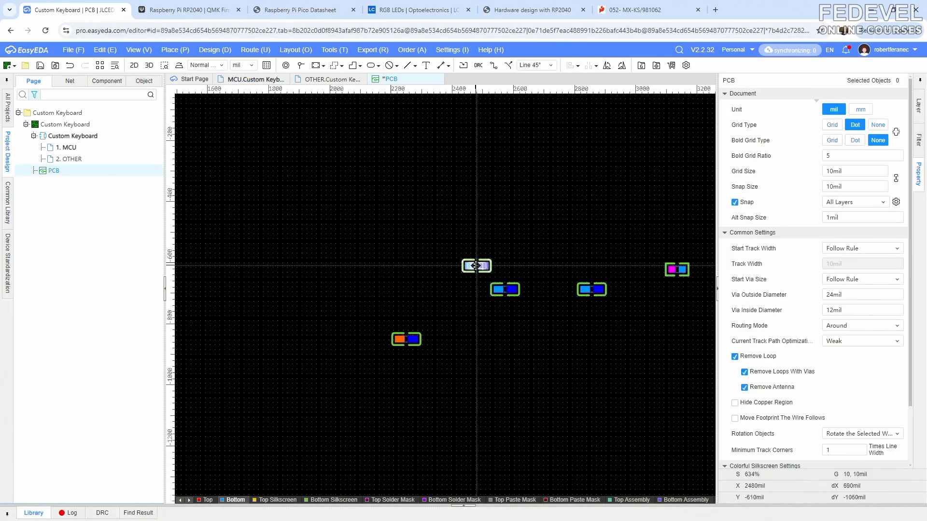
scroll(462, 245, "up", 10)
right_click_drag(515, 197, 433, 392)
key("space")
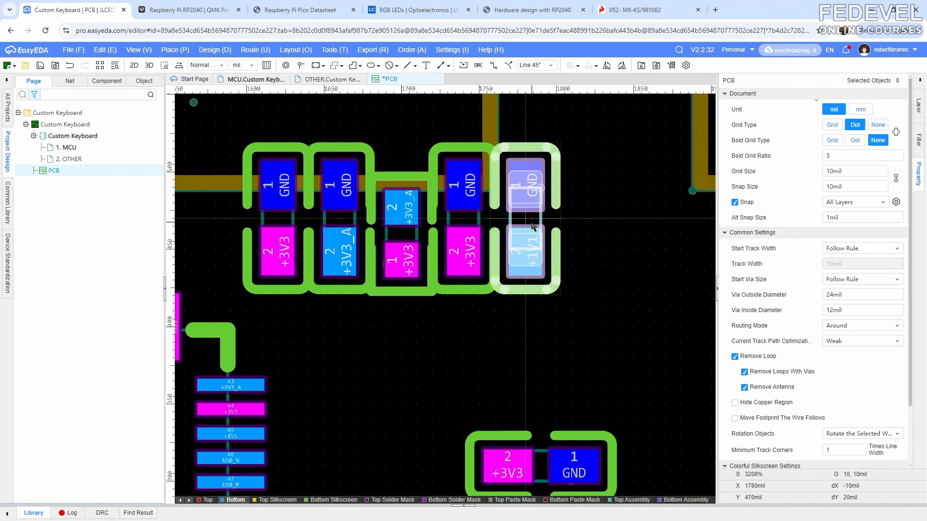
left_click(533, 226)
left_click(597, 242)
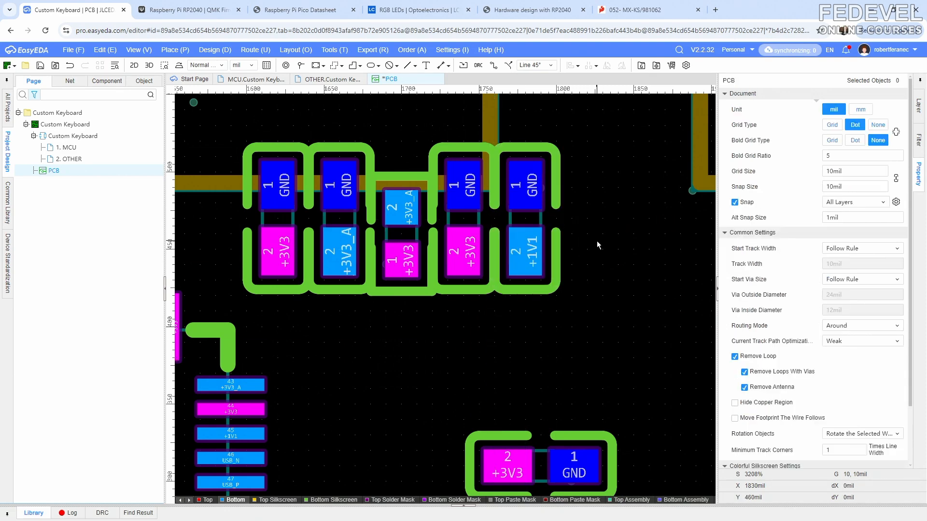
Transfer capacitor C108 from the MCU schematic to the PCB, directly below C103 at X 1790, Y 210 mil.
left_click(259, 80)
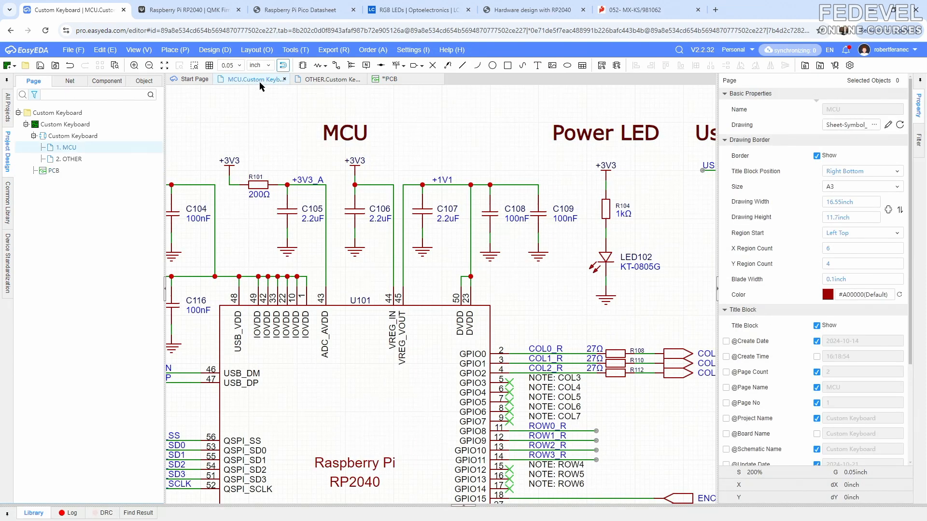
left_click(492, 224)
right_click(492, 225)
left_click(521, 223)
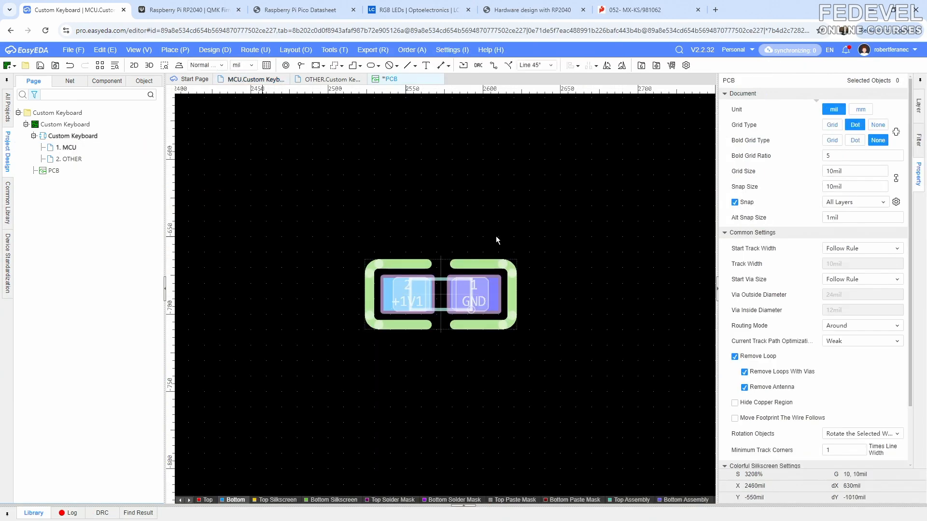
scroll(476, 290, "down", 5)
scroll(420, 232, "up", 15)
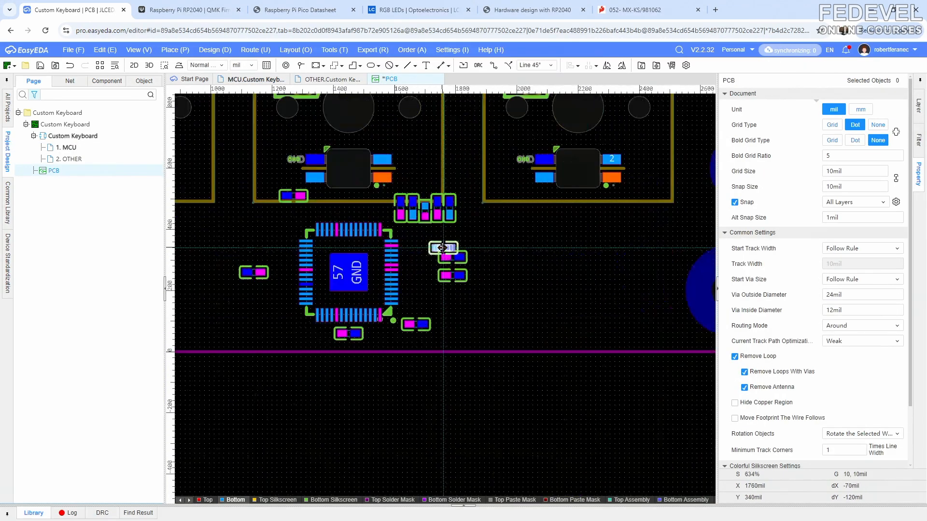
scroll(445, 307, "down", 2)
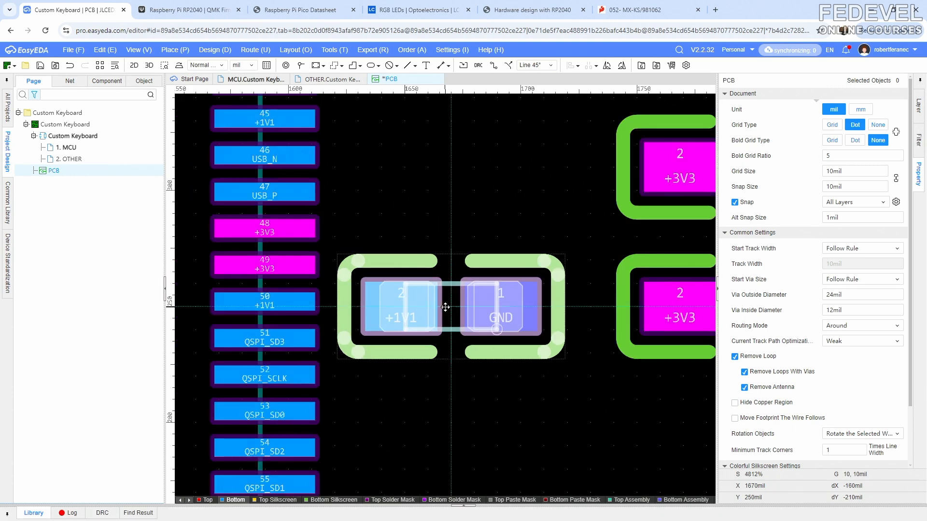
scroll(445, 307, "down", 1)
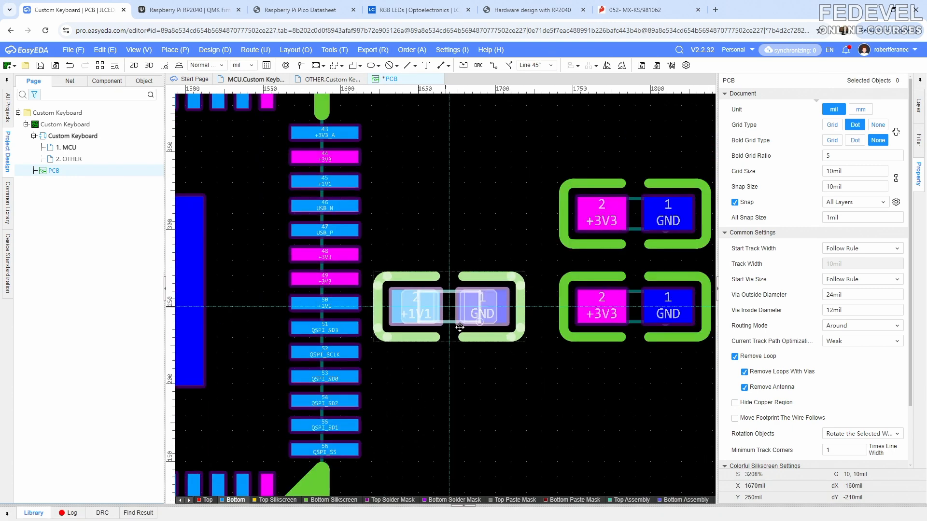
left_click(633, 371)
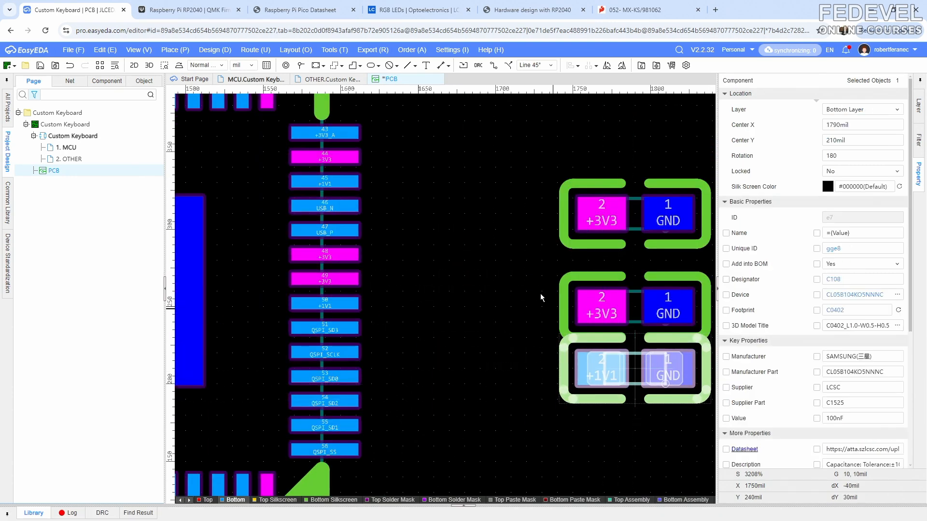
left_click(502, 282)
Transfer capacitor C109 from the MCU schematic to the PCB, rotated 180° and placed just above the +3V3 capacitor left of the RP2040.
left_click(262, 83)
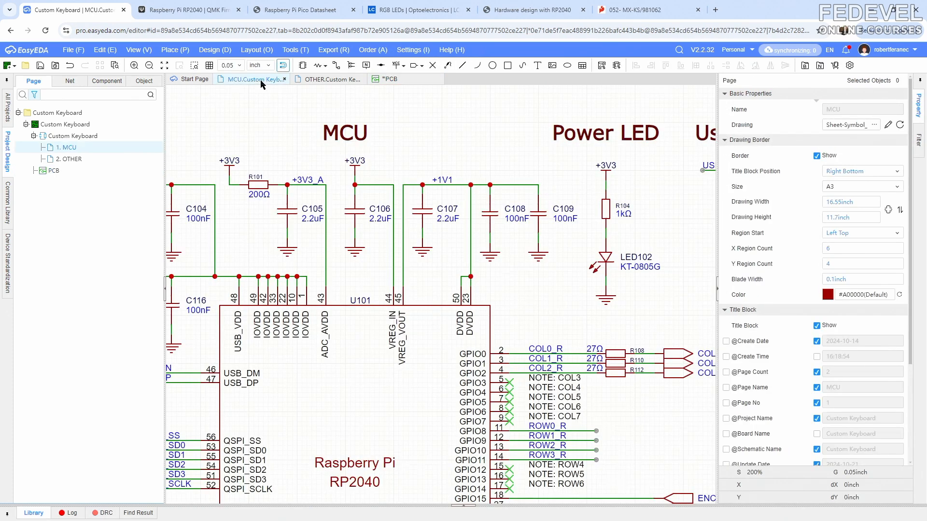
left_click(541, 217)
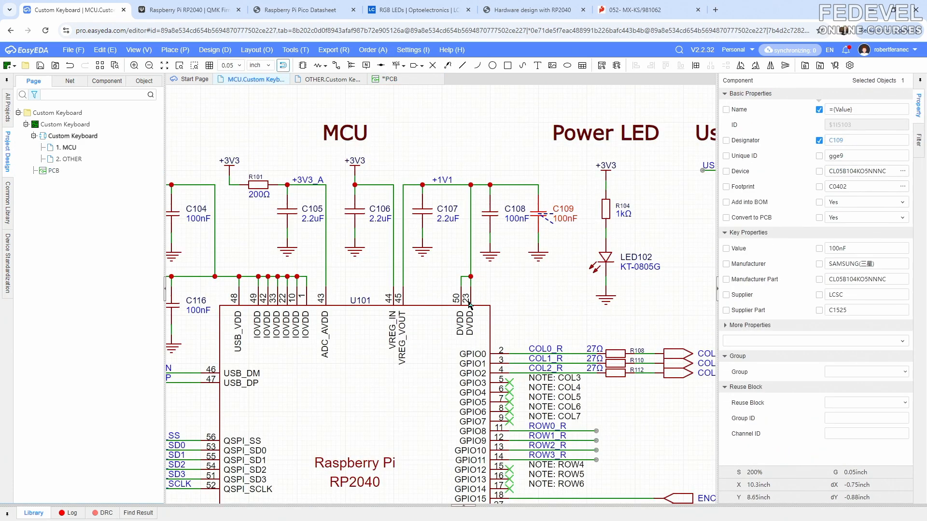
right_click(540, 225)
left_click(550, 217)
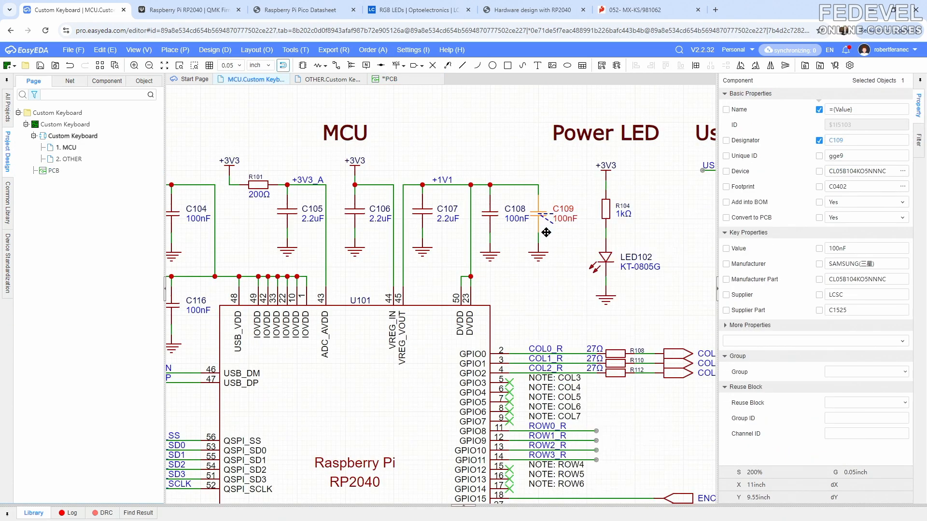
scroll(546, 236, "down", 10)
scroll(485, 235, "up", 6)
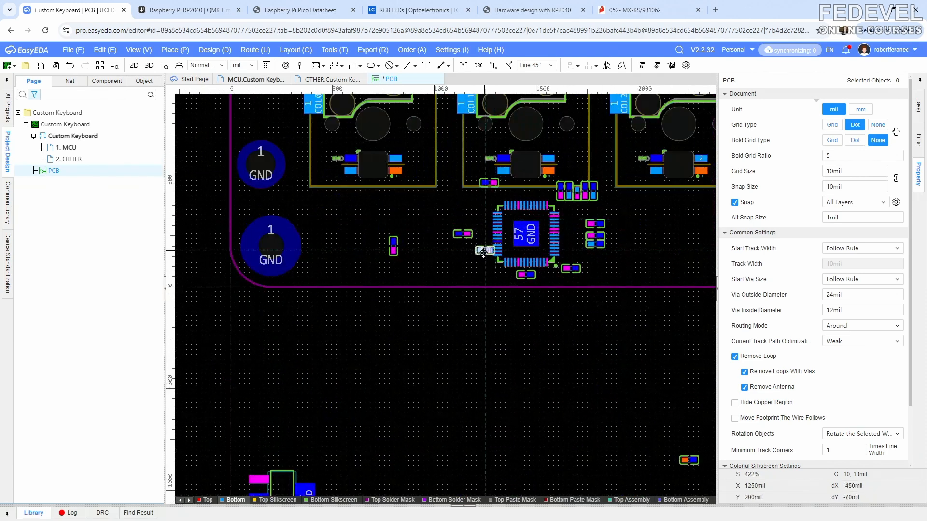
scroll(485, 237, "up", 4)
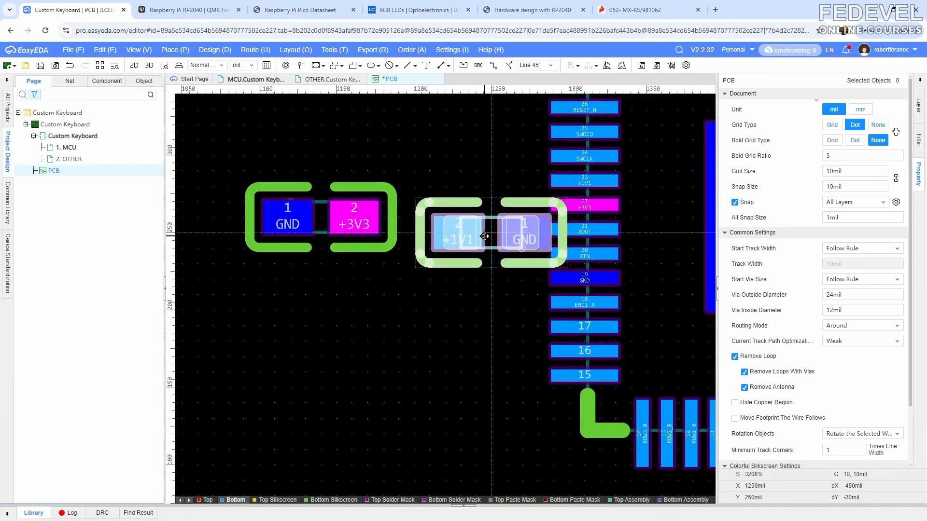
left_click_drag(485, 236, 326, 123)
key("space")
key("space")
right_click_drag(325, 123, 327, 214)
left_click(327, 207)
left_click(437, 251)
Examine the row of vertical parts above the RP2040 with all top-side layers hidden, and show those layers again.
scroll(436, 250, "down", 6)
right_click_drag(407, 221, 354, 251)
scroll(578, 193, "up", 6)
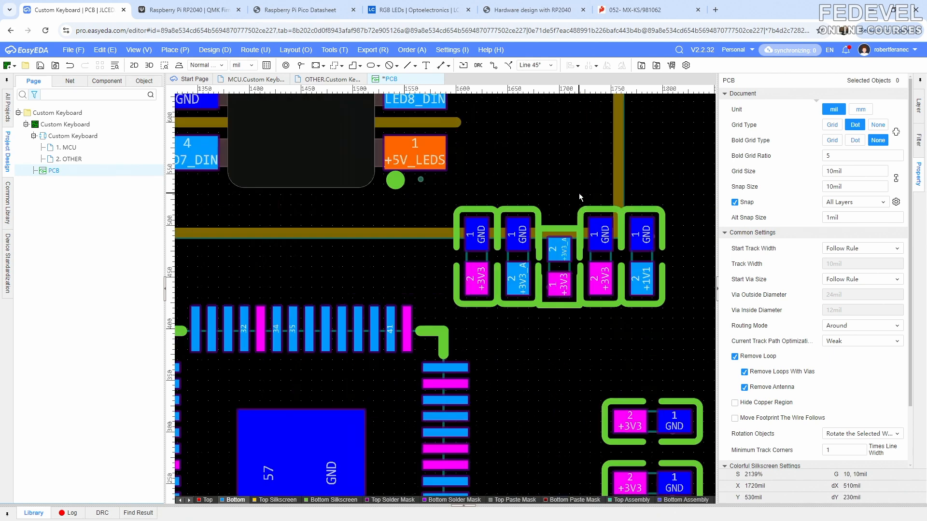
left_click(918, 107)
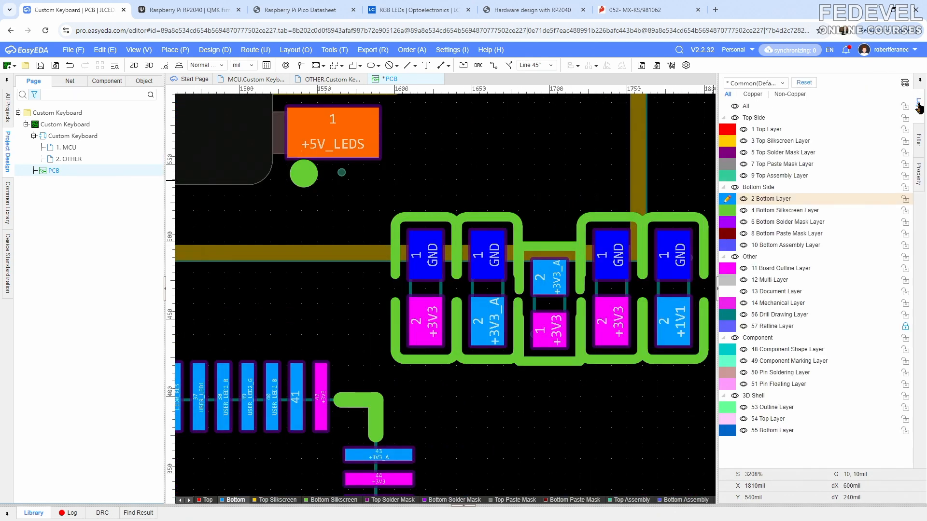
left_click(735, 118)
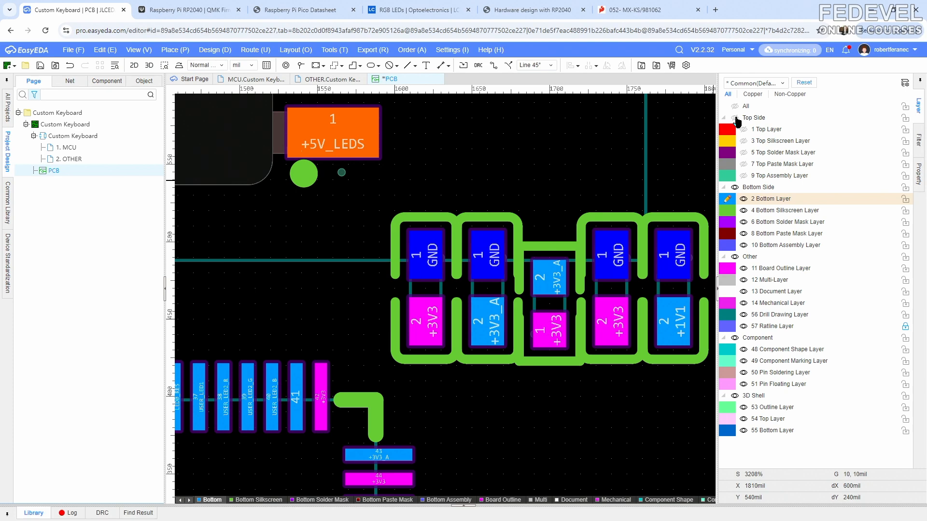
left_click(735, 118)
Fit the whole board outline in the PCB view.
scroll(676, 159, "down", 5)
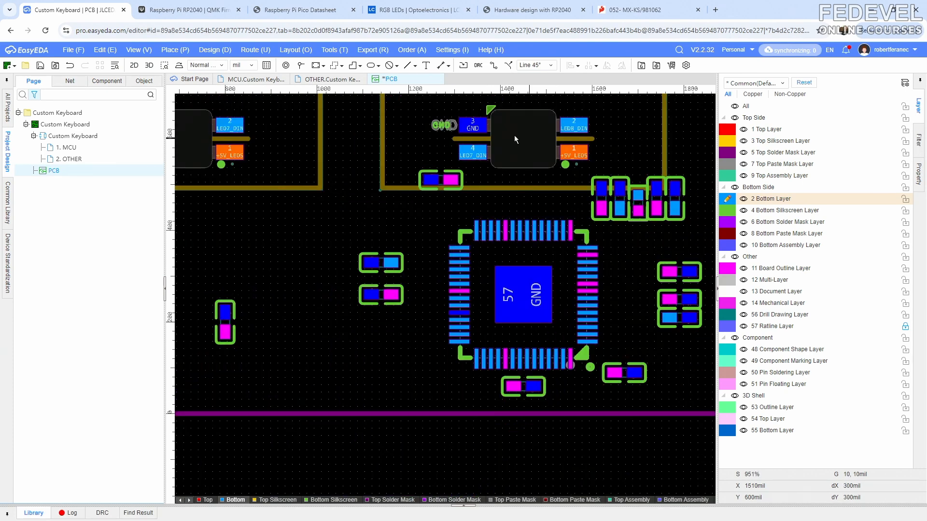
left_click(143, 50)
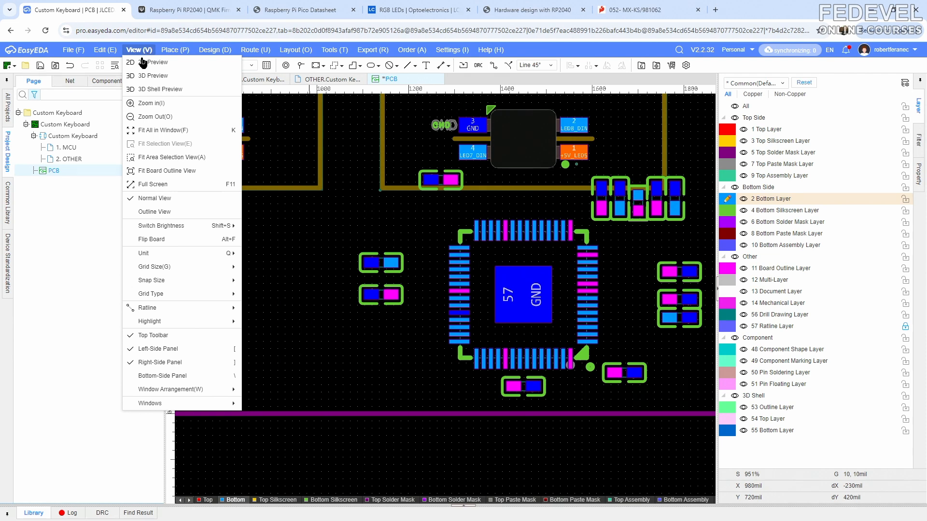
left_click(147, 172)
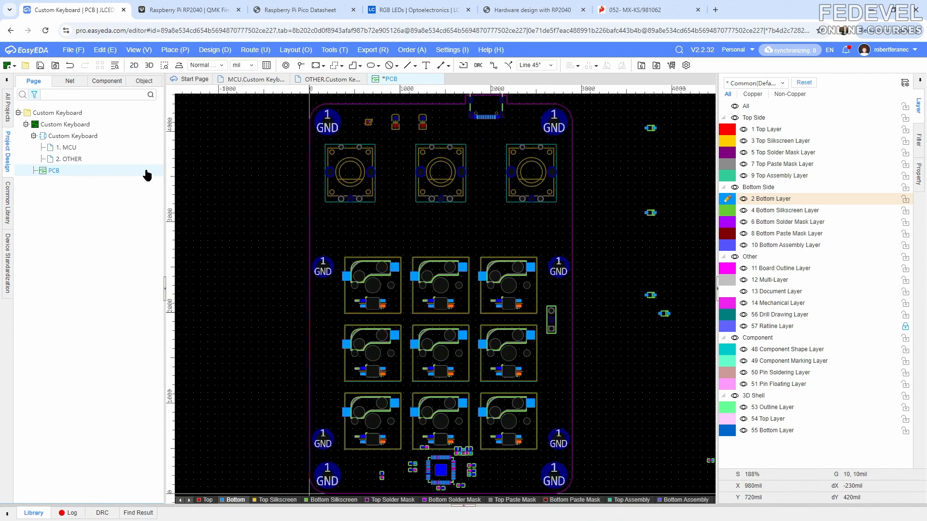
Transfer resistor R109 from the MCU schematic to the PCB, right of the RP2040 at about X 1990, Y 390 mil.
left_click(40, 67)
left_click(255, 79)
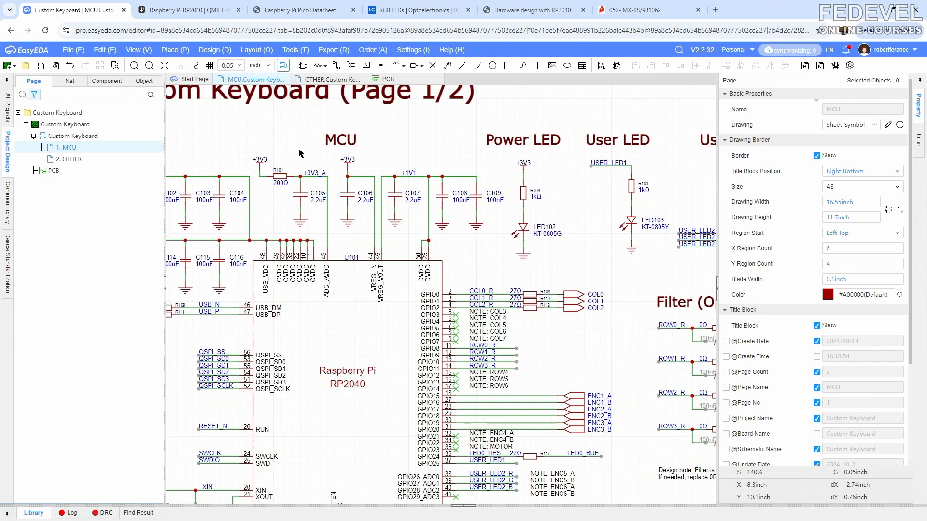
right_click_drag(291, 144, 396, 173)
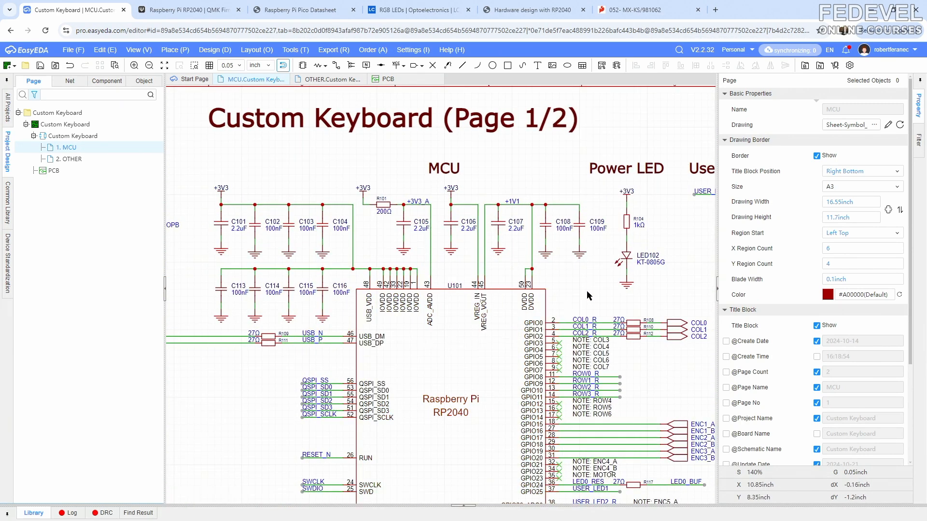
right_click_drag(455, 406, 560, 255)
scroll(392, 213, "up", 3)
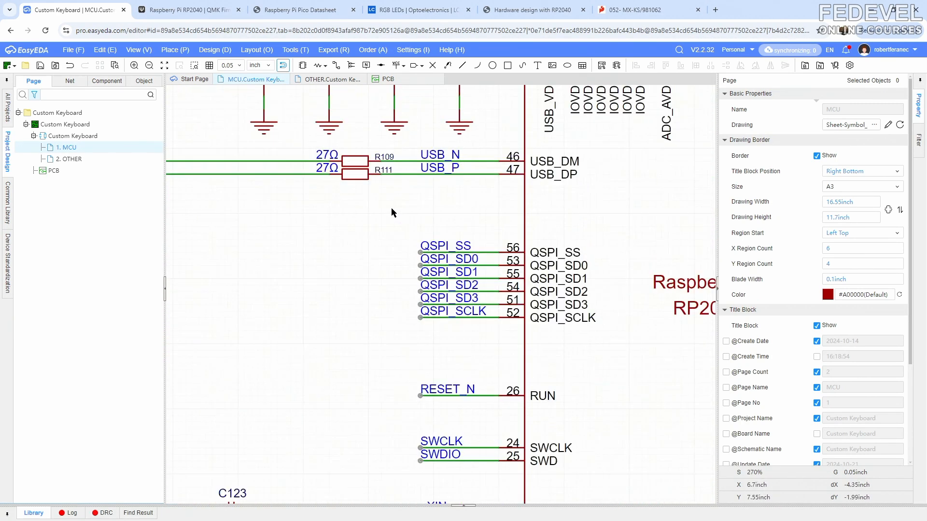
left_click(360, 163)
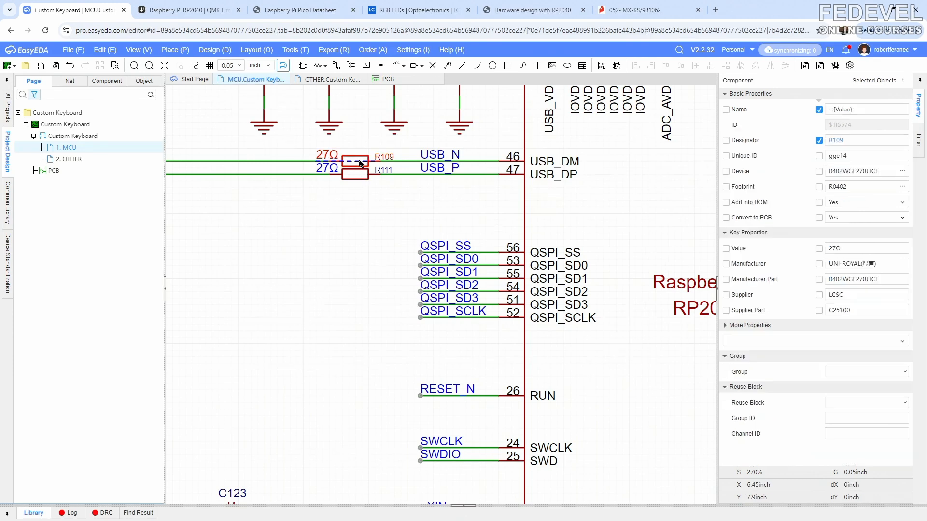
right_click(360, 163)
left_click(364, 180)
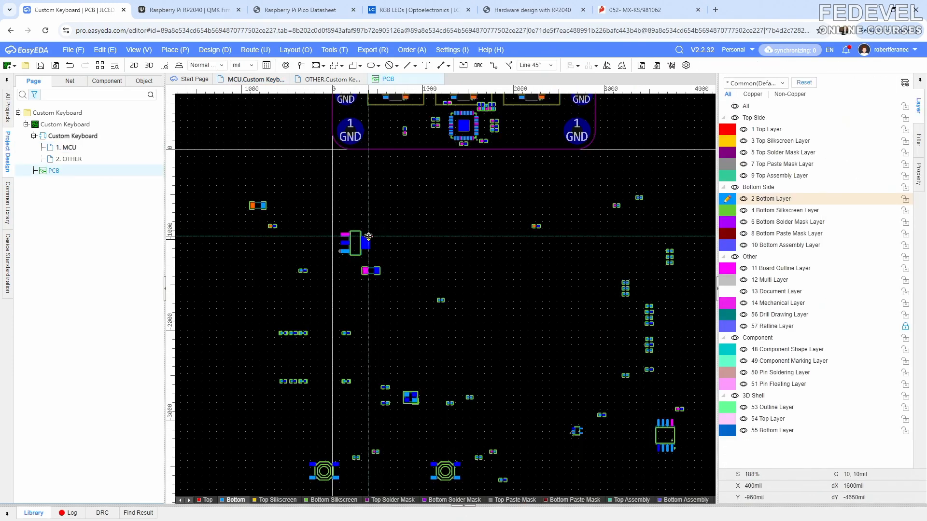
scroll(368, 236, "down", 2)
scroll(425, 165, "up", 4)
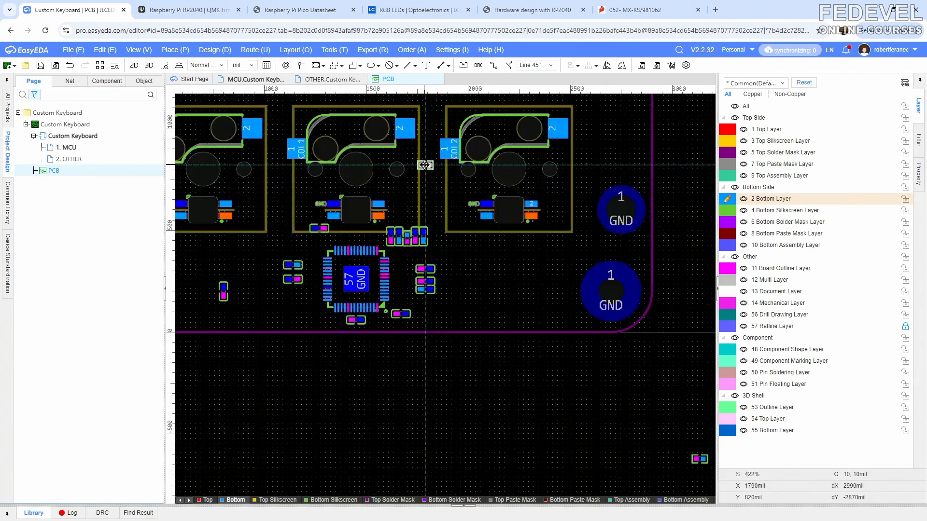
scroll(425, 165, "up", 2)
left_click(466, 254)
left_click(493, 338)
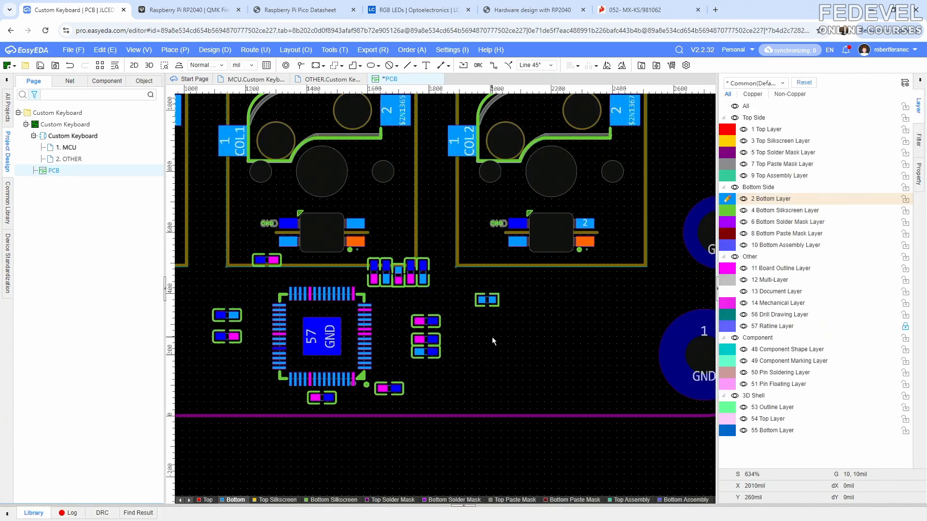
Show all ratlines on the PCB.
left_click(137, 56)
mouse_move(162, 312)
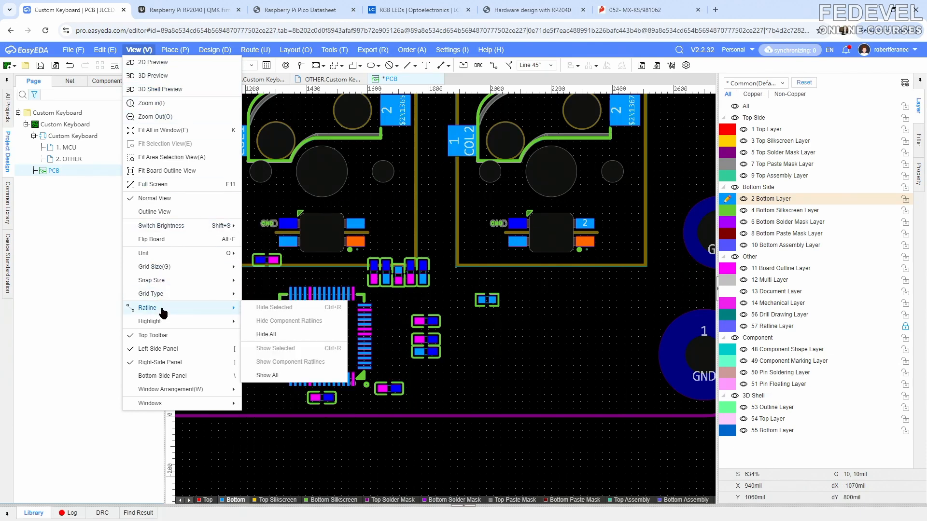
left_click(291, 380)
Move R109 up and left to about X 1940, Y 440 mil, just below the lower-left corner of the rightmost bottom switch outline.
left_click_drag(487, 302, 477, 262)
scroll(466, 297, "up", 3)
left_click(483, 297)
scroll(462, 280, "up", 1)
right_click_drag(462, 280, 607, 243)
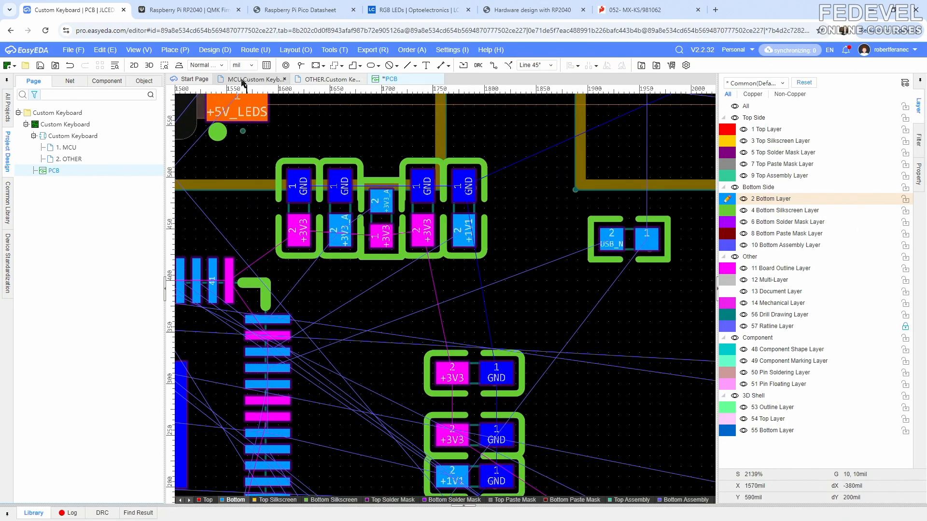
Transfer resistor R111 from the MCU schematic to the PCB, directly below R109 at about X 1940, Y 400 mil.
left_click(242, 80)
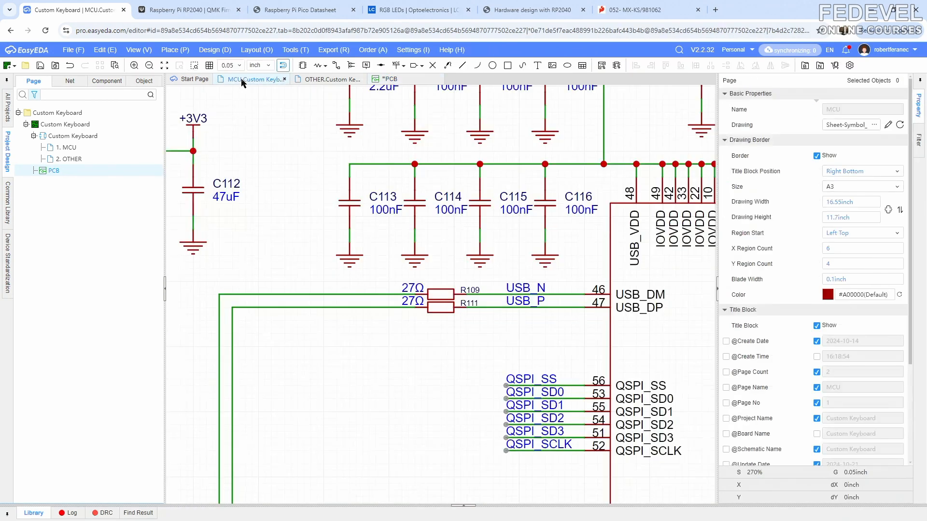
left_click(440, 311)
right_click(439, 309)
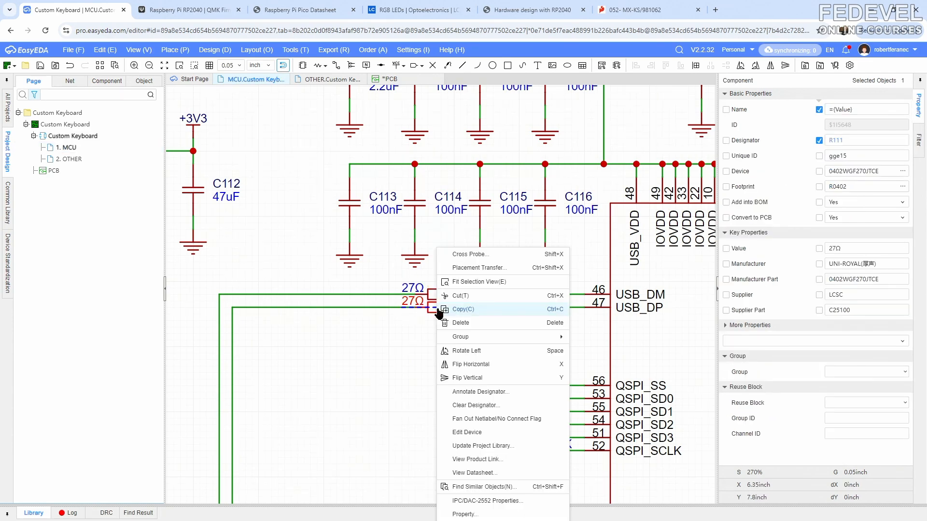
left_click(461, 268)
scroll(511, 241, "down", 5)
scroll(511, 240, "up", 10)
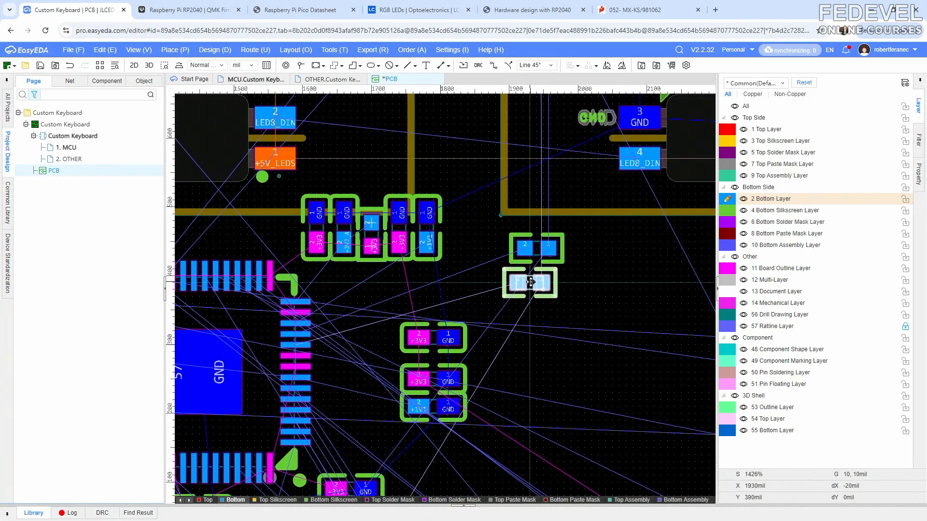
left_click(535, 278)
left_click(590, 282)
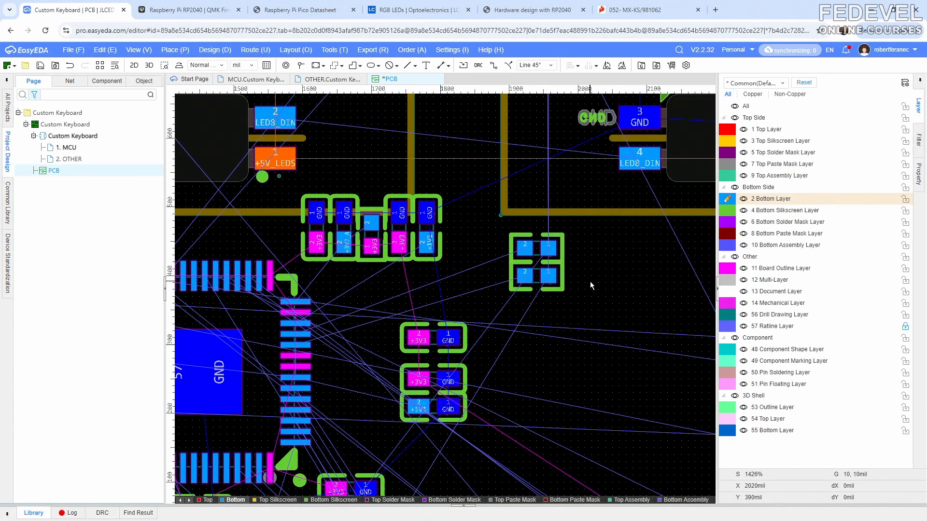
Transfer resistor R120 from the MCU schematic to the PCB, rotated to 270°, below the +3V3 capacitor left of the RP2040 at X 1140, Y 190 mil.
left_click(256, 79)
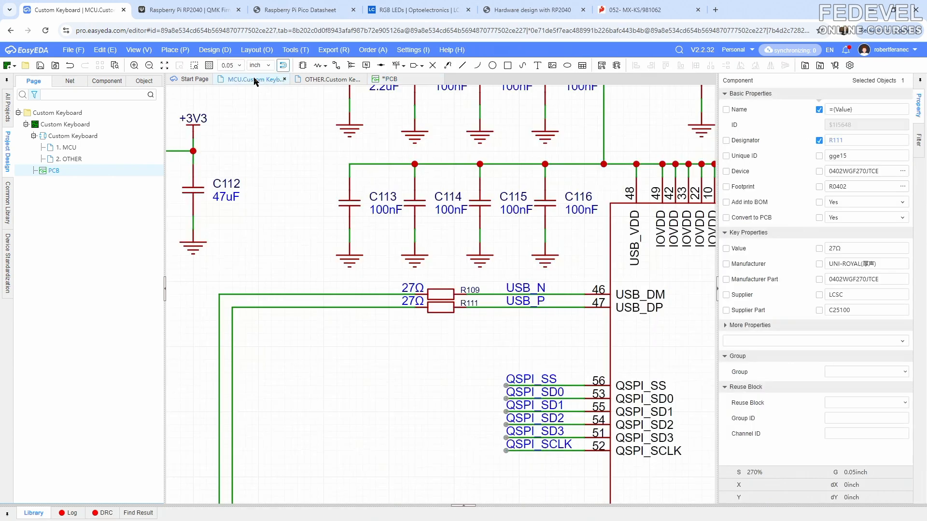
scroll(356, 139, "down", 2)
scroll(385, 311, "up", 2)
scroll(385, 311, "down", 2)
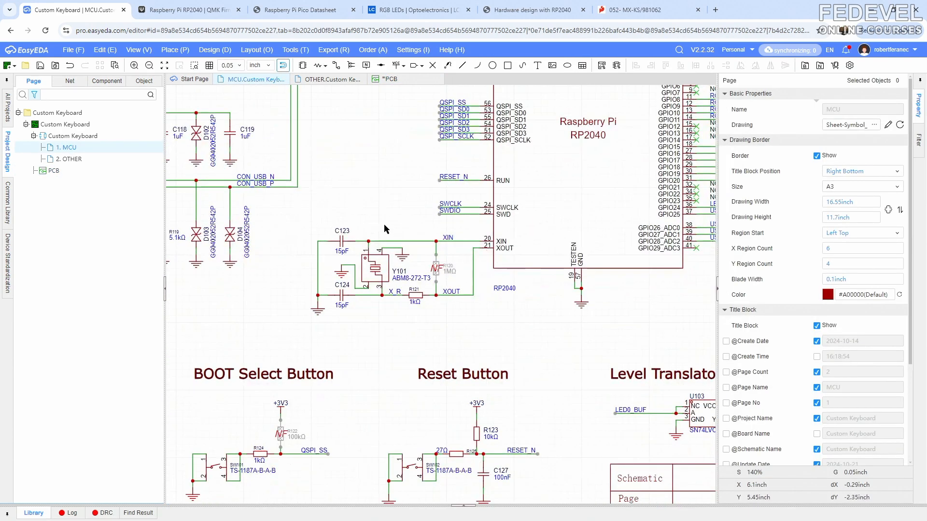
scroll(382, 225, "up", 3)
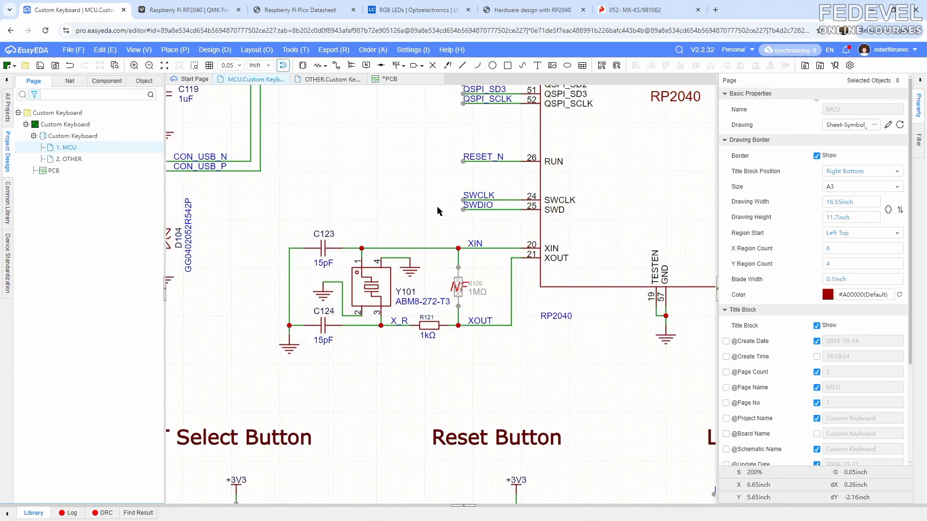
left_click(459, 284)
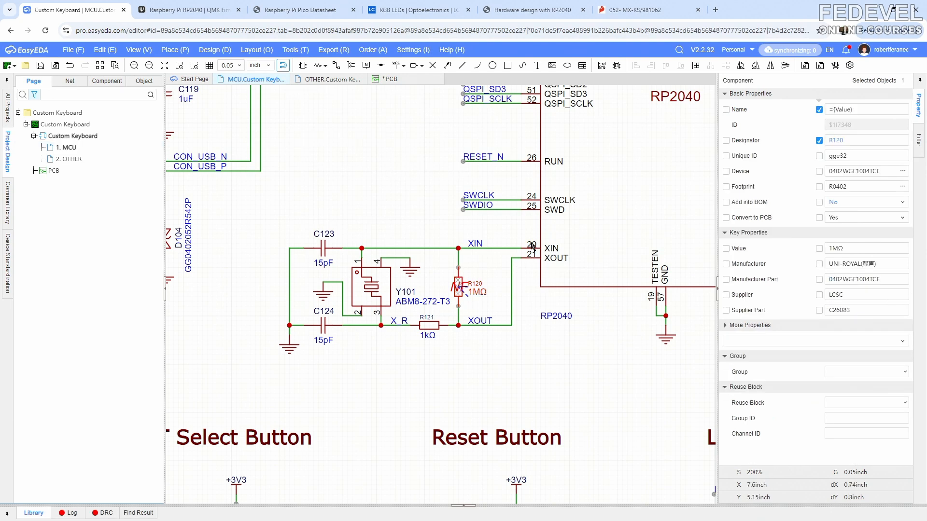
right_click(460, 281)
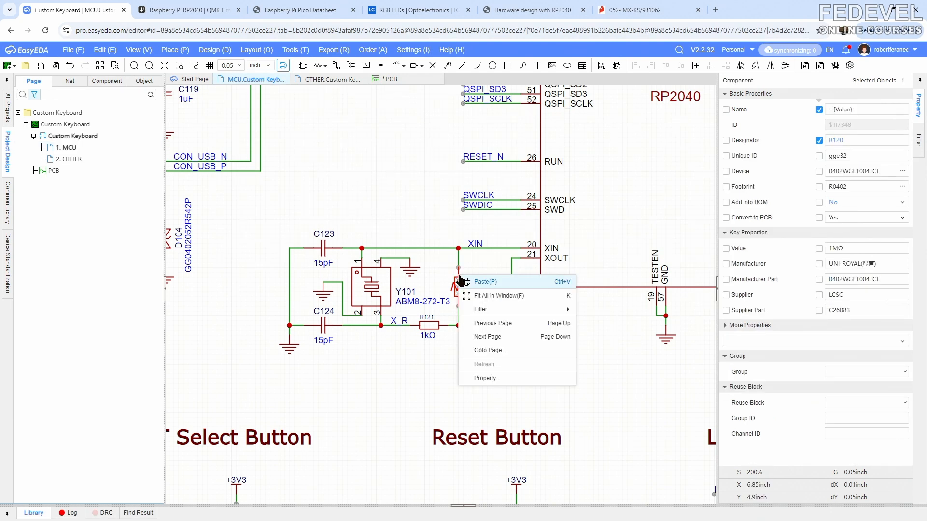
left_click(444, 241)
scroll(461, 273, "up", 3)
left_click(459, 285)
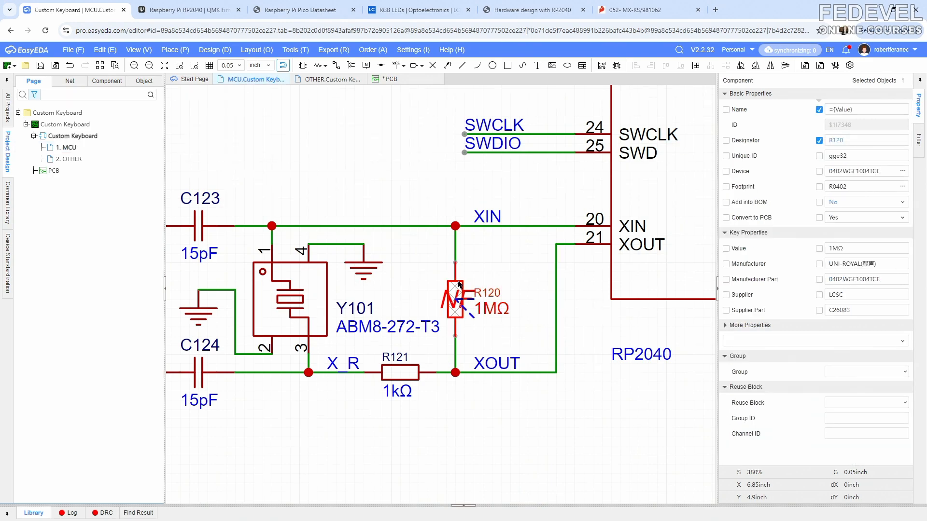
right_click(459, 285)
left_click(474, 268)
scroll(463, 243, "down", 6)
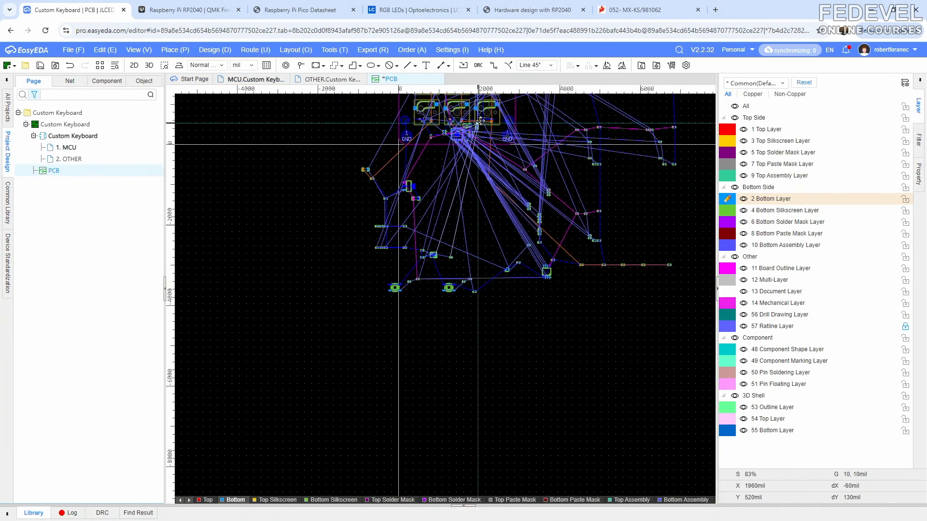
scroll(289, 309, "up", 4)
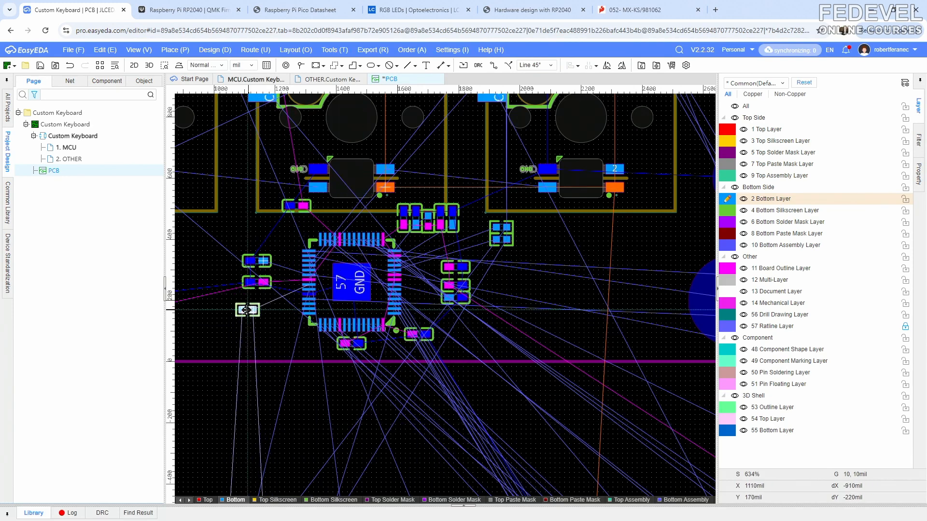
scroll(244, 308, "up", 7)
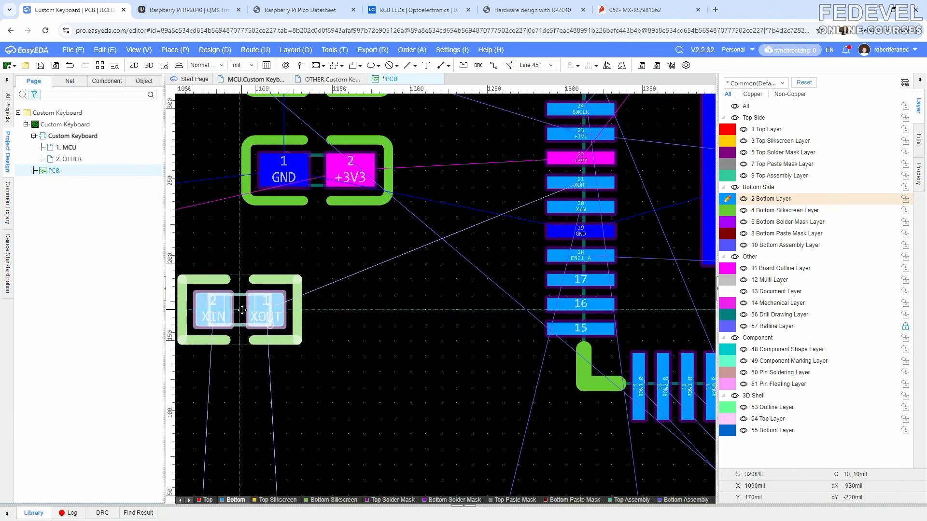
key("space")
left_click_drag(242, 309, 311, 285)
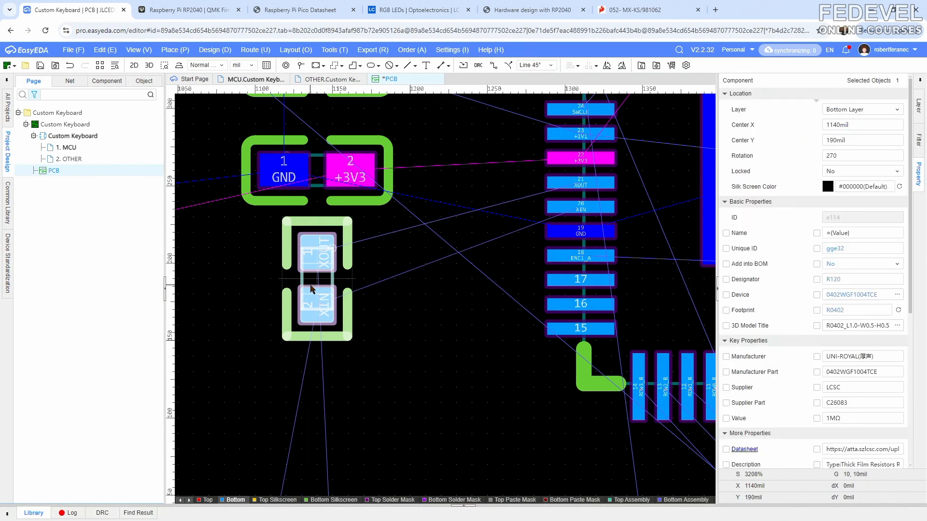
left_click(377, 245)
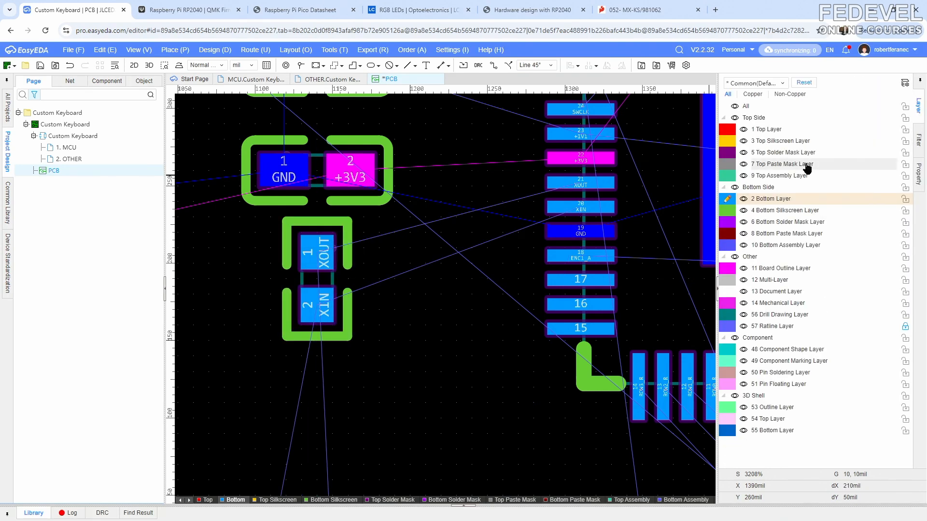
Enable all object types in the PCB selection filter.
left_click(919, 143)
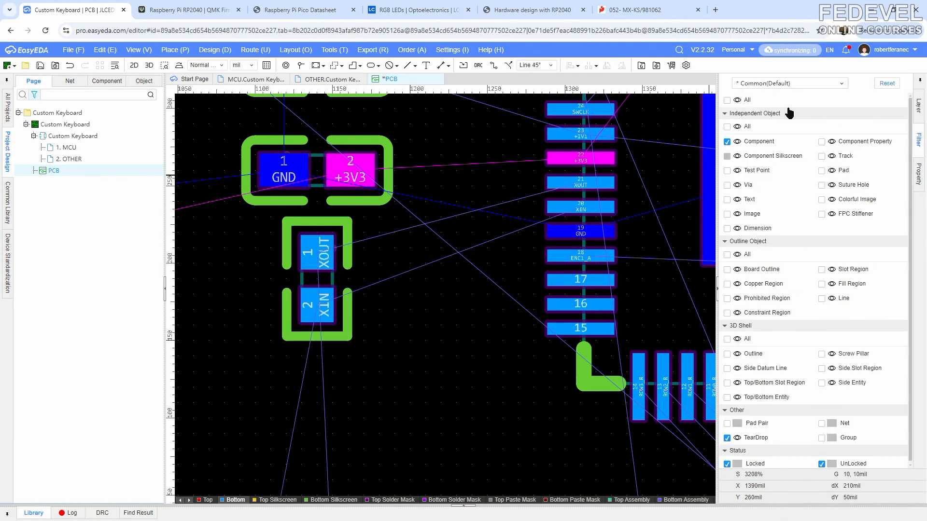
left_click(727, 101)
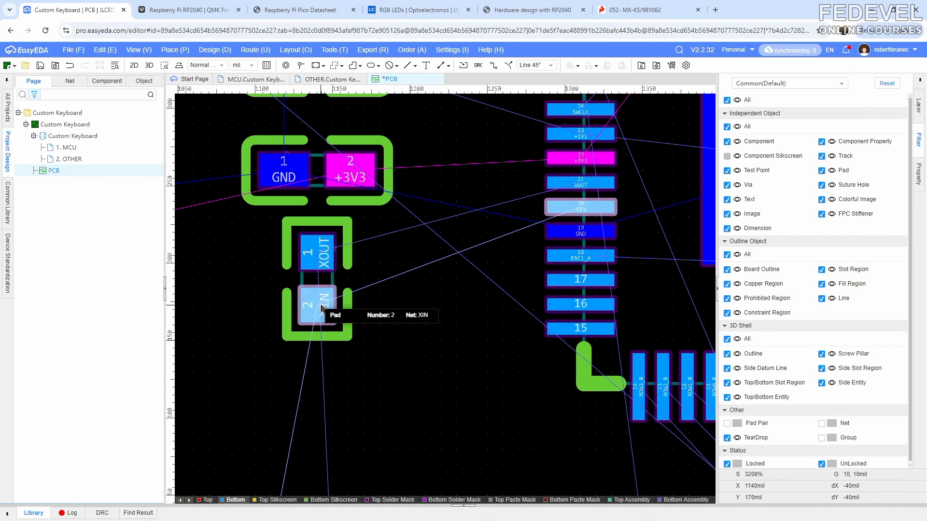
left_click(382, 263)
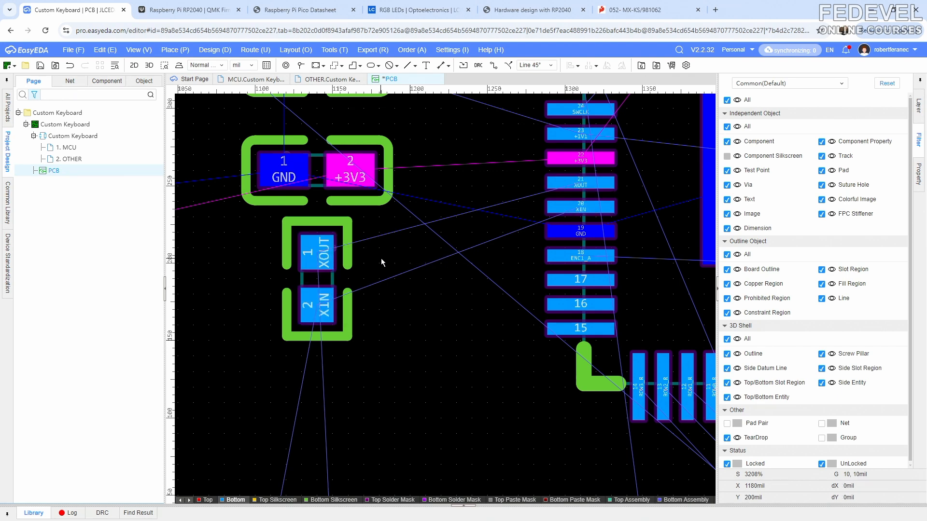
Transfer resistor R121 from the MCU schematic to the PCB, rotated to 0°, left of the +1V1 and +3V3 capacitors at X 1050, Y 290 mil.
left_click(255, 79)
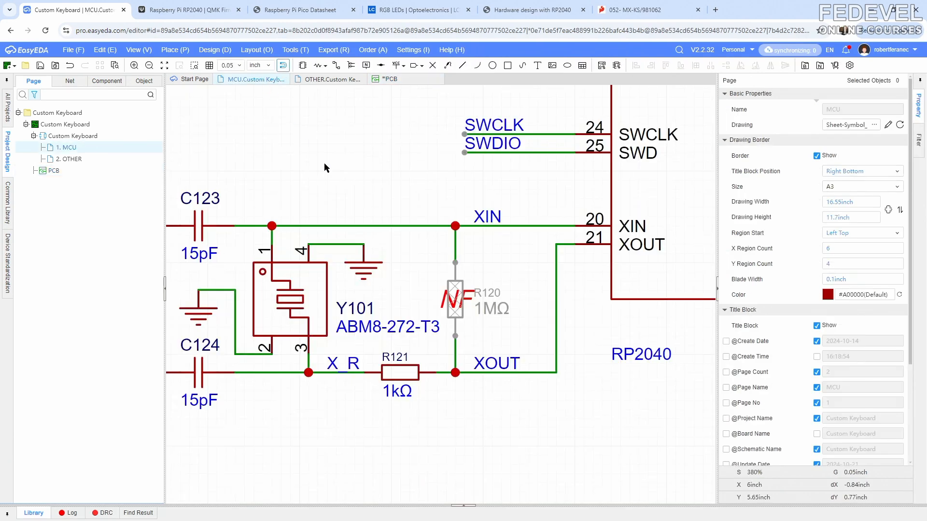
left_click(393, 371)
right_click(393, 372)
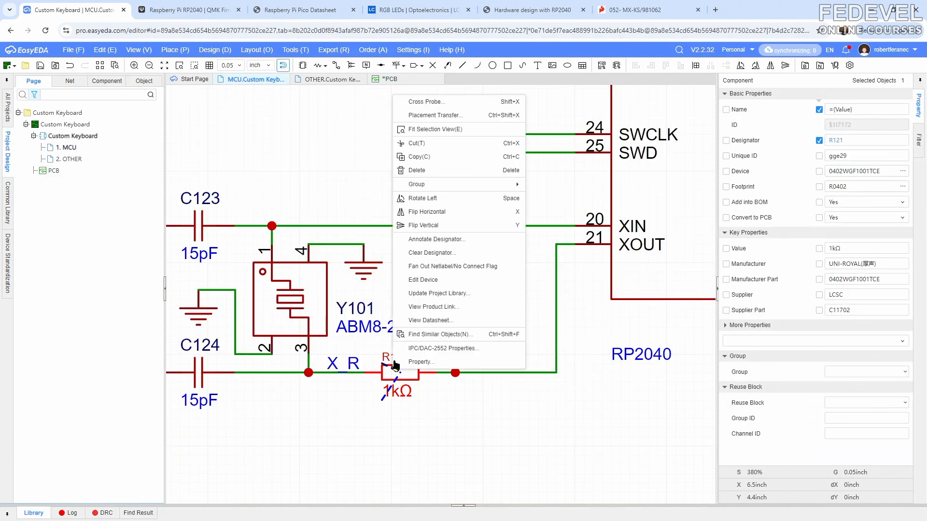
left_click(421, 117)
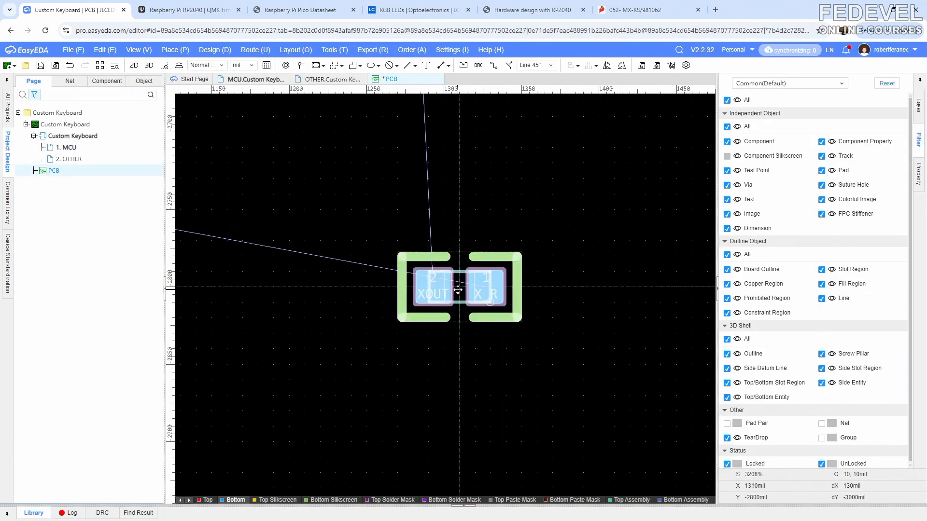
scroll(460, 297, "down", 3)
right_click_drag(461, 189, 443, 379)
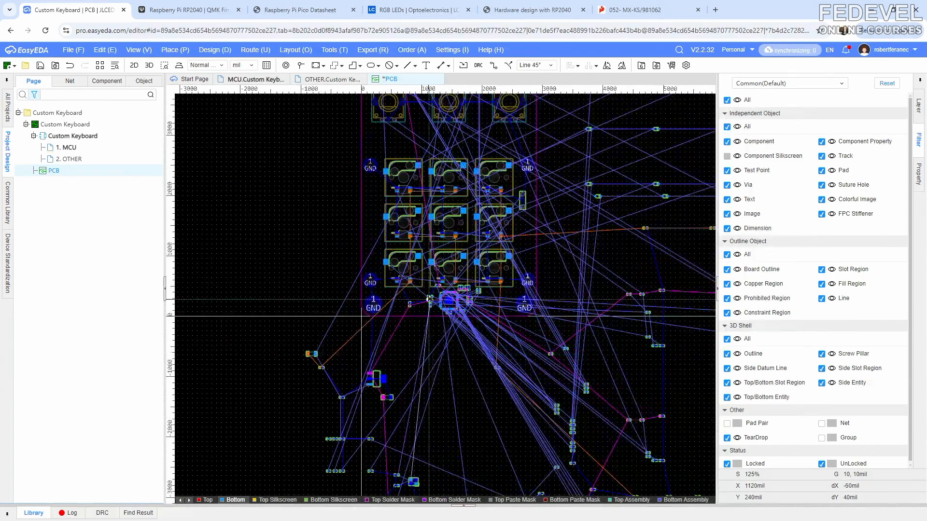
scroll(426, 293, "up", 4)
scroll(427, 296, "up", 5)
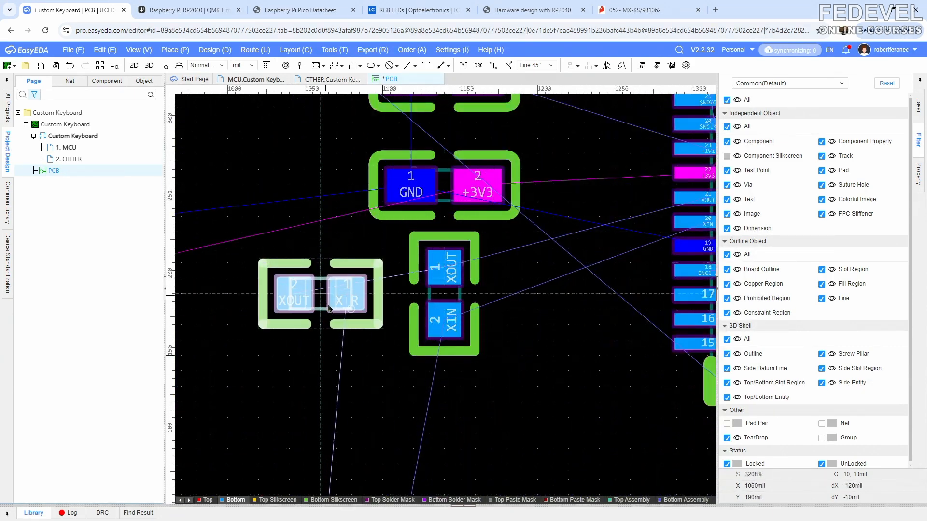
key("space")
key("space")
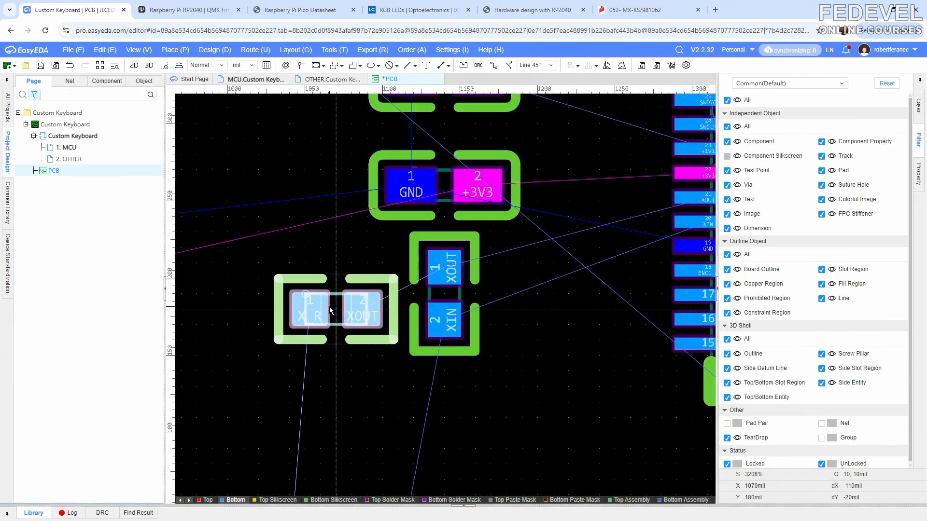
left_click(300, 139)
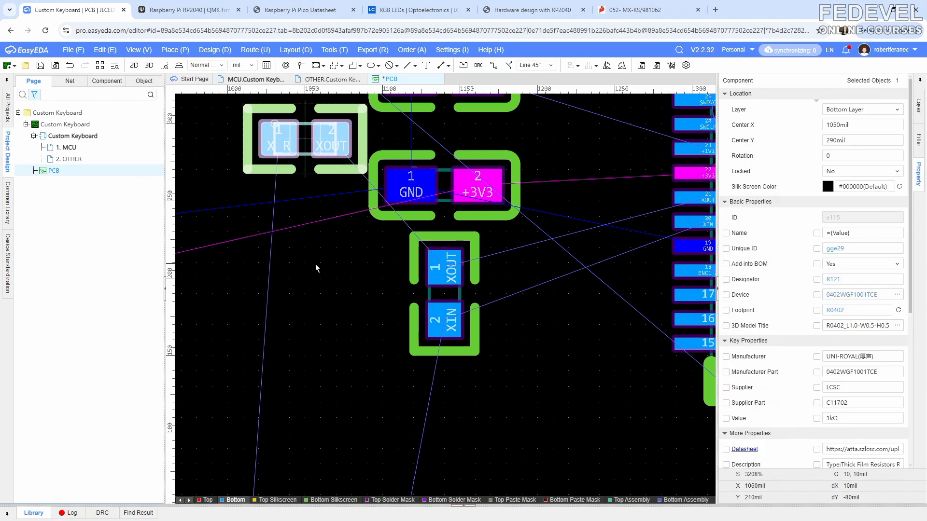
left_click(314, 265)
scroll(408, 265, "down", 5)
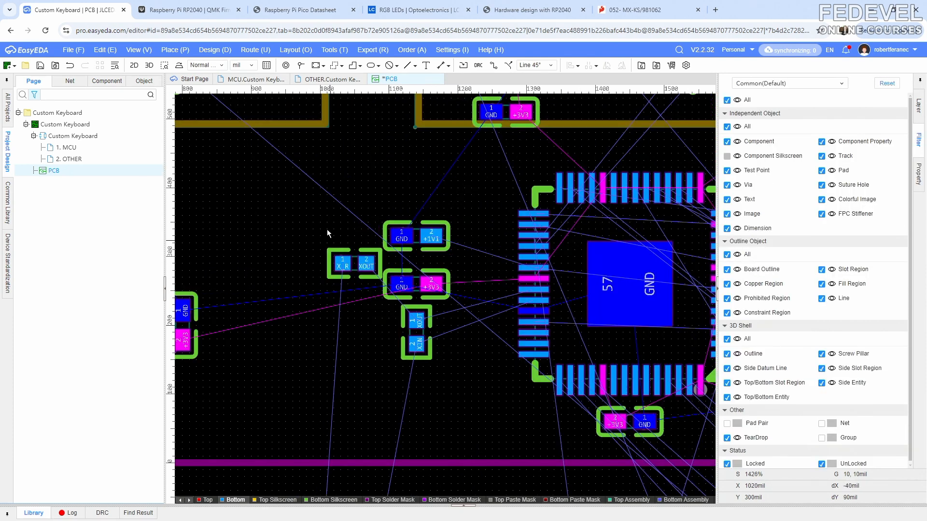
Transfer capacitor C124 from the MCU schematic to the PCB, rotated to 90°, directly above R121 at X 1030, Y 370 mil.
left_click(258, 80)
right_click_drag(304, 207, 421, 206)
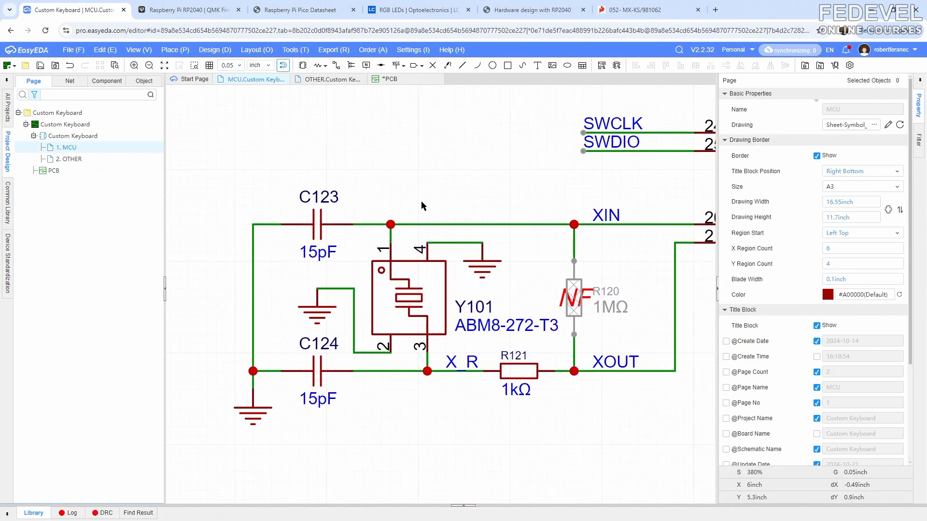
left_click(322, 374)
right_click(323, 374)
left_click(355, 116)
scroll(371, 290, "down", 5)
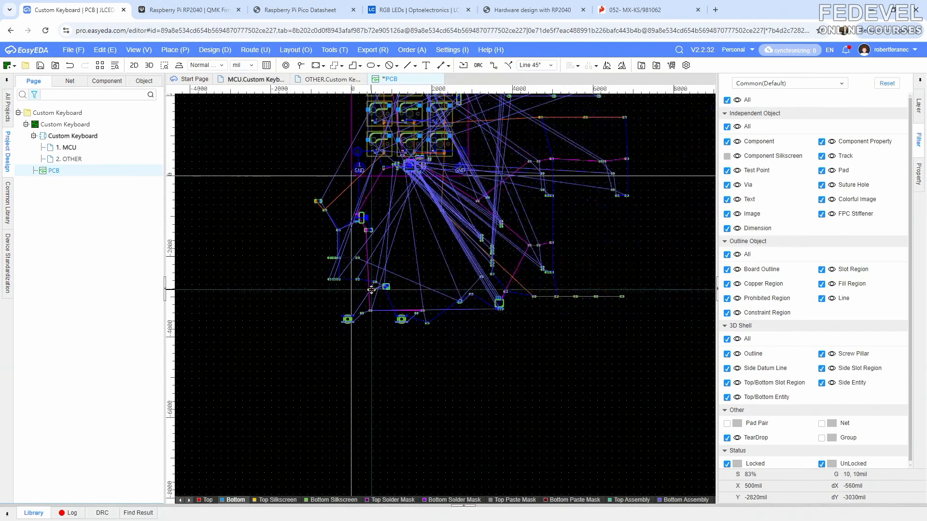
scroll(398, 164, "up", 5)
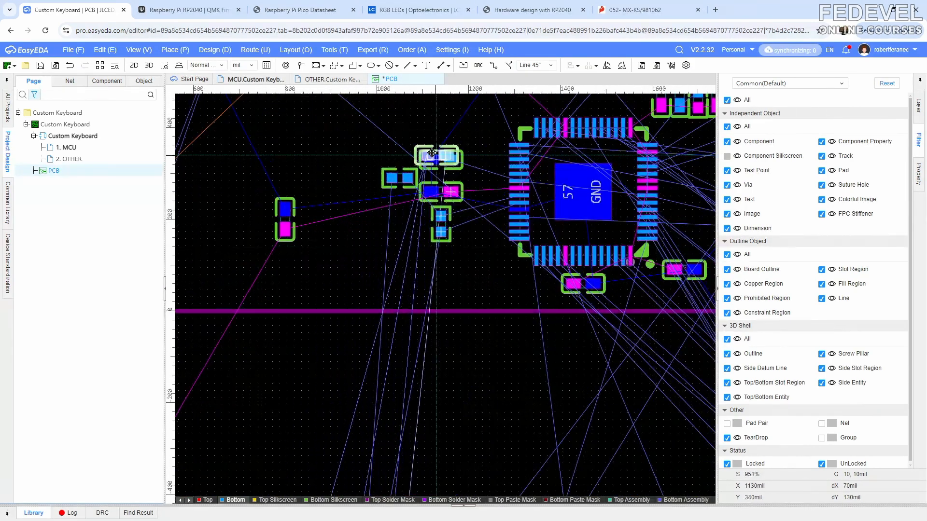
scroll(377, 142, "up", 4)
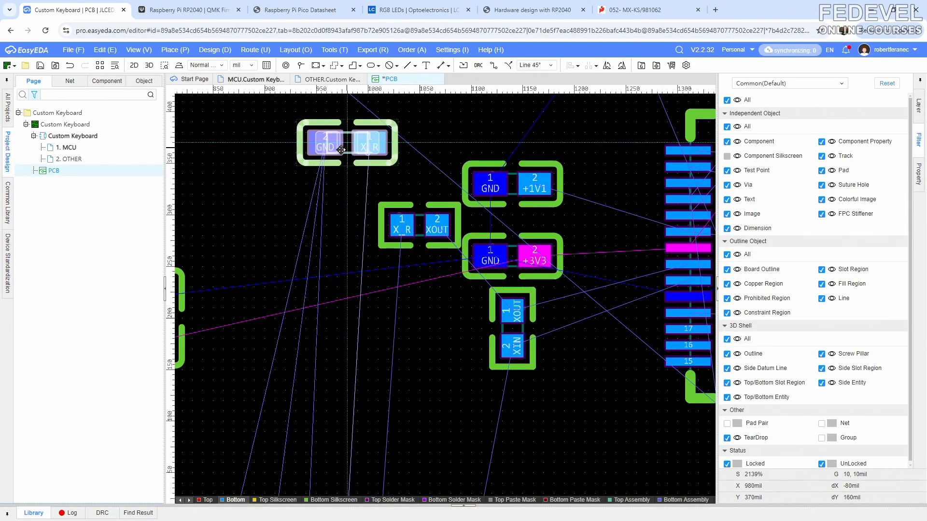
left_click(328, 152)
left_click_drag(326, 155, 404, 144)
key("space")
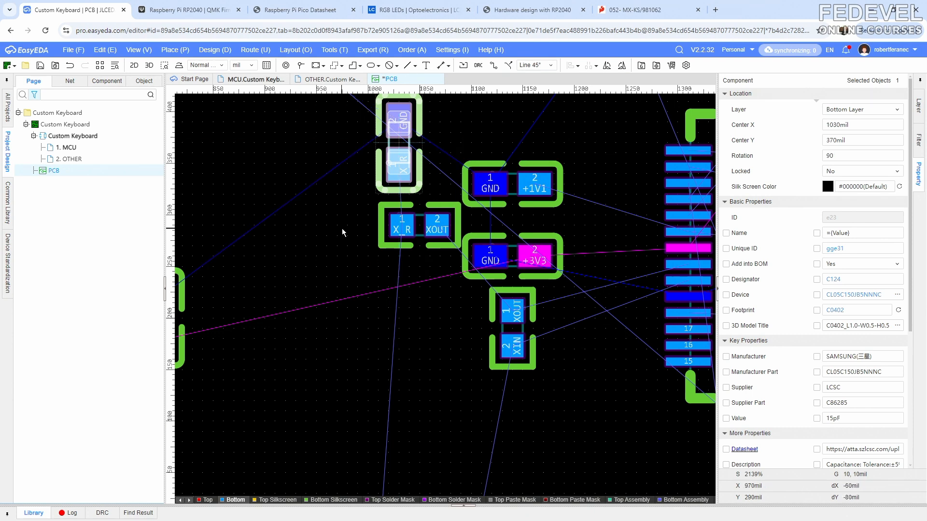
left_click(341, 228)
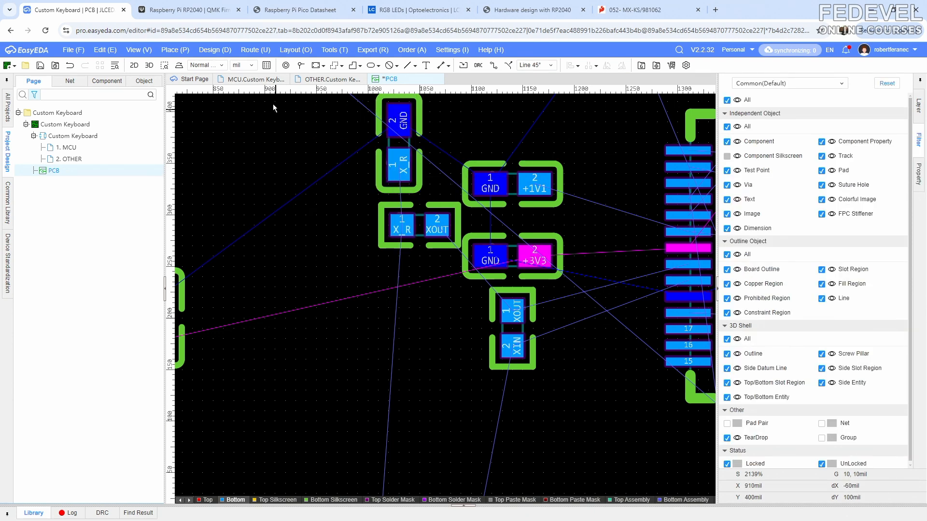
Transfer crystal Y101 from the MCU schematic to the PCB, rotated so its X_R pad faces C124, directly left of C124 and R121.
left_click(258, 79)
left_click(379, 305)
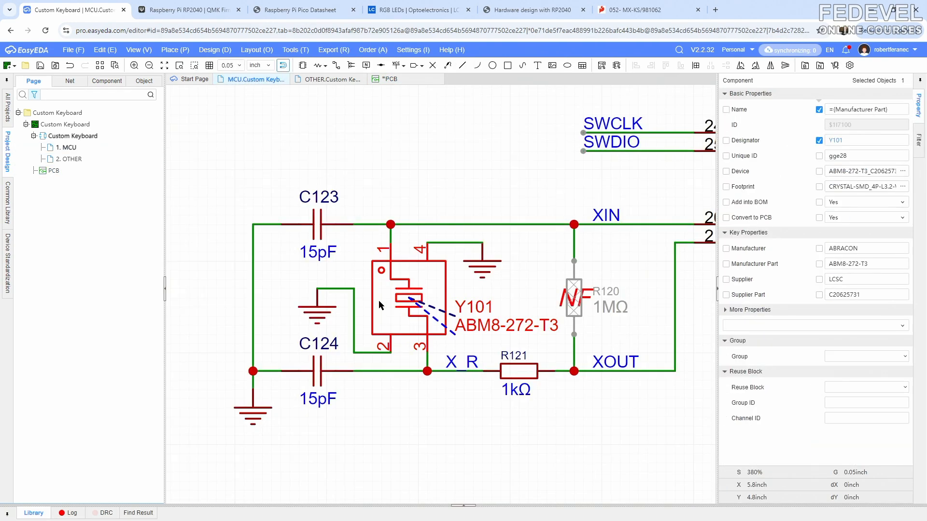
right_click(379, 305)
left_click(391, 269)
left_click_drag(389, 265, 352, 149)
scroll(390, 319, "down", 8)
scroll(396, 198, "up", 4)
scroll(395, 202, "up", 7)
key("space")
right_click_drag(352, 149, 352, 260)
left_click(352, 260)
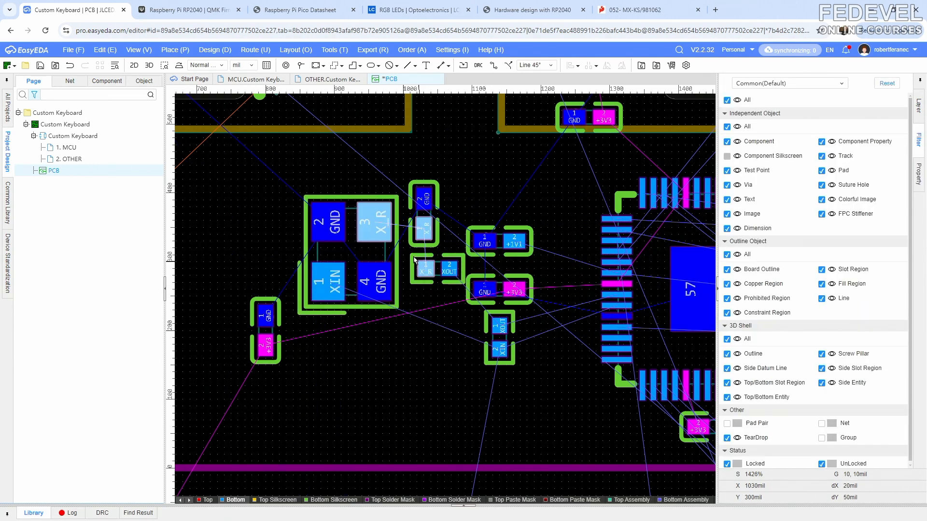
Transfer capacitor C123 from the MCU schematic to the PCB, rotated vertically with its XIN pad up, just below crystal Y101.
left_click(255, 79)
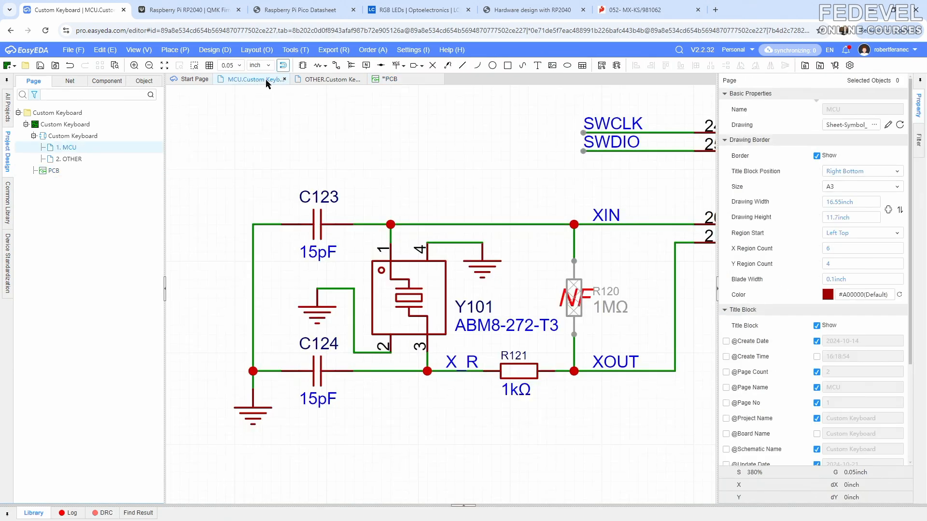
left_click(314, 224)
right_click(315, 225)
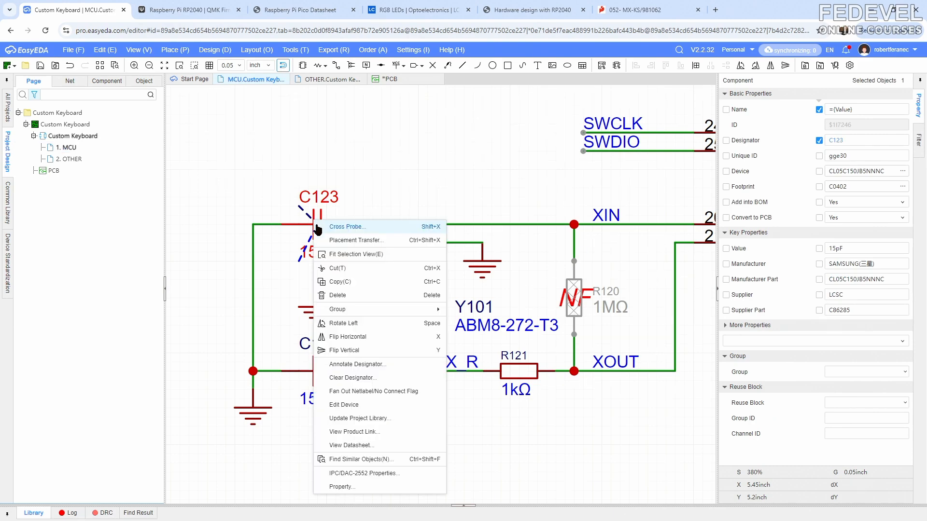
left_click(322, 241)
scroll(376, 321, "down", 8)
scroll(377, 300, "up", 6)
scroll(377, 300, "up", 5)
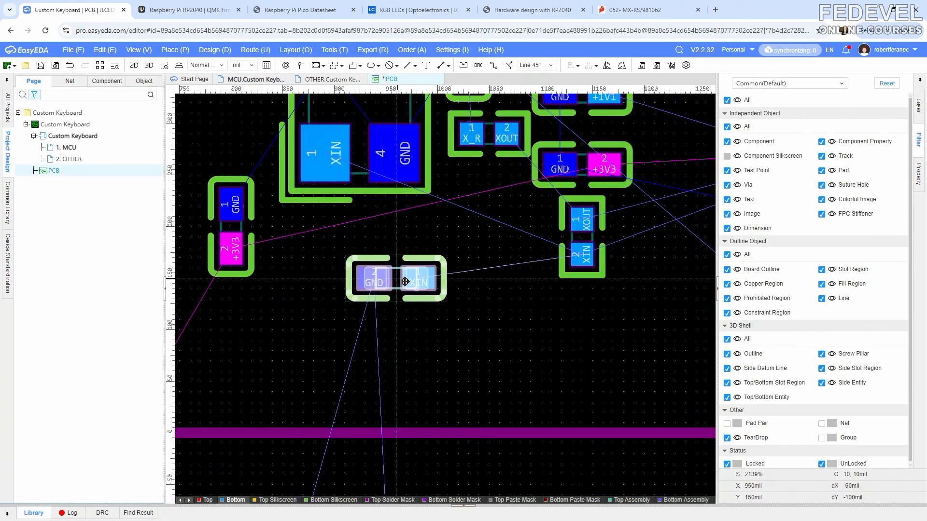
left_click(405, 281)
left_click_drag(405, 281, 389, 255)
key("space")
left_click(461, 289)
right_click_drag(470, 219, 390, 327)
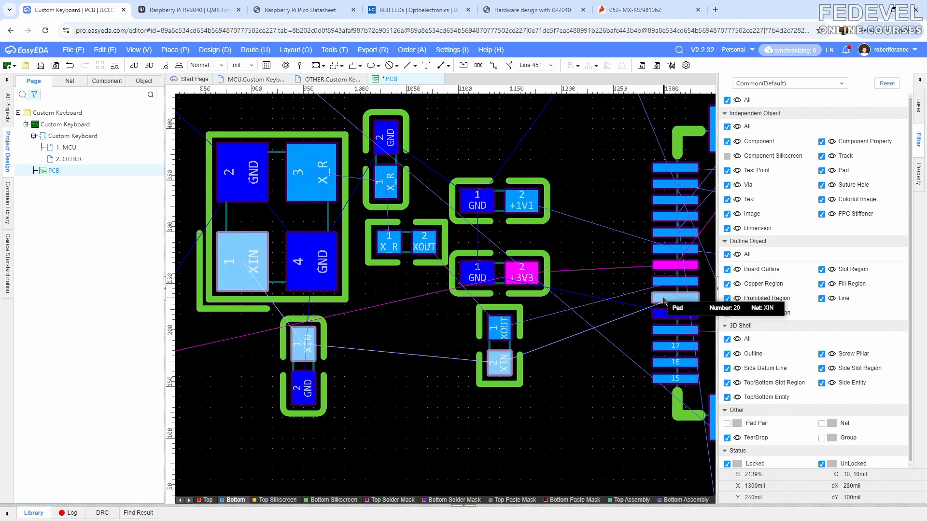
Fit the whole board outline in the view and save the PCB.
scroll(412, 321, "down", 4)
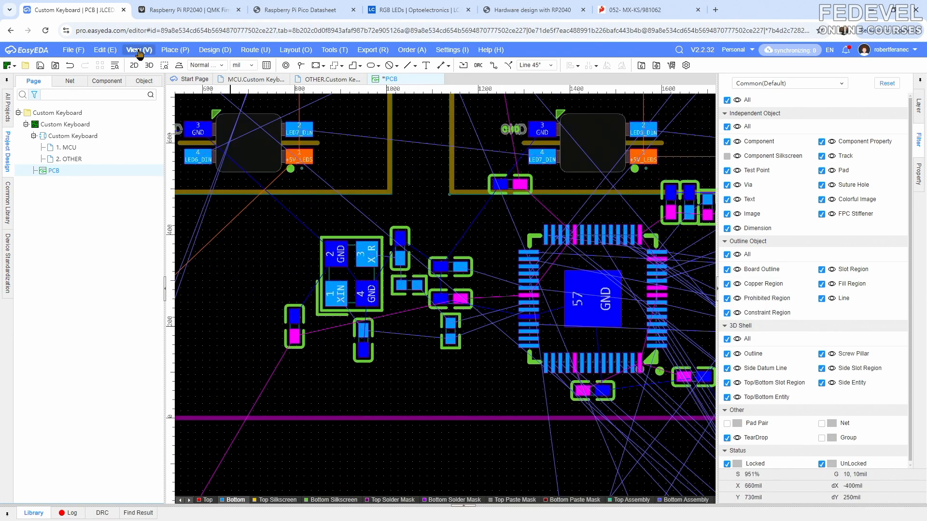
left_click(139, 50)
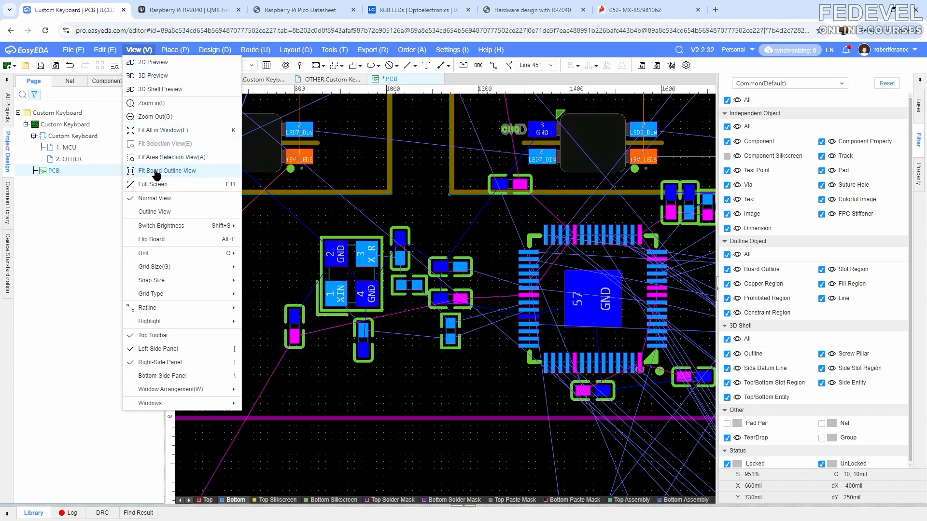
left_click(156, 172)
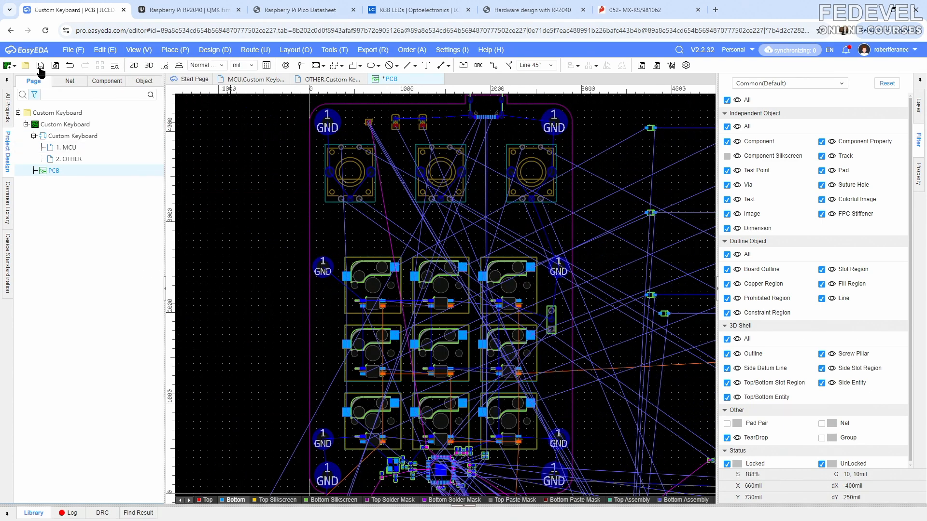
Transfer resistor R108 from the MCU schematic to the PCB, rotated to 90°, right of the RP2040 at X 1920, Y 110 mil.
left_click(254, 80)
scroll(306, 171, "down", 3)
right_click_drag(389, 176, 236, 314)
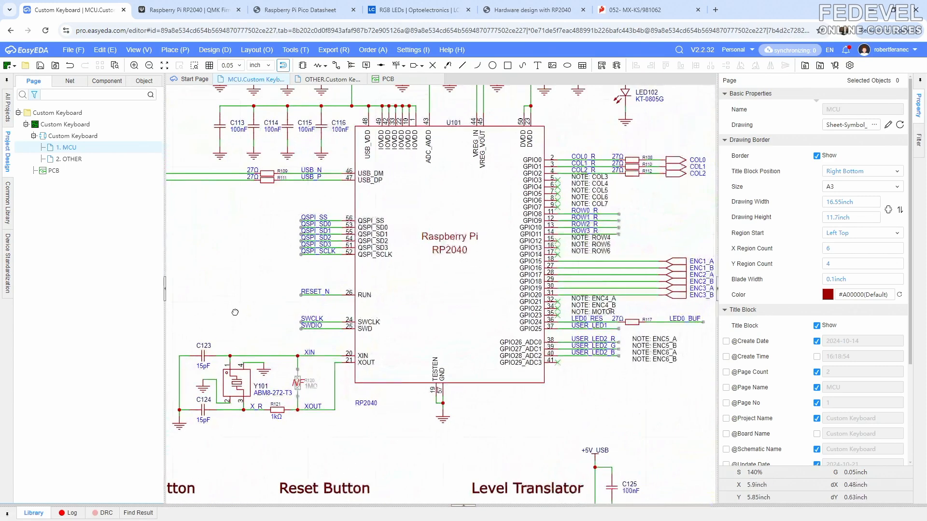
right_click_drag(635, 229, 502, 257)
scroll(515, 239, "up", 2)
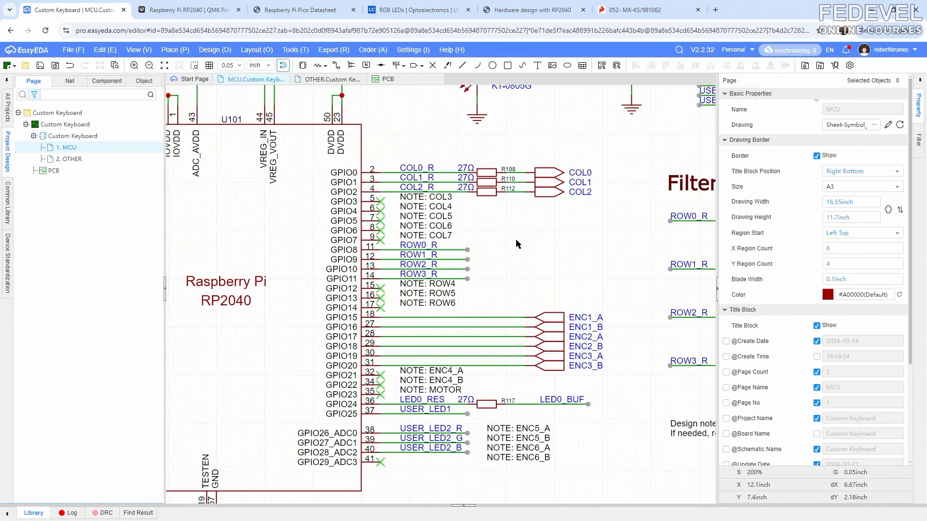
left_click(489, 175)
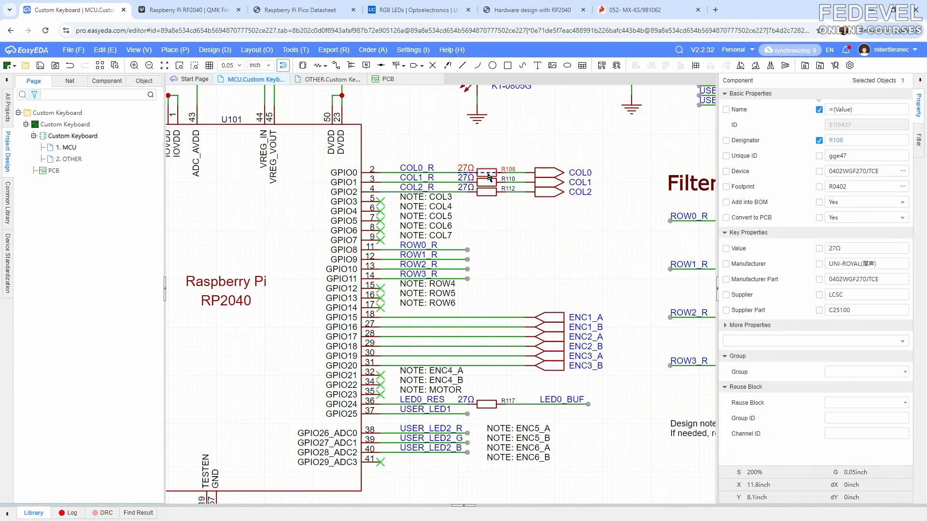
right_click(489, 178)
left_click(495, 192)
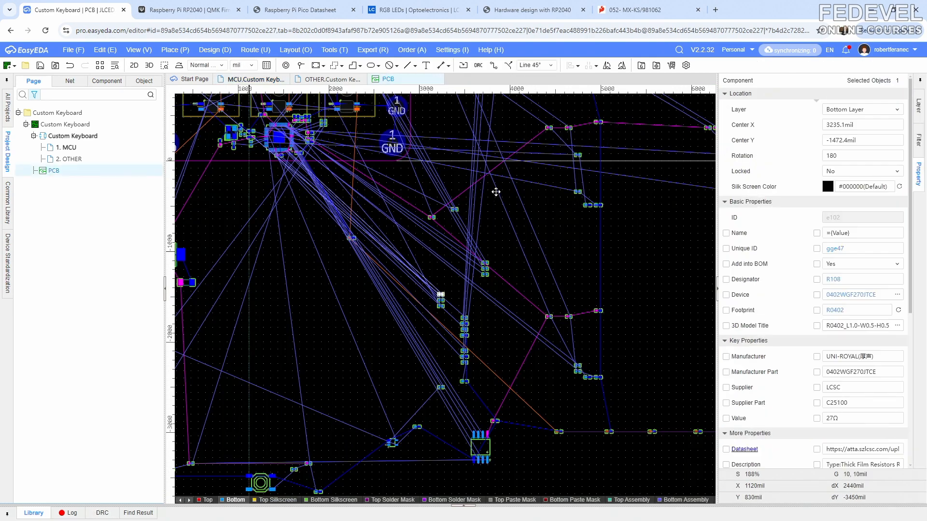
scroll(479, 241, "down", 6)
scroll(432, 214, "up", 14)
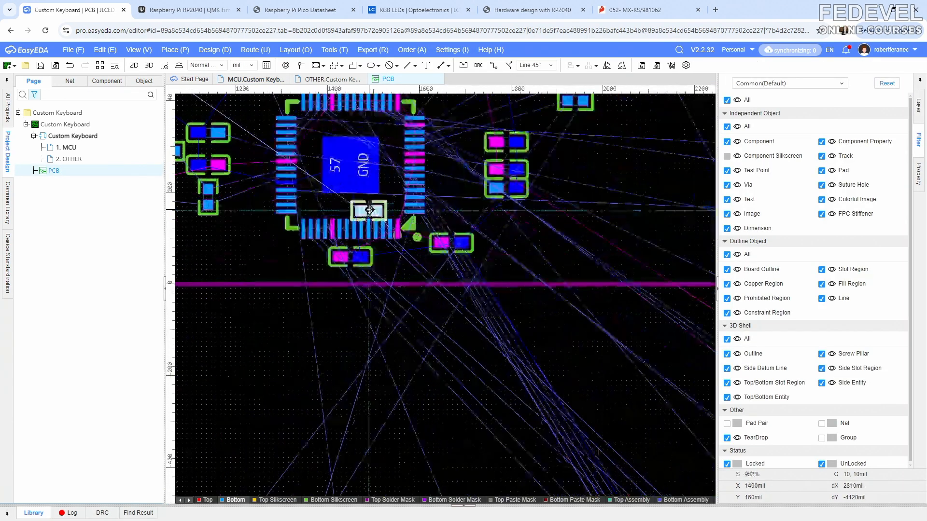
scroll(369, 210, "up", 1)
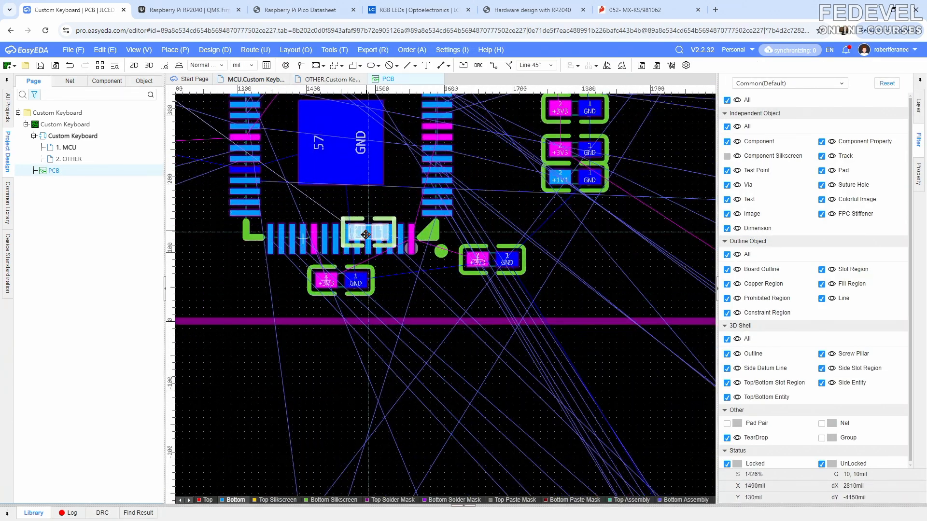
key("space")
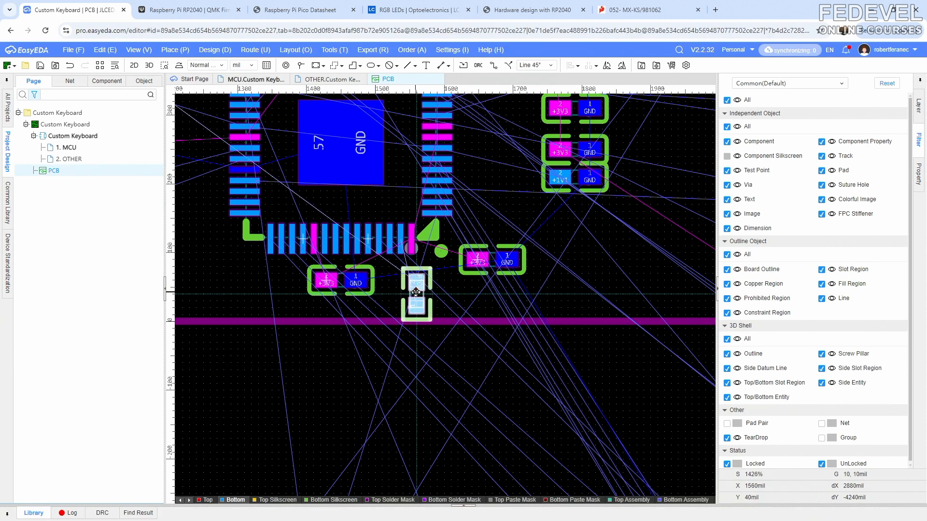
left_click(628, 236)
left_click(616, 276)
left_click_drag(627, 236, 655, 245)
left_click(630, 244)
left_click(663, 246)
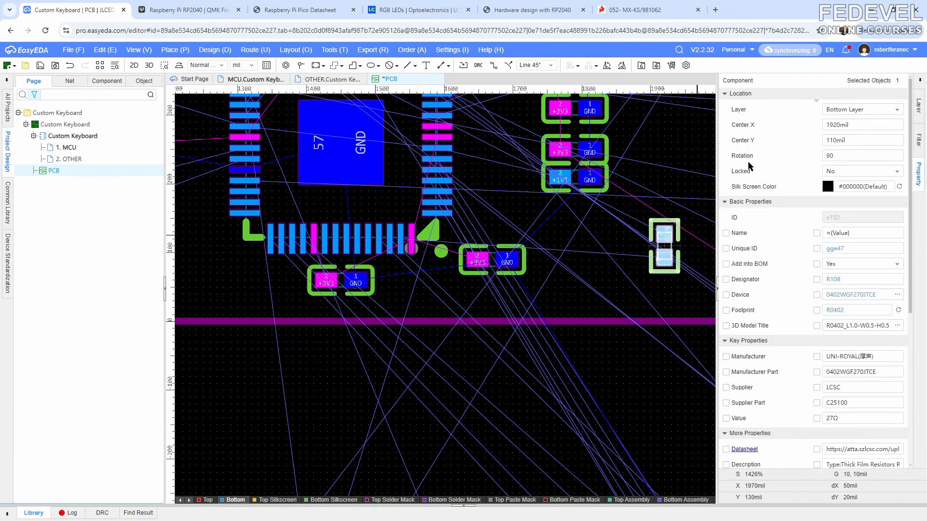
left_click(615, 234)
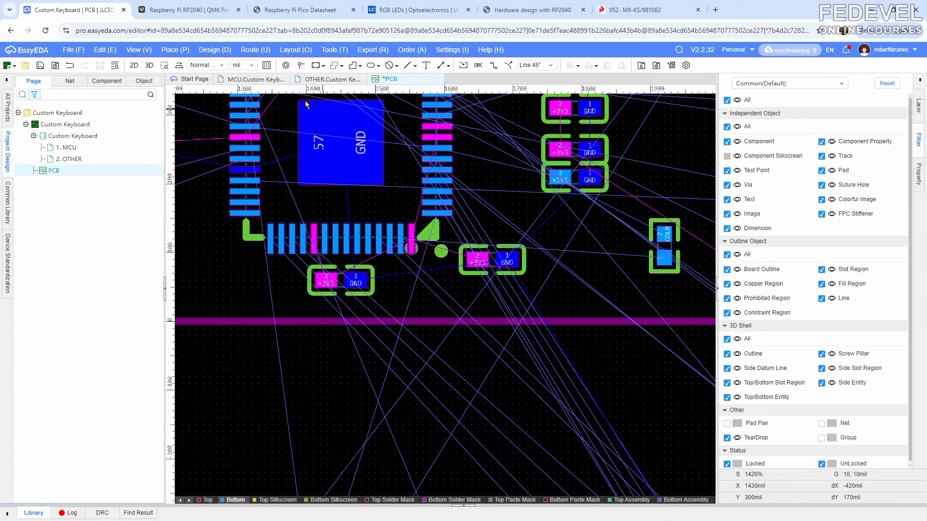
Transfer resistor R110 from the MCU schematic to the PCB, rotated vertically, directly right of R108 at X 1960, Y 110 mil.
left_click(258, 80)
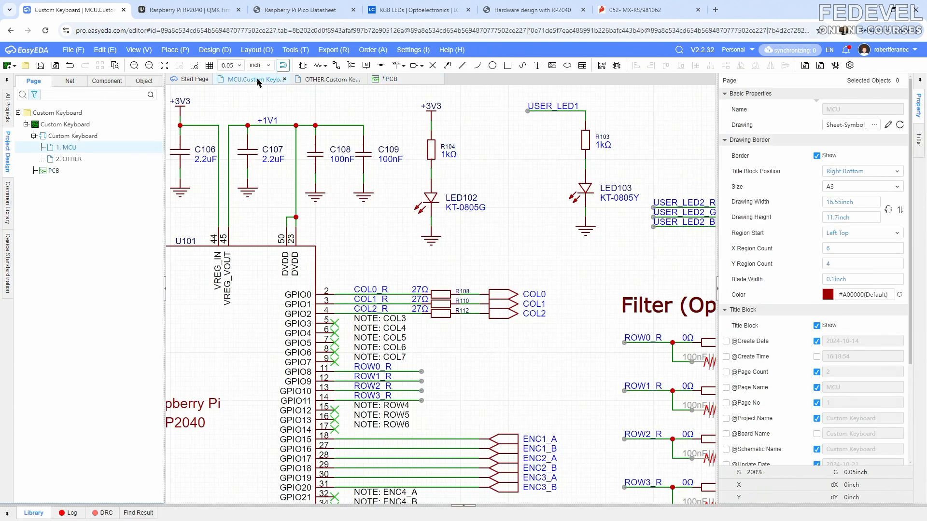
left_click(442, 304)
right_click(442, 305)
left_click(476, 270)
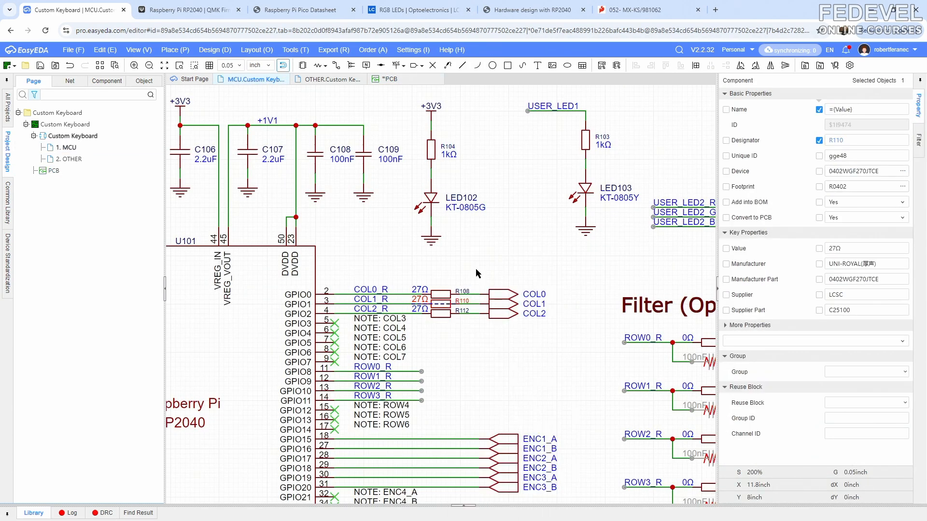
scroll(219, 232, "up", 2)
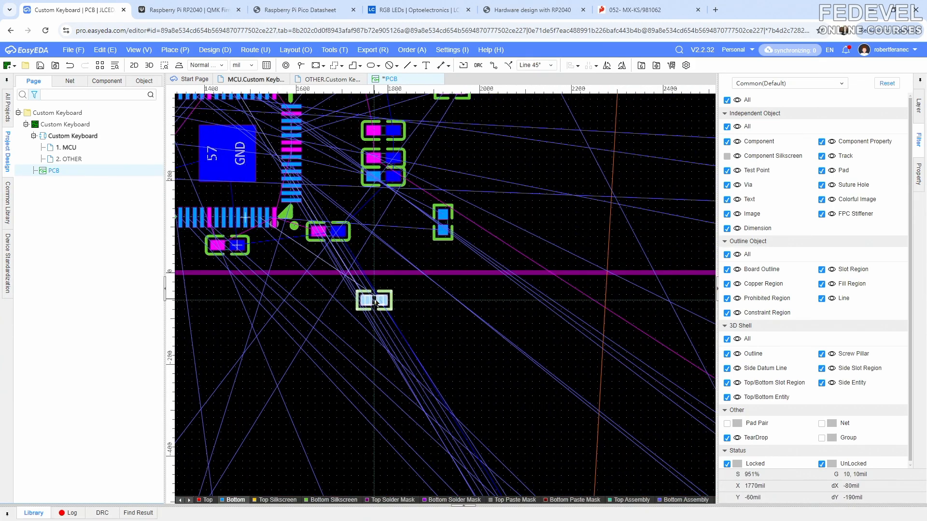
scroll(466, 254, "up", 3)
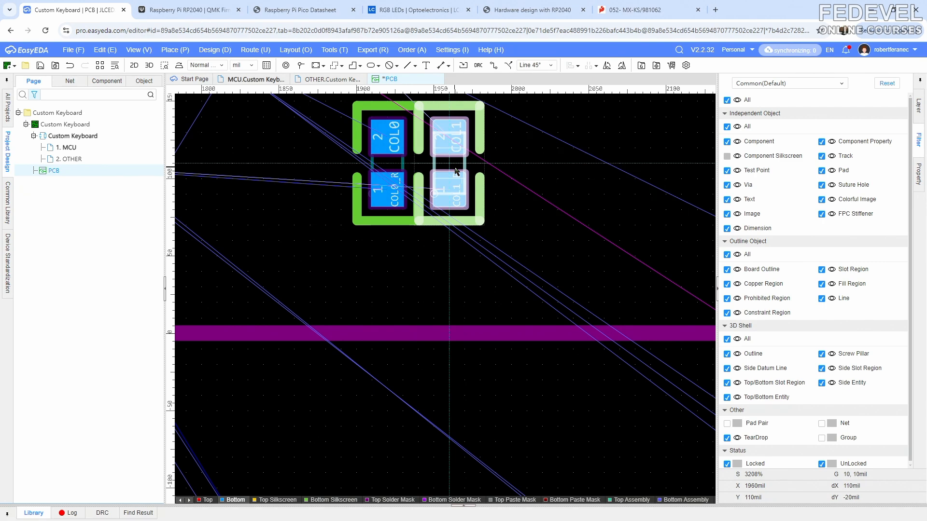
left_click(455, 169)
scroll(488, 217, "down", 2)
left_click(484, 156)
right_click_drag(485, 156, 568, 221)
Transfer resistor R112 from the MCU schematic to the PCB, rotated to 90°, directly right of R110 at X 2000, Y 110 mil.
left_click(265, 79)
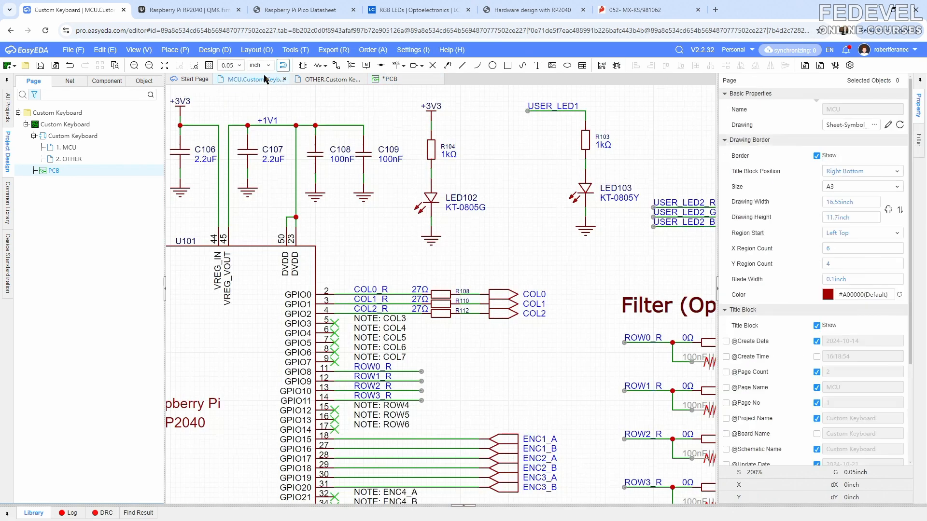
left_click(437, 314)
right_click(437, 314)
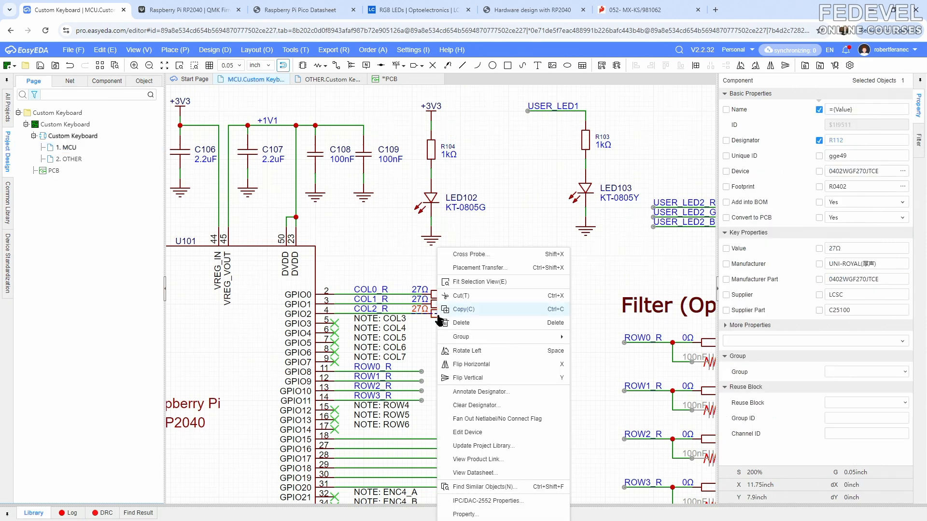
left_click(455, 269)
scroll(448, 269, "down", 5)
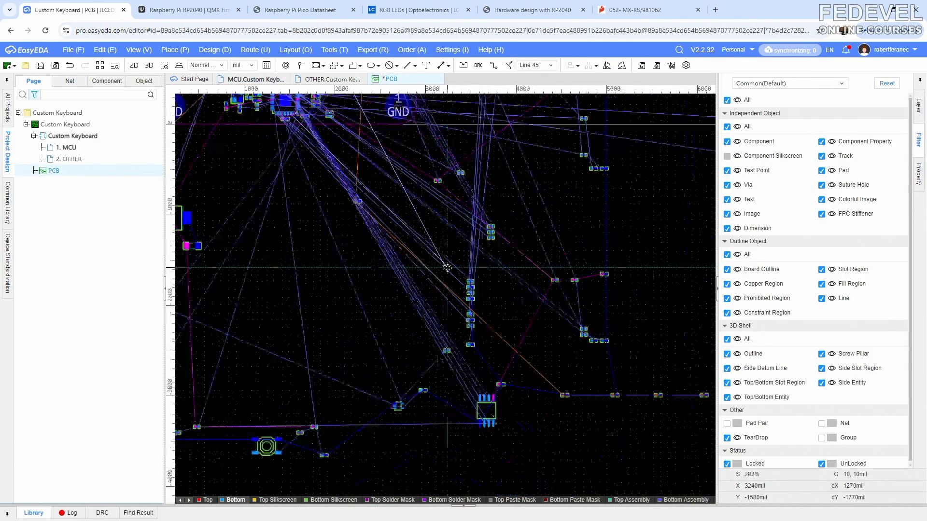
scroll(448, 269, "up", 8)
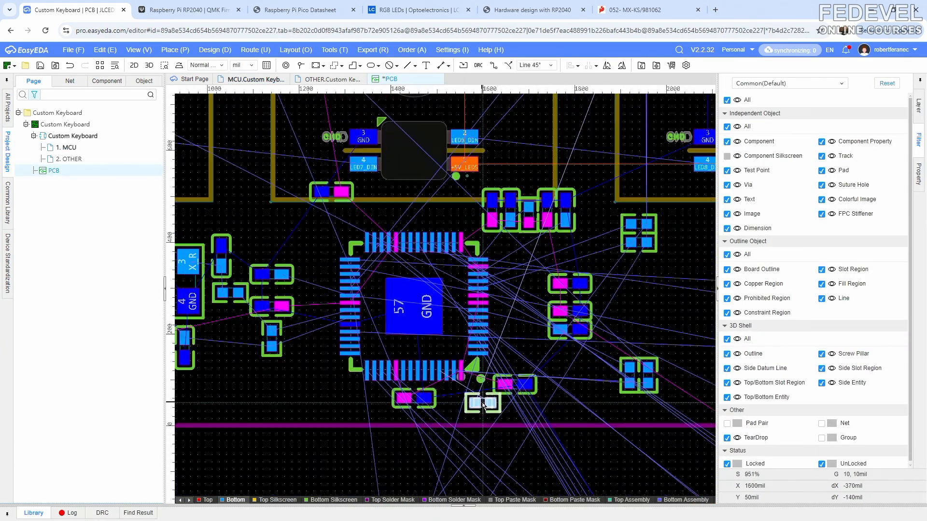
key("space")
key("space")
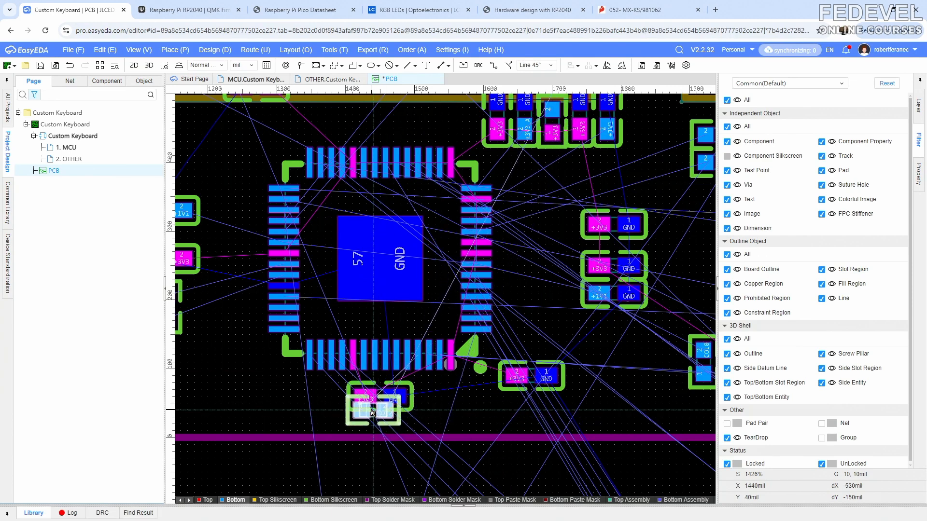
scroll(371, 410, "down", 3)
scroll(568, 401, "up", 3)
key("space")
scroll(528, 372, "up", 3)
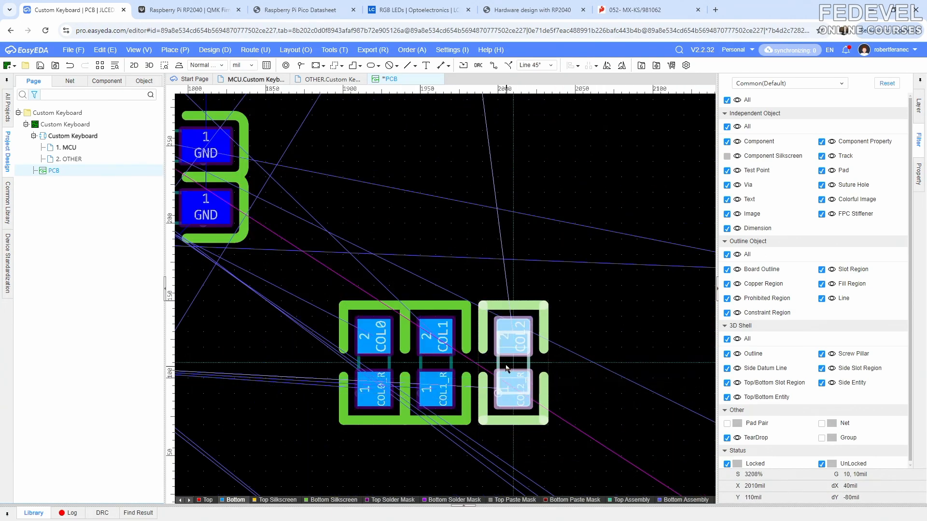
left_click(497, 362)
left_click(579, 368)
left_click(506, 364)
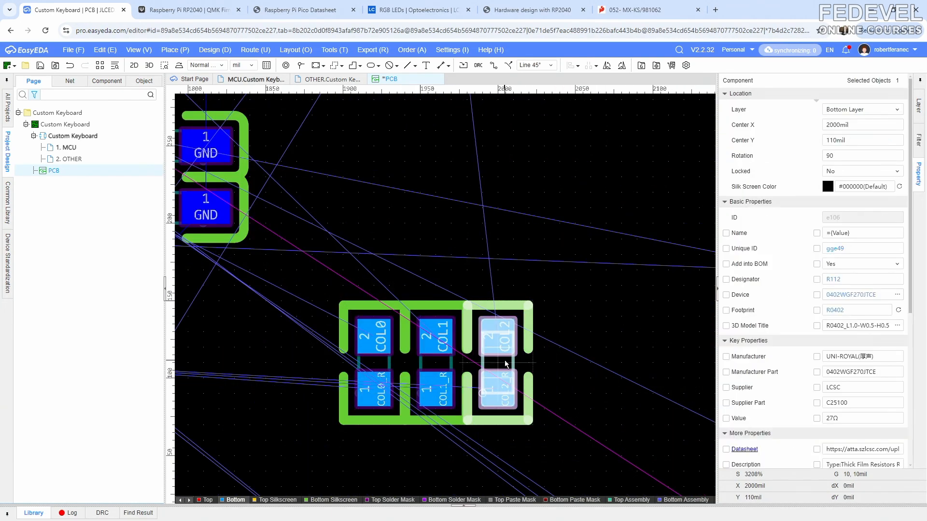
Spread the column resistors apart, moving R112 slightly right and R108 10 mil left to X 1910 mil, with R110 left between them.
left_click(462, 367)
left_click(395, 369)
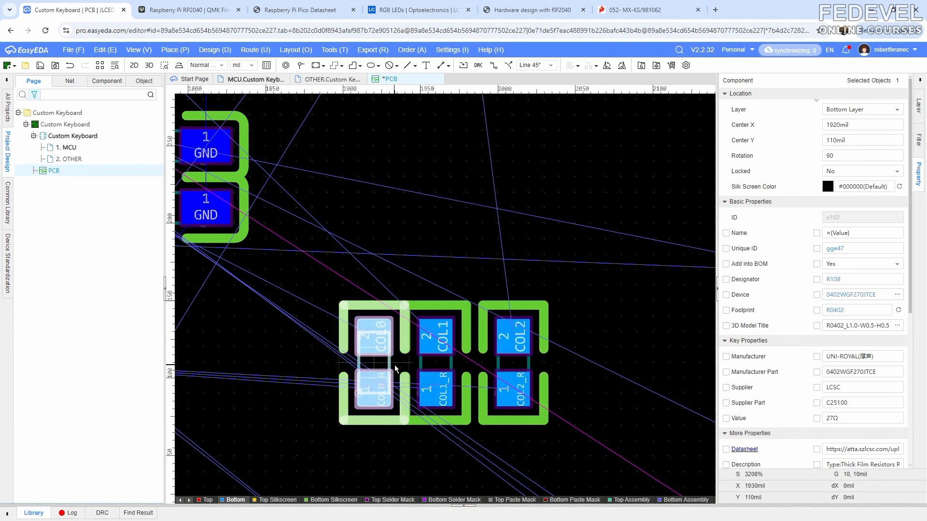
left_click_drag(375, 363, 360, 363)
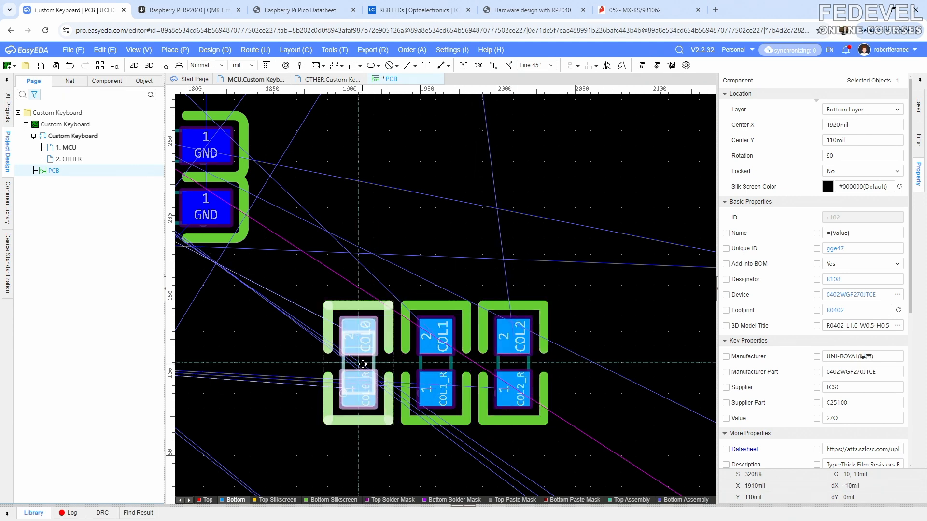
scroll(411, 286, "down", 3)
left_click(433, 310)
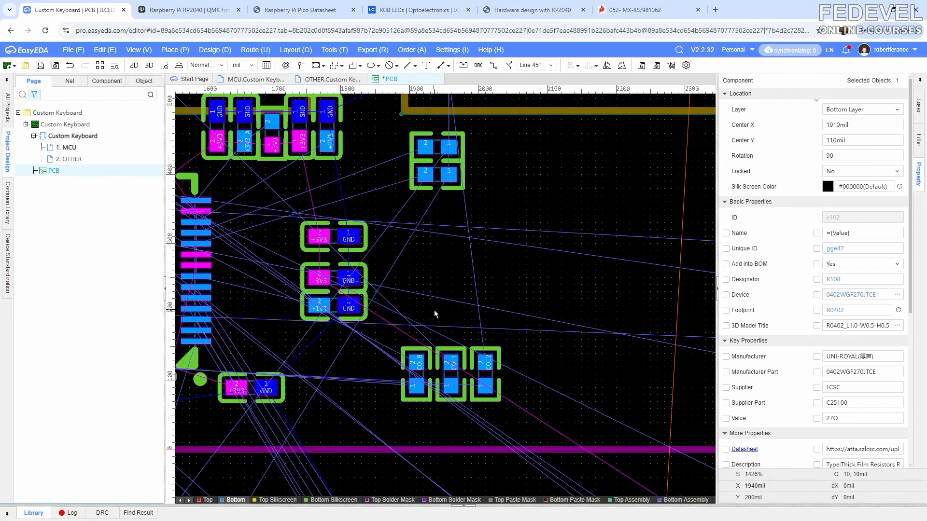
right_click_drag(430, 306, 539, 345)
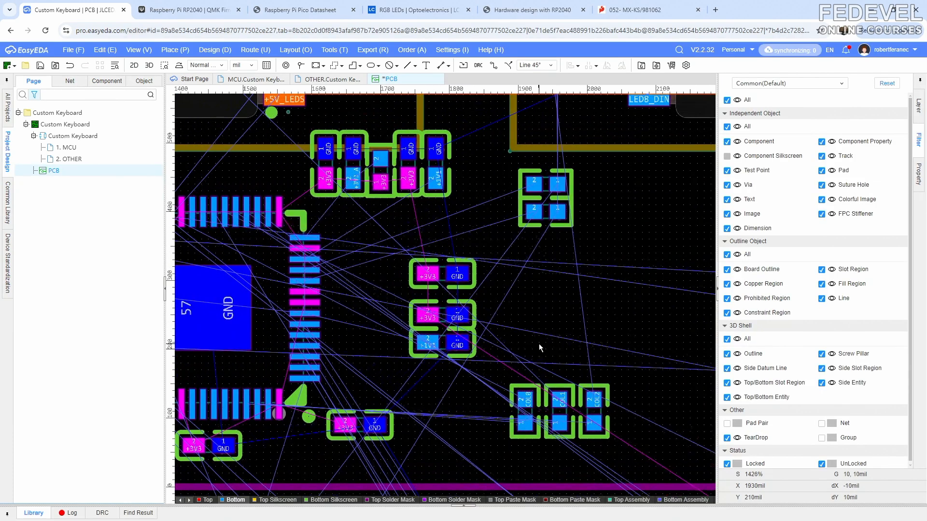
Transfer resistor R117 from the MCU schematic to the PCB, rotated to 90°, above left of the RP2040 at X 1170, Y 570 mil.
left_click(240, 80)
scroll(461, 374, "down", 3)
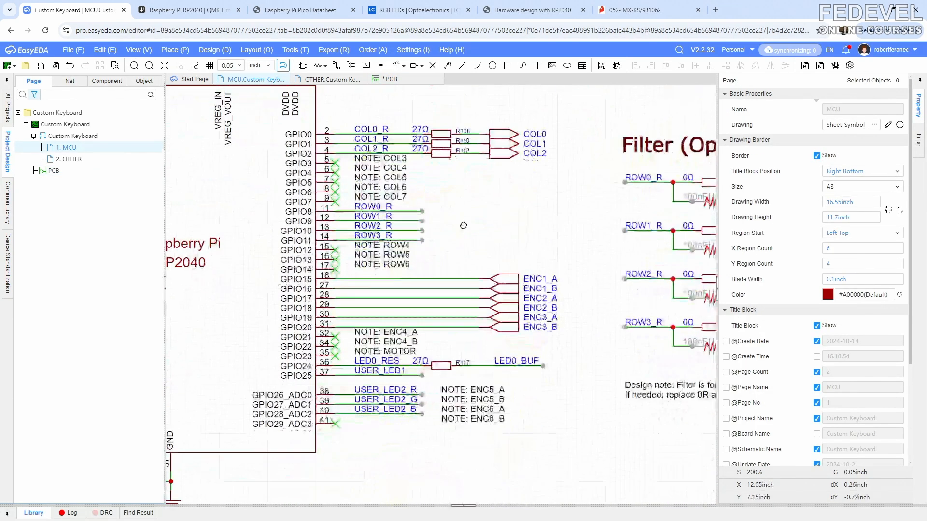
left_click(443, 367)
right_click(443, 365)
left_click(486, 111)
scroll(344, 229, "up", 10)
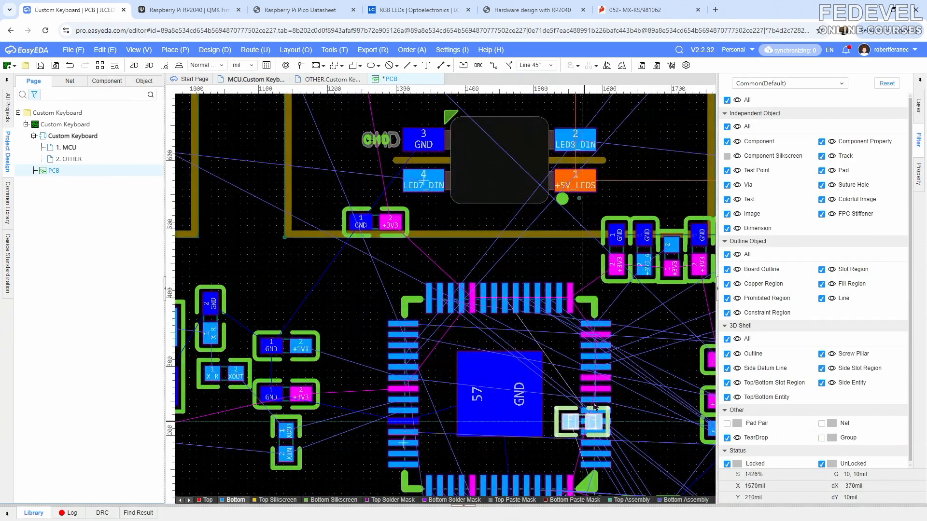
key("space")
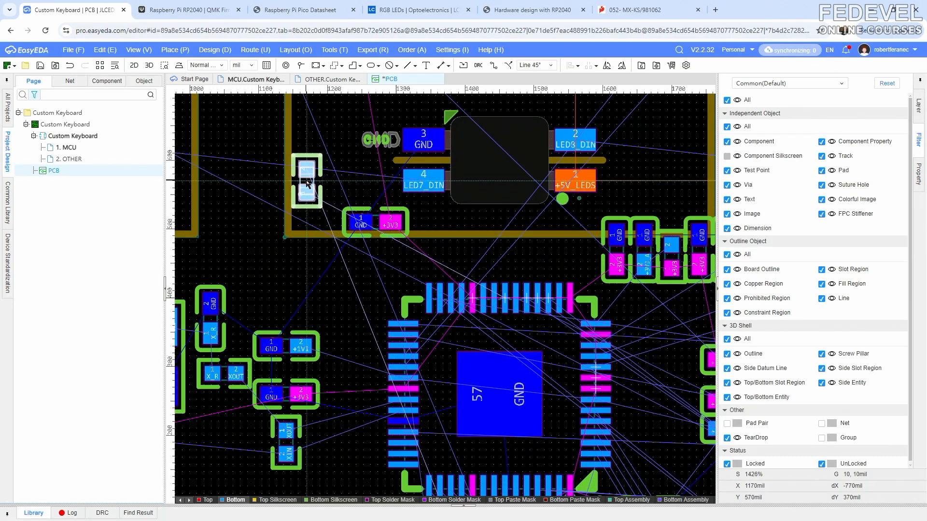
left_click(307, 182)
scroll(269, 178, "up", 4)
left_click(269, 178)
left_click(437, 184)
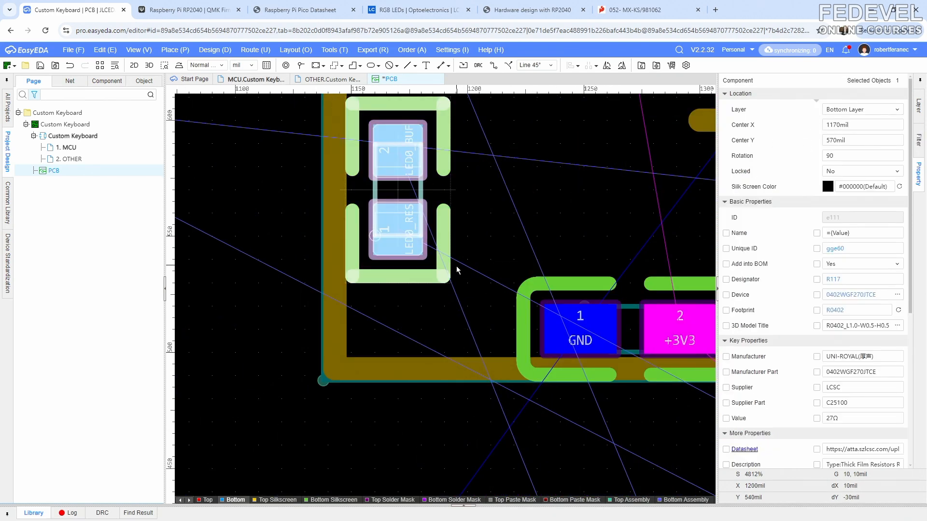
scroll(458, 270, "down", 5)
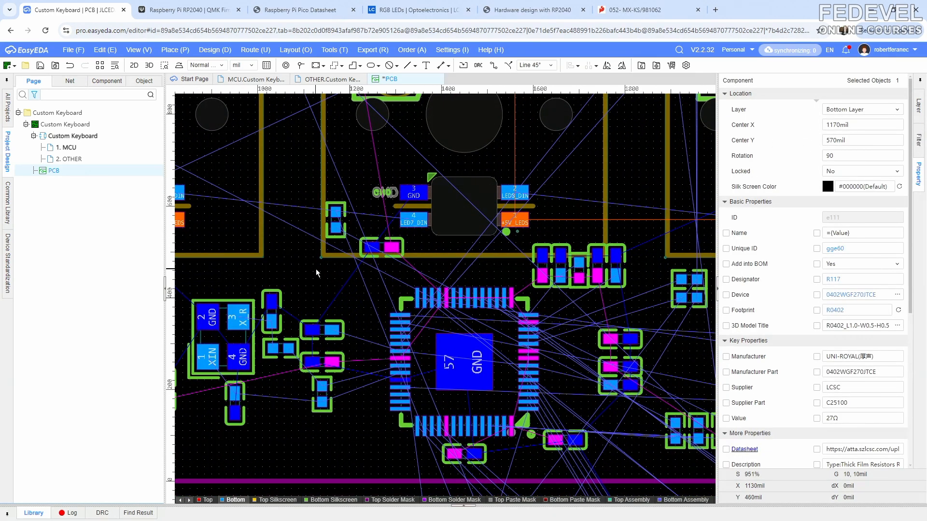
left_click(316, 274)
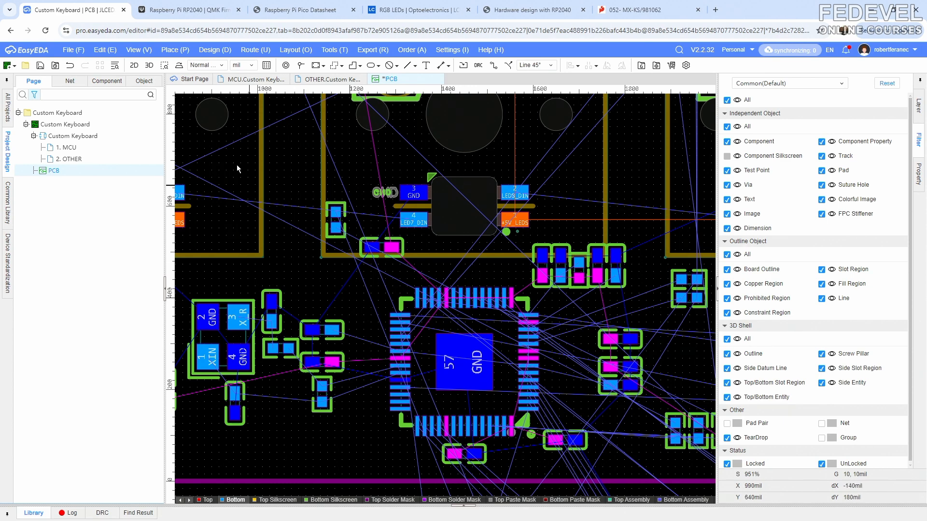
Fit the board outline in the view and save the PCB.
left_click(147, 52)
left_click(160, 178)
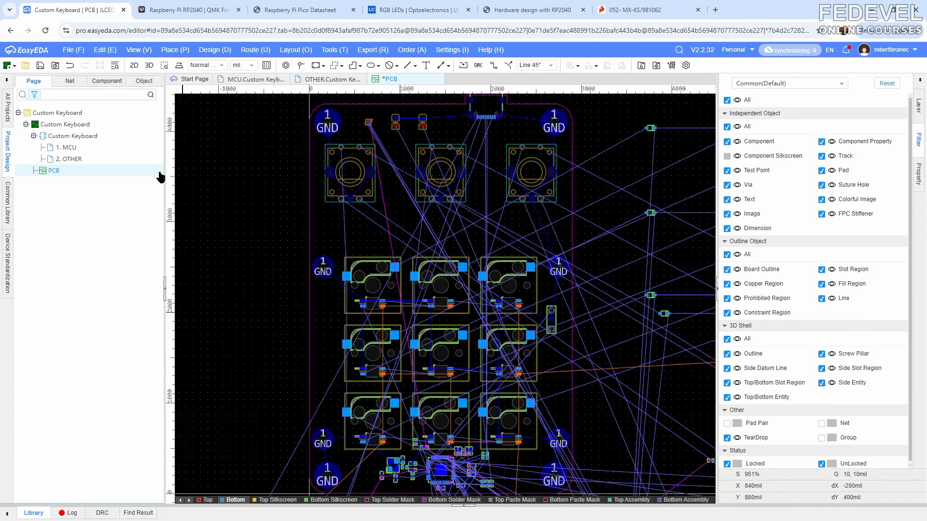
left_click(40, 66)
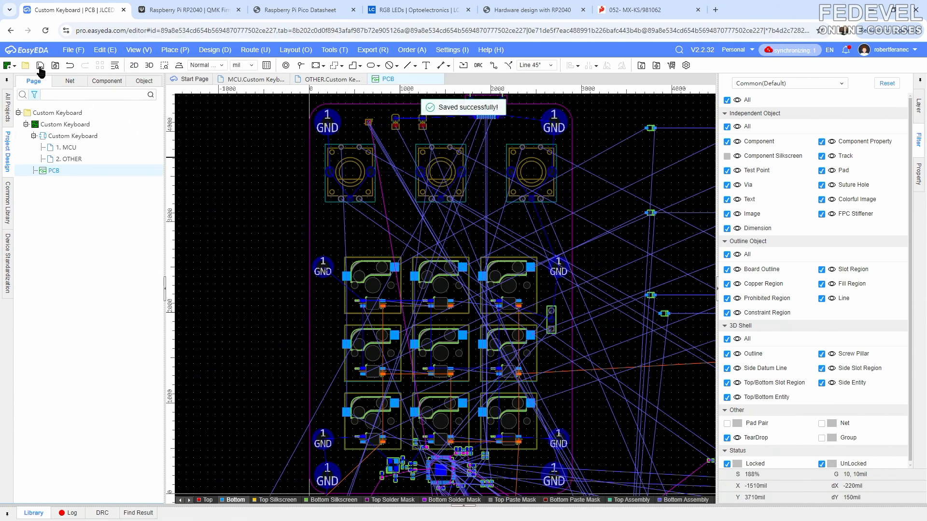
Transfer row resistor R116 from the MCU schematic to the PCB, rotated to 90°, left of the crystal circuit at X 700, Y 210 mil.
left_click(256, 79)
right_click_drag(540, 247, 352, 276)
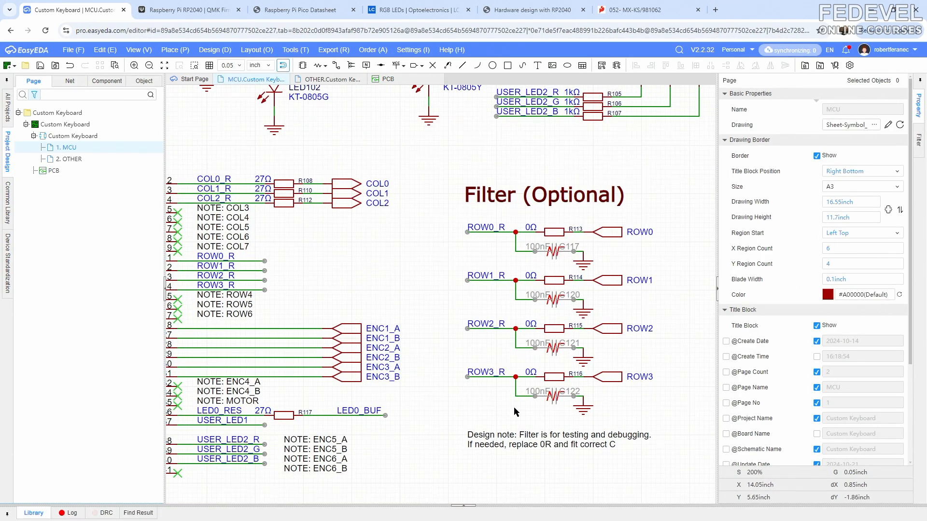
left_click(553, 379)
right_click(553, 380)
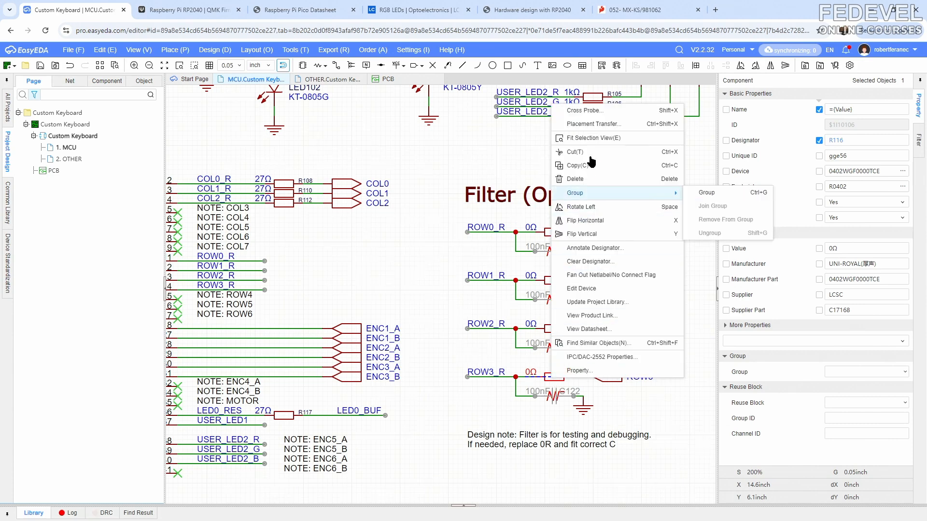
left_click(592, 124)
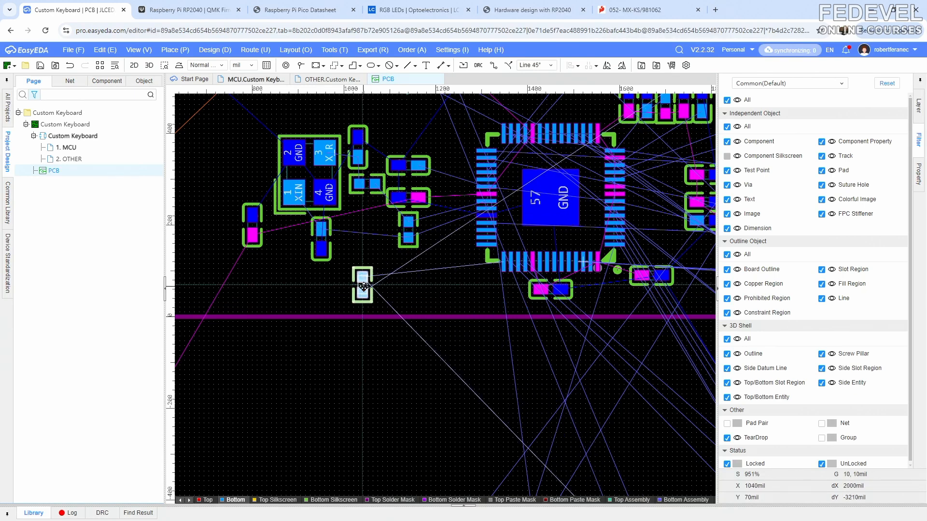
key("space")
right_click_drag(364, 286, 492, 319)
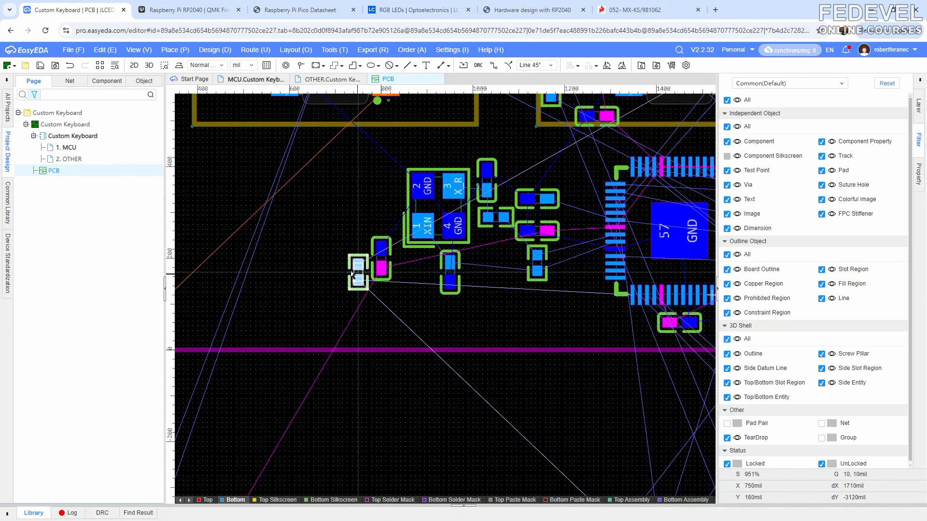
left_click(337, 260)
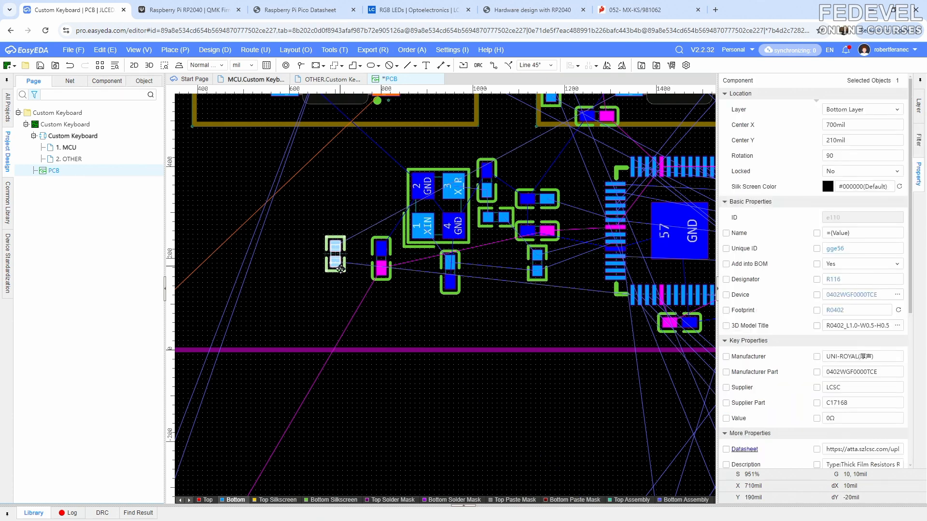
left_click(342, 304)
Transfer capacitor C122 from the MCU schematic to the PCB, rotated to 90°, directly below R116 at X 700, Y 120 mil.
left_click(256, 80)
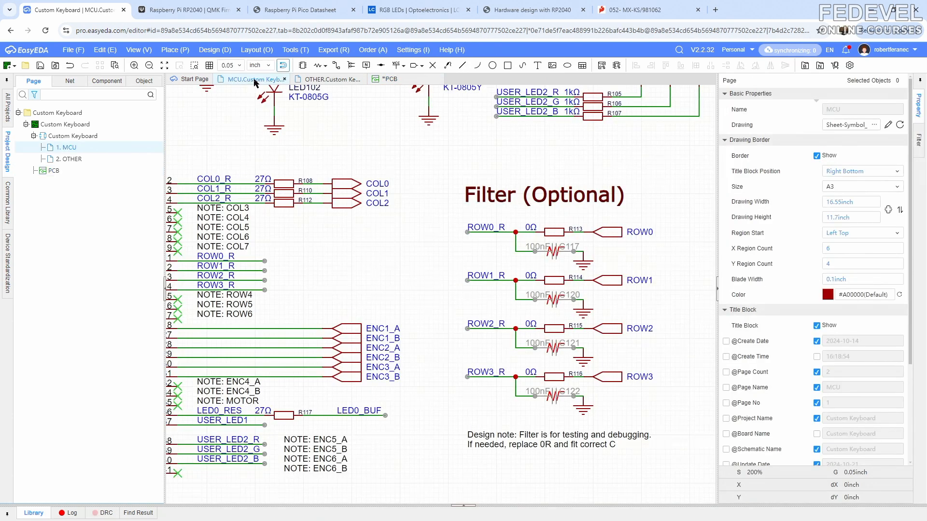
left_click(546, 398)
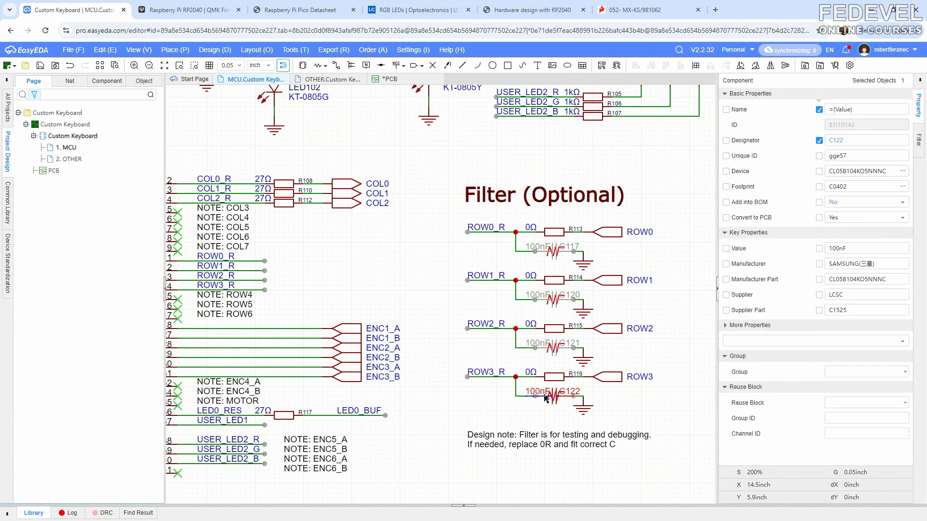
right_click(546, 398)
left_click(579, 141)
scroll(569, 299, "down", 5)
scroll(367, 154, "up", 6)
left_click(363, 268)
left_click(357, 215)
left_click_drag(368, 262, 444, 266)
key("space")
scroll(434, 255, "up", 2)
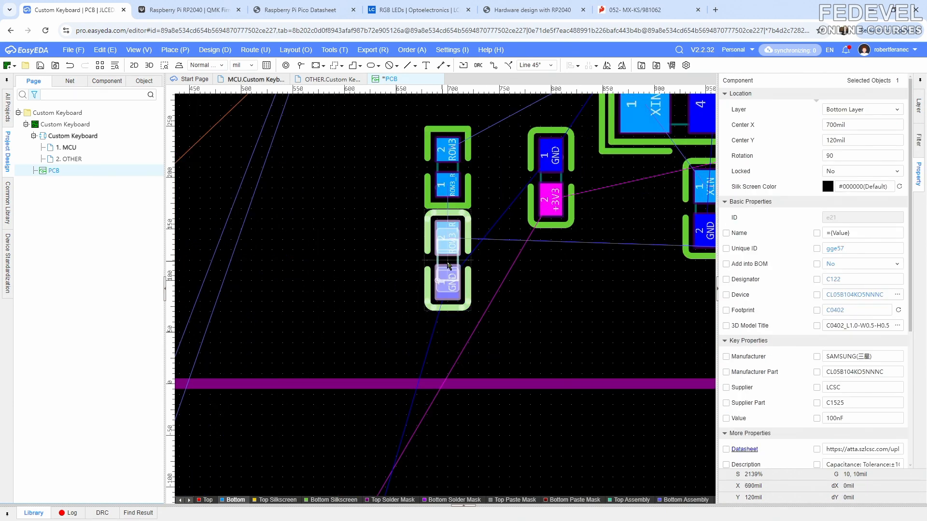
left_click(449, 170)
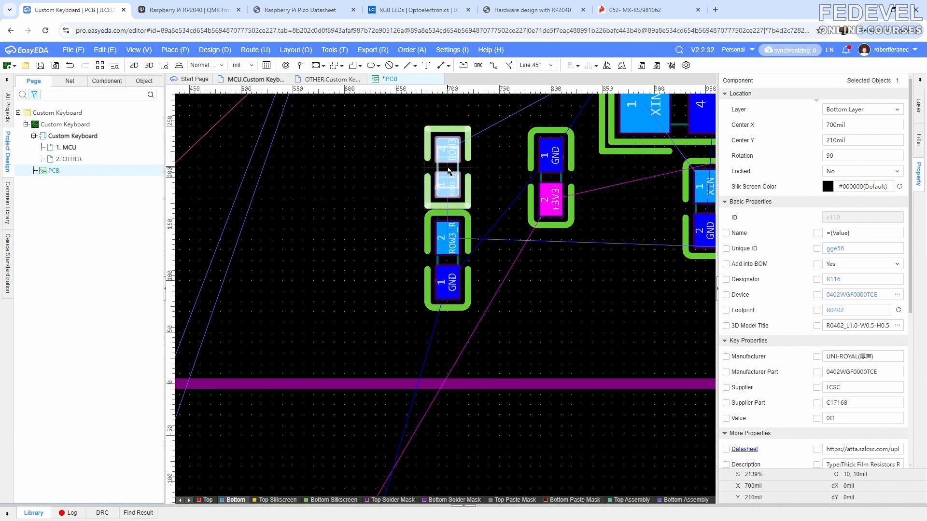
left_click(384, 216)
scroll(383, 215, "down", 1)
scroll(384, 216, "down", 1)
right_click_drag(370, 214, 415, 270)
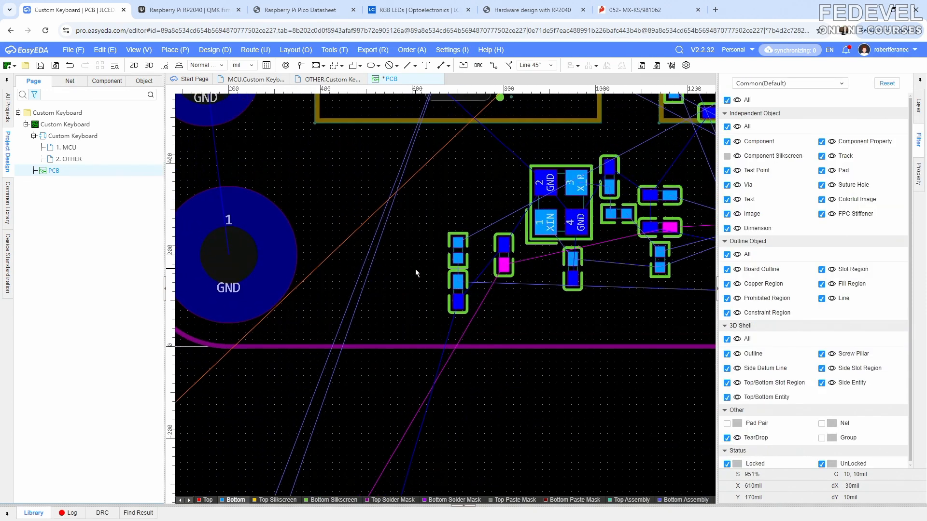
Transfer row resistor R115 from the MCU schematic to the PCB, rotated to 90°, left of R116 at X 610, Y 210 mil.
left_click(262, 81)
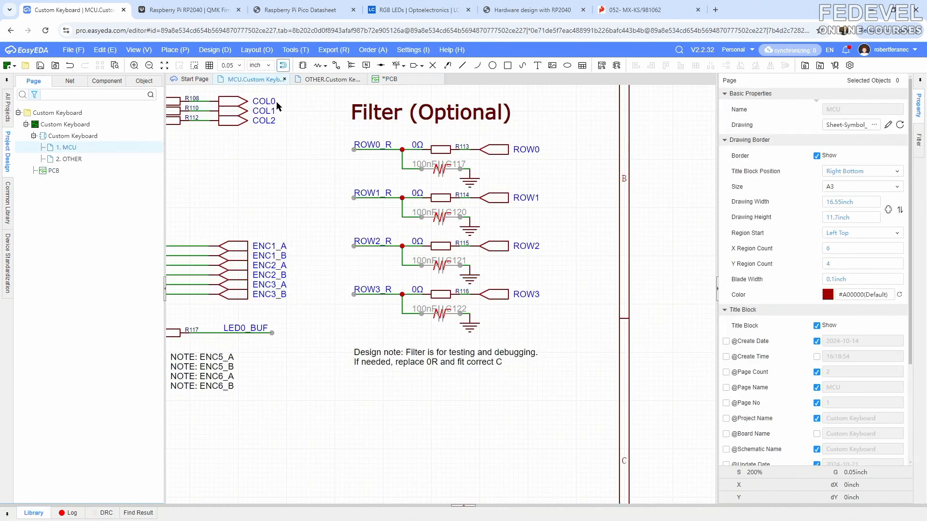
left_click(440, 251)
right_click(441, 251)
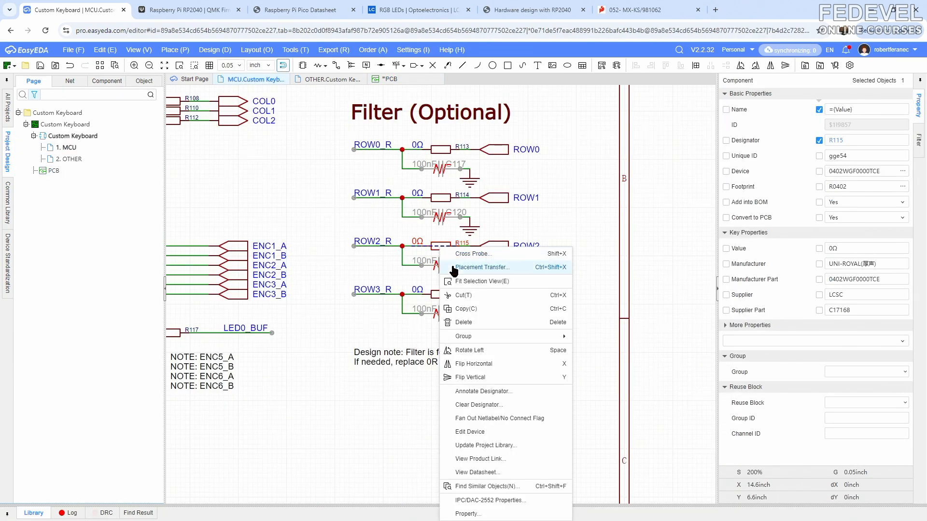
left_click(453, 268)
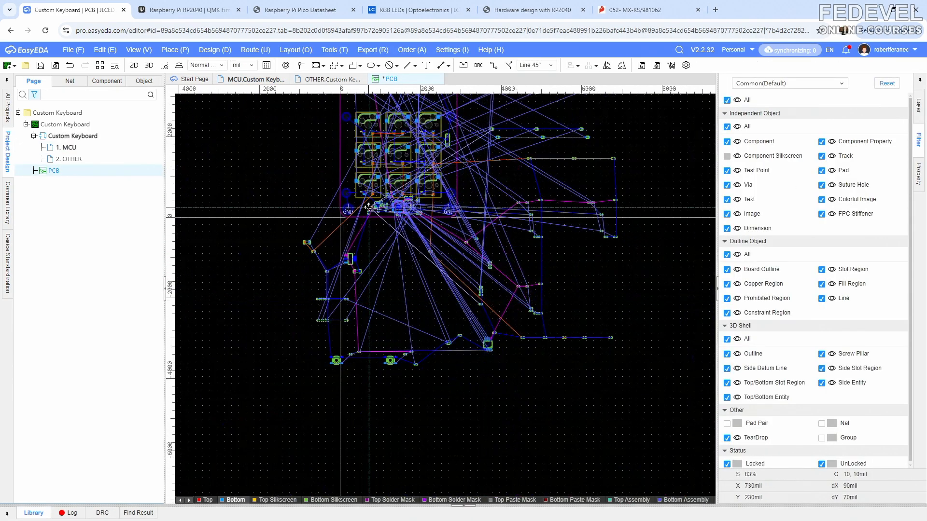
scroll(366, 211, "up", 7)
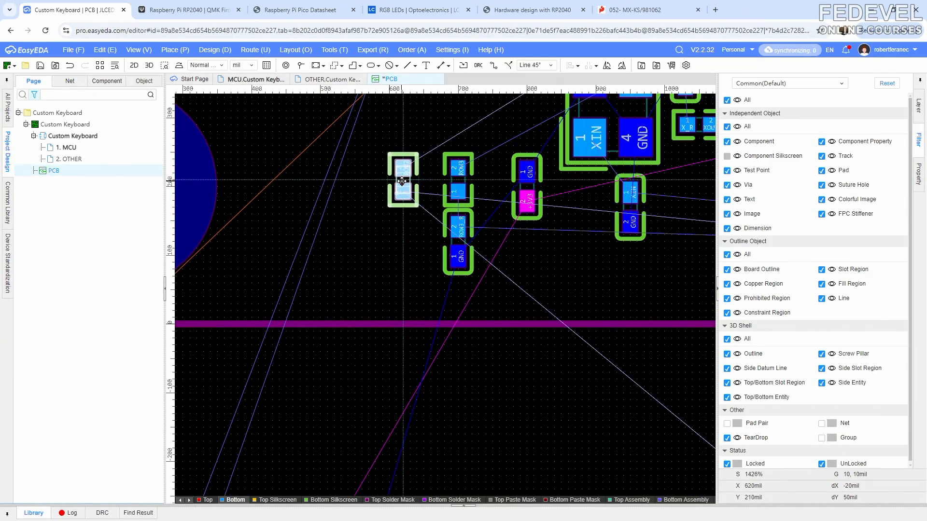
left_click(395, 181)
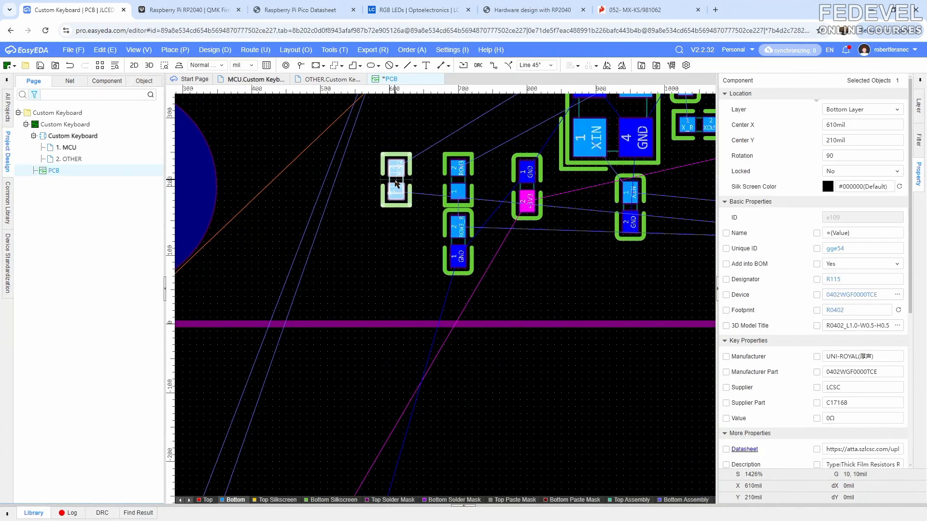
Transfer capacitor C121 from the MCU schematic to the PCB, rotated to 90°, directly below R115 at X 610, Y 120 mil.
left_click(255, 79)
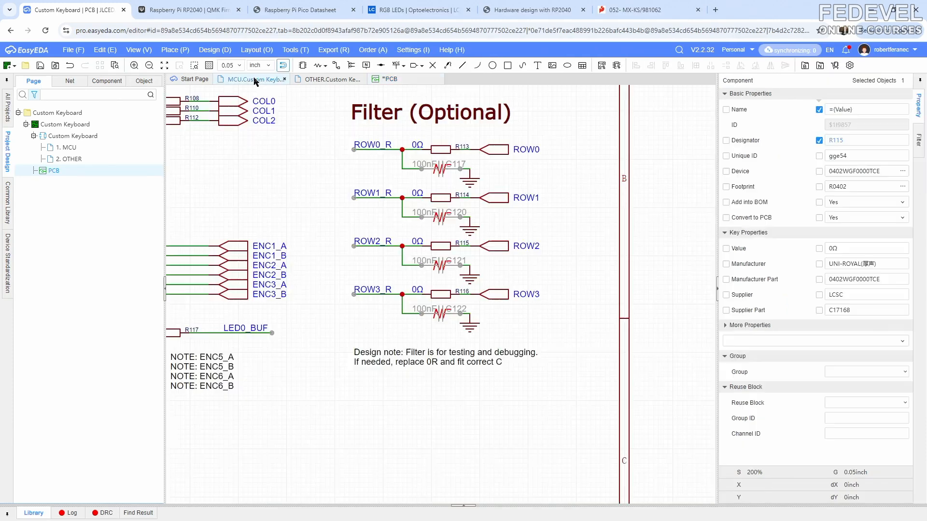
left_click(435, 267)
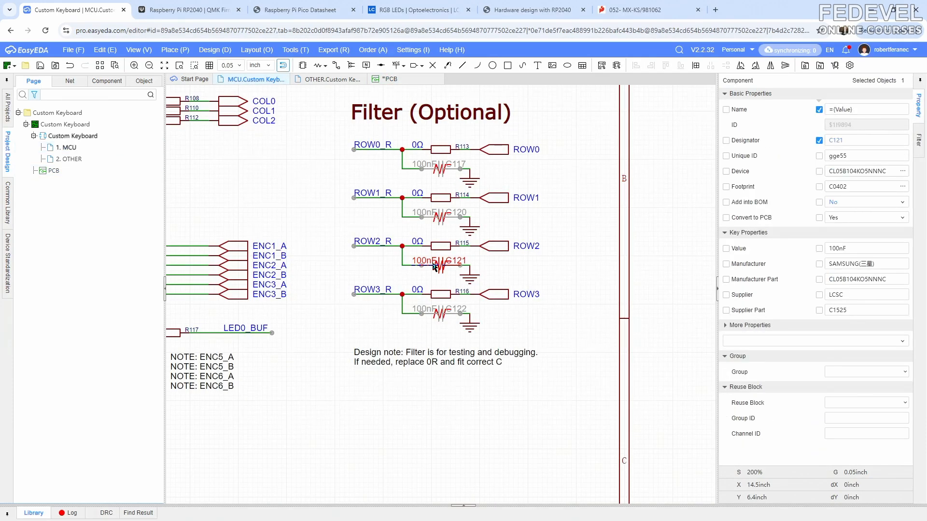
right_click(435, 268)
left_click(441, 269)
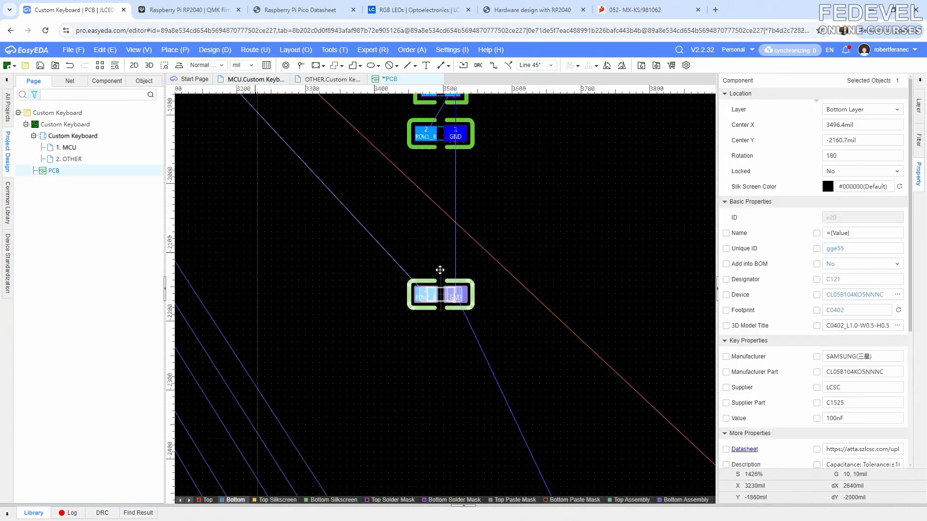
scroll(440, 268, "down", 5)
scroll(309, 170, "up", 10)
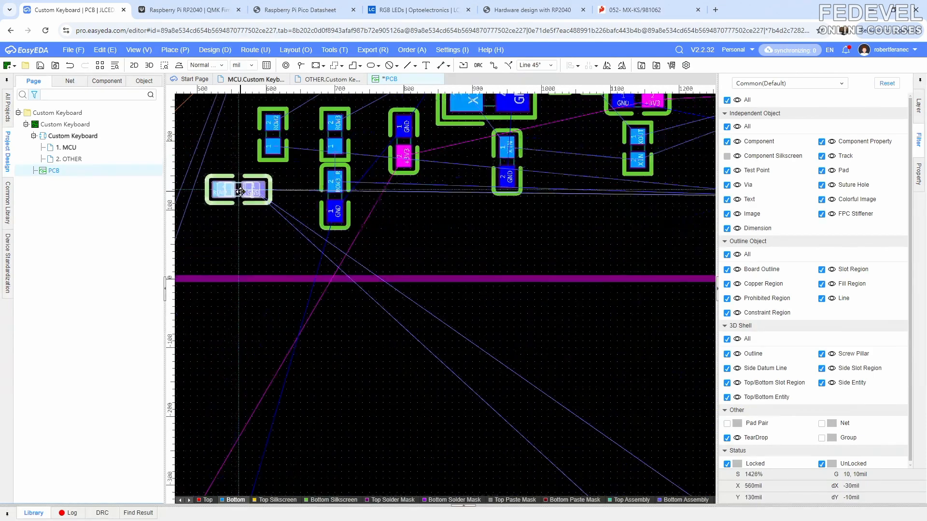
key("space")
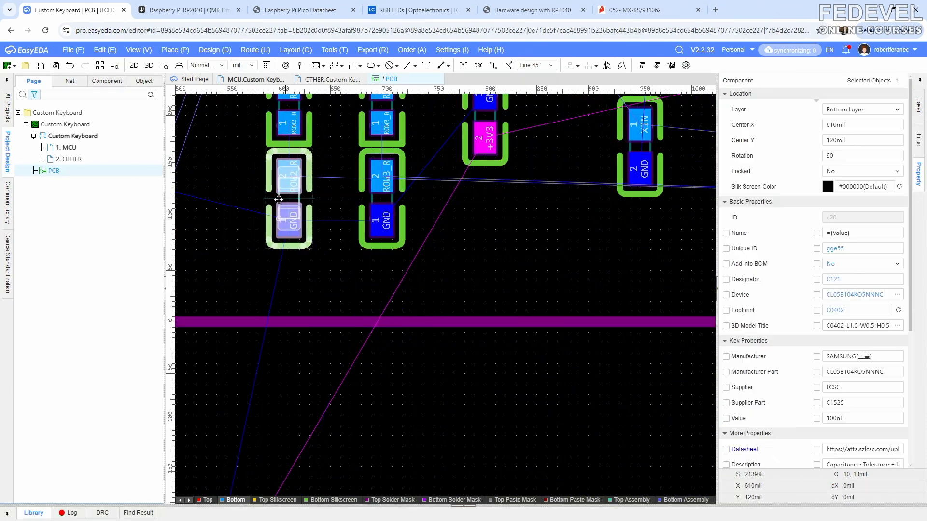
left_click(291, 203)
left_click(291, 203)
right_click_drag(333, 212, 358, 314)
left_click(317, 218)
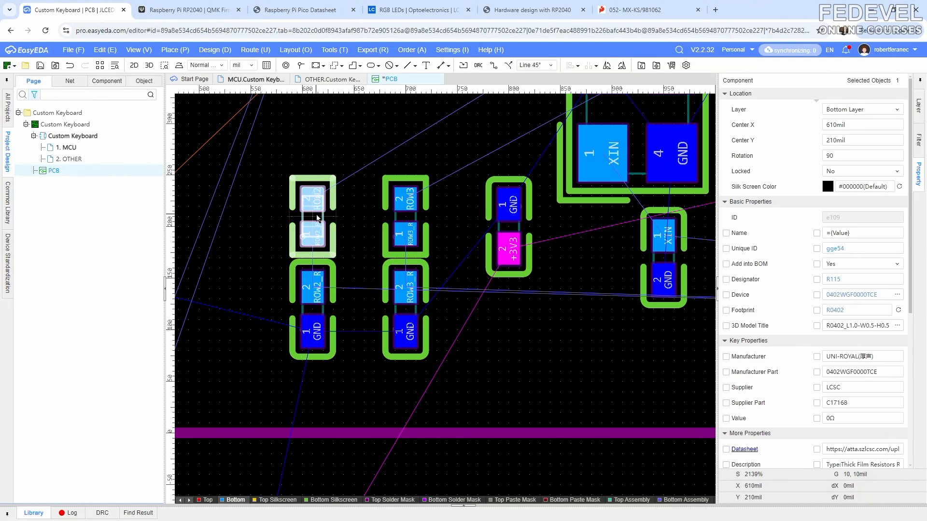
left_click(275, 159)
Transfer row resistor R114 from the MCU schematic to the PCB, rotated to 90°, left of R115 at X 520, Y 210 mil.
left_click(250, 81)
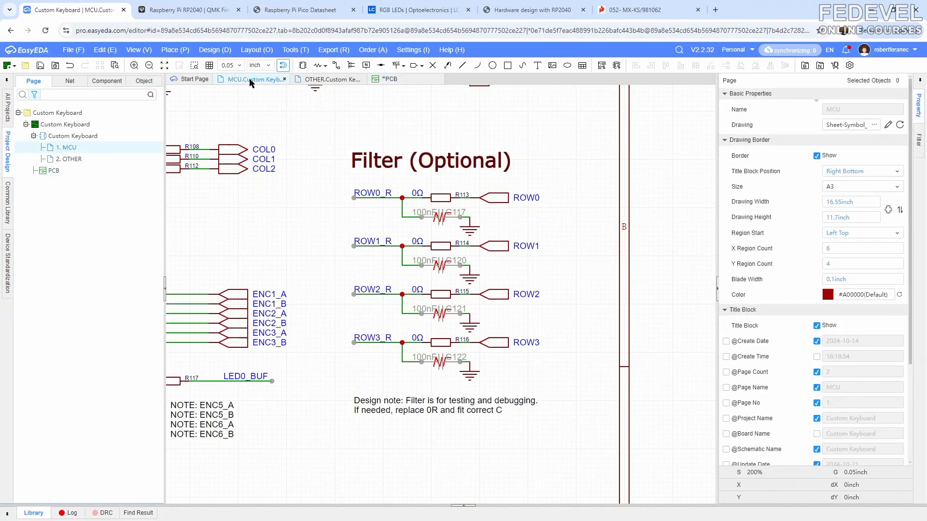
left_click(433, 245)
right_click(445, 244)
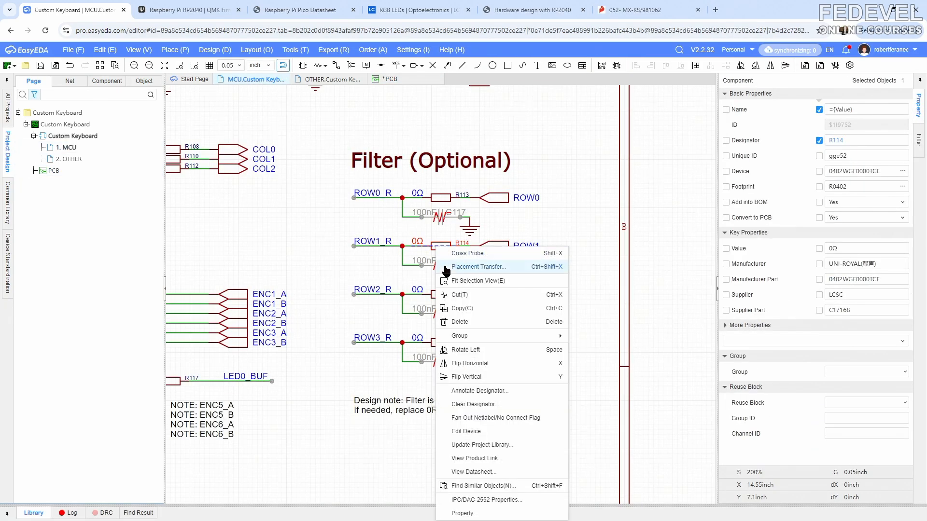
key("Escape")
key("shift+x")
scroll(328, 179, "down", 5)
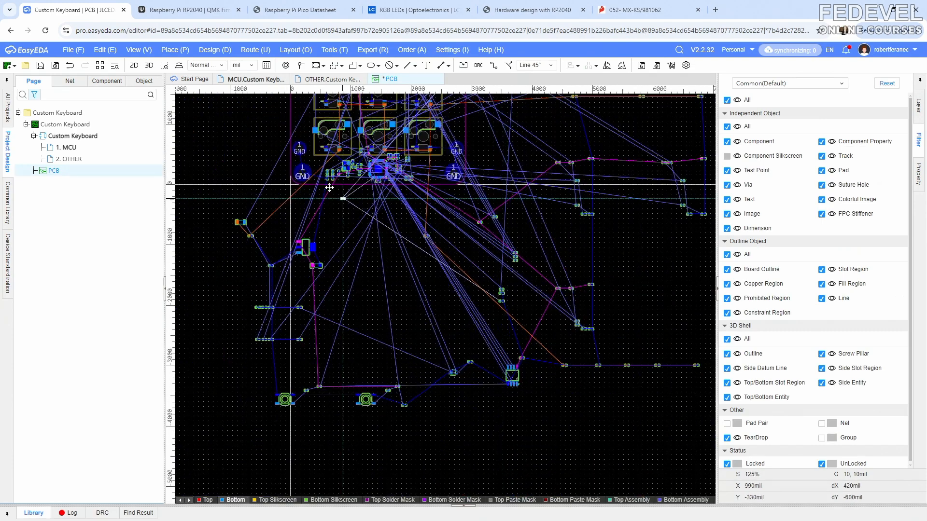
scroll(341, 180, "up", 3)
key("space")
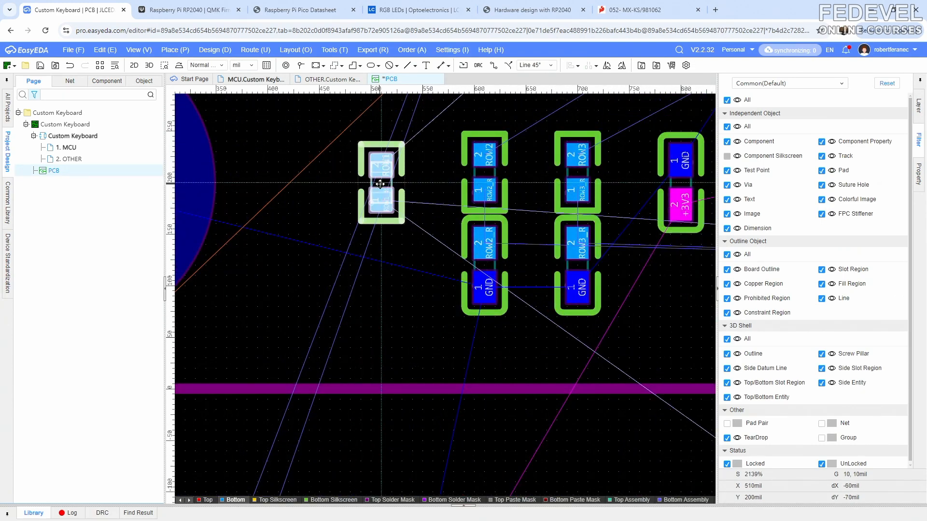
left_click(394, 173)
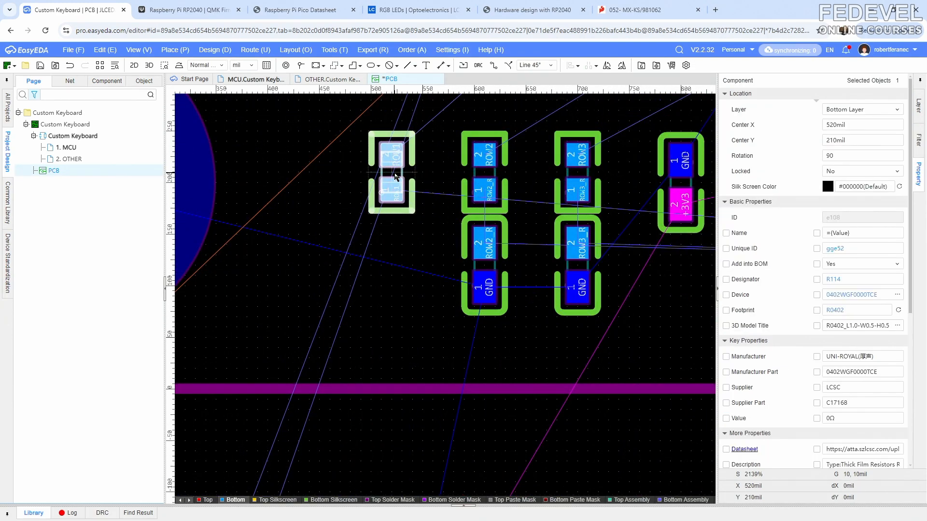
left_click(334, 180)
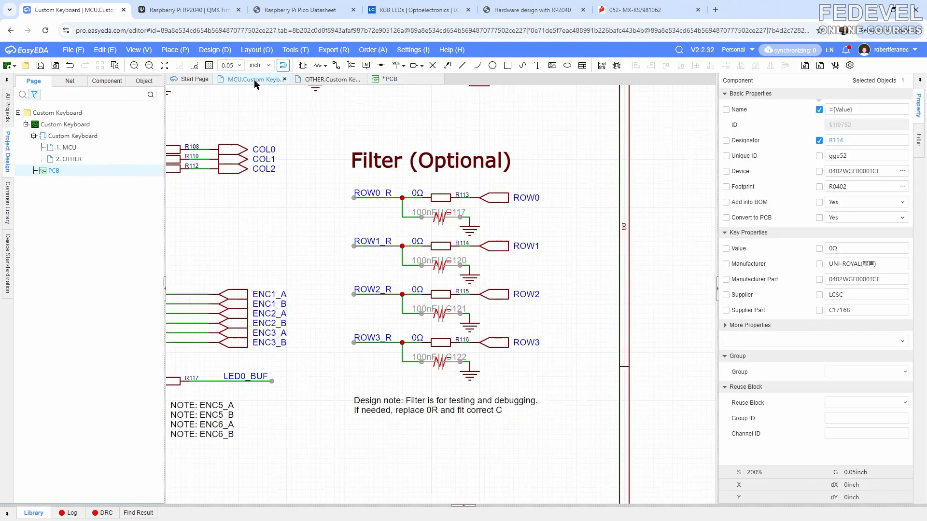
Transfer capacitor C120 from the MCU schematic to the PCB, rotated to 90°, directly below R114 at X 520, Y 120 mil.
left_click(254, 82)
left_click(434, 268)
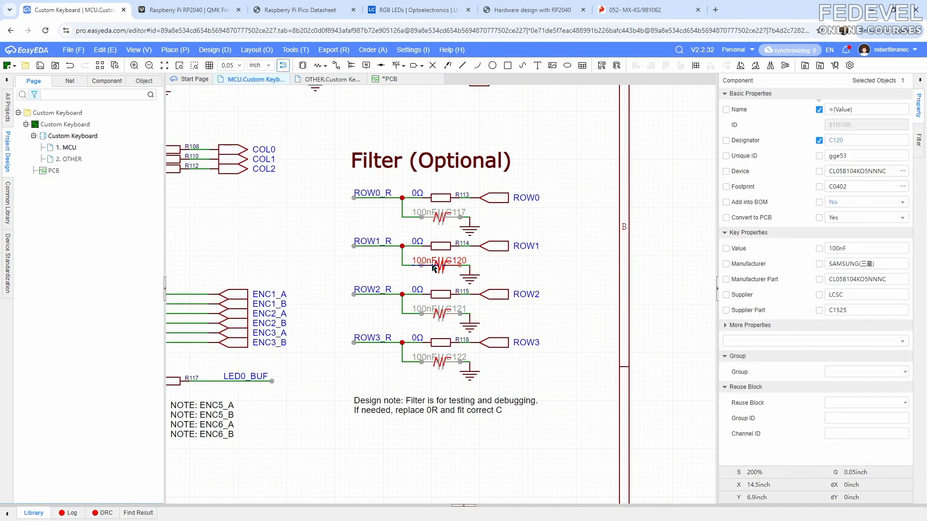
right_click(433, 268)
left_click(454, 268)
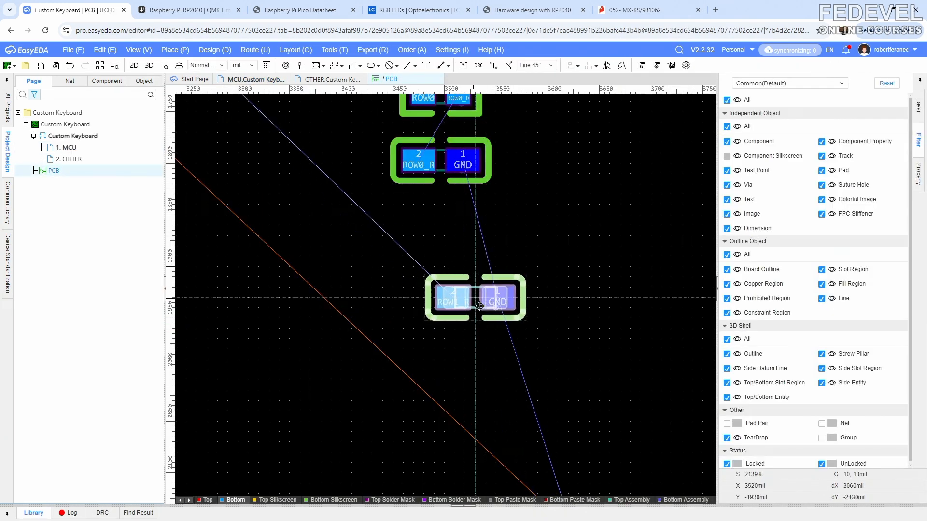
scroll(294, 187, "up", 10)
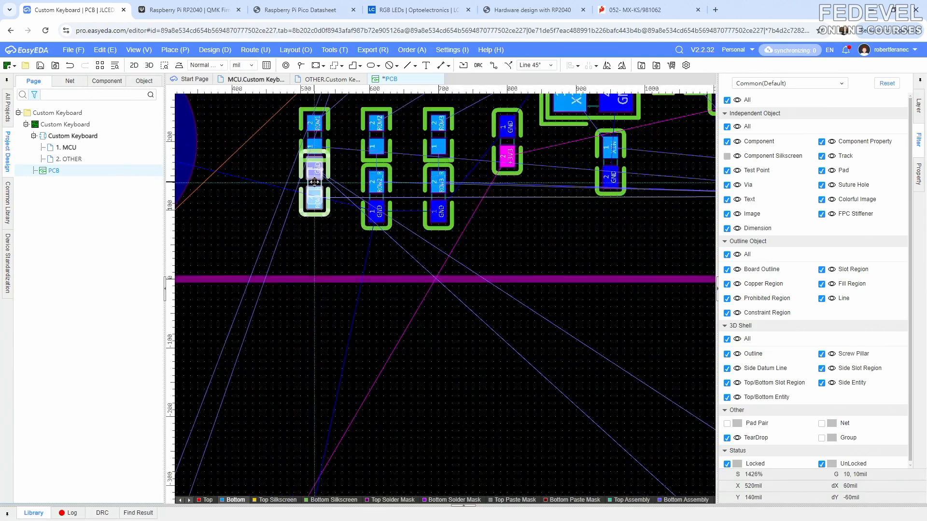
left_click(312, 195)
left_click(269, 176)
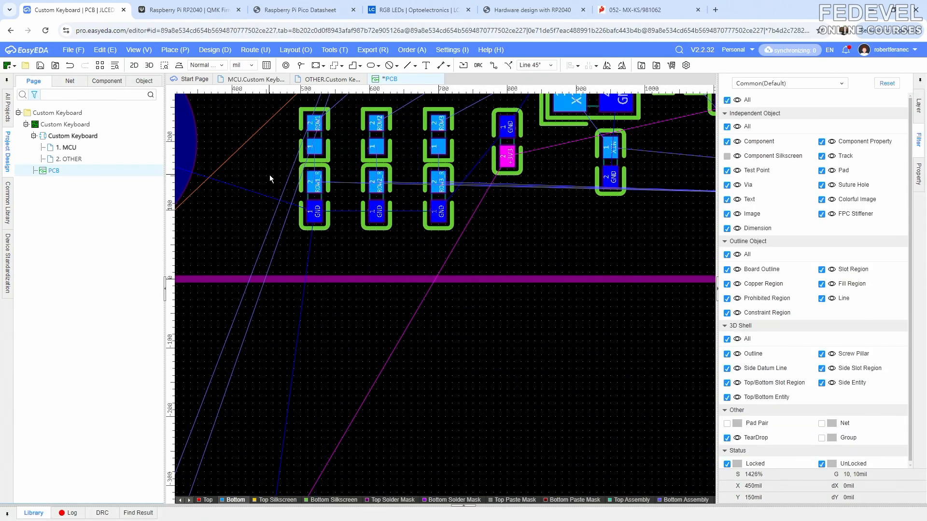
left_click(310, 196)
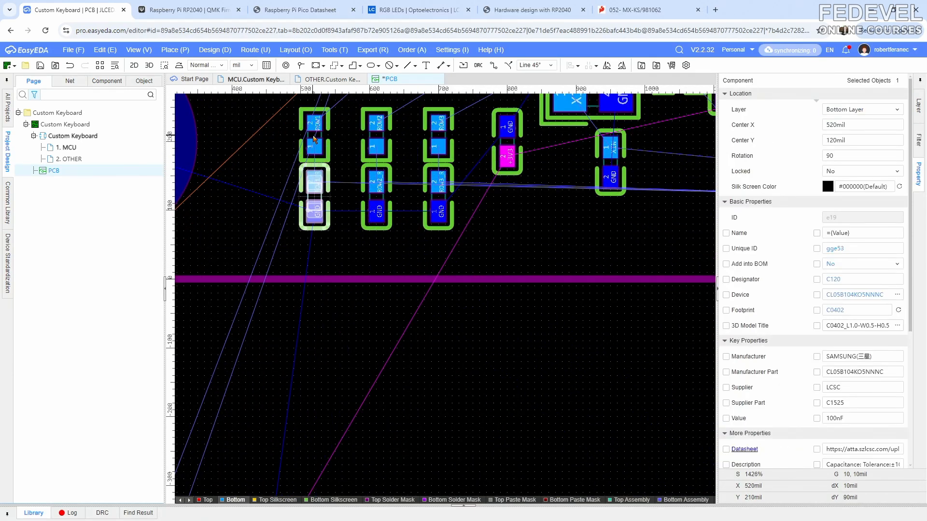
left_click(314, 137)
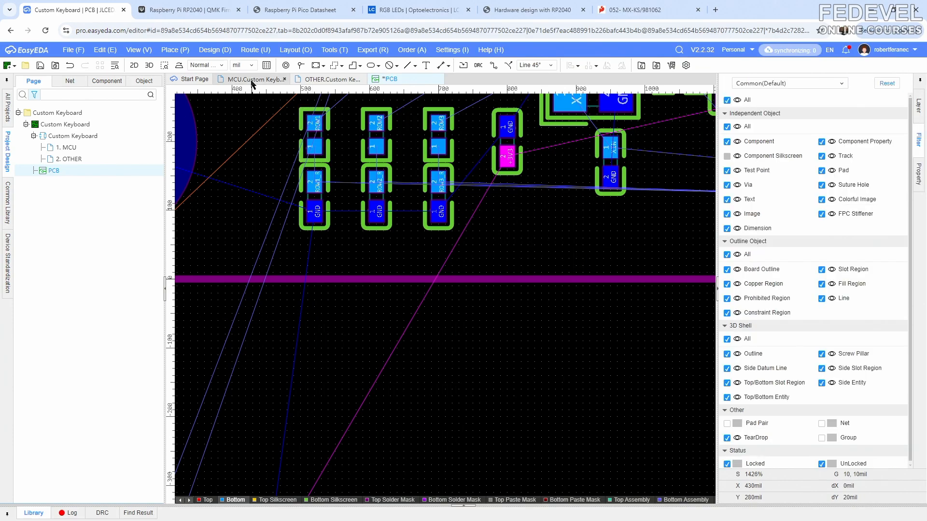
Transfer row resistor R113 from the MCU schematic to the PCB, rotated upright, left of R114 at X 430, Y 210 mil.
left_click(252, 80)
left_click(439, 249)
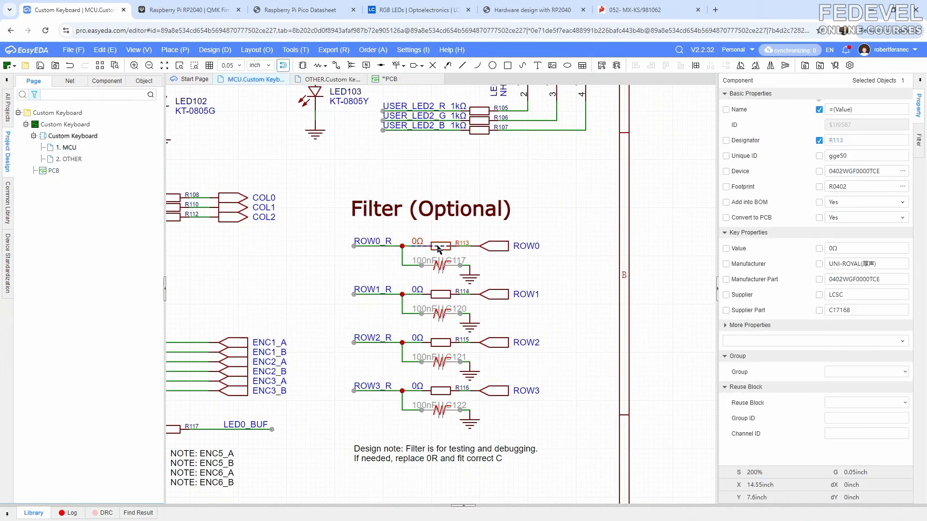
right_click(439, 250)
left_click(457, 270)
right_click_drag(316, 182, 606, 418)
scroll(333, 292, "up", 6)
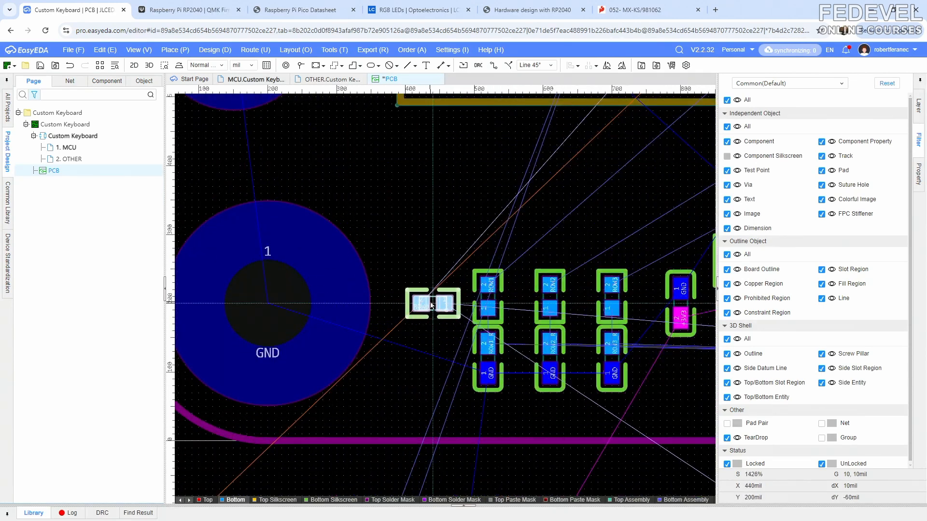
key("space")
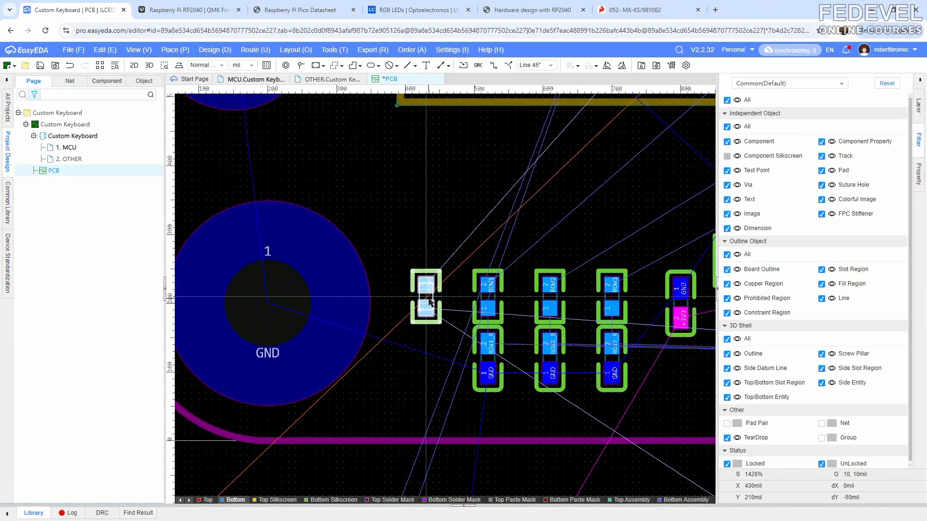
left_click(425, 298)
Transfer capacitor C117 from the MCU schematic to the PCB, rotated upright, directly below R113 at X 430, Y 120 mil.
left_click(253, 79)
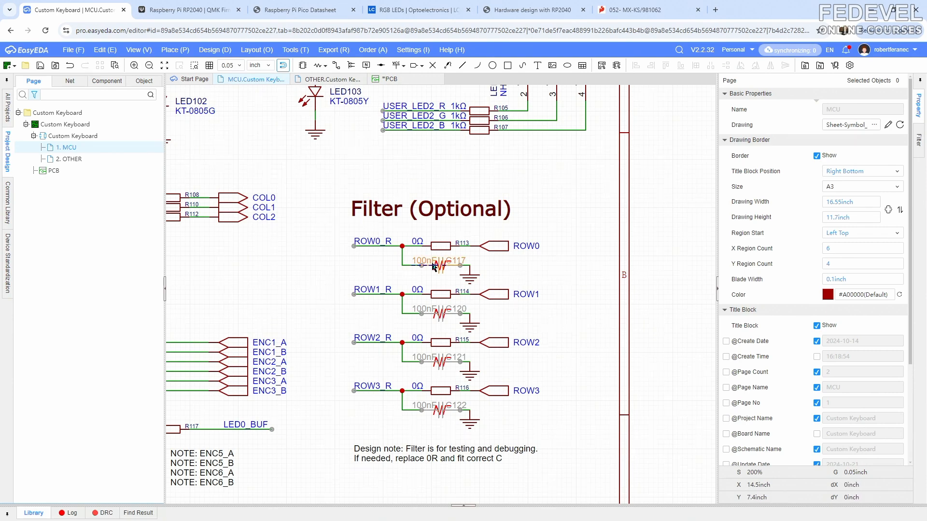
left_click(434, 266)
right_click(434, 267)
left_click(442, 269)
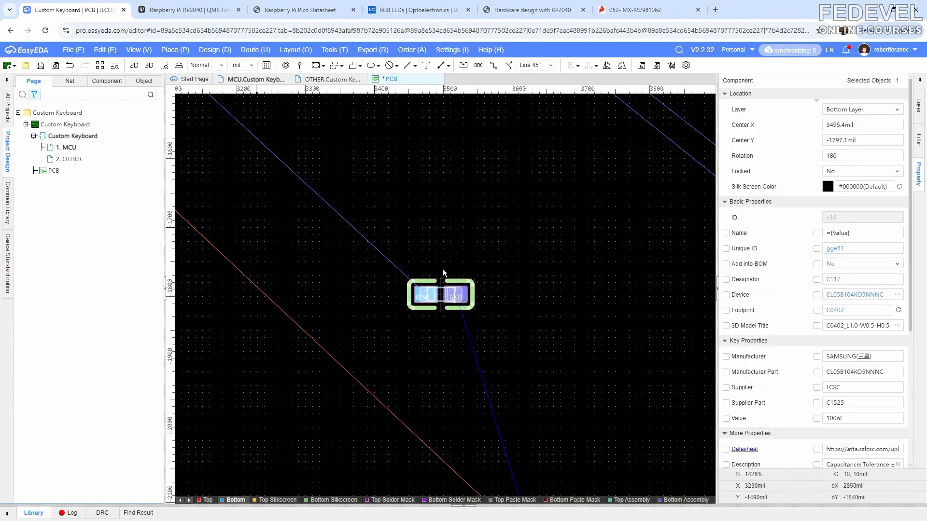
scroll(484, 314, "down", 7)
scroll(345, 233, "up", 8)
key("space")
key("space")
key("space")
left_click(343, 253)
left_click(295, 273)
left_click(339, 255)
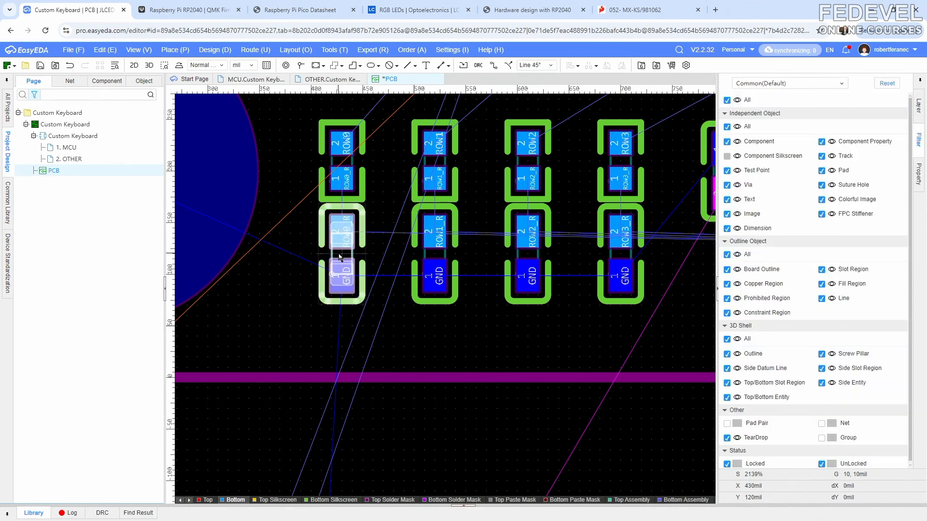
left_click(340, 257)
left_click(342, 159)
Fit the whole board outline in view and save the PCB.
scroll(286, 214, "down", 4)
left_click(478, 256)
right_click_drag(496, 247, 397, 311)
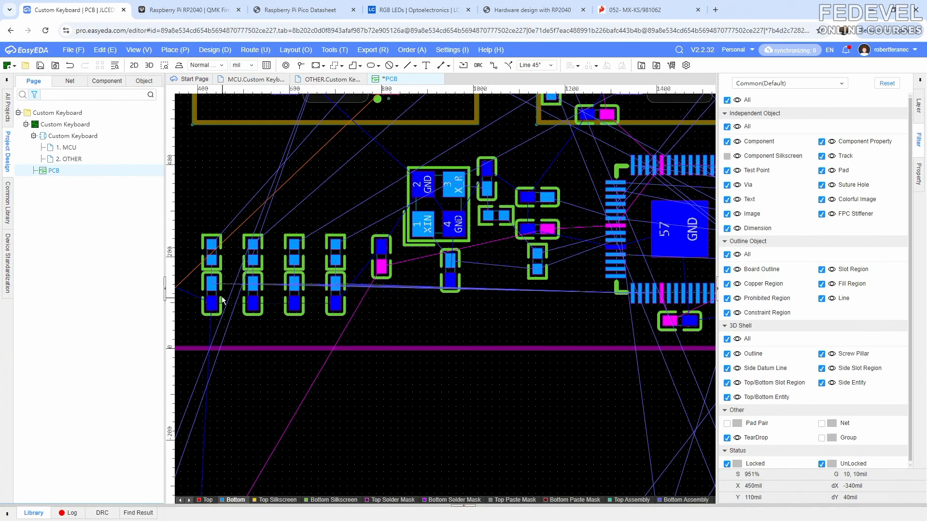
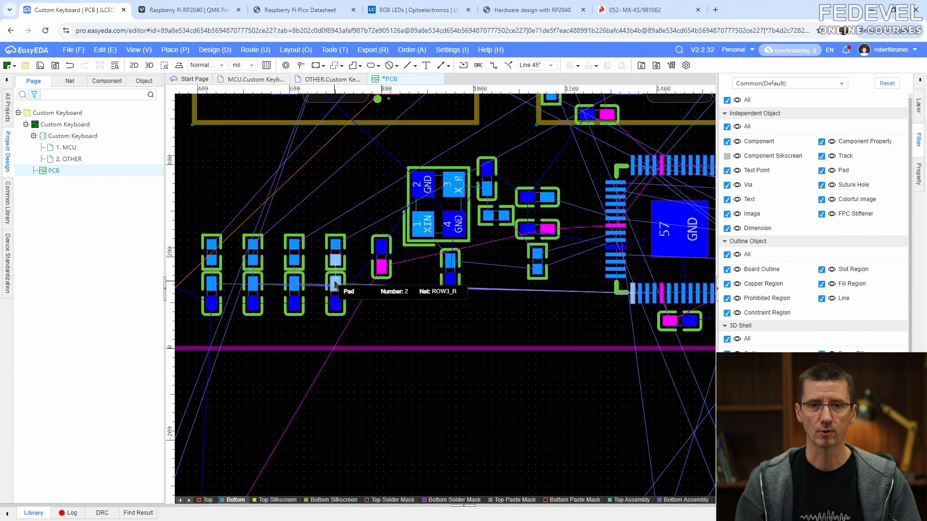
scroll(403, 332, "down", 3)
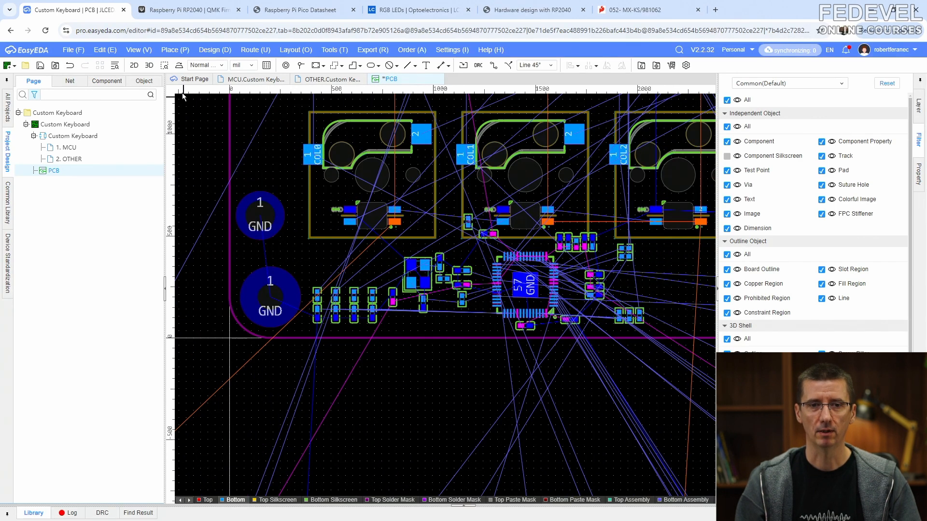
left_click(140, 50)
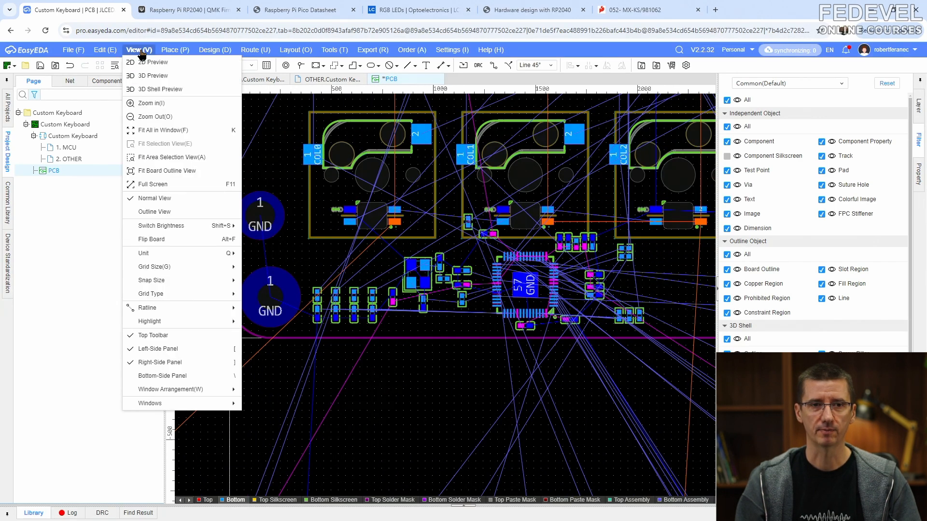
left_click(159, 173)
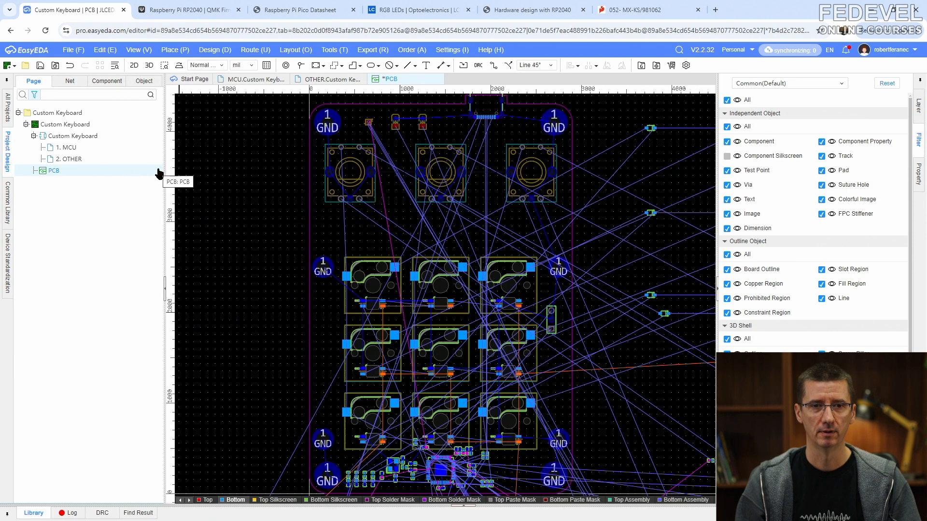
left_click(41, 66)
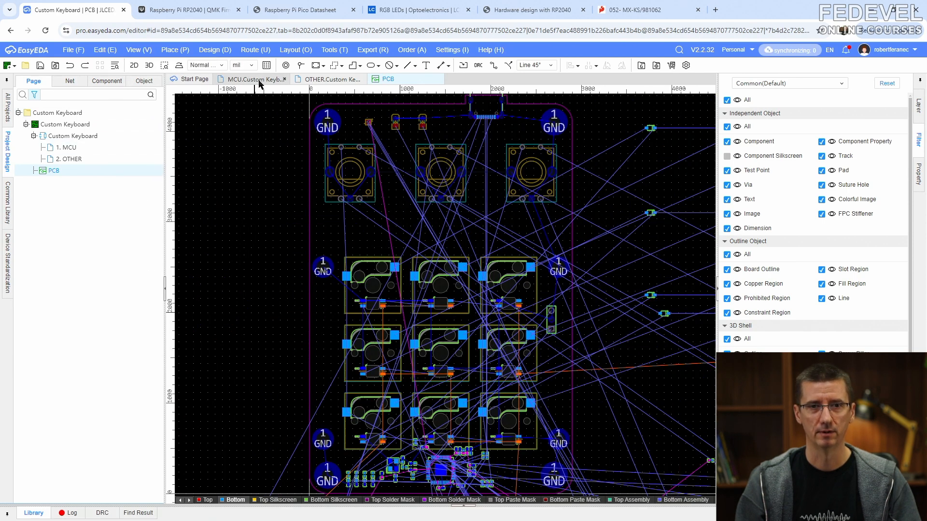
Transfer flash chip U104 from the MCU schematic to the PCB, between the RP2040 and the lower-right mounting hole at about X 2145, Y 260 mil.
left_click(256, 79)
scroll(396, 178, "down", 4)
right_click_drag(375, 268, 447, 249)
scroll(561, 384, "up", 5)
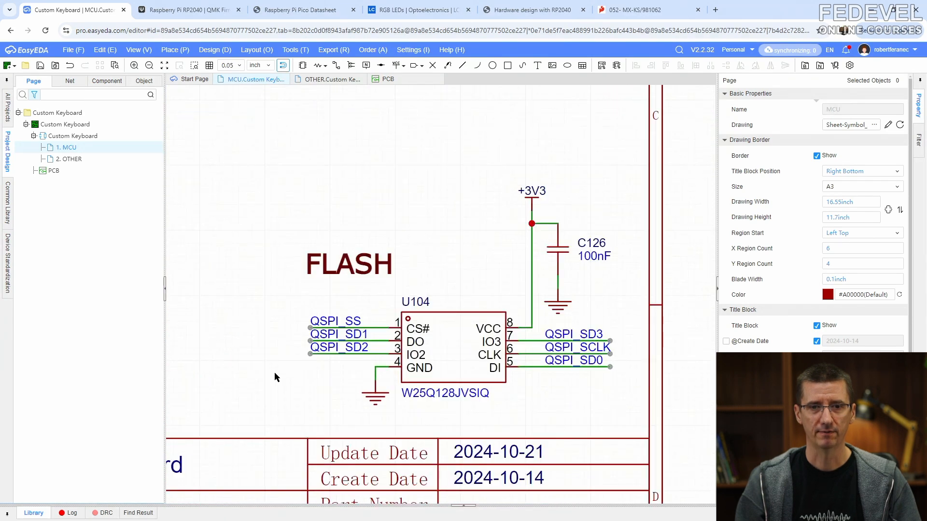
left_click(462, 354)
right_click(462, 355)
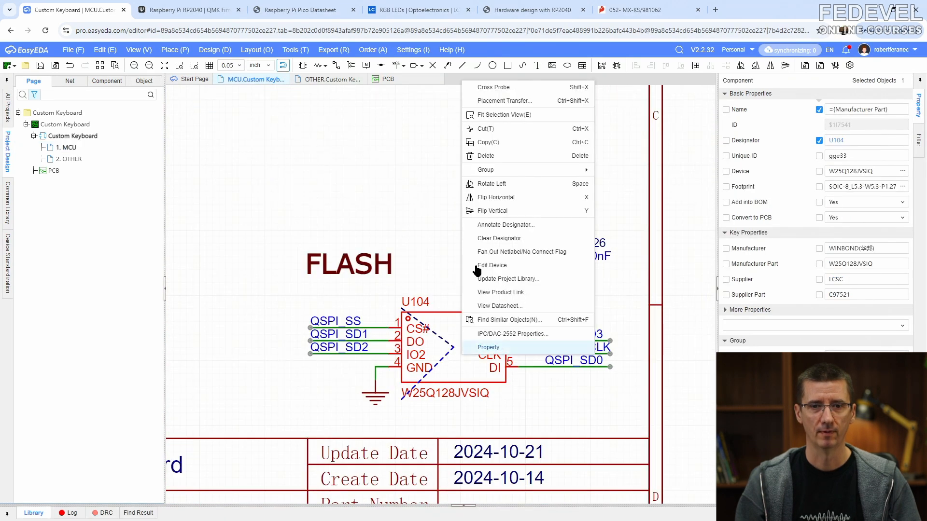
left_click(511, 100)
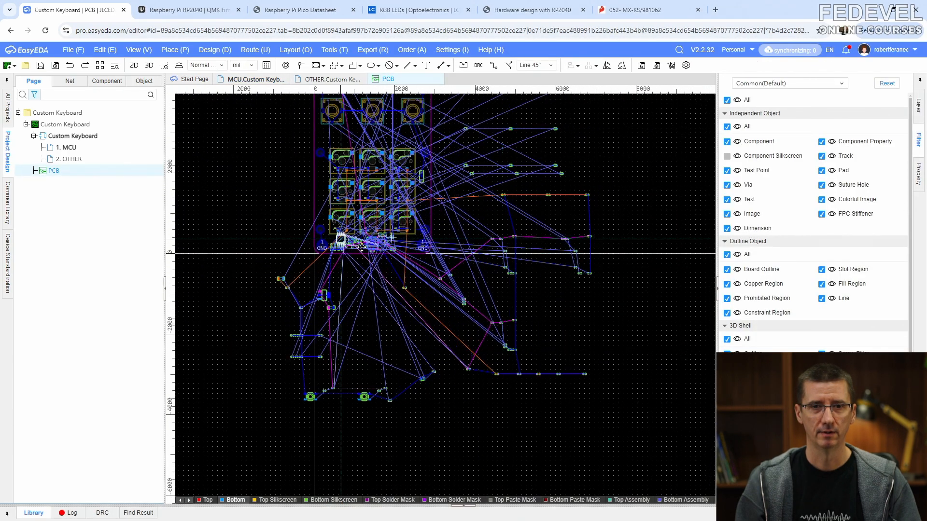
scroll(400, 238, "up", 5)
scroll(383, 240, "up", 4)
right_click_drag(385, 262, 470, 283)
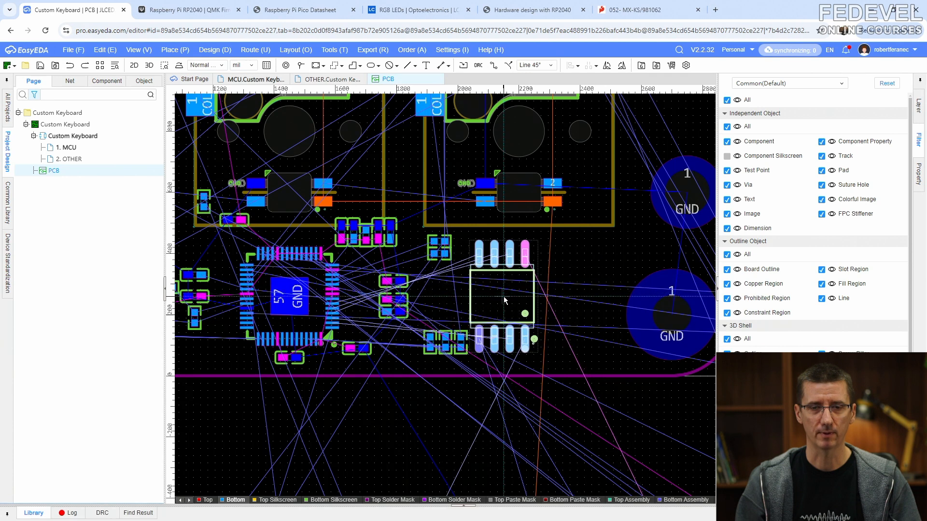
left_click(503, 296)
left_click(589, 257)
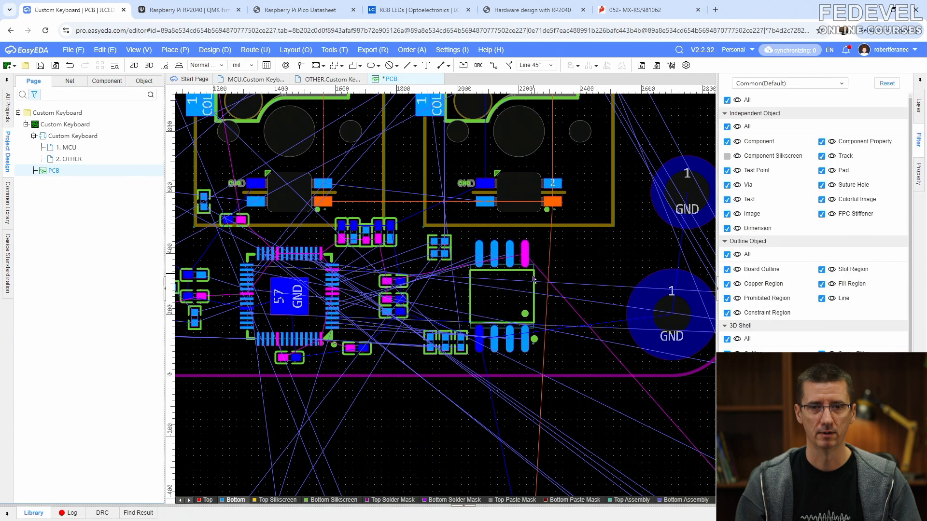
Set the center X of flash chip U104 to 2150 mil.
left_click(508, 293)
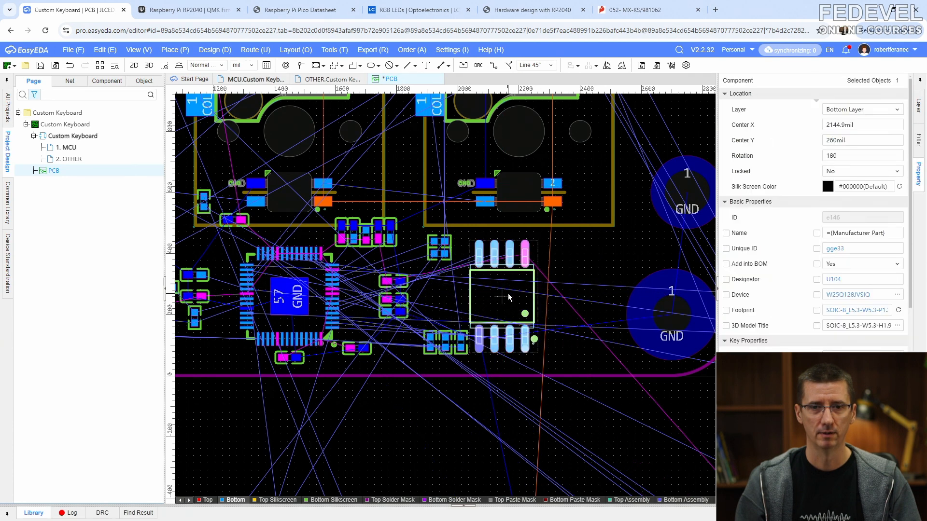
left_click(878, 124)
type("2150")
key("Return")
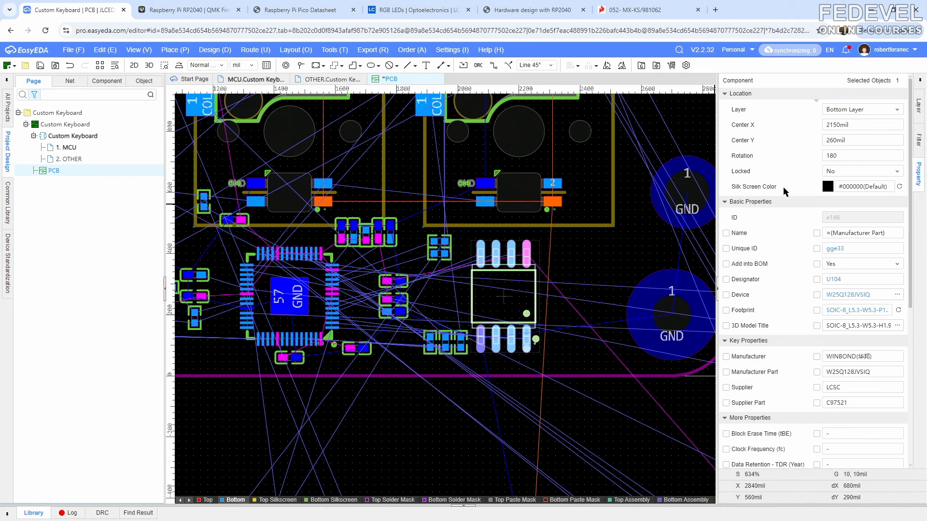
left_click(574, 259)
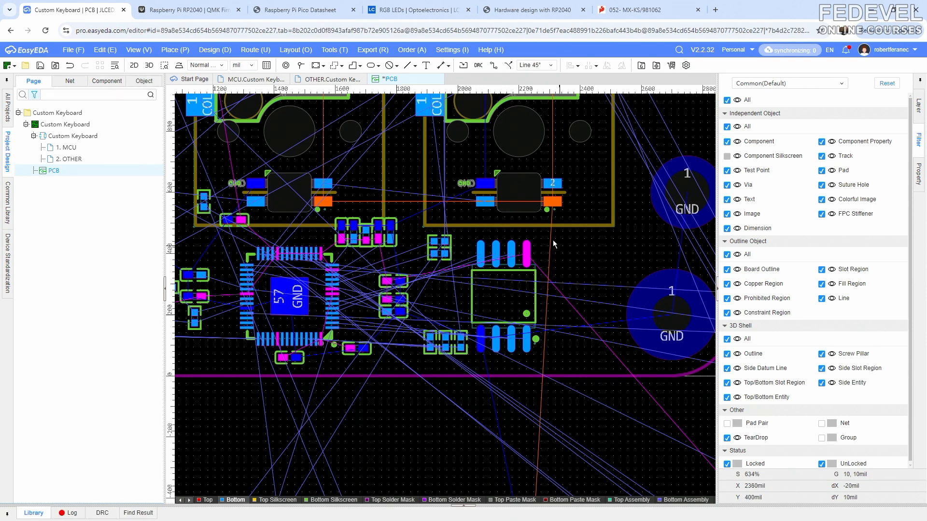
Transfer capacitor C126 from the MCU schematic to the PCB, beside flash chip U104's VCC pin at about X 2340, Y 440 mil, and save.
left_click(260, 80)
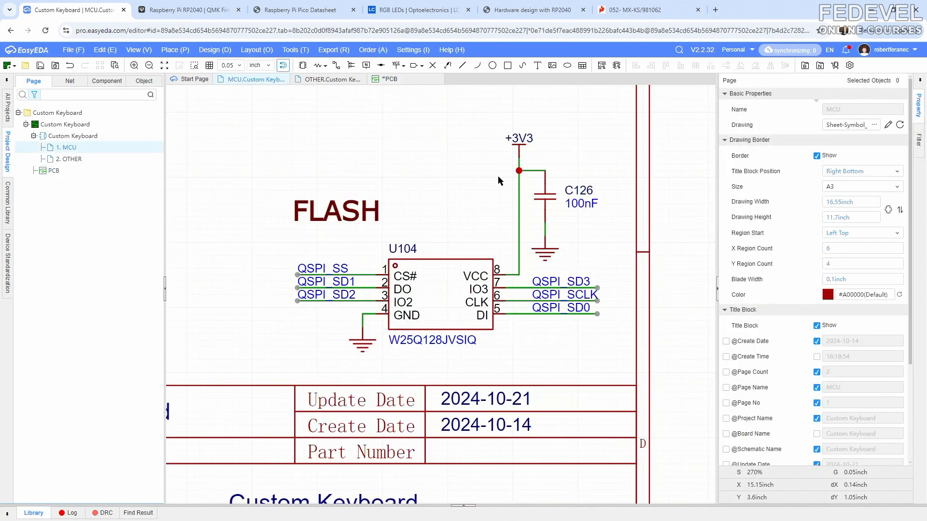
left_click(541, 196)
right_click(541, 197)
left_click(552, 216)
scroll(504, 321, "down", 4)
right_click_drag(418, 195, 532, 453)
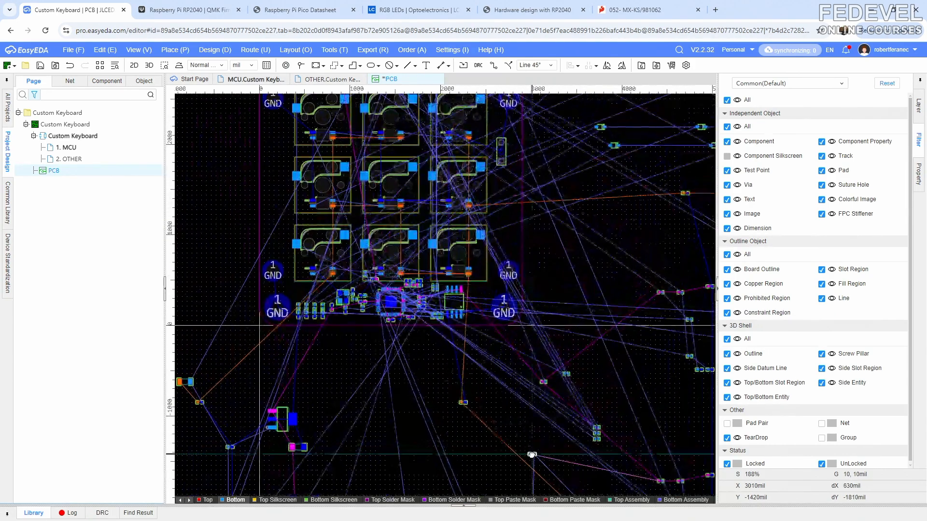
scroll(469, 282, "up", 6)
scroll(484, 403, "down", 4)
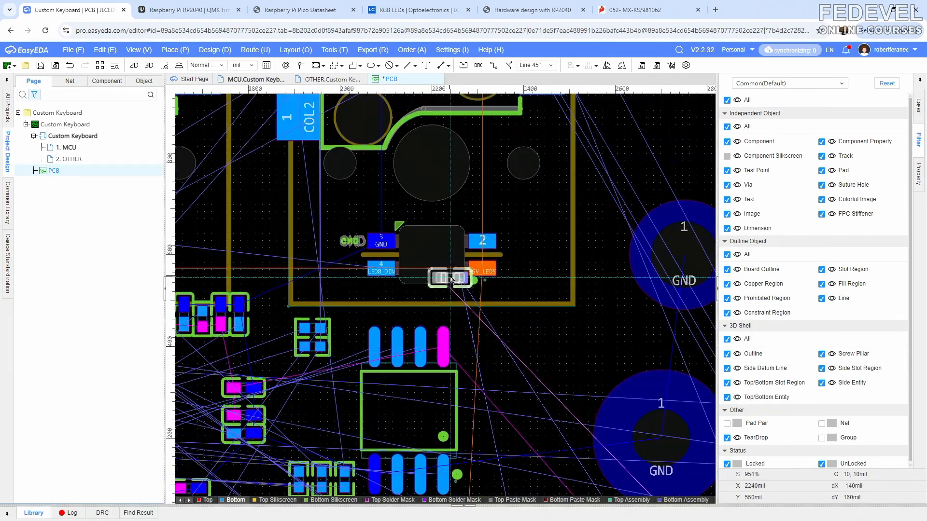
left_click_drag(479, 314, 480, 300)
left_click(528, 299)
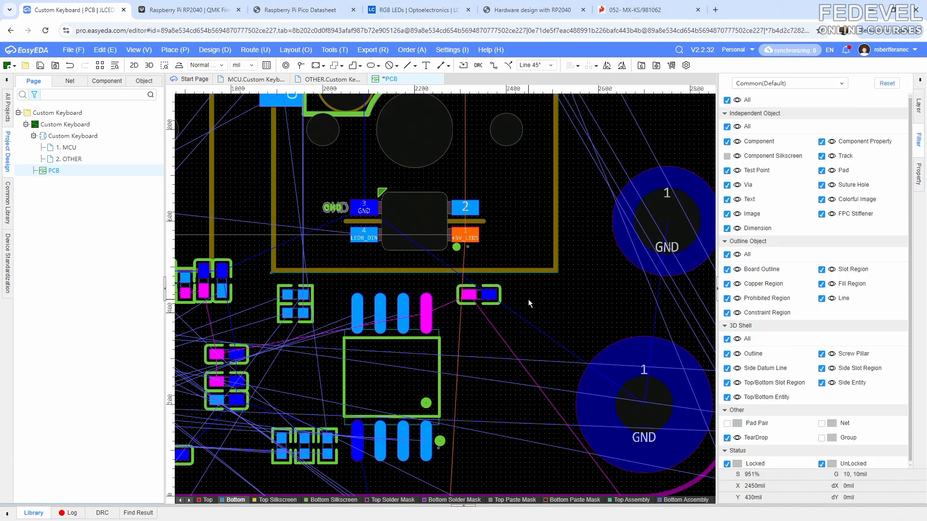
left_click(484, 295)
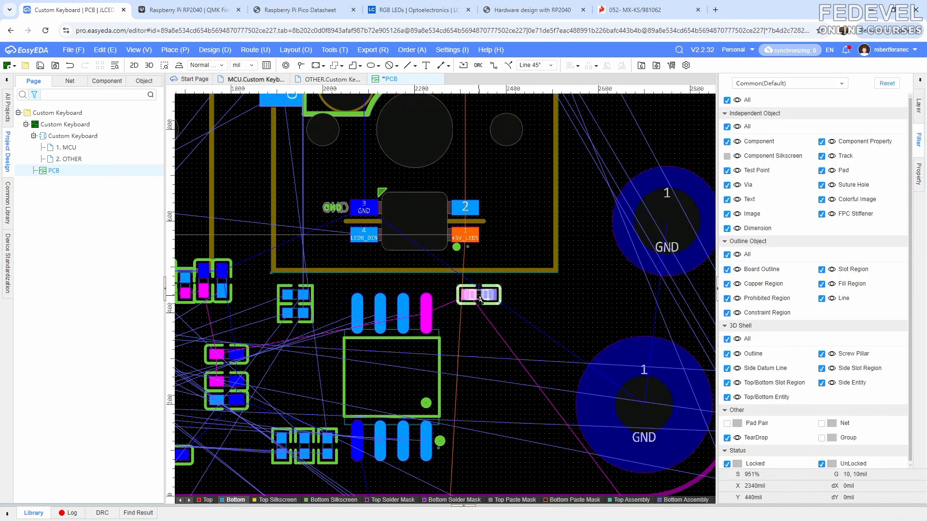
left_click(537, 301)
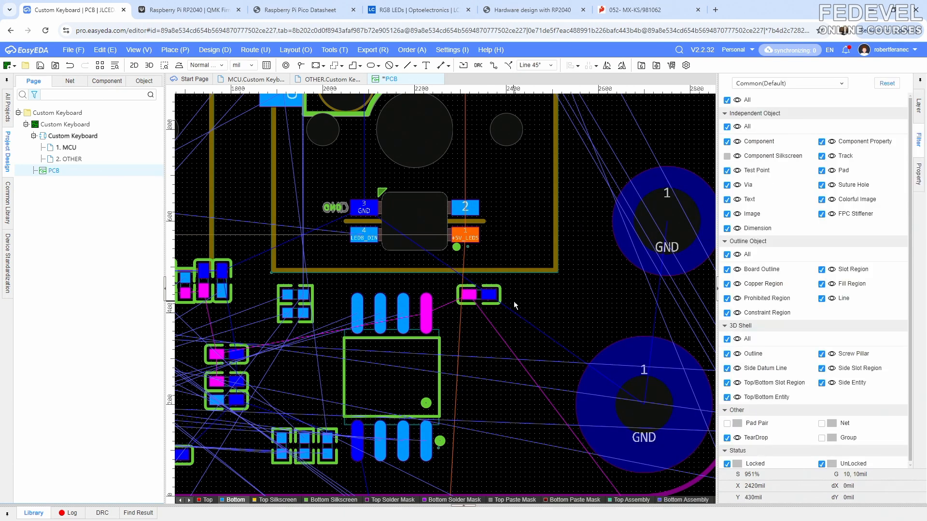
left_click(140, 51)
left_click(154, 173)
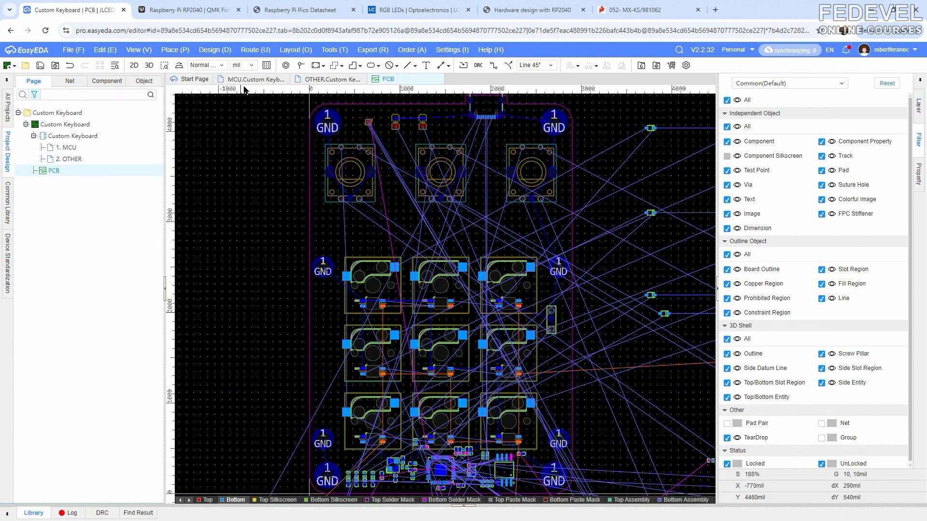
Transfer reset button SW102 from the MCU schematic to the PCB, rotated 180°, directly above the row filter parts at about X 545, Y 370 mil.
left_click(253, 79)
scroll(367, 196, "down", 5)
right_click_drag(271, 199, 630, 225)
scroll(389, 277, "up", 2)
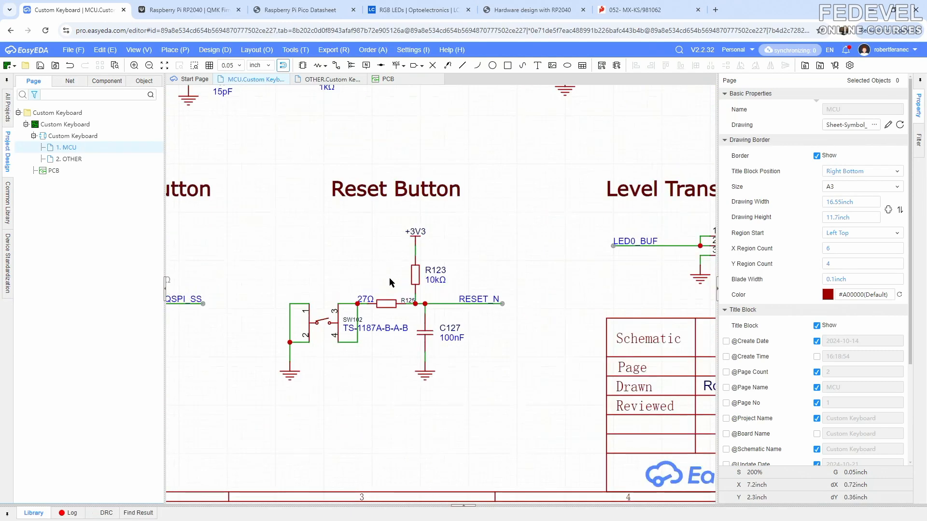
left_click(321, 325)
right_click(321, 325)
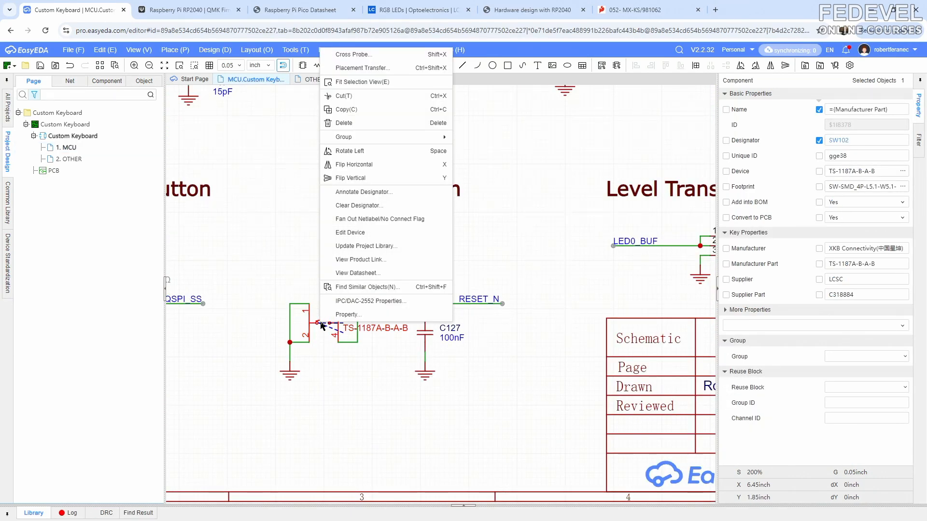
left_click(377, 68)
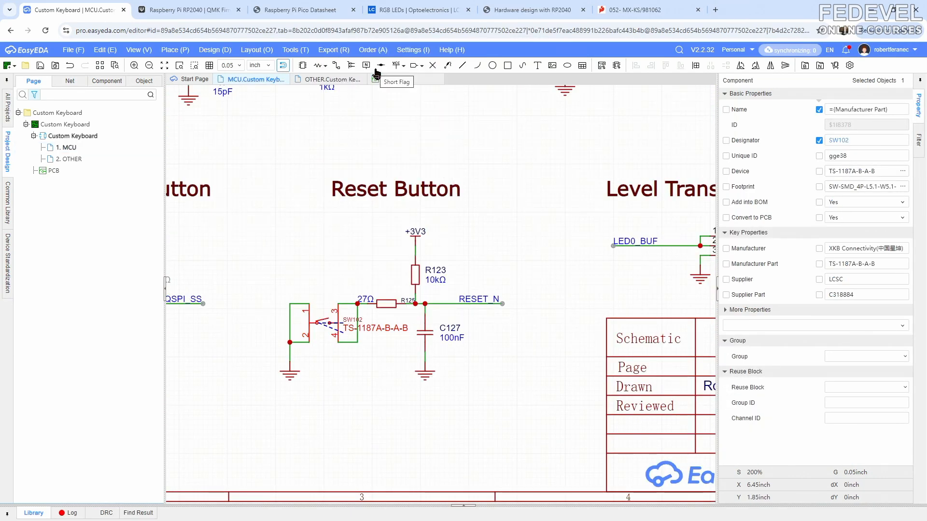
scroll(376, 100, "down", 5)
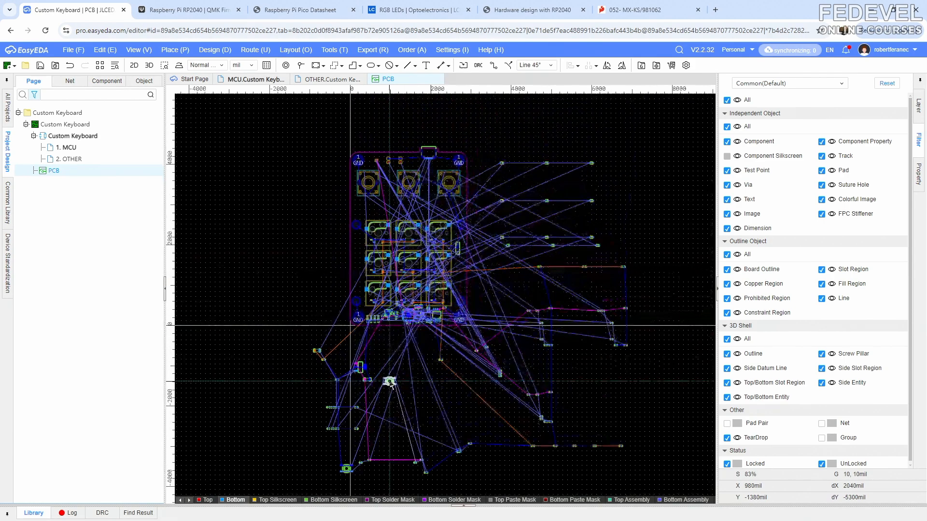
scroll(323, 243, "up", 6)
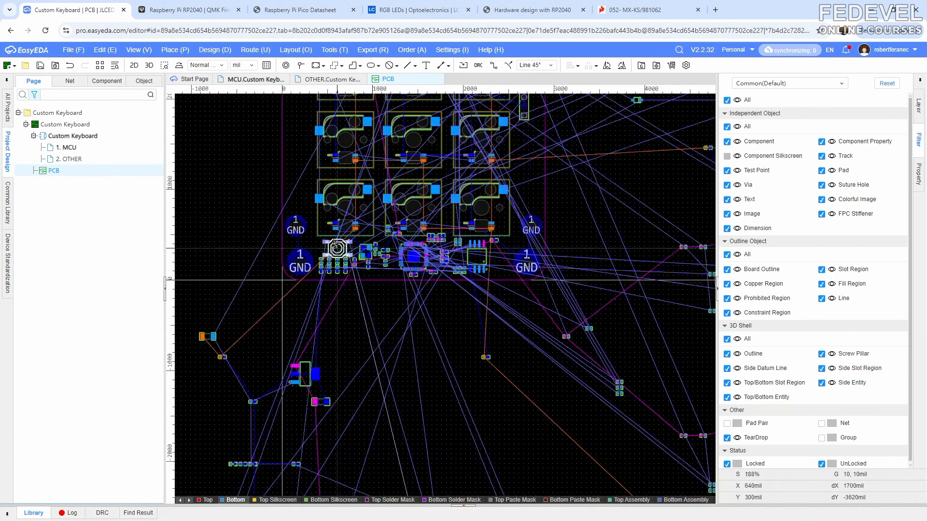
scroll(324, 243, "up", 8)
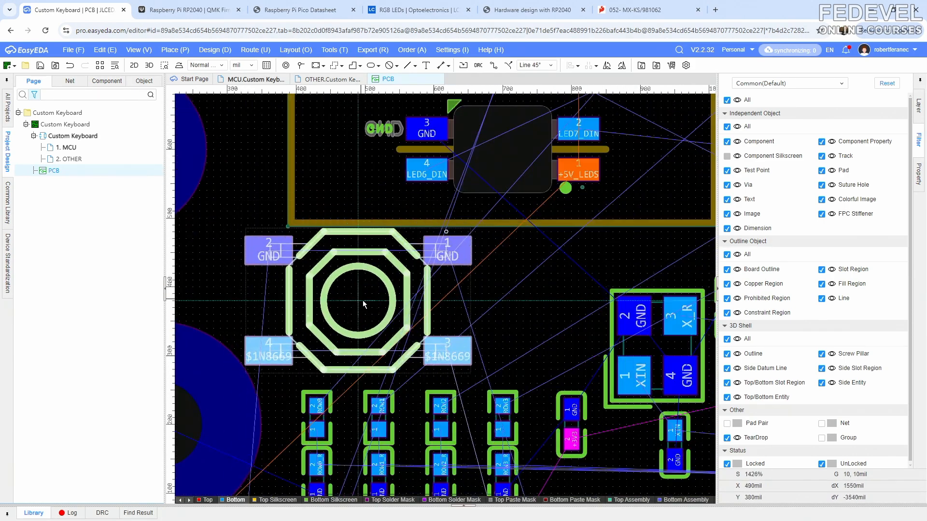
key("space")
key("space")
left_click(399, 310)
left_click(275, 279)
scroll(270, 277, "down", 1)
right_click_drag(438, 290, 440, 269)
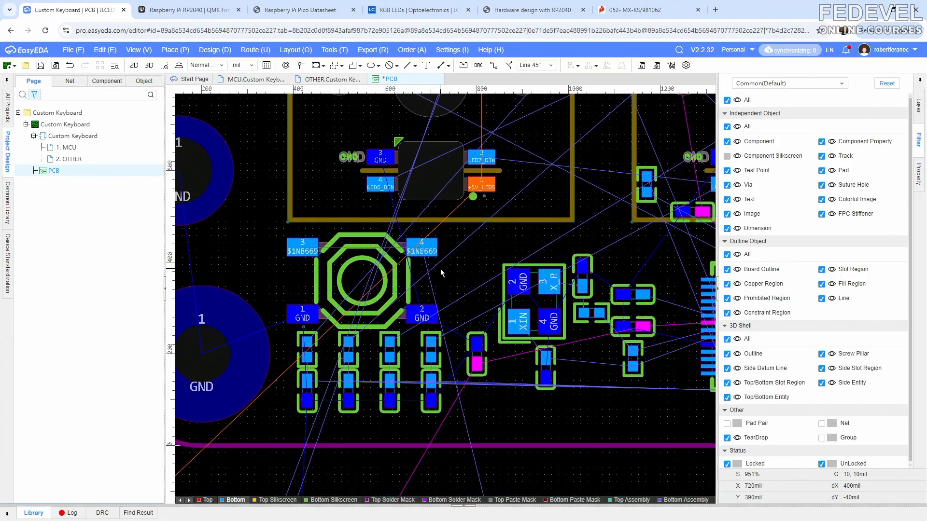
Transfer resistor R125 from the MCU schematic to the PCB, rotated 180°, beside pad 4 of reset button SW102 at about X 780, Y 440 mil.
left_click(251, 79)
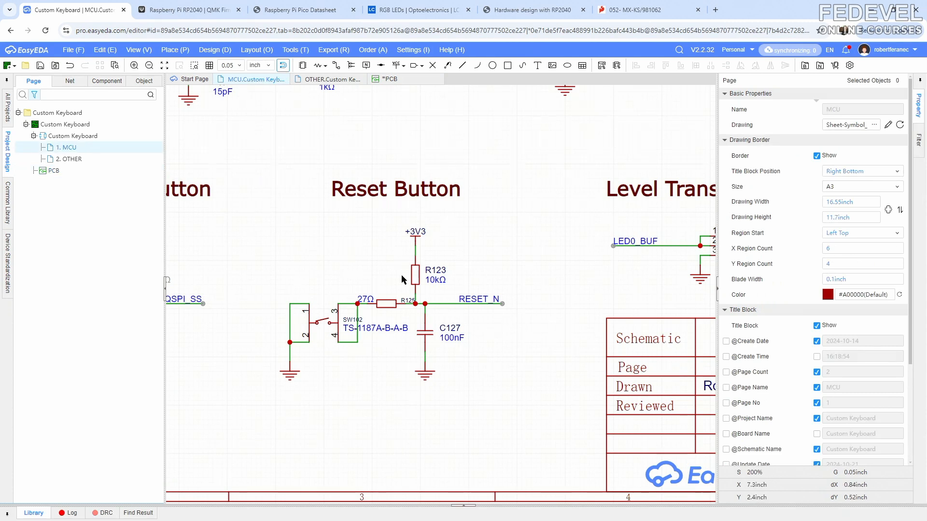
scroll(401, 273, "up", 3)
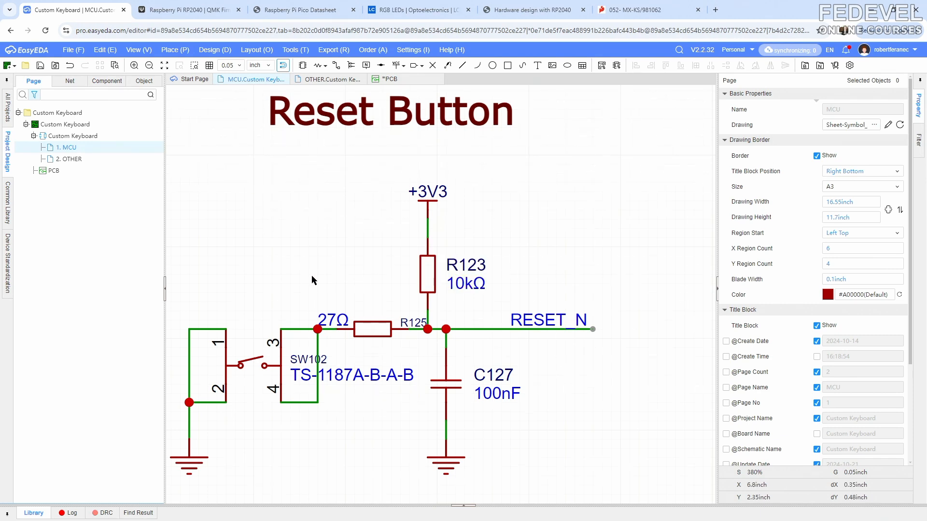
left_click(370, 332)
right_click(371, 335)
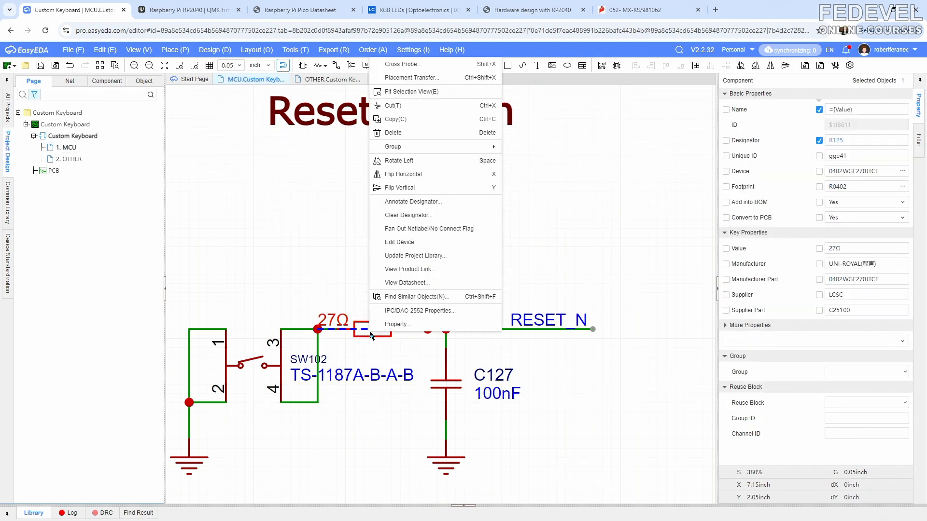
left_click(417, 78)
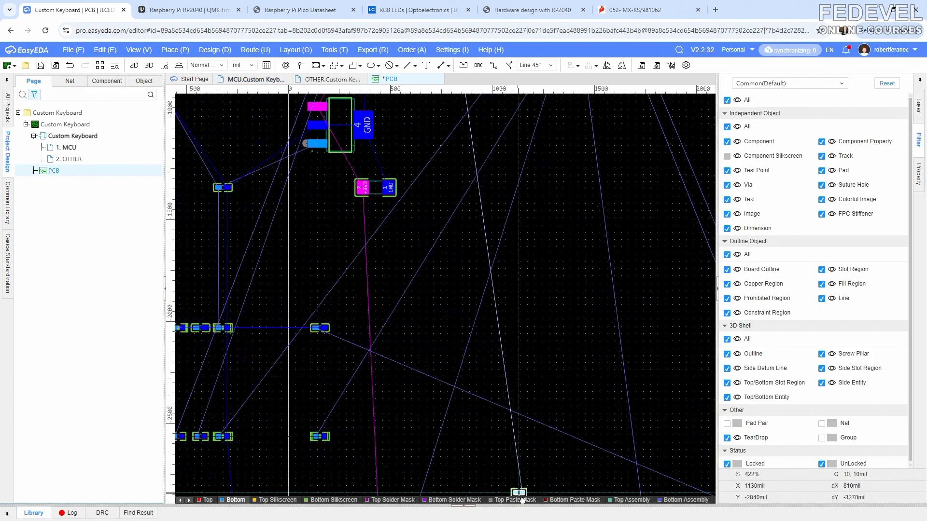
scroll(455, 324, "up", 6)
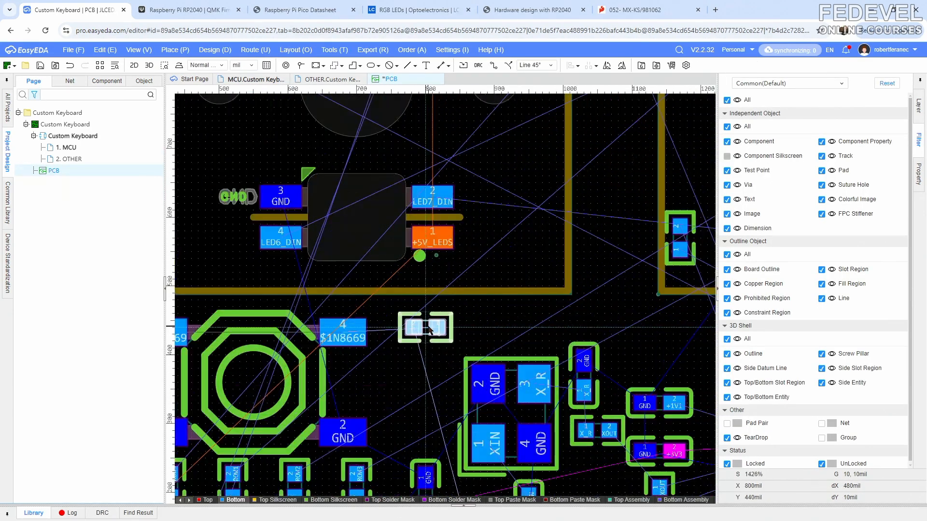
scroll(430, 329, "up", 1)
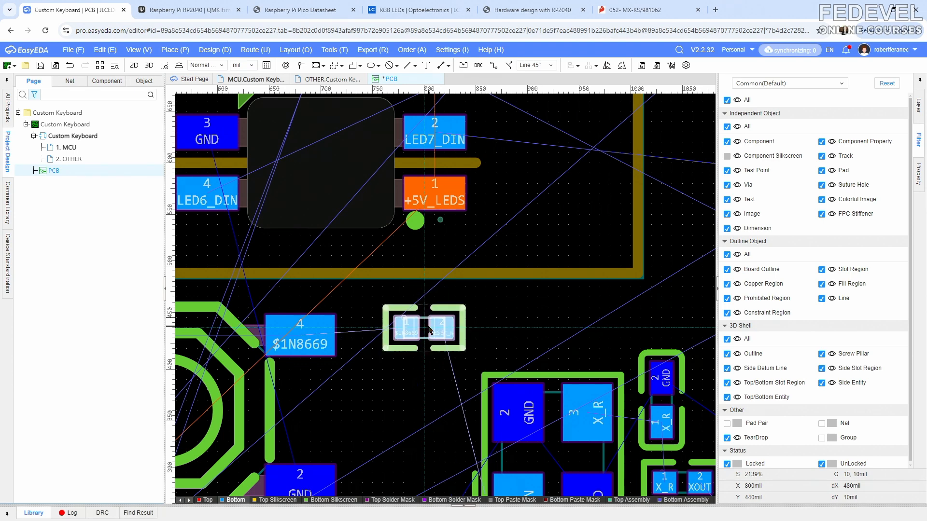
key("space")
key("space")
left_click(407, 334)
left_click(459, 313)
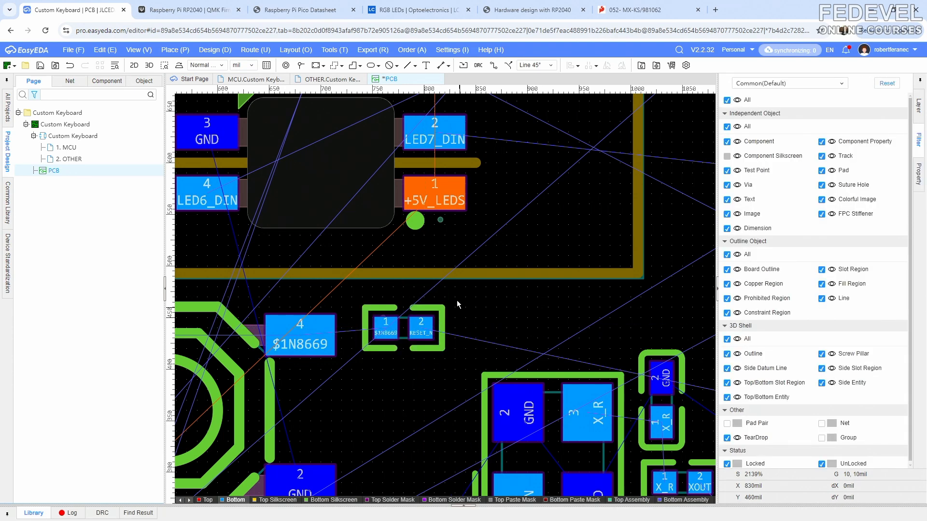
Transfer resistor R123 from the MCU schematic to the PCB, rotated 180°, directly below R125 at about X 780, Y 390 mil.
left_click(251, 79)
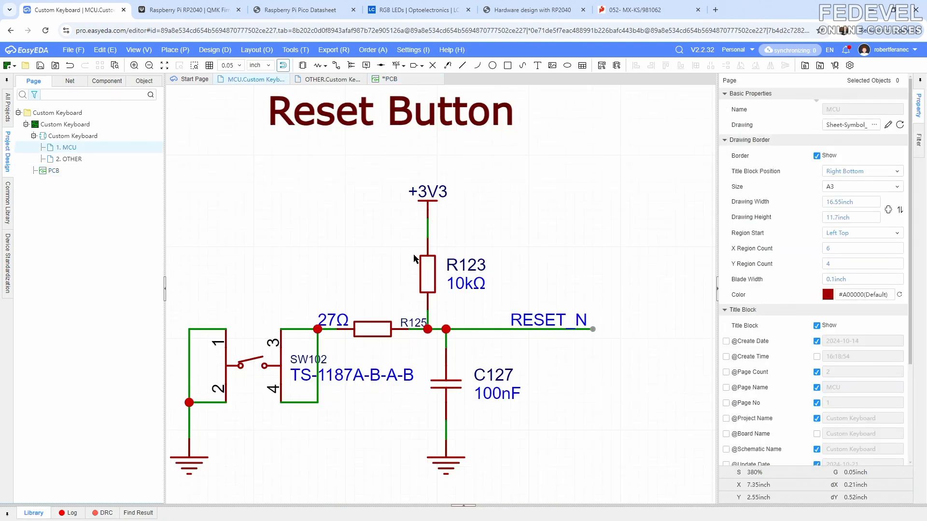
left_click(423, 274)
right_click(423, 275)
left_click(432, 271)
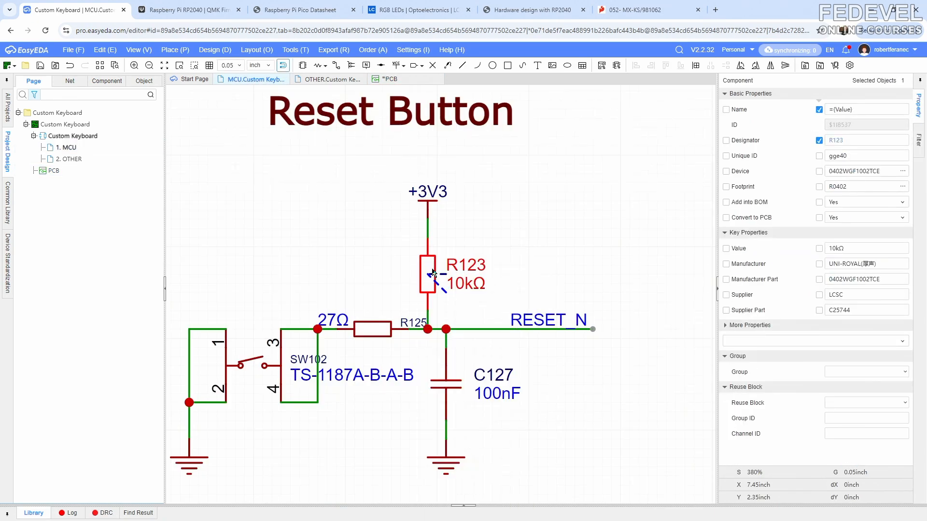
scroll(449, 267, "down", 8)
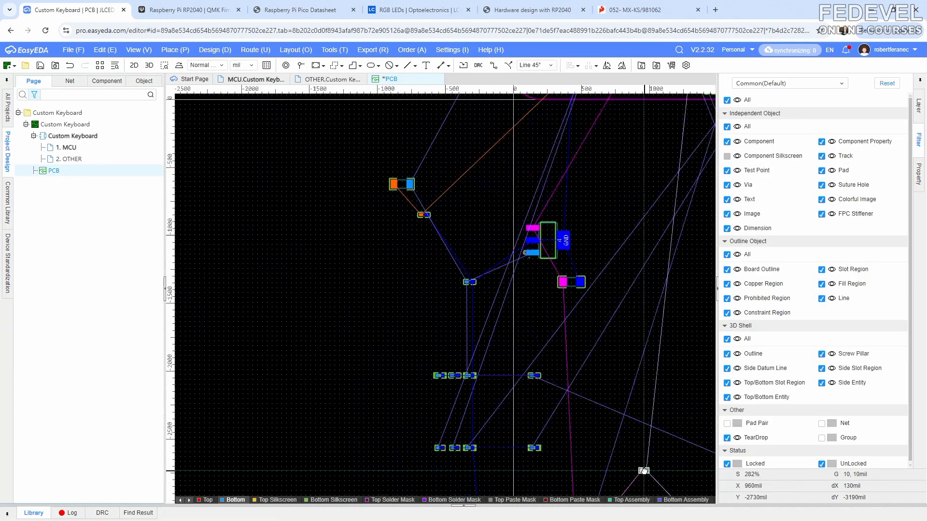
scroll(461, 264, "up", 10)
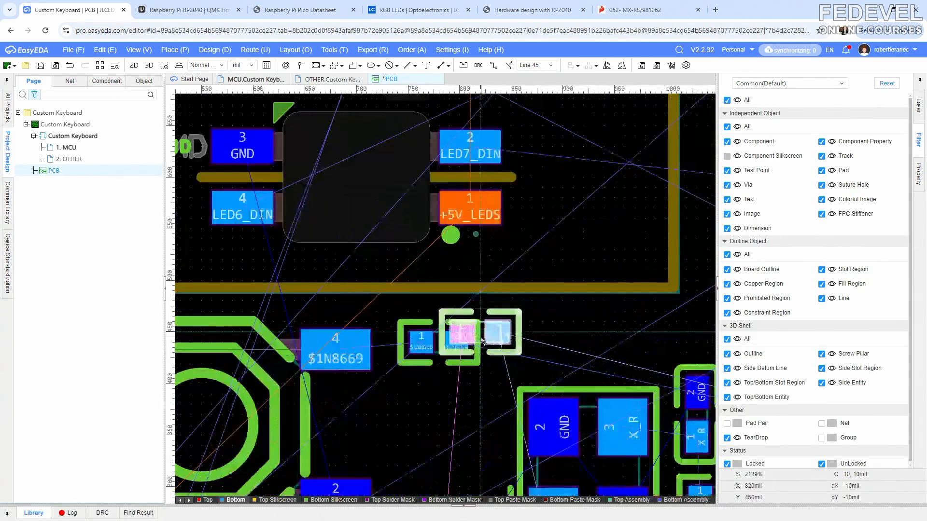
key("space")
key("space")
left_click_drag(433, 283, 422, 422)
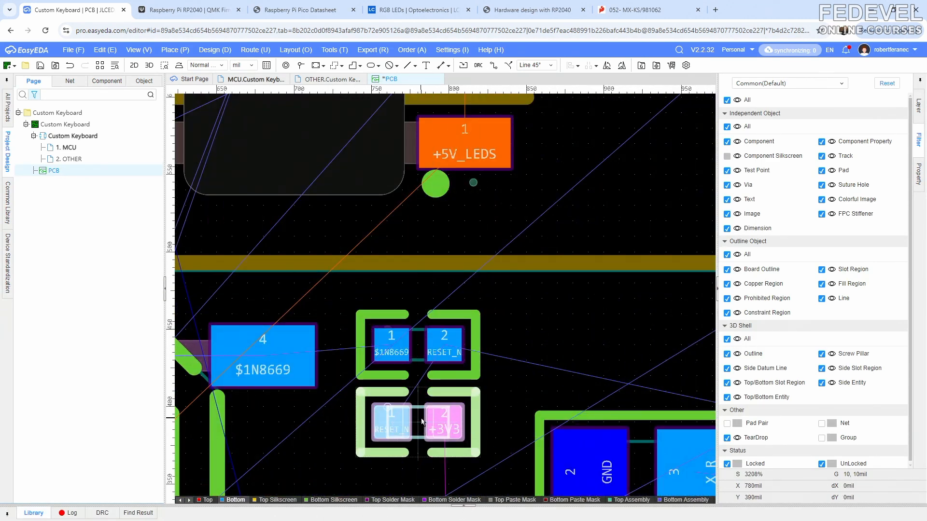
left_click(518, 341)
scroll(417, 294, "down", 1)
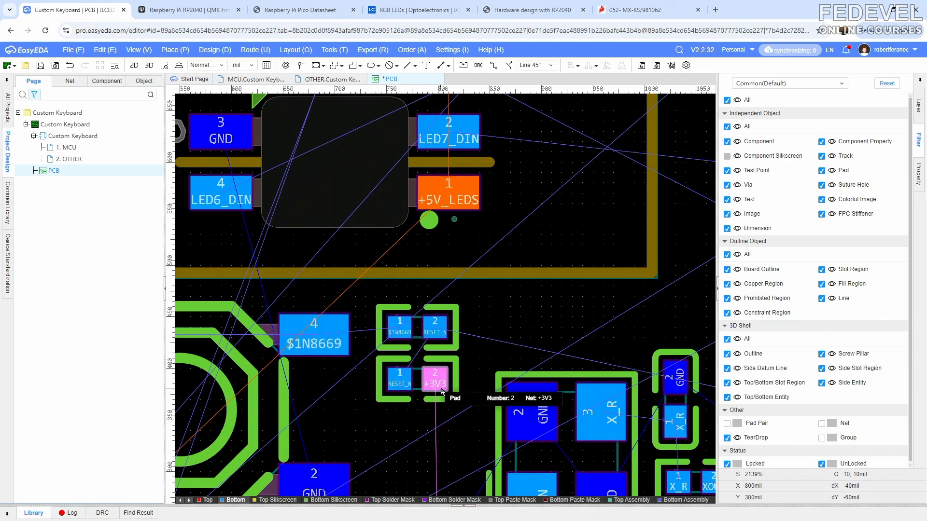
Transfer capacitor C127 from the MCU schematic to the PCB, rotated upright, above the crystal at about X 945, Y 480 mil.
left_click(256, 81)
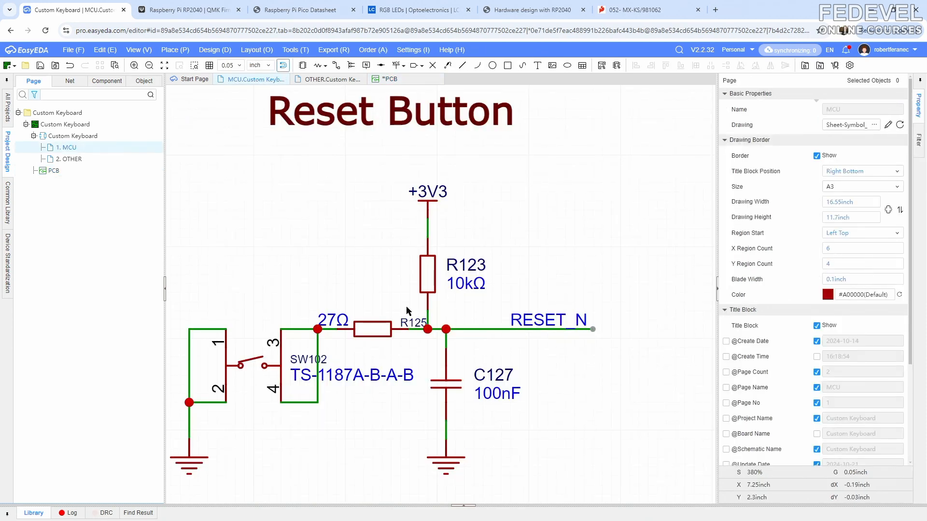
left_click(449, 387)
right_click(449, 386)
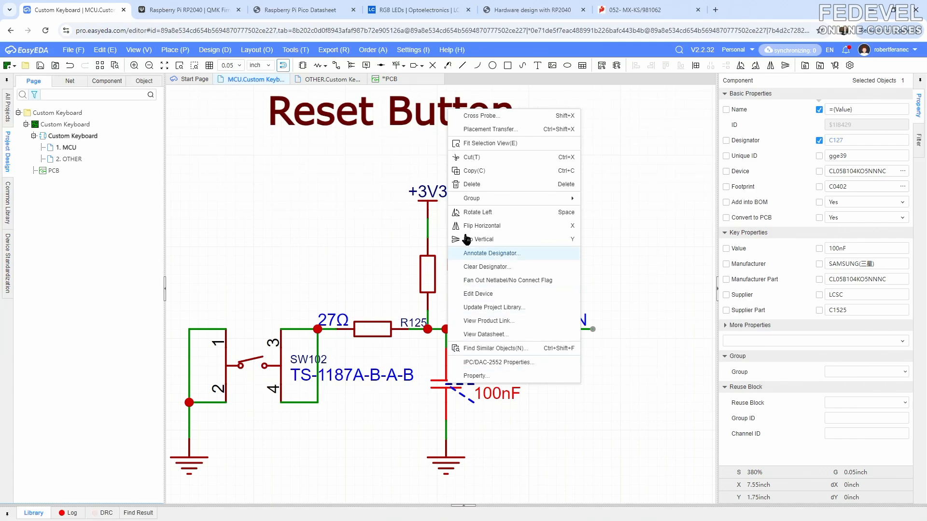
left_click(481, 129)
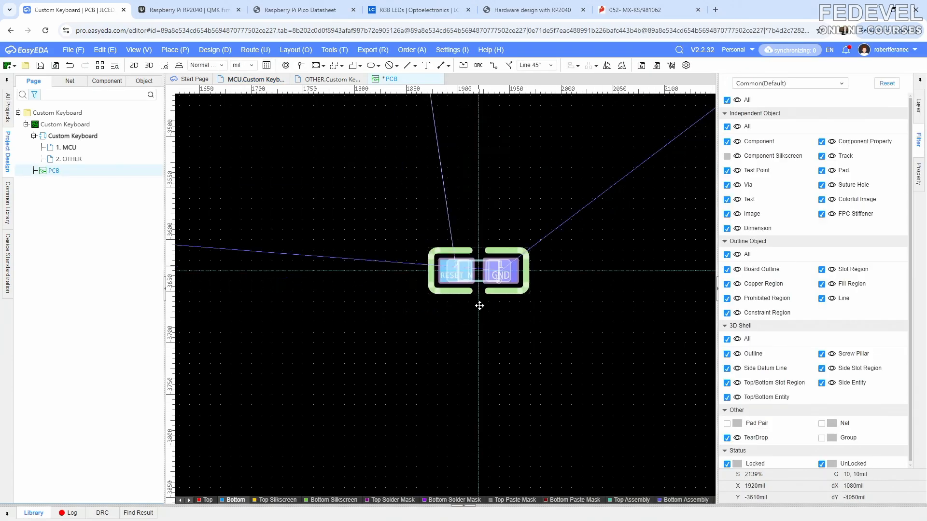
scroll(480, 314, "down", 8)
scroll(450, 316, "up", 8)
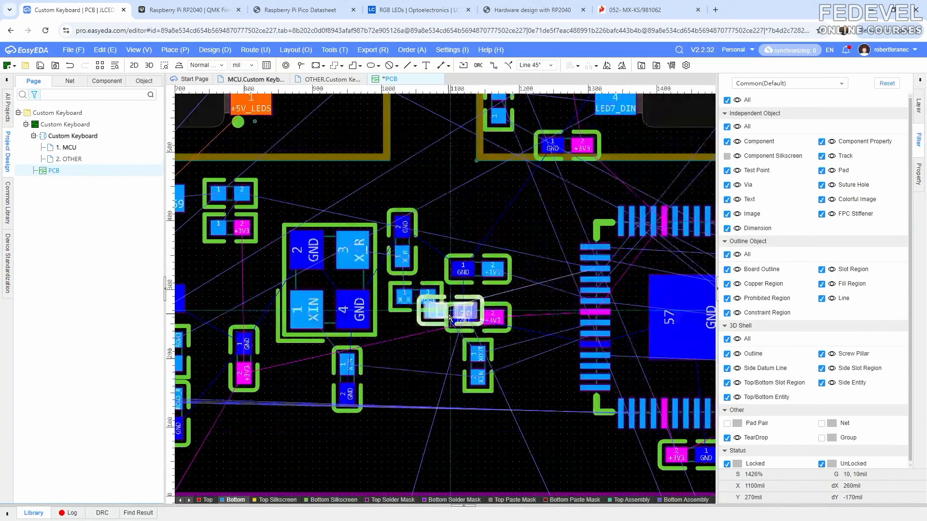
scroll(553, 263, "down", 2)
scroll(553, 263, "up", 3)
left_click(619, 269)
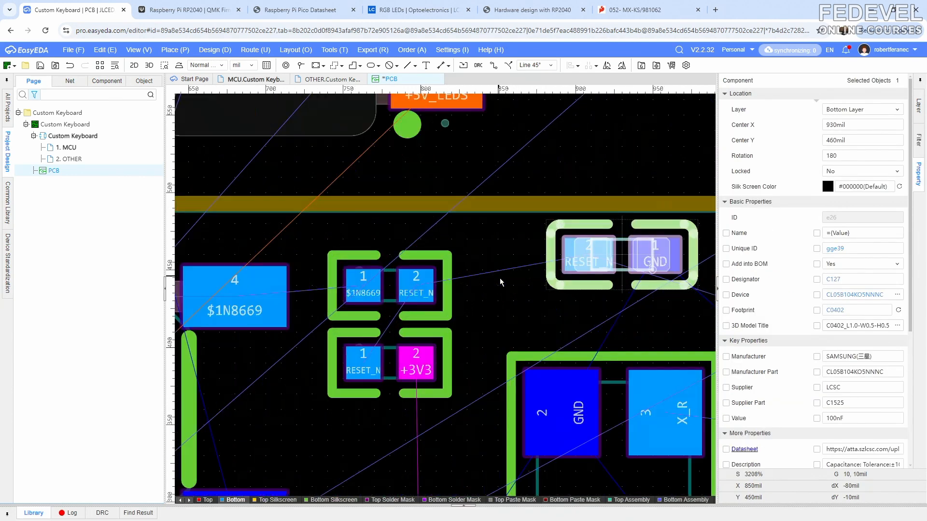
left_click_drag(618, 269, 504, 250)
scroll(382, 273, "down", 3)
key("space")
left_click(450, 269)
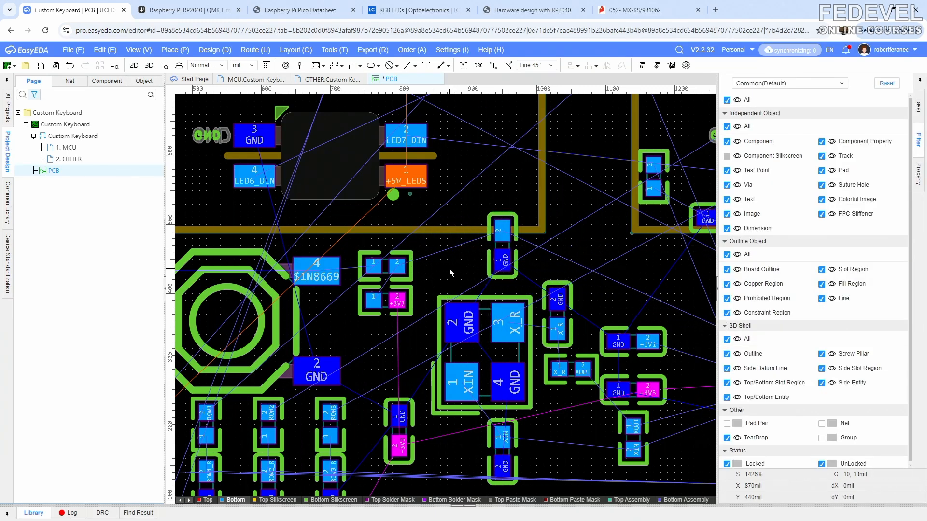
Fit the whole board outline in view and save the PCB.
left_click(142, 53)
left_click(153, 174)
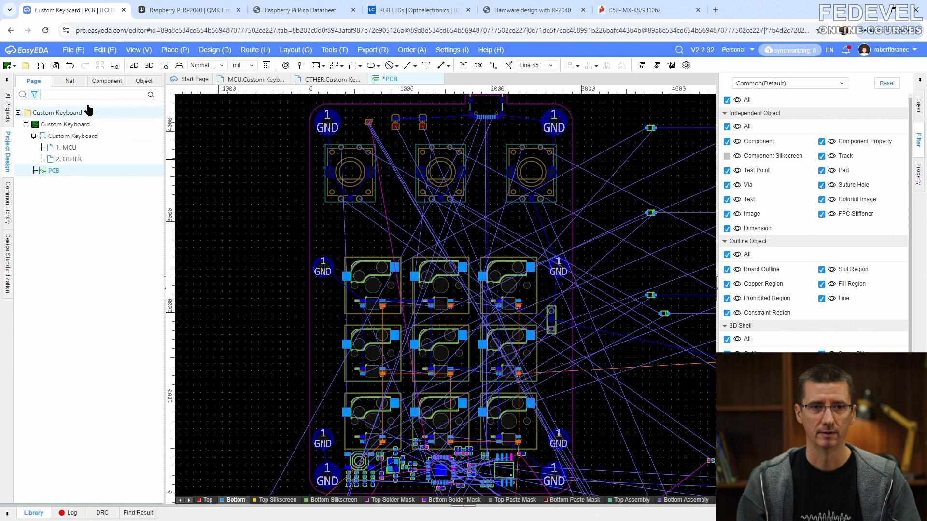
left_click(40, 65)
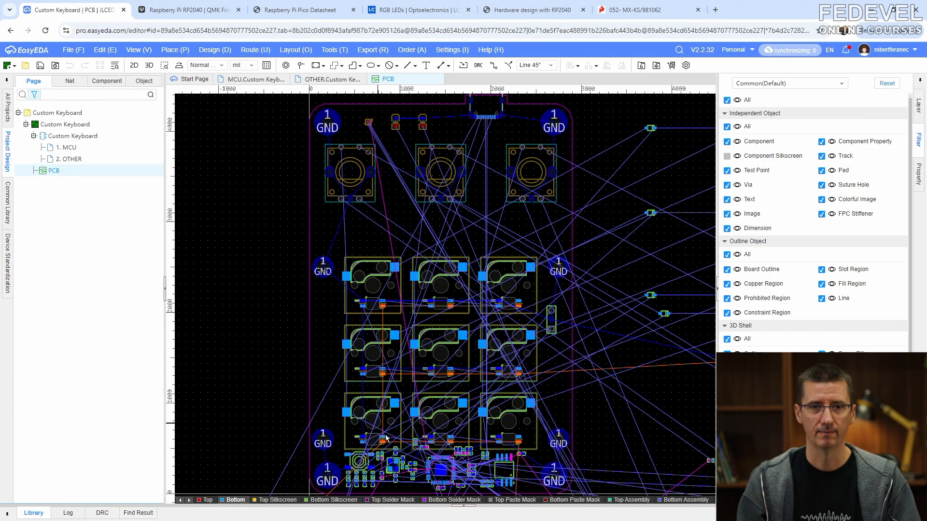
In the MCU schematic, make all object types selectable and delete the wire joining R123 to the RESET_N line in the reset circuit.
scroll(394, 461, "up", 8)
right_click_drag(367, 410, 515, 245)
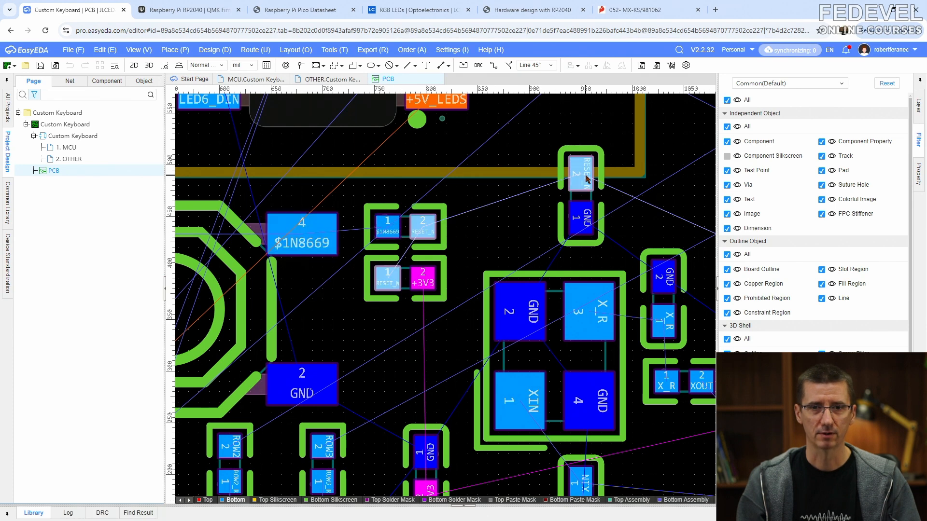
left_click(255, 80)
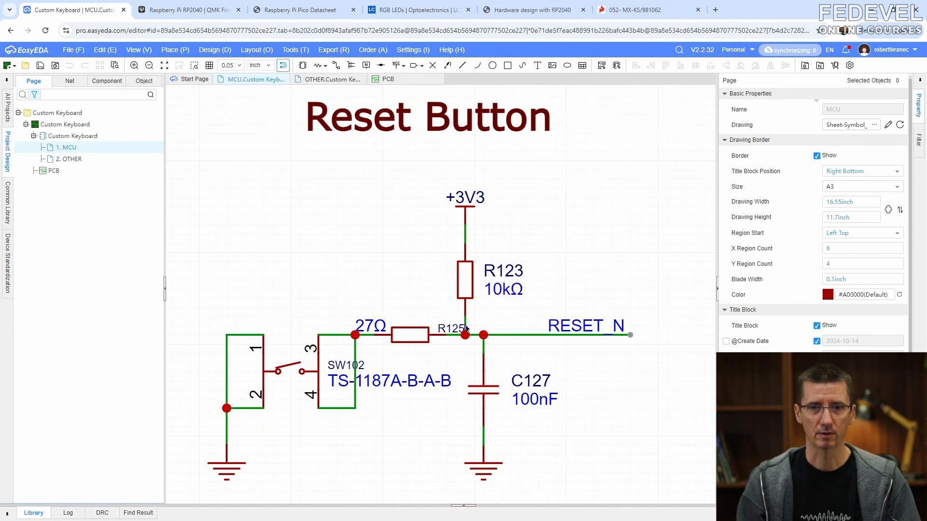
left_click(919, 145)
left_click(727, 126)
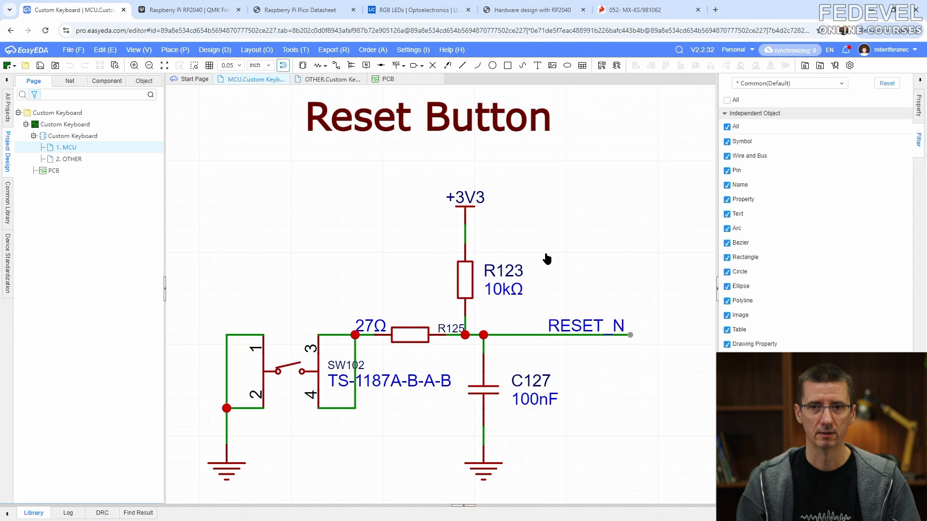
left_click(467, 327)
right_click(467, 327)
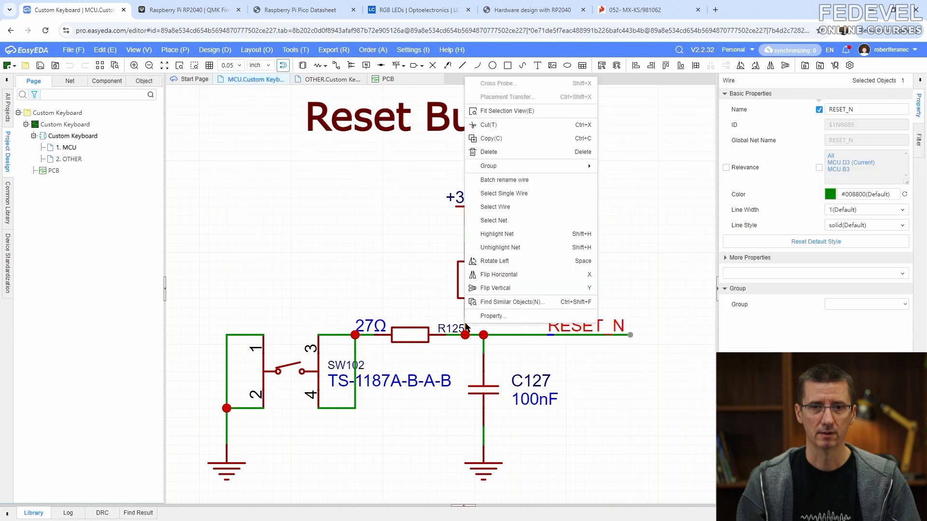
left_click(503, 152)
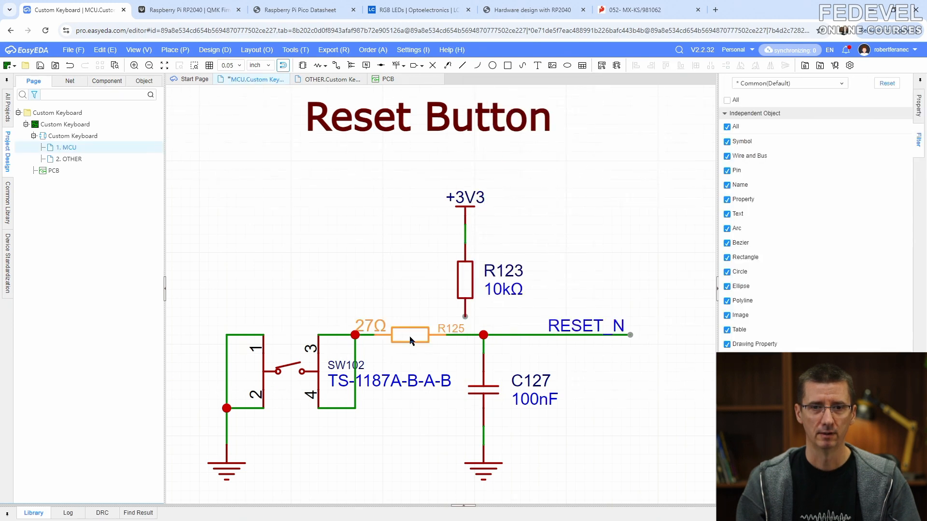
Shift R125 toward C127, move R123 with its +3V3 flag to R125's switch side, and place R125's designator above and value below its symbol.
left_click_drag(417, 340, 436, 339)
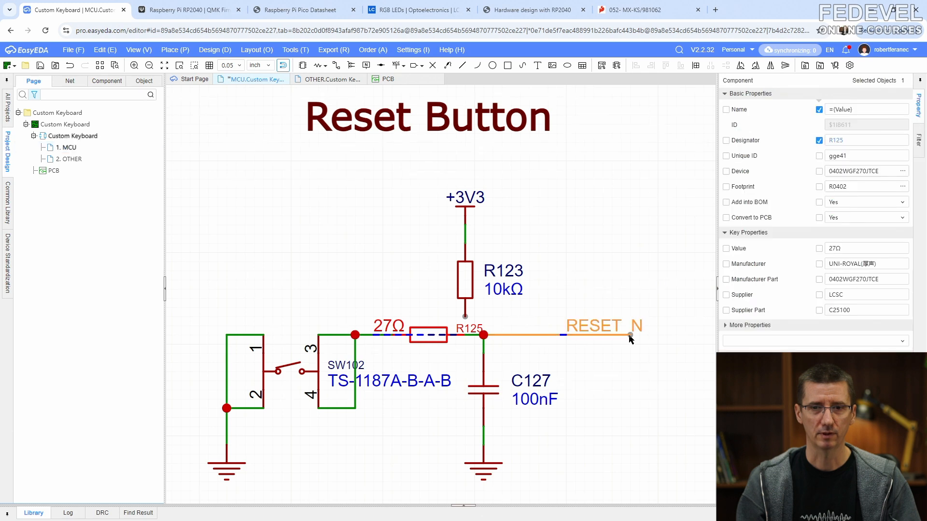
left_click_drag(629, 334, 412, 180)
left_click(578, 304)
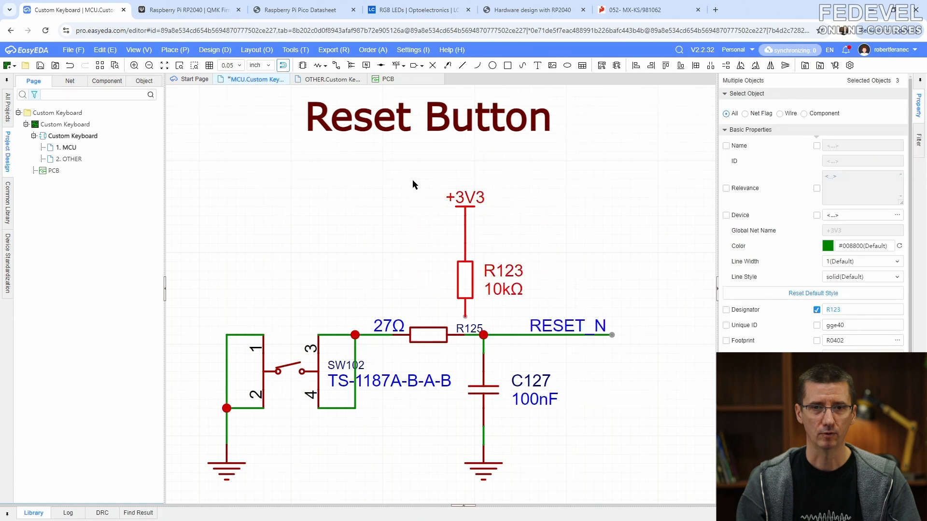
left_click_drag(461, 284, 376, 279)
left_click_drag(389, 330, 428, 358)
left_click_drag(465, 330, 422, 318)
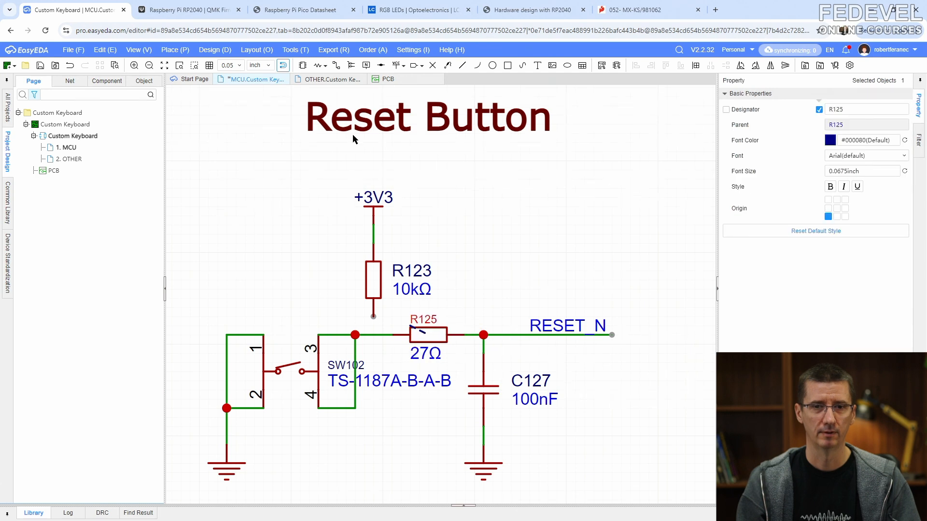
Wire the lower end of R123 to the net between reset switch SW102 and R125.
key("alt+w")
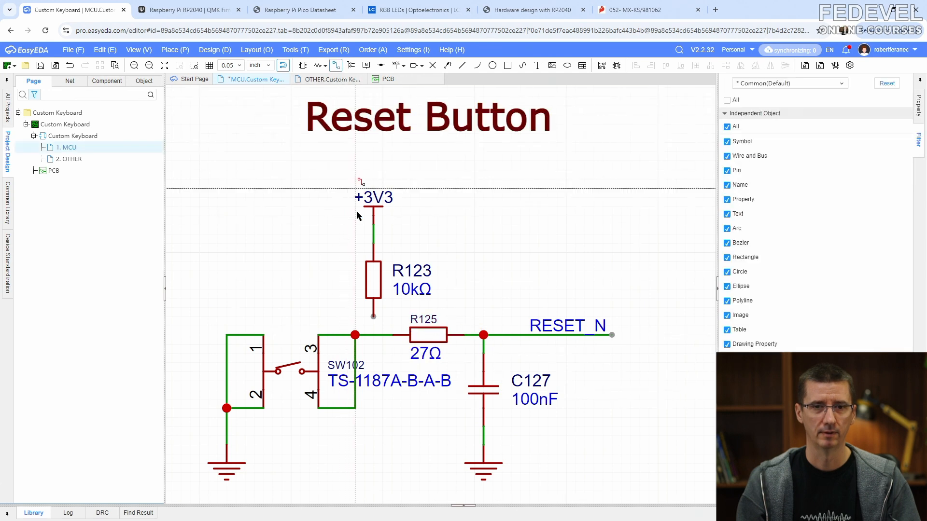
left_click(373, 334)
key("Escape")
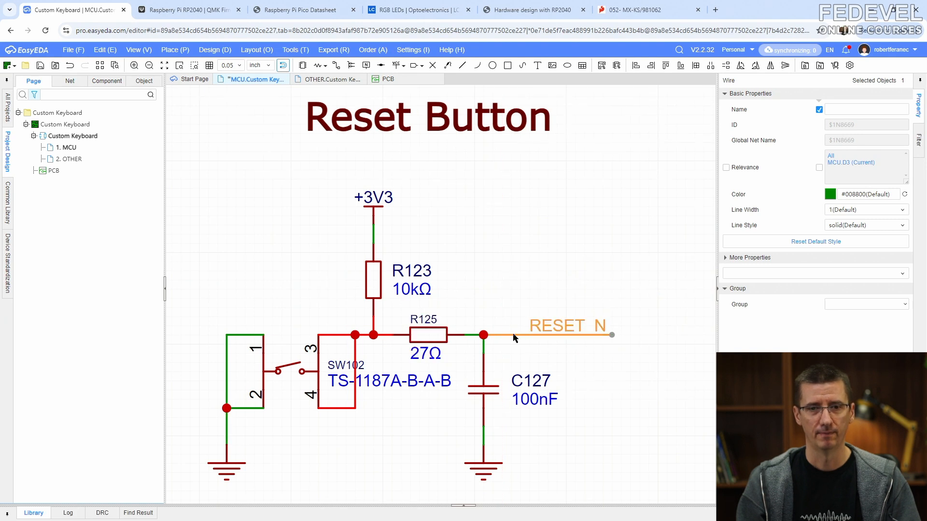
left_click(488, 256)
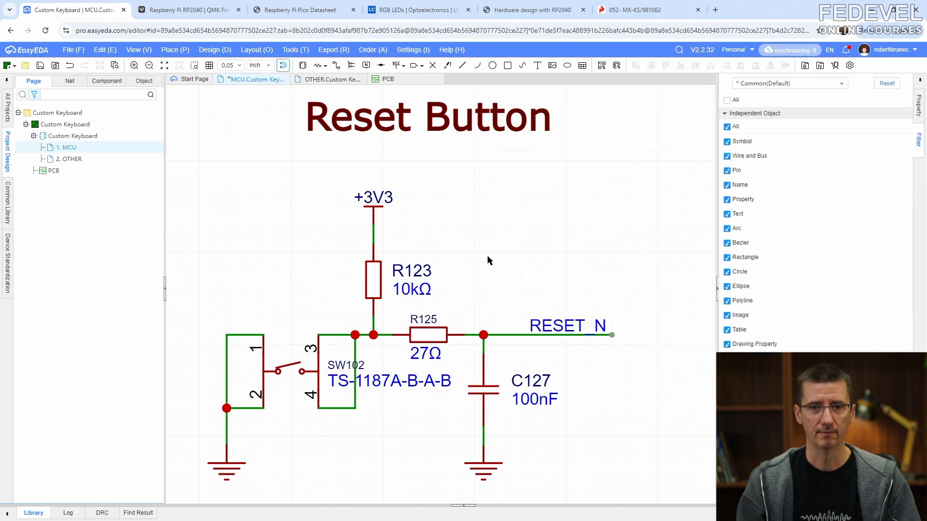
Save the MCU schematic and update the PCB with the net change on R123.
left_click(401, 80)
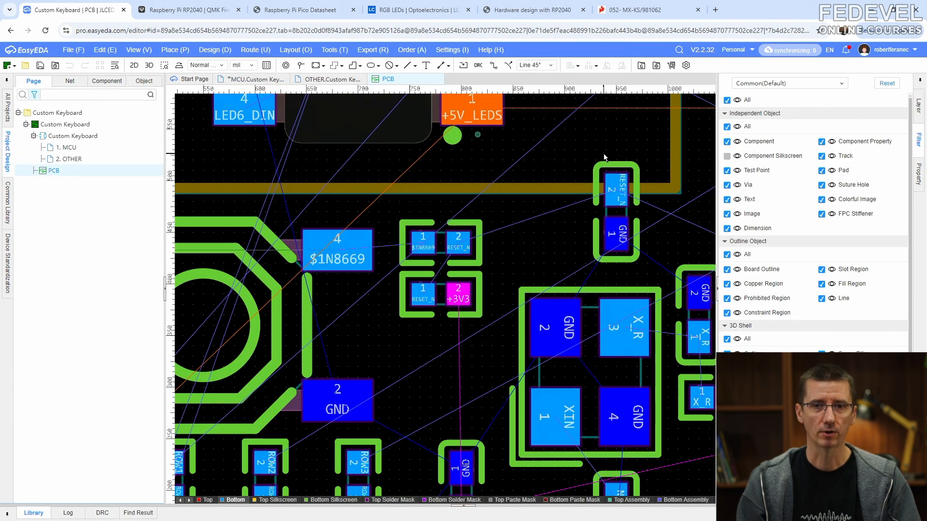
left_click(266, 79)
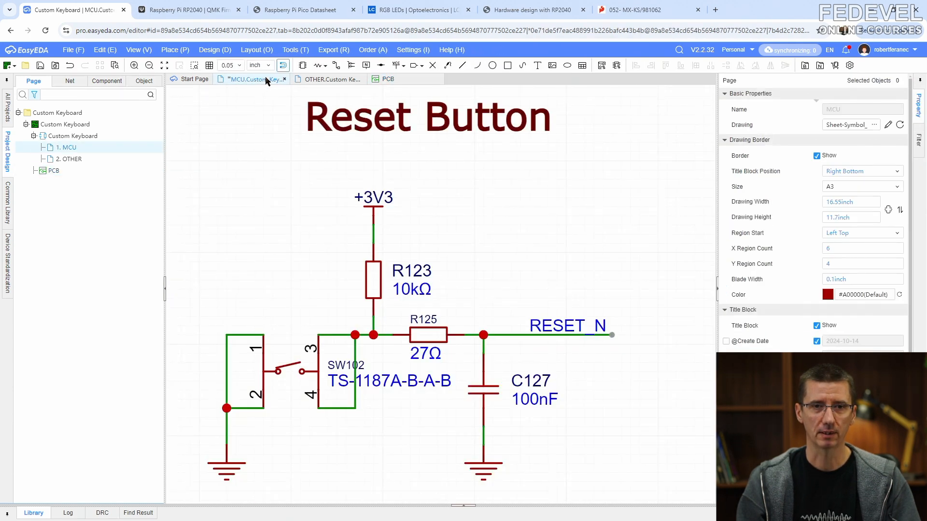
left_click(41, 67)
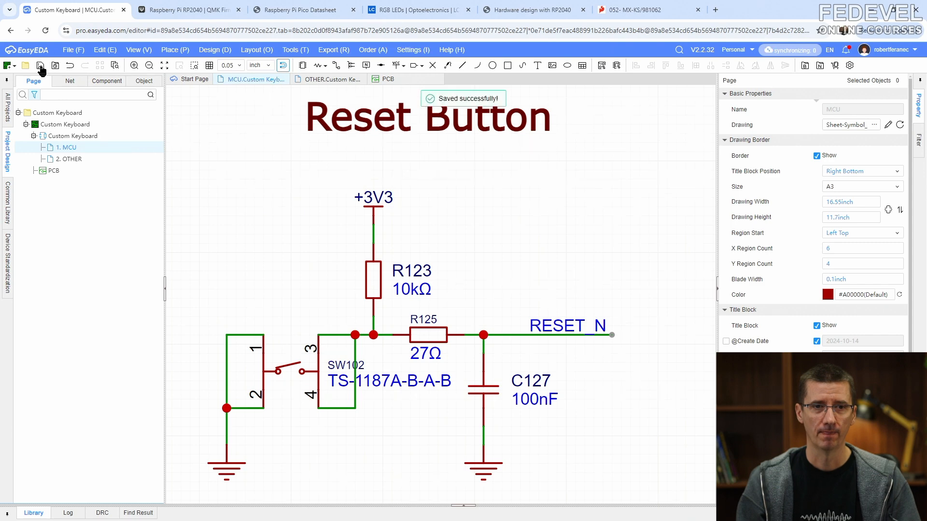
left_click(214, 49)
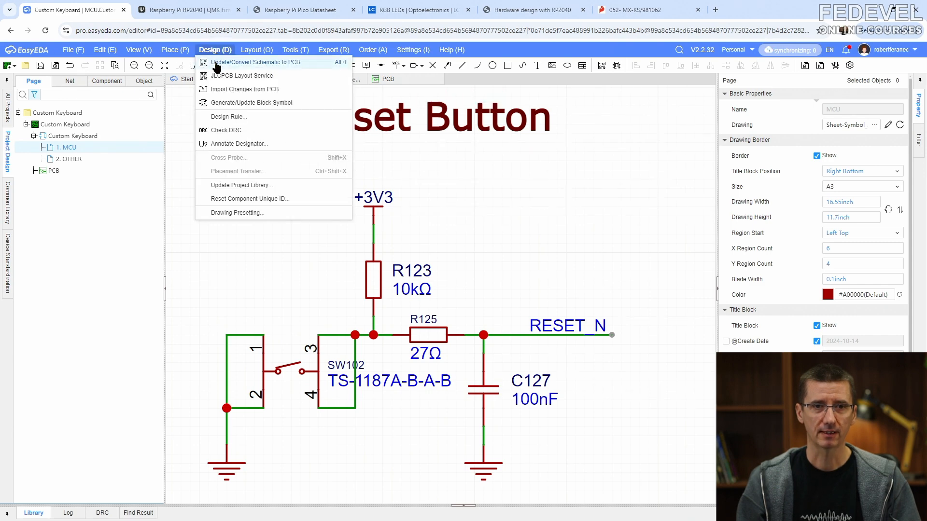
left_click(303, 64)
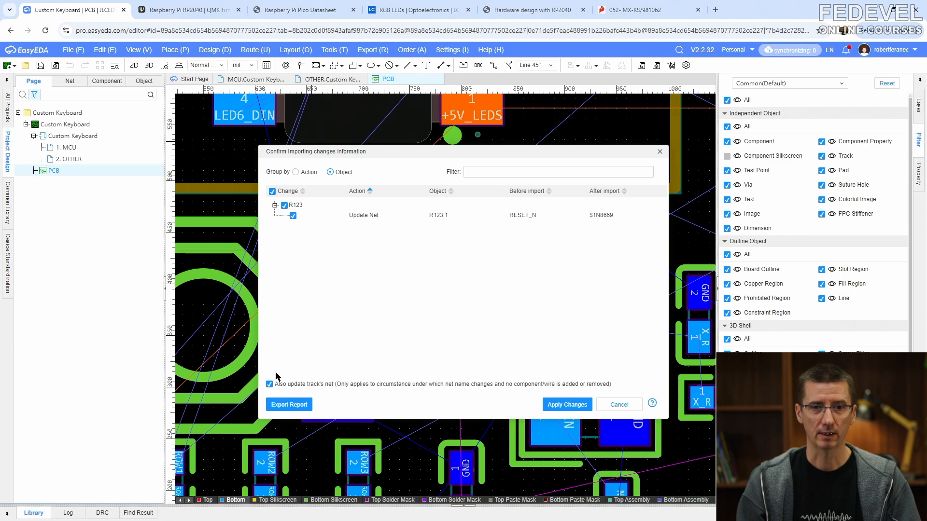
left_click(566, 406)
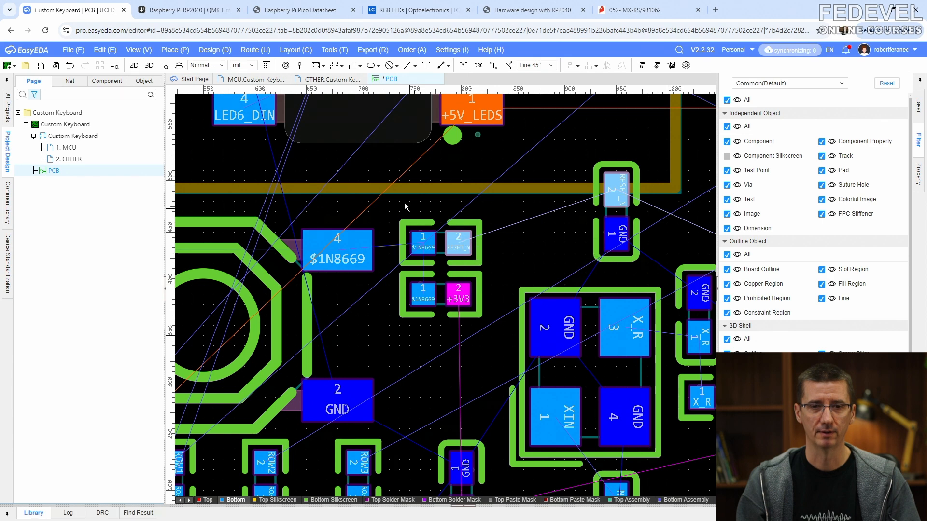
In the schematic's BOOT Select Button circuit, delete the wire joining R122 to the QSPI_SS line.
left_click(251, 80)
scroll(416, 245, "down", 2)
right_click_drag(311, 254, 533, 256)
scroll(315, 249, "up", 1)
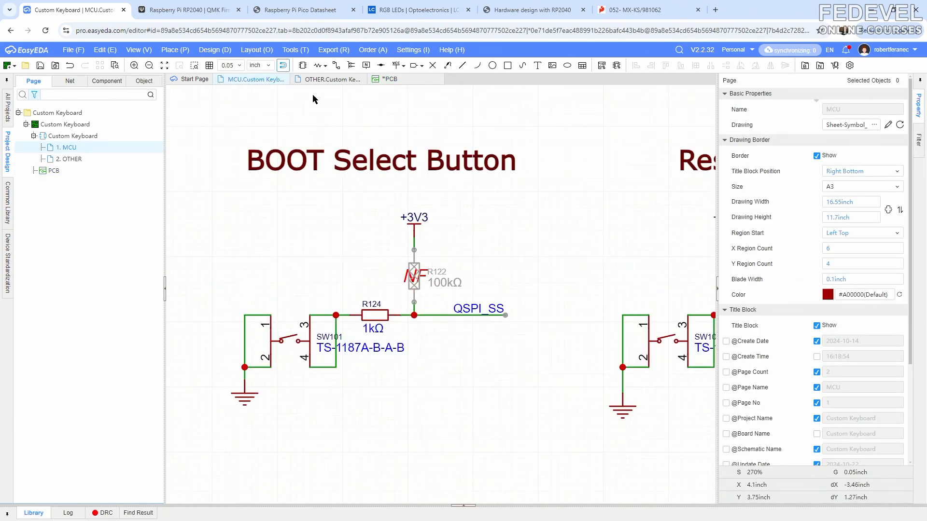
left_click(414, 314)
right_click(413, 310)
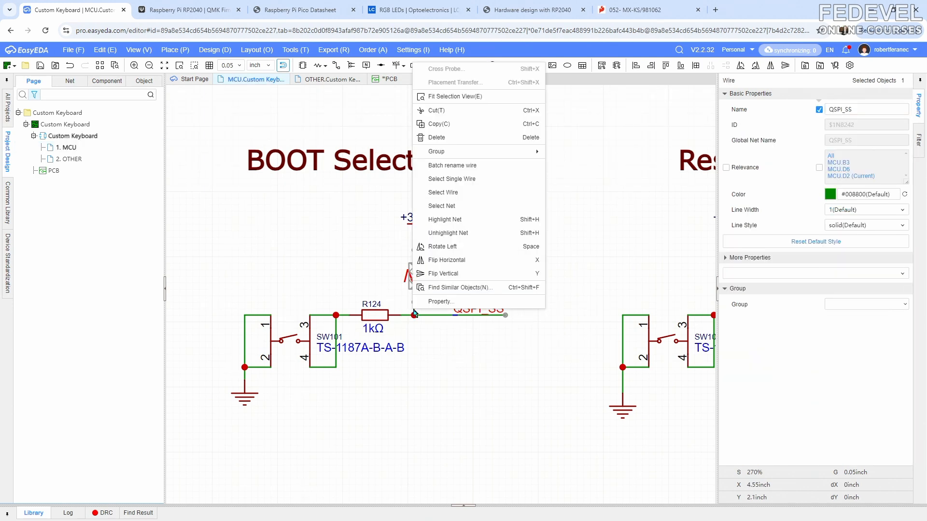
left_click(442, 137)
Shift R124 slightly toward QSPI_SS and move R122 with its +3V3 flag and NF mark to the switch side of R124.
left_click_drag(376, 319, 389, 318)
left_click_drag(518, 317, 505, 315)
left_click_drag(439, 296, 385, 209)
left_click_drag(415, 284, 357, 283)
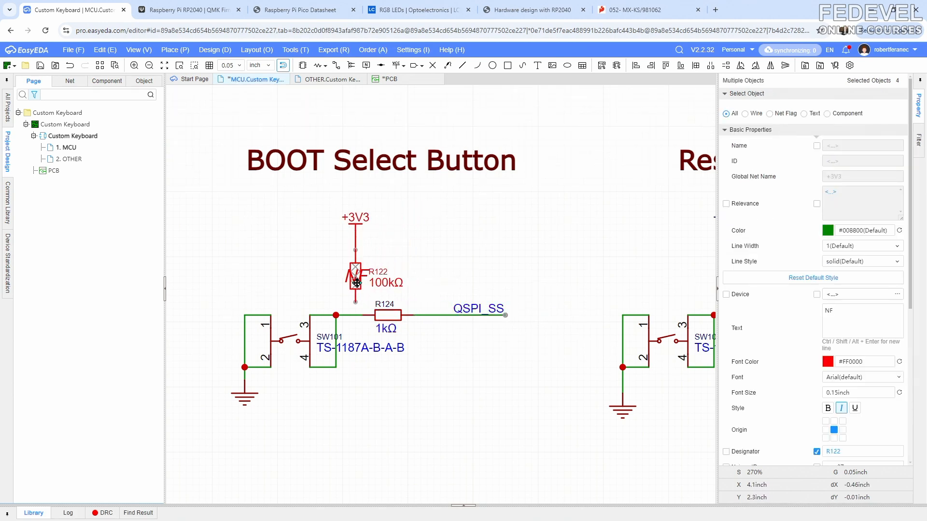
Wire the lower end of R122 to the net between boot switch SW101 and R124.
key("alt+w")
left_click(355, 302)
left_click(356, 315)
right_click(430, 227)
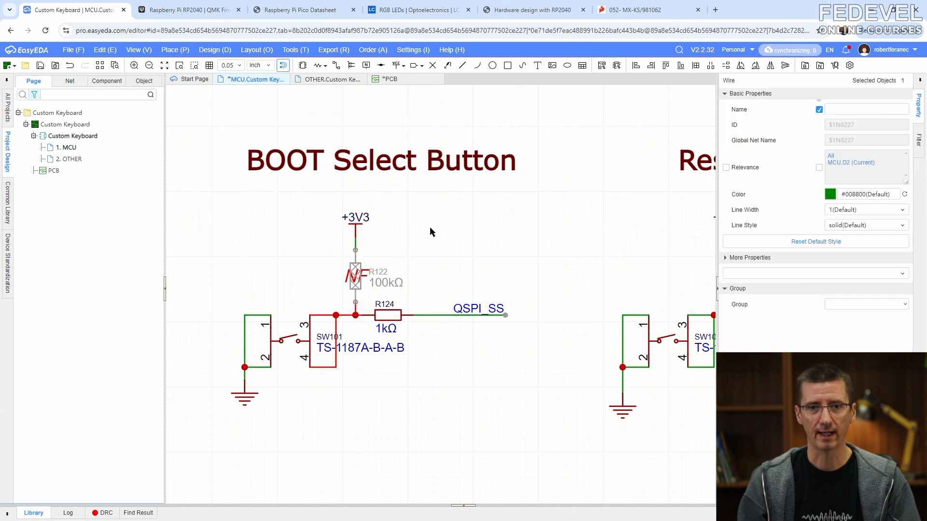
left_click(474, 226)
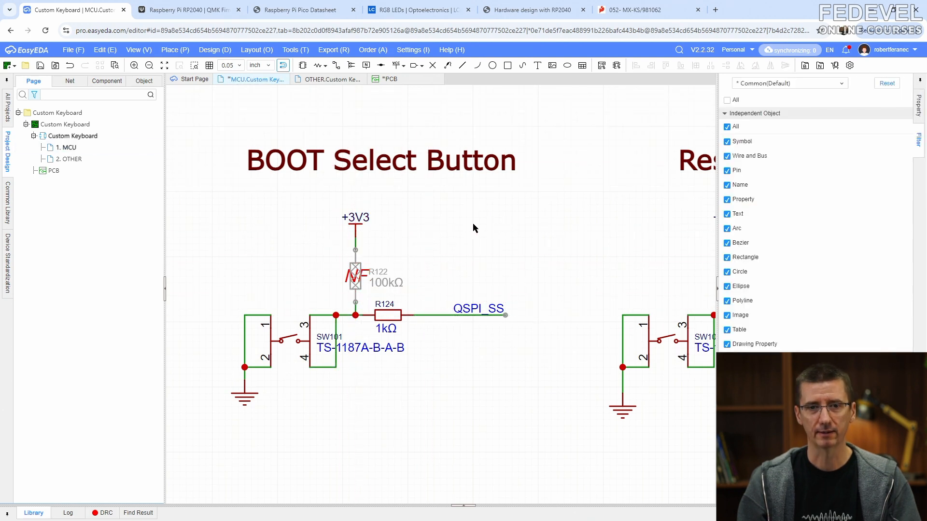
Save the MCU schematic and update the PCB with the net change on R122.
left_click(40, 66)
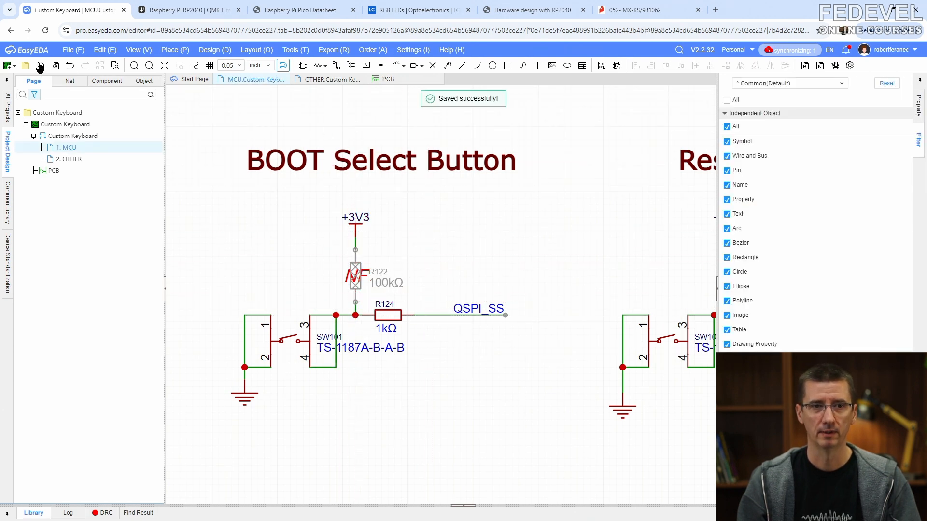
left_click(214, 50)
left_click(285, 64)
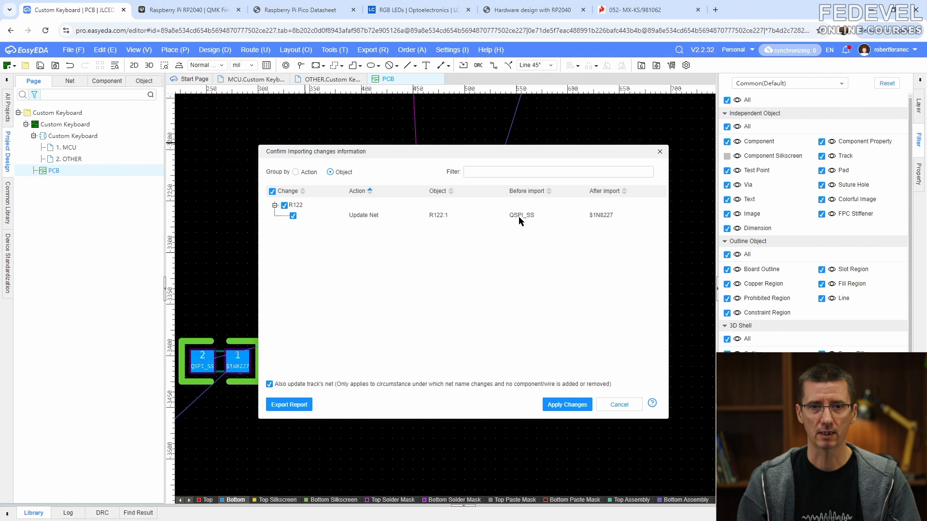
left_click(562, 406)
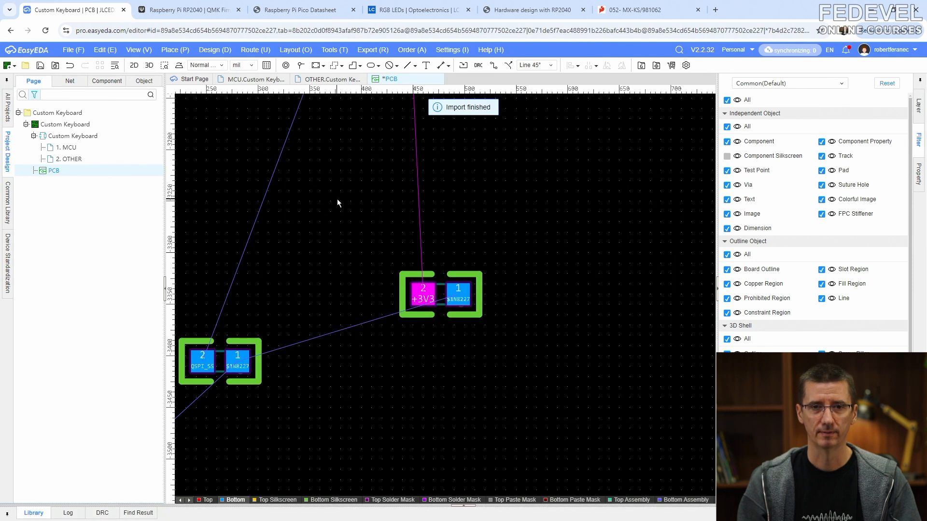
Fit the board outline in view and save the updated PCB.
left_click(137, 50)
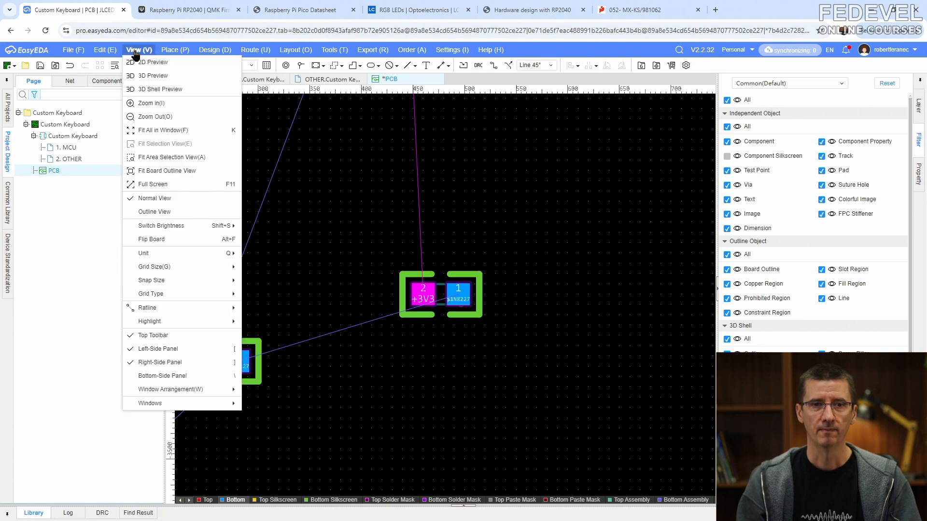
left_click(159, 171)
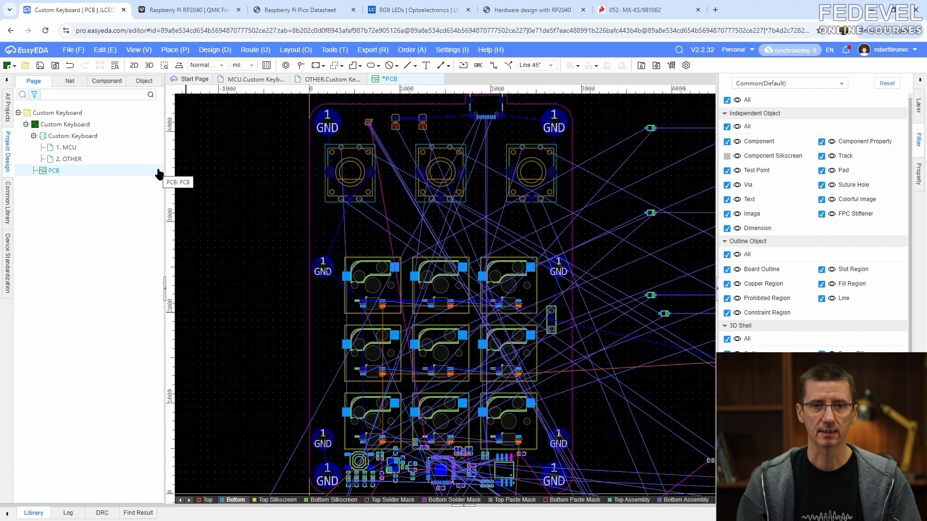
left_click(40, 66)
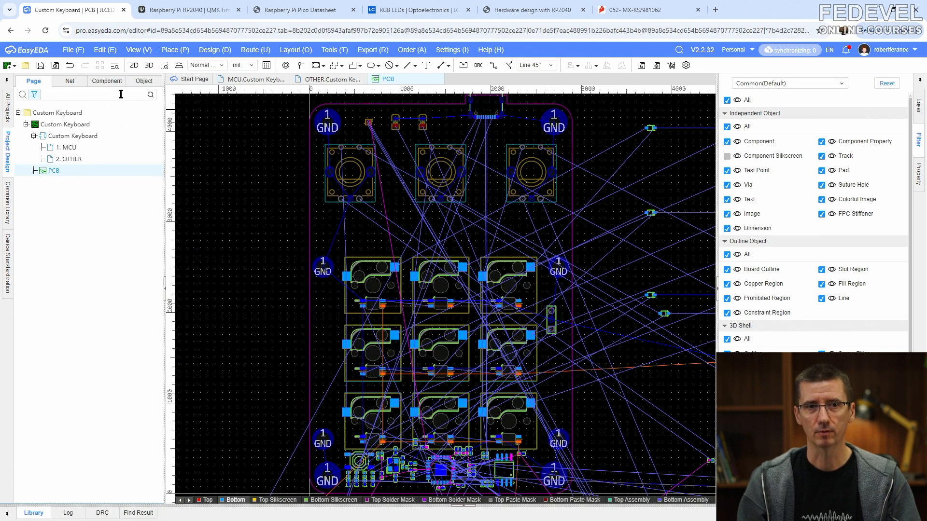
Restrict schematic selection to symbols and transfer boot switch SW101 to the PCB, rotated 270°, beside the flash chip at X 2390, Y 250 mil.
left_click(255, 81)
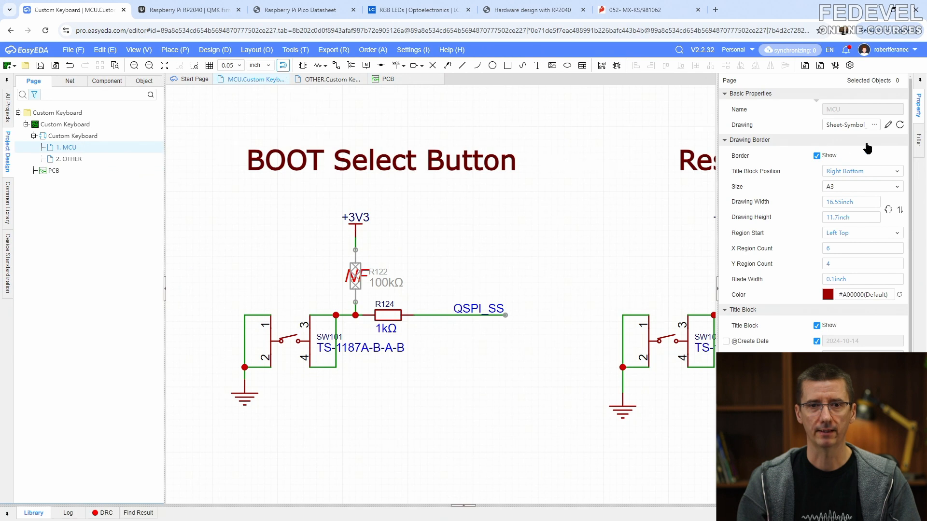
left_click(918, 145)
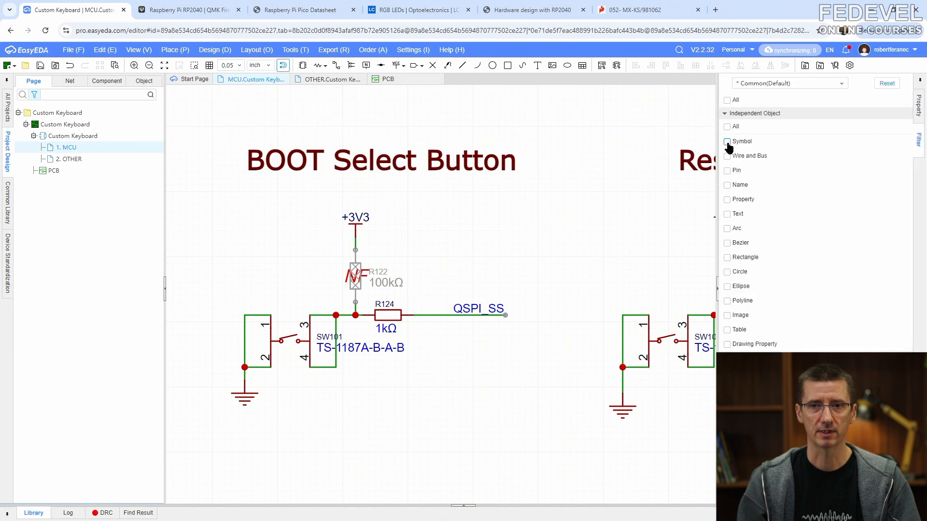
left_click(293, 332)
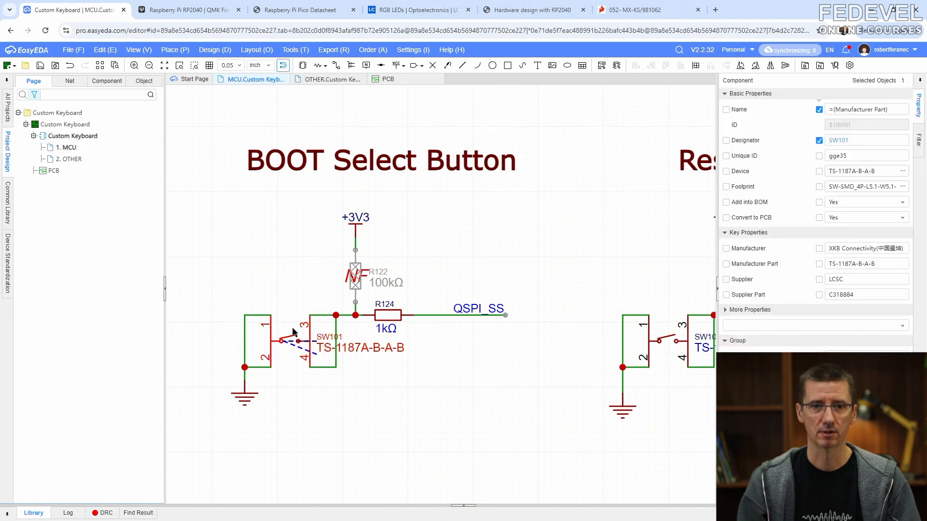
right_click(293, 332)
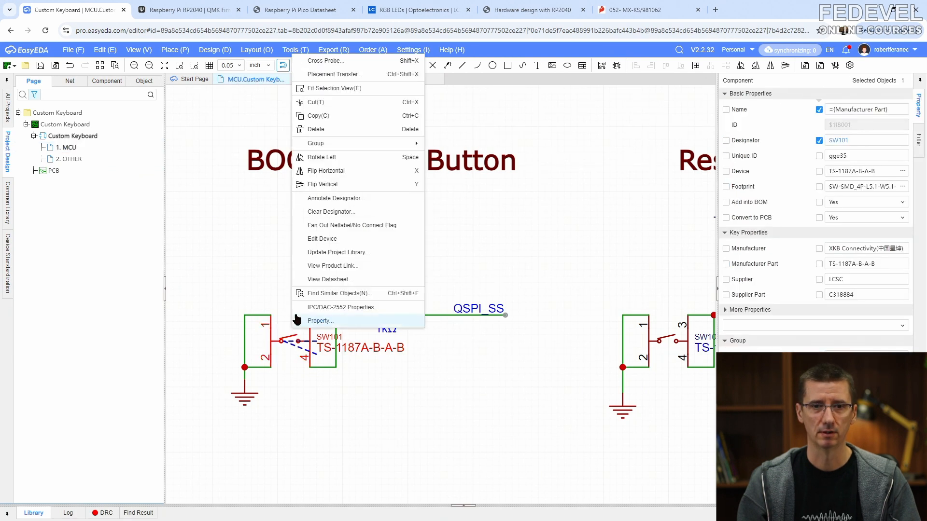
left_click(332, 80)
scroll(357, 241, "up", 3)
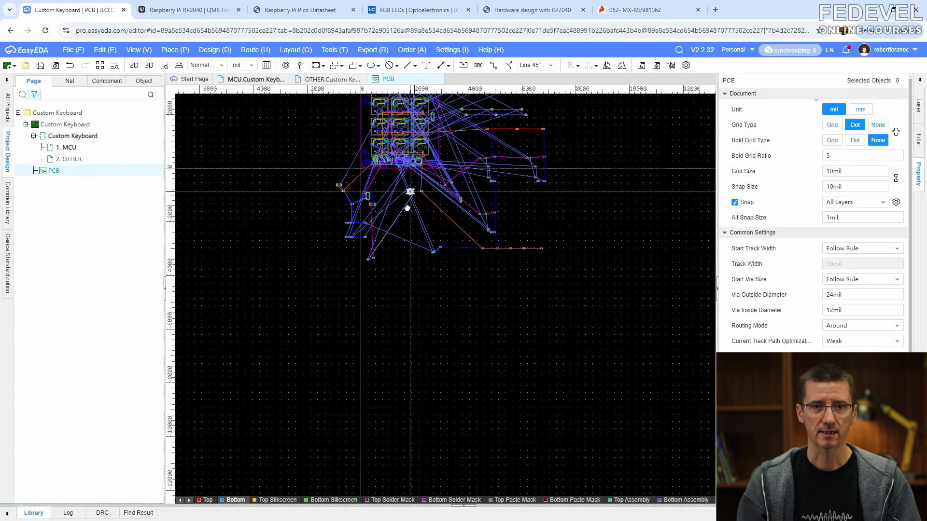
scroll(381, 249, "up", 3)
right_click_drag(422, 242, 475, 305)
scroll(476, 305, "up", 5)
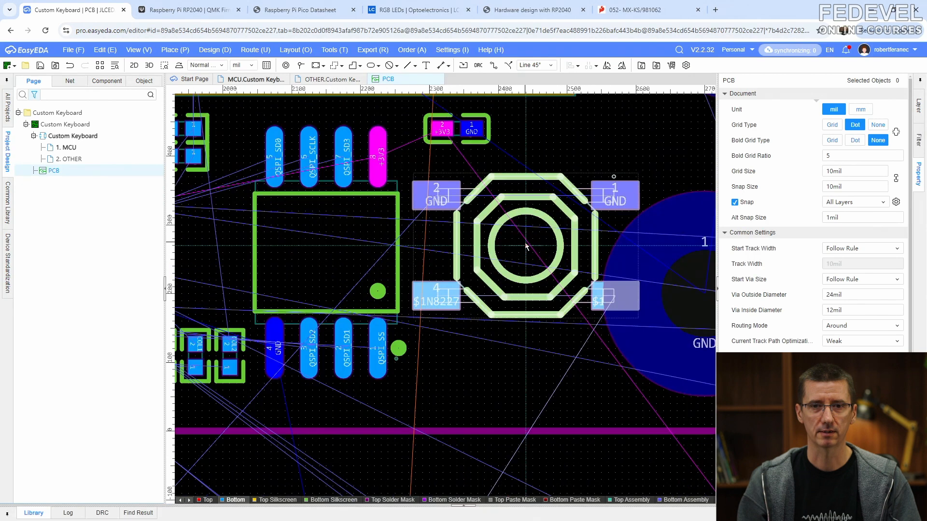
key("space")
left_click(491, 263)
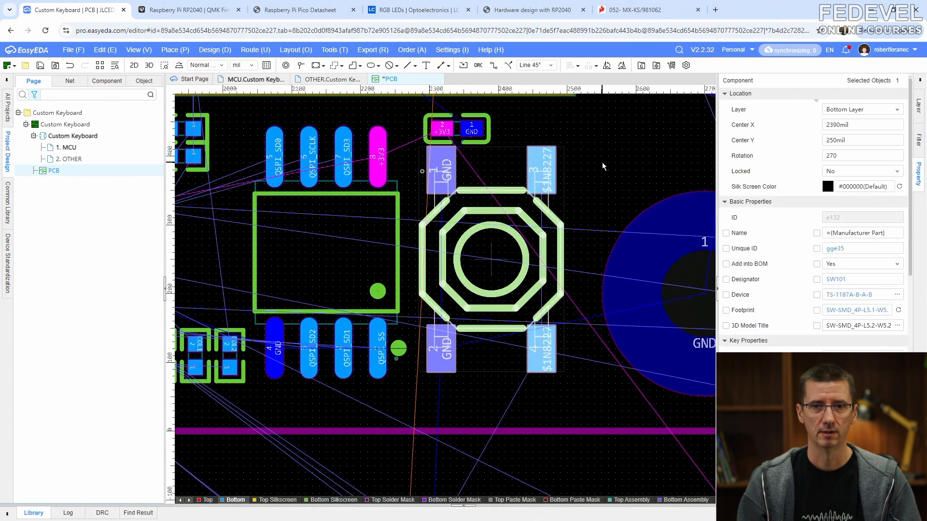
Transfer resistor R122 from the schematic to the PCB and place it under GND pad 2 of SW101 at about X 2330, Y 60 mil.
left_click(601, 162)
left_click(501, 241)
left_click(573, 143)
left_click(251, 79)
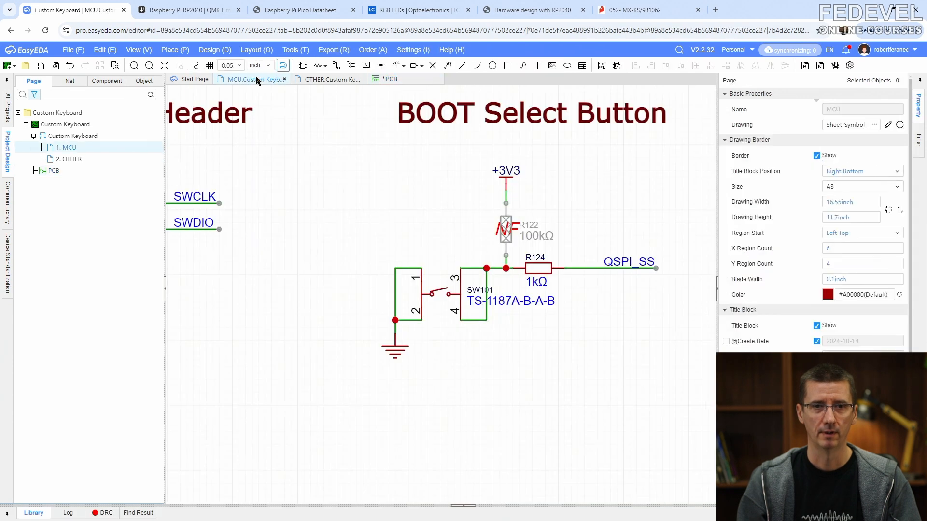
left_click(506, 220)
right_click(506, 219)
left_click(535, 222)
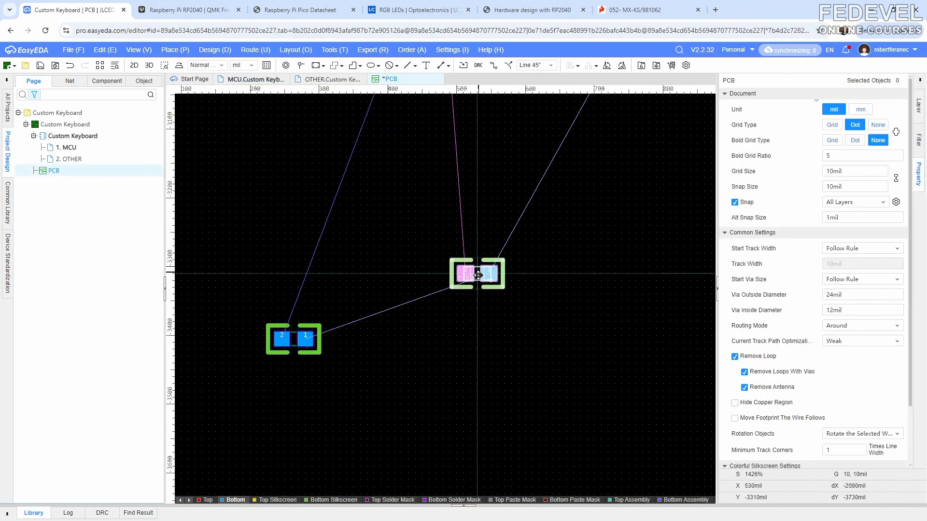
scroll(479, 272, "down", 7)
scroll(562, 267, "up", 10)
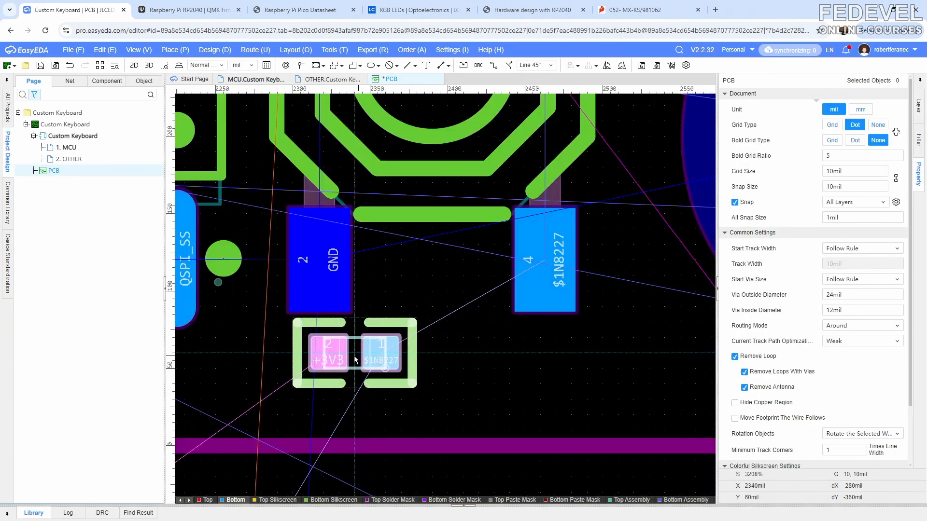
left_click(341, 359)
left_click(444, 357)
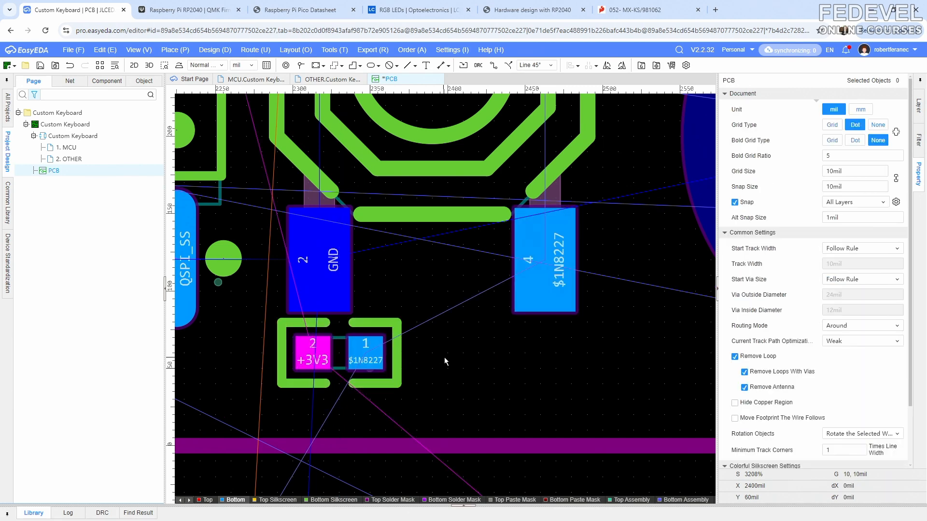
scroll(444, 357, "down", 5)
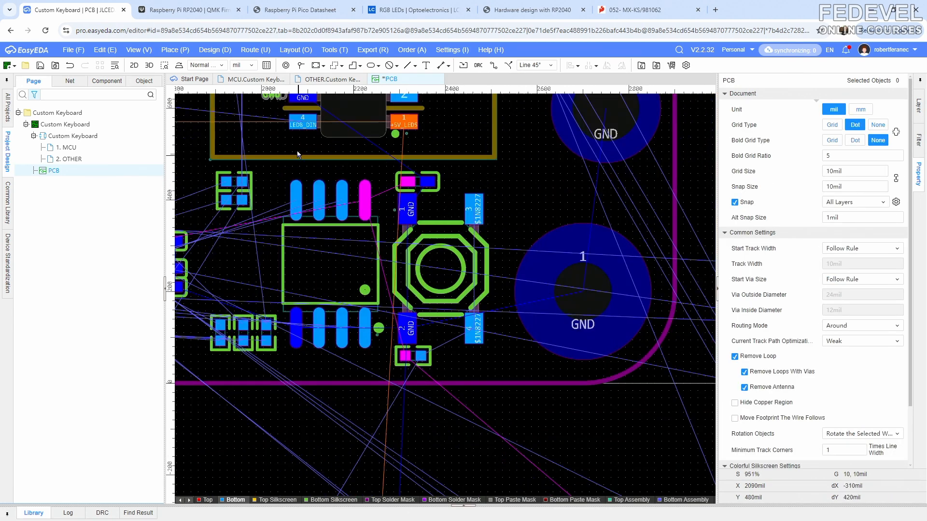
Transfer resistor R124 to the PCB and place it under pad 4 of SW101, level with R122, at about X 2450, Y 60 mil.
left_click(255, 79)
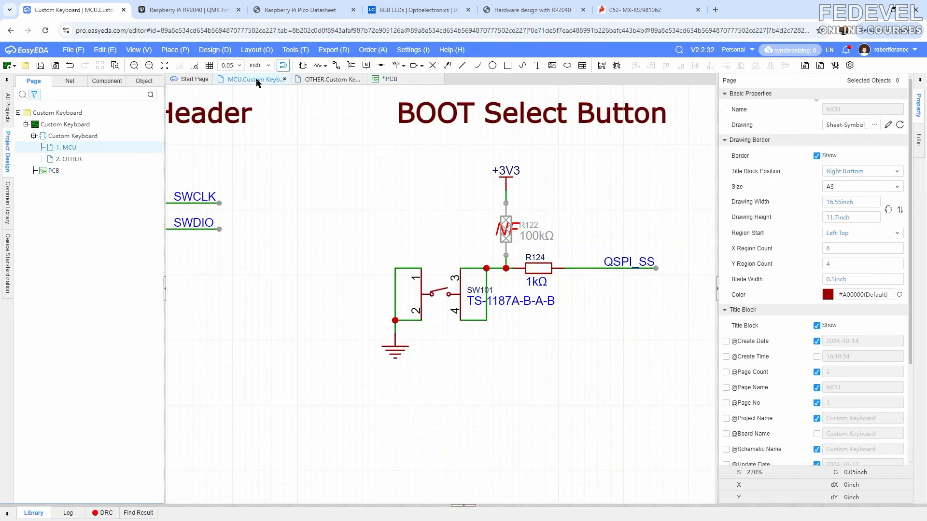
left_click(537, 267)
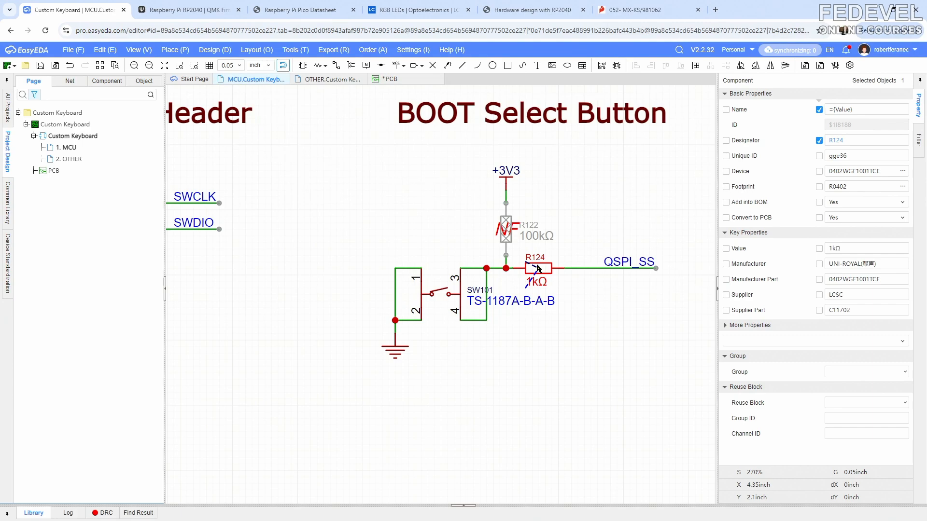
right_click(538, 268)
left_click(561, 268)
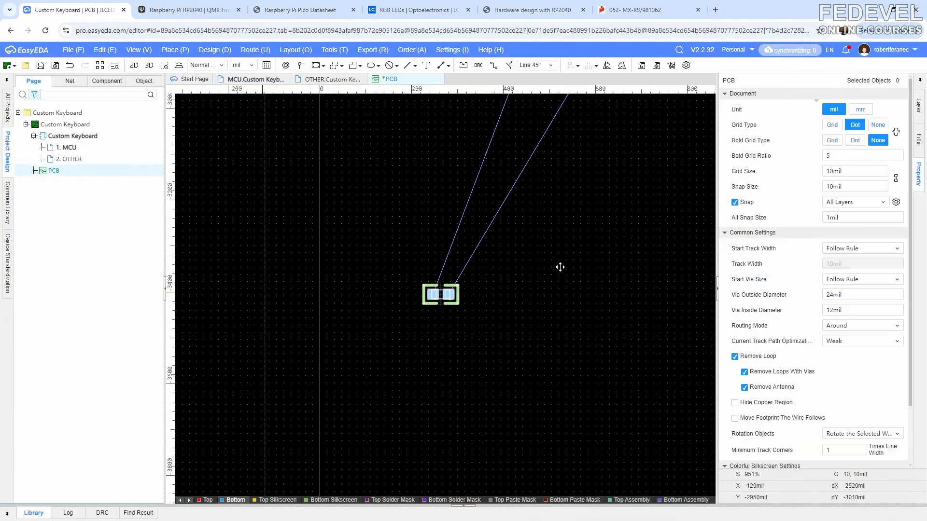
scroll(487, 305, "up", 10)
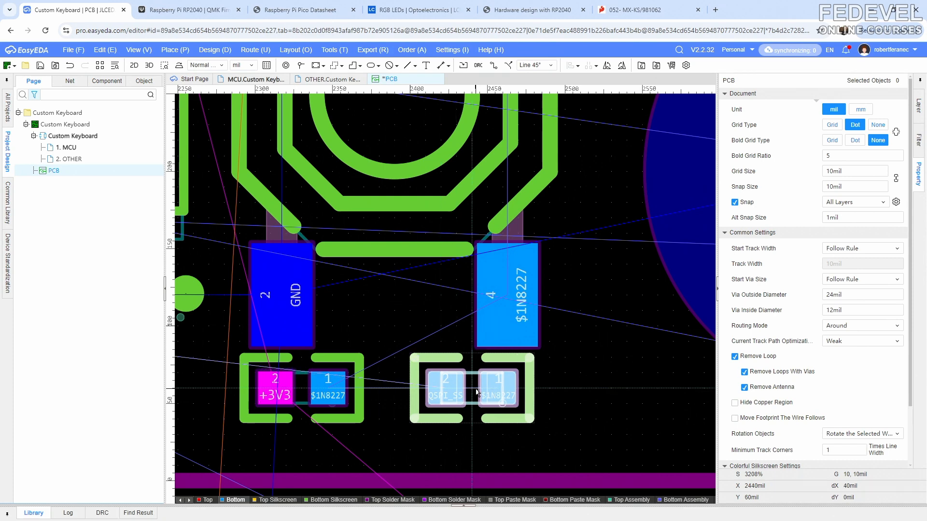
left_click(476, 392)
left_click(577, 354)
scroll(577, 354, "down", 2)
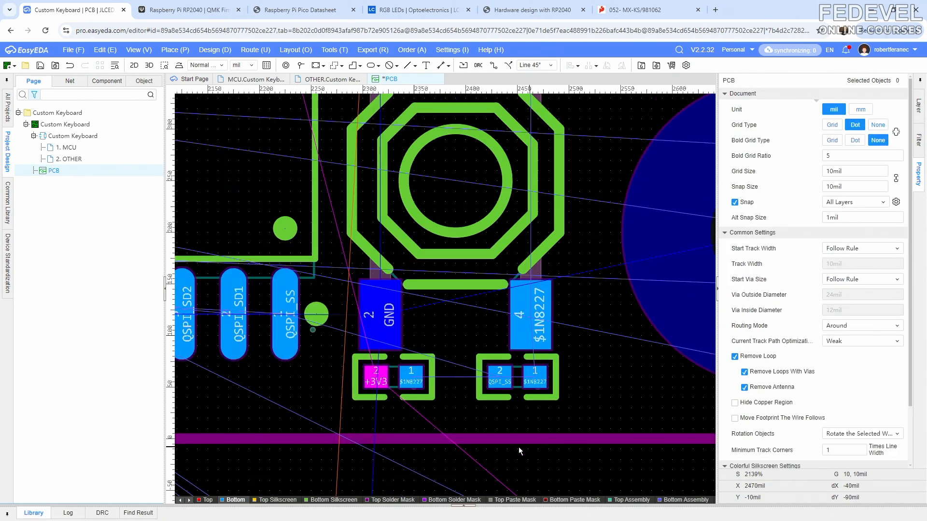
Fit the board outline in view and save the PCB with the boot button resistors placed.
scroll(493, 387, "down", 4)
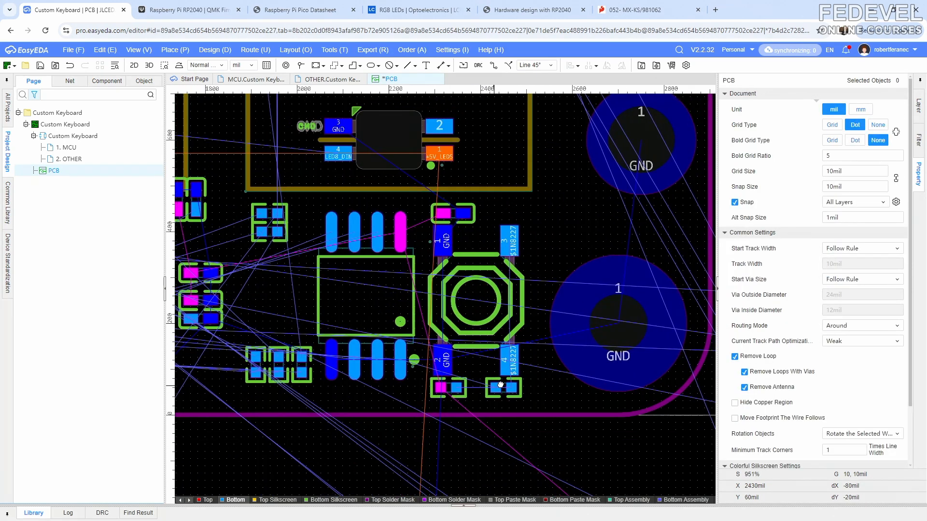
right_click_drag(494, 387, 615, 387)
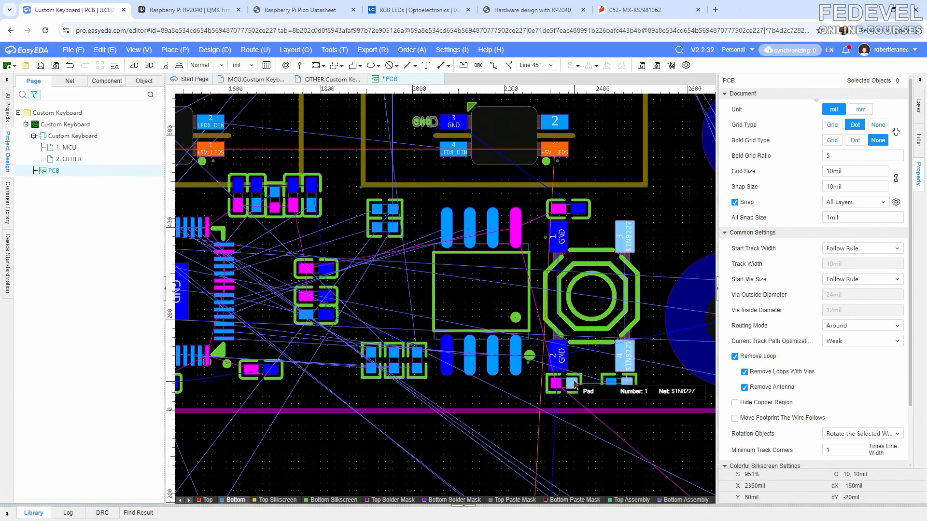
right_click_drag(646, 353, 646, 370)
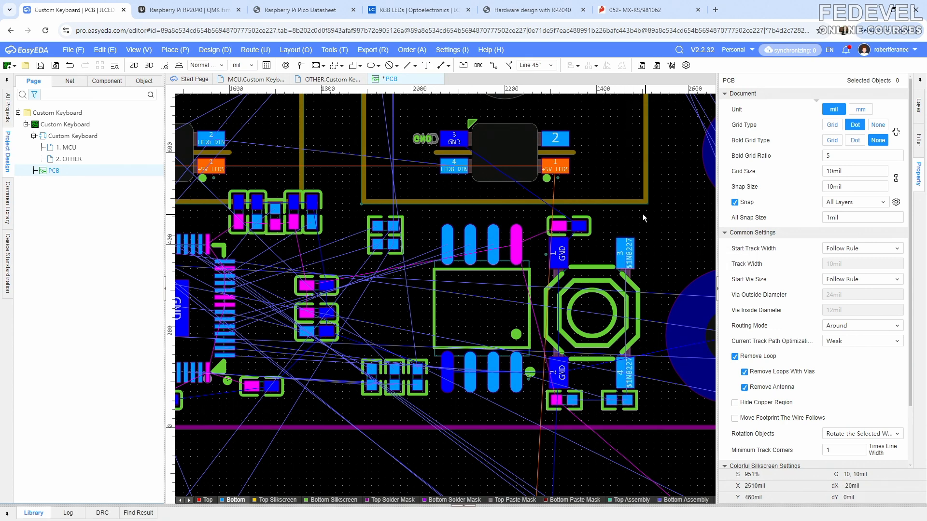
left_click(145, 51)
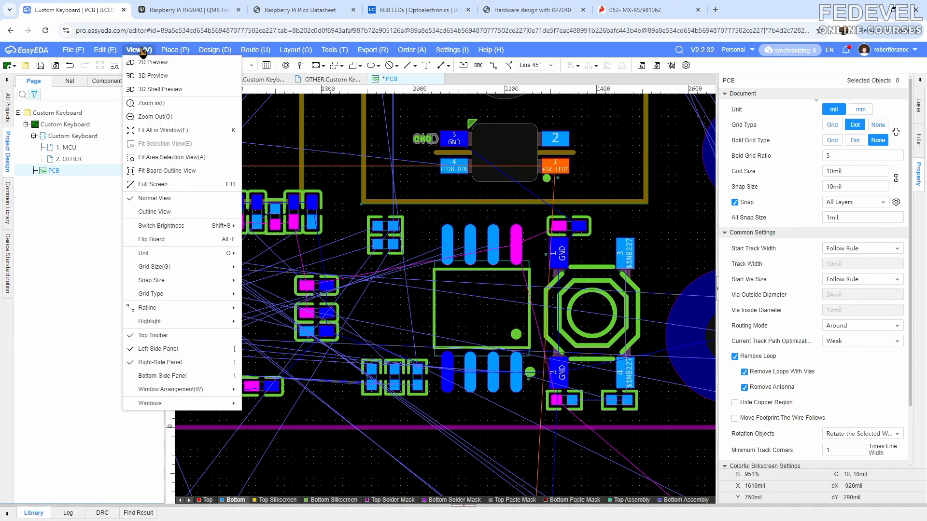
left_click(148, 171)
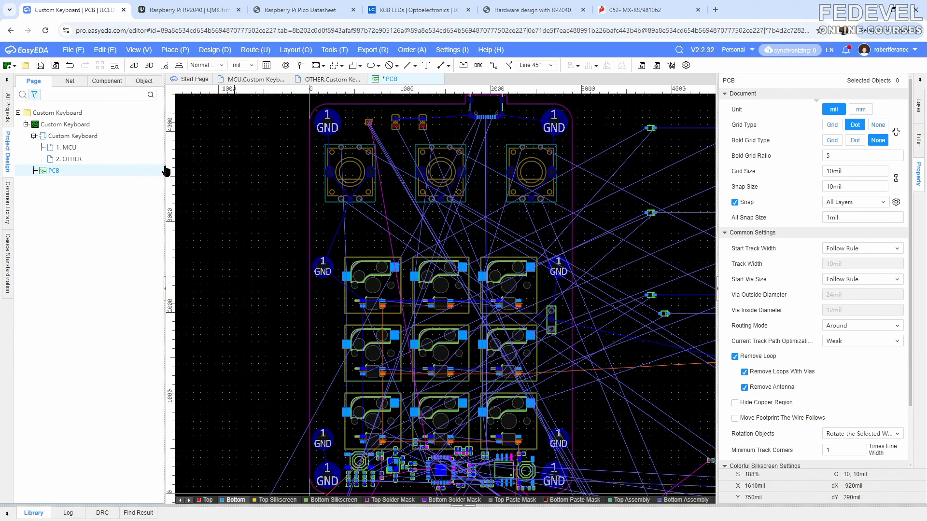
left_click(40, 66)
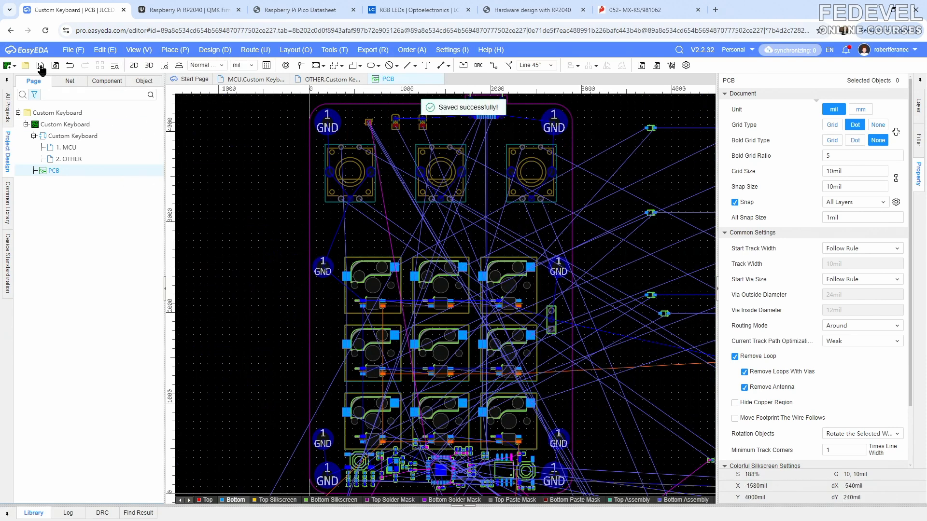
Select protection diode D104 in the schematic's USB Connector section and transfer it to the PCB.
left_click(248, 79)
scroll(384, 211, "down", 3)
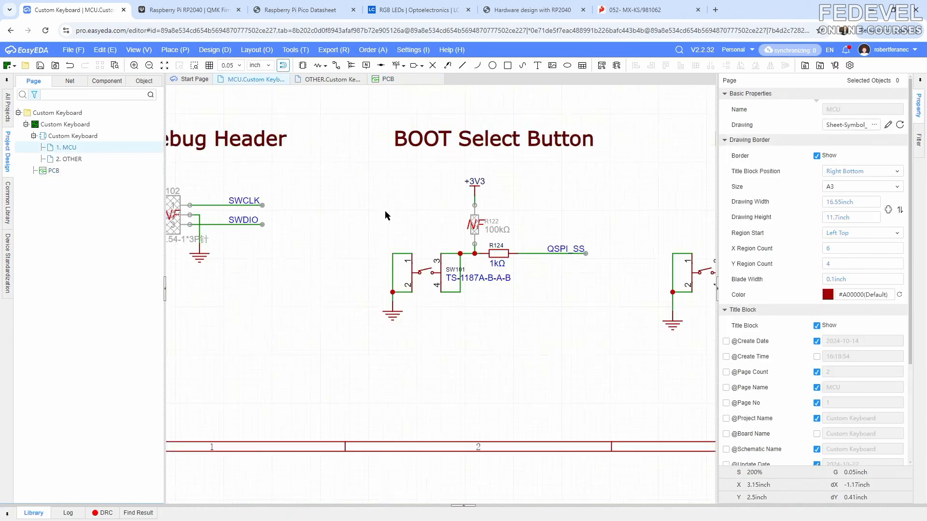
right_click_drag(384, 210, 364, 398)
scroll(302, 227, "up", 4)
right_click_drag(301, 224, 308, 201)
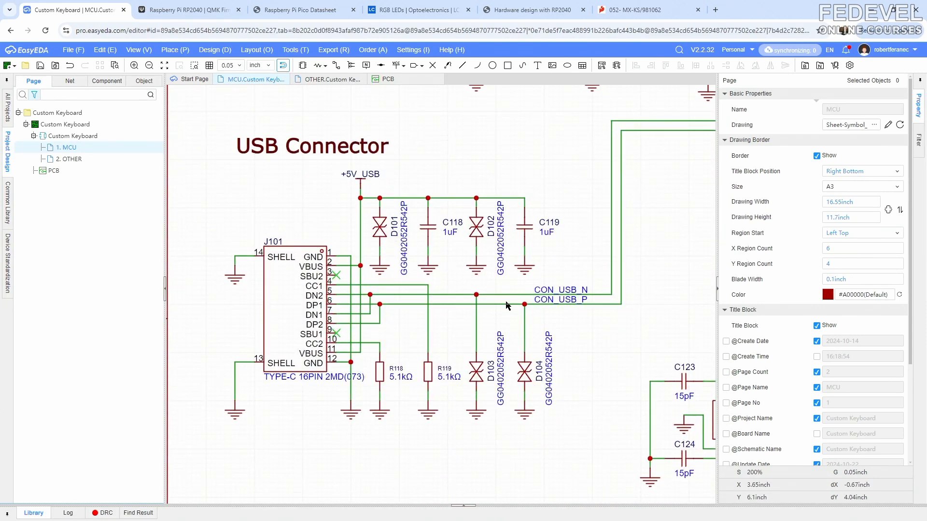
left_click(522, 372)
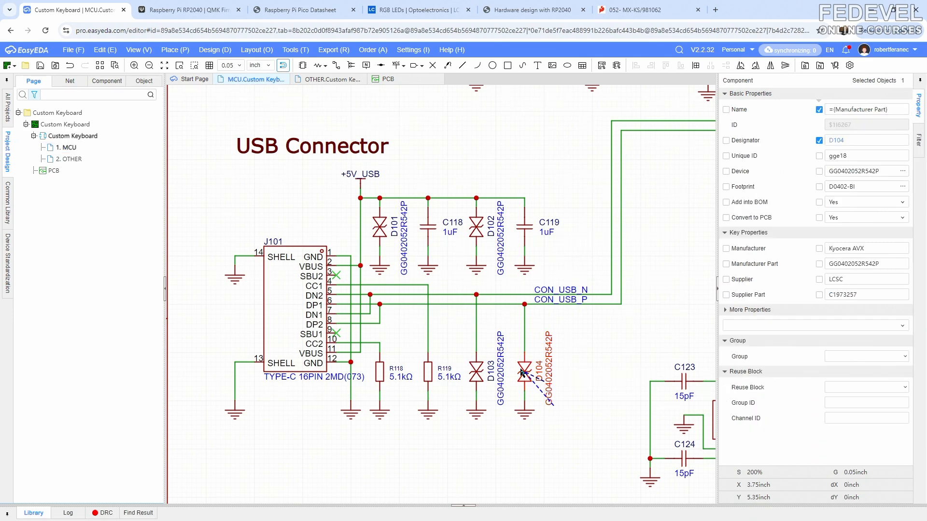
right_click(522, 372)
left_click(536, 119)
Place D104 below the USB connector's data pads at X 2000, Y 4050 mil with its GND pad facing outward.
scroll(456, 288, "up", 6)
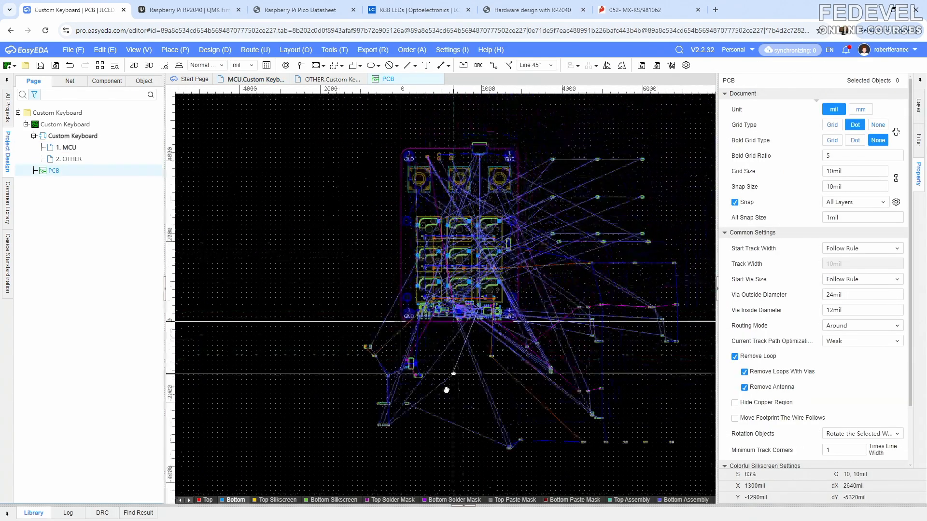
scroll(429, 311, "up", 5)
left_click(526, 319)
left_click_drag(526, 318, 320, 309)
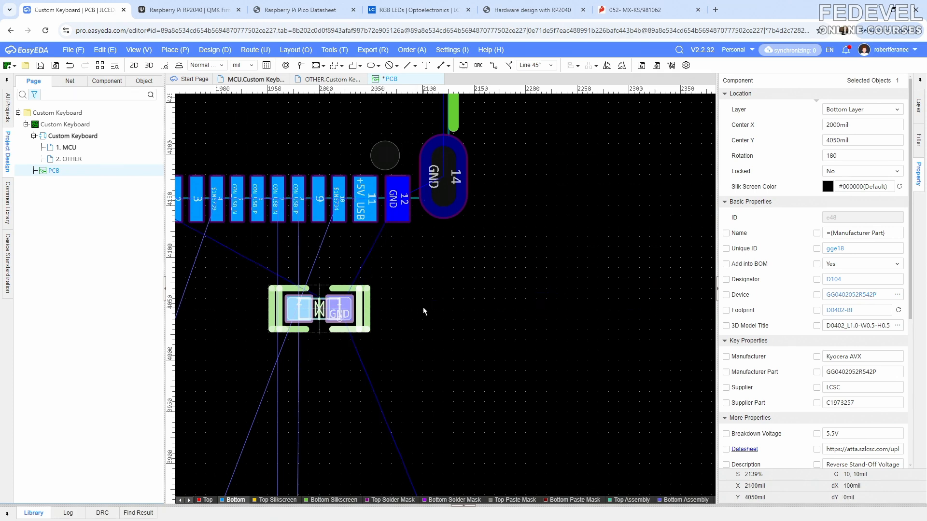
scroll(423, 307, "down", 2)
left_click(422, 305)
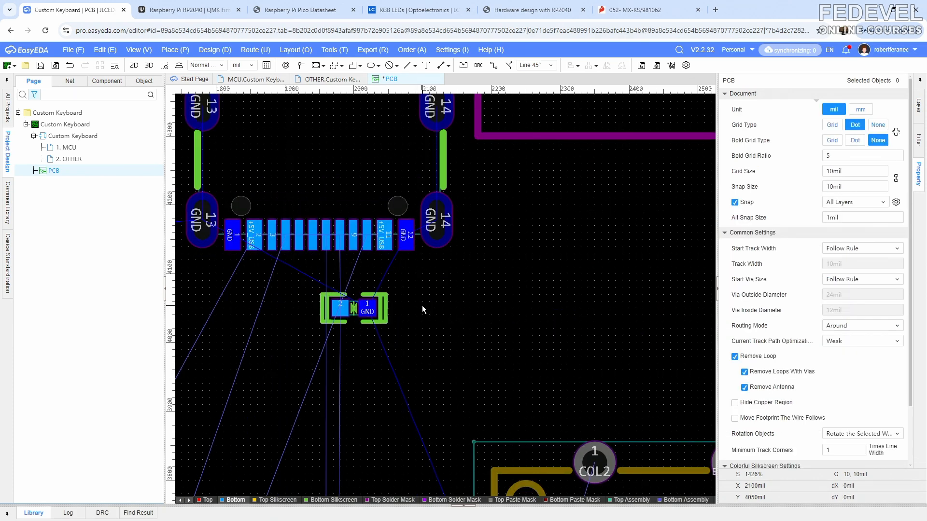
left_click(356, 297)
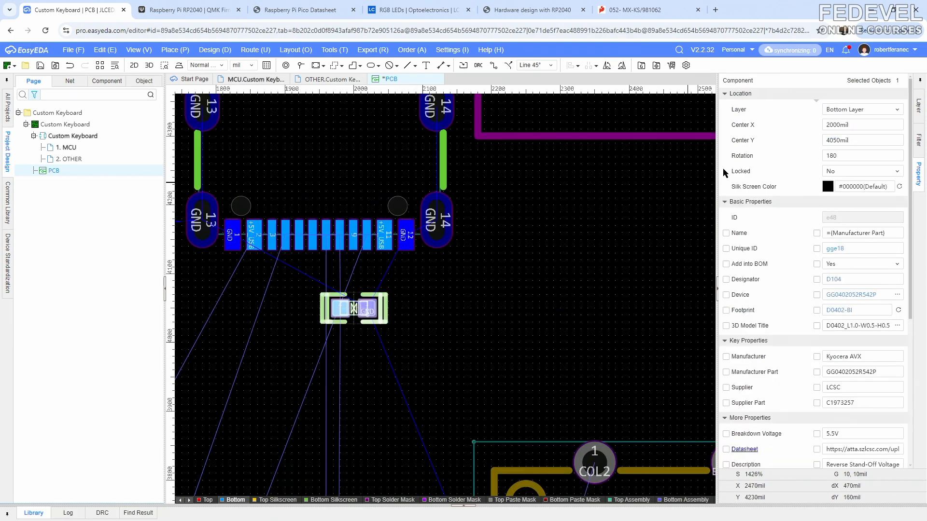
left_click(457, 303)
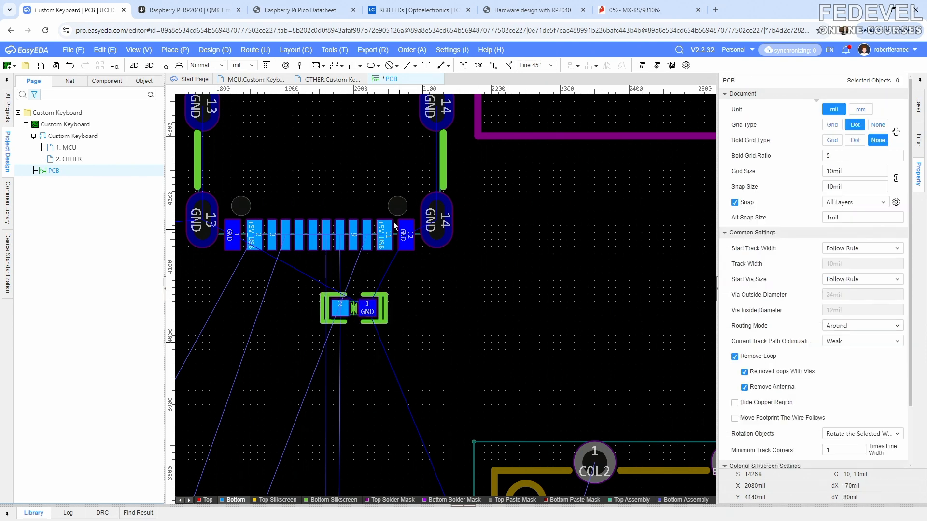
Transfer protection diode D103 to the PCB and drop it diagonally below D104 at about X 1880, Y 3980 mil.
left_click(258, 80)
left_click(392, 296)
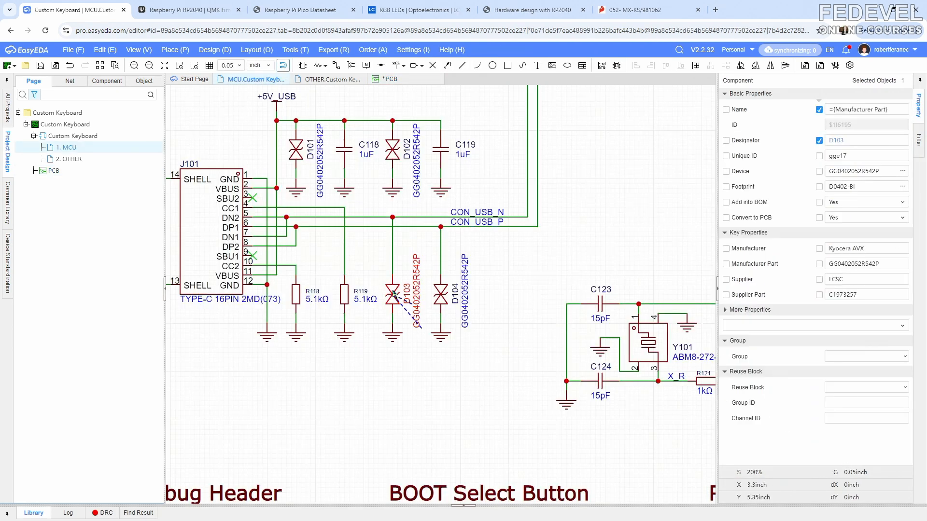
right_click(392, 289)
left_click(411, 268)
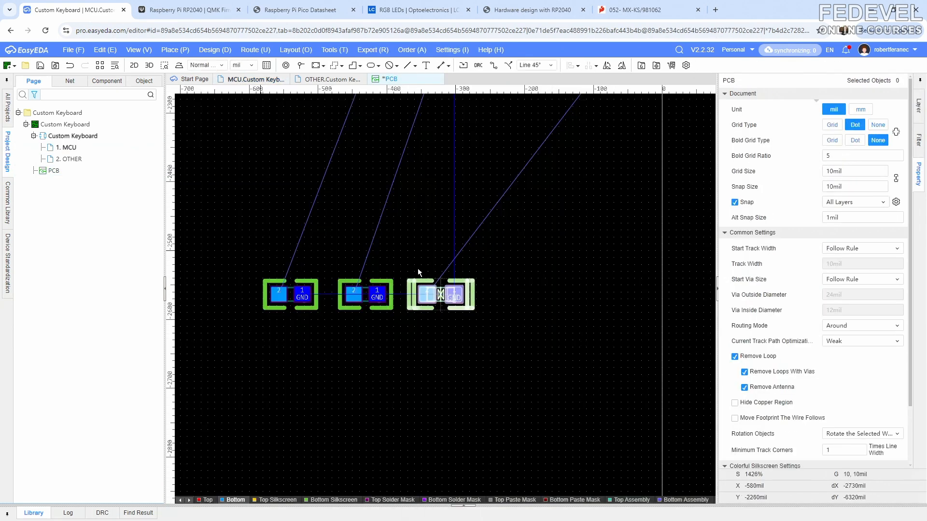
scroll(410, 389, "down", 3)
scroll(496, 268, "up", 5)
scroll(497, 268, "up", 1)
left_click(476, 288)
left_click(486, 331)
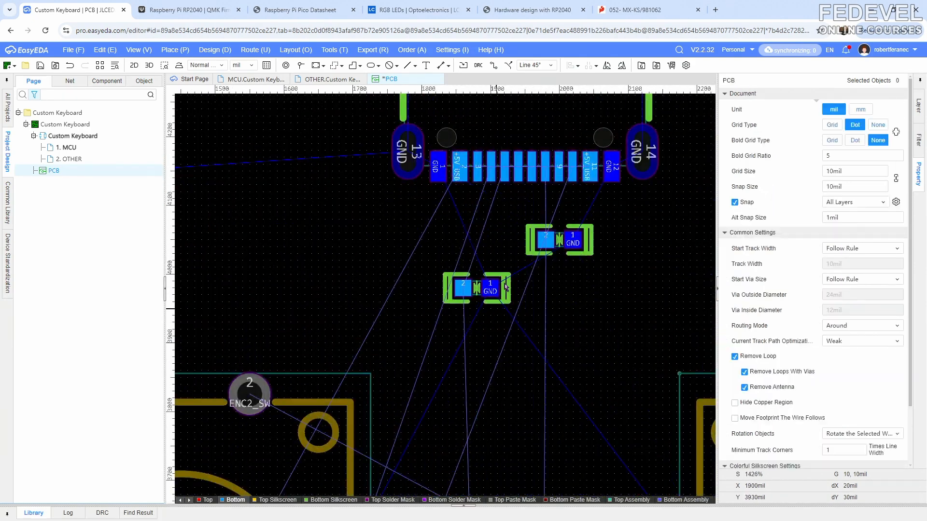
Rotate D103 by 180° and move it level with D104, pads 2 facing each other, at about X 1900, Y 4050 mil.
scroll(506, 269, "up", 1)
right_click_drag(500, 238, 452, 308)
left_click_drag(410, 367, 432, 296)
key("space")
key("space")
left_click(476, 344)
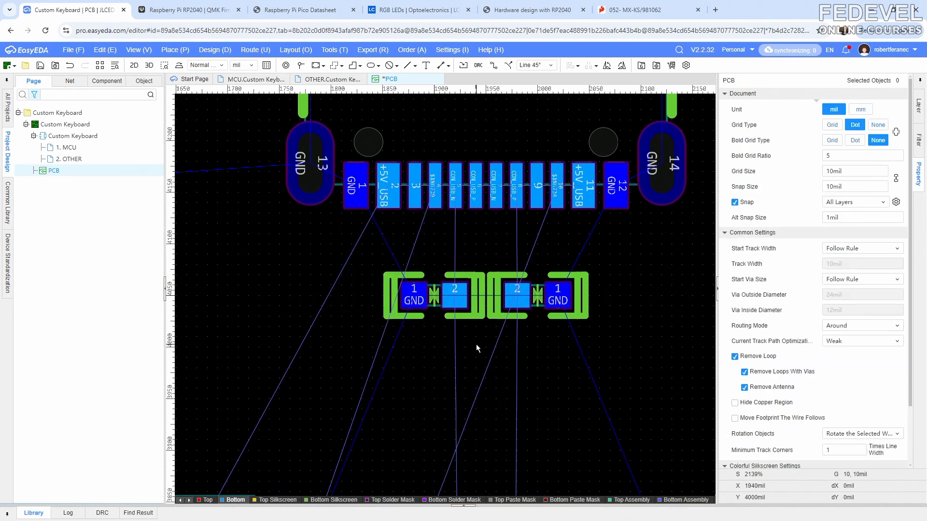
Transfer the CC1 resistor R119 from the schematic to the PCB and drop it near the USB connector.
left_click(251, 80)
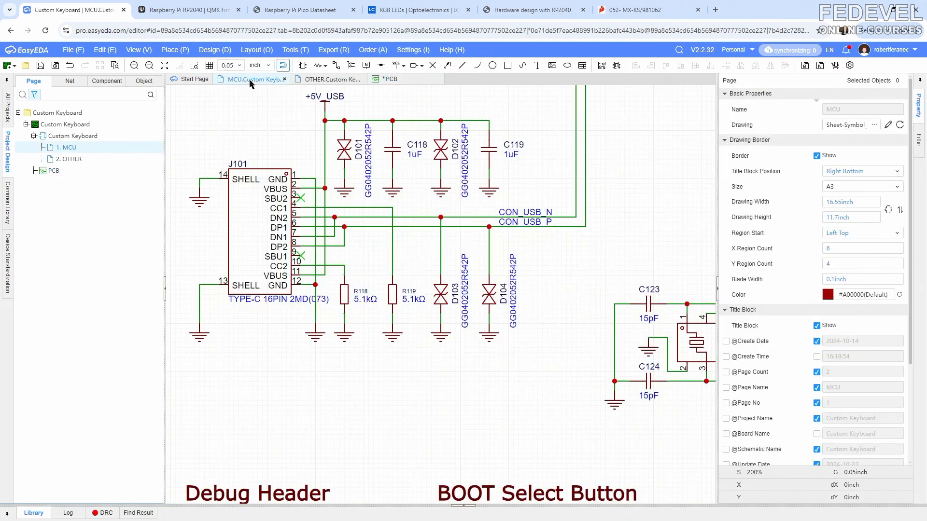
left_click(389, 286)
right_click(393, 290)
left_click(413, 270)
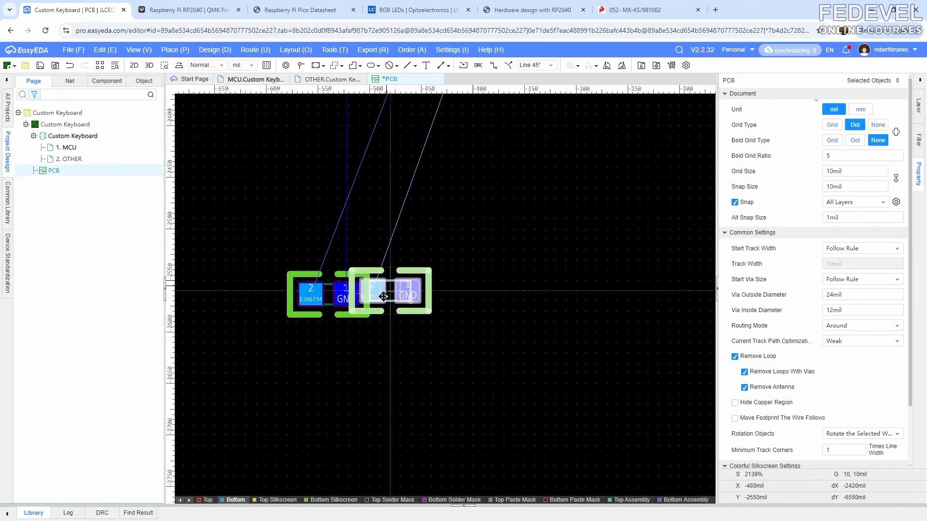
scroll(411, 241, "down", 8)
right_click_drag(497, 89, 438, 241)
scroll(426, 157, "up", 6)
scroll(413, 171, "up", 2)
right_click_drag(410, 364, 447, 129)
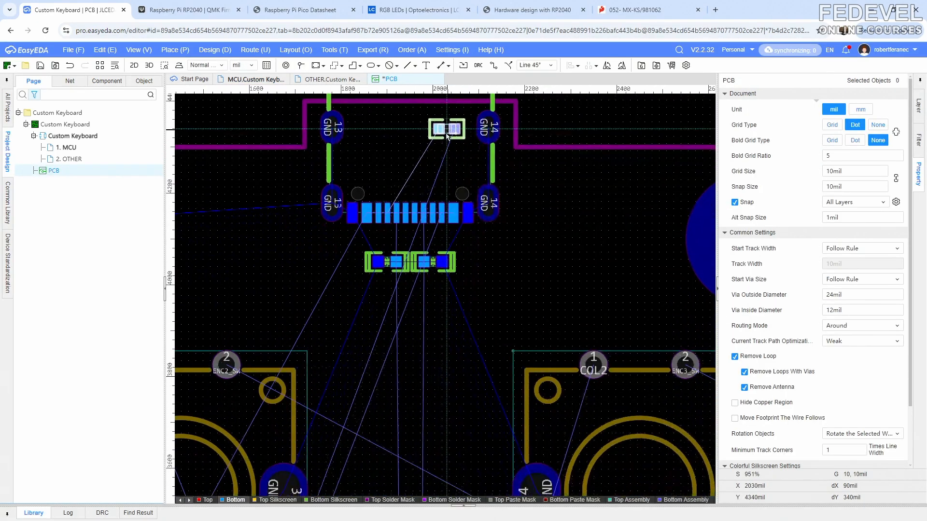
left_click(294, 285)
Rotate R119 to vertical with its GND pad lowest and move it diagonally below D103 at about X 1810, Y 3970 mil.
scroll(335, 291, "up", 2)
scroll(335, 293, "up", 2)
left_click(265, 213)
left_click_drag(249, 279, 359, 307)
key("space")
left_click(404, 305)
left_click(373, 313)
key("Escape")
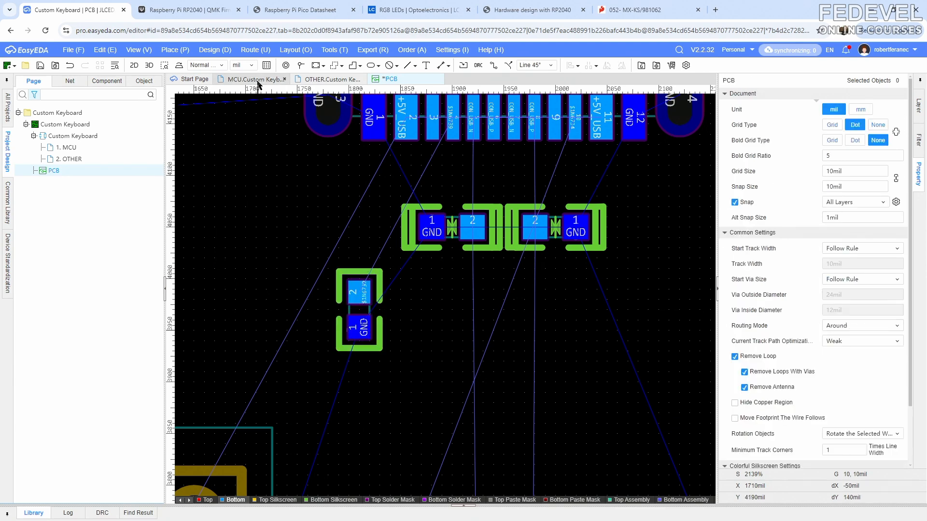
Transfer the CC2 resistor R118 from the schematic to the PCB and place it vertically, GND pad lowest, level with R119 at X 2090, Y 3970 mil.
left_click(255, 79)
left_click(394, 293)
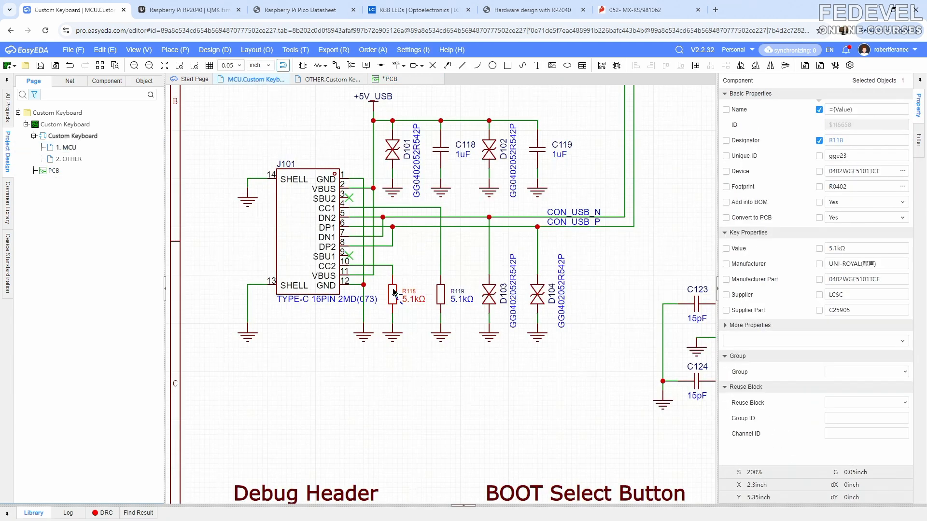
right_click(394, 293)
left_click(414, 277)
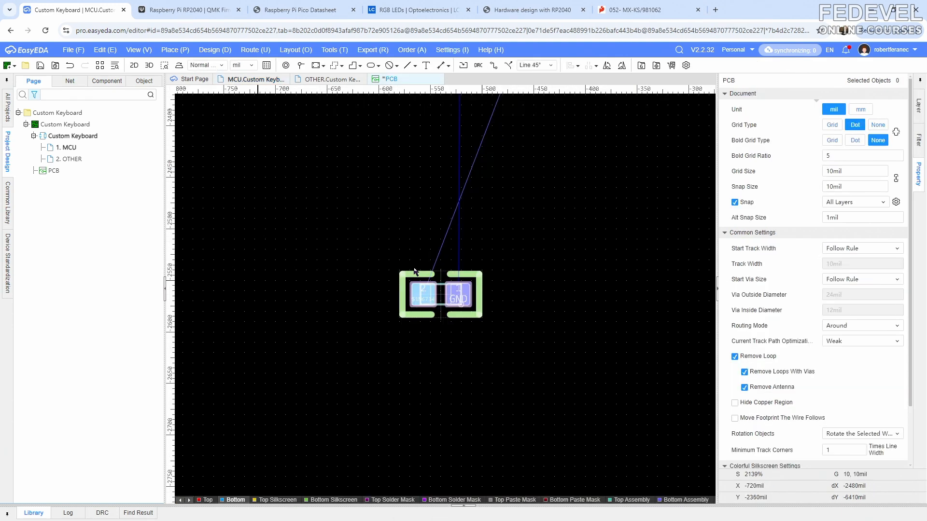
scroll(395, 291, "down", 4)
right_click_drag(445, 240, 346, 422)
scroll(401, 202, "up", 7)
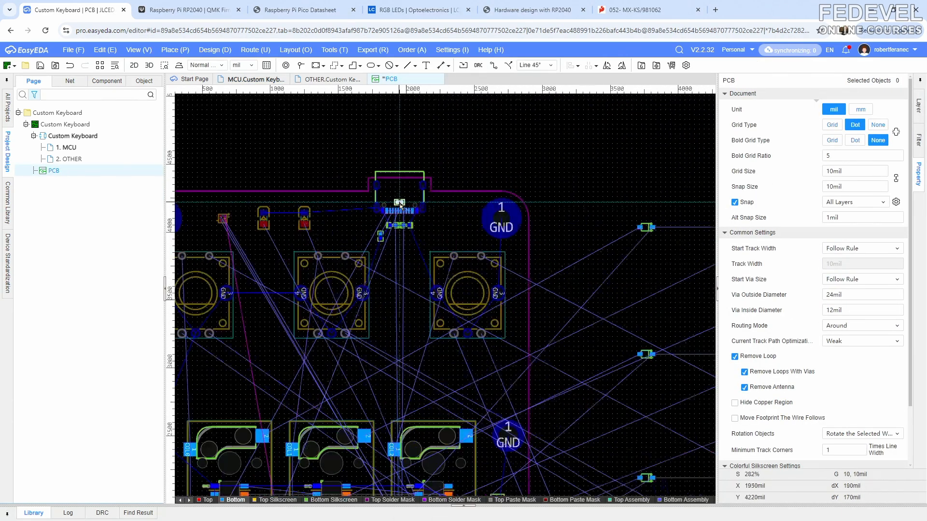
key("space")
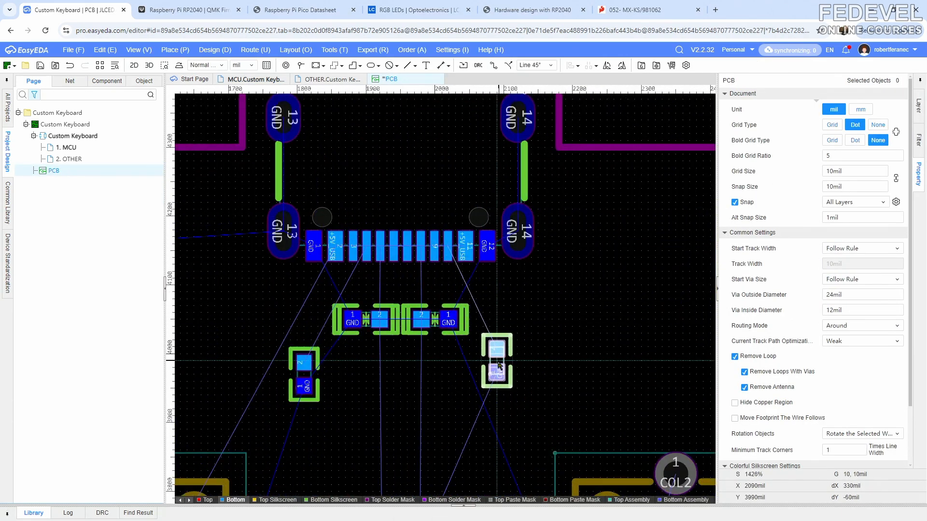
left_click(498, 375)
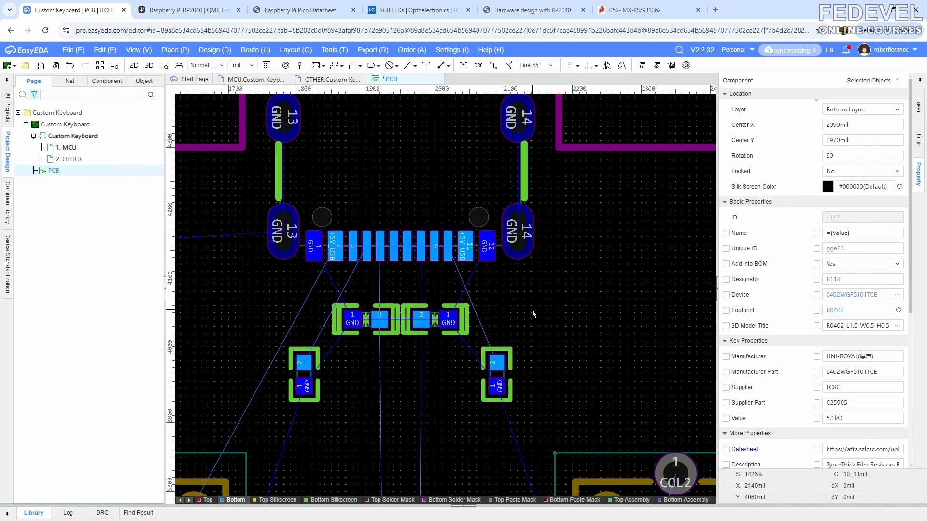
left_click(532, 310)
Fit the board outline in the view and save the PCB.
scroll(532, 310, "down", 2)
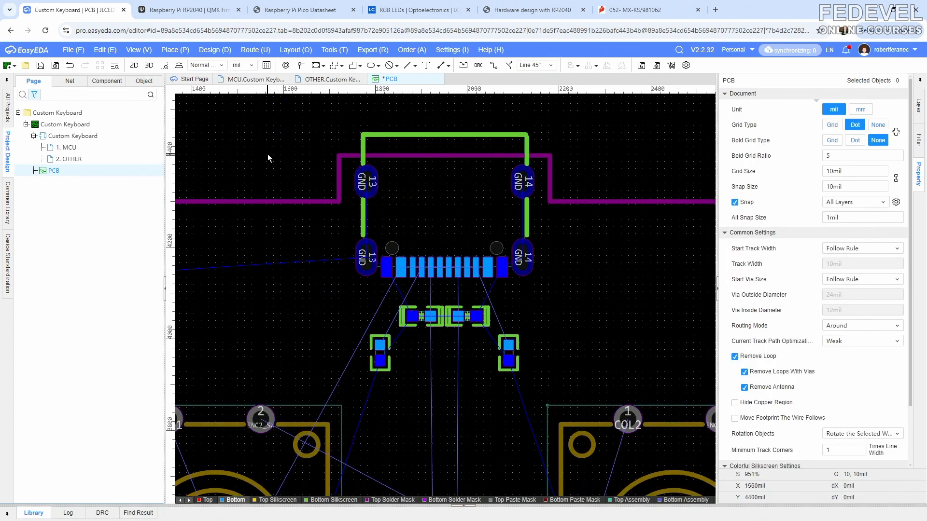
left_click(138, 50)
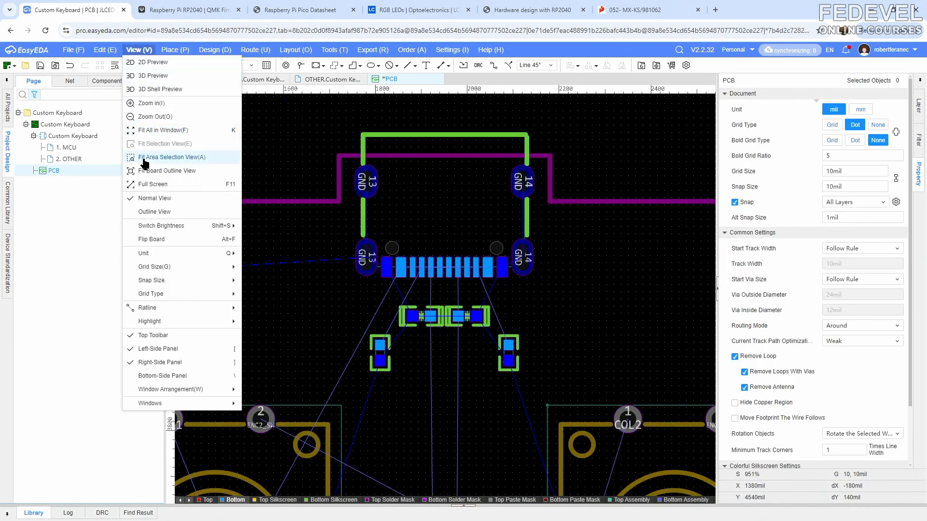
left_click(145, 171)
left_click(40, 67)
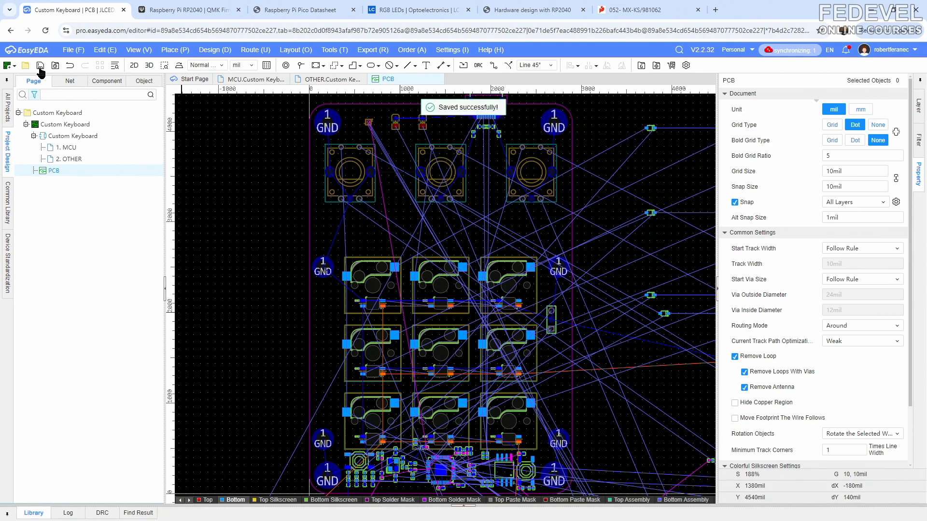
Transfer the +5V_USB protection diode D101 from the schematic to the PCB and drop it near the USB connector's pin 1 end.
left_click(254, 79)
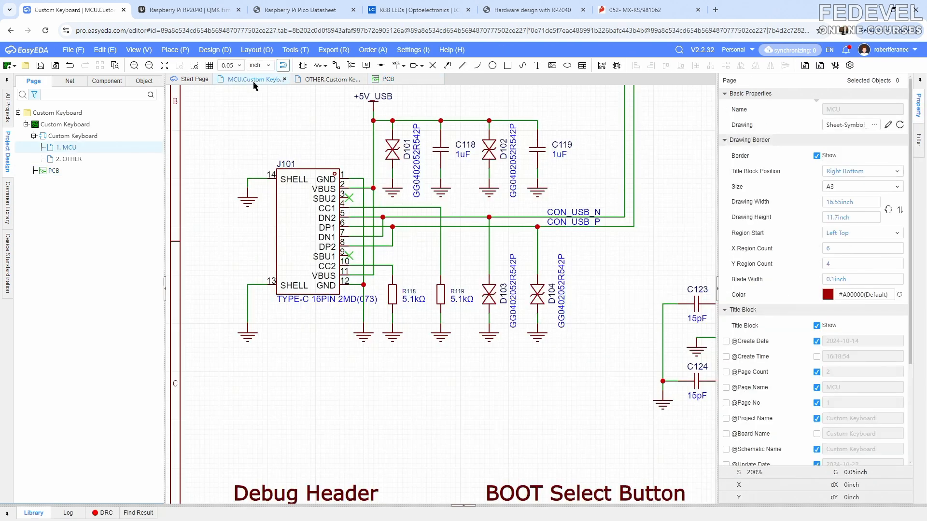
right_click_drag(317, 115, 315, 151)
left_click(383, 184)
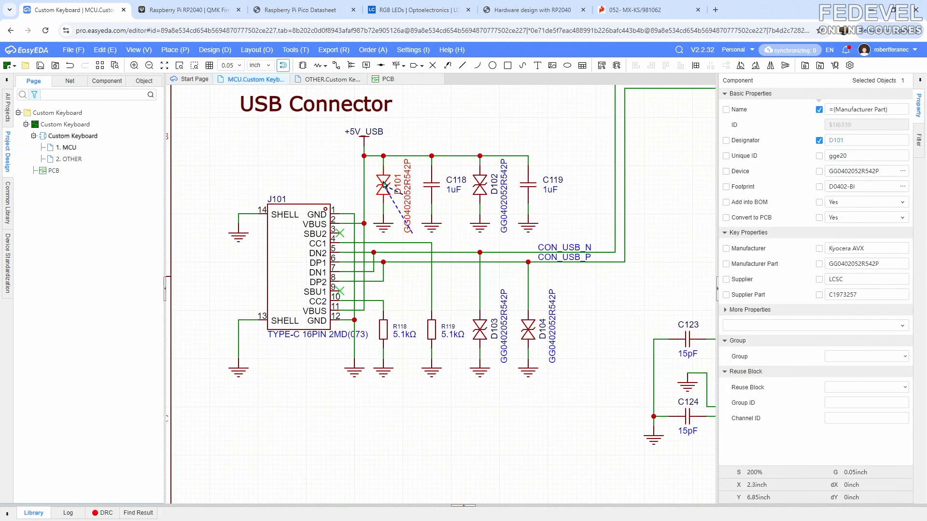
right_click(384, 184)
left_click(395, 205)
scroll(368, 226, "down", 4)
right_click_drag(468, 123, 428, 248)
scroll(415, 206, "up", 8)
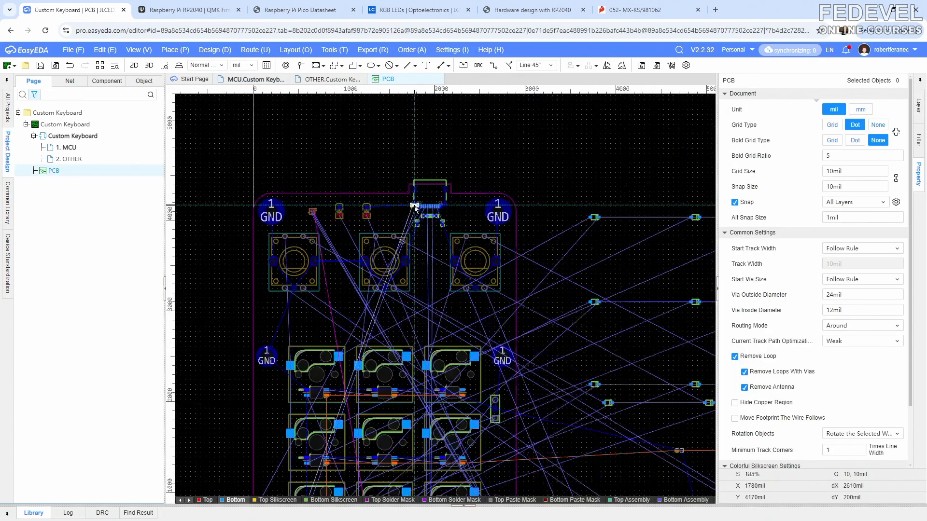
left_click(327, 245)
left_click(333, 195)
Rotate D101 to vertical with its GND pad uppermost and move it beside the connector's pad 13 at X 1700, Y 4140 mil.
left_click_drag(326, 245, 363, 224)
key("space")
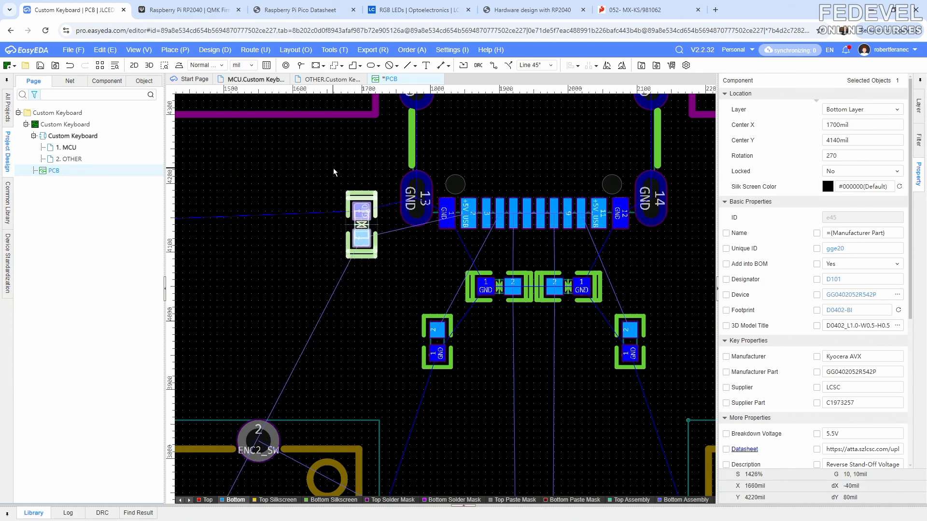
left_click(333, 168)
Transfer protection diode D102 from the schematic to the PCB and drop it near the USB connector's pin 12 end.
left_click(256, 82)
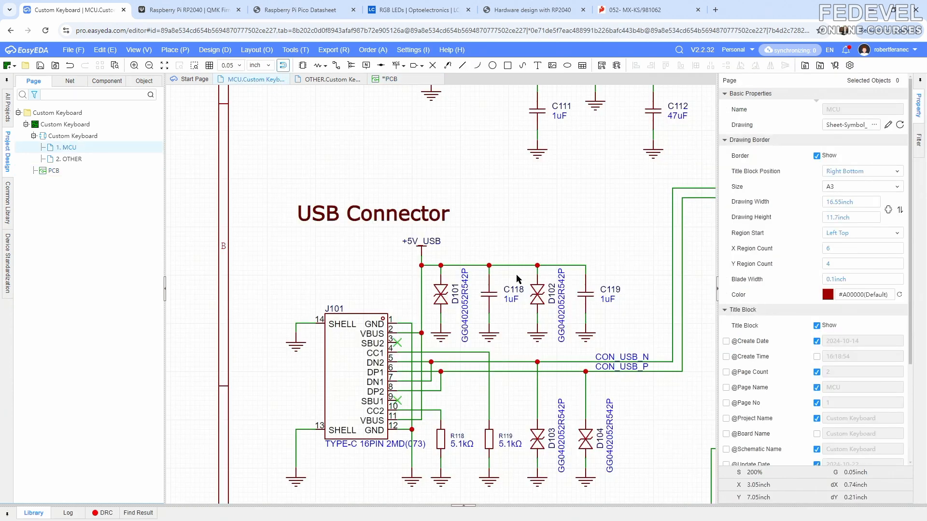
left_click(538, 295)
right_click(534, 295)
left_click(567, 268)
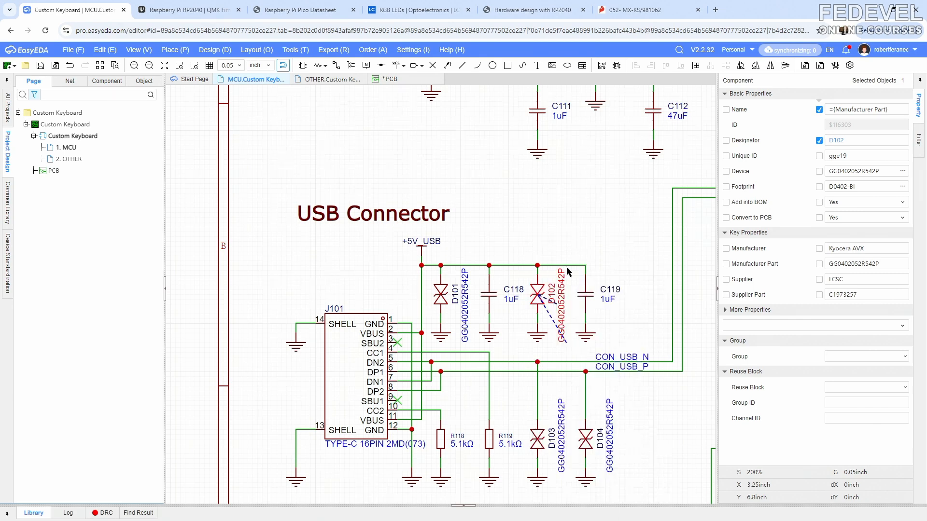
scroll(452, 286, "down", 5)
right_click_drag(507, 244, 310, 491)
right_click_drag(433, 192, 356, 429)
scroll(378, 244, "up", 5)
left_click(464, 230)
left_click(454, 187)
Rotate D102 to vertical with its GND pad uppermost and move it level with D101, beside the connector's pad 14, at X 2200, Y 4140 mil.
left_click_drag(456, 229, 455, 207)
key("space")
left_click(455, 208)
scroll(455, 208, "down", 2)
right_click_drag(437, 301, 532, 262)
left_click(533, 262)
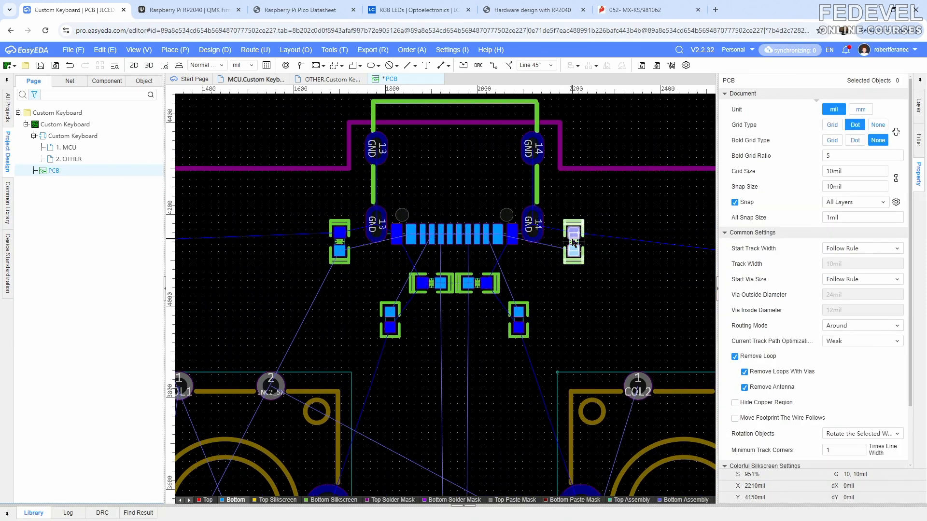
left_click(573, 242)
left_click_drag(573, 241, 569, 241)
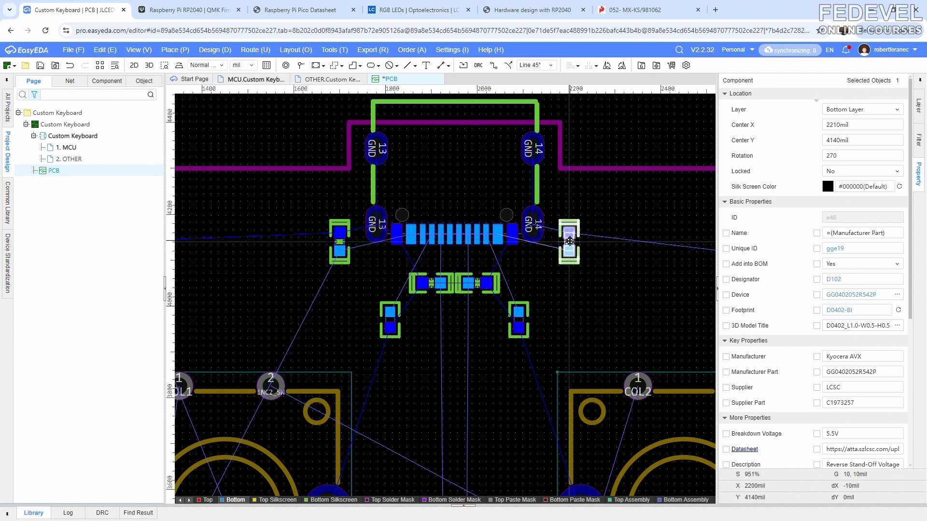
left_click(596, 251)
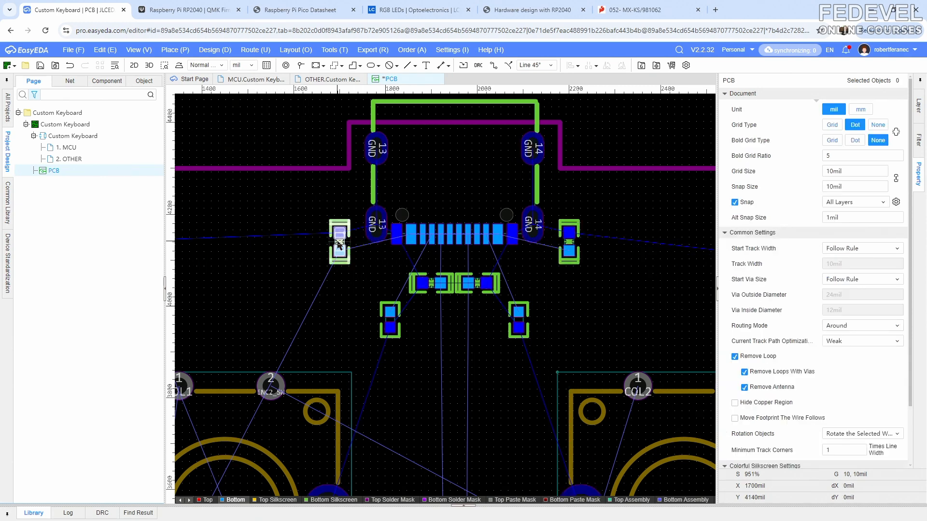
left_click(340, 244)
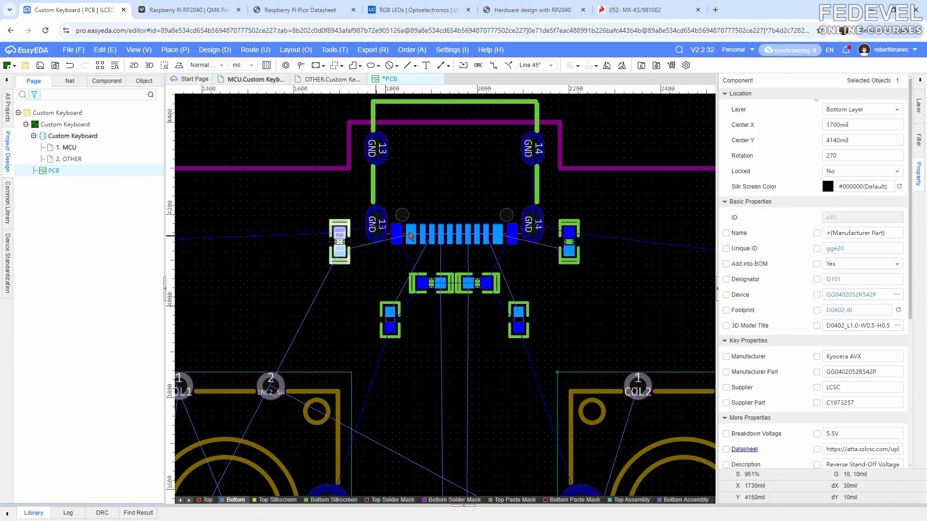
left_click(298, 205)
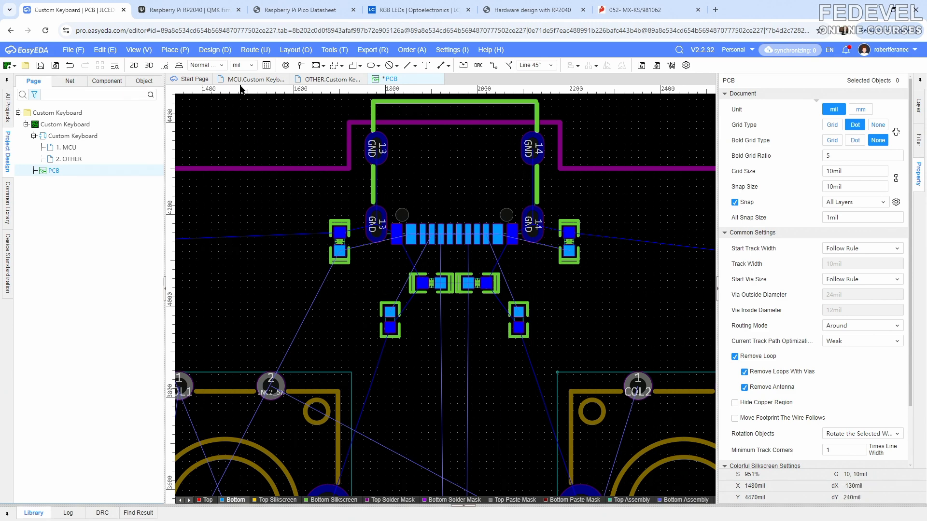
Transfer capacitor C118 to the PCB and place it vertically, GND pad uppermost, on D101's outer side at about X 1650, Y 4140 mil.
left_click(240, 79)
left_click(484, 296)
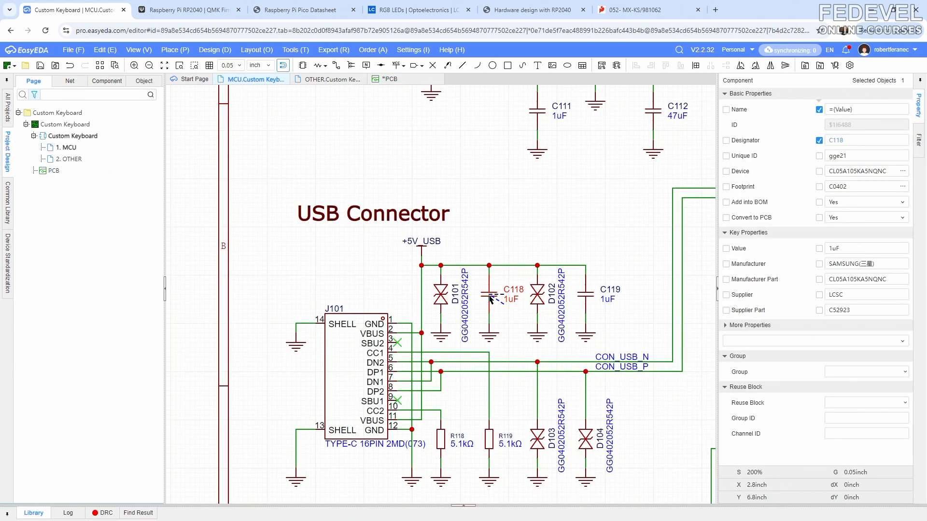
right_click(487, 297)
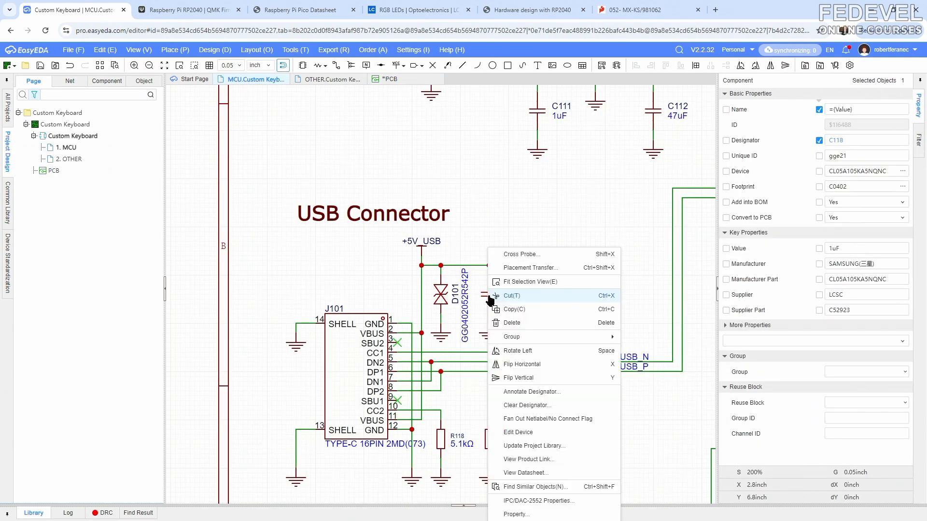
left_click(517, 267)
scroll(517, 268, "down", 6)
right_click_drag(534, 238, 437, 412)
scroll(491, 205, "up", 8)
key("space")
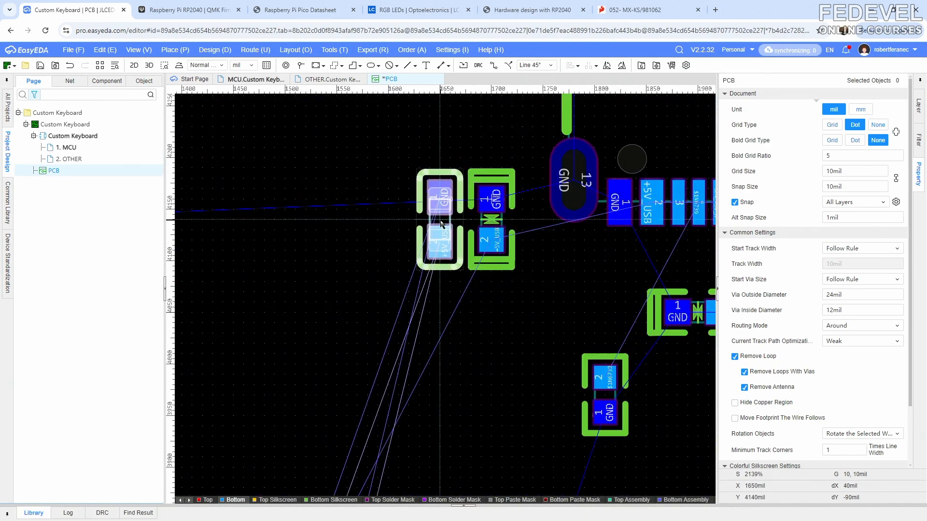
left_click(441, 223)
Transfer capacitor C119 to the PCB and place it vertically, GND pad uppermost, on D102's outer side at about X 2250, Y 4140 mil.
left_click(254, 80)
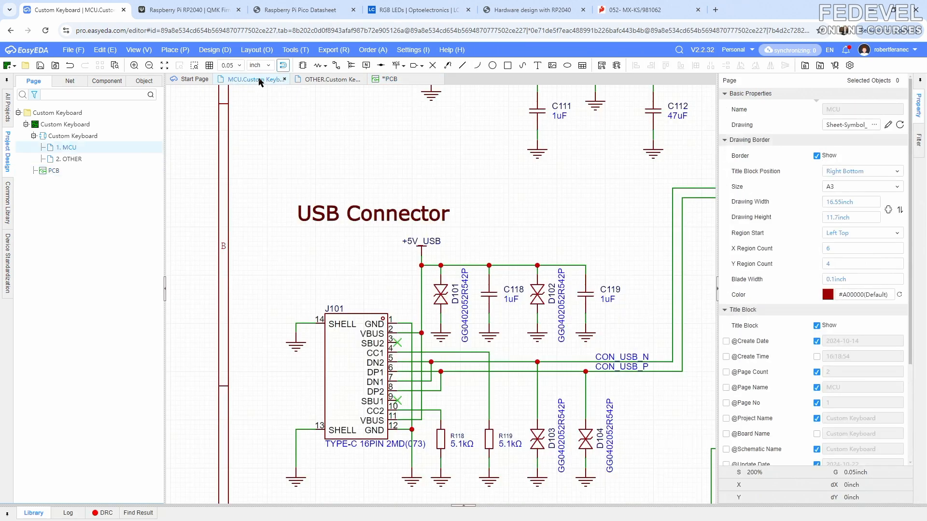
left_click(585, 295)
right_click(586, 273)
key("Escape")
key("ctrl+shift+x")
scroll(444, 316, "down", 10)
scroll(494, 150, "up", 10)
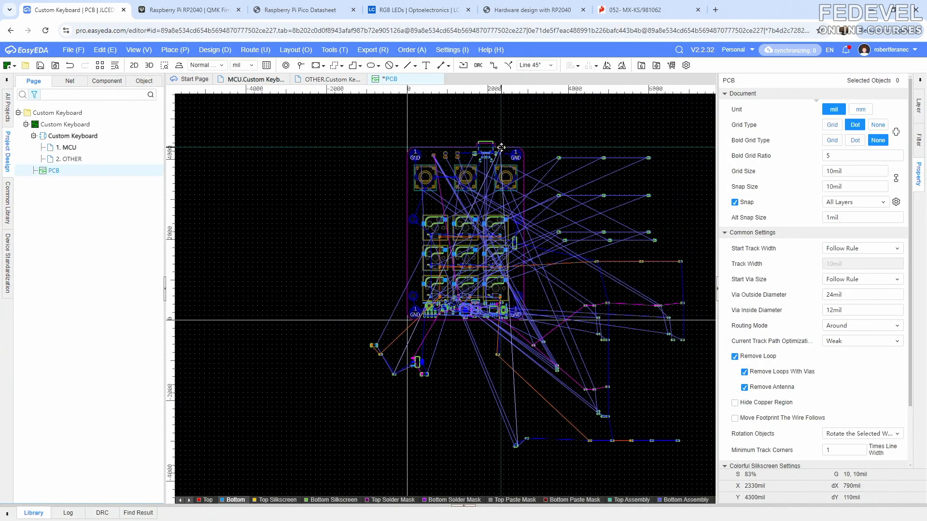
key("space")
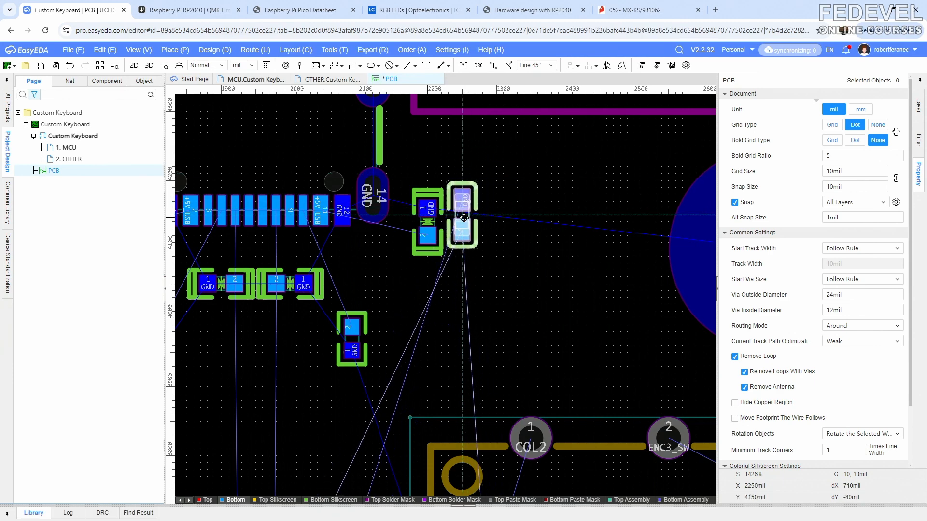
left_click(464, 220)
Show the whole board outline and save the PCB with the USB connector parts placed.
scroll(536, 270, "down", 4)
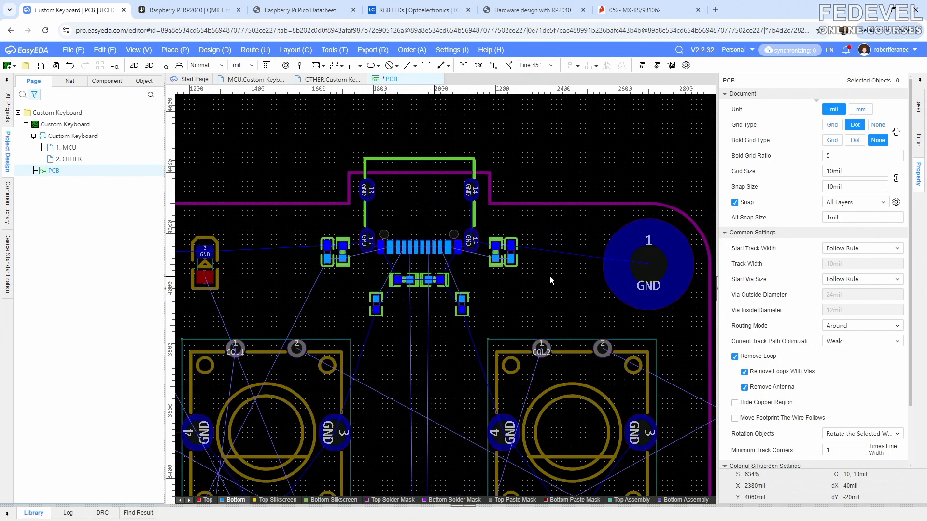
left_click(139, 50)
left_click(154, 172)
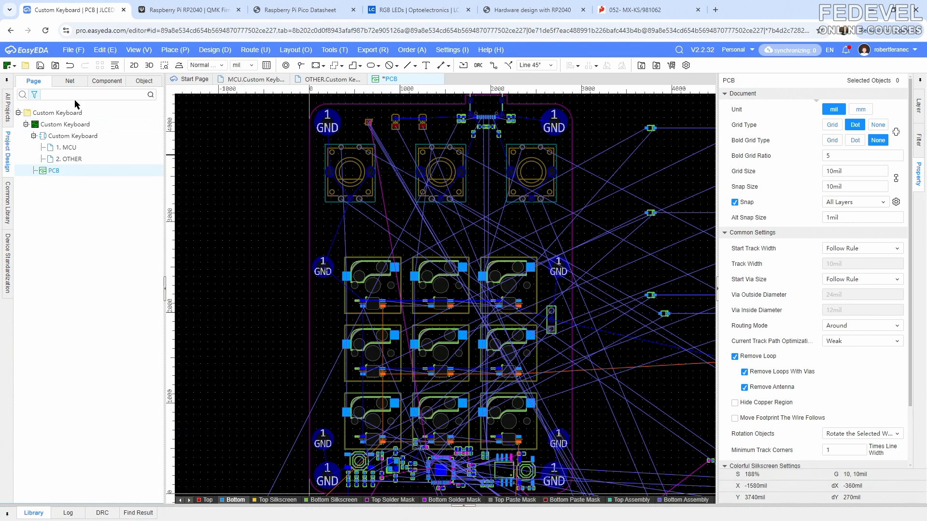
left_click(41, 68)
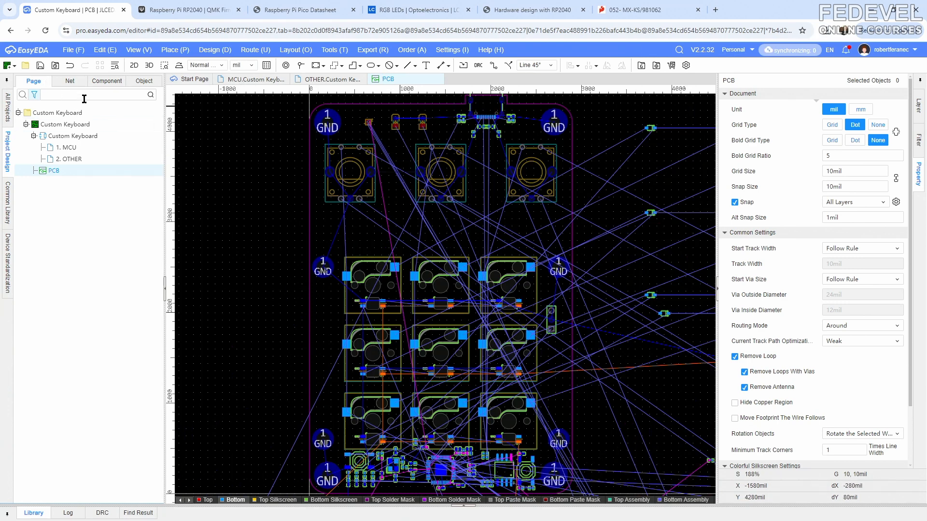
Transfer the LED power resistor R102 from the schematic to the PCB and drop it diagonally below C119 at about X 2320, Y 3970 mil.
left_click(256, 84)
scroll(338, 203, "down", 4)
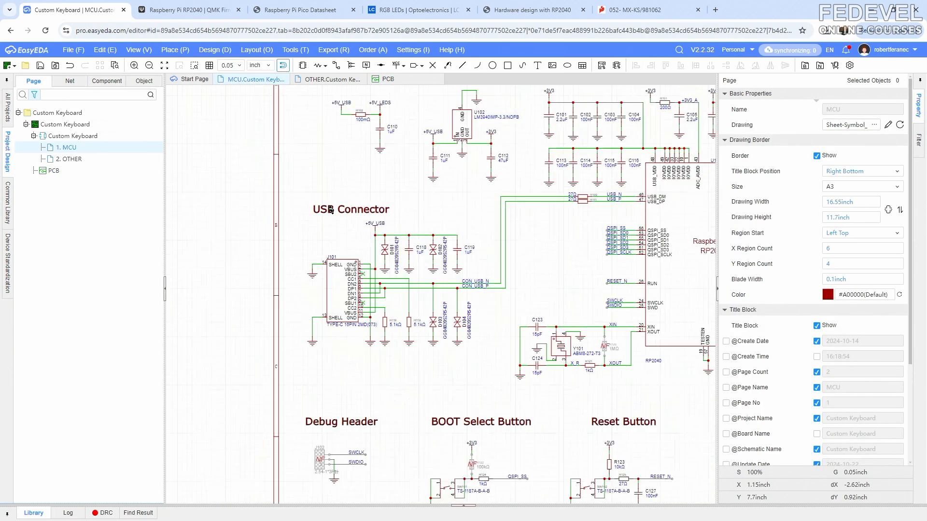
right_click_drag(358, 175, 336, 290)
scroll(326, 206, "up", 5)
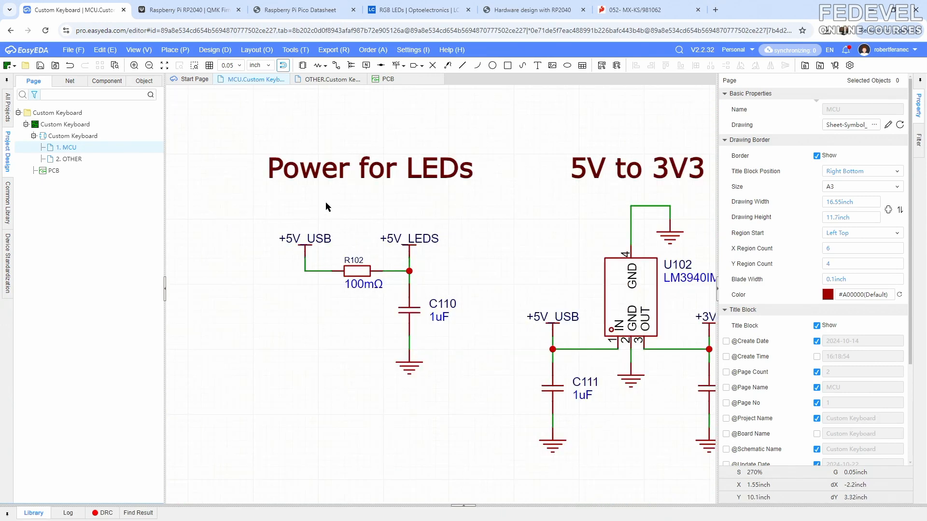
left_click(356, 272)
right_click(356, 274)
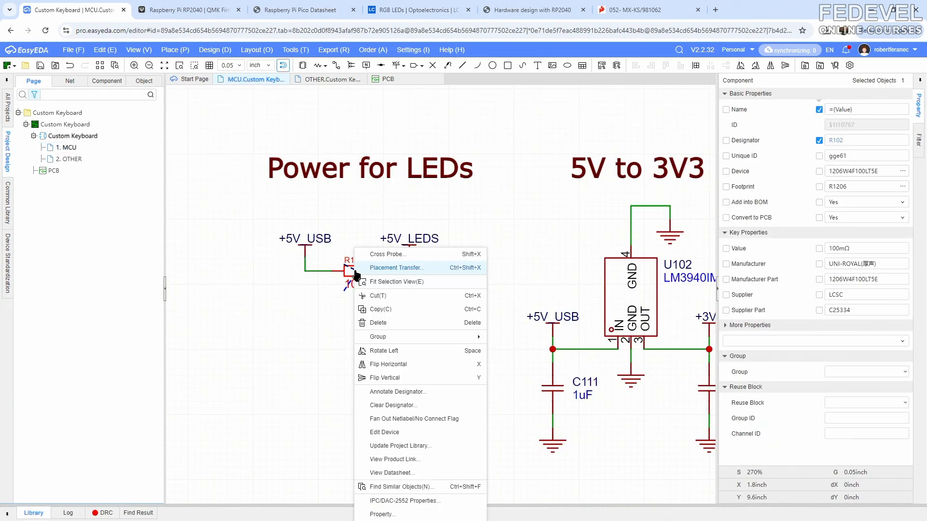
left_click(397, 268)
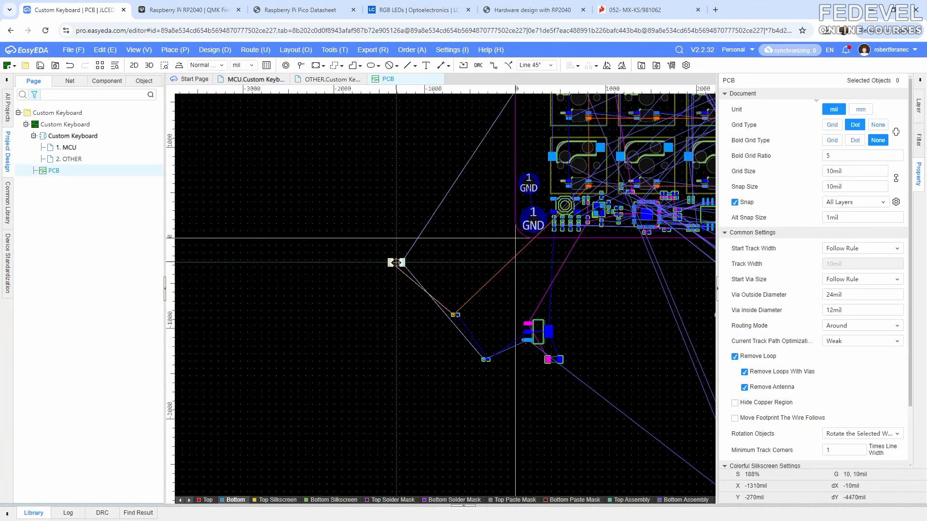
scroll(415, 270, "up", 15)
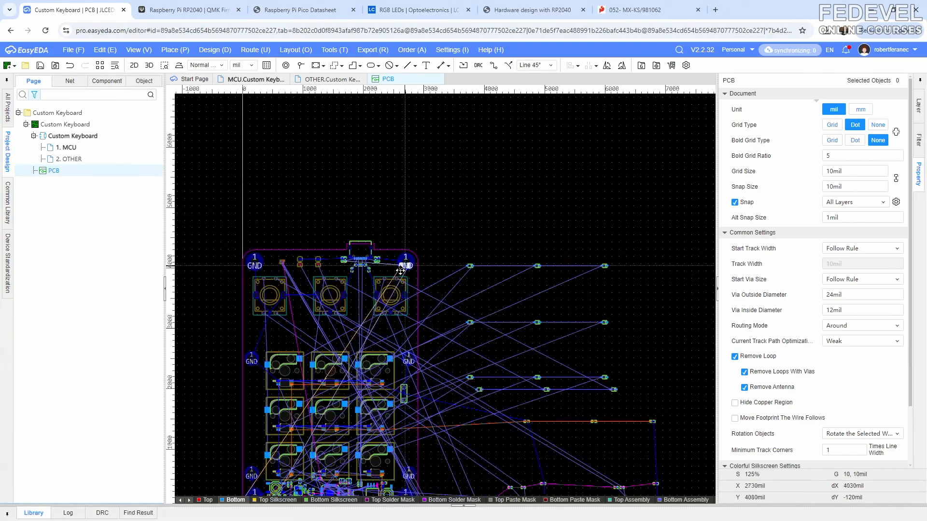
scroll(378, 280, "down", 5)
scroll(378, 276, "up", 2)
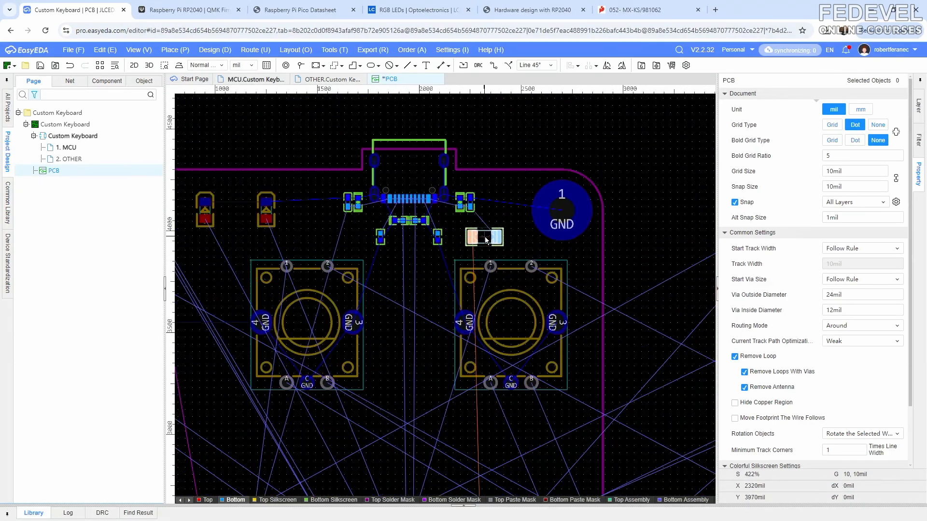
left_click(484, 238)
Rotate R102 to vertical with its +5V_LEDS pad uppermost and move it beside C119 at about X 2340, Y 4050 mil.
scroll(500, 208, "up", 4)
left_click_drag(465, 269, 469, 239)
key("space")
left_click(527, 251)
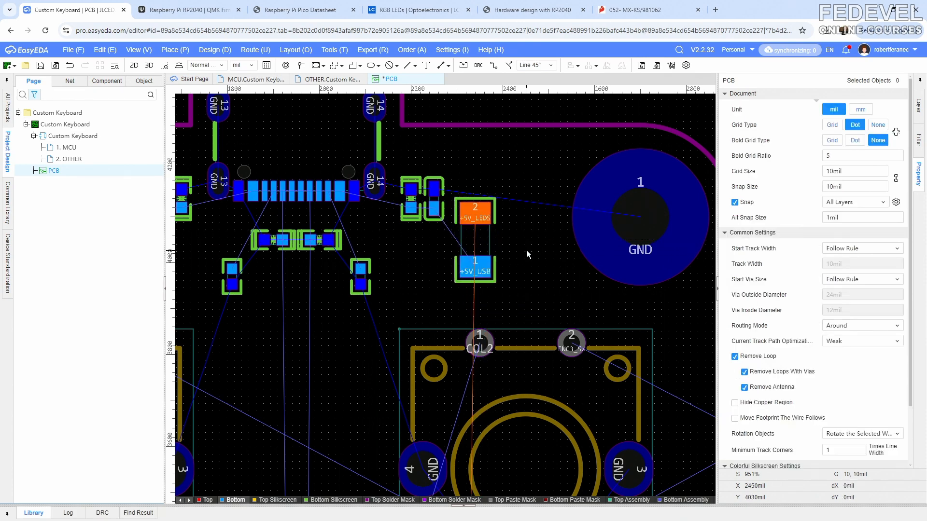
scroll(527, 251, "down", 2)
Transfer capacitor C110 to the PCB and place it vertically, GND pad uppermost, beside R102's +5V_USB pad at X 2410, Y 4010 mil.
left_click(252, 80)
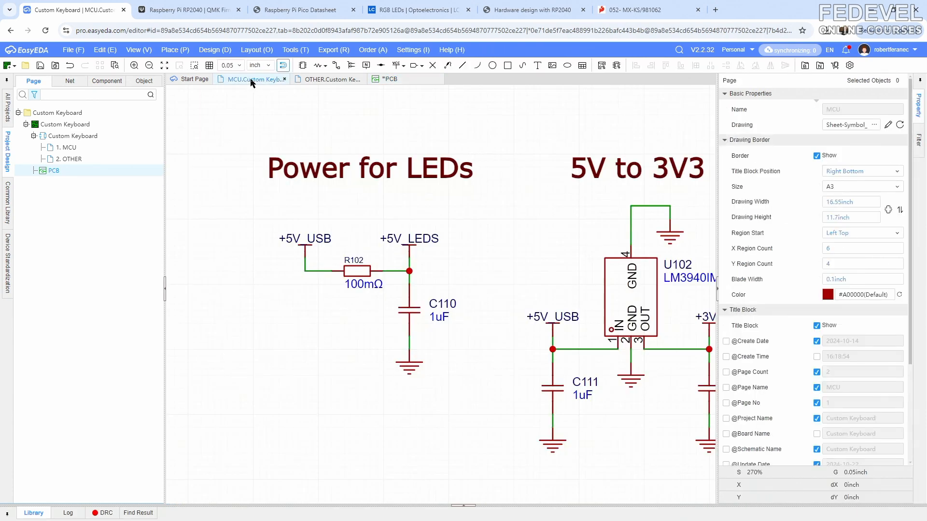
left_click(405, 310)
right_click(406, 311)
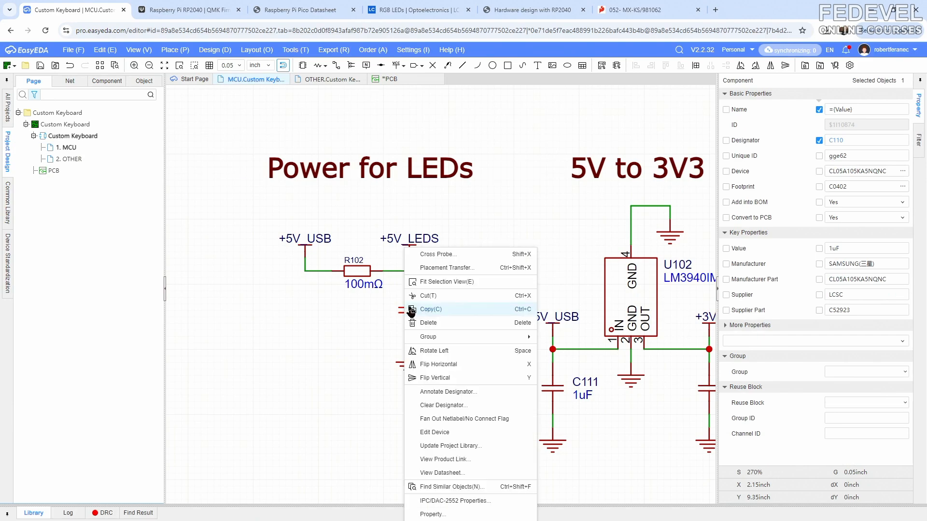
left_click(458, 271)
scroll(514, 261, "down", 5)
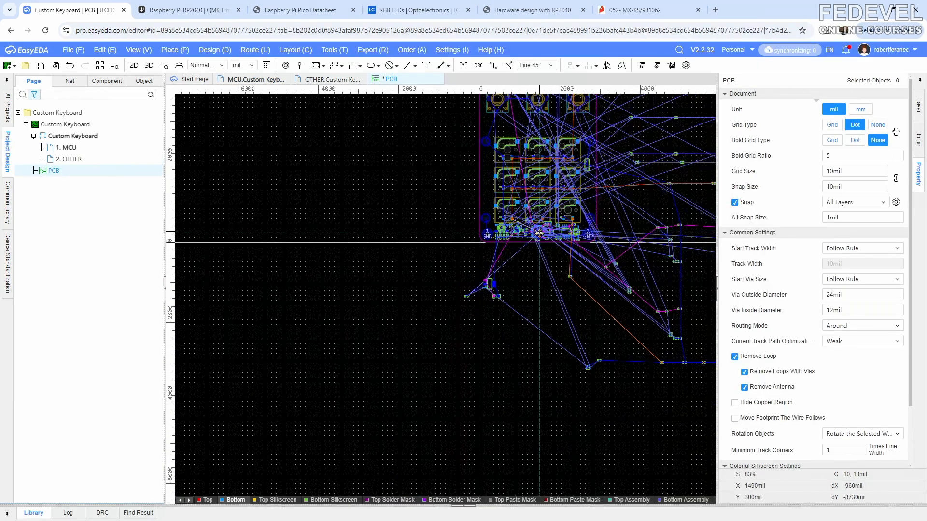
scroll(514, 261, "up", 10)
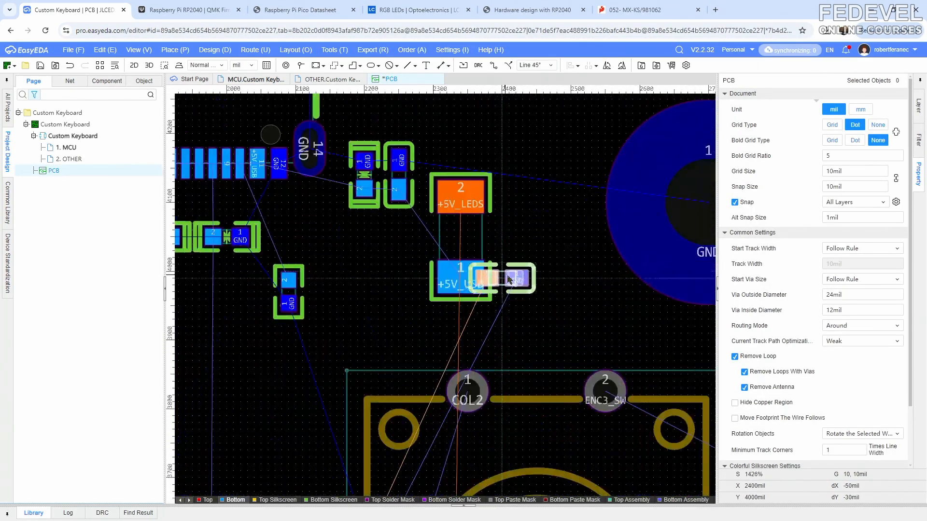
key("r")
left_click_drag(522, 283, 512, 265)
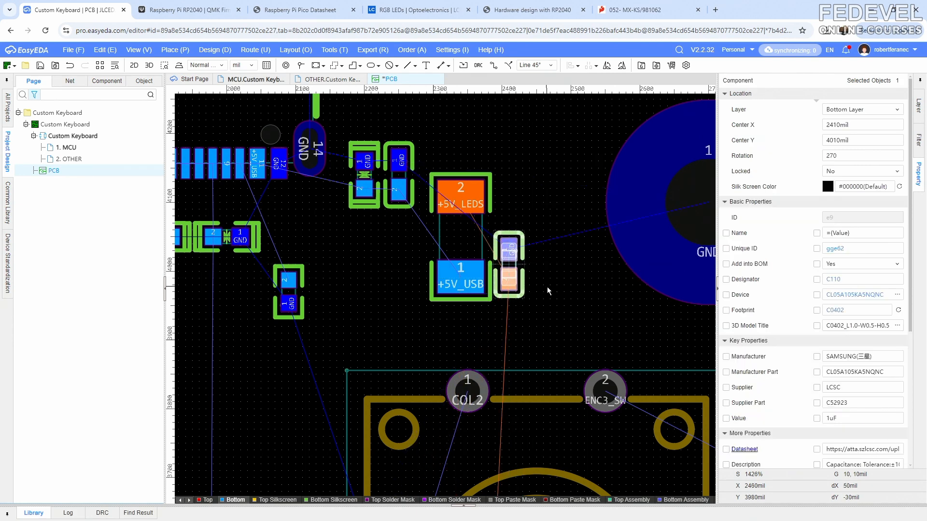
Rotate the 100 mΩ resistor R102 by 180° so its +5V_LEDS pad faces capacitor C110, and save the PCB.
left_click(546, 287)
left_click(462, 246)
key("r")
key("r")
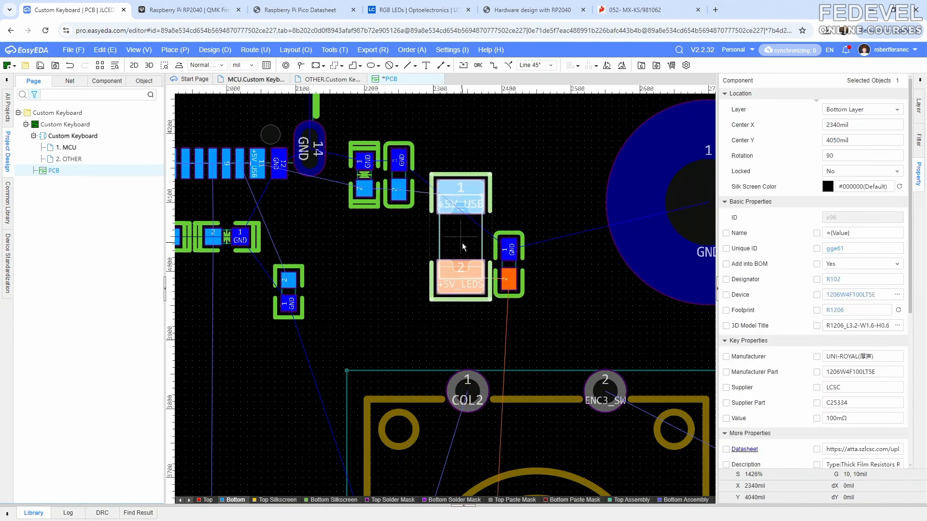
left_click(554, 288)
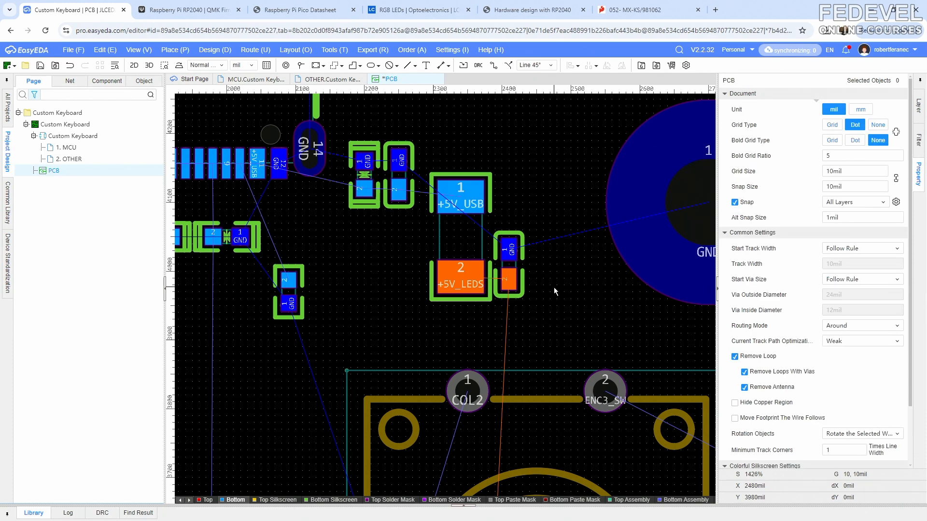
left_click(139, 51)
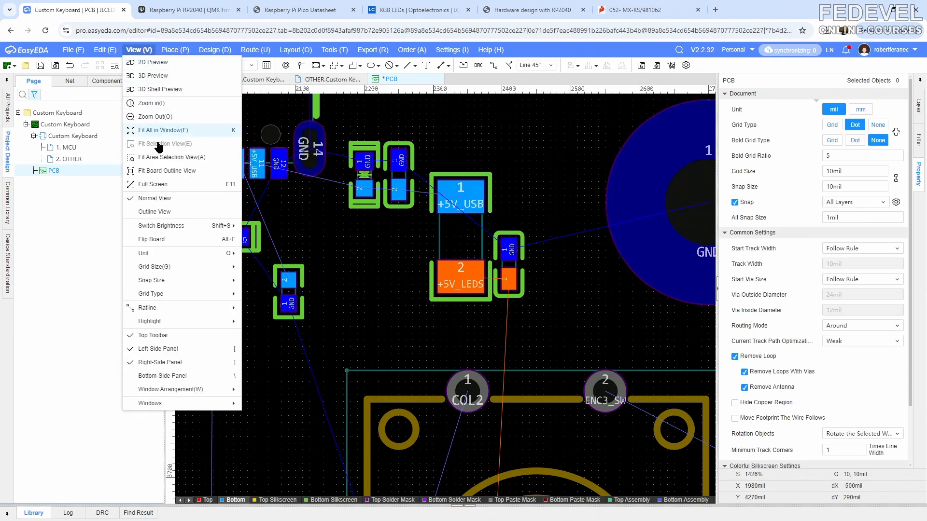
left_click(156, 132)
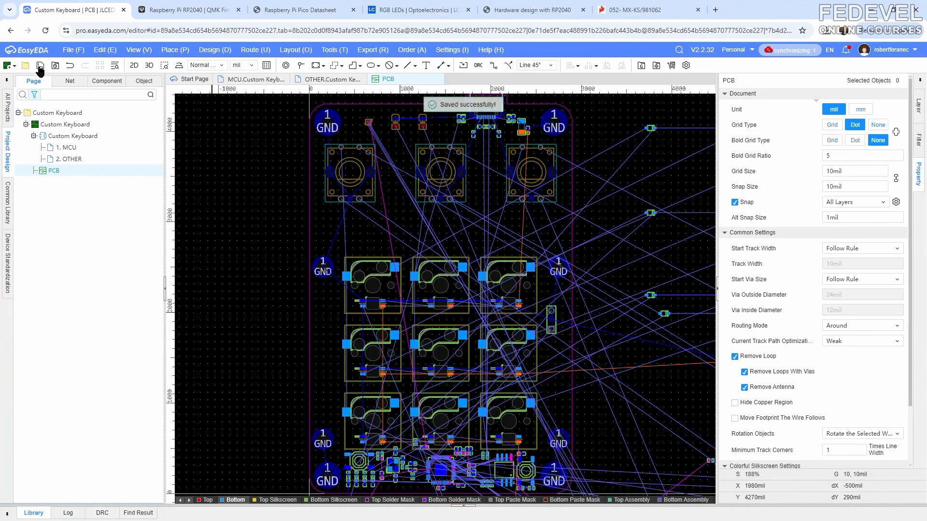
Transfer the 5V-to-3V3 regulator U102 from the MCU schematic and place it inside the board's left edge with its three small pads facing up.
left_click(252, 79)
scroll(332, 237, "up", 3)
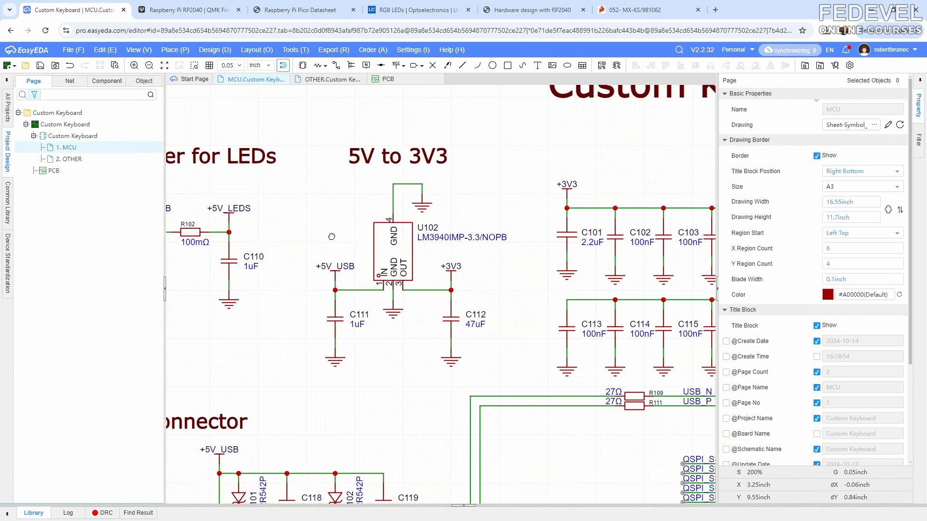
left_click(391, 247)
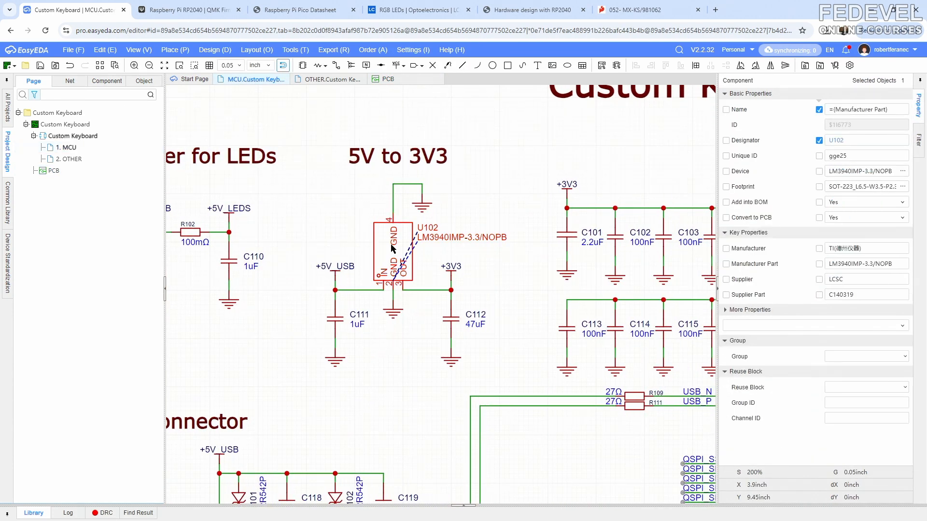
right_click(391, 247)
left_click(415, 264)
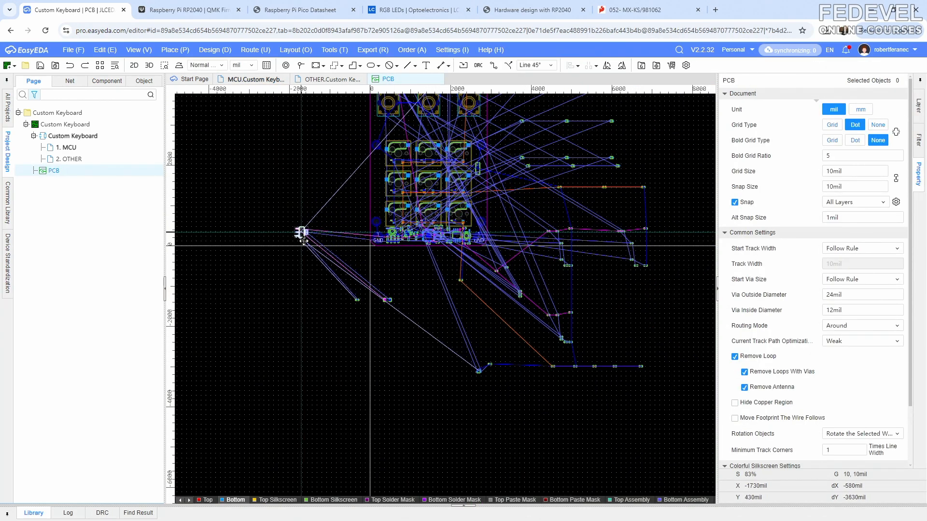
scroll(400, 215, "up", 3)
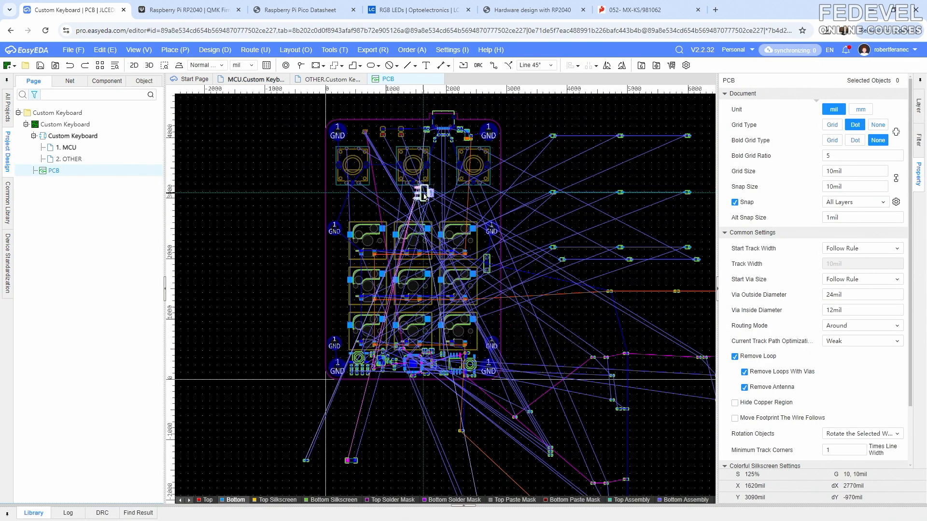
scroll(400, 215, "up", 5)
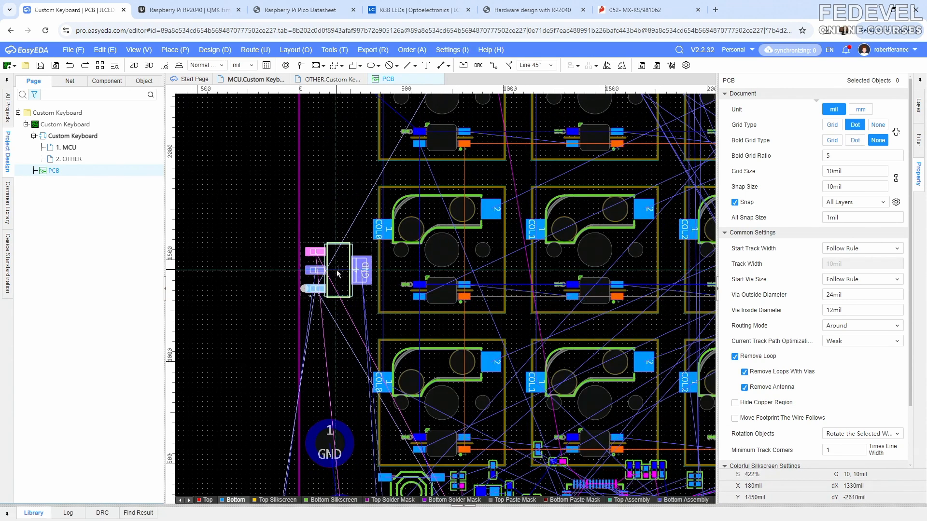
key("space")
scroll(337, 274, "up", 2)
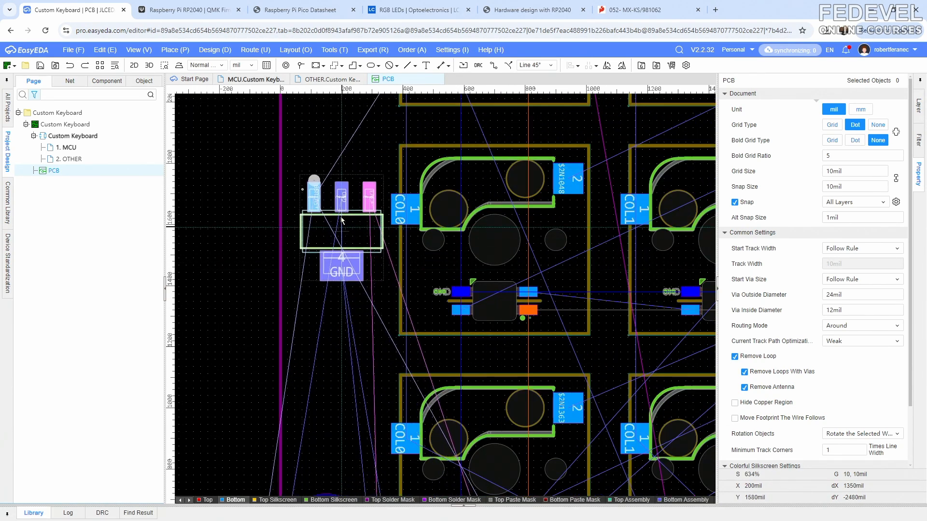
left_click(332, 210)
left_click(233, 199)
Set the Center Y of regulator U102 to 1650 mil.
left_click(311, 210)
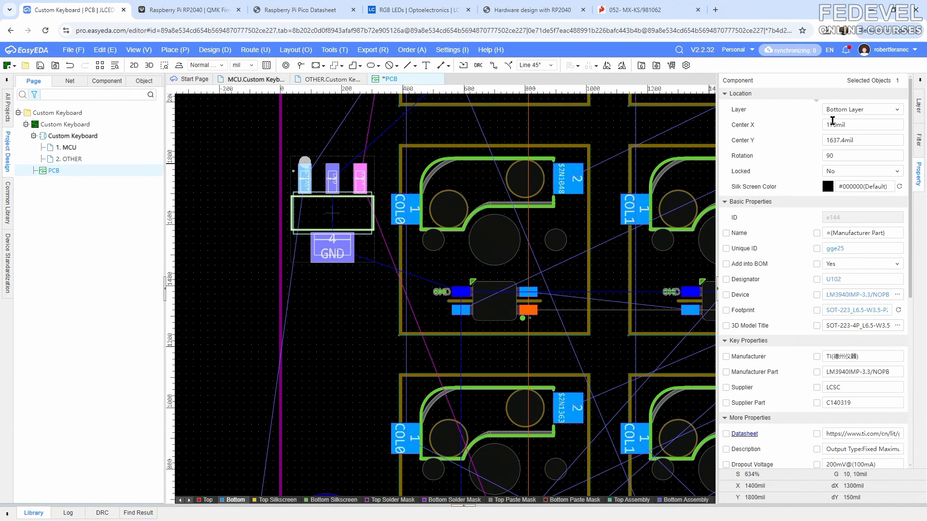
left_click(874, 140)
type("1637.4")
key("Return")
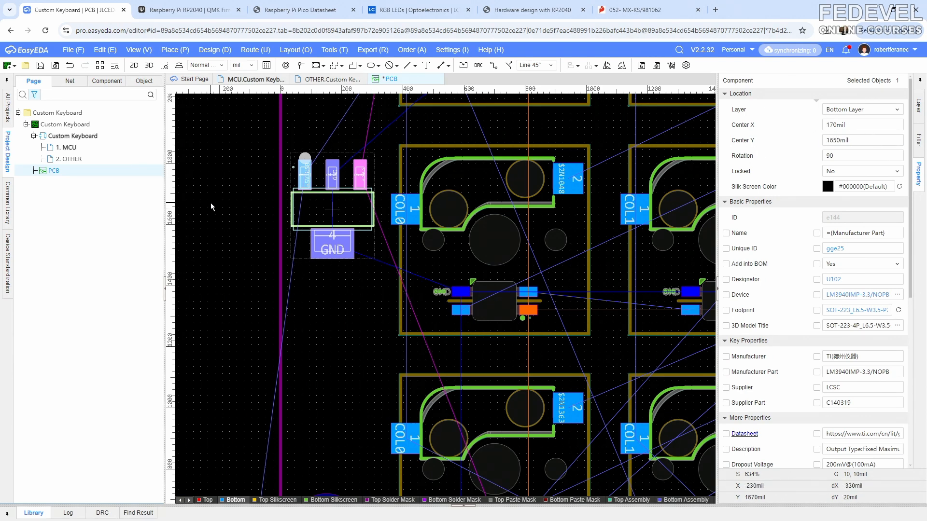
left_click(211, 202)
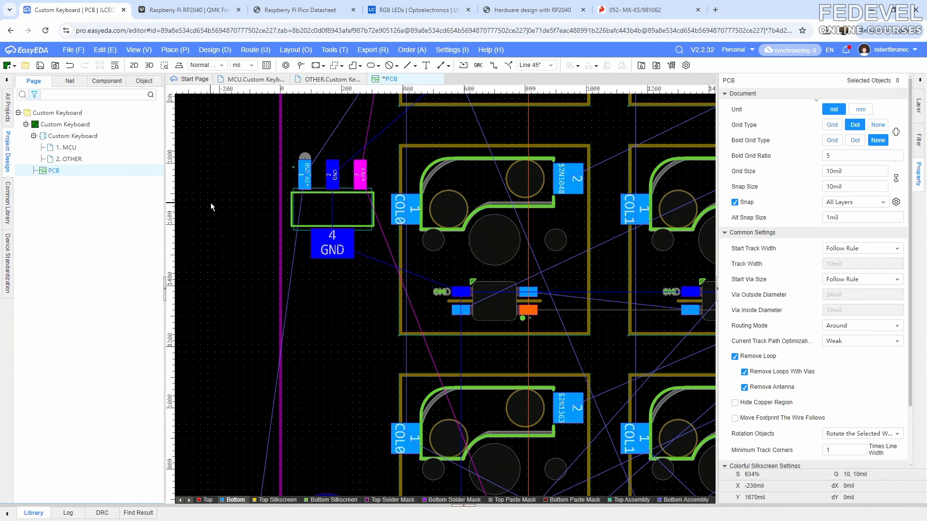
Transfer the 1uF input capacitor C111 from the schematic and place it just above U102's +5V_USB pad at 100, 1860 mil.
left_click(236, 80)
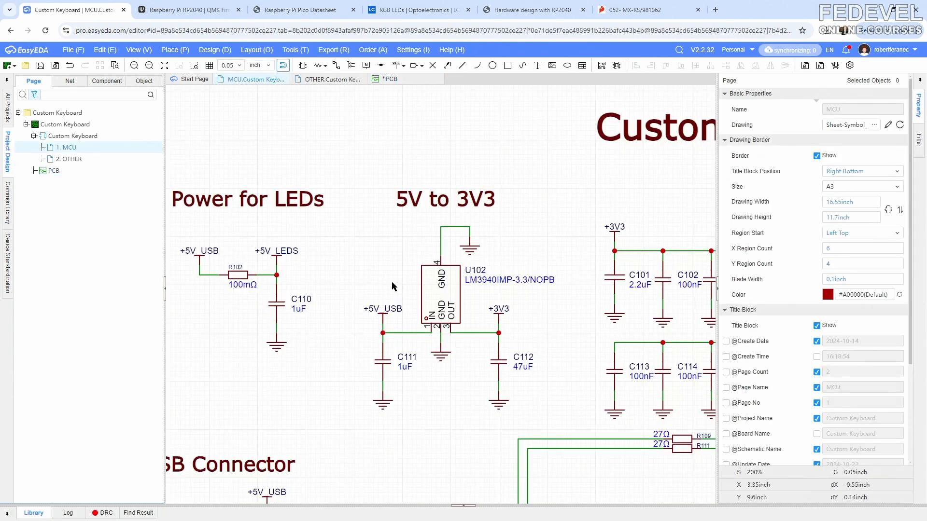
left_click(381, 363)
right_click(380, 365)
left_click(422, 107)
scroll(398, 338, "down", 6)
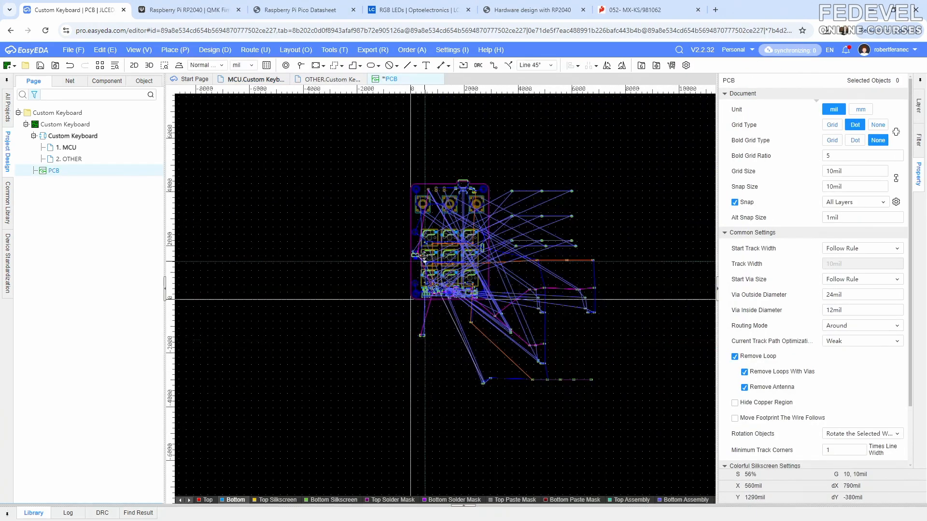
scroll(419, 248, "up", 8)
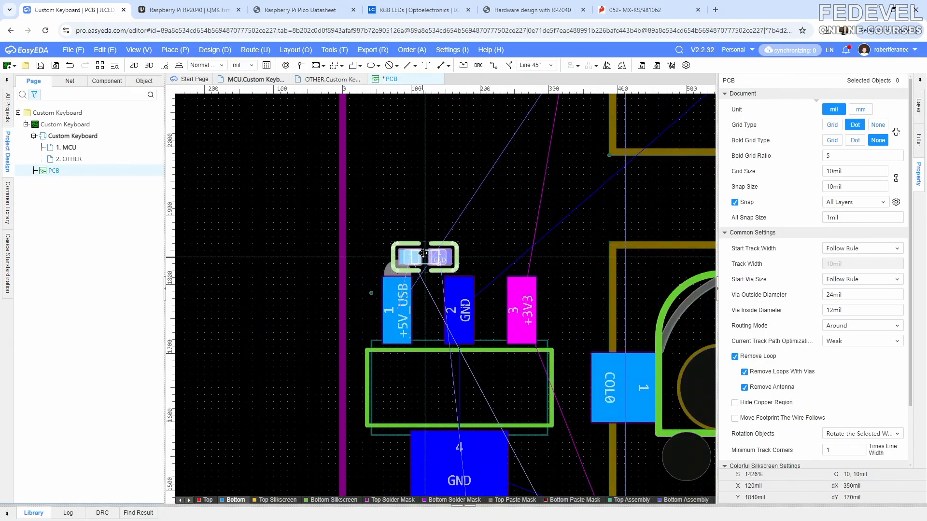
left_click(414, 245)
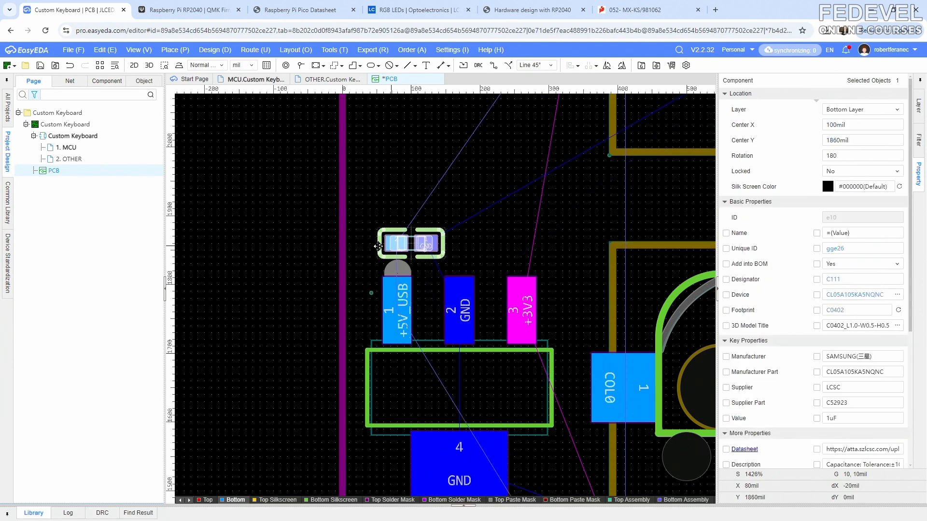
left_click(305, 248)
Transfer the 47uF capacitor C112 from the schematic, rotate it 180° and place it above U102's +3V3 pad at 200, 1930 mil.
left_click(254, 80)
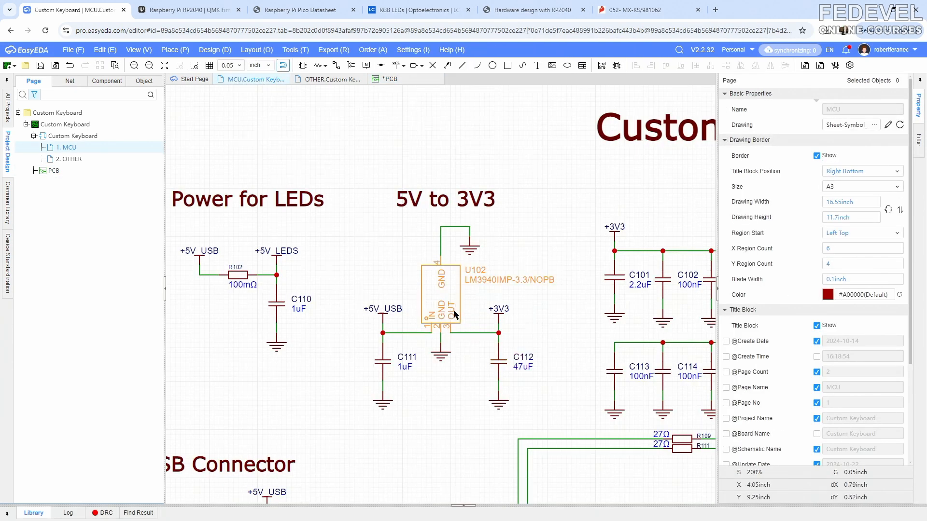
left_click(499, 365)
right_click(500, 365)
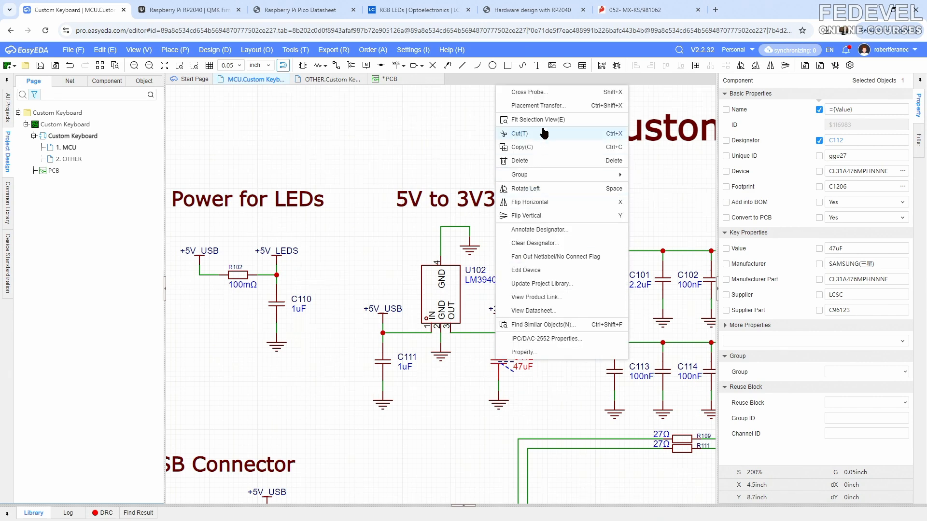
left_click(544, 105)
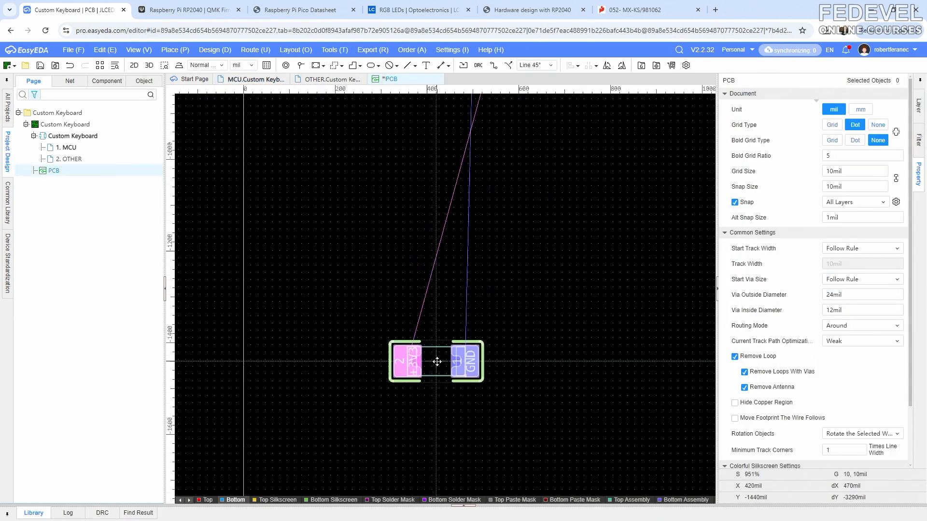
scroll(421, 159, "up", 10)
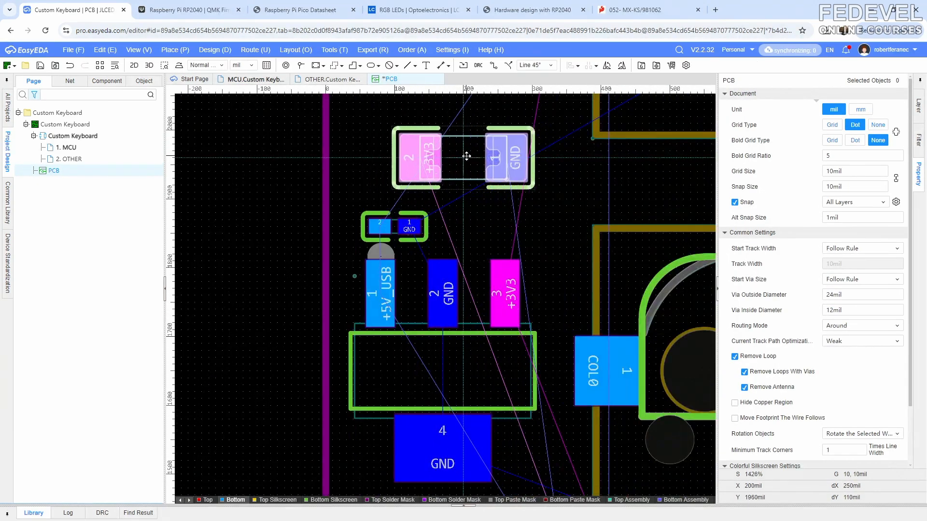
key("space")
key("space")
left_click_drag(467, 156, 466, 177)
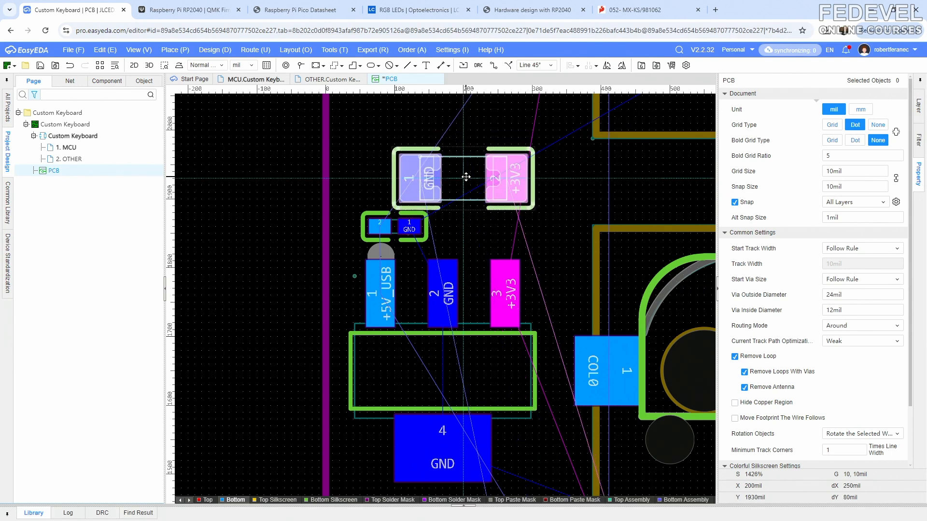
left_click(466, 176)
left_click(369, 193)
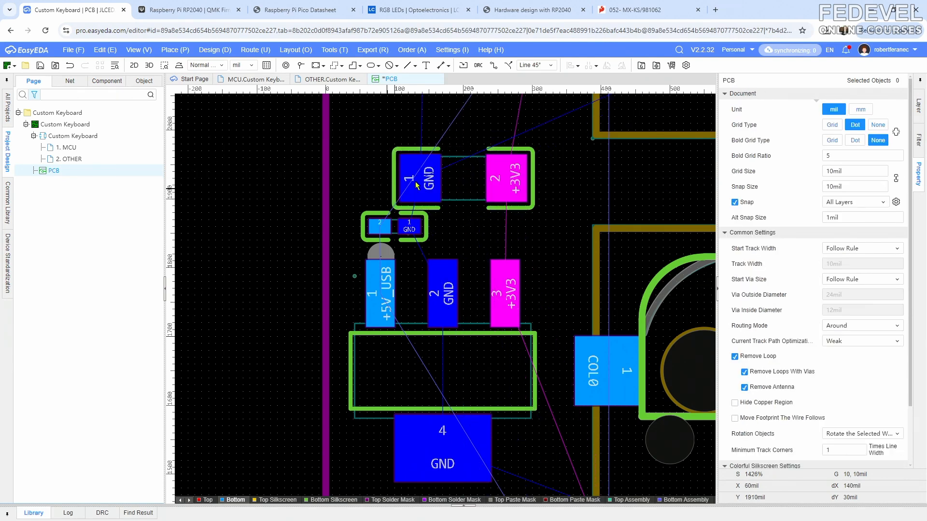
left_click(458, 185)
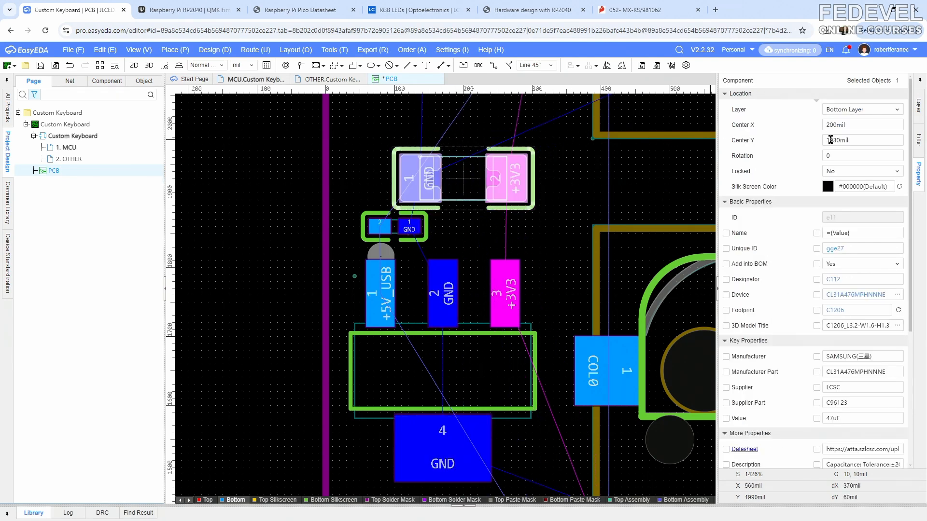
left_click(252, 206)
Fit the board outline in the view and save the PCB.
scroll(252, 204, "down", 4)
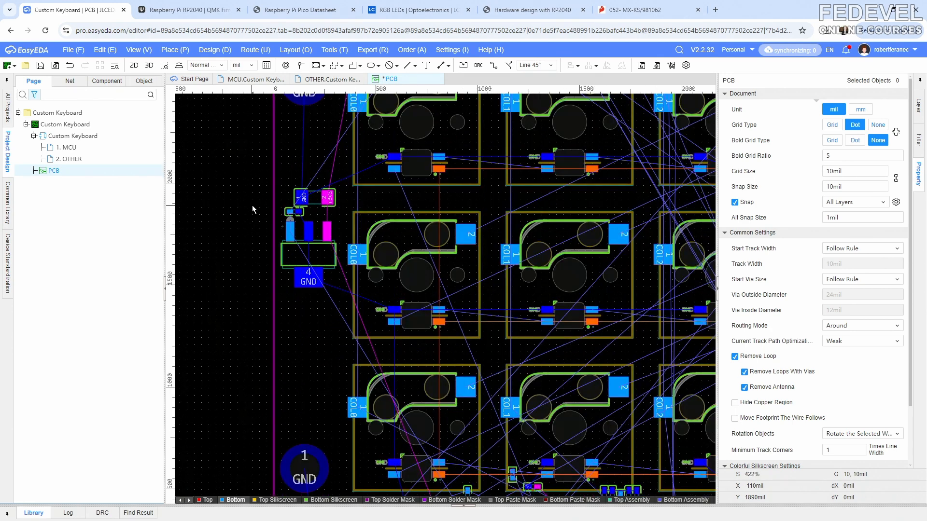
left_click(138, 49)
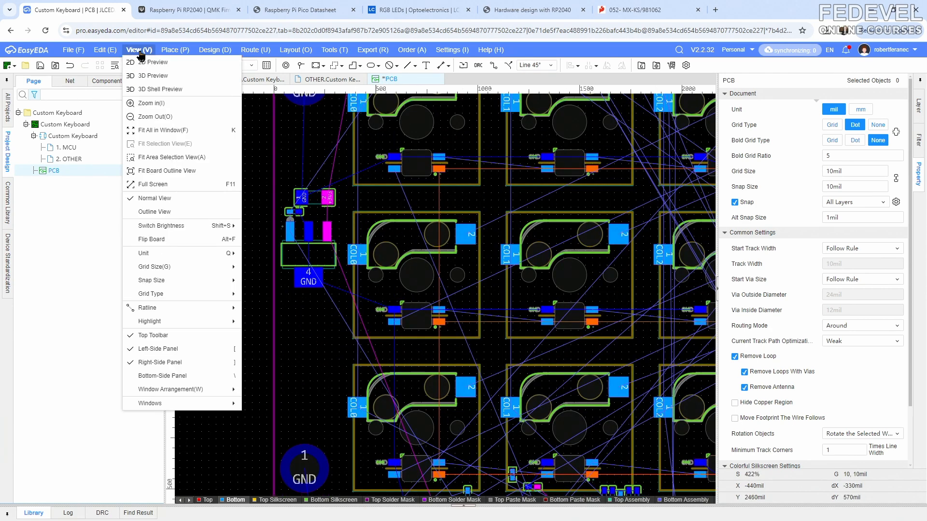
left_click(159, 174)
left_click(41, 66)
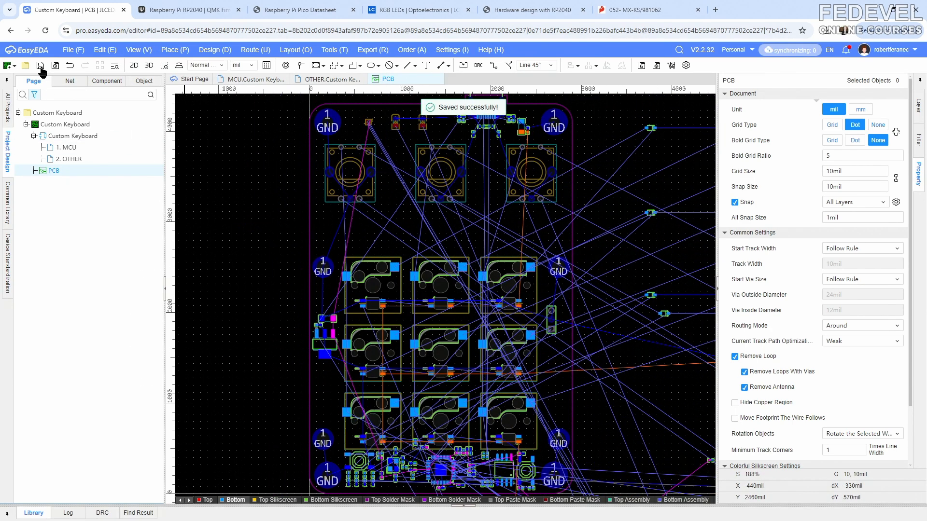
Transfer the Power LED's 1kΩ resistor R104 from the schematic and place it vertically beside LED102, between the two LED footprints.
left_click(253, 79)
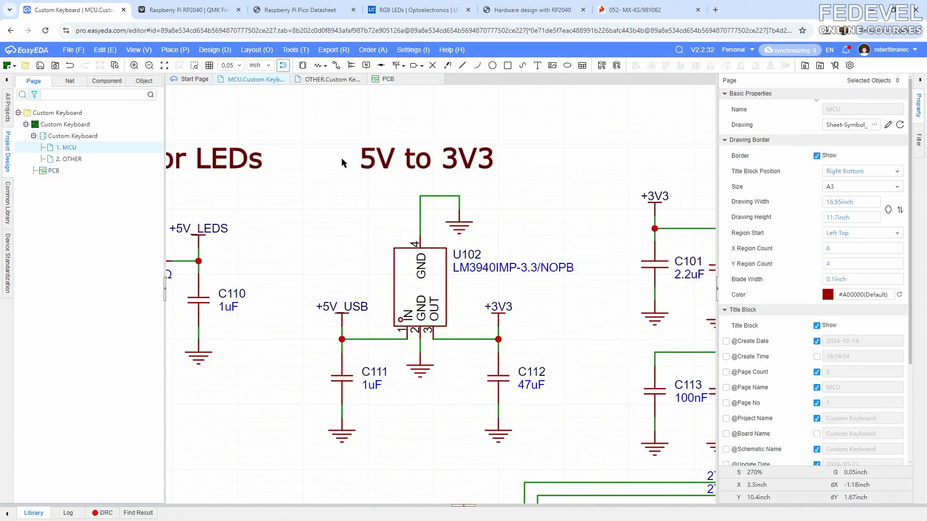
scroll(342, 158, "down", 2)
right_click_drag(441, 155, 316, 153)
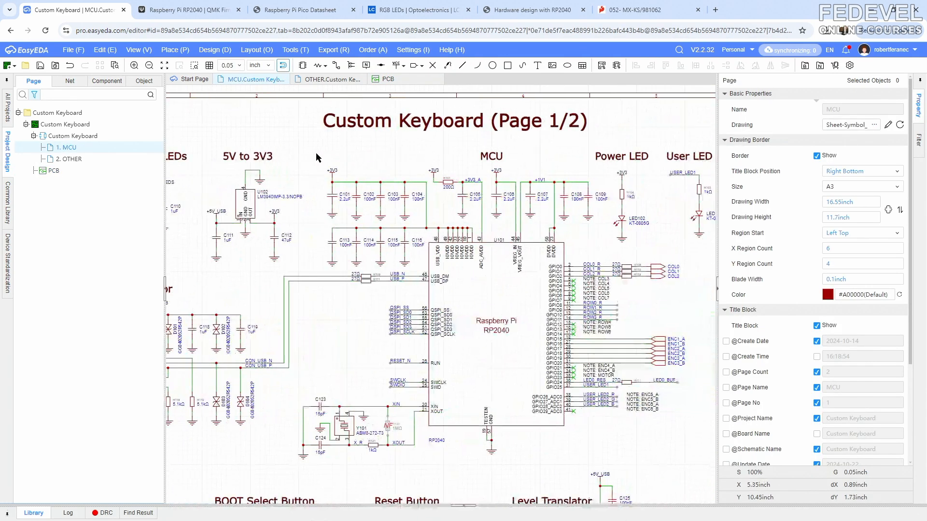
right_click_drag(542, 164, 311, 173)
scroll(447, 144, "up", 2)
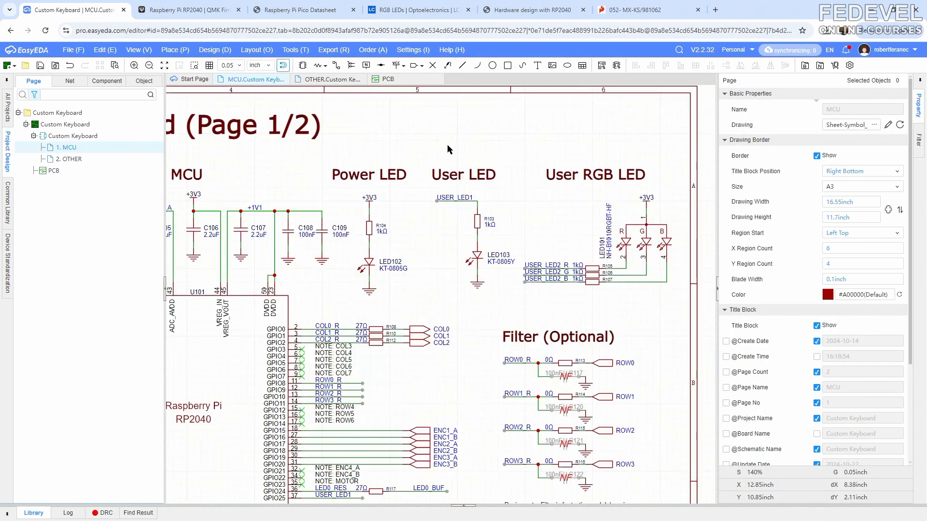
right_click_drag(569, 219, 506, 213)
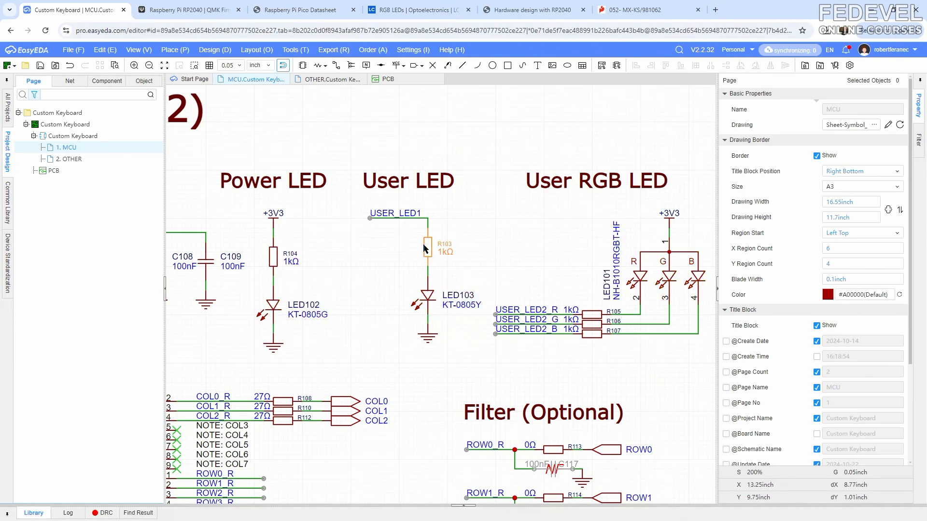
left_click(274, 263)
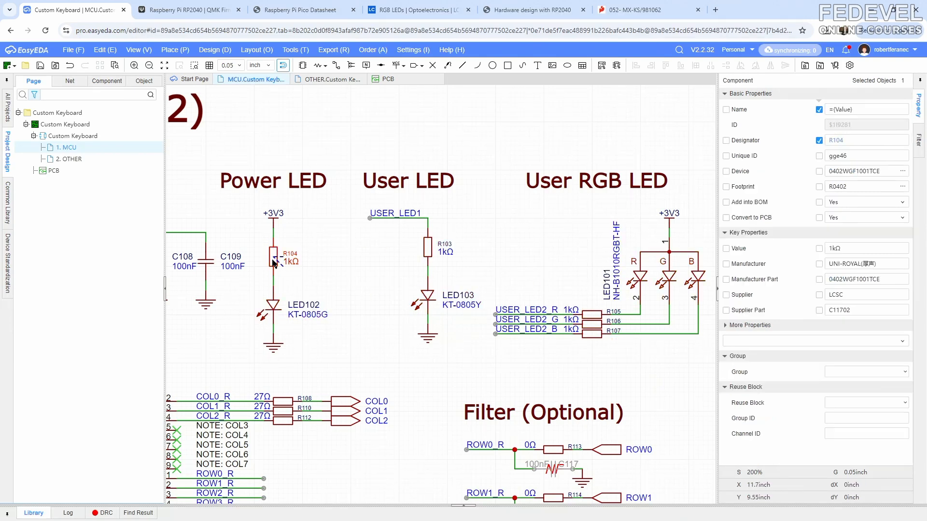
right_click(273, 263)
left_click(317, 269)
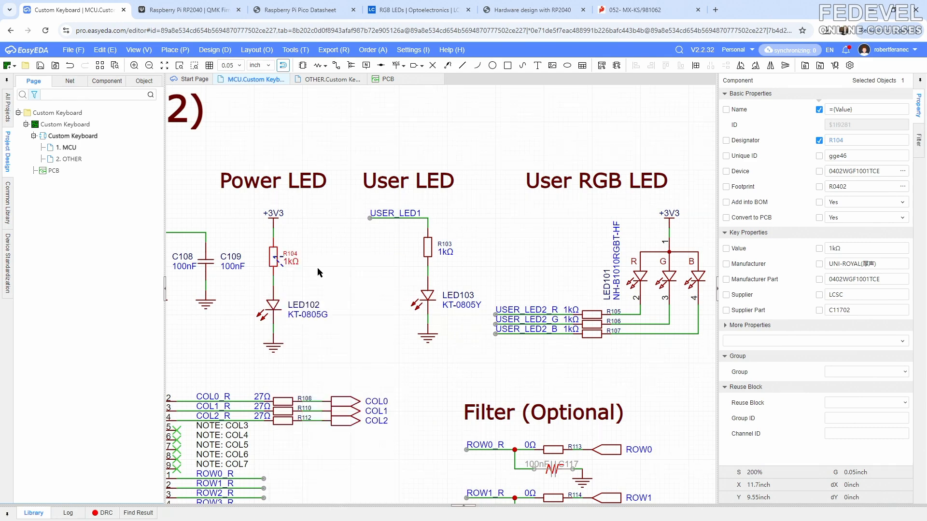
scroll(304, 183, "up", 5)
scroll(389, 183, "up", 10)
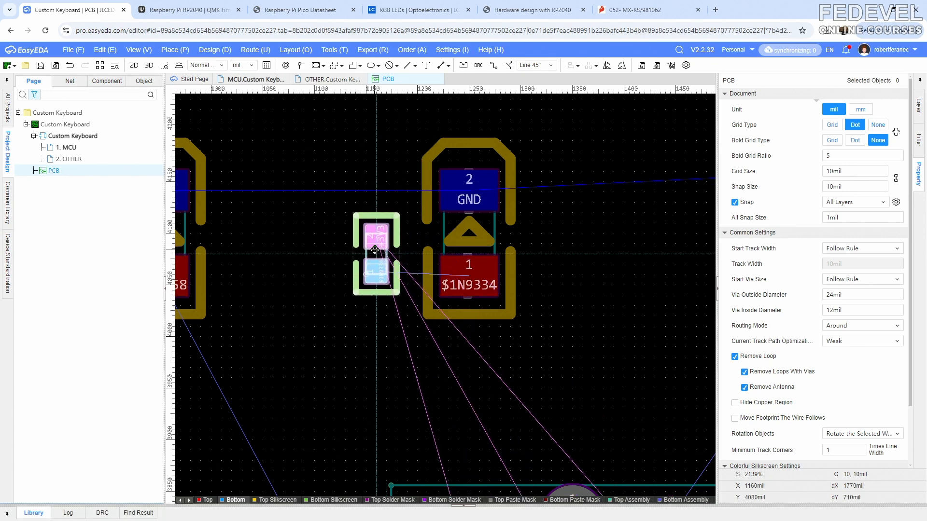
left_click(346, 265)
left_click(364, 149)
scroll(407, 205, "down", 5)
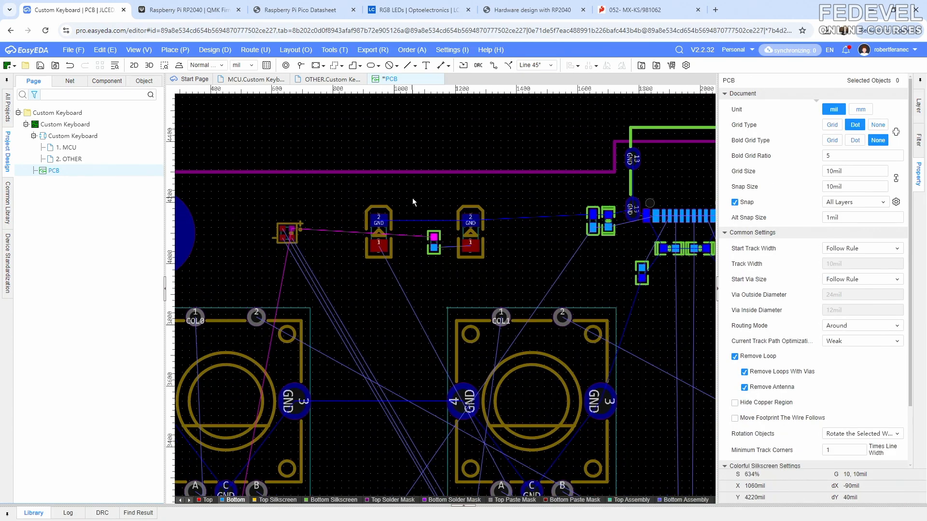
Transfer the User LED's 1kΩ resistor R103 from the schematic and place it vertically between the first two encoders at 1050, 3820 mil.
left_click(254, 79)
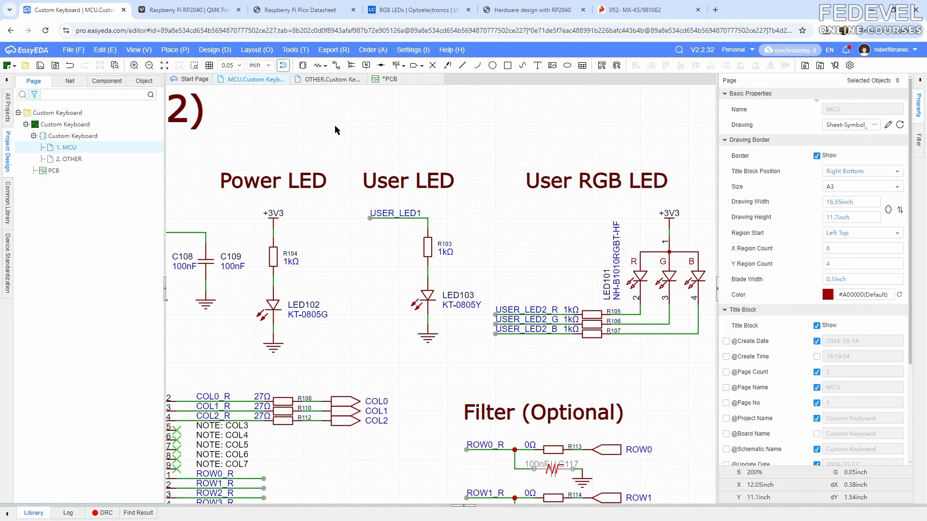
left_click(427, 247)
right_click(427, 247)
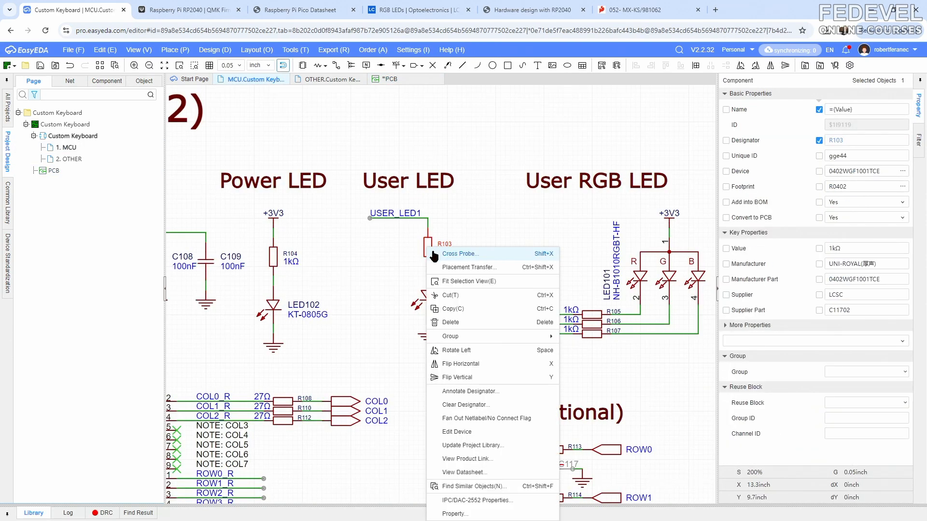
left_click(450, 268)
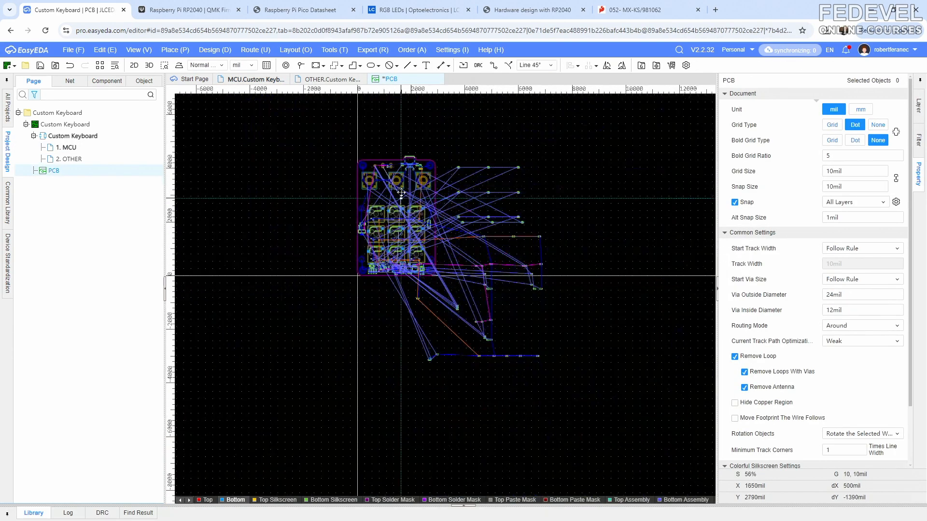
scroll(384, 181, "up", 10)
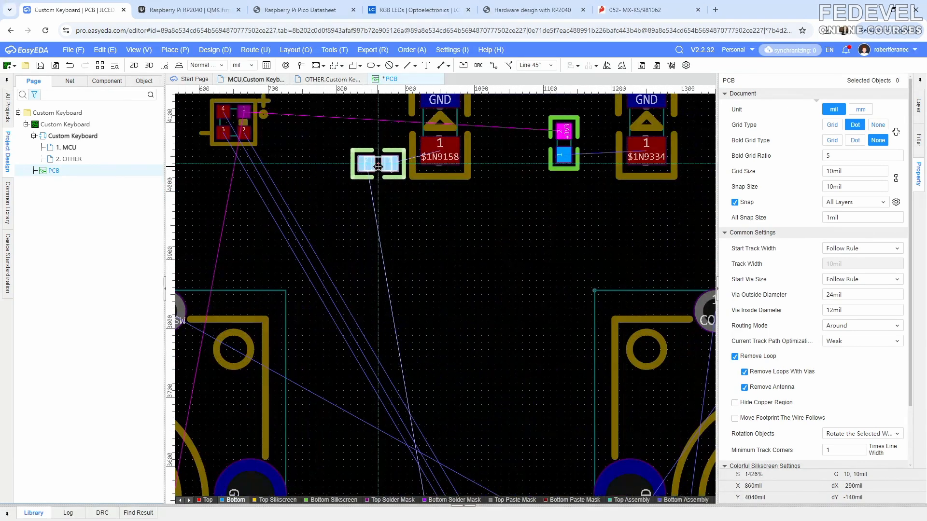
key("space")
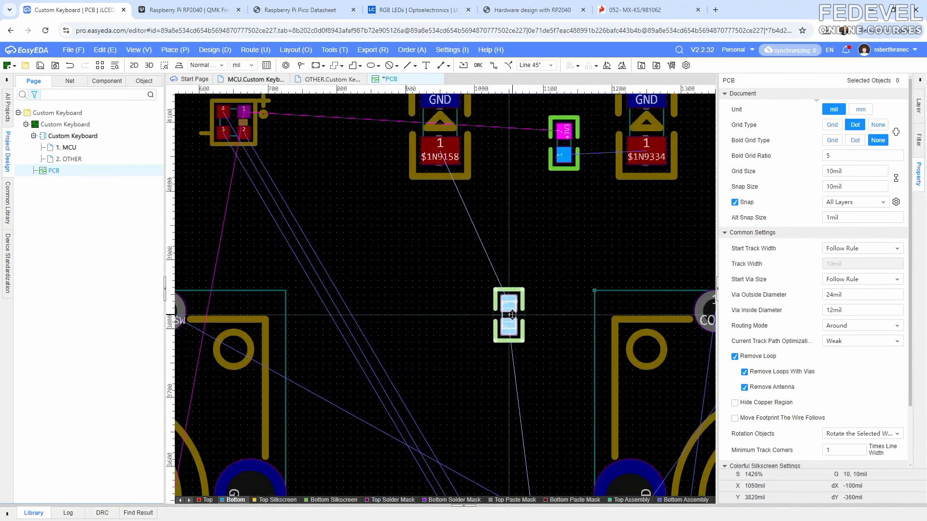
left_click(511, 314)
left_click(531, 264)
Transfer the RGB LED's 1kΩ resistor R105 from the schematic and place it vertically to the left of R103 at 960, 3820 mil.
left_click(255, 79)
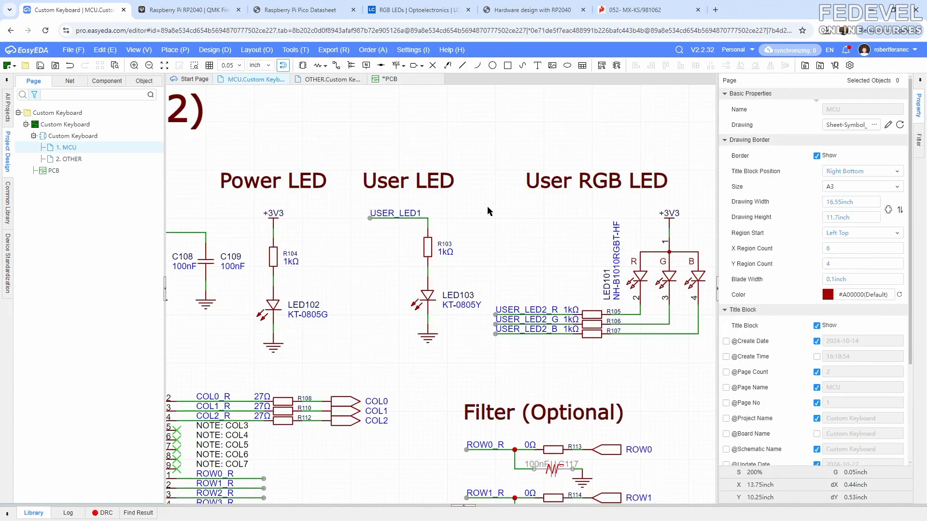
left_click(590, 316)
right_click(590, 317)
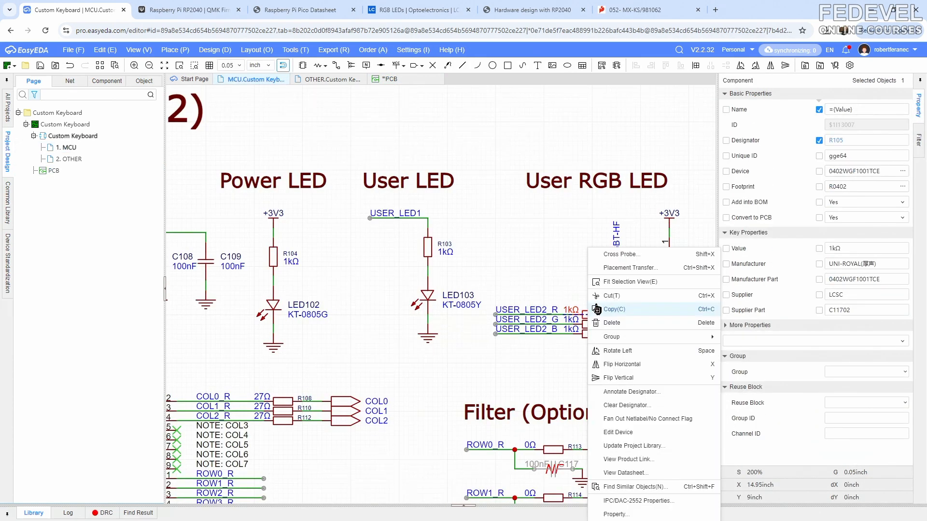
left_click(623, 268)
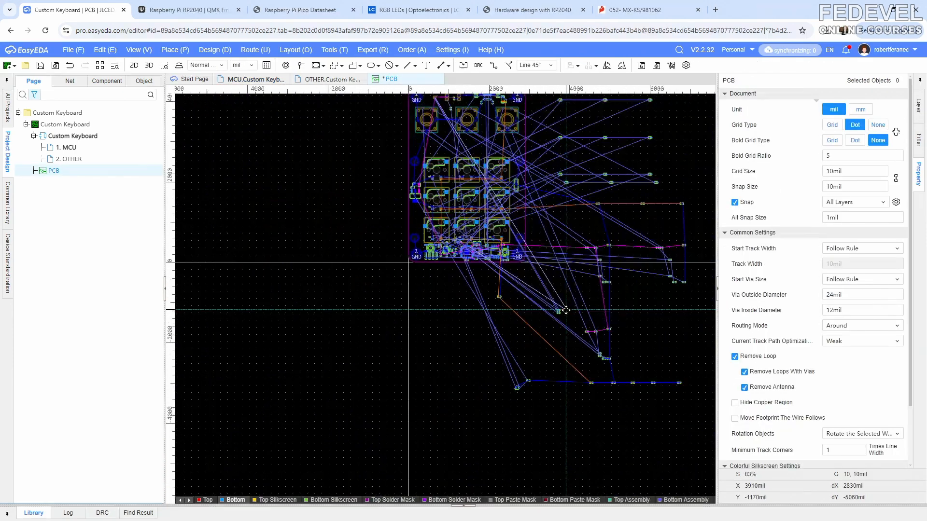
scroll(488, 177, "up", 10)
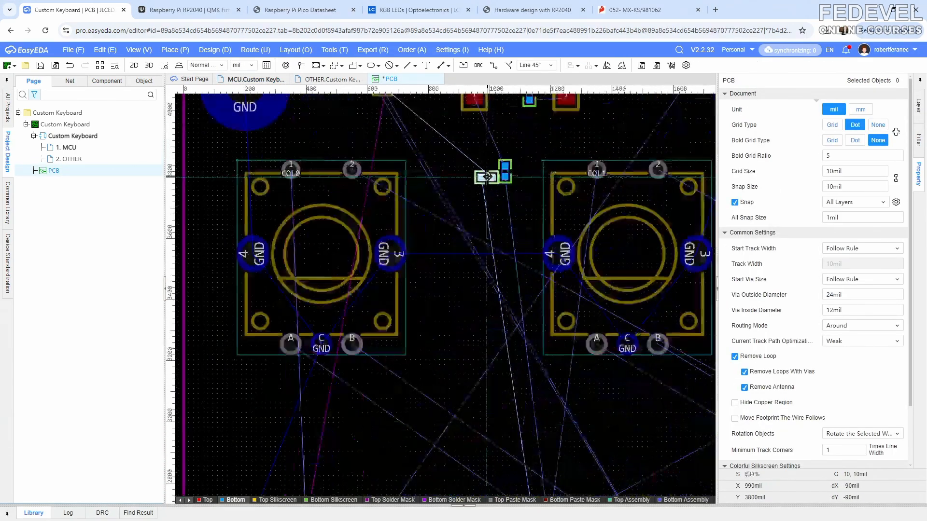
scroll(471, 312, "up", 3)
key("space")
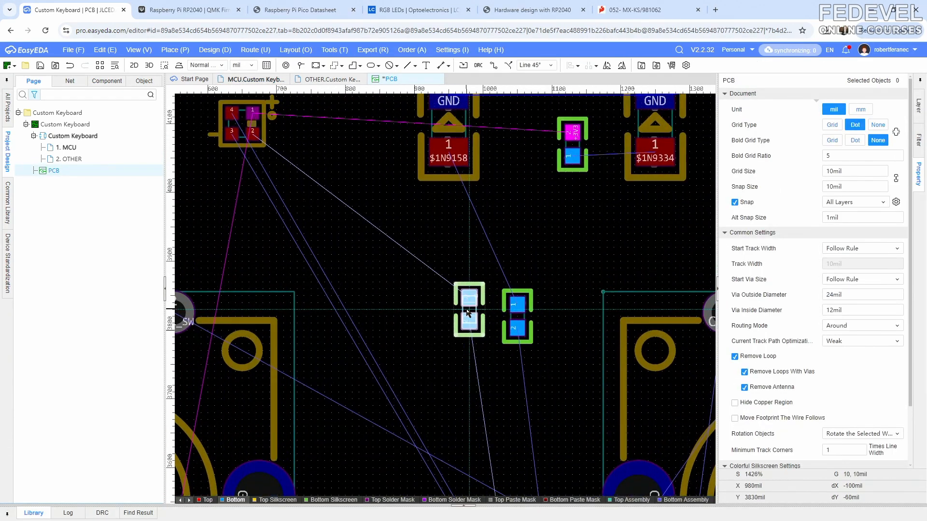
left_click(458, 321)
left_click(471, 262)
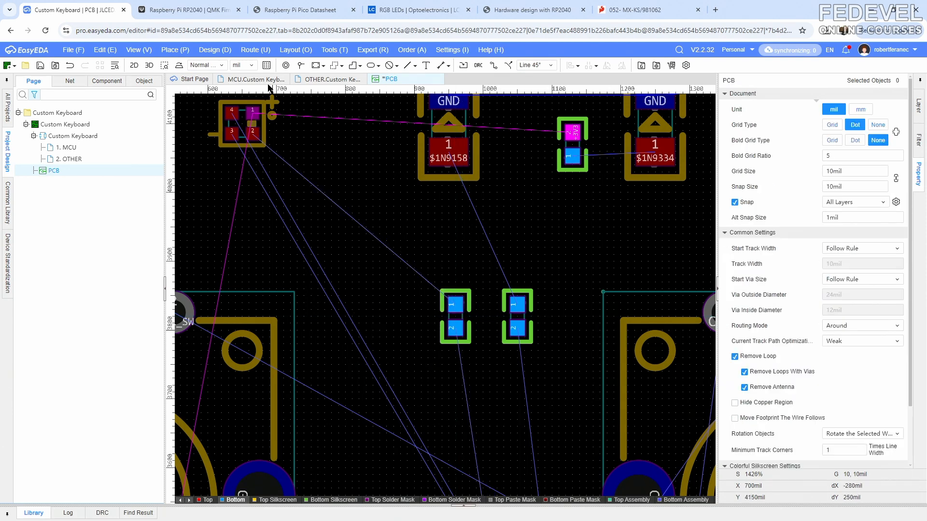
Transfer the RGB LED's 1kΩ resistor R106 from the schematic and place it vertically just left of R105 at 910, 3820 mil.
left_click(270, 80)
left_click(588, 325)
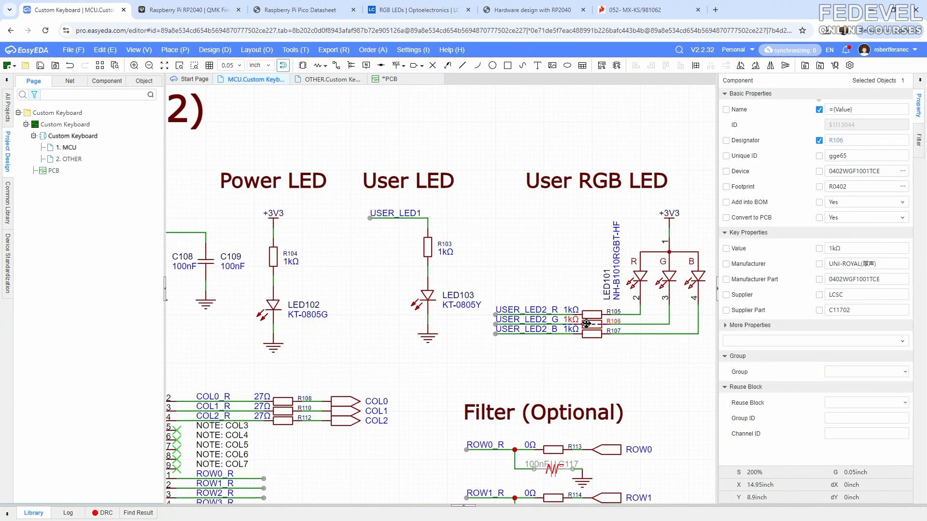
right_click(592, 325)
left_click(641, 69)
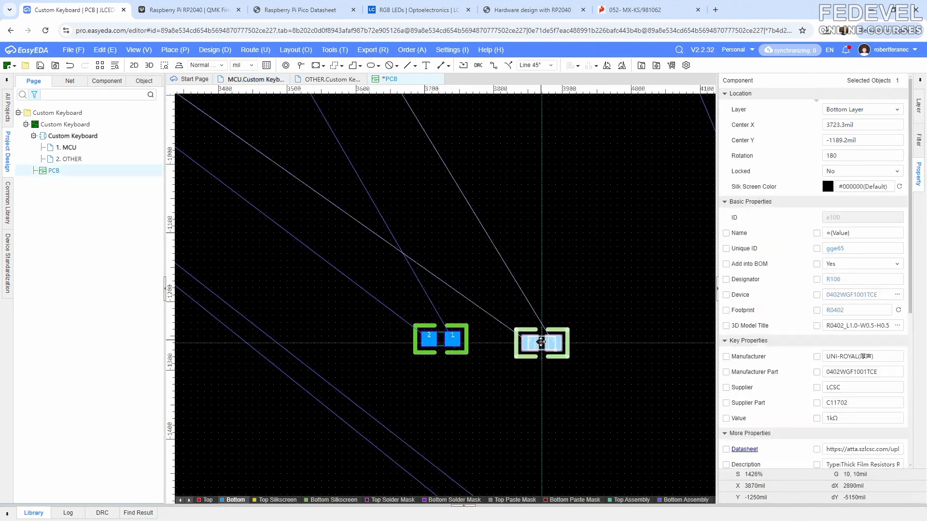
scroll(539, 342, "down", 8)
right_click_drag(515, 285, 561, 435)
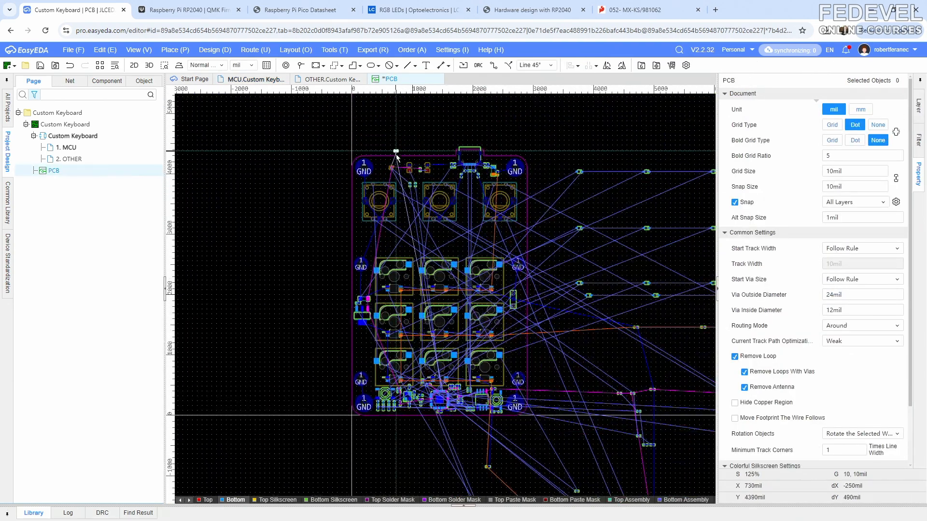
scroll(406, 181, "up", 10)
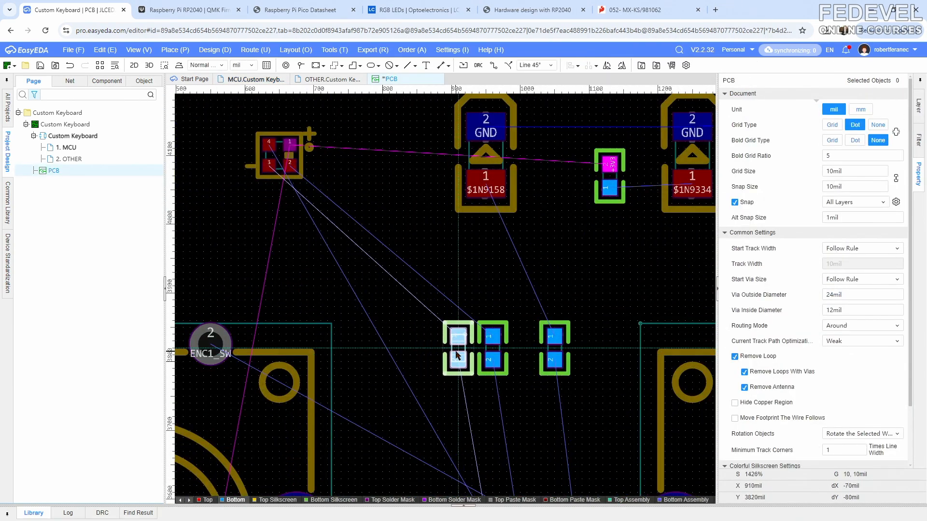
left_click(460, 354)
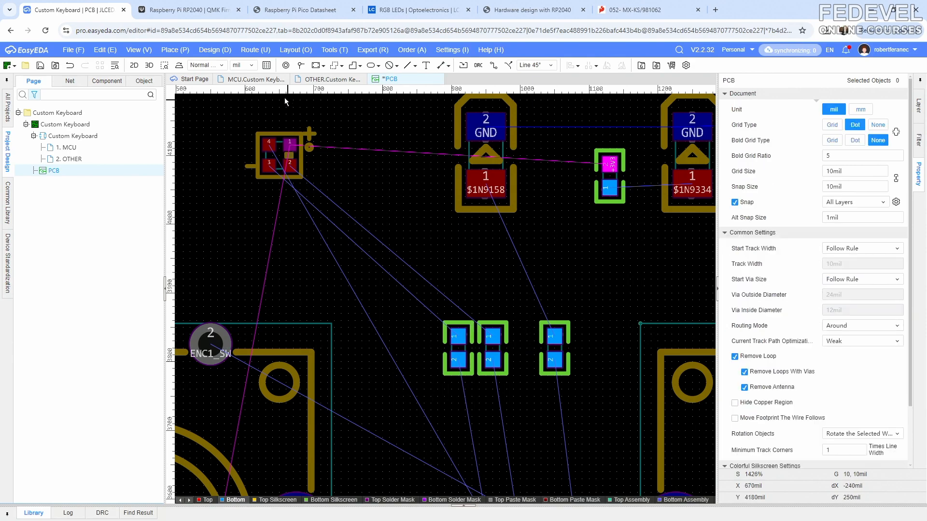
Transfer the RGB LED's 1kΩ resistor R107 from the schematic and place it vertically just left of R106 at 860, 3820 mil.
left_click(255, 79)
left_click(590, 338)
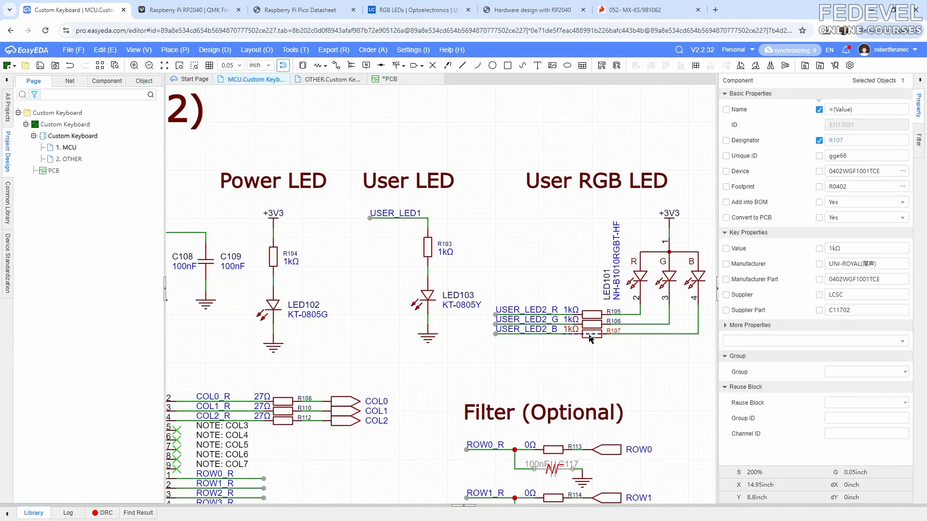
right_click(590, 338)
left_click(626, 85)
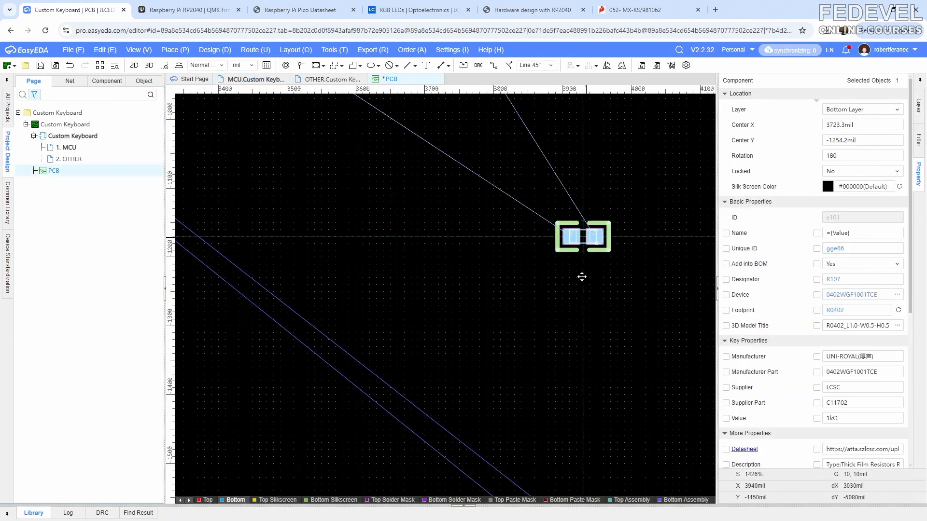
left_click(586, 238)
scroll(586, 238, "down", 12)
right_click_drag(505, 170, 505, 294)
scroll(455, 214, "up", 2)
scroll(455, 215, "up", 6)
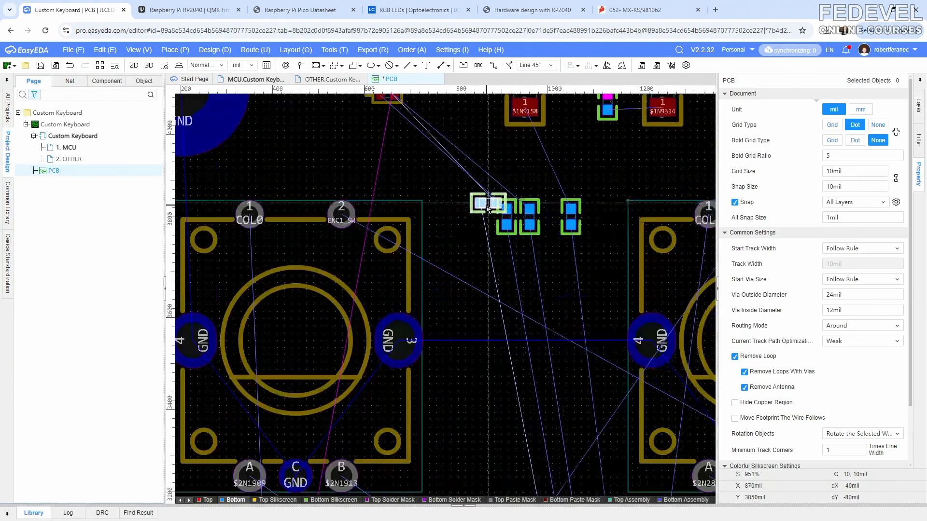
scroll(486, 208, "up", 3)
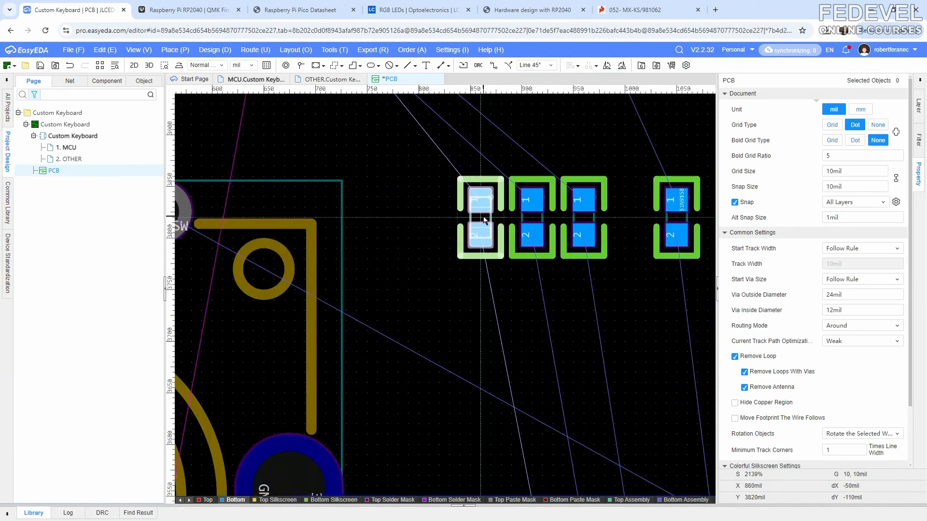
scroll(484, 220, "down", 4)
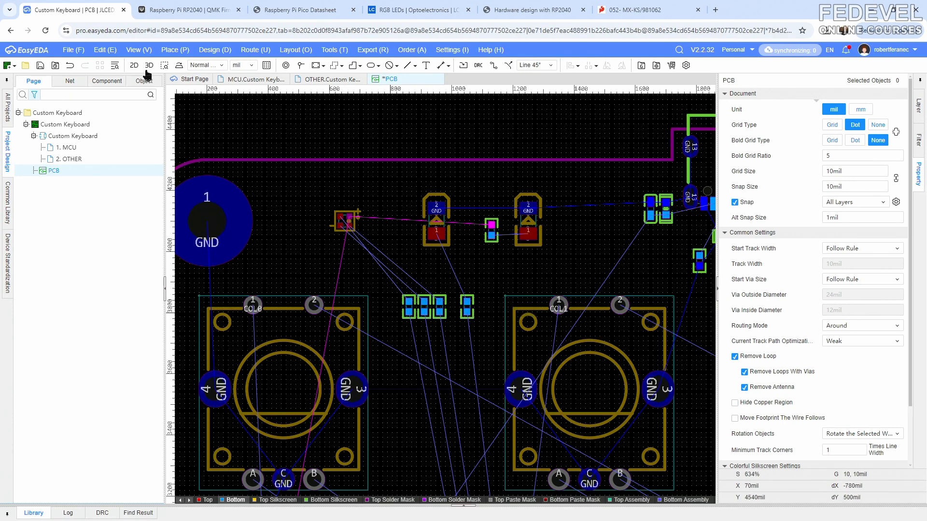
Fit the board outline in the view and save the PCB.
left_click(133, 50)
left_click(166, 171)
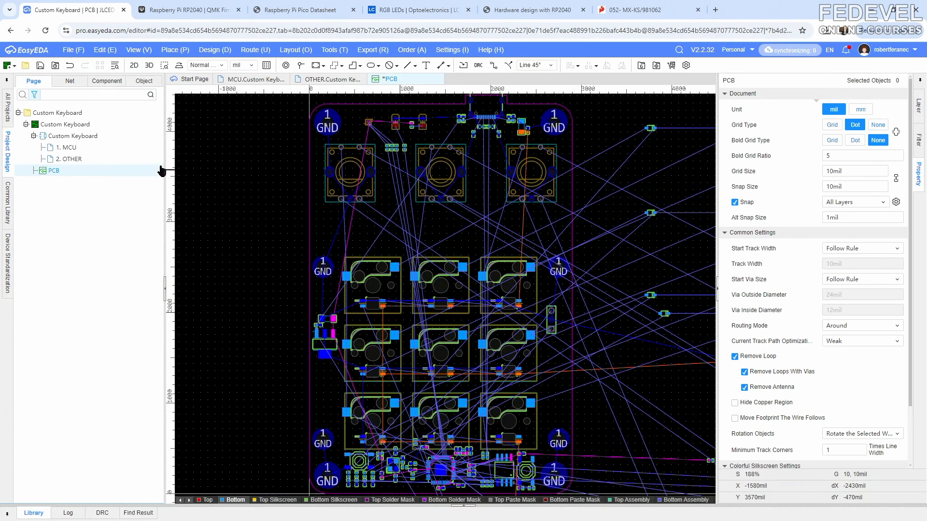
left_click(40, 67)
Transfer the level translator U103 from the schematic, rotate it to 270° and place it left of the first key LED's LED0_DIN pad.
left_click(251, 80)
scroll(522, 182, "down", 2)
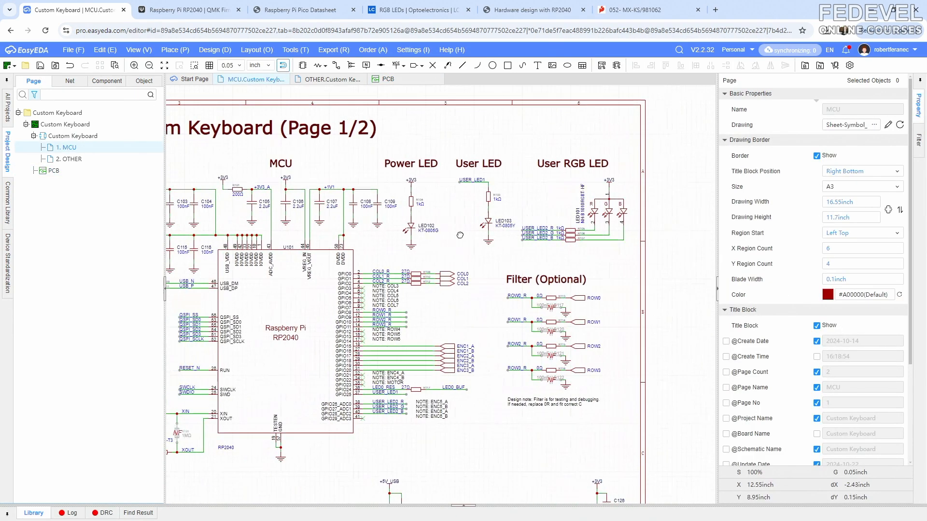
right_click_drag(522, 182, 545, 156)
right_click_drag(552, 354, 509, 198)
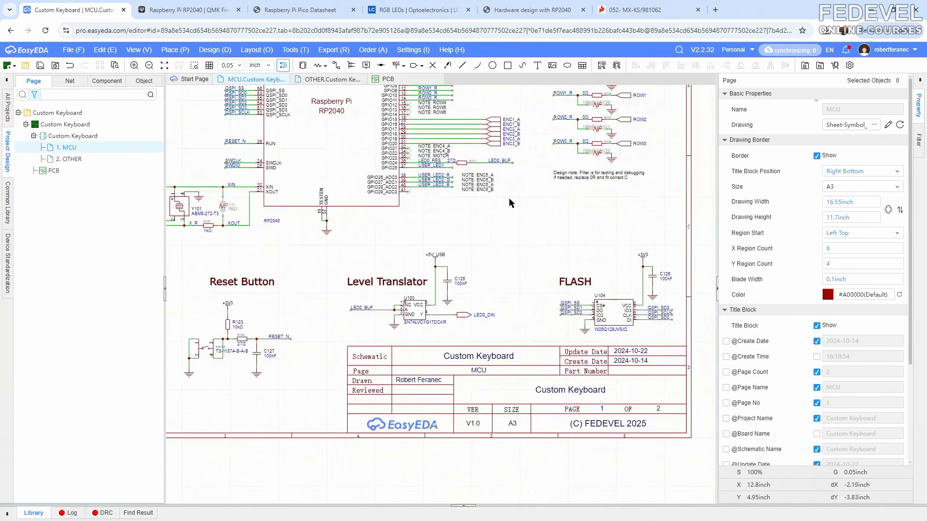
scroll(437, 306, "up", 2)
left_click(395, 306)
right_click(395, 306)
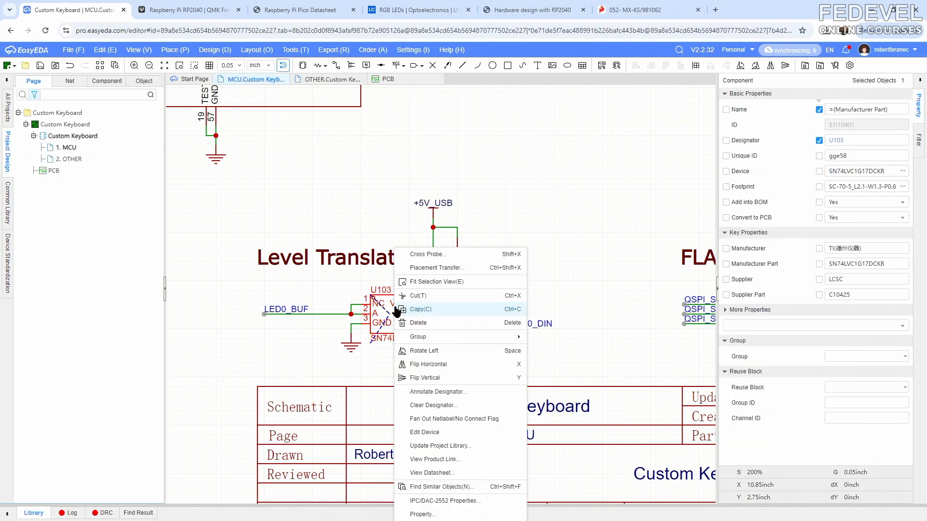
left_click(451, 269)
scroll(453, 273, "down", 6)
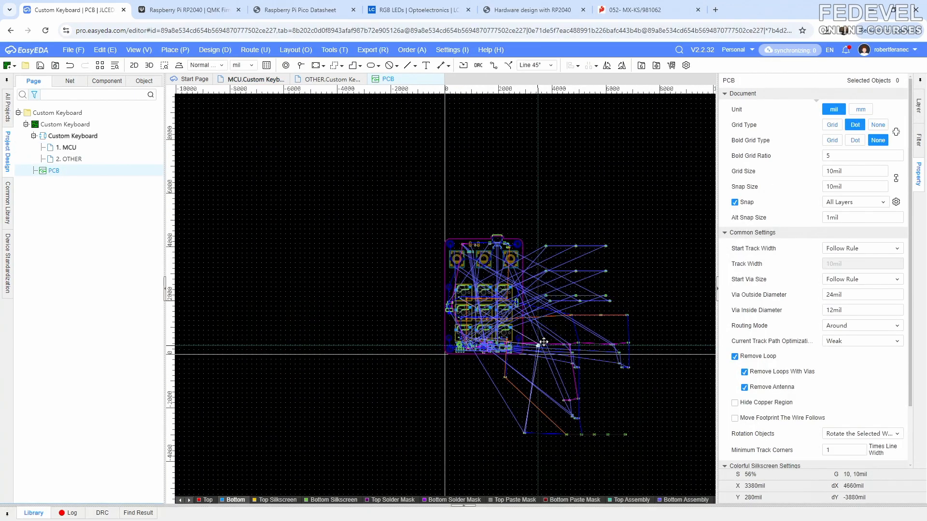
scroll(467, 287, "up", 12)
scroll(468, 286, "up", 4)
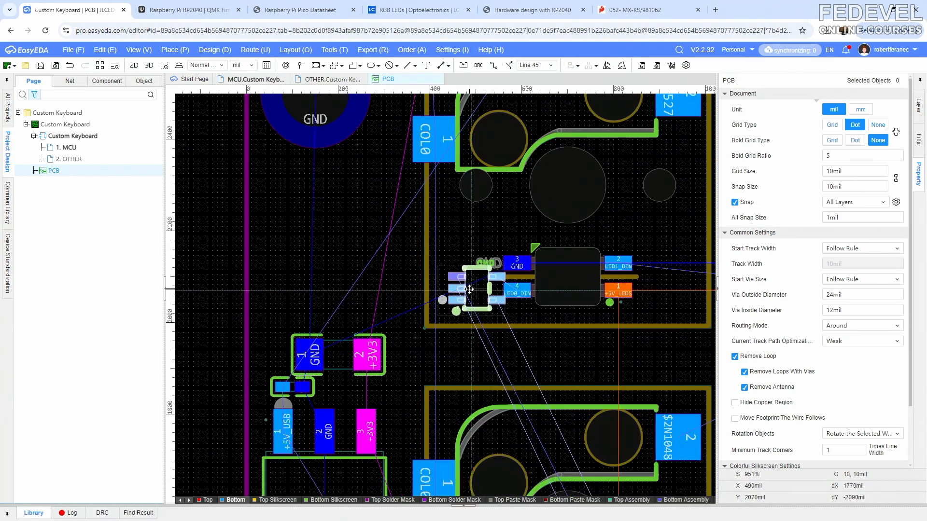
key("space")
left_click_drag(414, 294, 366, 315)
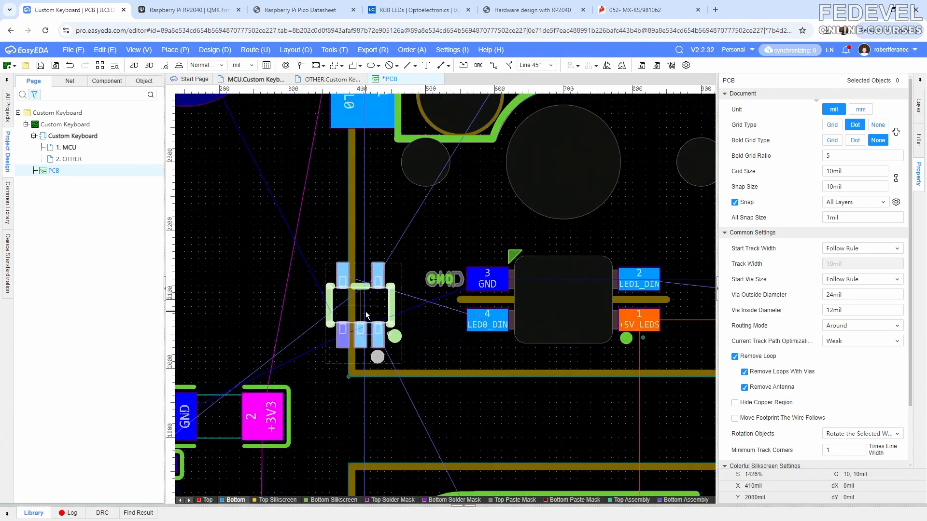
left_click(255, 260)
Set U103's center position to X 410 mil and Y 2080 mil.
left_click(373, 307)
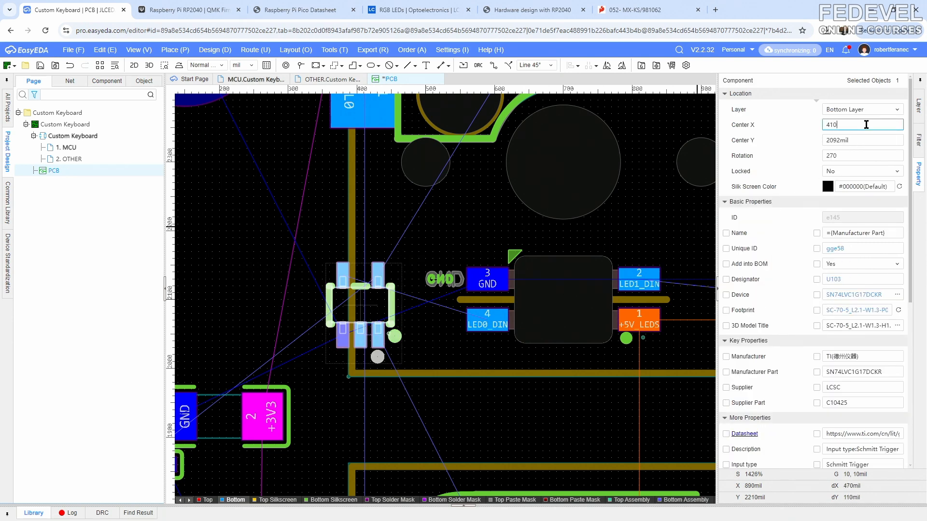
left_click(866, 125)
type("410")
key("Return")
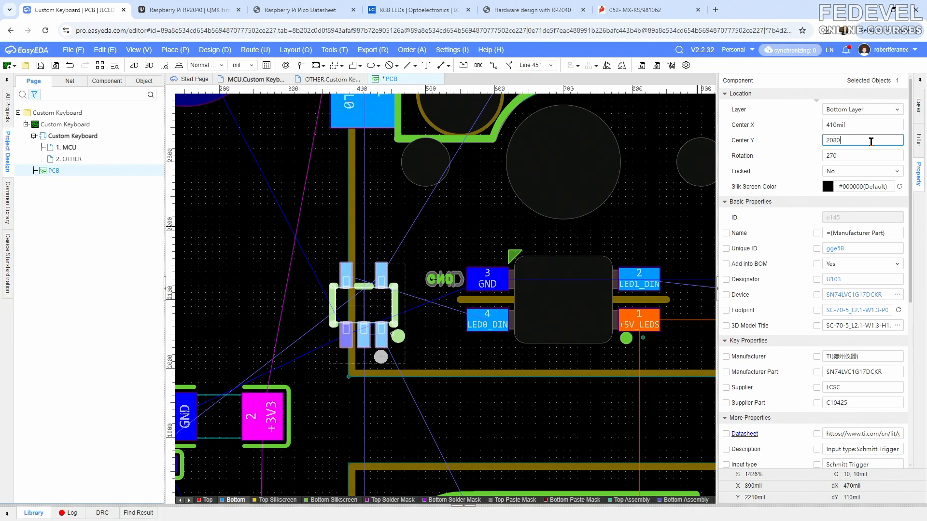
key("Return")
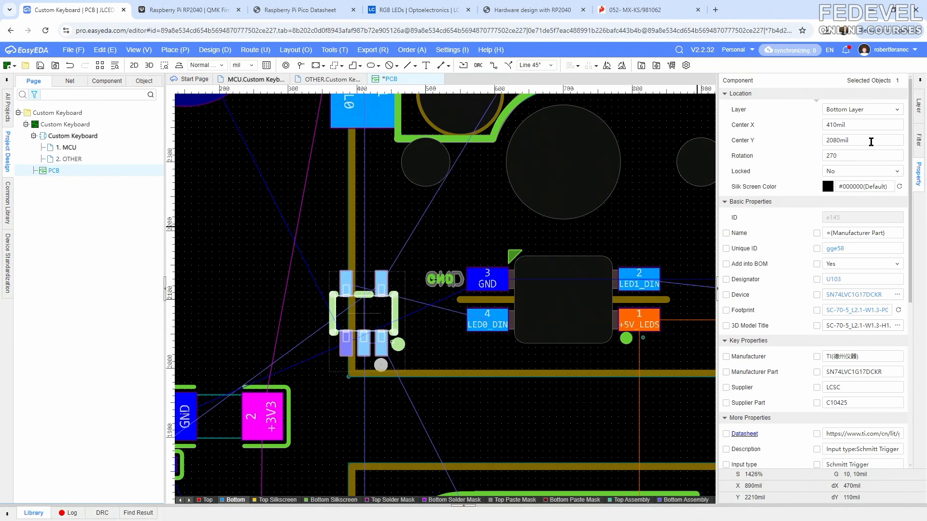
left_click(318, 233)
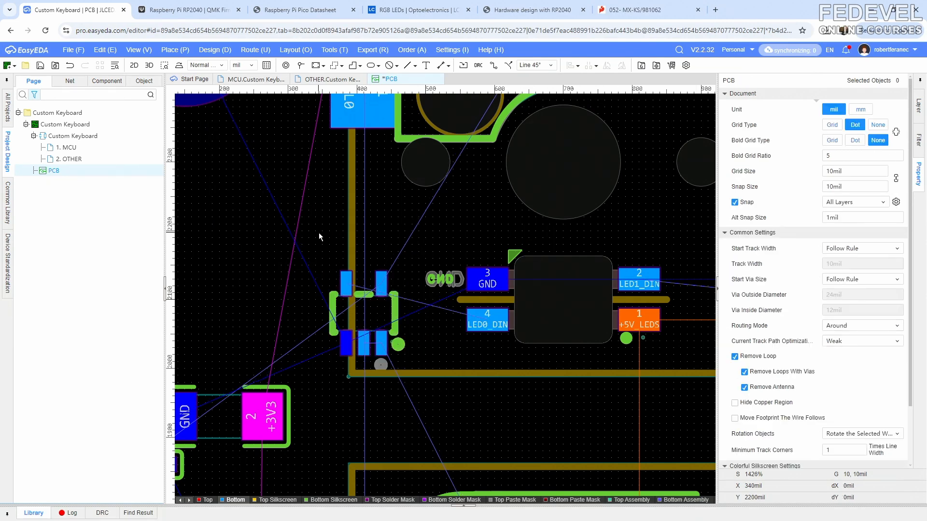
Transfer the level translator's 100nF capacitor C125 from the schematic and place it vertically above U103 at 440, 2210 mil.
left_click(254, 80)
left_click(506, 239)
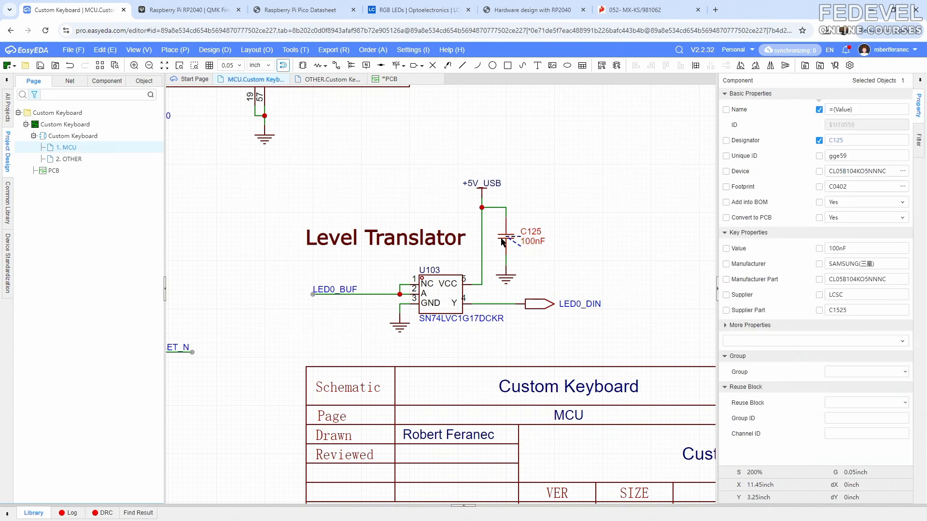
right_click(512, 239)
left_click(516, 261)
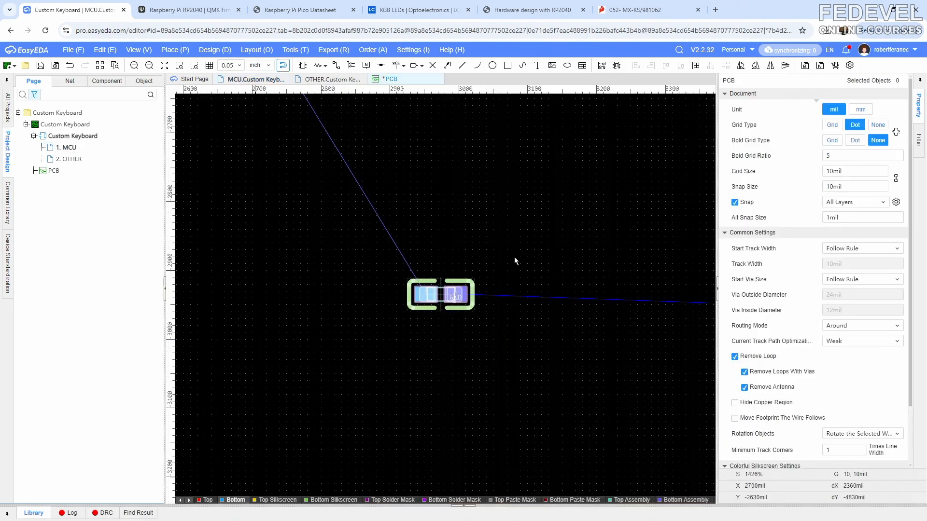
scroll(374, 204, "down", 5)
scroll(374, 203, "up", 5)
scroll(375, 204, "up", 7)
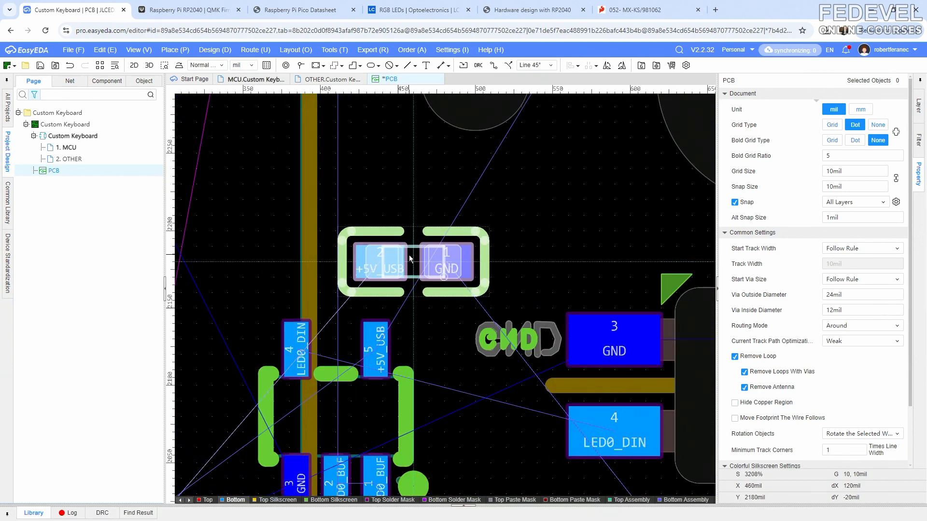
key("space")
left_click(385, 215)
scroll(472, 244, "down", 5)
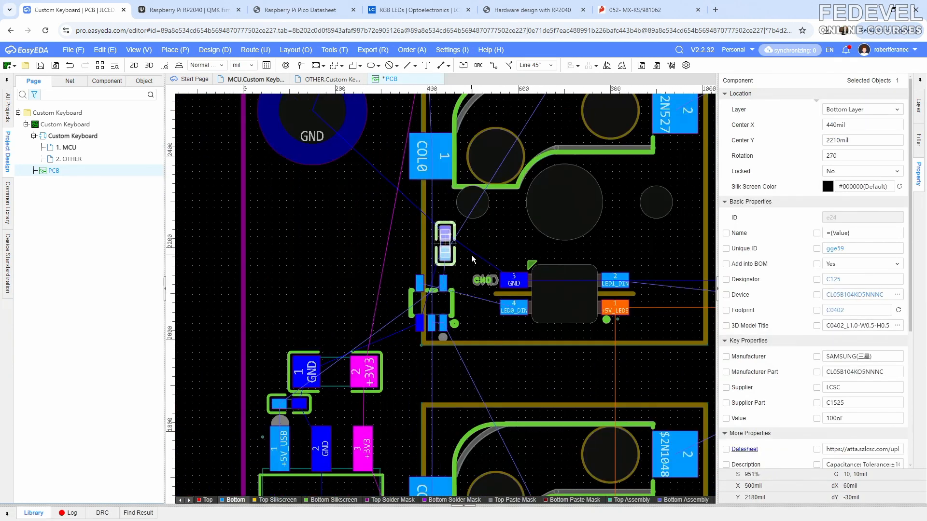
left_click(340, 227)
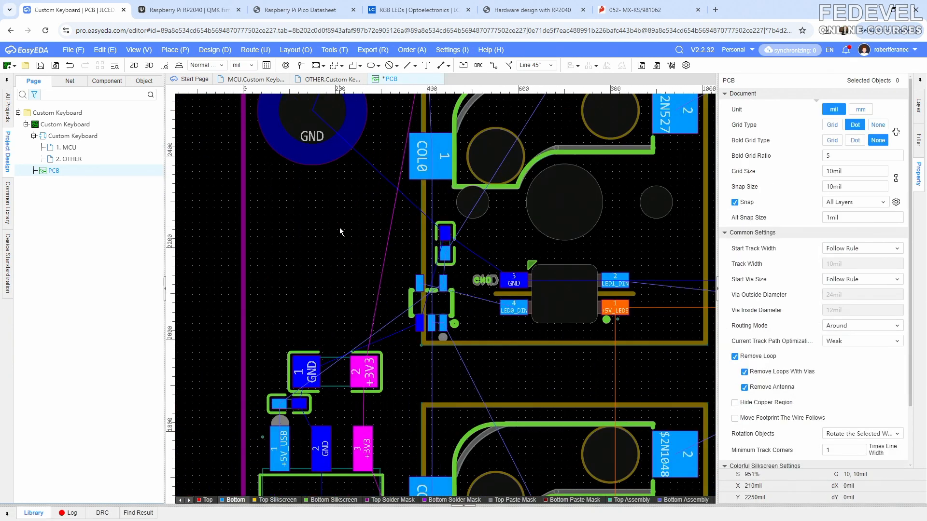
Fit the board outline in the view and save the PCB.
left_click(139, 50)
left_click(164, 171)
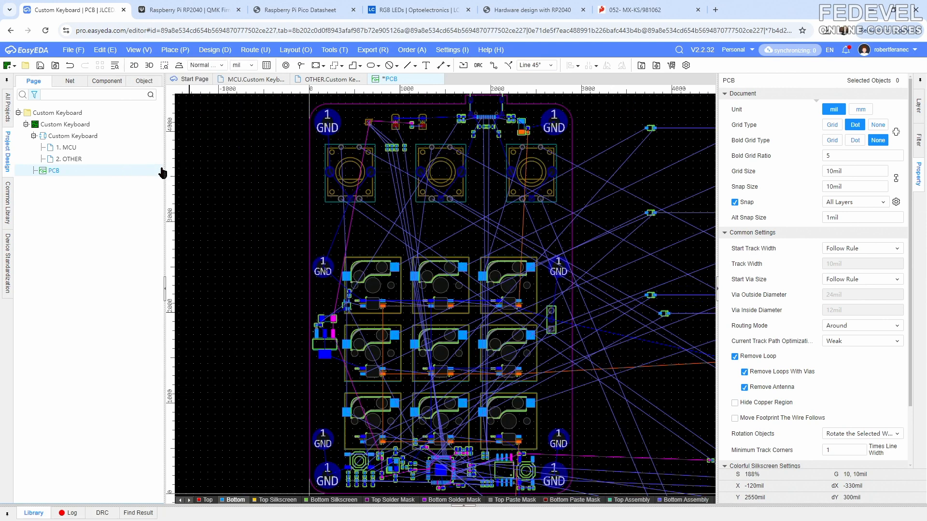
left_click(41, 67)
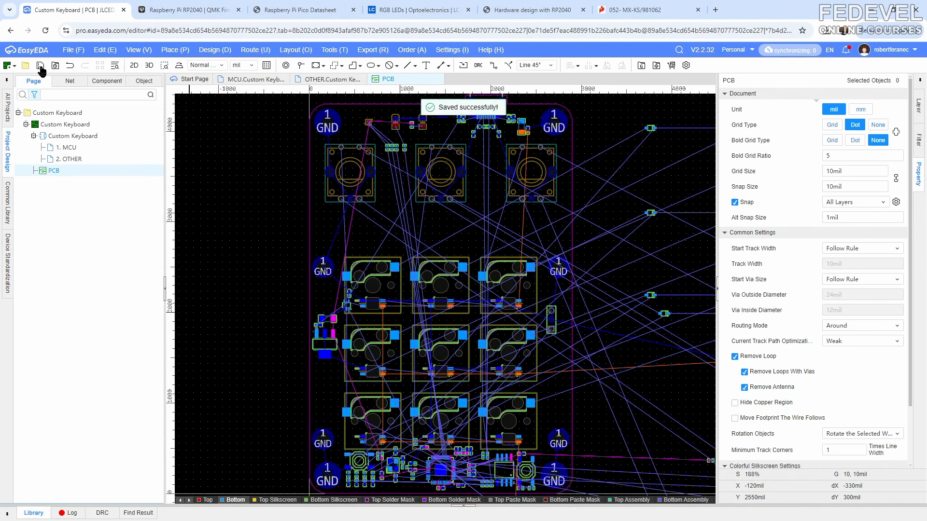
Transfer diode D201 from the OTHER schematic page and place it at 270° between the top row's first two keys at 1050, 2500 mil.
left_click(257, 79)
scroll(373, 205, "down", 4)
scroll(417, 332, "up", 2)
scroll(417, 332, "down", 2)
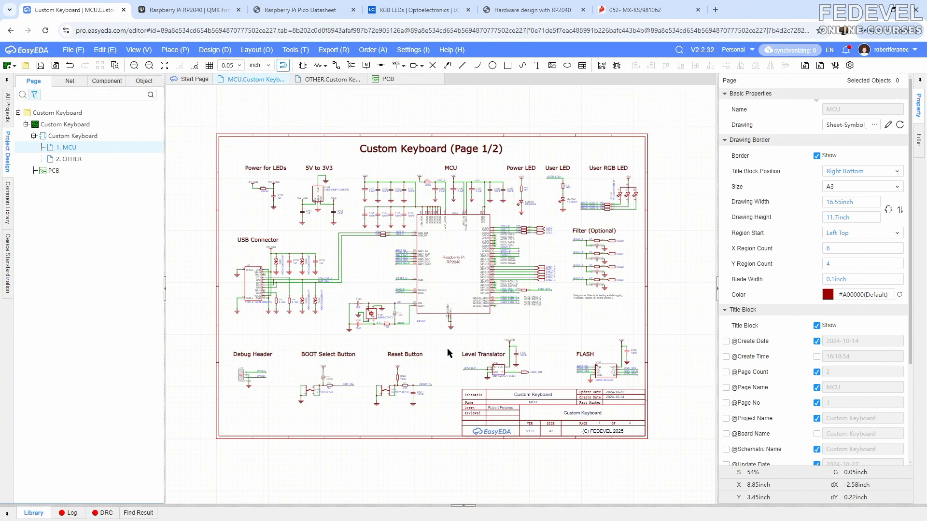
left_click(332, 81)
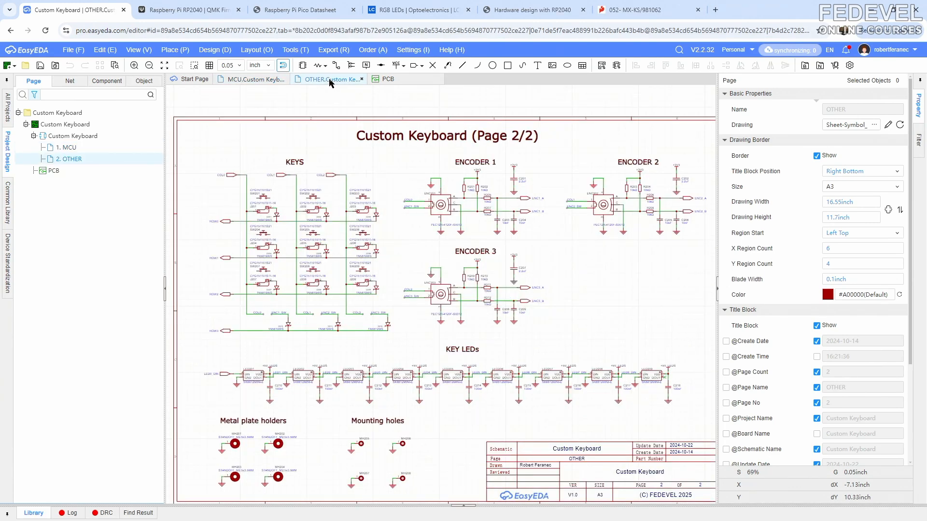
scroll(286, 245, "up", 6)
right_click_drag(281, 225, 315, 276)
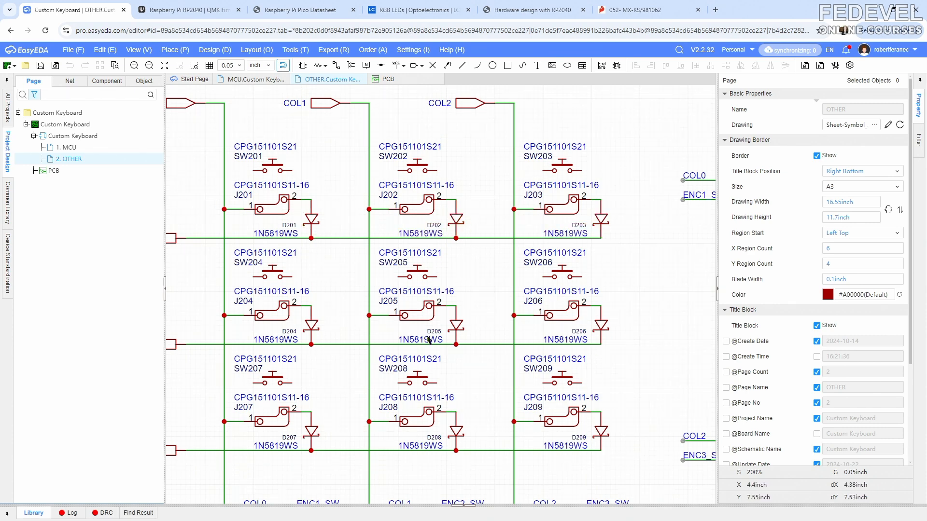
left_click(312, 220)
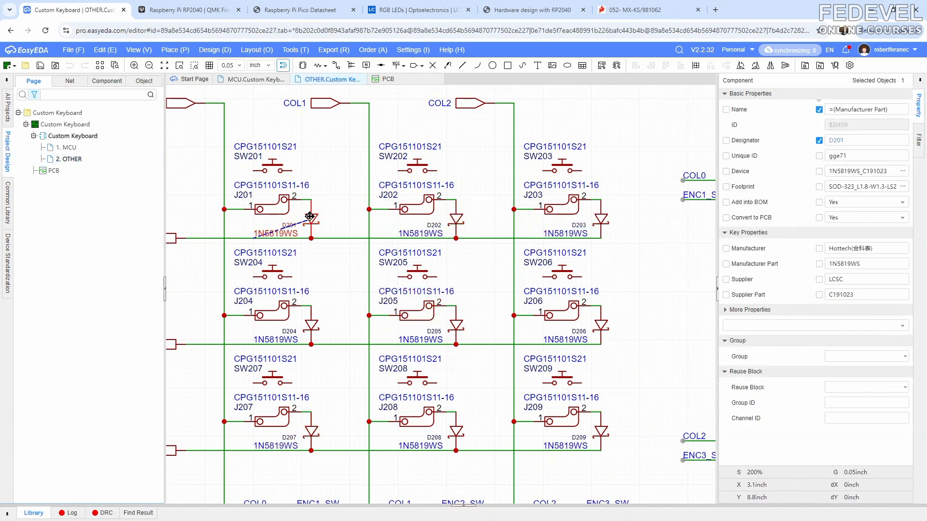
right_click(310, 217)
left_click(327, 237)
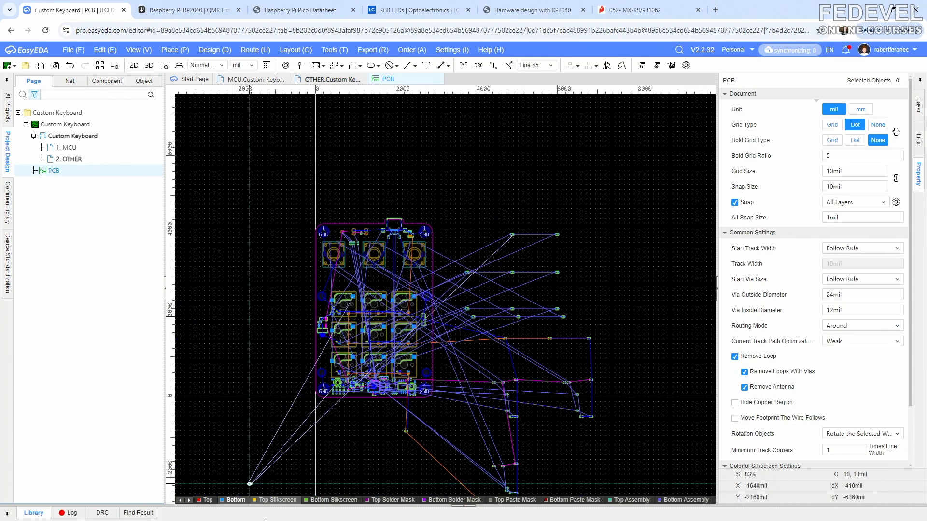
scroll(369, 246, "up", 10)
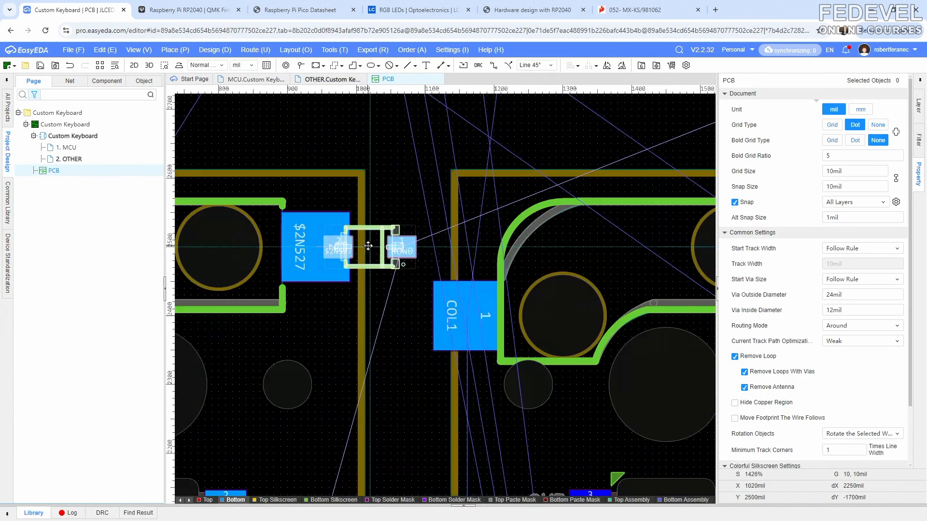
key("space")
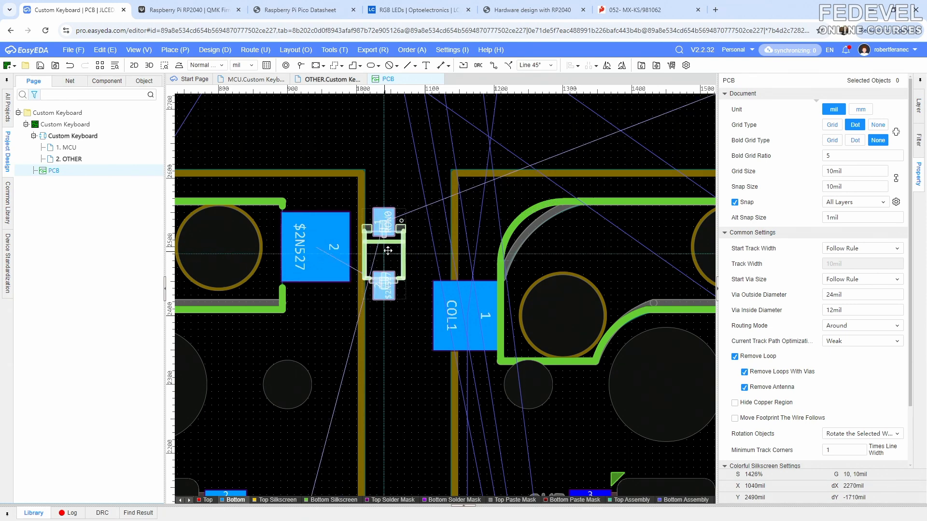
left_click(390, 247)
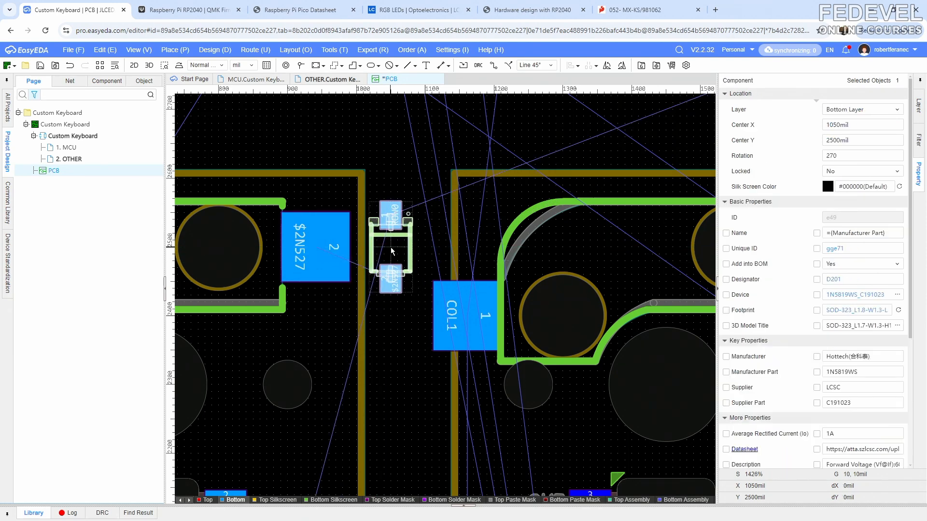
left_click(349, 147)
Transfer diode D202 from the schematic and place it vertically between the top row's second and third keys at 1800, 2500 mil.
left_click(328, 79)
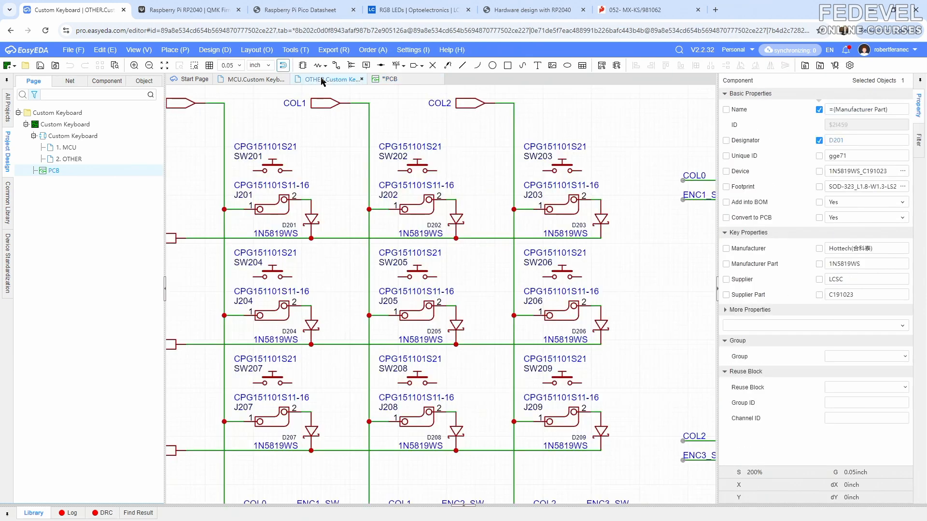
left_click(453, 219)
right_click(453, 219)
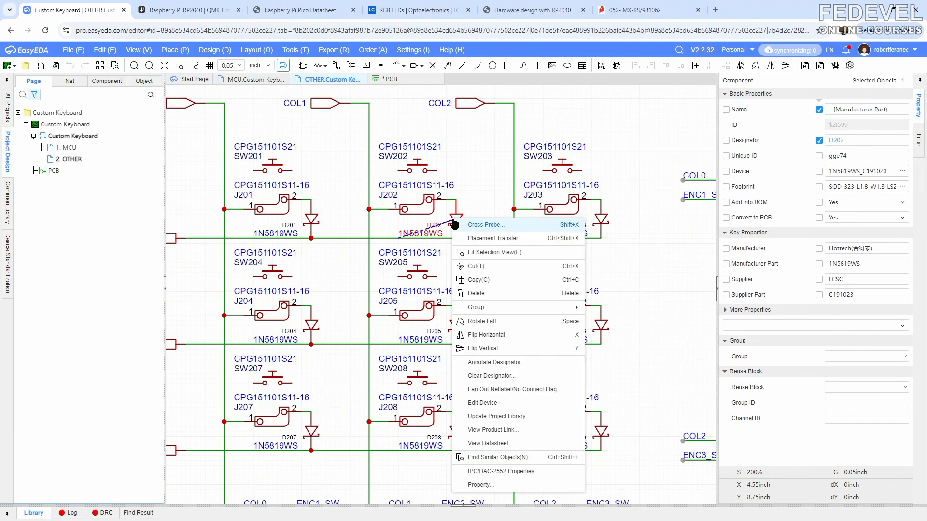
left_click(463, 238)
scroll(455, 256, "down", 10)
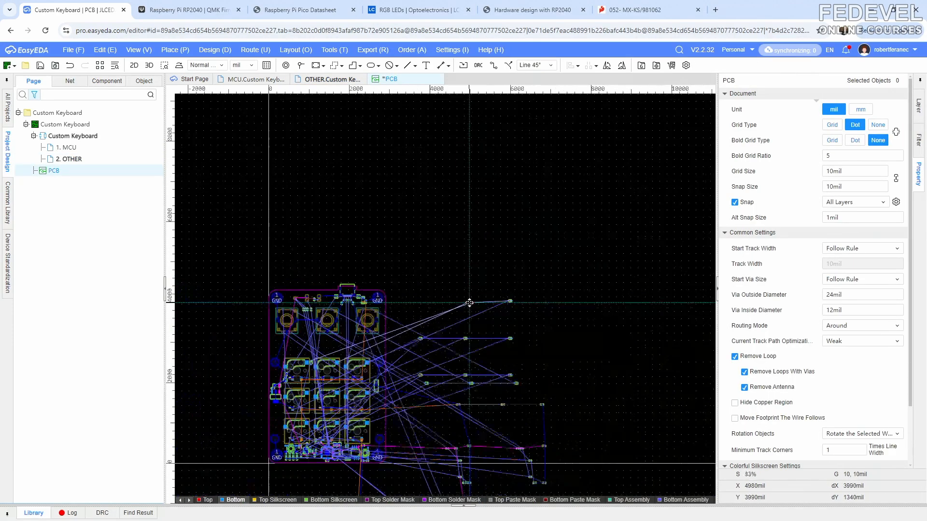
scroll(339, 369, "up", 6)
scroll(340, 367, "up", 8)
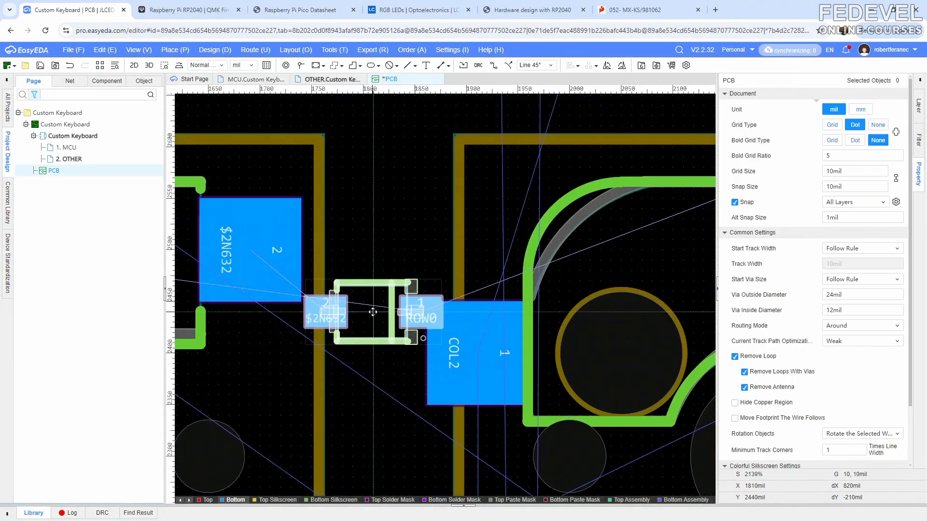
key("space")
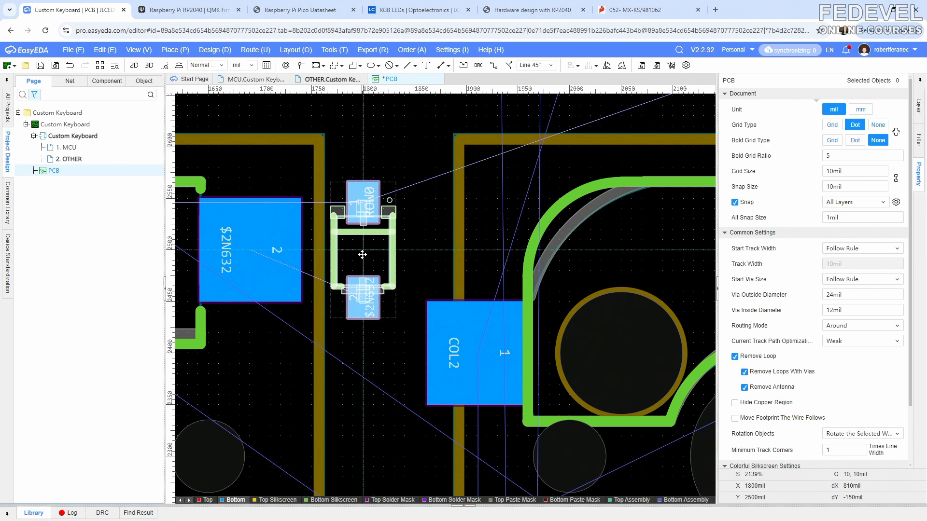
left_click(362, 254)
scroll(420, 220, "down", 5)
Transfer diode D203 from the schematic, rotate it by 180° and place it horizontally above the top row's third key at about 2420, 2660 mil.
left_click(329, 80)
left_click(601, 222)
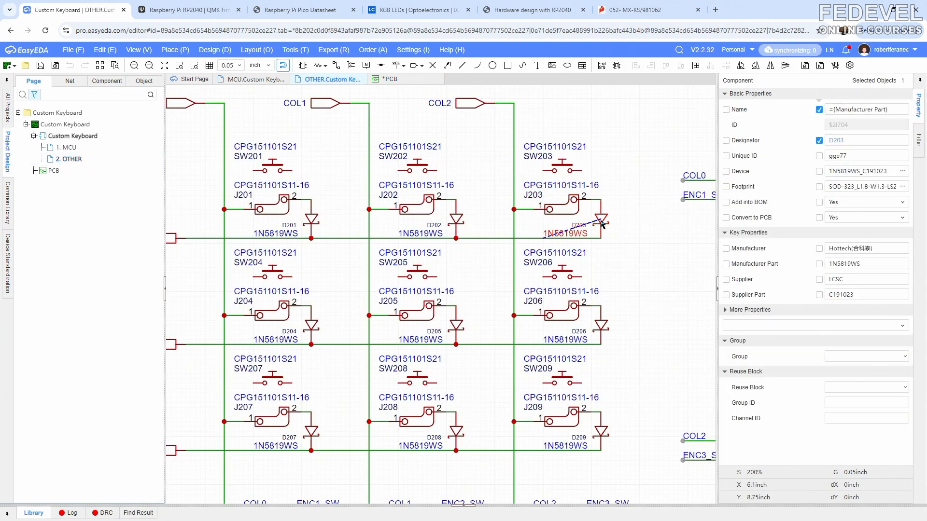
right_click(602, 223)
left_click(616, 239)
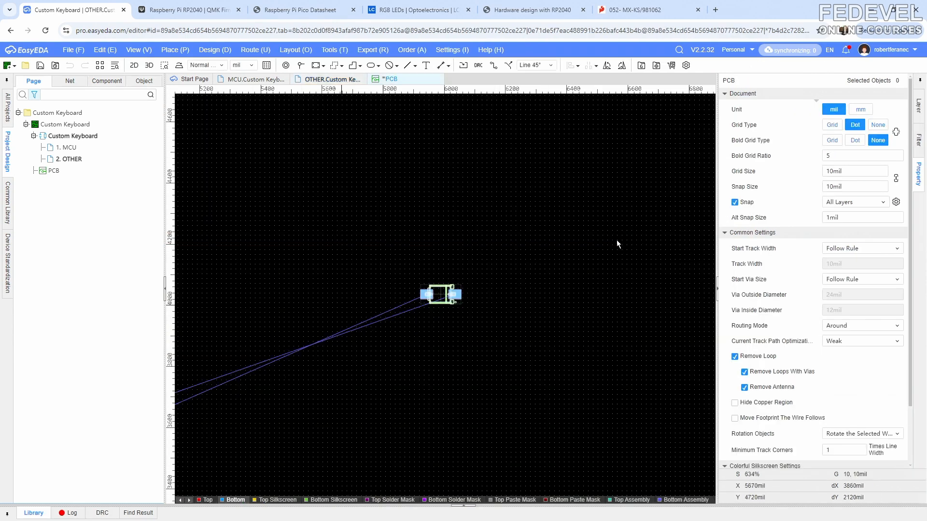
scroll(403, 340, "up", 12)
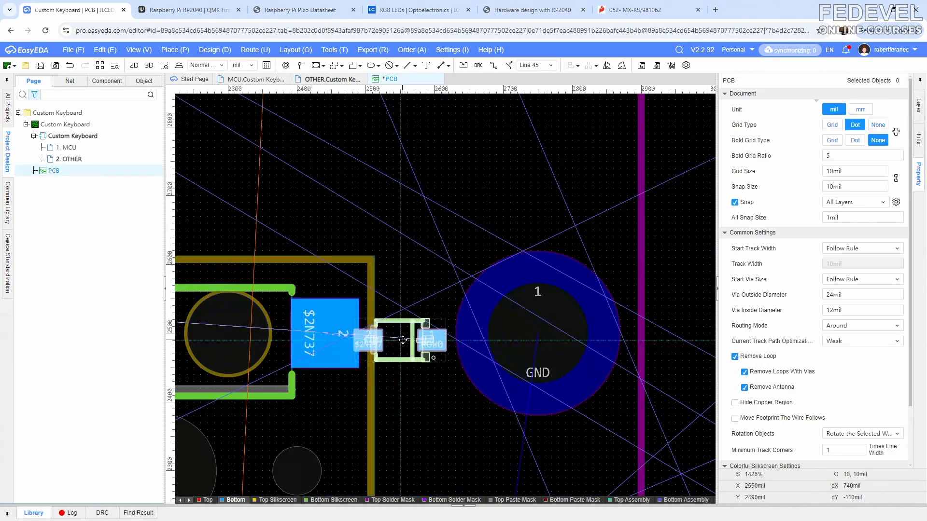
key("space")
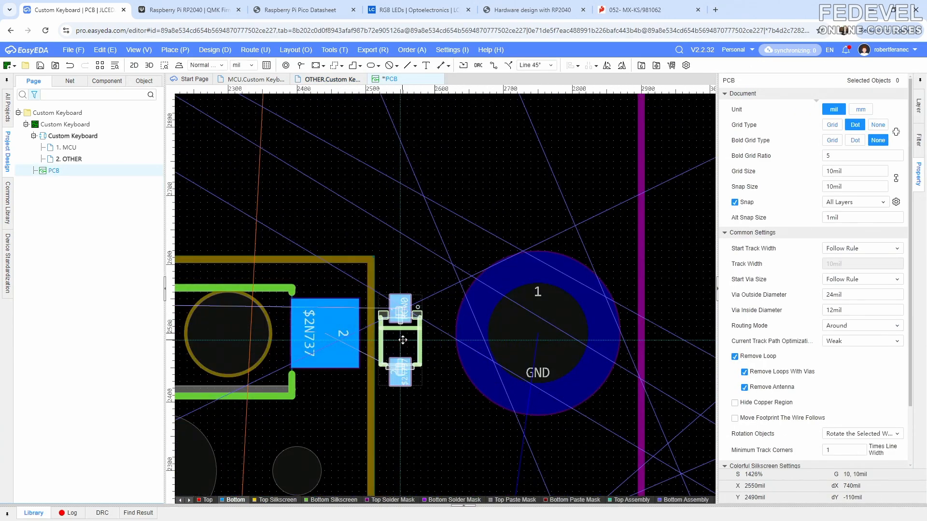
key("space")
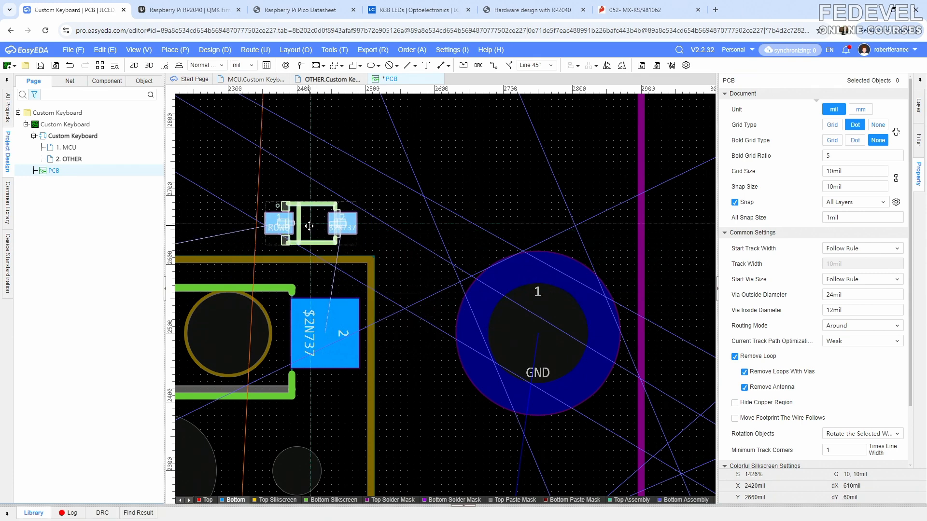
left_click(309, 226)
left_click(381, 250)
scroll(411, 263, "down", 3)
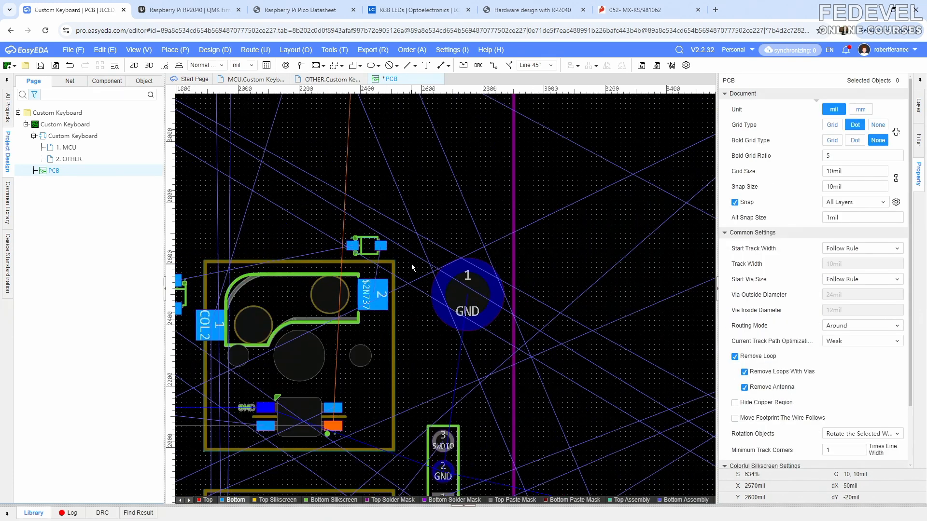
Transfer diode D204 from the schematic and place it at 270° between the second row's first two keys at 1050, 1750 mil.
left_click(328, 79)
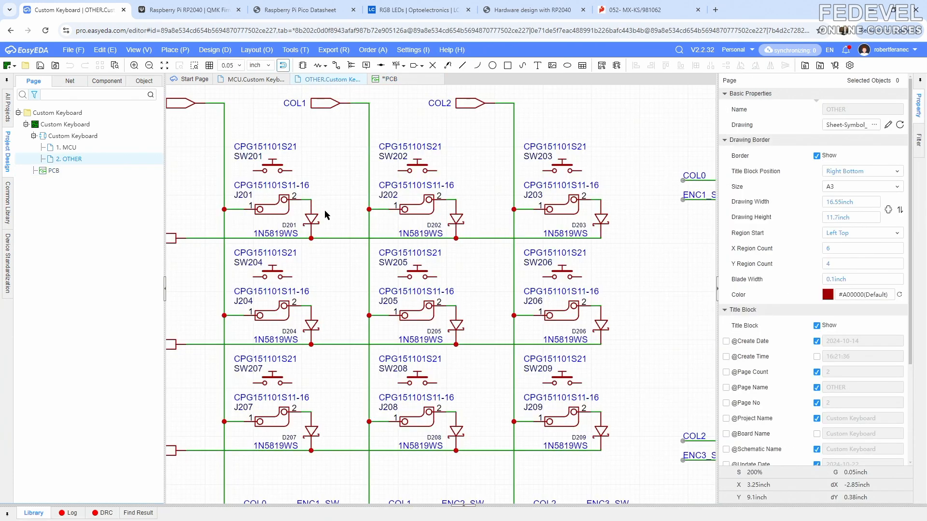
left_click(310, 332)
right_click(310, 331)
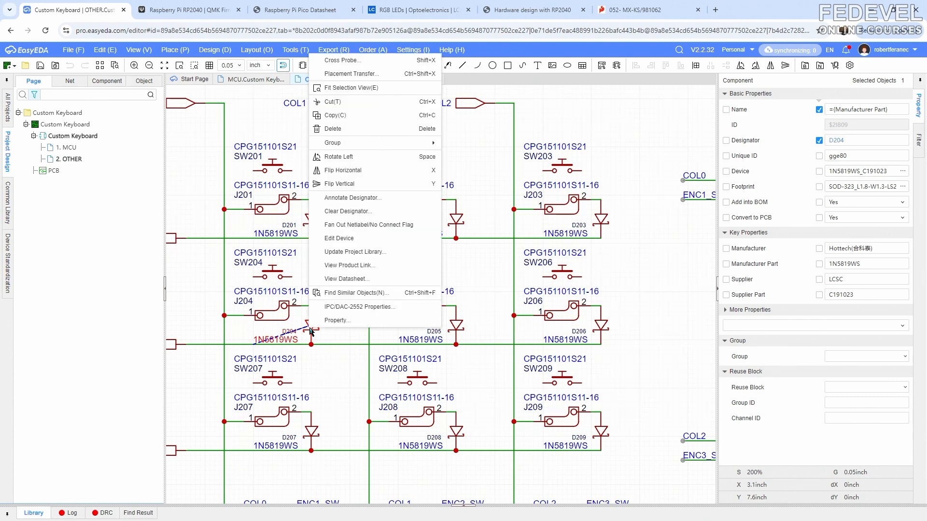
left_click(362, 78)
scroll(404, 117, "down", 3)
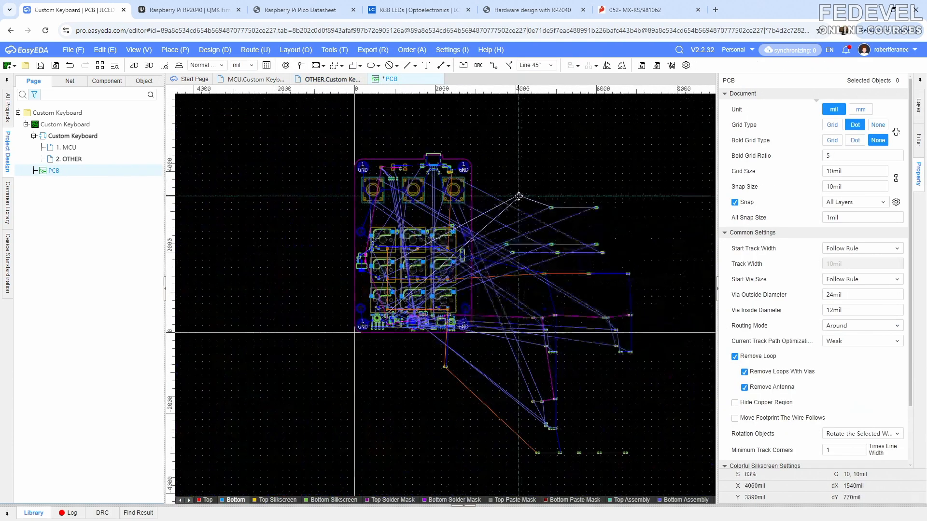
scroll(409, 270, "up", 5)
key("space")
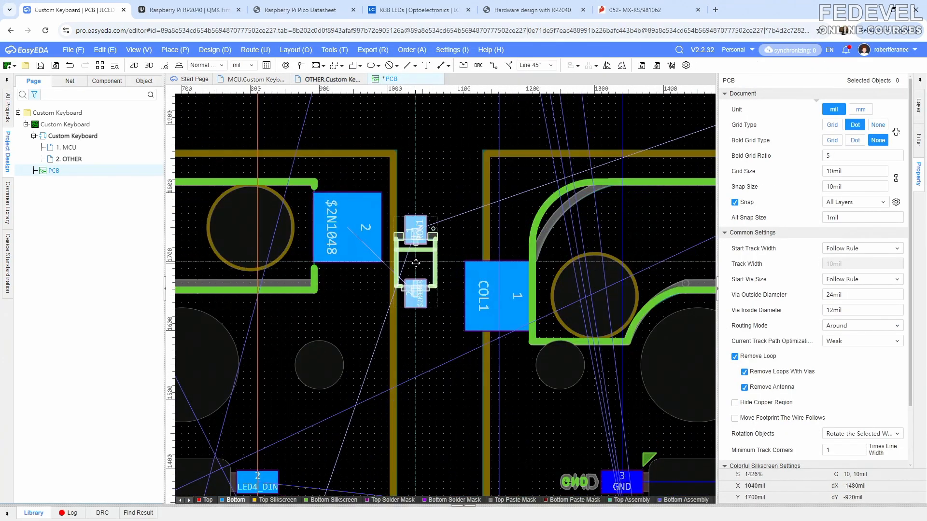
scroll(423, 233, "up", 5)
left_click(433, 218)
scroll(502, 211, "down", 5)
key("Escape")
left_click(473, 233)
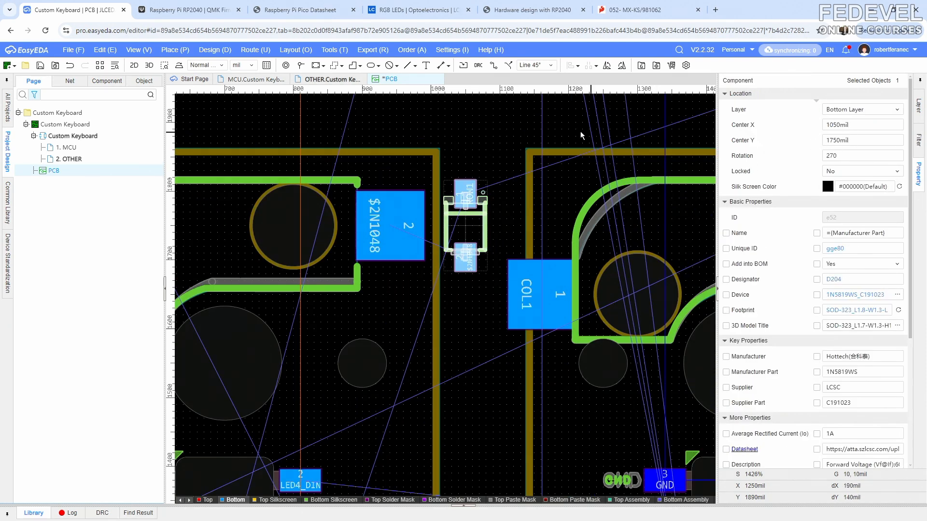
left_click(486, 139)
Transfer diode D205 from the schematic and place it beside the second row's middle key.
left_click(332, 80)
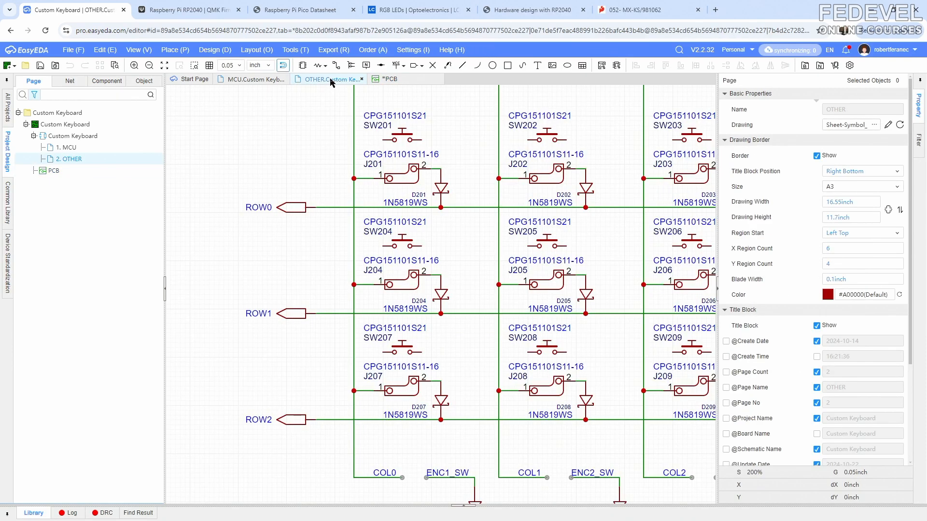
left_click(585, 293)
right_click(586, 294)
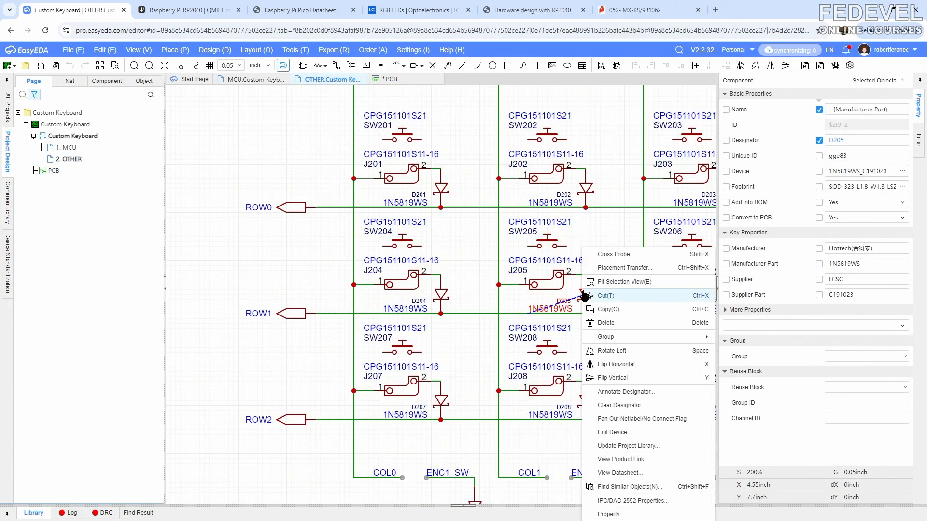
key("Escape")
key("shift+x")
scroll(607, 269, "down", 8)
left_click_drag(604, 269, 442, 242)
scroll(339, 363, "up", 10)
left_click(451, 178)
Transfer diode D206 from the schematic and place it vertically beside the second row's third key at about 2550, 1750 mil.
left_click(335, 80)
scroll(478, 290, "down", 2)
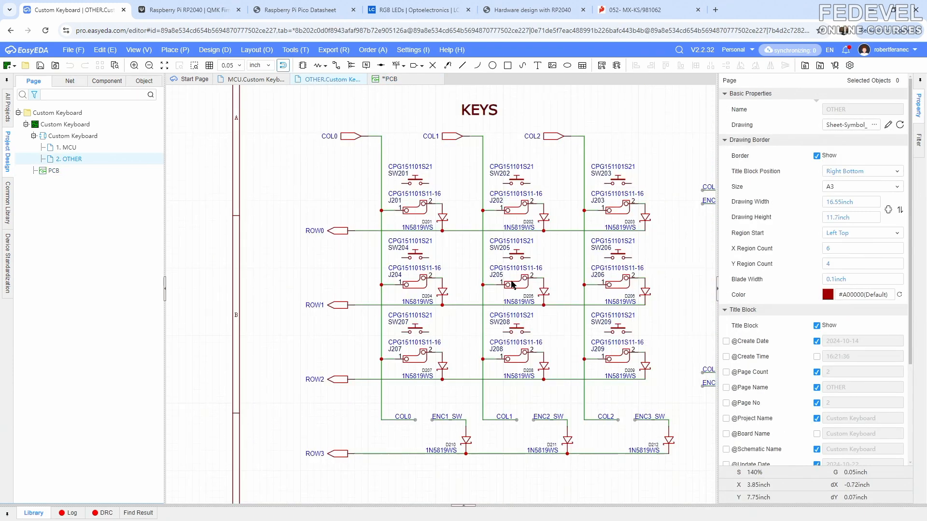
scroll(572, 285, "up", 1)
left_click(609, 295)
right_click(610, 296)
left_click(636, 273)
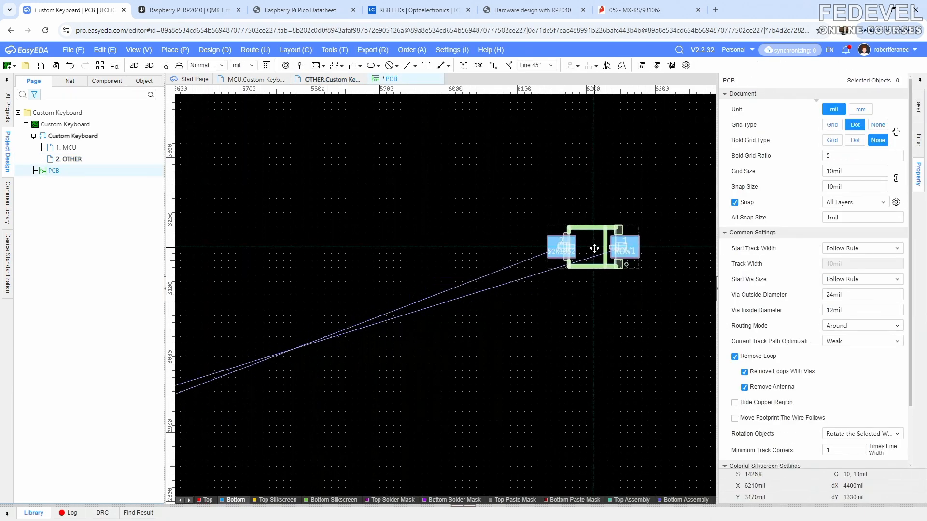
scroll(593, 247, "down", 5)
scroll(377, 340, "up", 5)
key("space")
left_click(322, 296)
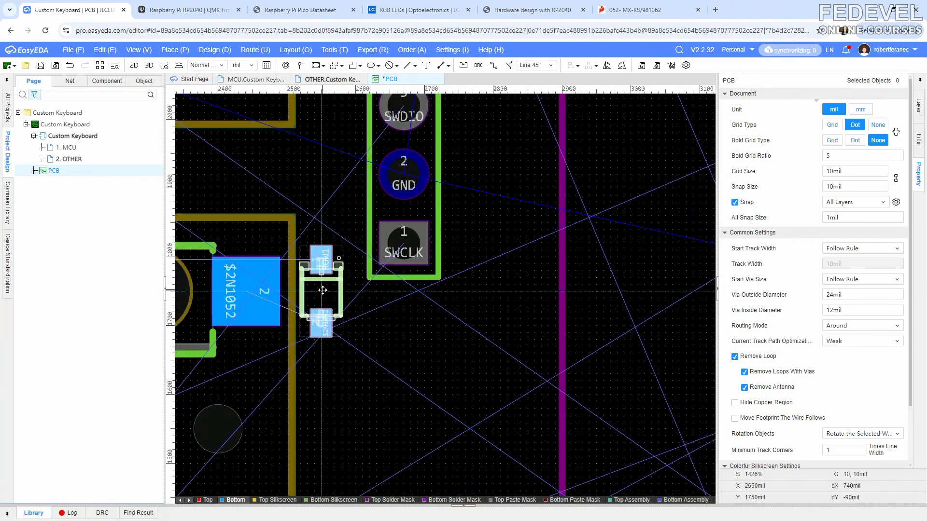
left_click(381, 331)
scroll(465, 347, "down", 6)
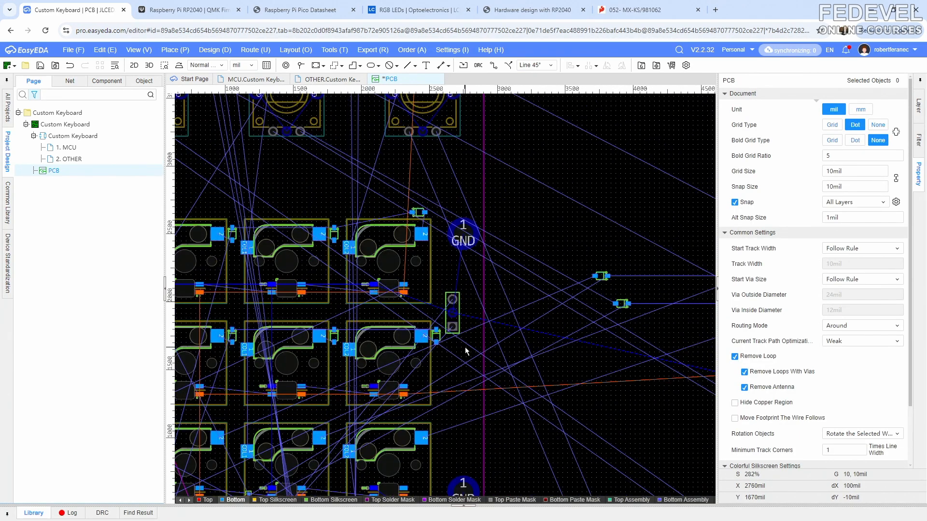
Transfer diode D207 from the schematic and place it vertically between the bottom row's first two keys at 1050, 1000 mil.
left_click(328, 79)
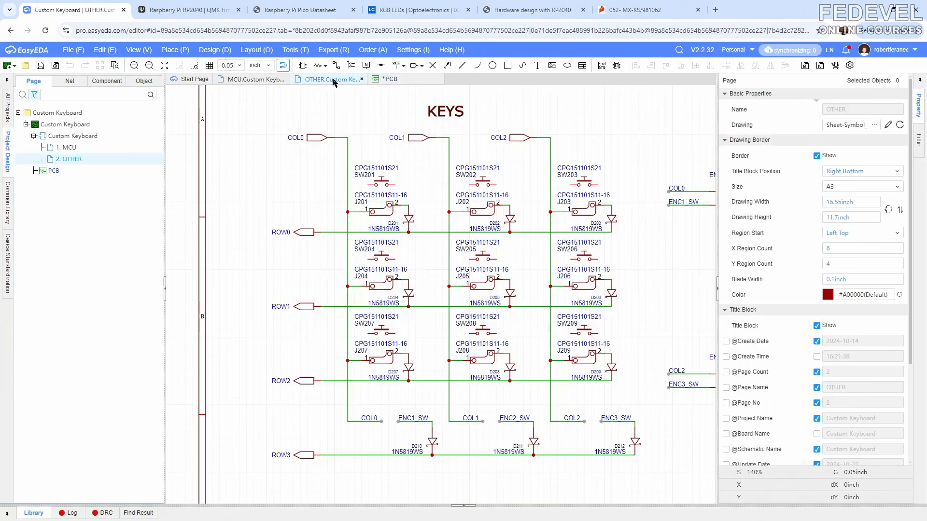
left_click(410, 366)
right_click(410, 366)
left_click(470, 110)
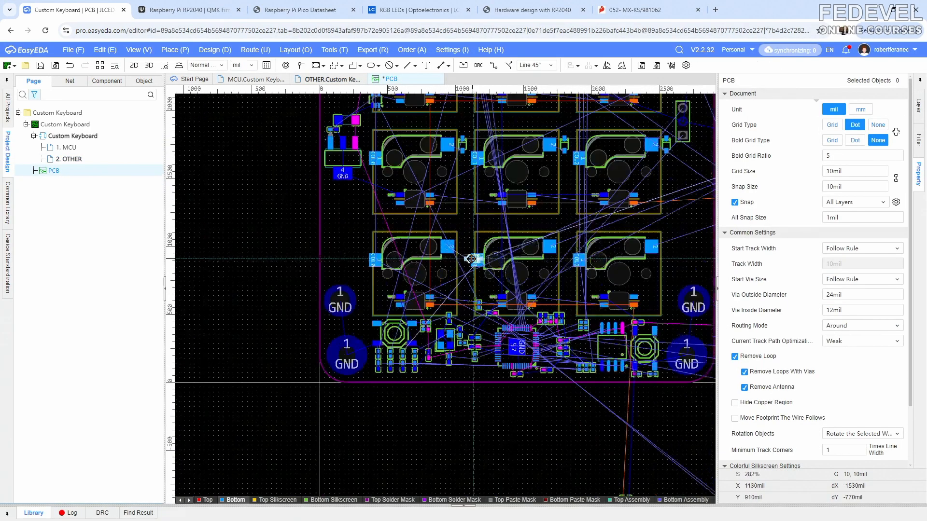
scroll(473, 259, "up", 5)
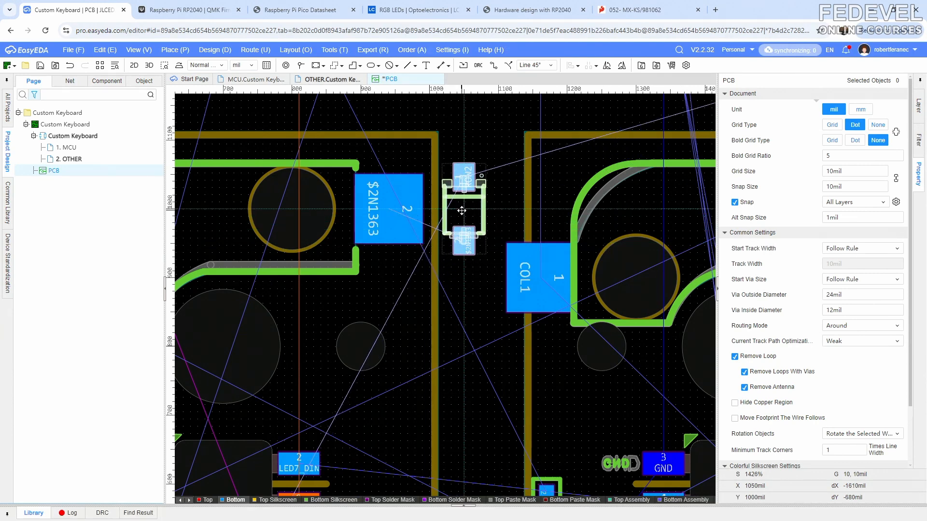
left_click(462, 211)
left_click(500, 196)
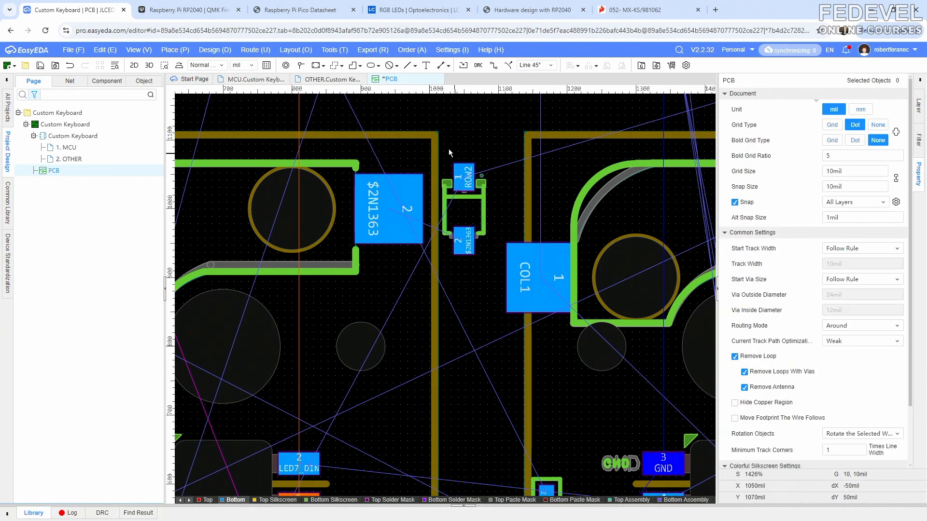
Transfer diode D208 from the schematic and place it vertically between the bottom row's second and third keys at 1800, 1000 mil.
left_click(333, 79)
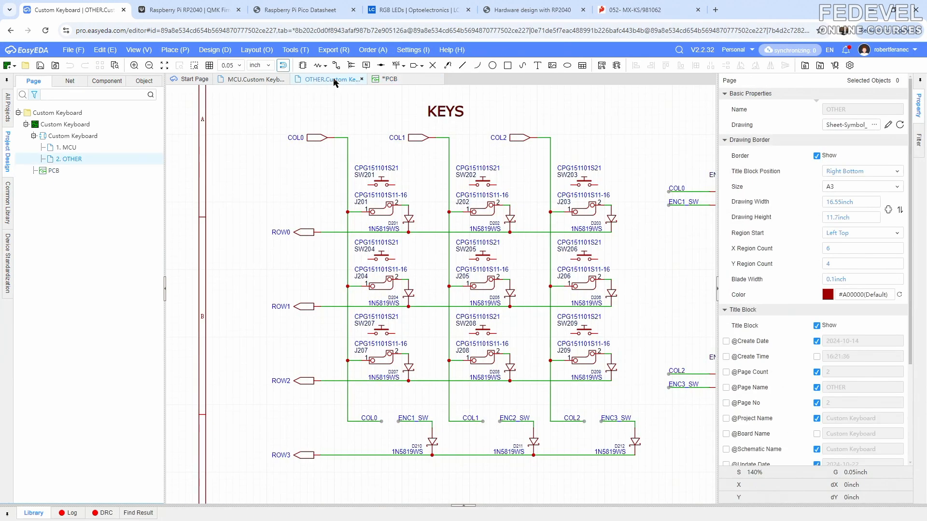
left_click(510, 369)
right_click(511, 369)
left_click(575, 111)
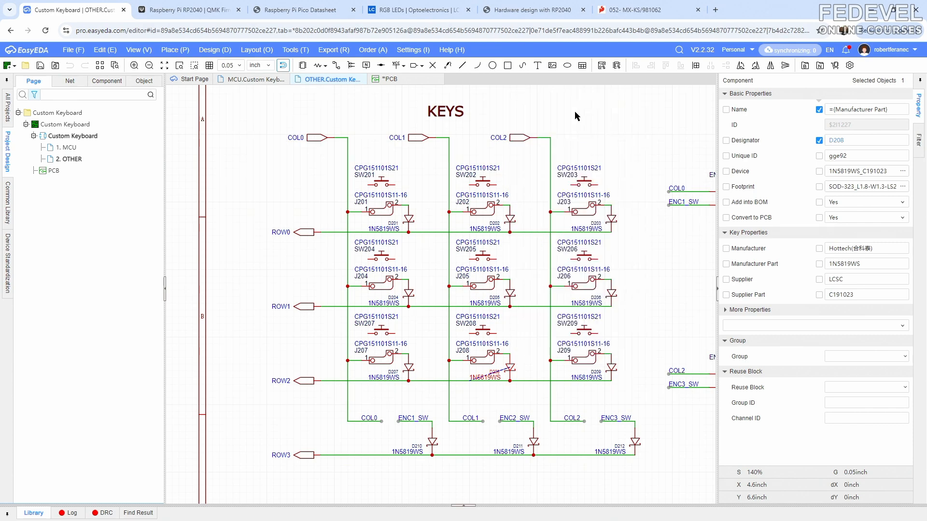
scroll(374, 299, "down", 6)
scroll(375, 299, "up", 8)
key("space")
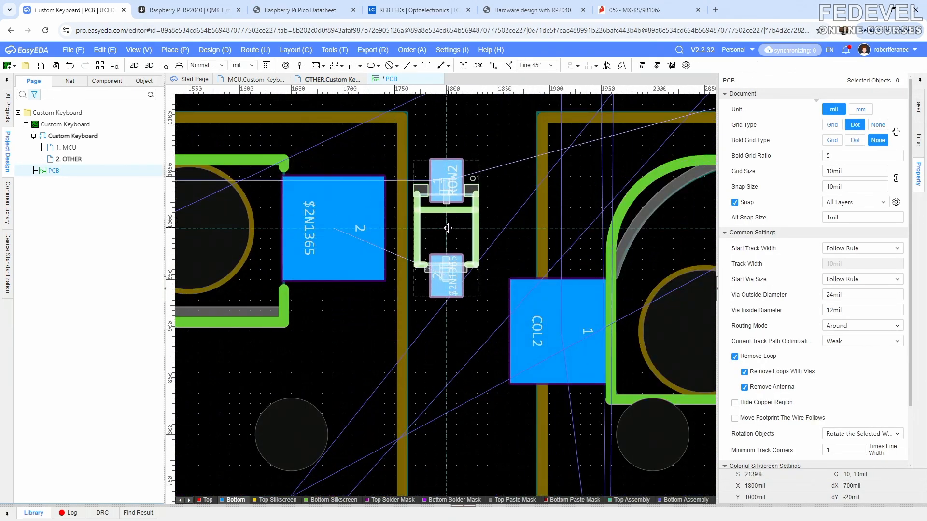
left_click(448, 228)
key("Escape")
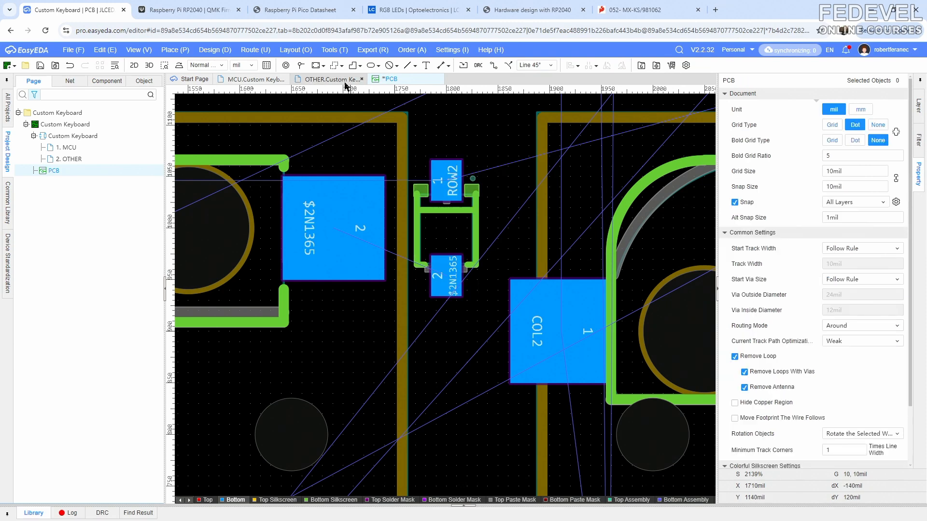
Transfer diode D209 from the schematic and place it vertically on the outer side of the bottom row's third key, beside its pad 2.
left_click(338, 80)
left_click(608, 367)
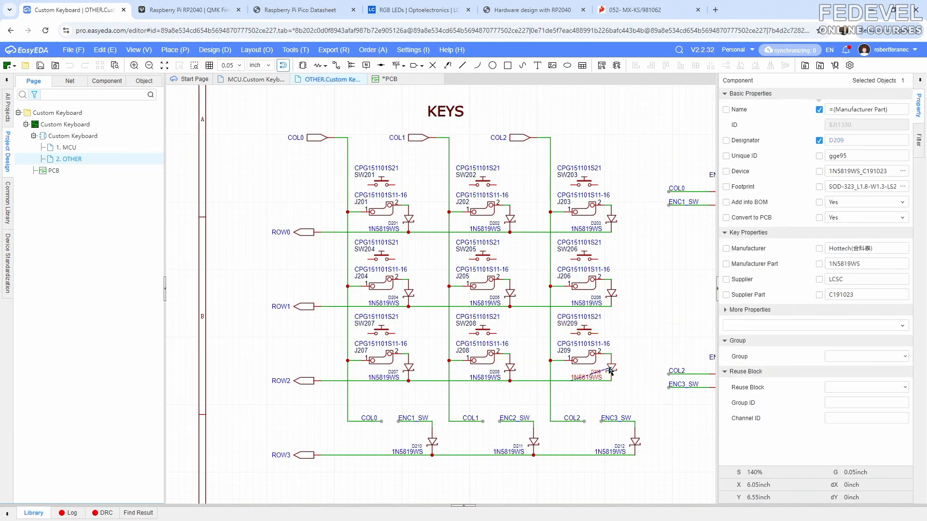
right_click(609, 368)
left_click(667, 114)
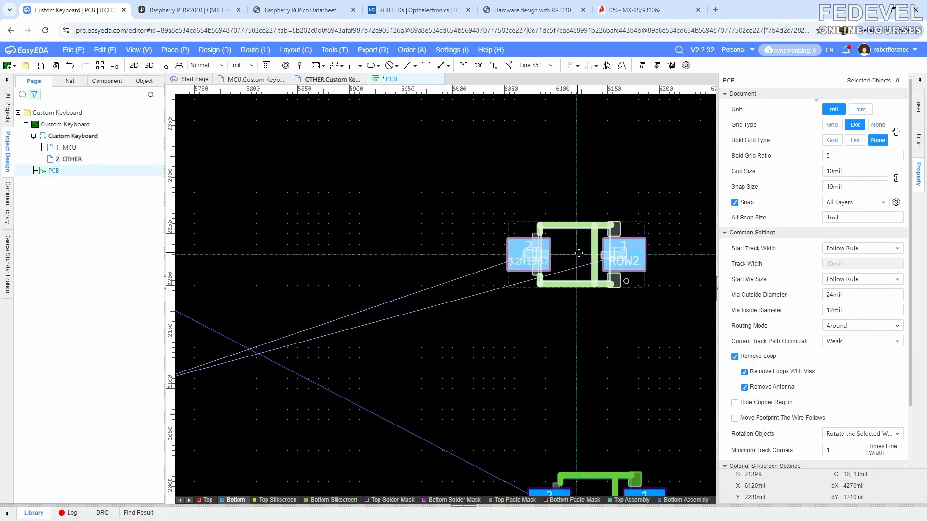
scroll(559, 259, "down", 5)
scroll(360, 334, "up", 8)
key("space")
left_click(399, 259)
left_click(453, 212)
scroll(483, 225, "down", 5)
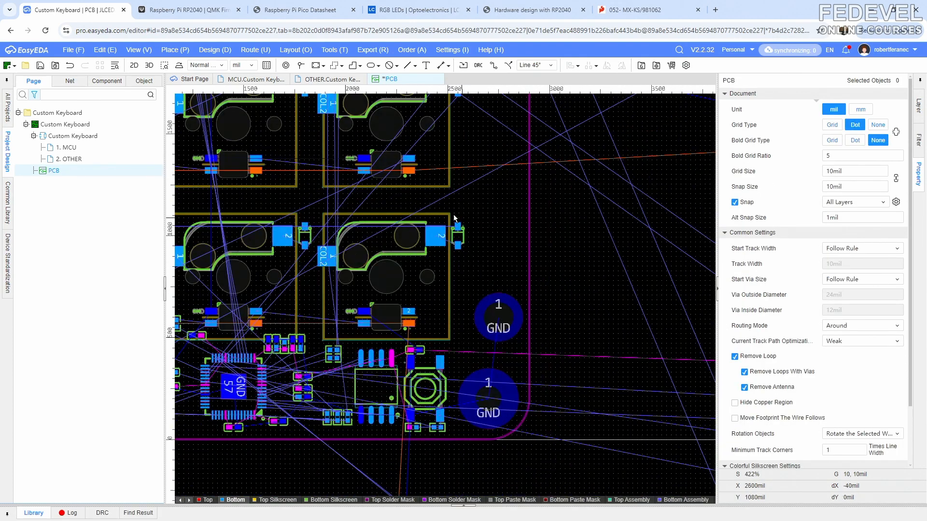
Fit the board outline in view and save the PCB.
left_click(140, 50)
left_click(155, 173)
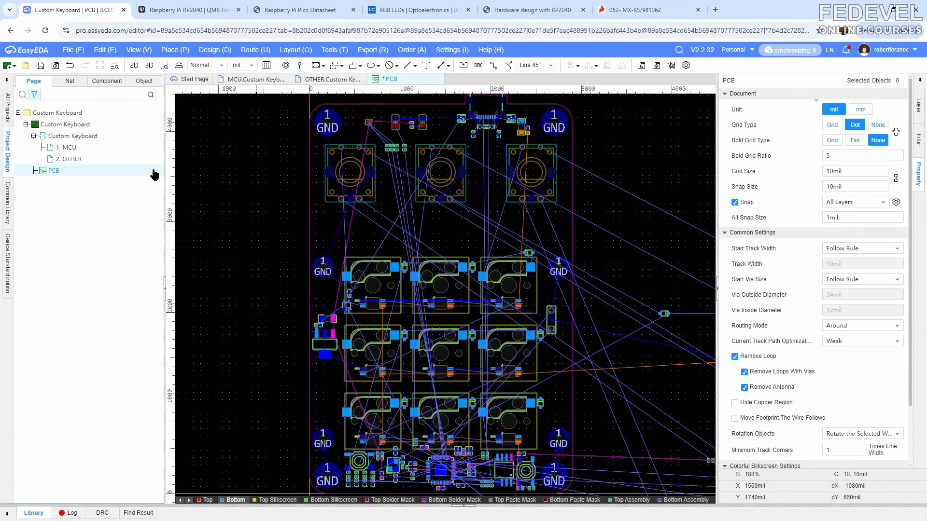
left_click(40, 66)
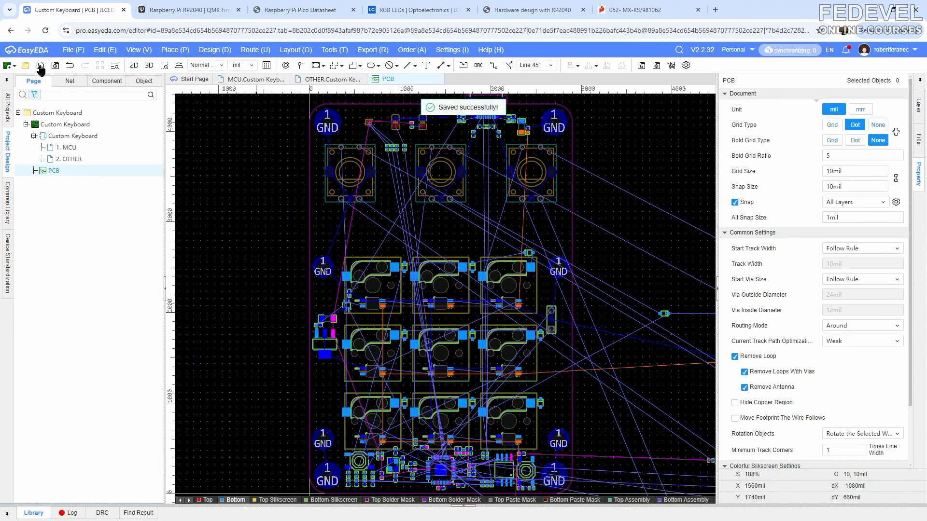
Transfer diode D210 from the schematic, rotate it to 90° and place it below the first encoder's ENC1_SW pin at 550, 3700 mil.
left_click(331, 81)
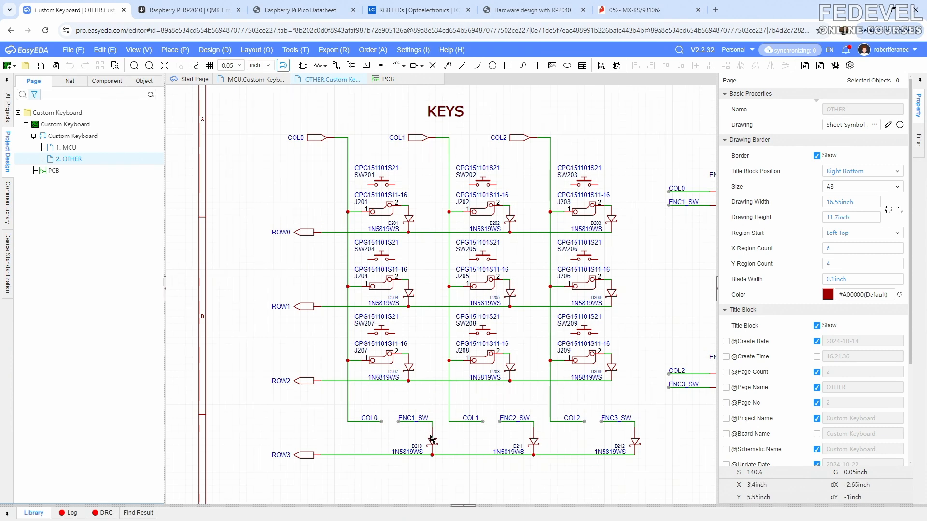
left_click(433, 444)
right_click(433, 444)
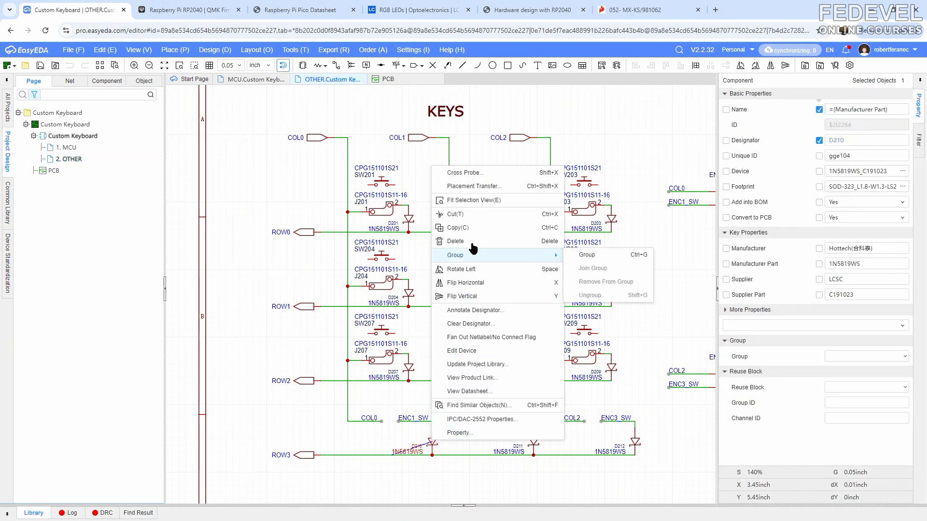
left_click(475, 186)
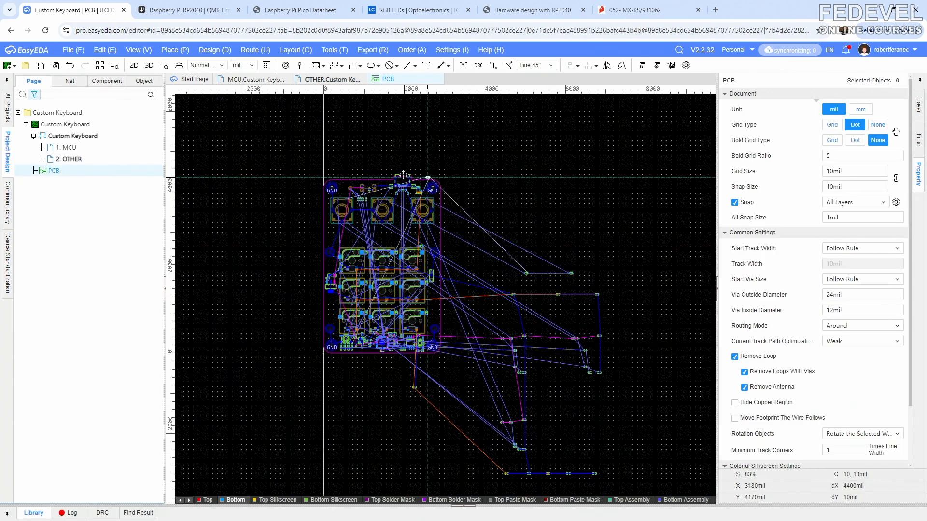
scroll(357, 272, "up", 10)
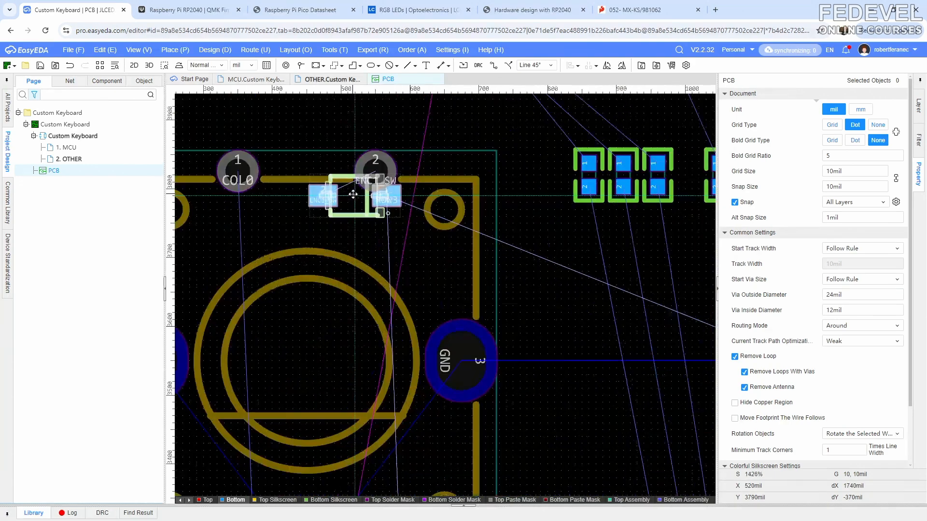
key("space")
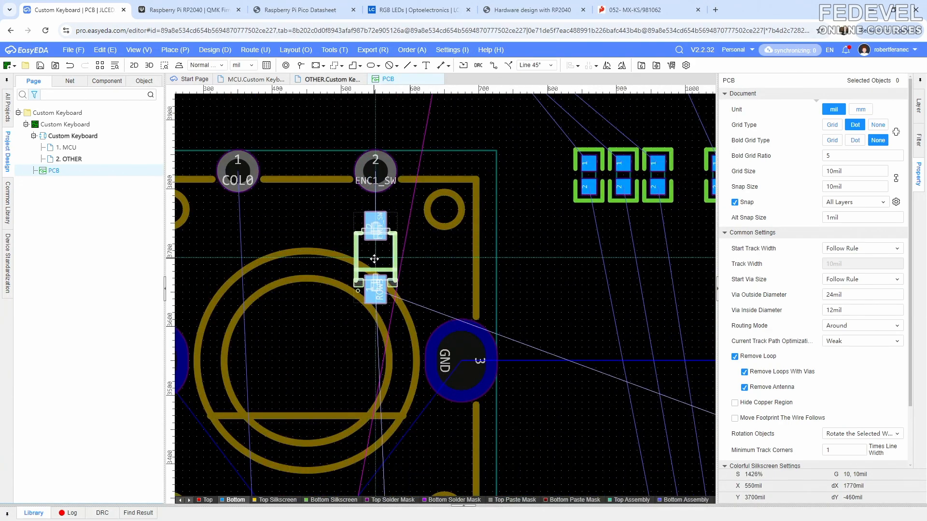
left_click(375, 260)
left_click(527, 262)
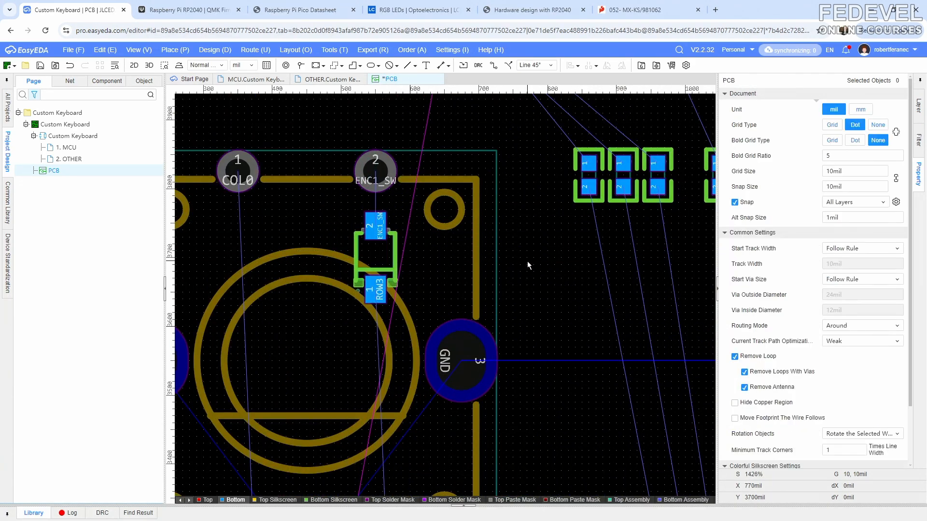
scroll(527, 261, "down", 1)
left_click(436, 257)
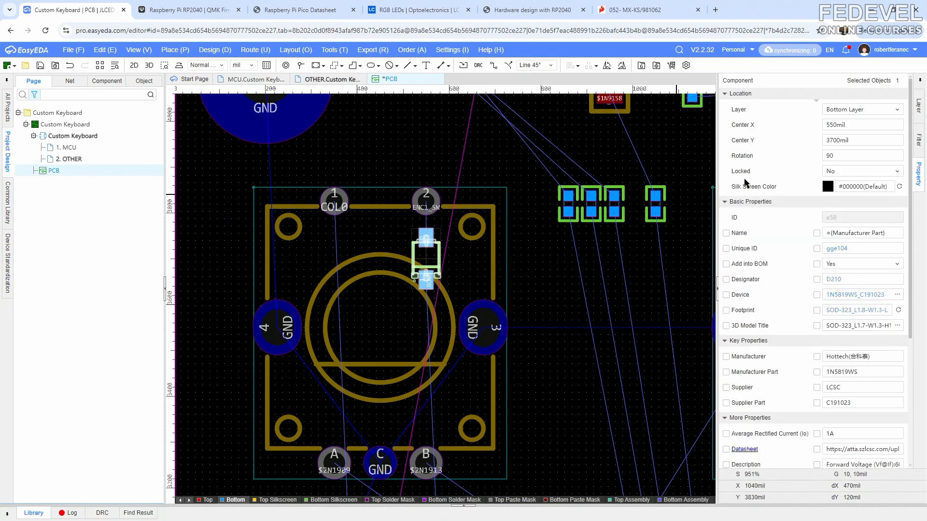
left_click(522, 285)
Transfer diode D211 from the schematic and place it vertically below pin 2 of the middle encoder at 1550, 3700 mil.
left_click(331, 80)
left_click(543, 295)
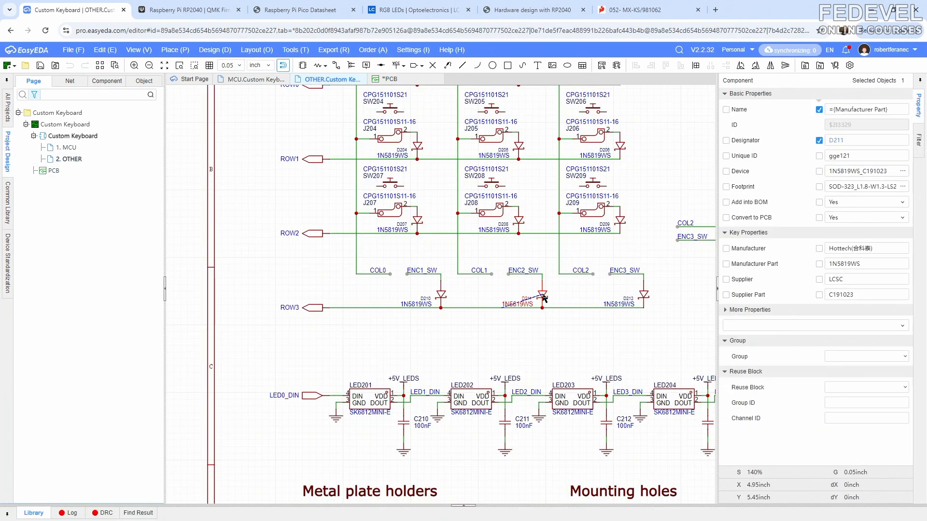
right_click(544, 296)
left_click(570, 268)
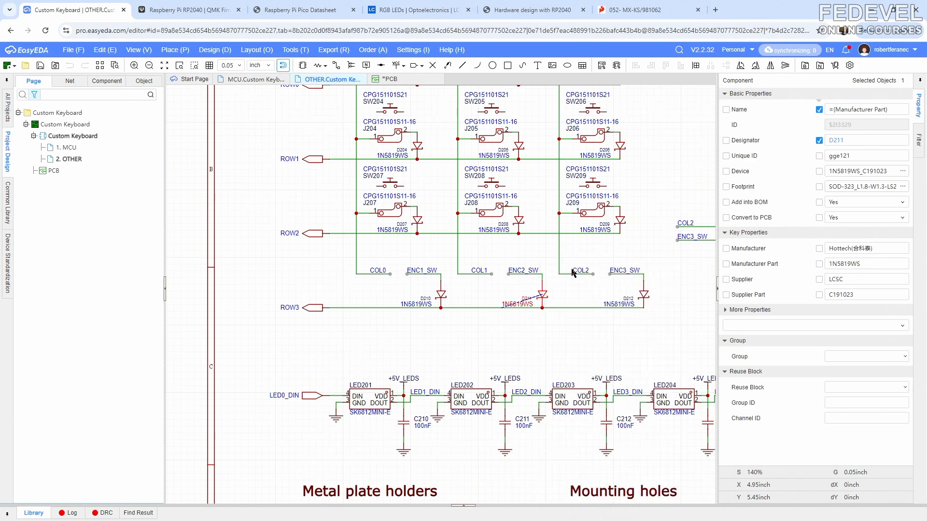
scroll(450, 261, "up", 8)
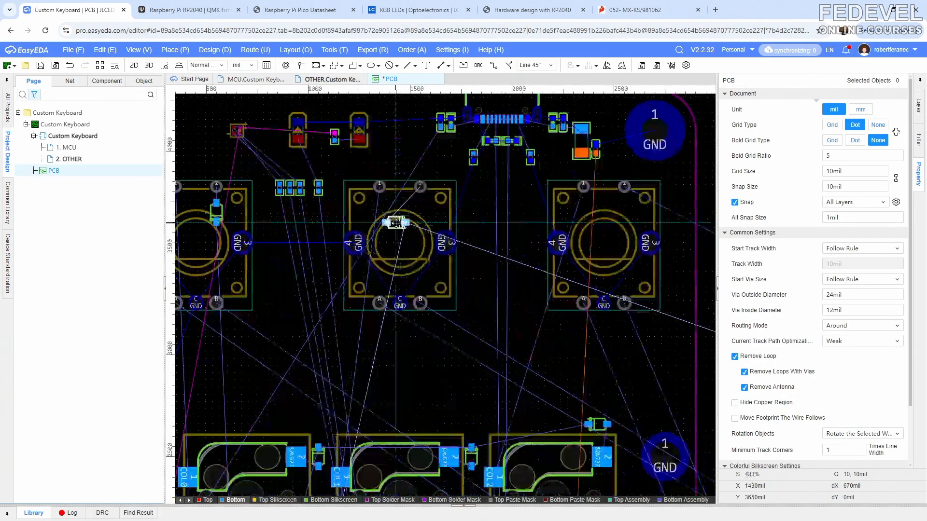
key("space")
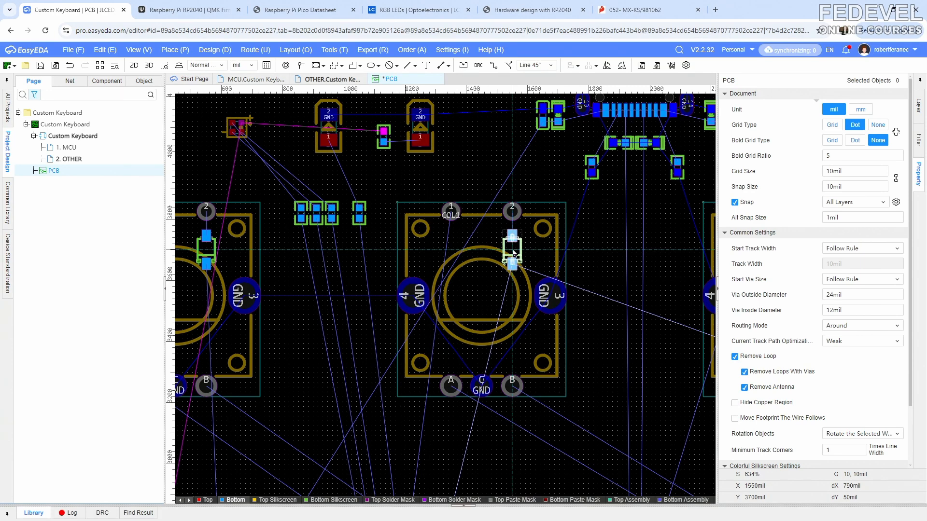
left_click(515, 253)
left_click(465, 169)
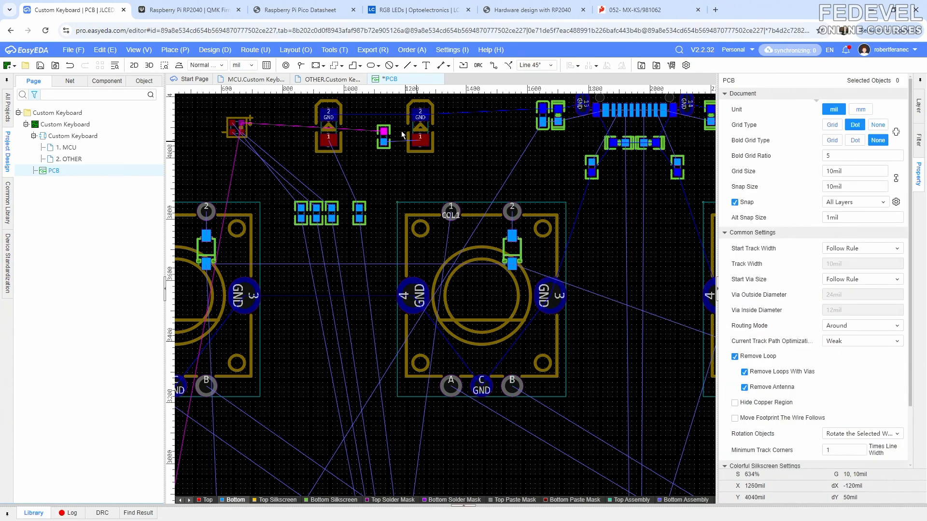
Transfer diode D212 from the schematic, rotate it to 90° and place it below pin 2 of the third encoder at 2550, 3700 mil.
left_click(326, 80)
left_click(646, 296)
right_click(645, 296)
left_click(660, 265)
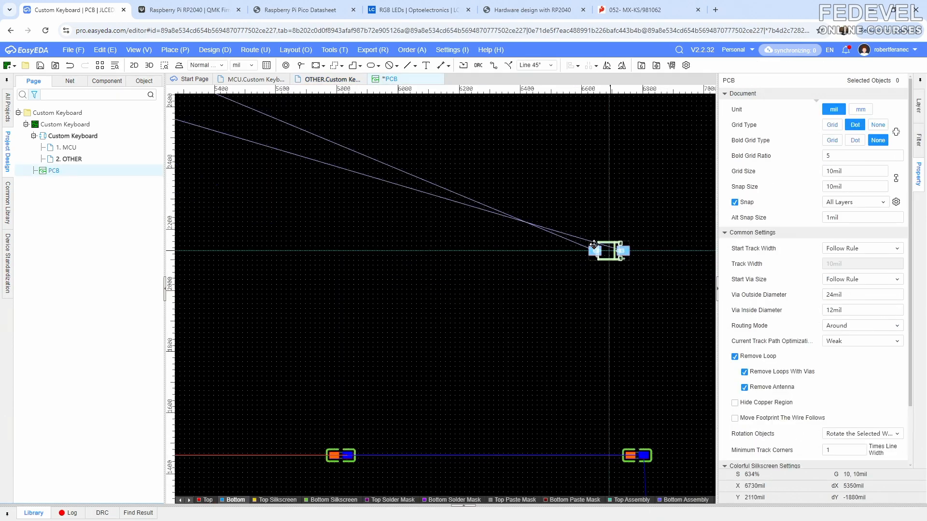
scroll(483, 205, "up", 5)
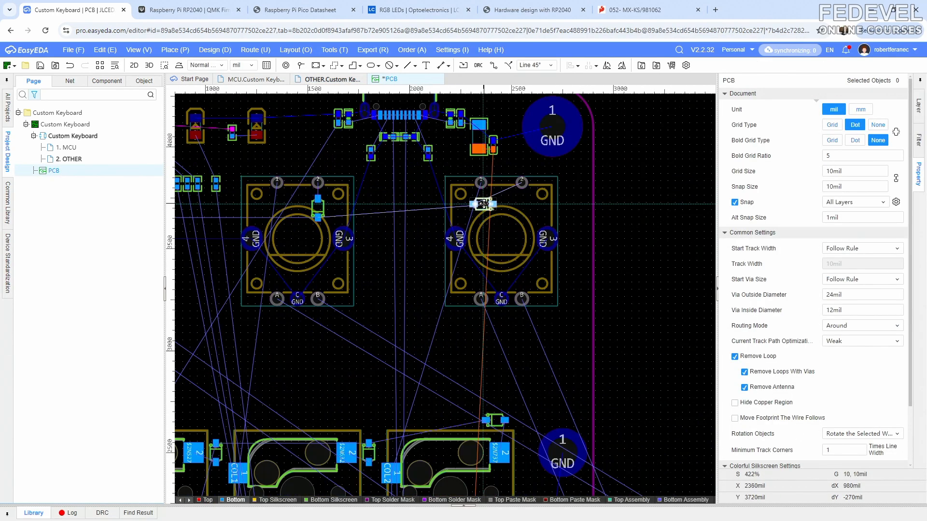
key("space")
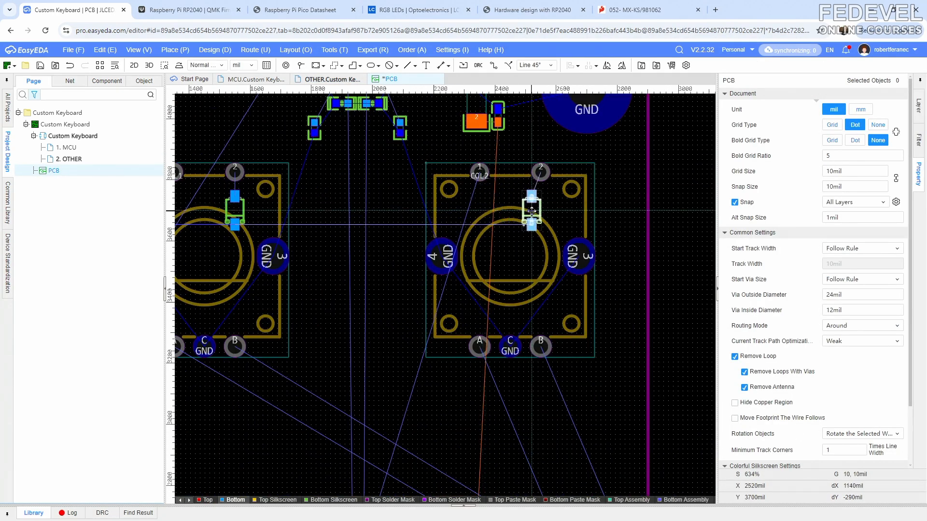
left_click(540, 208)
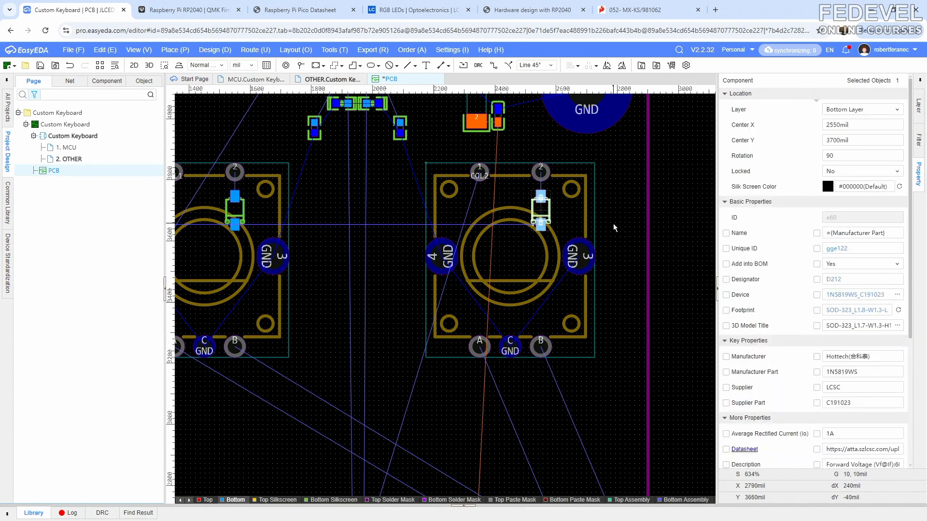
Fit the whole board in view and save the PCB with the encoder diodes.
scroll(627, 264, "down", 3)
left_click(135, 52)
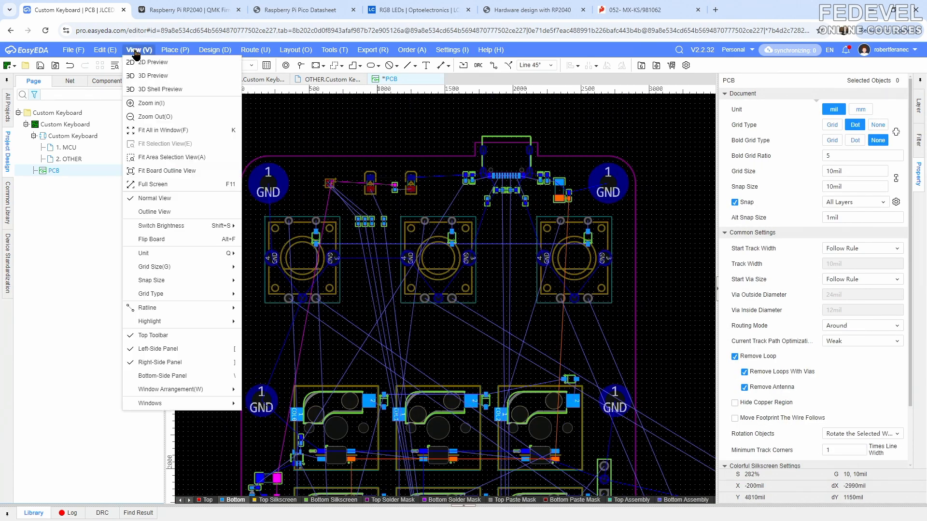
left_click(39, 67)
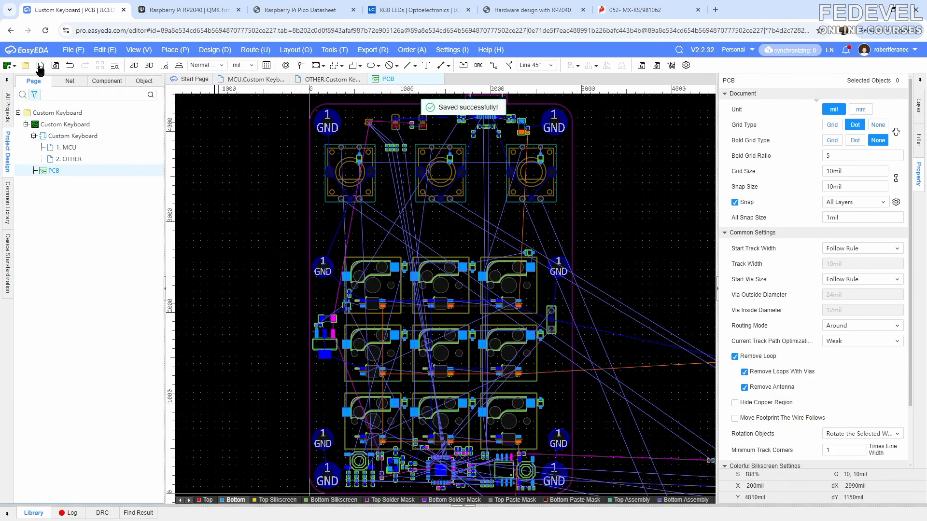
Transfer resistor R201 from the schematic, set the PCB grid and snap to 50 mil, and place R201 above encoder 1's pin A at 400, 3350 mil.
left_click(328, 79)
scroll(322, 231, "down", 3)
scroll(479, 210, "up", 5)
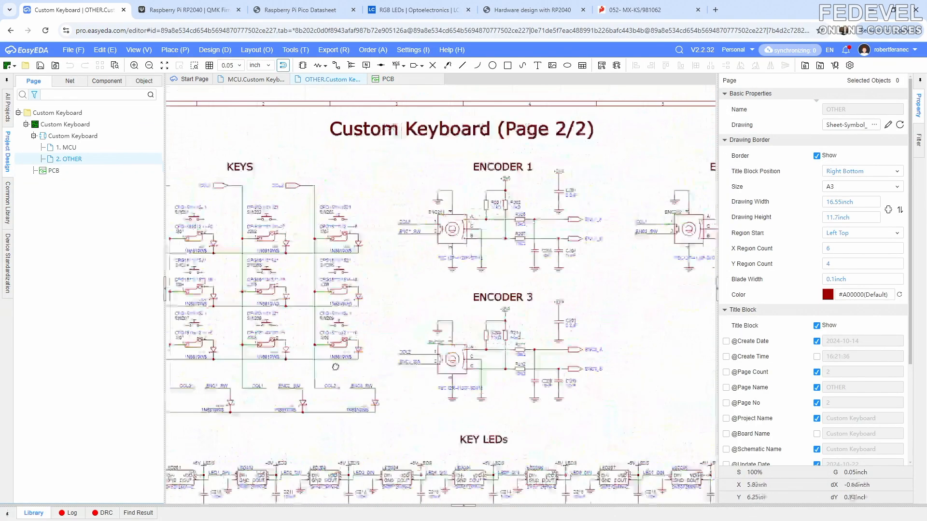
scroll(479, 209, "up", 2)
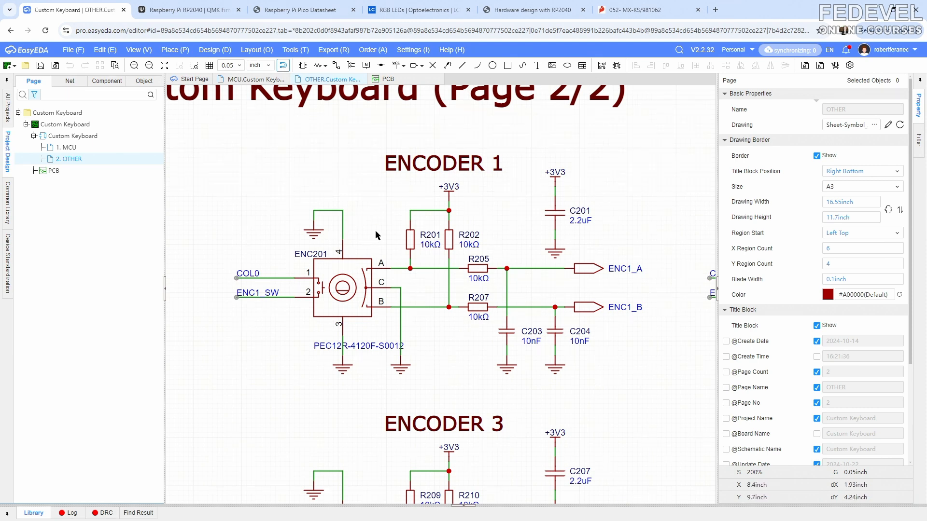
left_click(414, 241)
right_click(414, 241)
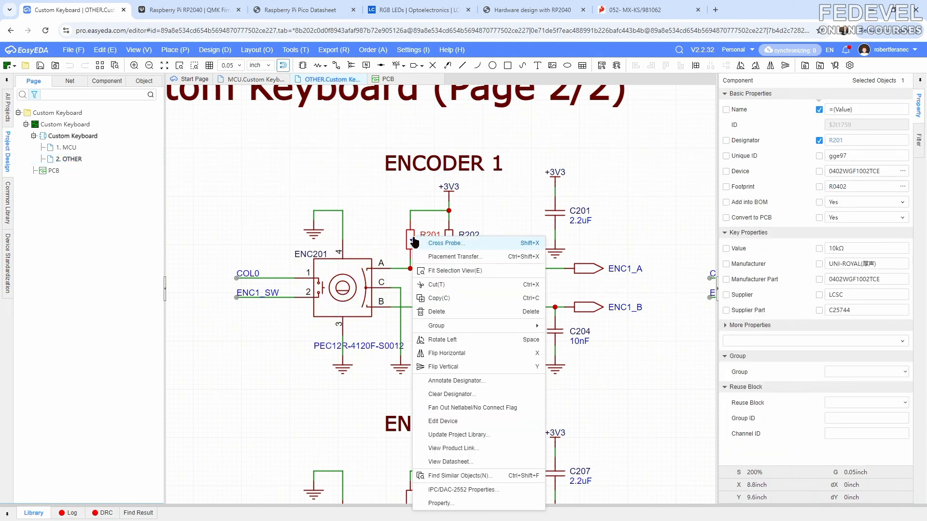
left_click(425, 256)
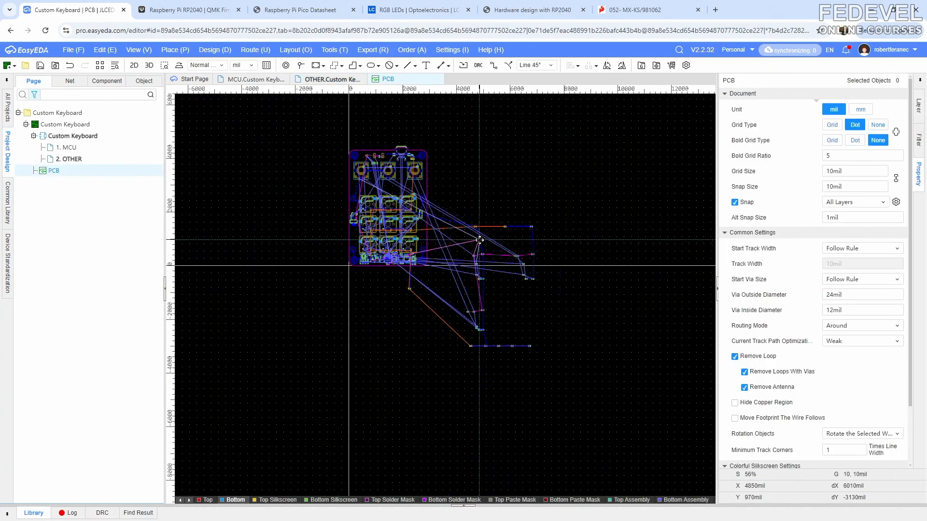
scroll(367, 169, "up", 10)
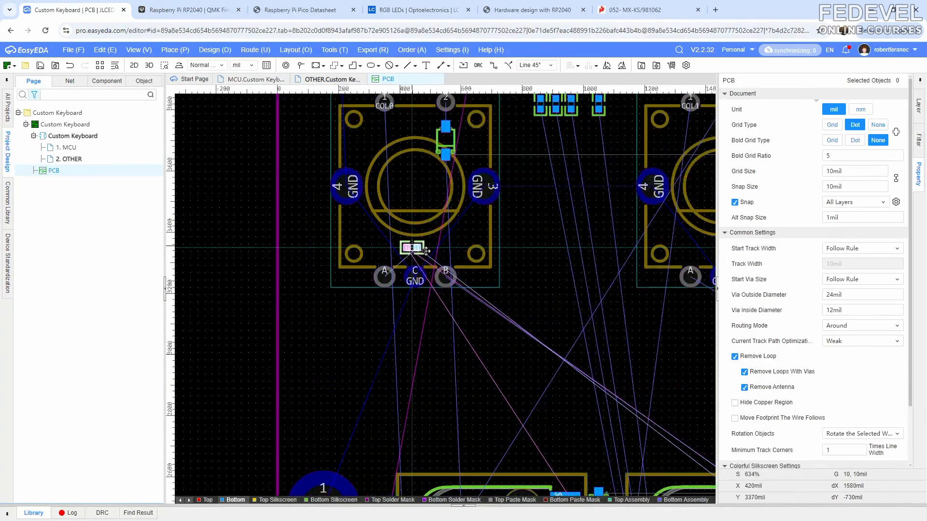
scroll(409, 237, "up", 2)
left_click(350, 242)
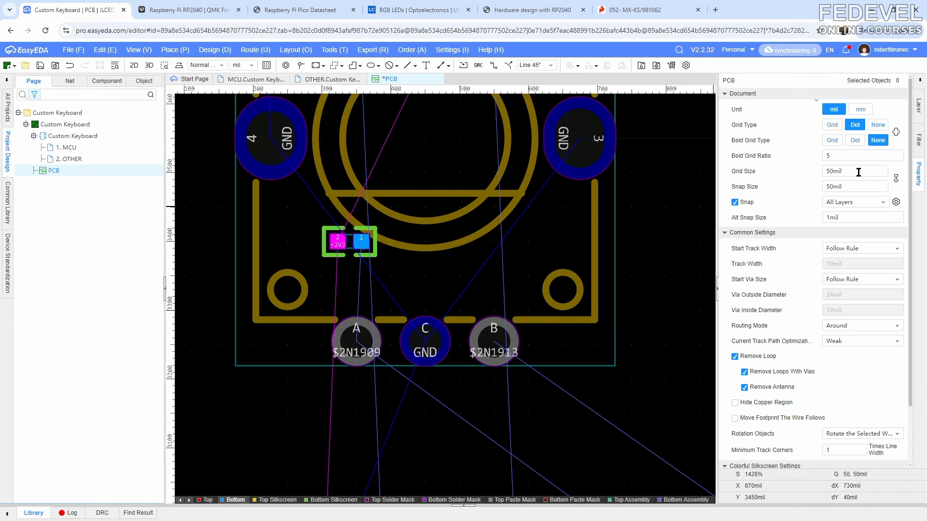
left_click(336, 243)
left_click_drag(336, 243, 378, 277)
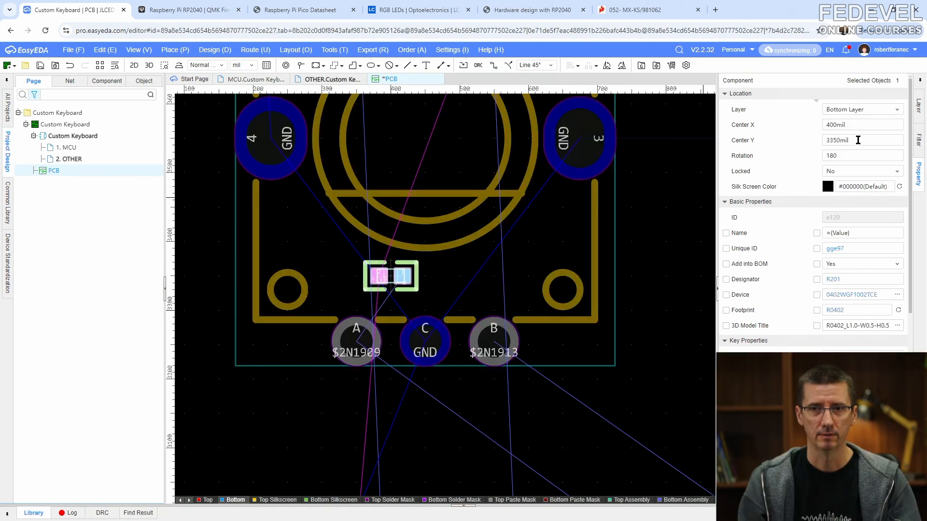
Transfer resistor R202 from the schematic, rotate it 180° and place it beside R201 at 500, 3350 mil, above encoder 1's pin B.
left_click(328, 80)
right_click(478, 296)
left_click(513, 280)
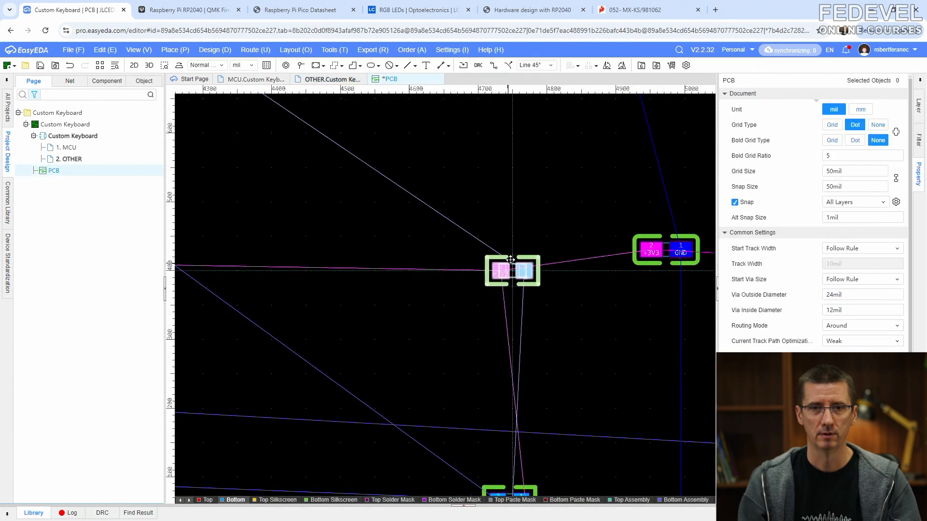
scroll(508, 264, "down", 8)
scroll(263, 147, "up", 10)
key("r")
key("r")
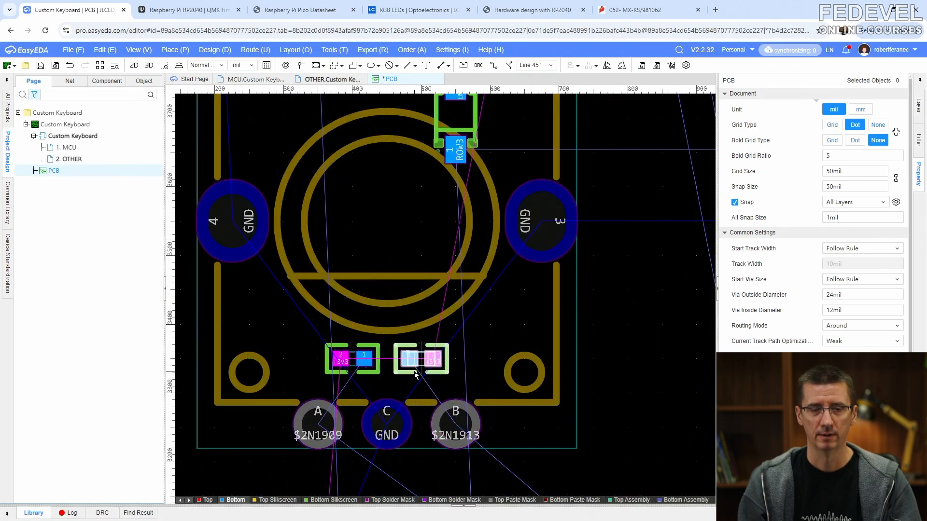
left_click(416, 374)
left_click(474, 352)
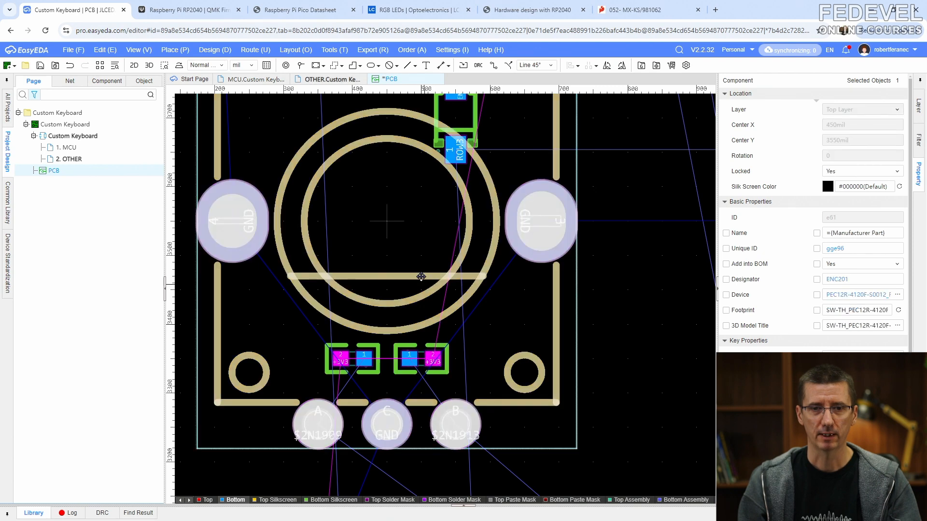
Transfer resistor R205 from the schematic and place it directly above R201 at 400, 3400 mil.
left_click(329, 79)
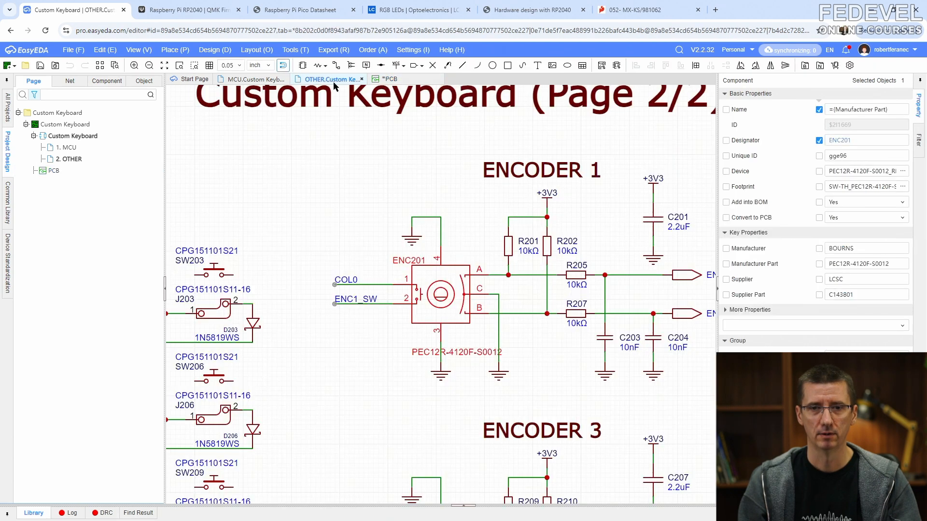
left_click(576, 278)
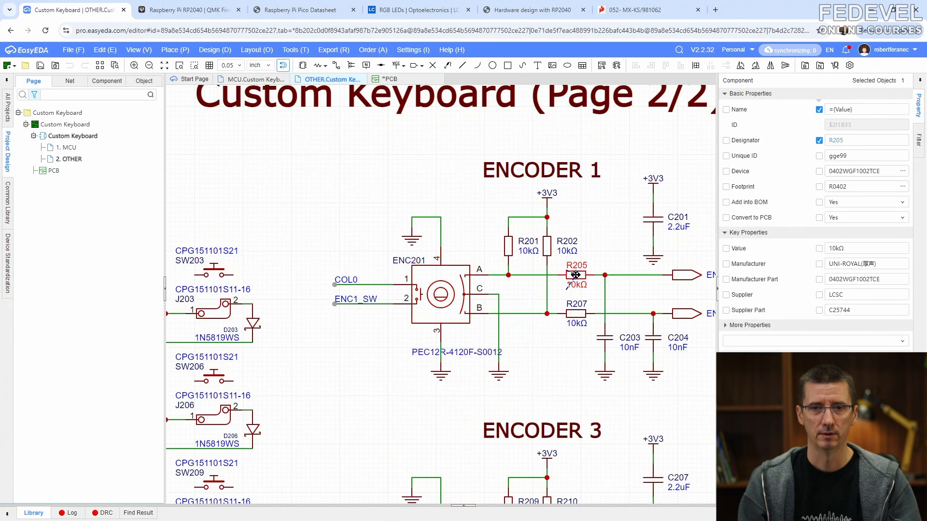
right_click(575, 275)
left_click(599, 267)
scroll(533, 251, "down", 5)
scroll(369, 259, "up", 3)
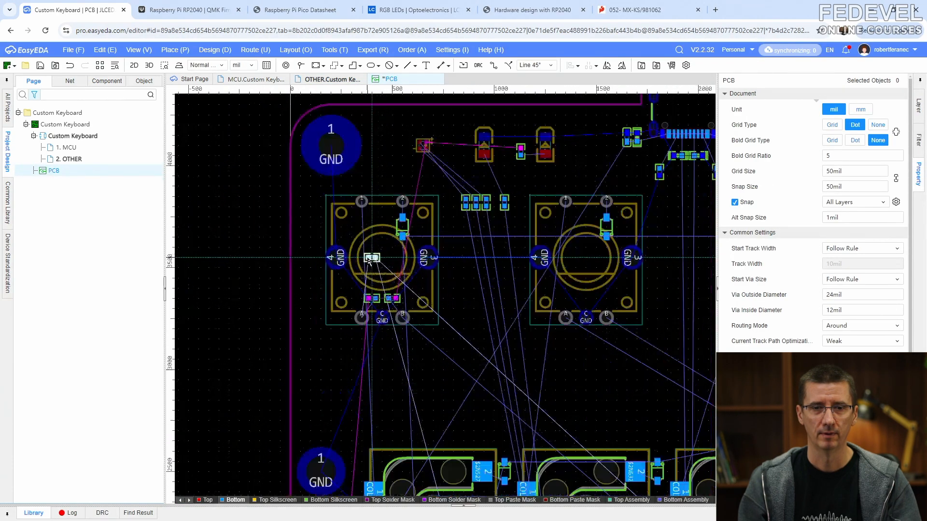
scroll(369, 260, "up", 5)
scroll(379, 372, "down", 5)
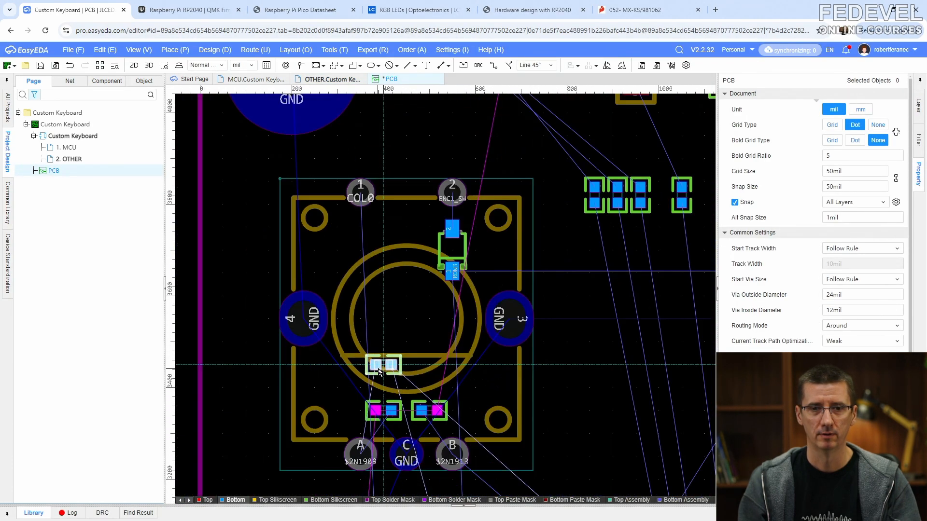
left_click(245, 320)
left_click_drag(245, 320, 386, 386)
scroll(387, 386, "up", 5)
scroll(387, 386, "down", 2)
right_click_drag(429, 418, 454, 297)
left_click(329, 389)
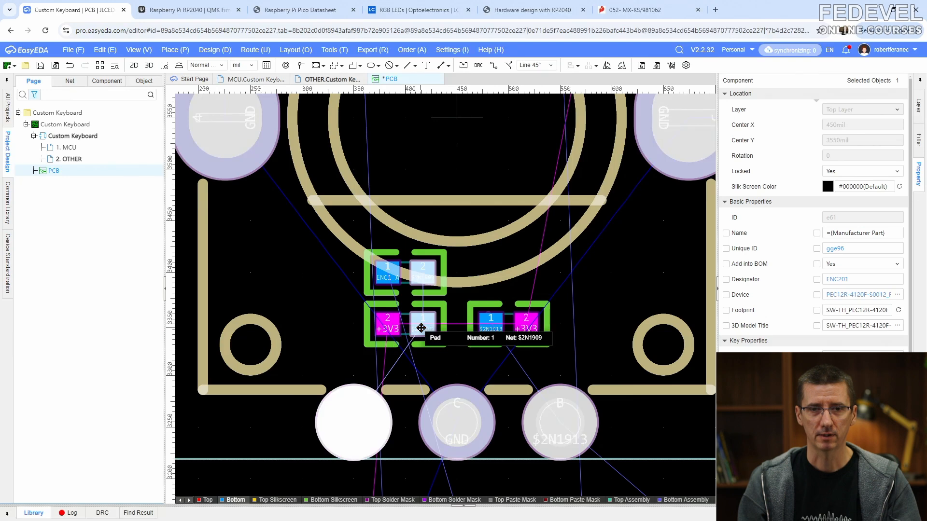
scroll(421, 328, "down", 2)
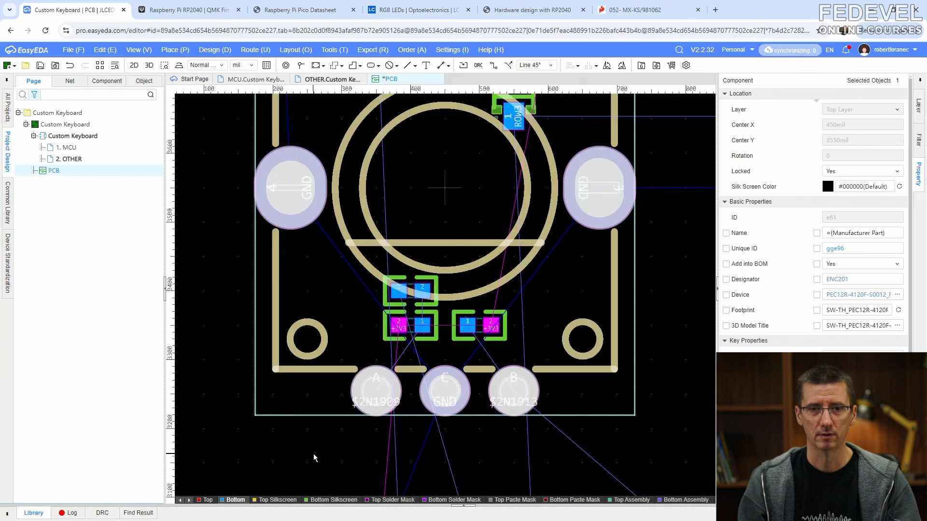
Transfer resistor R207 from the schematic and place it directly above R202 at 500, 3400 mil, with its ENC1_B pad facing outward.
left_click(322, 80)
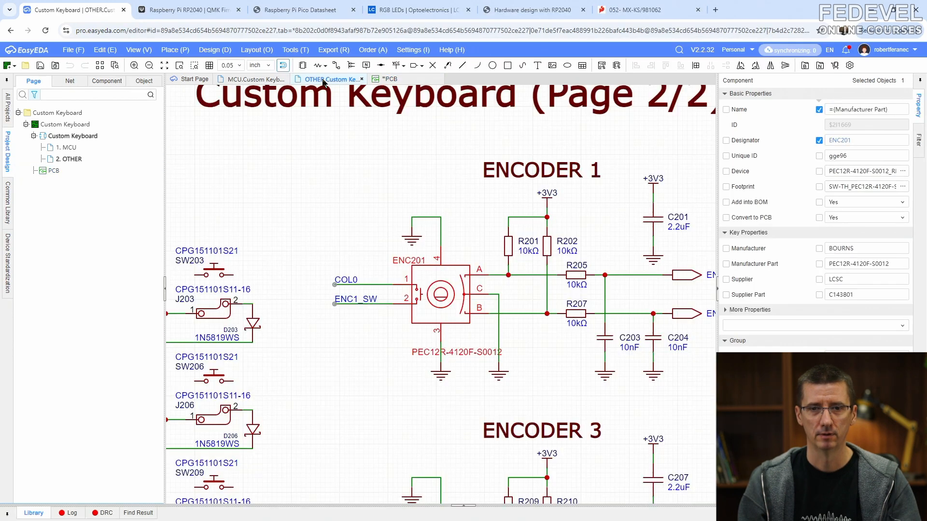
left_click(577, 314)
right_click(577, 314)
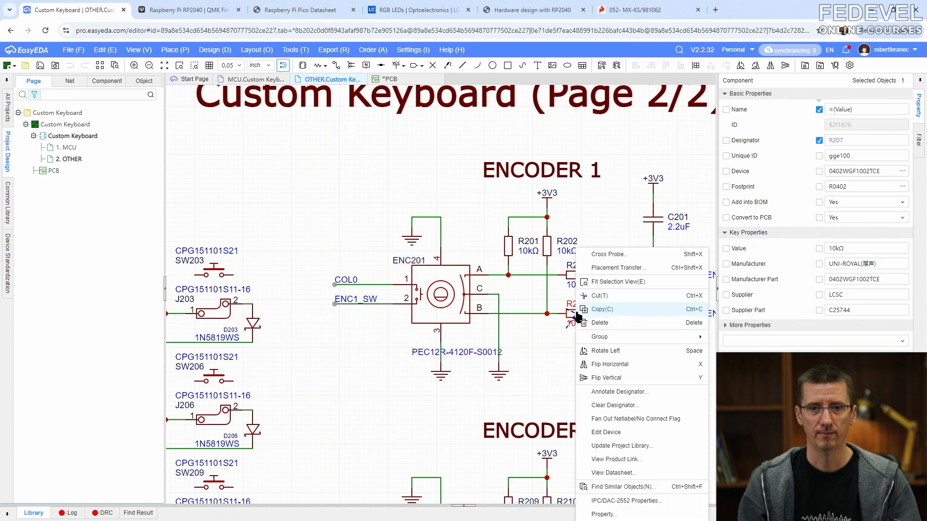
left_click(600, 272)
scroll(599, 270, "down", 6)
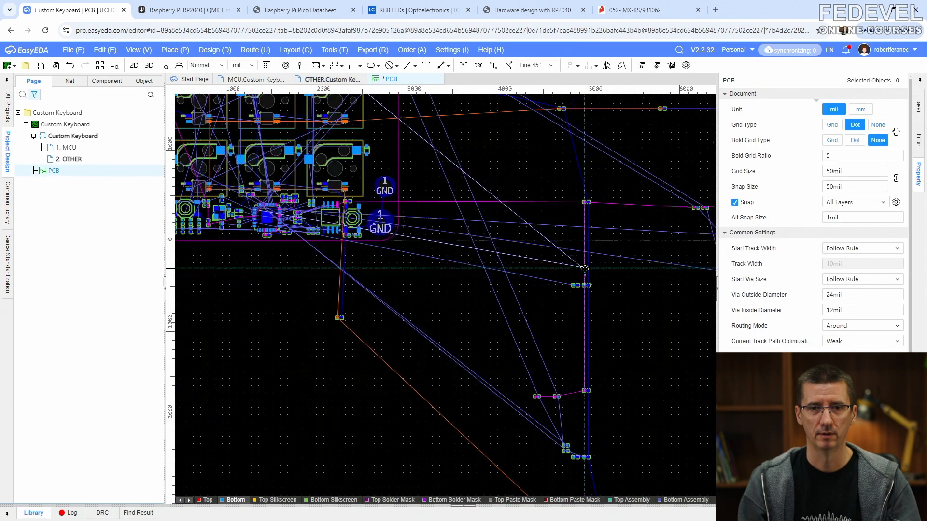
right_click_drag(525, 203, 544, 335)
scroll(467, 270, "up", 8)
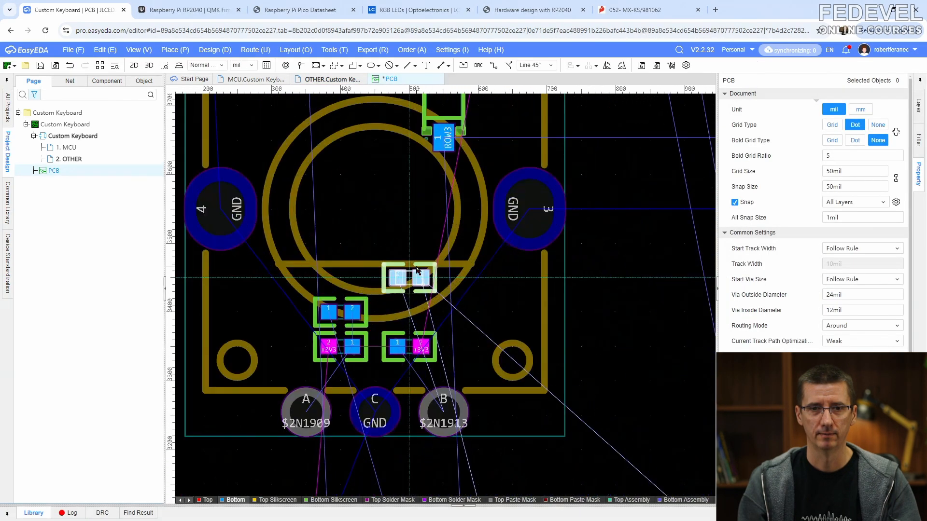
left_click(615, 320)
left_click_drag(601, 316, 414, 316)
left_click(597, 301)
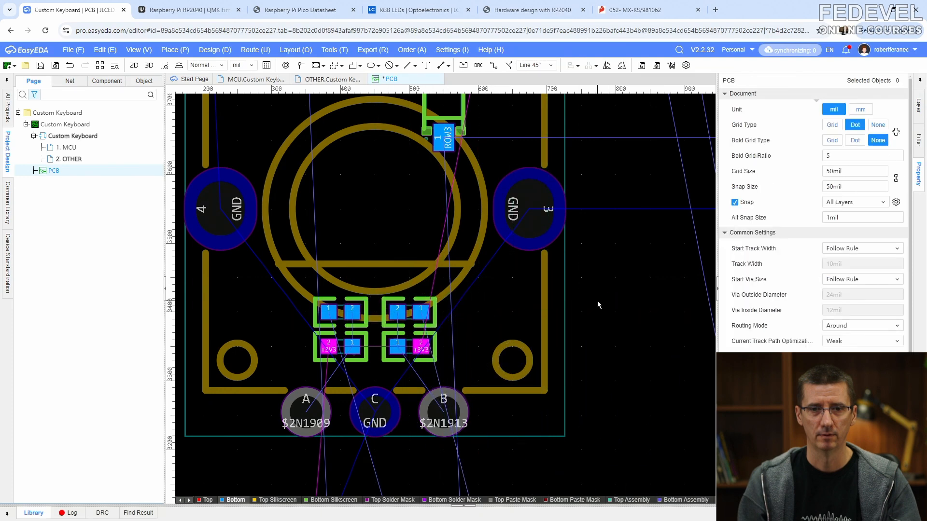
Transfer capacitor C203 from the schematic and place it directly above R205 at 400, 3450 mil.
left_click(336, 79)
left_click(471, 320)
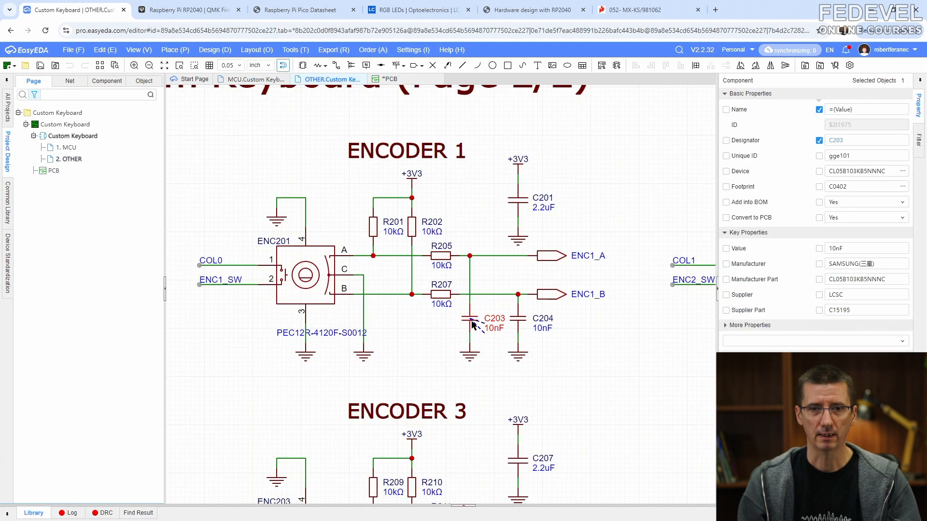
right_click(471, 319)
left_click(519, 71)
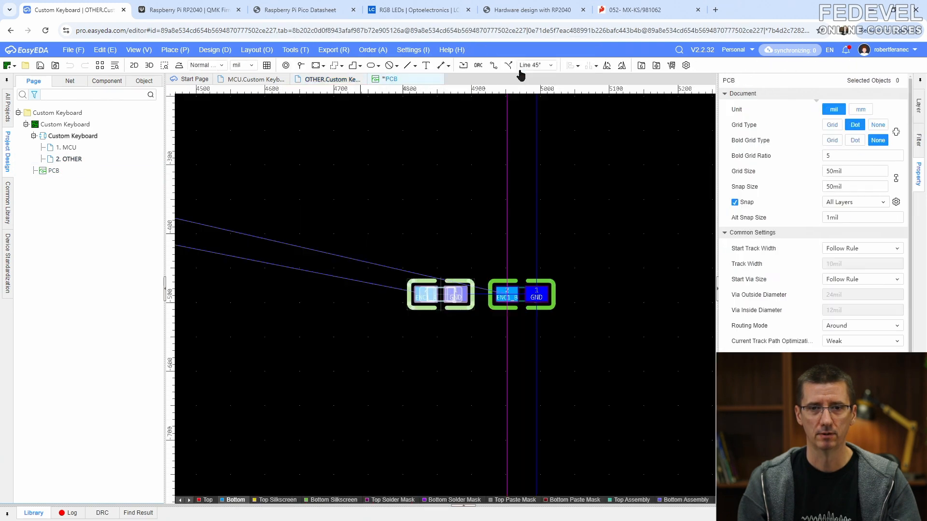
scroll(531, 271, "down", 5)
scroll(401, 188, "up", 10)
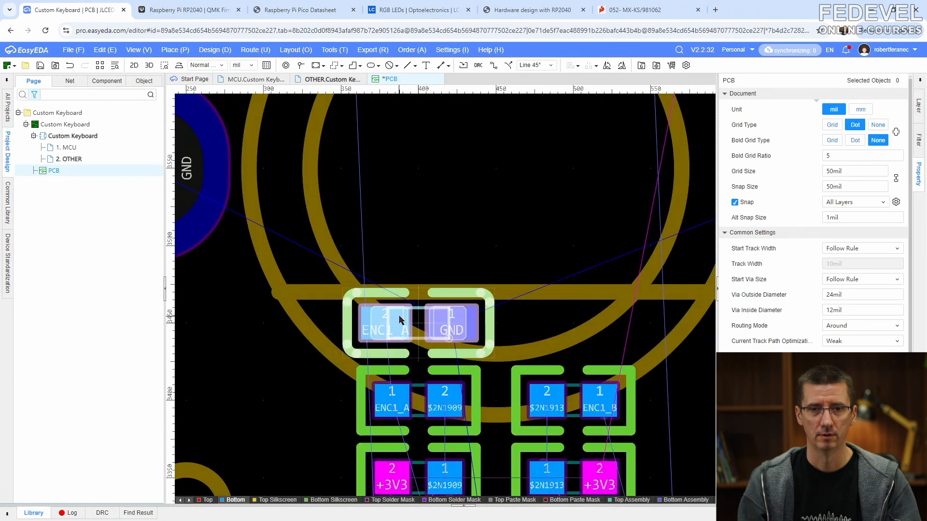
scroll(400, 319, "down", 3)
left_click(410, 288)
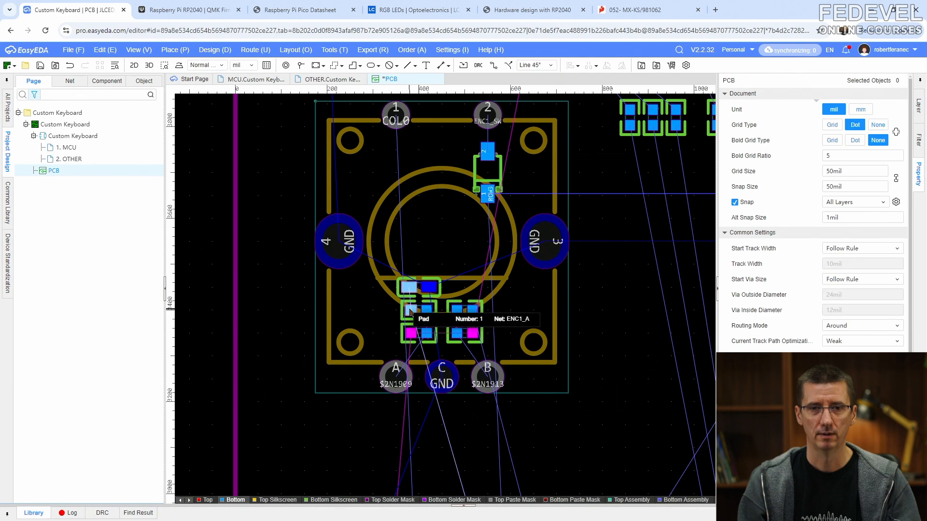
Transfer capacitor C204 from the schematic, rotate it 180° and place it directly above R207 at 500, 3450 mil.
left_click(334, 80)
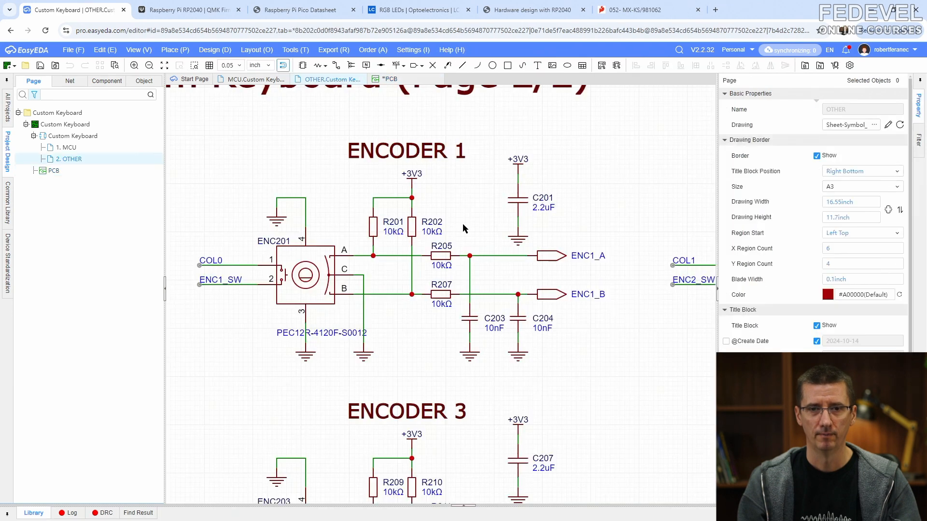
left_click(520, 322)
right_click(520, 322)
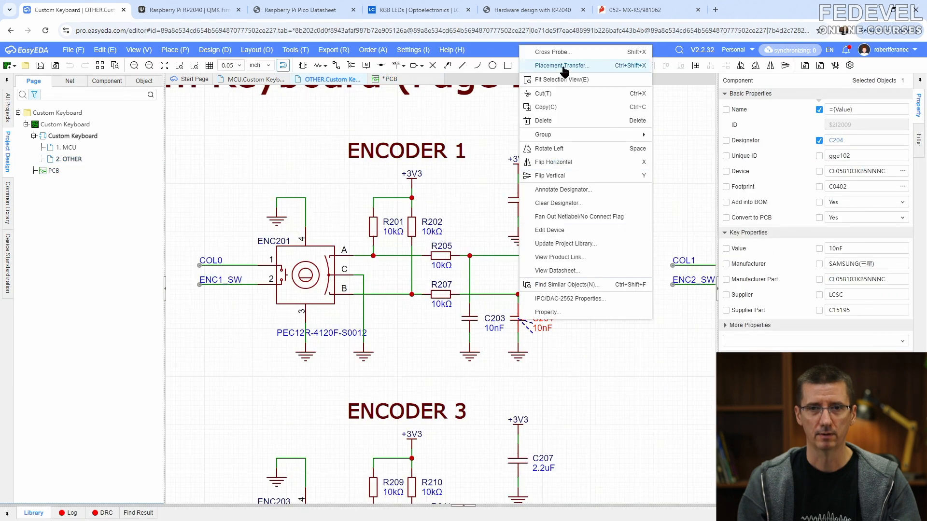
left_click(616, 65)
scroll(565, 276, "down", 6)
right_click_drag(430, 171, 452, 356)
scroll(393, 307, "up", 10)
key("space")
key("space")
left_click(399, 315)
scroll(398, 314, "down", 2)
left_click(601, 323)
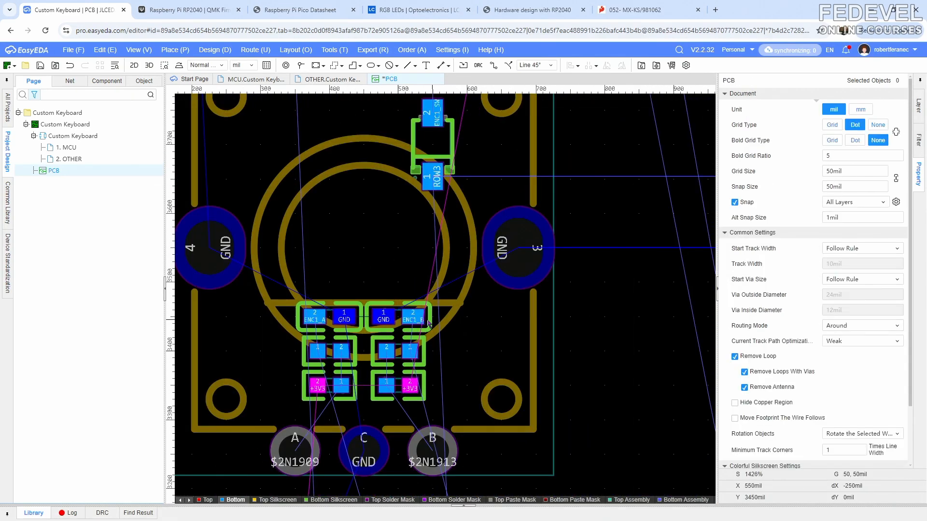
Transfer capacitor C201 from the schematic, rotate it 90° and place it vertically beside encoder 1's other parts at 300, 3400 mil.
left_click(332, 79)
left_click(521, 202)
right_click(518, 199)
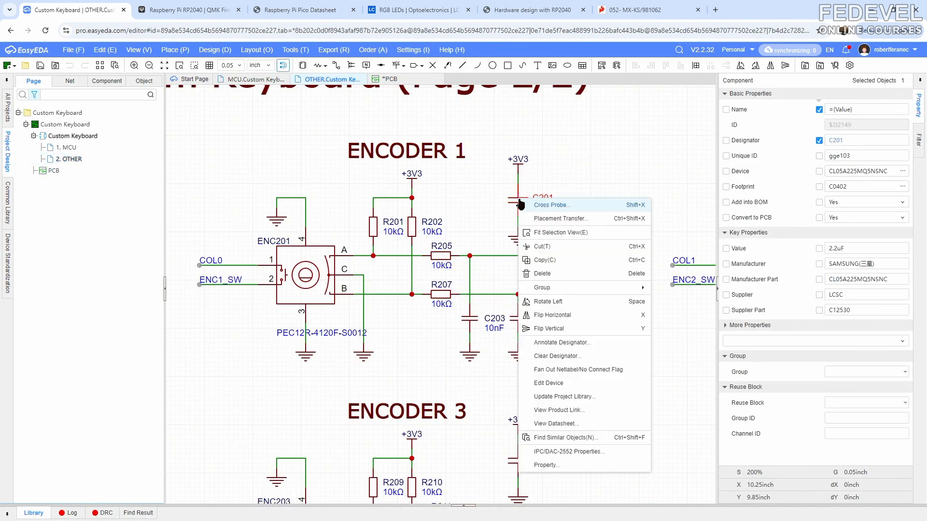
left_click(532, 217)
scroll(532, 217, "down", 5)
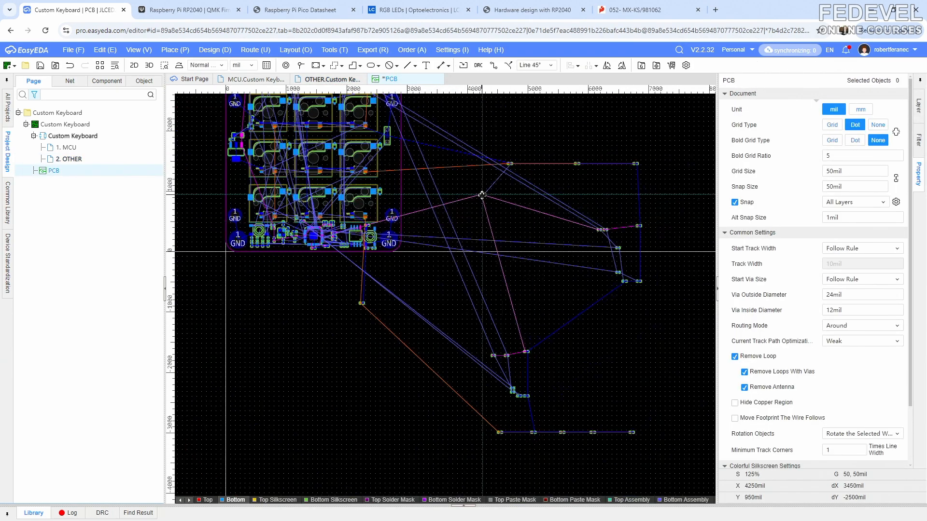
right_click_drag(482, 195, 637, 384)
scroll(409, 247, "up", 10)
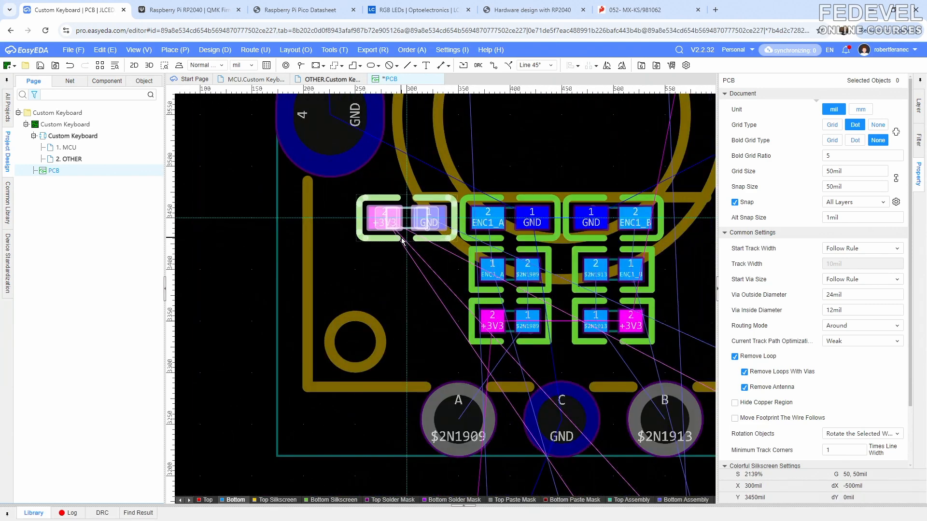
key("space")
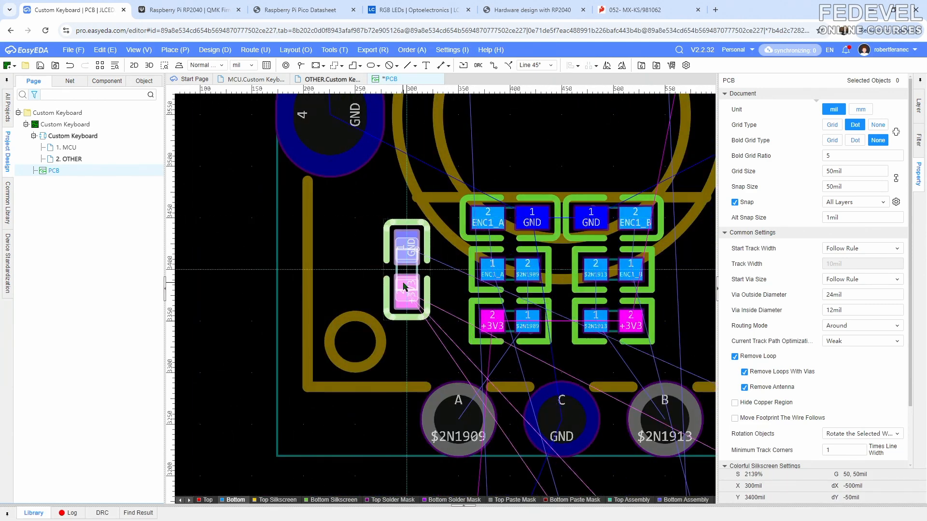
left_click(404, 287)
scroll(404, 285, "down", 4)
left_click(312, 279)
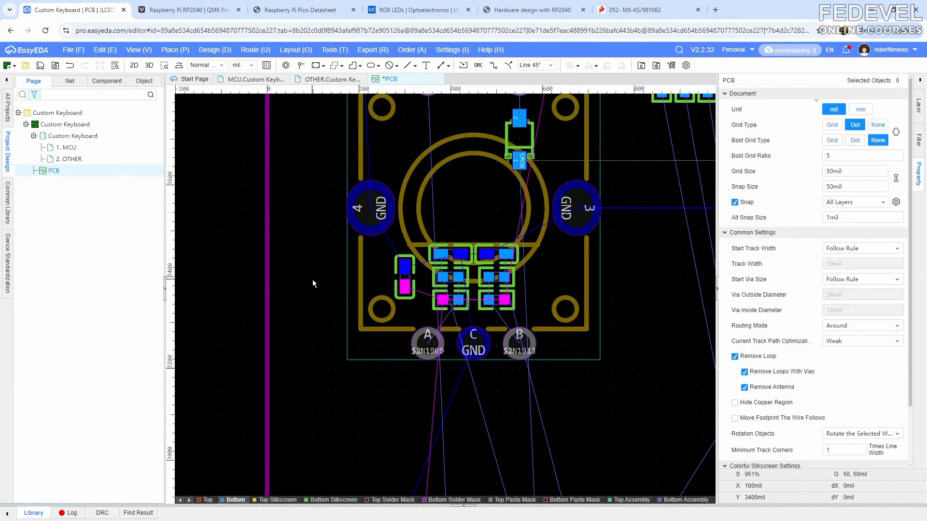
Fit the board outline in view and save the PCB with the encoder 1 resistors and capacitors.
left_click(139, 50)
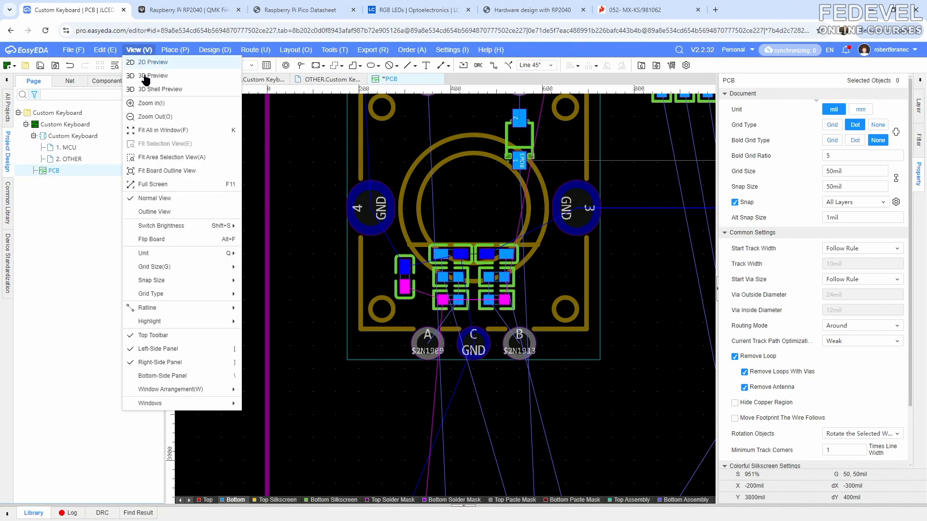
left_click(159, 169)
left_click(40, 67)
Transfer resistor R203 from the encoder 2 schematic and place it above encoder 2's pins A and C at 1400, 3350 mil.
left_click(332, 81)
scroll(351, 184, "down", 3)
scroll(491, 222, "up", 3)
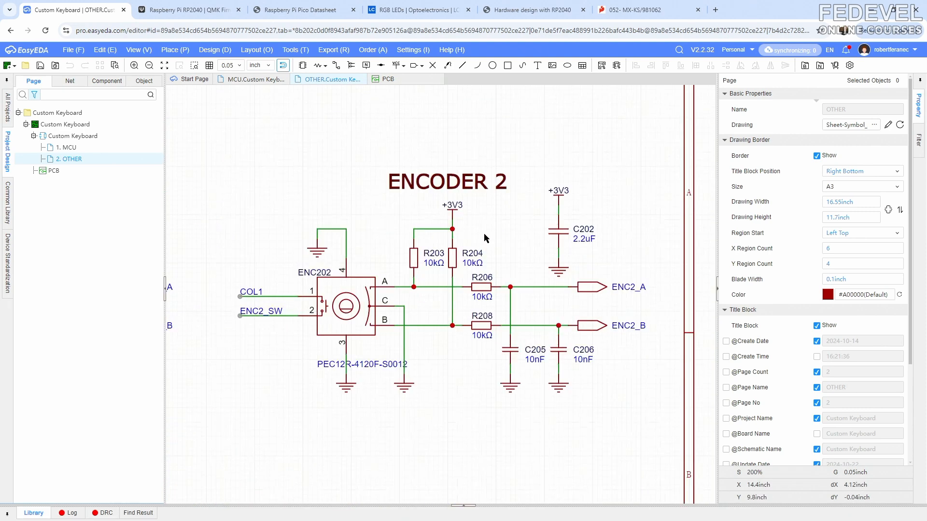
left_click(414, 259)
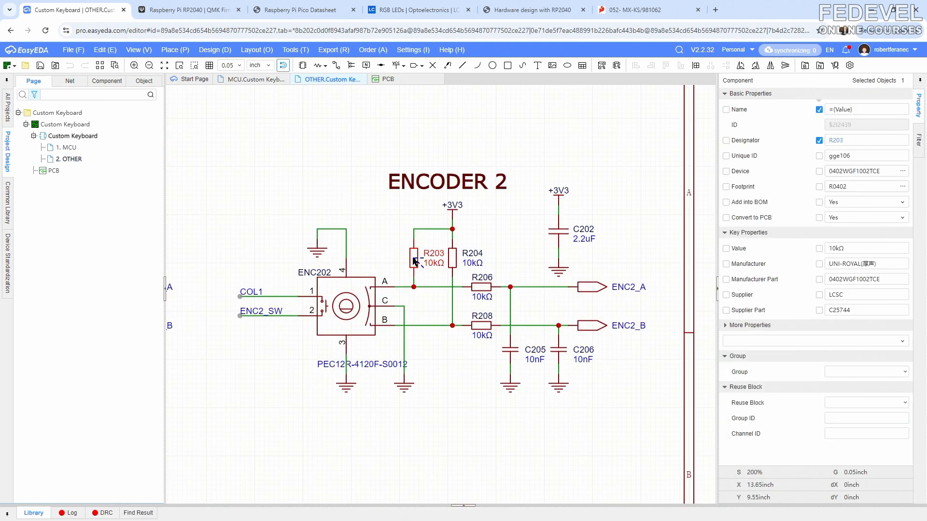
right_click(415, 261)
left_click(449, 264)
scroll(455, 262, "down", 2)
scroll(300, 164, "up", 6)
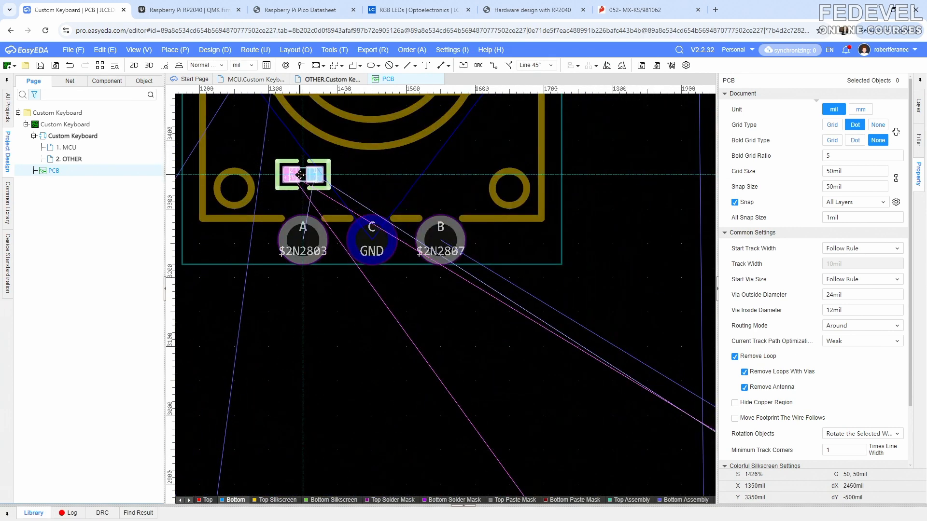
left_click(336, 188)
left_click(363, 307)
left_click(339, 176)
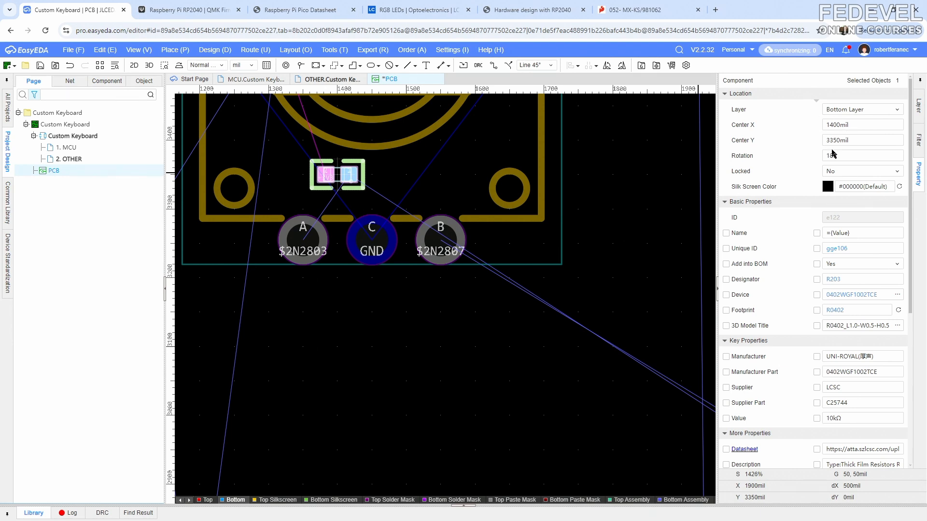
left_click(348, 326)
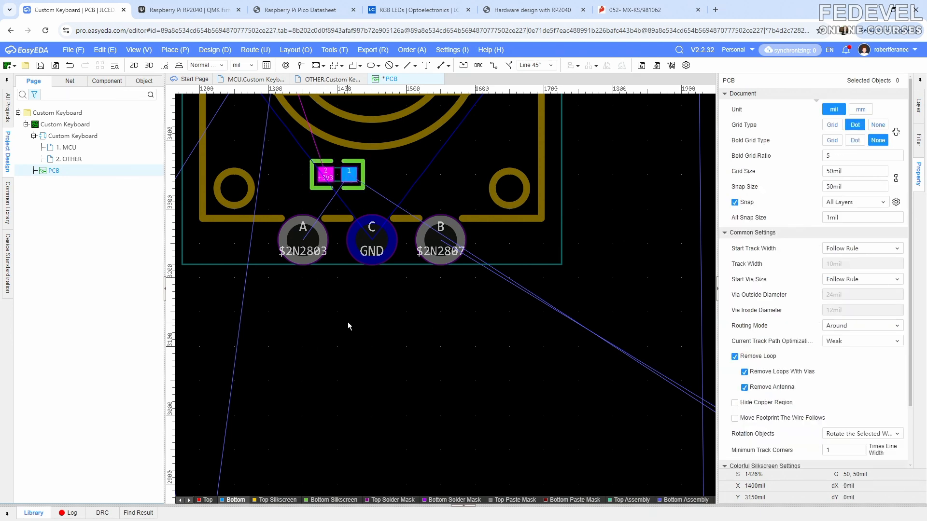
Transfer resistor R204 from the schematic and place it beside R203 at 1500, 3350 mil.
left_click(327, 80)
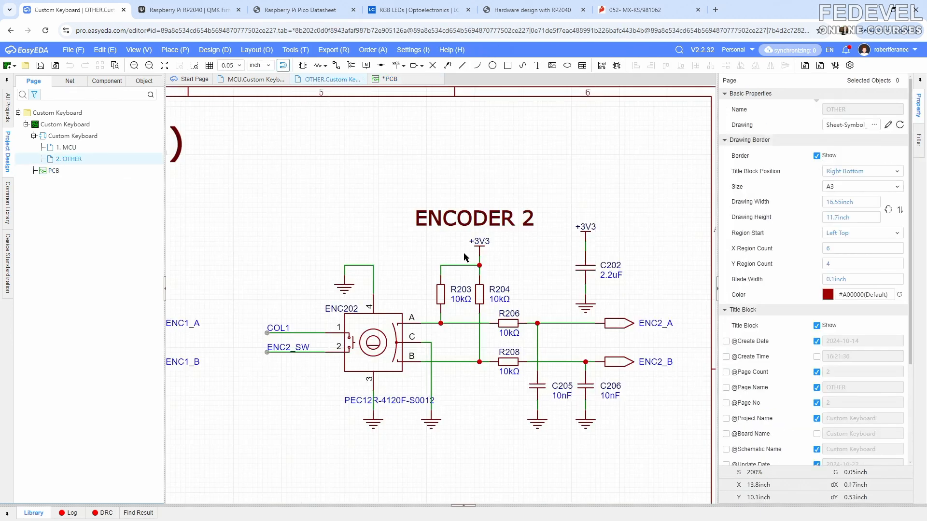
left_click(480, 295)
right_click(480, 294)
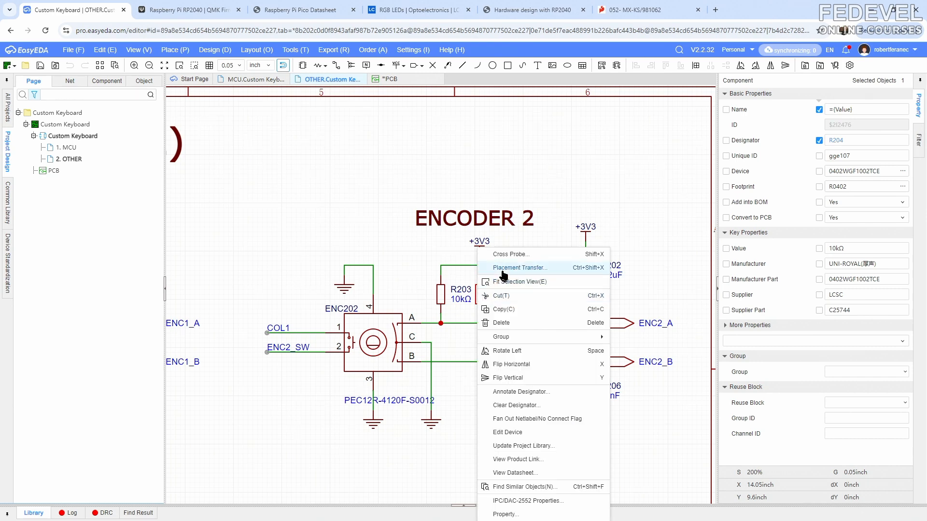
left_click(503, 275)
scroll(500, 273, "down", 6)
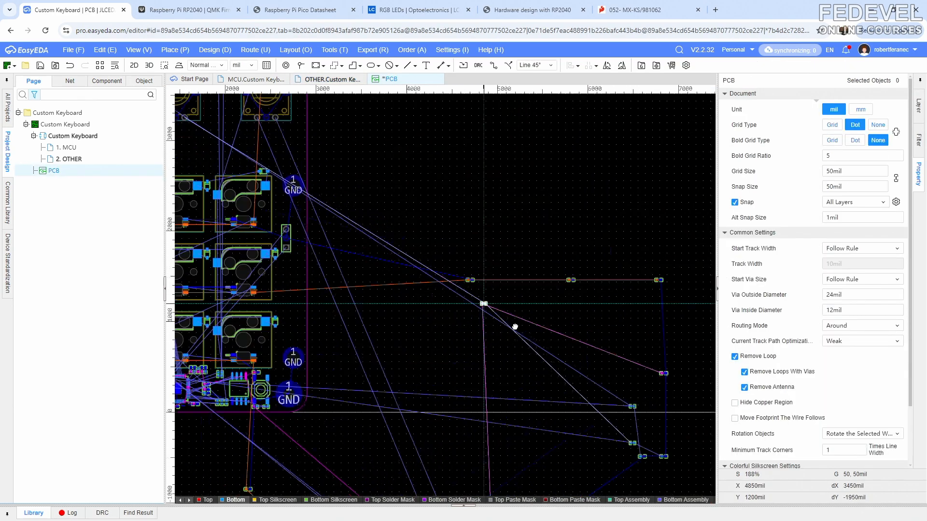
scroll(351, 263, "up", 10)
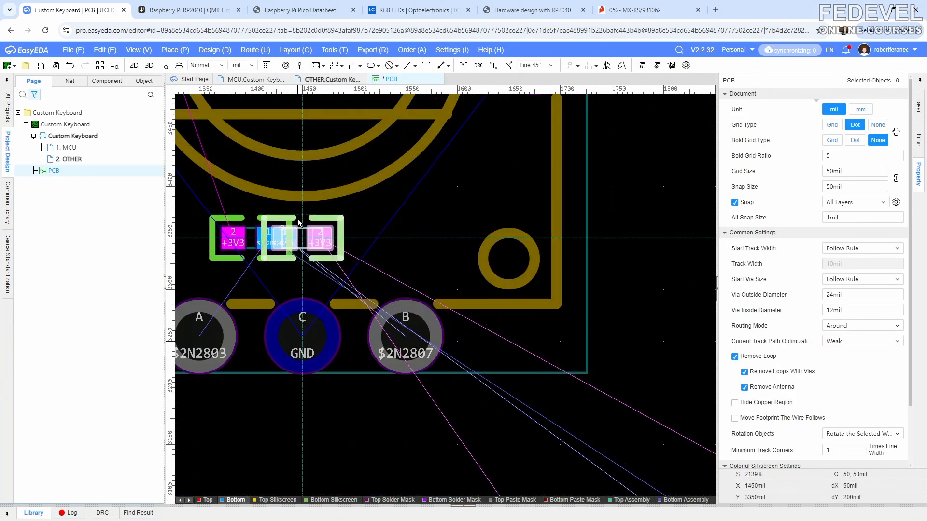
left_click(358, 236)
scroll(432, 233, "down", 4)
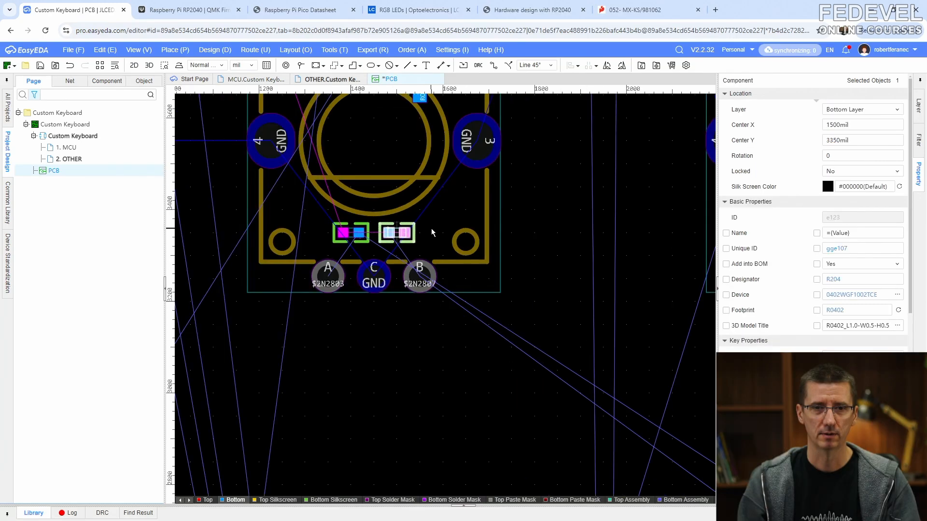
Transfer resistor R206 from the schematic, rotate it 180° and place it directly above R203 at 1400, 3400 mil.
left_click(332, 79)
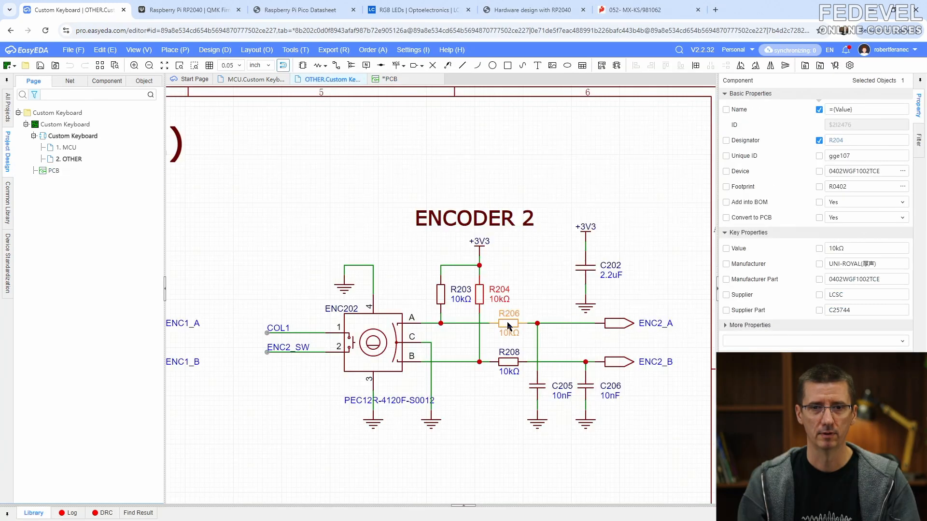
right_click(508, 327)
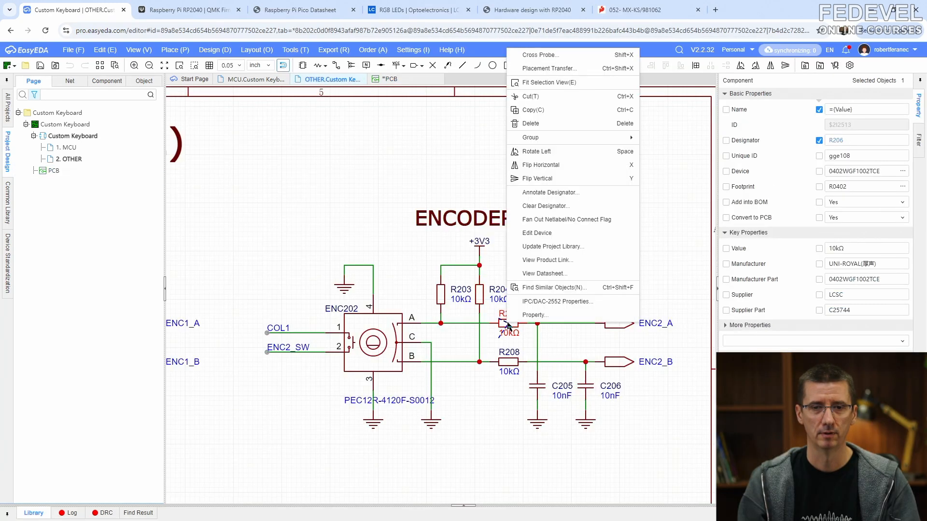
left_click(549, 76)
scroll(521, 155, "down", 4)
right_click_drag(299, 131, 538, 364)
right_click_drag(307, 174, 375, 247)
scroll(375, 247, "up", 8)
key("space")
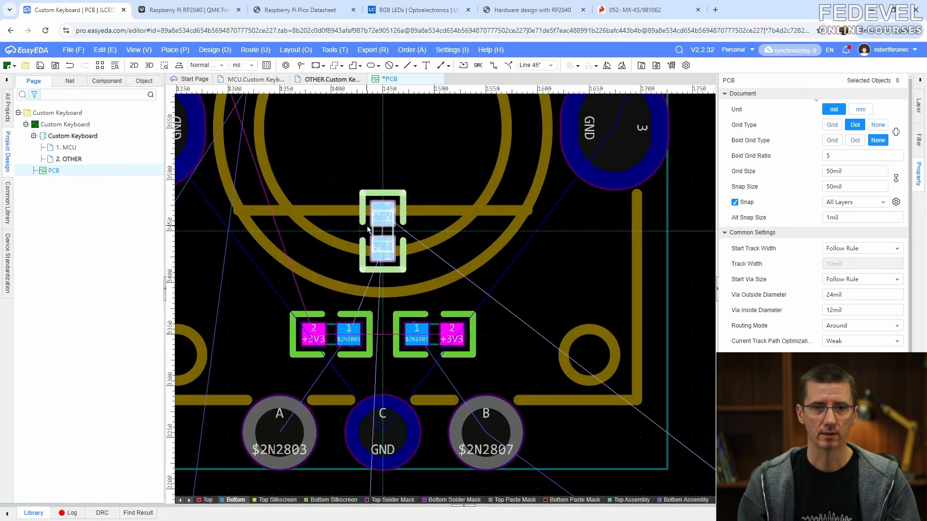
key("space")
left_click(344, 280)
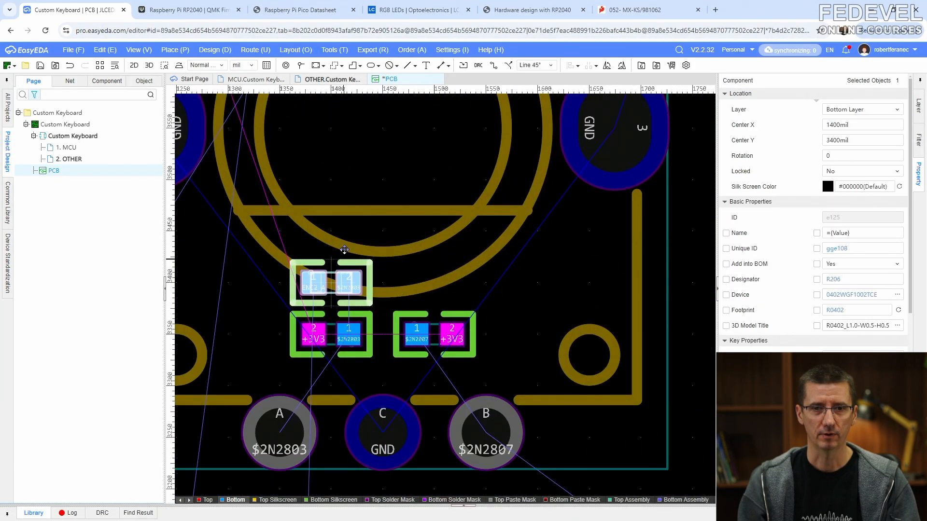
Transfer resistor R208 from the schematic and place it directly above R204 at 1500, 3400 mil with a rotation of 180°.
left_click(332, 80)
right_click(504, 365)
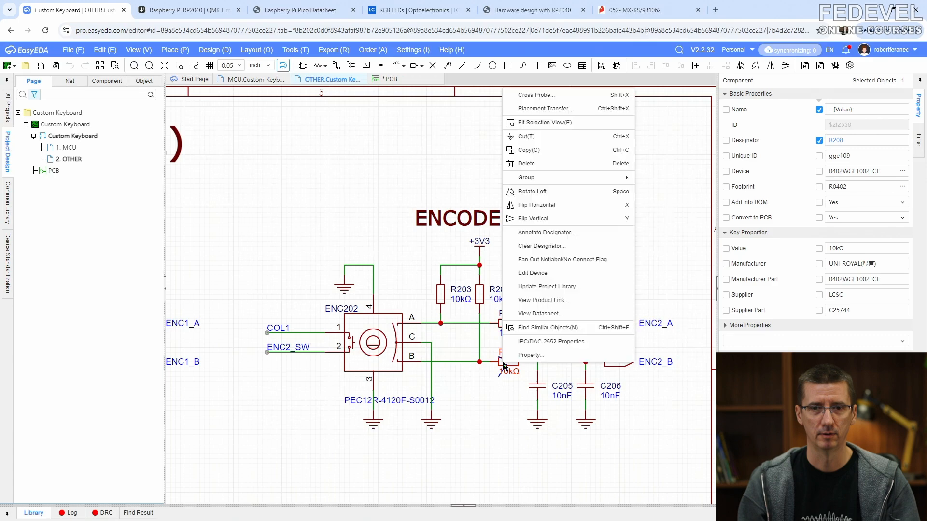
left_click(529, 111)
scroll(538, 226, "down", 7)
right_click_drag(346, 202, 516, 370)
scroll(395, 226, "up", 6)
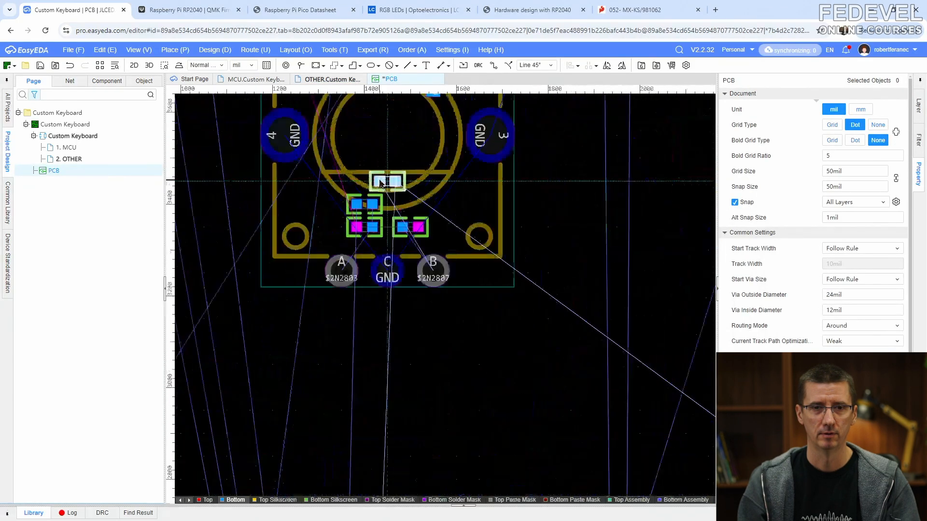
key("space")
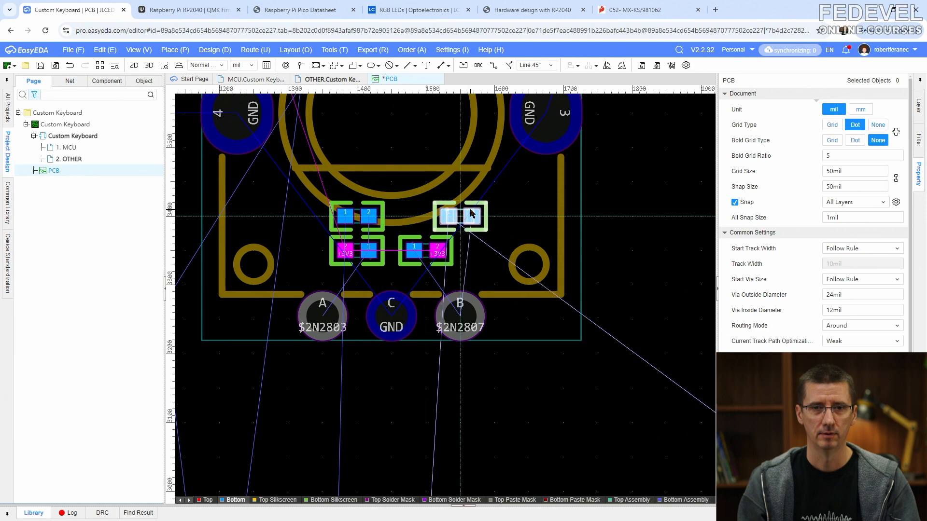
left_click(436, 214)
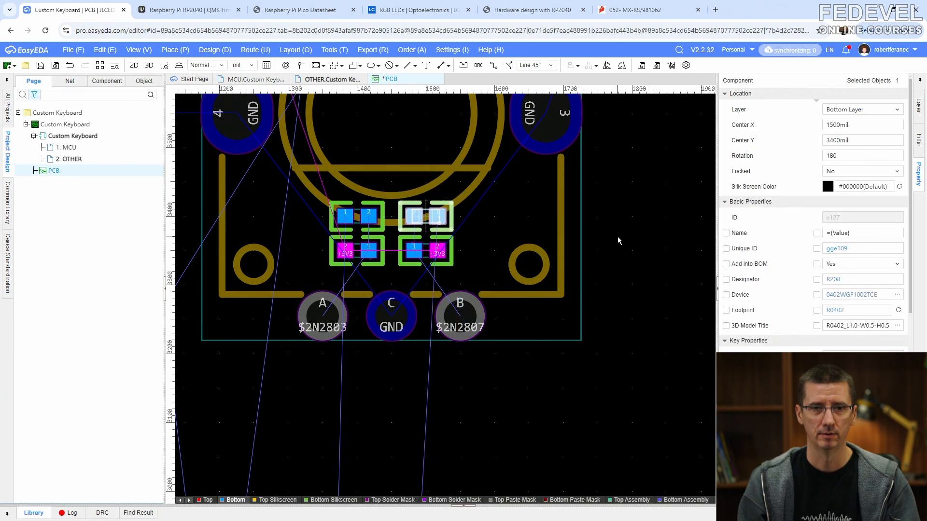
left_click(618, 237)
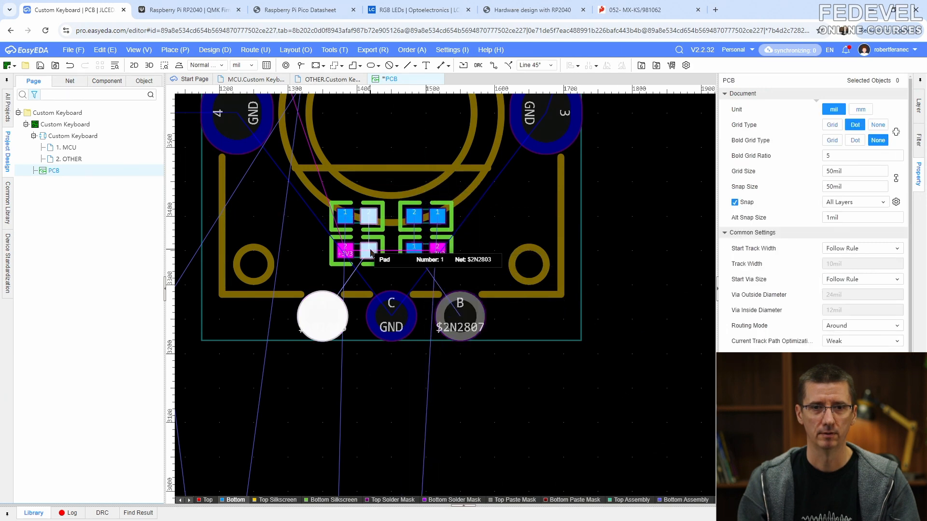
Transfer capacitor C205 from the schematic and place it directly above R206 at 1400, 3450 mil.
left_click(326, 80)
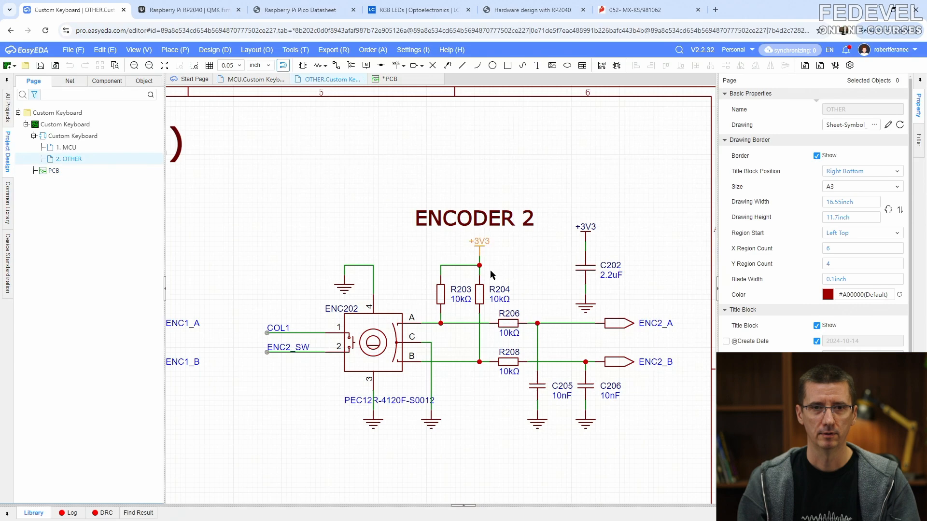
left_click(537, 389)
right_click(537, 389)
left_click(565, 136)
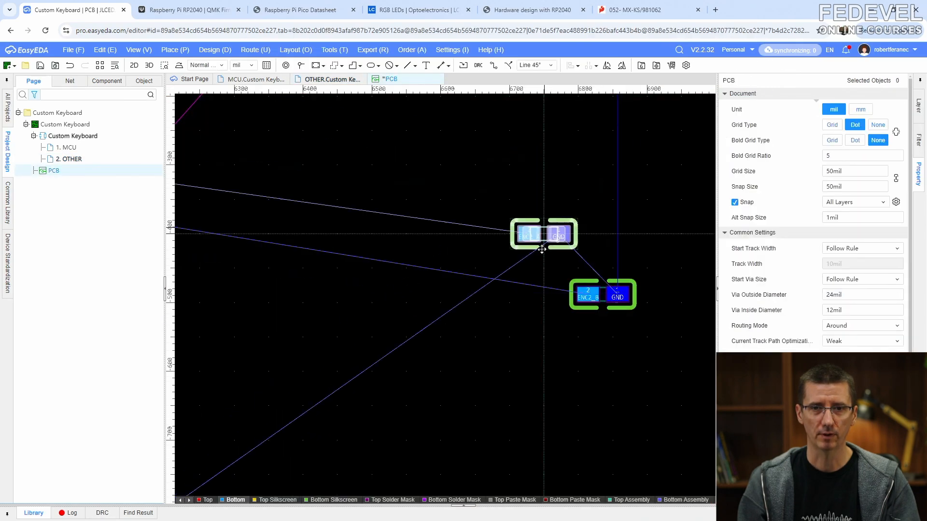
scroll(543, 246, "down", 8)
right_click_drag(319, 197, 573, 356)
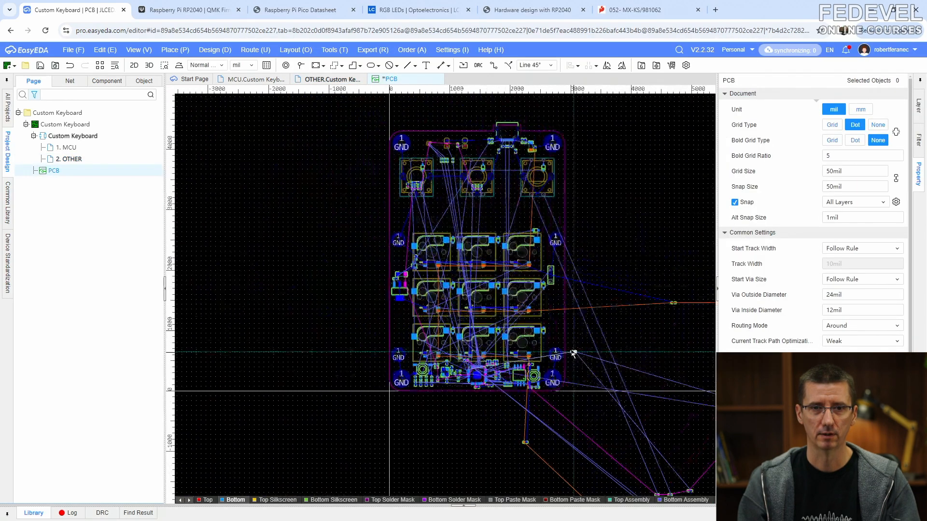
scroll(477, 177, "up", 10)
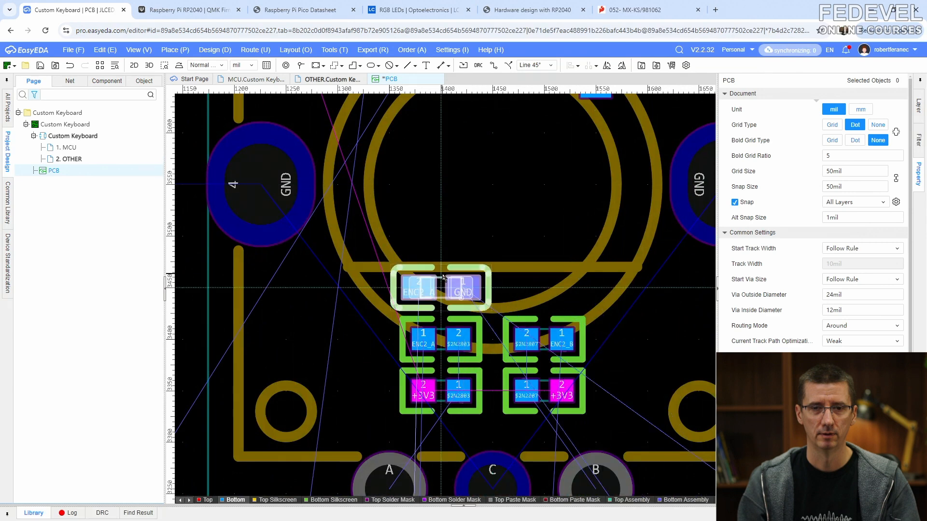
left_click(443, 277)
Transfer capacitor C206 from the schematic, rotate it 180° and place it directly above R208 at 1500, 3450 mil.
left_click(329, 80)
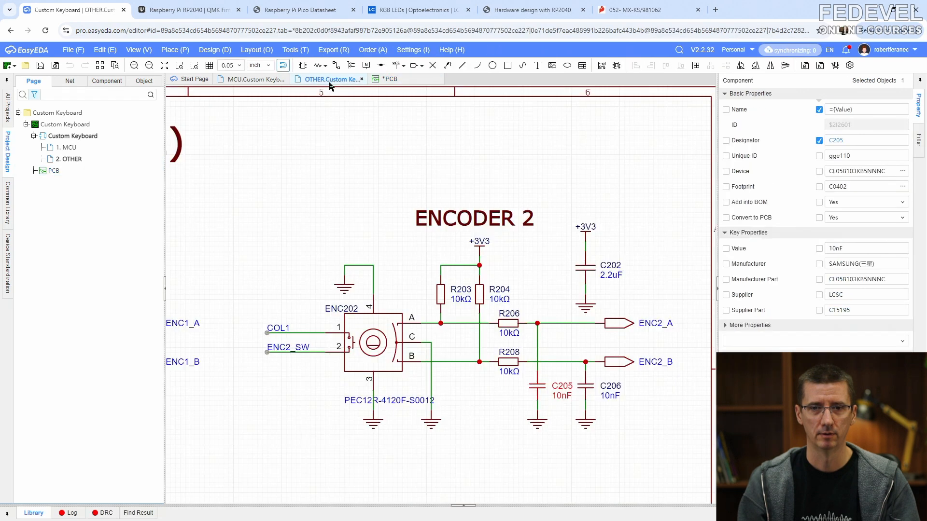
right_click(590, 389)
left_click(630, 129)
scroll(580, 229, "down", 5)
scroll(404, 243, "up", 5)
key("space")
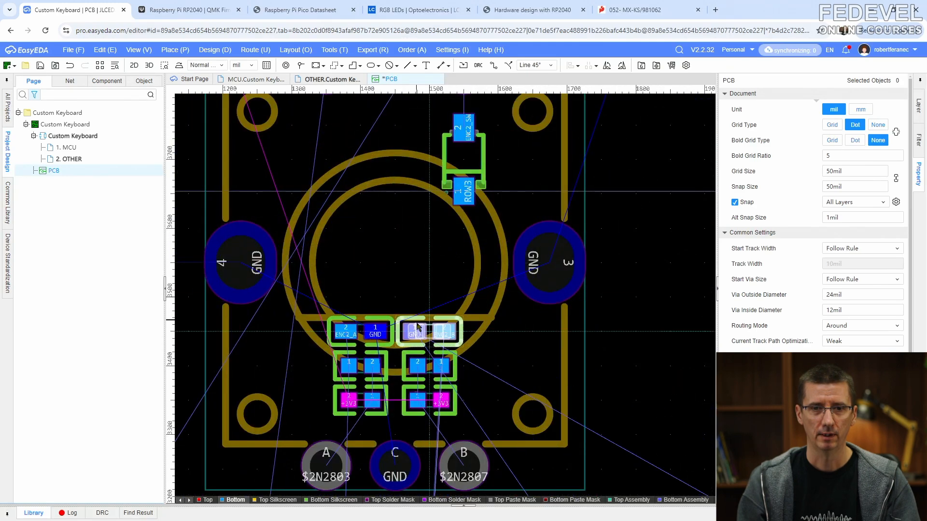
left_click(418, 330)
Transfer capacitor C202 from the schematic, place it vertically beside encoder 2's other parts at 1300, 3400 mil, and save the PCB.
left_click(332, 80)
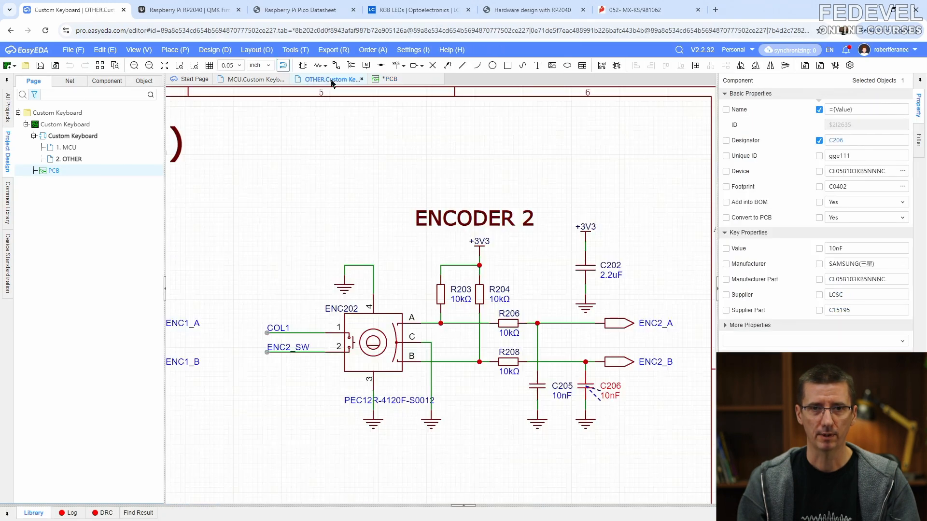
left_click(580, 272)
right_click(582, 273)
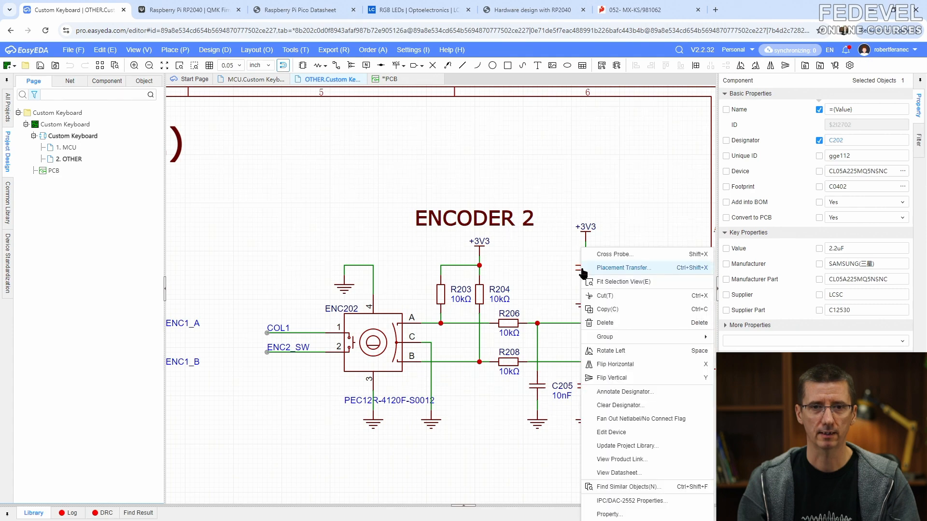
left_click(607, 269)
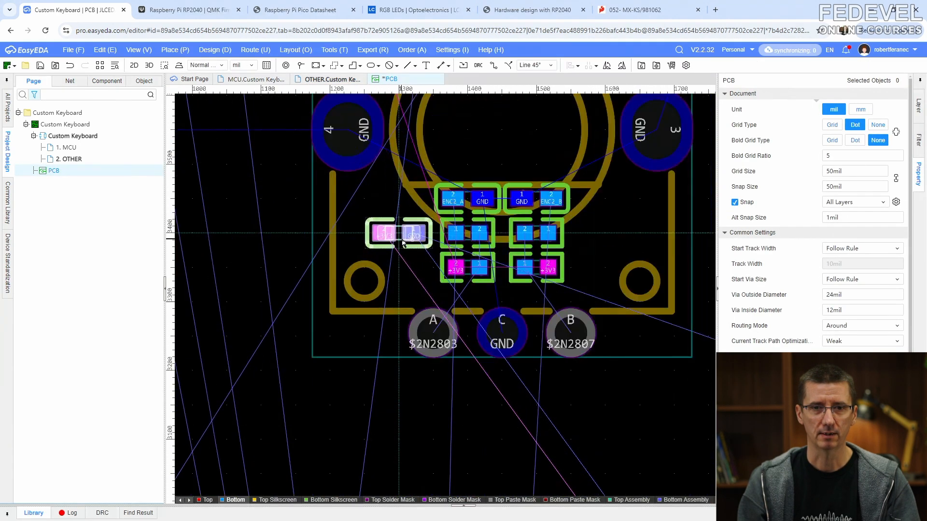
left_click(407, 244)
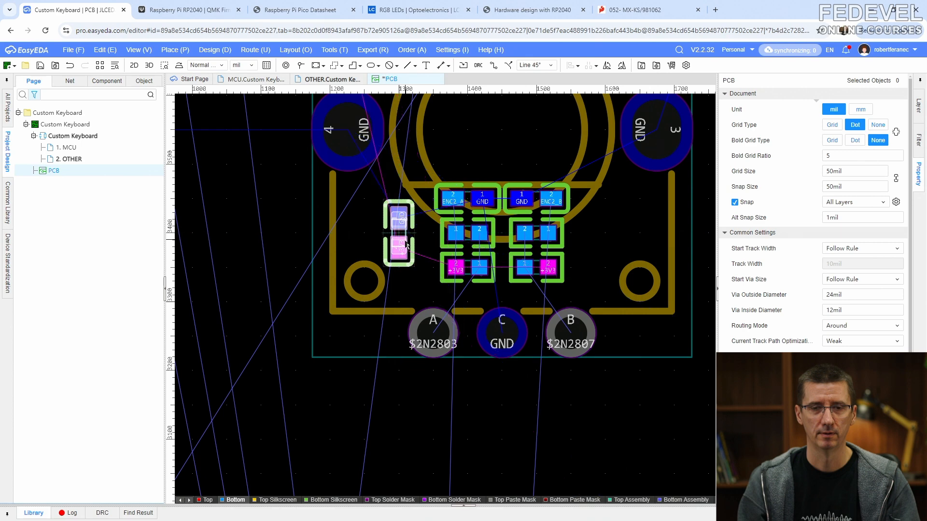
left_click(283, 234)
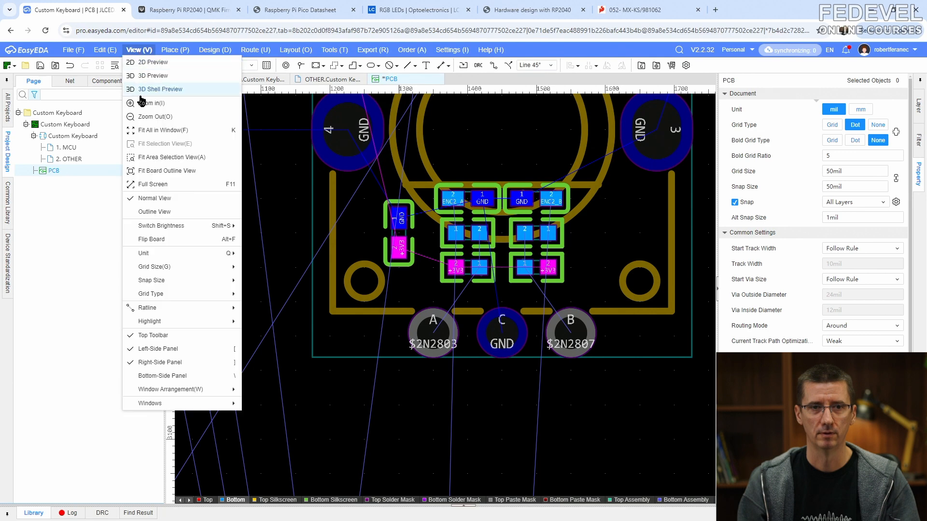
left_click(156, 171)
left_click(40, 68)
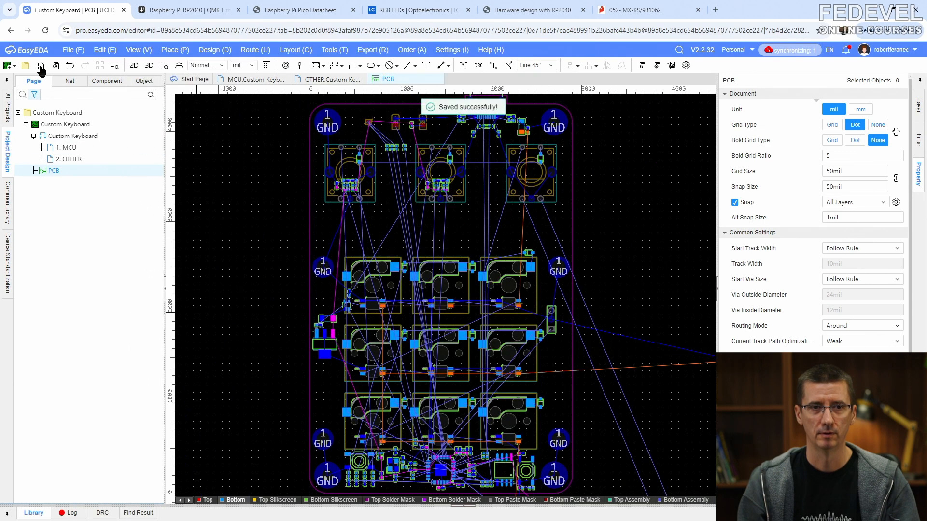
Transfer resistor R209 of encoder 3 from the schematic and place it above the encoder's pins A and C at 2400, 3350 mil.
left_click(332, 79)
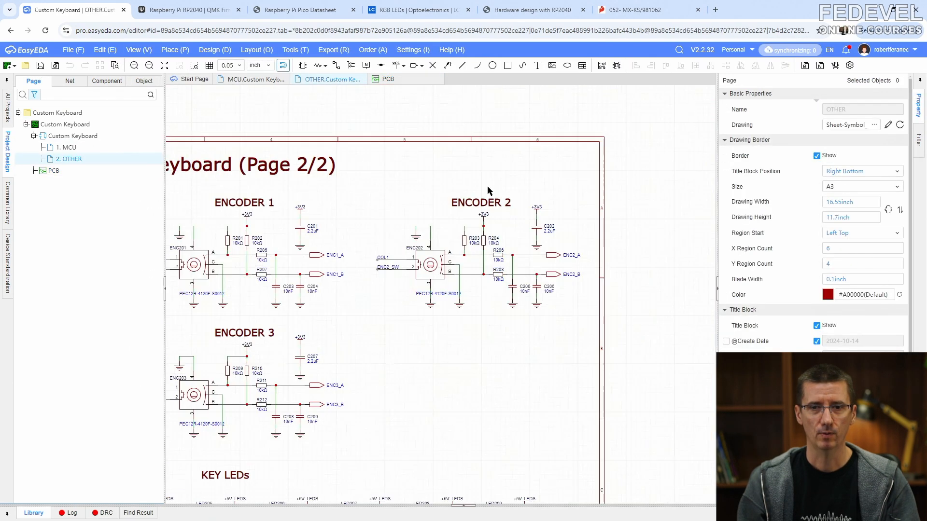
right_click_drag(346, 332, 556, 225)
scroll(477, 260, "up", 3)
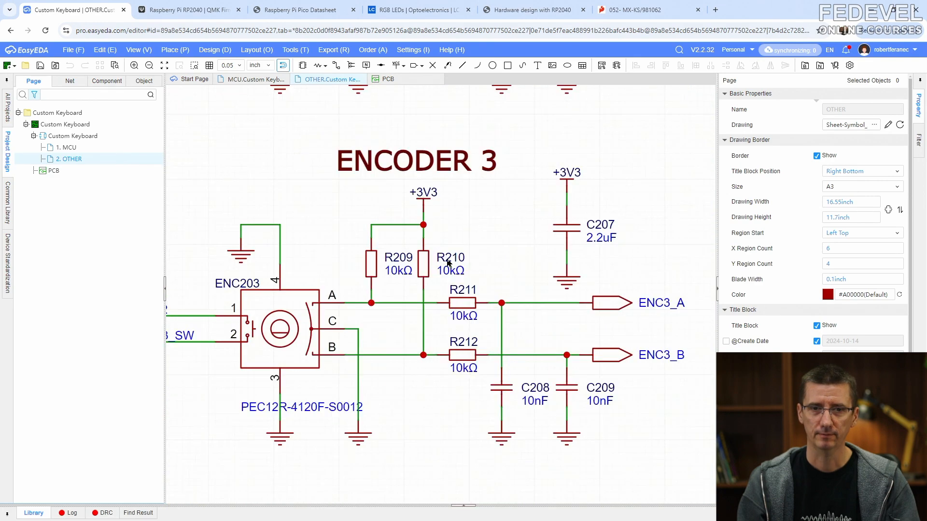
left_click(369, 259)
right_click(370, 261)
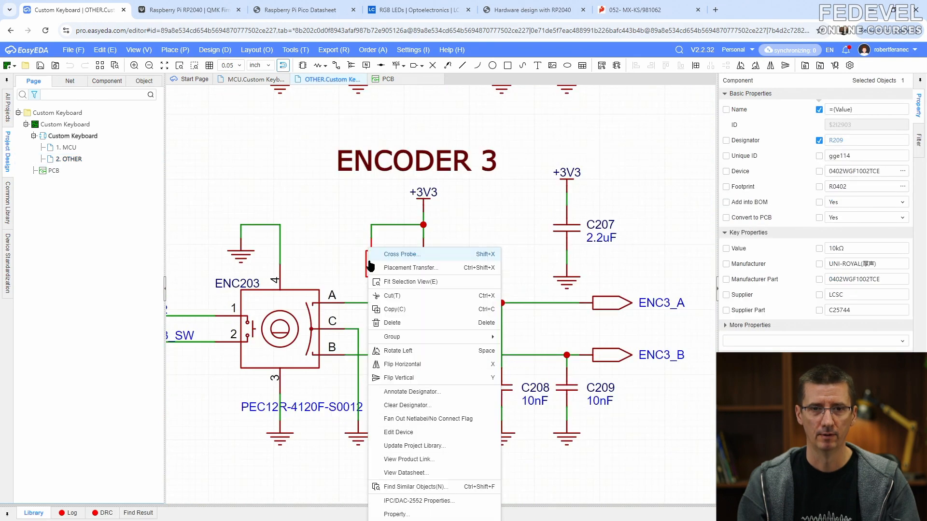
left_click(399, 268)
scroll(435, 261, "down", 5)
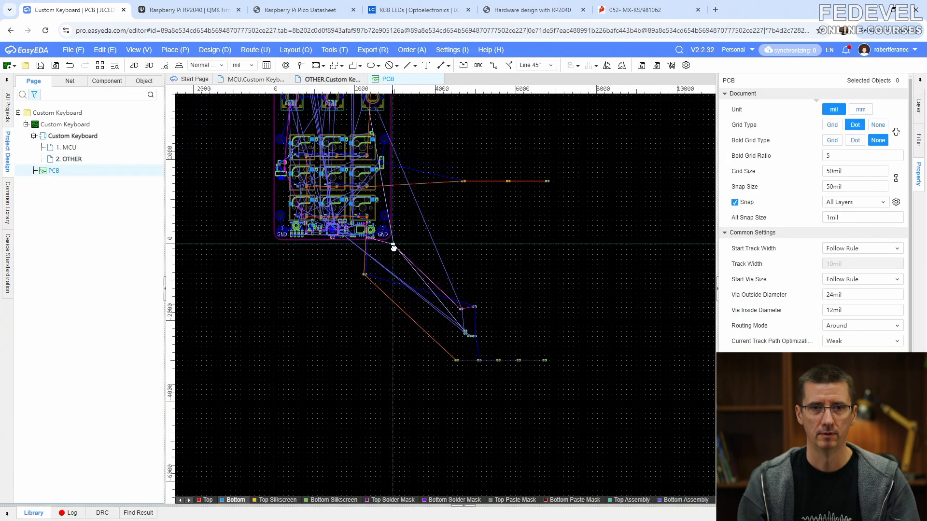
scroll(435, 261, "up", 12)
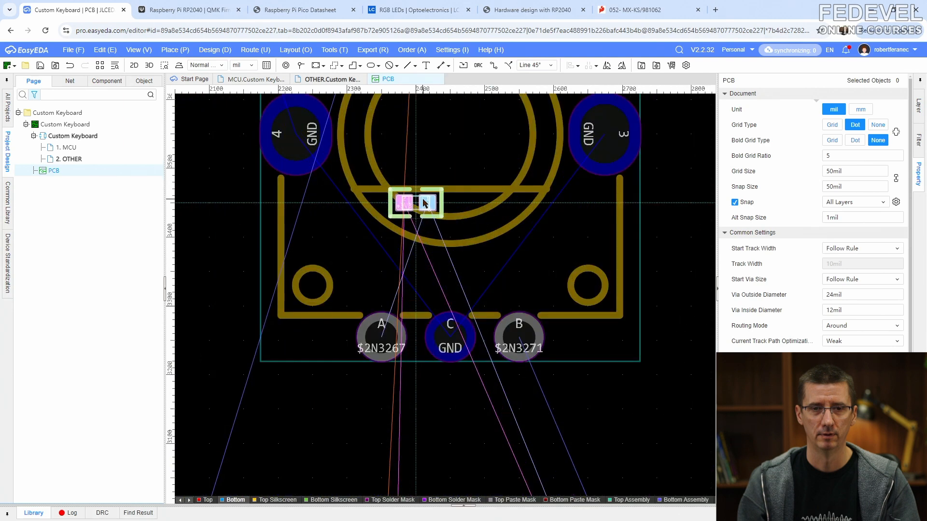
left_click(422, 271)
left_click(256, 427)
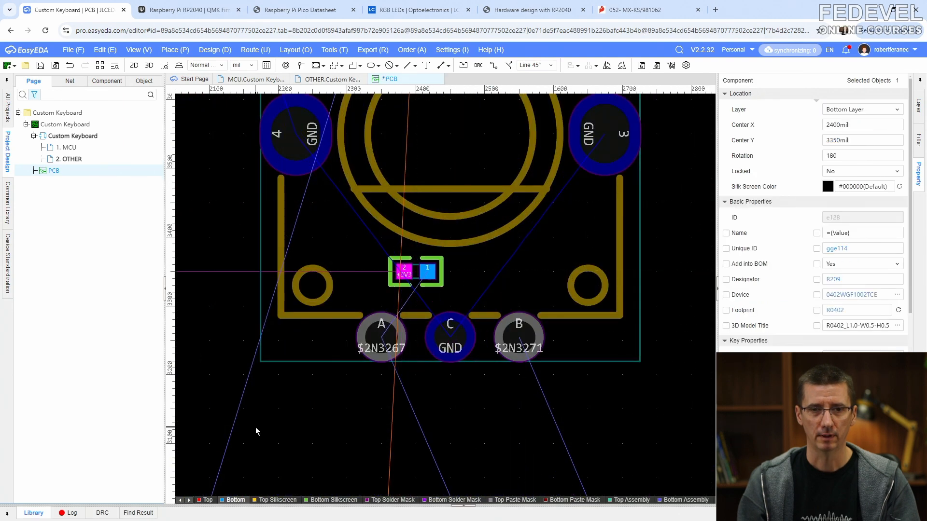
left_click(415, 274)
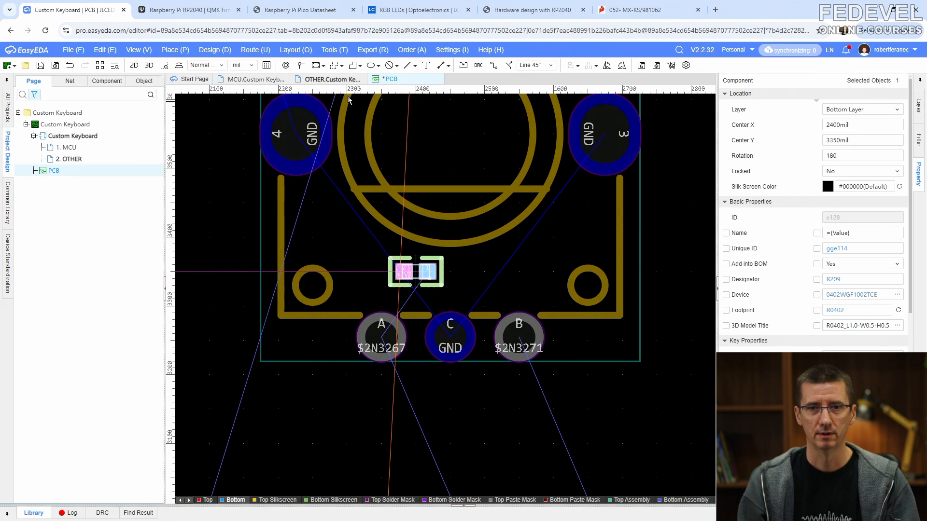
Transfer resistor R210 from the schematic, rotate it 180° and place it level with R209 at 2500, 3350 mil.
left_click(331, 80)
left_click(492, 290)
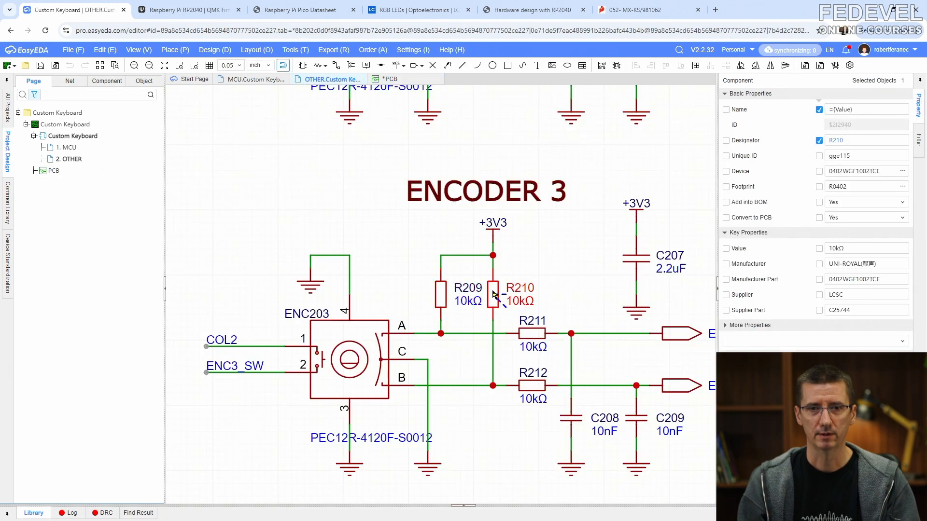
right_click(491, 289)
left_click(509, 265)
scroll(425, 214, "down", 6)
scroll(425, 214, "up", 8)
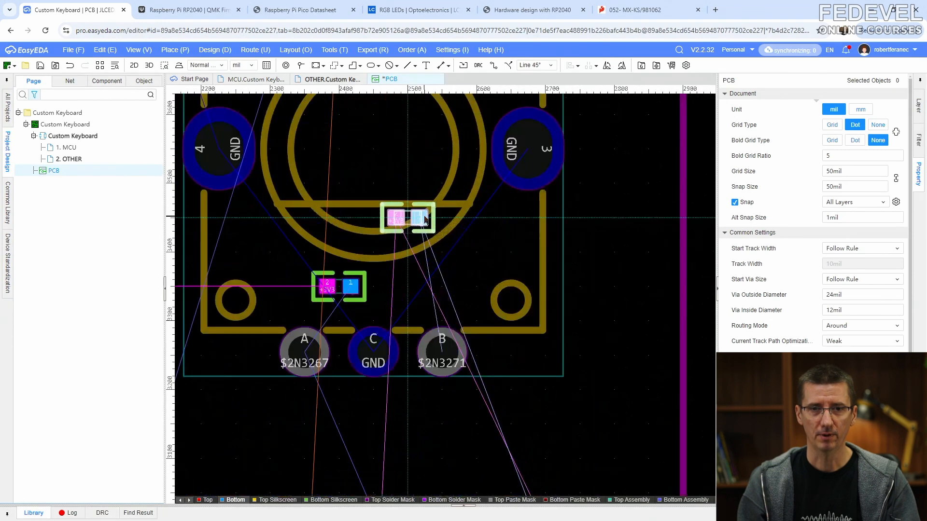
key("space")
key("space")
left_click(418, 313)
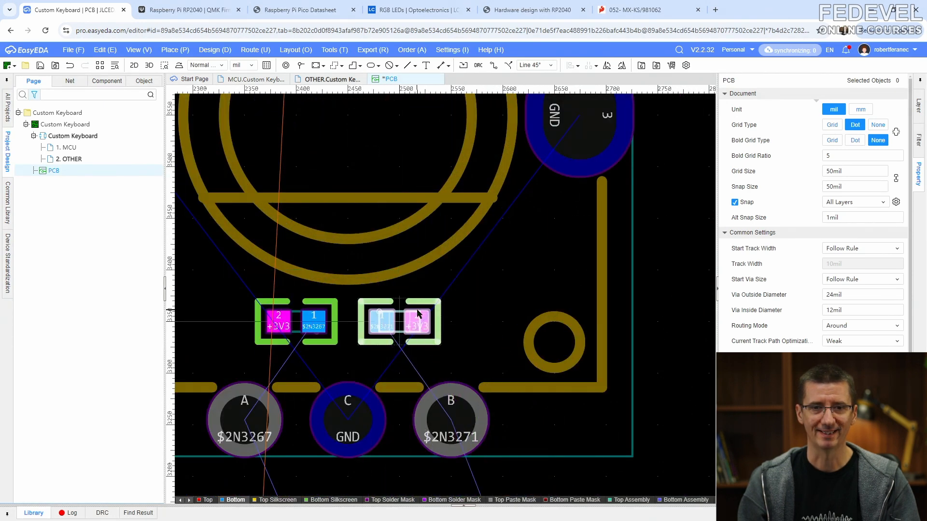
Transfer resistor R211 from the schematic and place it directly above R209 at 2400, 3400 mil.
left_click(333, 81)
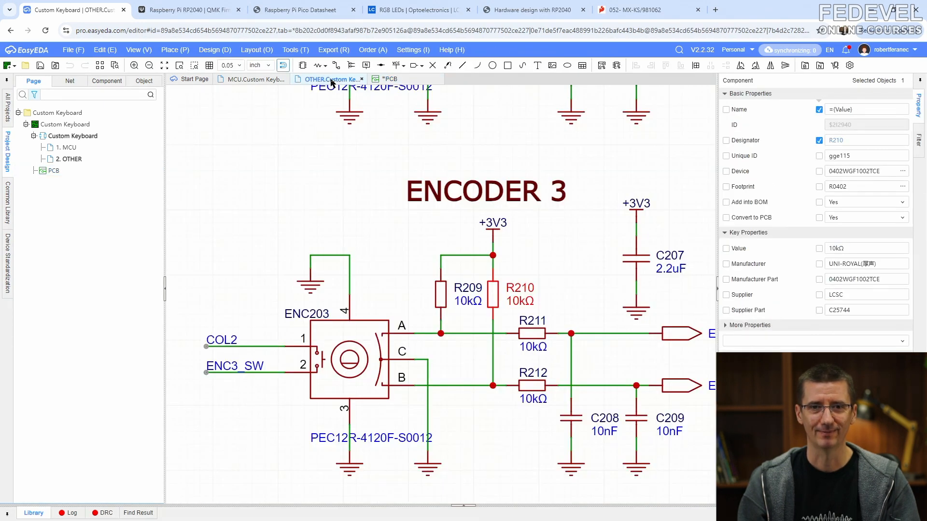
right_click(529, 336)
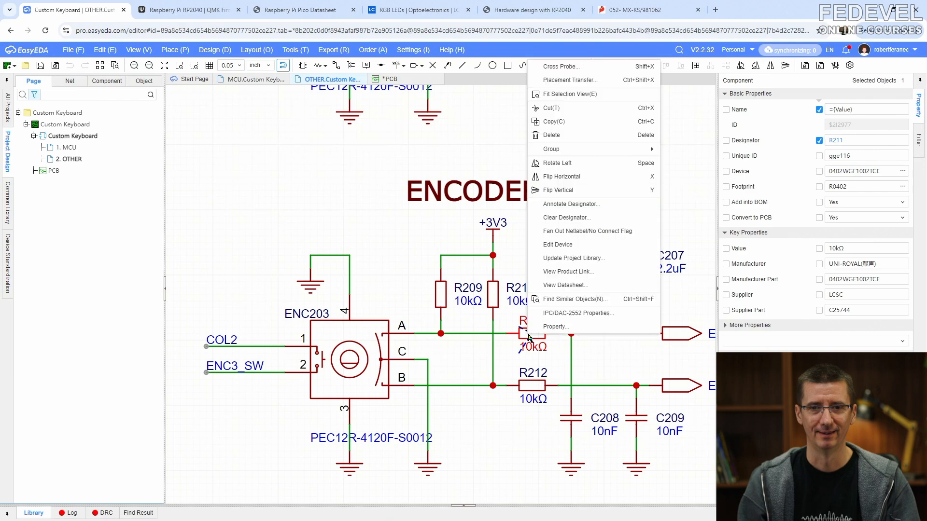
left_click(584, 85)
scroll(533, 280, "down", 8)
right_click_drag(410, 185, 530, 517)
right_click_drag(444, 165, 454, 314)
scroll(453, 314, "up", 6)
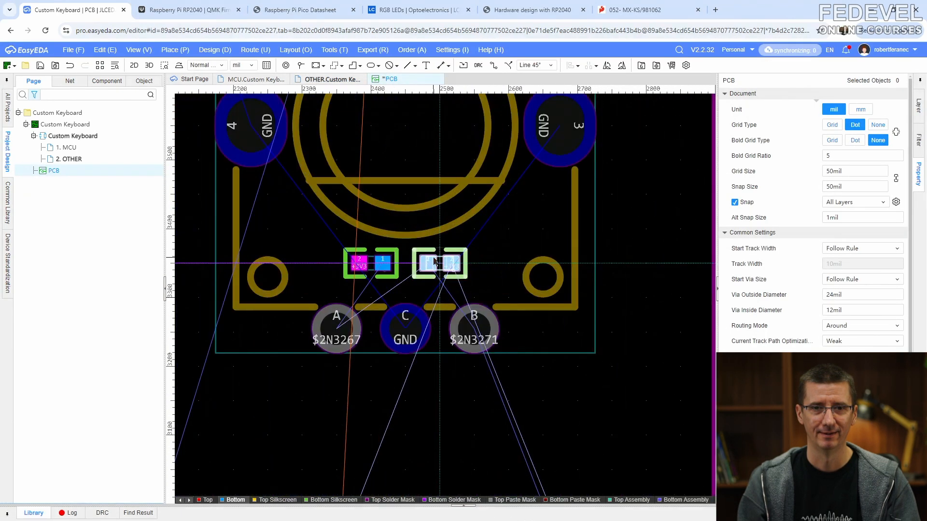
left_click(383, 236)
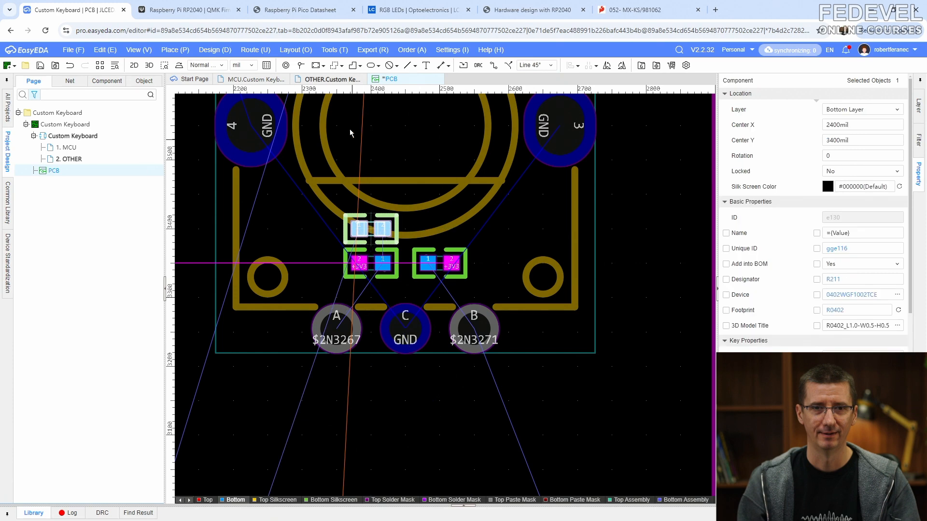
Transfer resistor R212 from the schematic and place it directly above R210 at 2500, 3400 mil with a rotation of 180°.
left_click(334, 80)
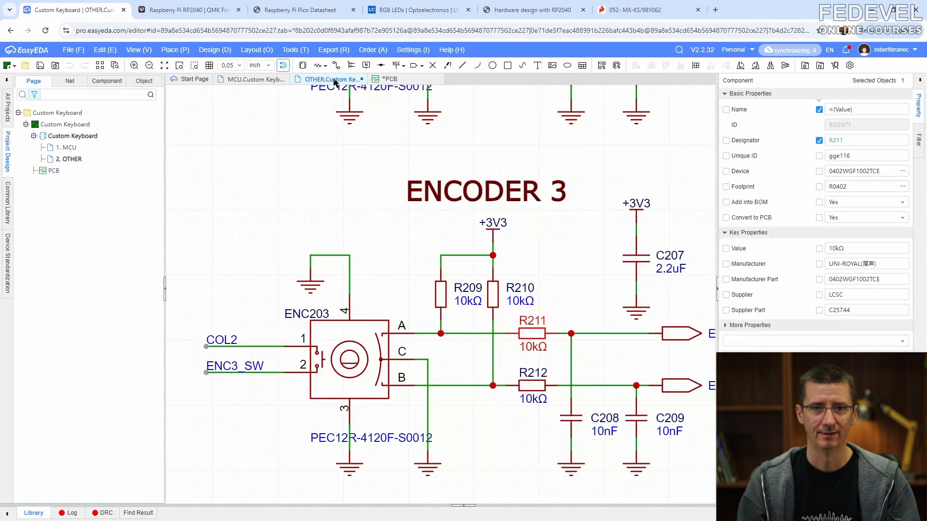
right_click(528, 385)
left_click(579, 130)
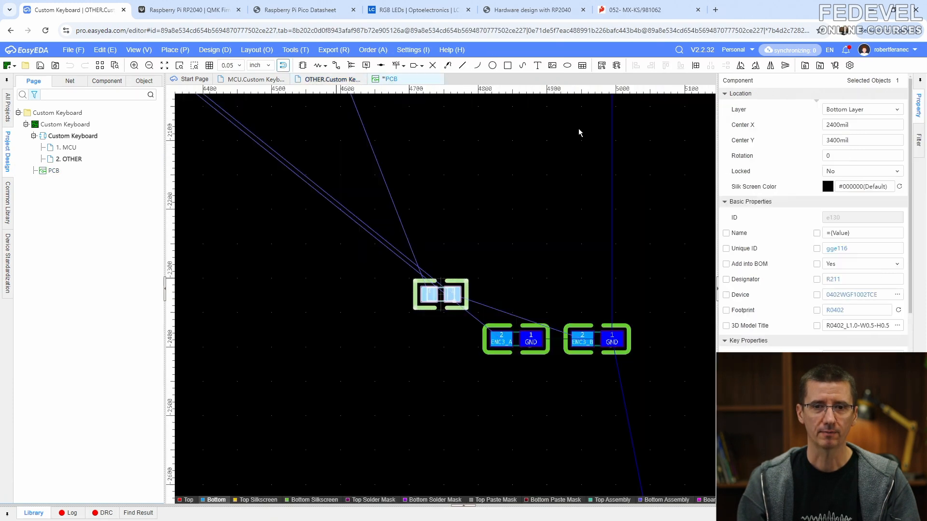
scroll(503, 285, "up", 6)
scroll(454, 277, "up", 2)
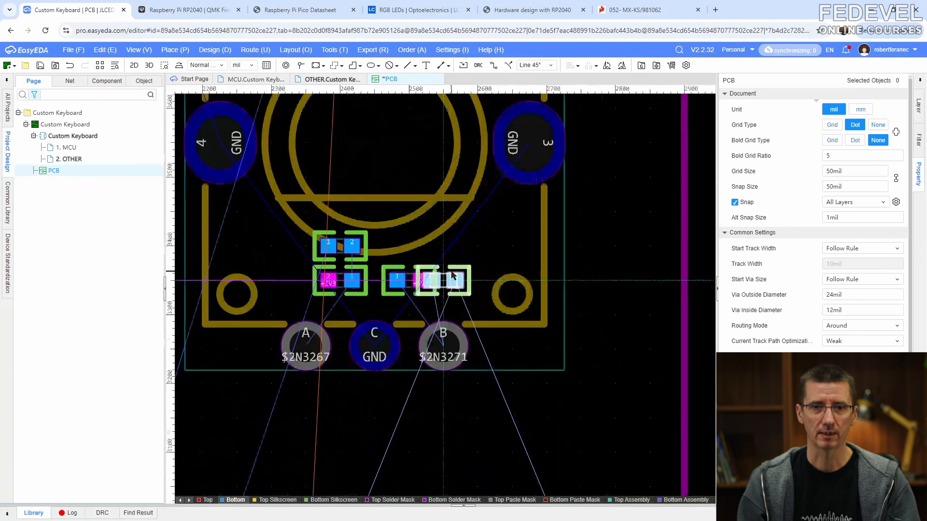
left_click(411, 244)
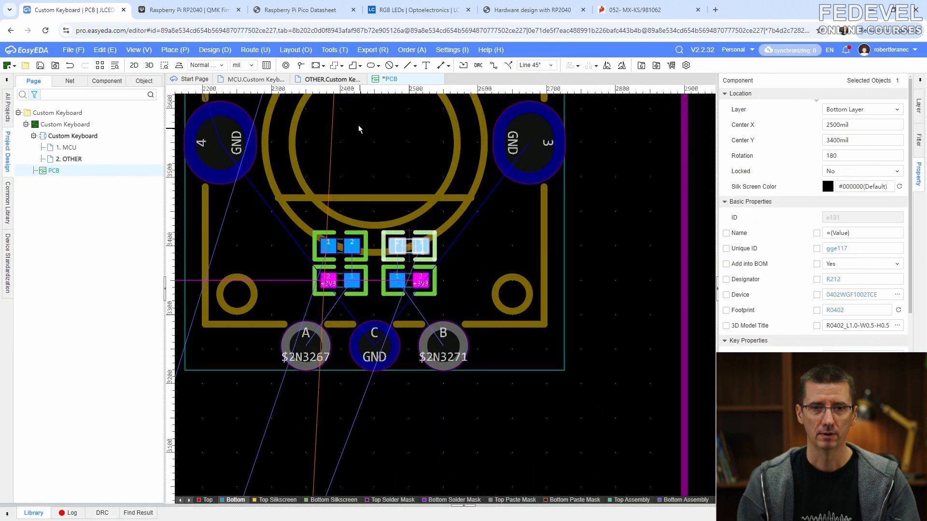
Transfer capacitor C208 from the schematic, rotate it 180° and place it directly above R211 at 2400, 3450 mil.
left_click(331, 80)
left_click(569, 420)
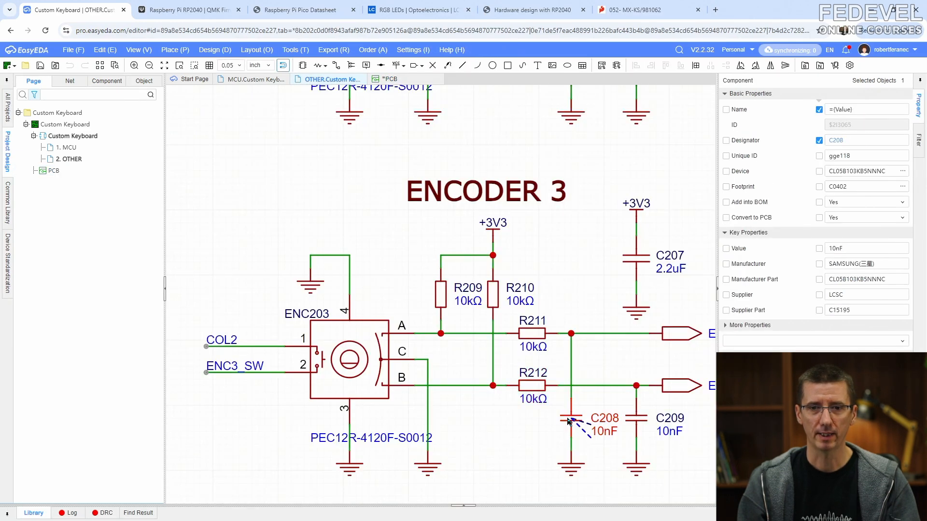
right_click(569, 420)
left_click(608, 164)
scroll(433, 325, "down", 5)
scroll(414, 215, "up", 8)
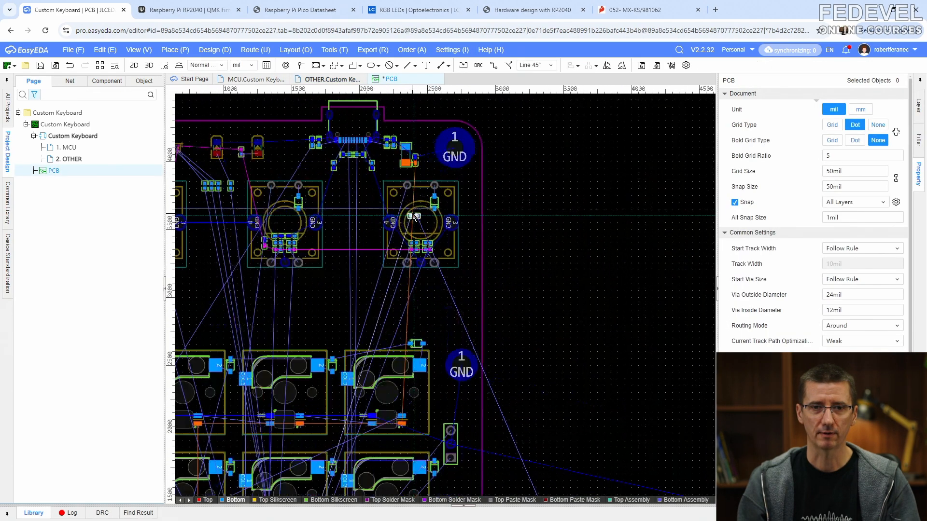
key("space")
key("space")
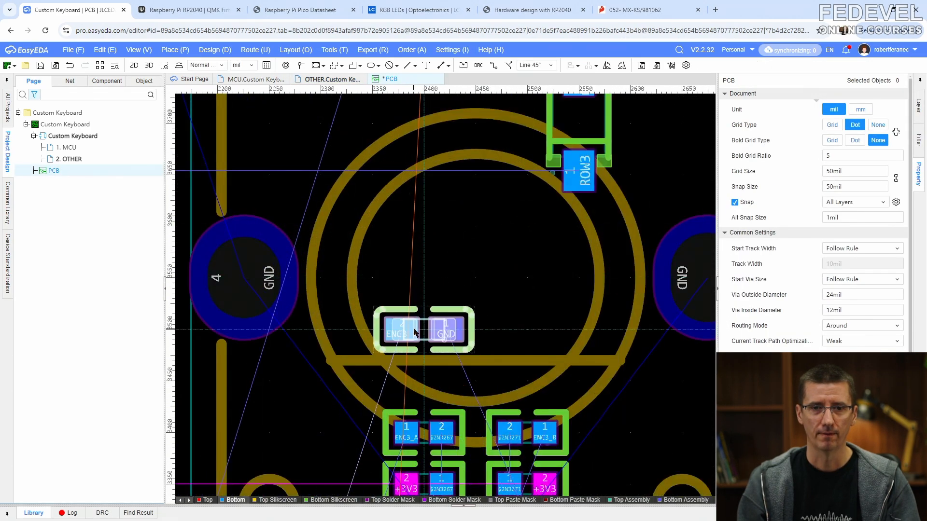
left_click(417, 374)
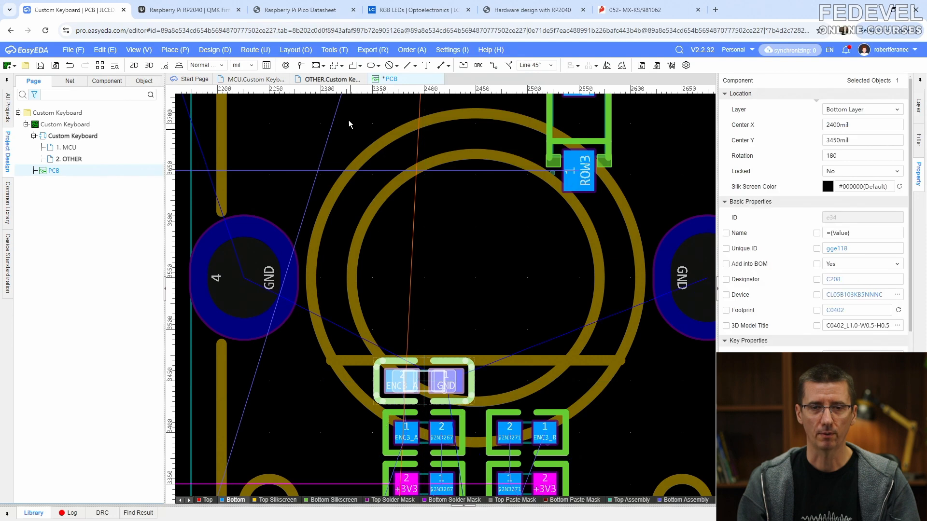
Transfer capacitor C209 from the schematic, rotate it 180° and place it directly above R212, level with C208.
left_click(341, 81)
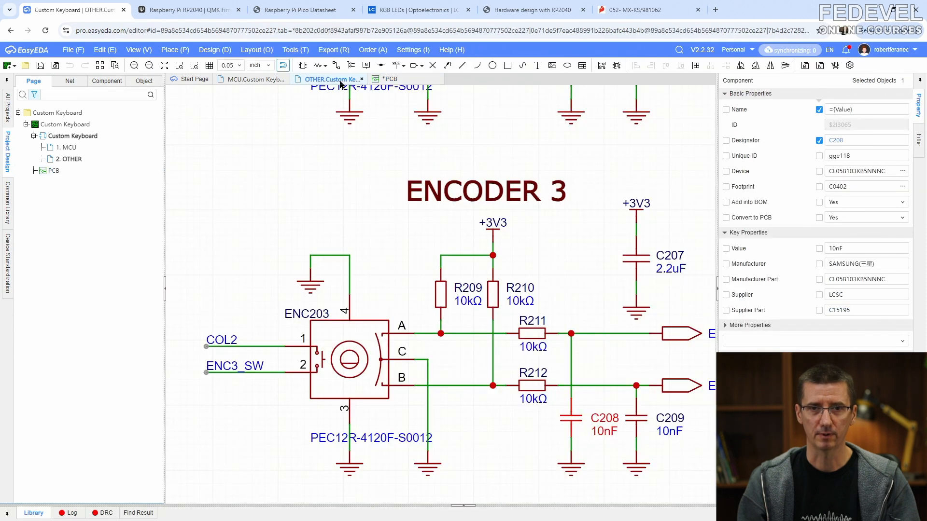
right_click(637, 421)
left_click(670, 164)
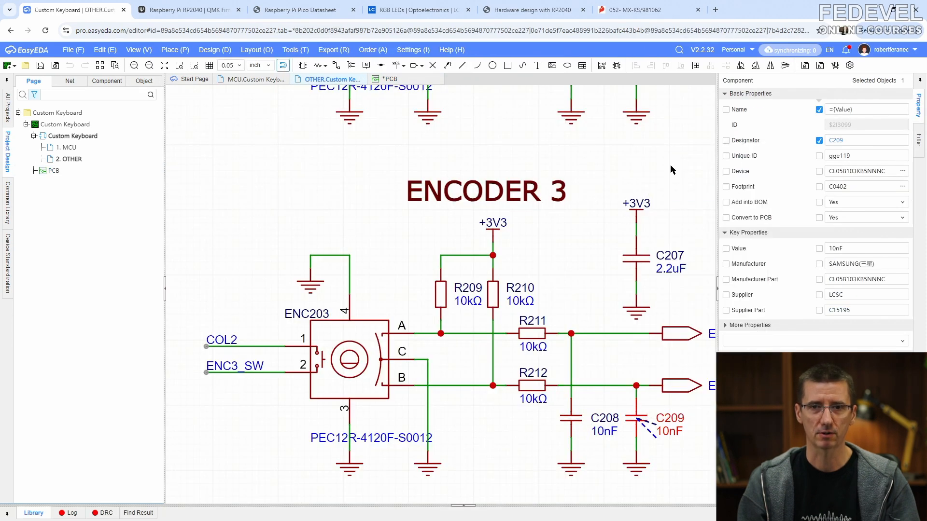
left_click(670, 169)
scroll(499, 220, "down", 12)
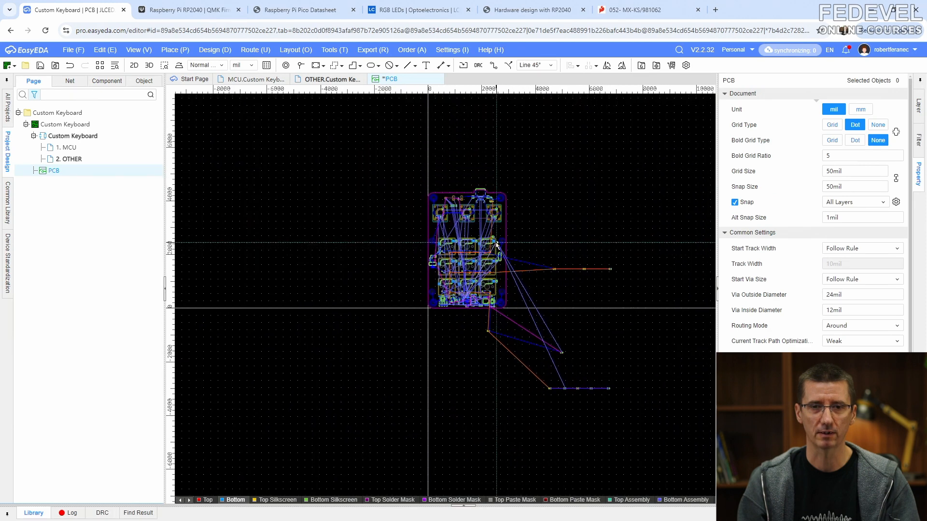
scroll(499, 221, "up", 12)
key("space")
key("space")
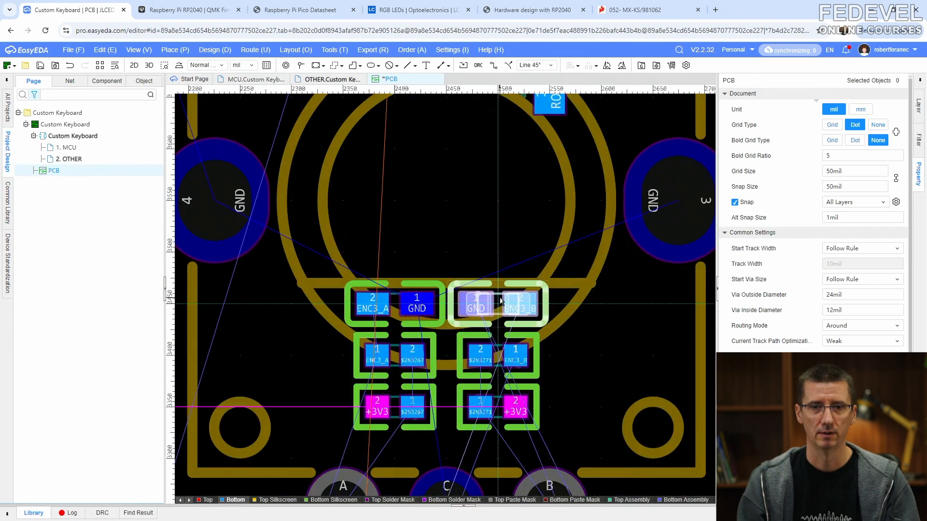
left_click(500, 306)
scroll(437, 211, "down", 3)
left_click(585, 250)
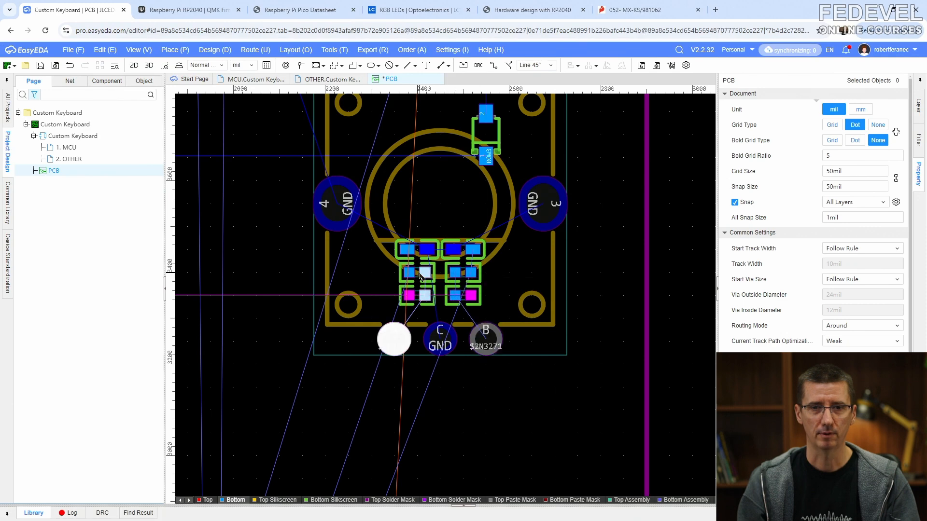
Transfer capacitor C207 from the schematic and place it vertically beside encoder 3's other parts at 2300, 3400 mil with a rotation of 270°.
left_click(327, 80)
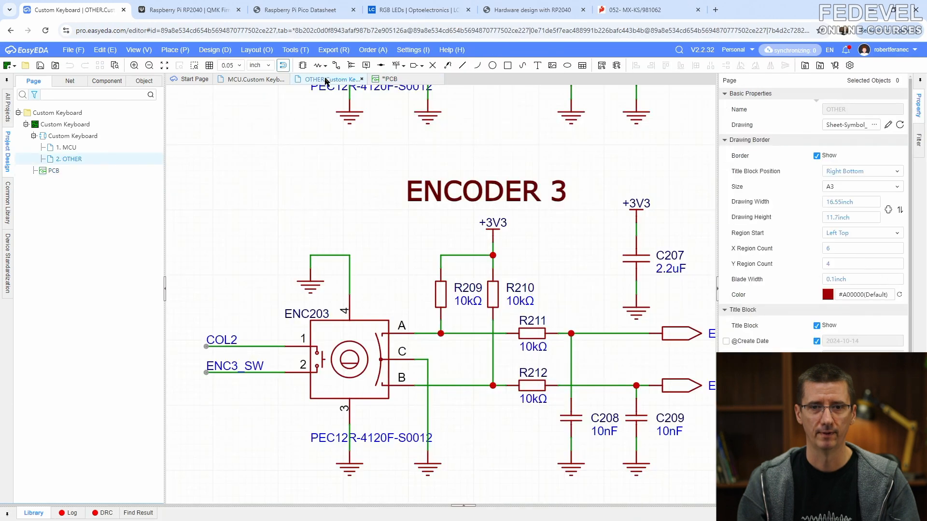
left_click(634, 256)
right_click(632, 249)
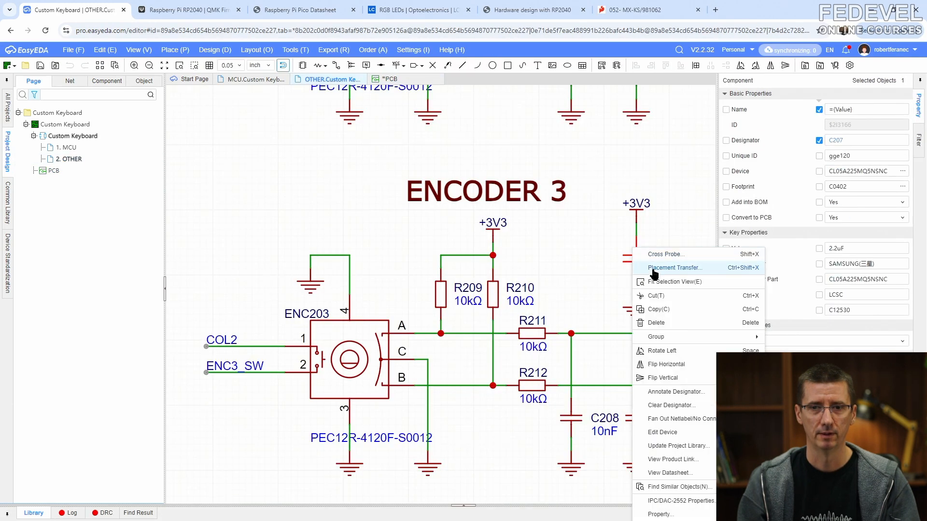
left_click(649, 269)
scroll(563, 246, "up", 8)
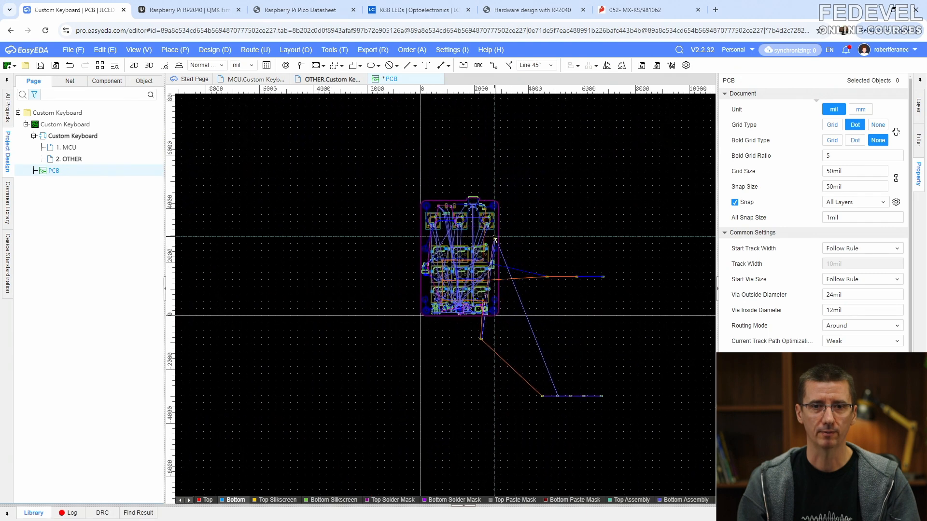
scroll(489, 228, "up", 3)
key("space")
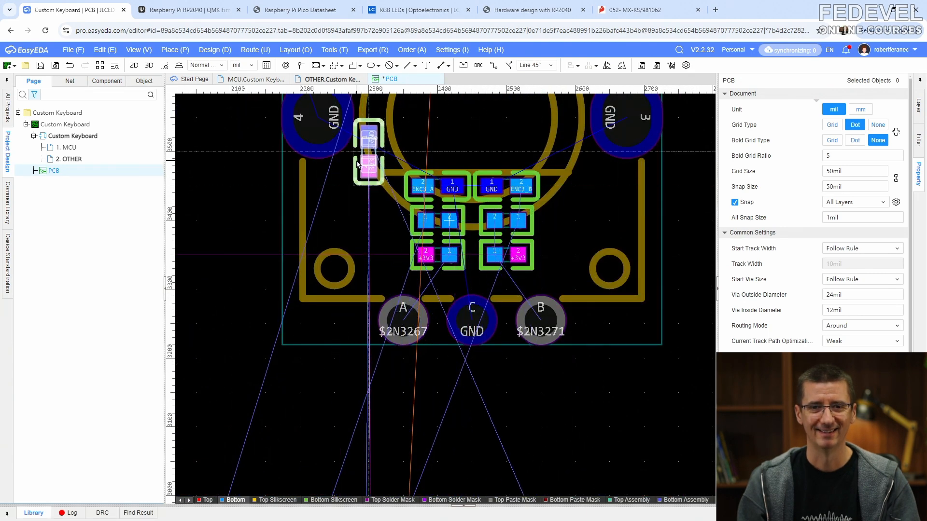
left_click(231, 201)
left_click_drag(232, 186, 367, 220)
scroll(367, 221, "down", 2)
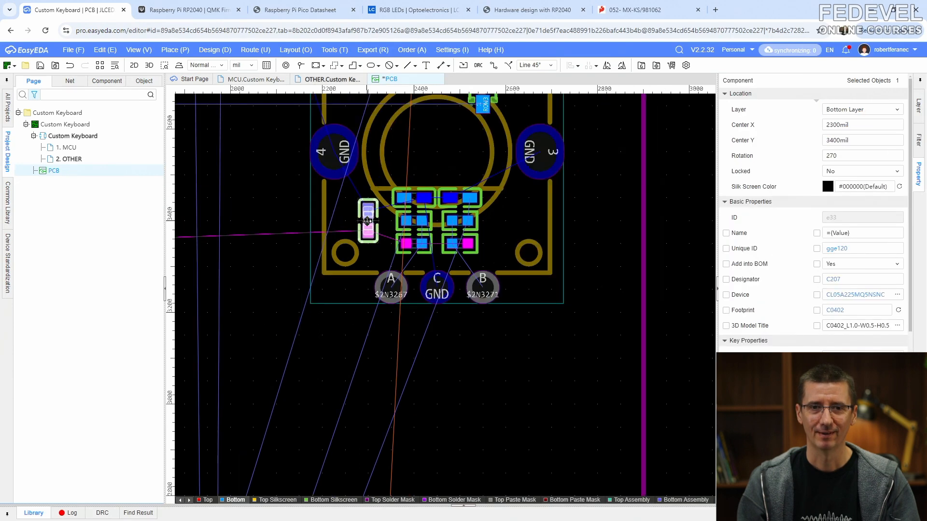
left_click(276, 184)
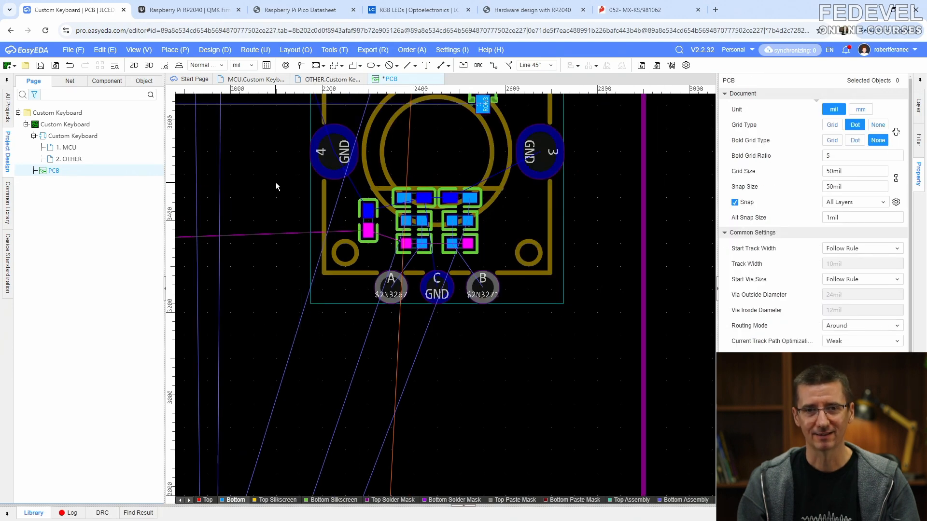
Fit the board outline in the view and save the PCB.
left_click(138, 49)
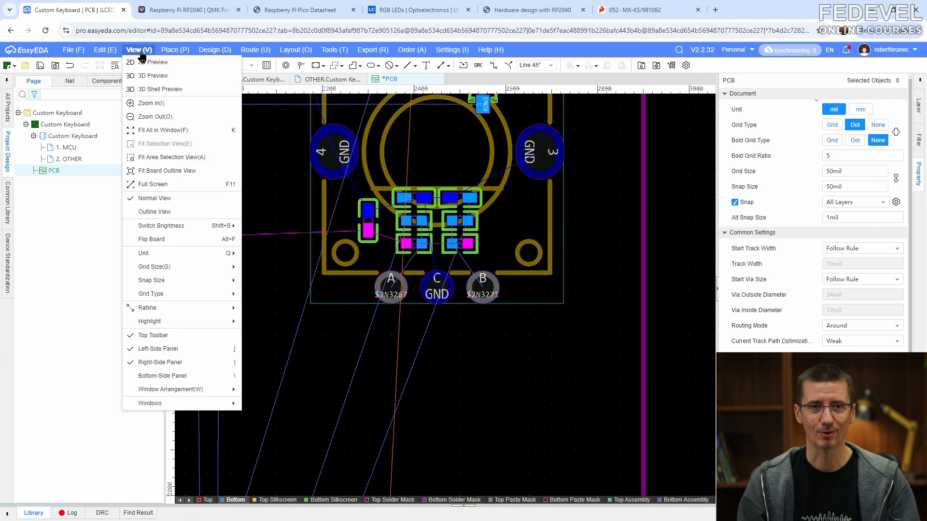
left_click(150, 171)
left_click(40, 67)
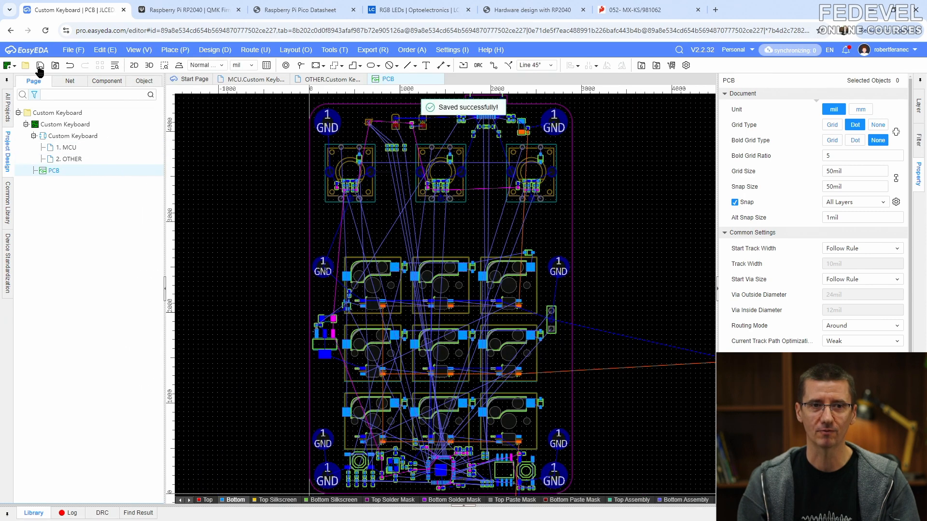
Transfer LED201's capacitor C210 from the OTHER schematic, rotate it to 270° and place it between the upper key switches at 1050, 2150 mil.
scroll(283, 202, "down", 5)
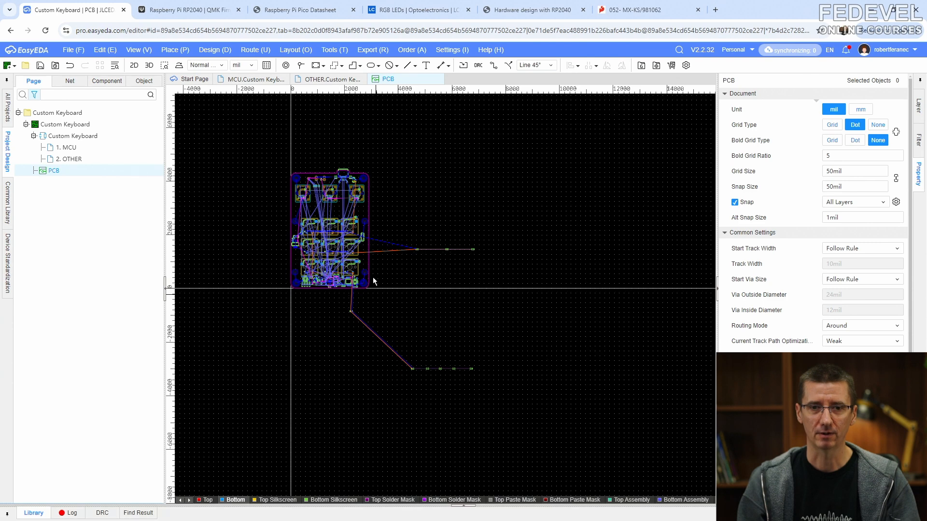
left_click(327, 79)
scroll(455, 176, "down", 6)
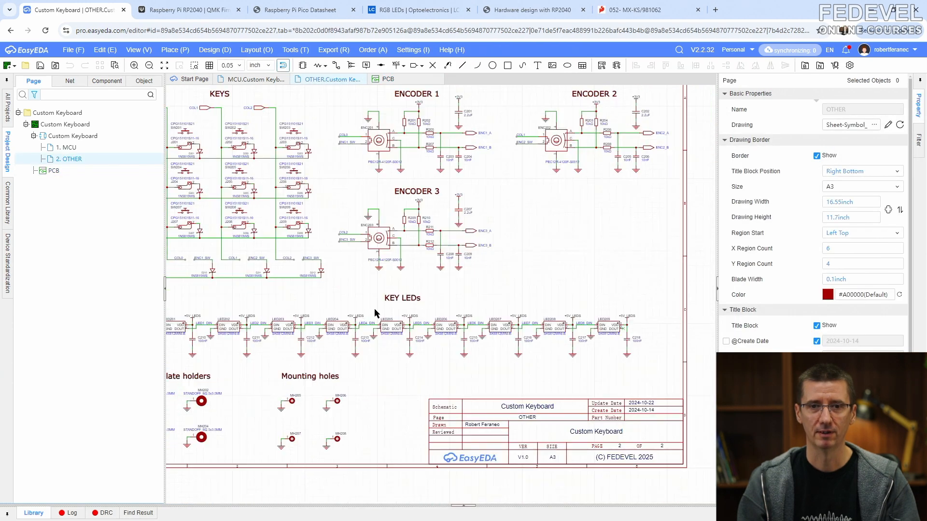
scroll(372, 275, "up", 5)
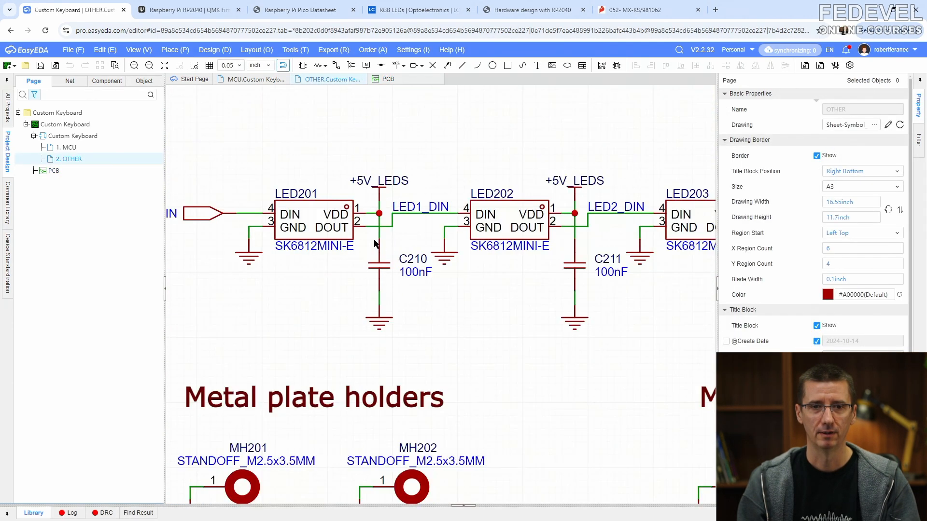
left_click(381, 267)
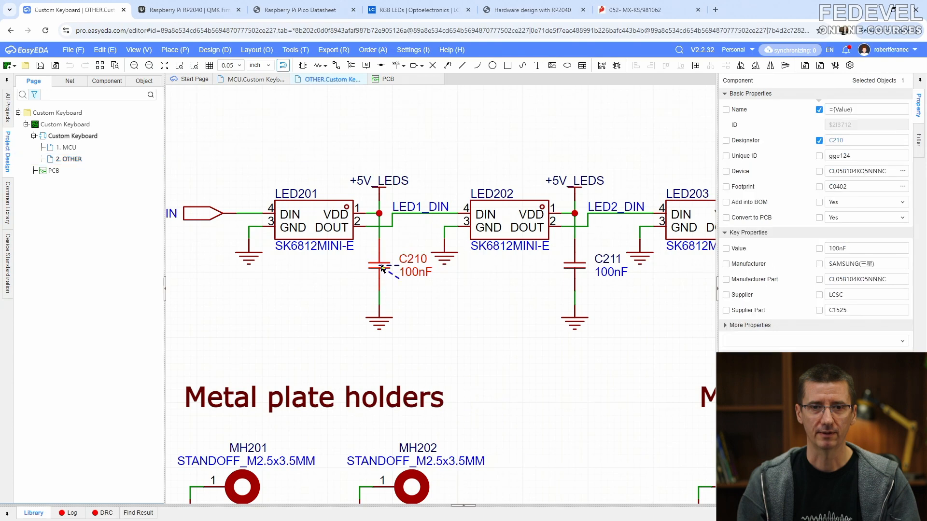
right_click(381, 268)
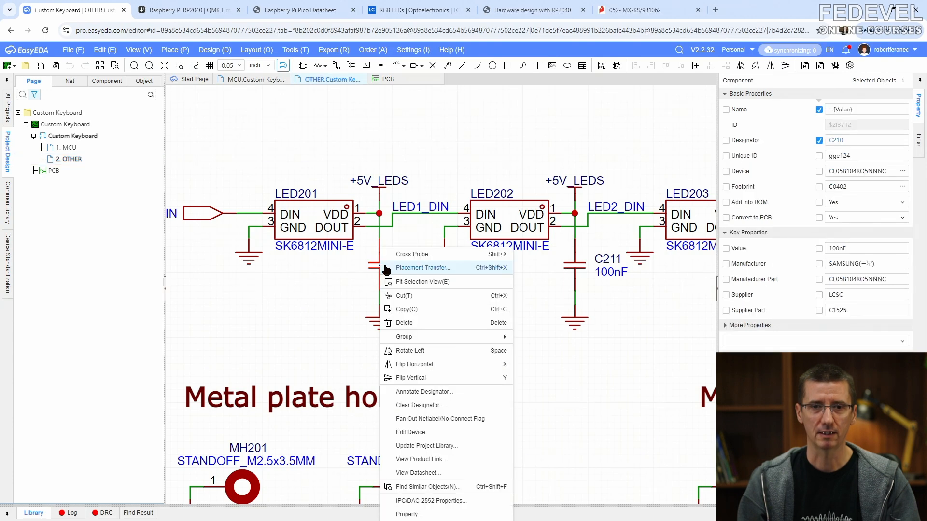
left_click(411, 269)
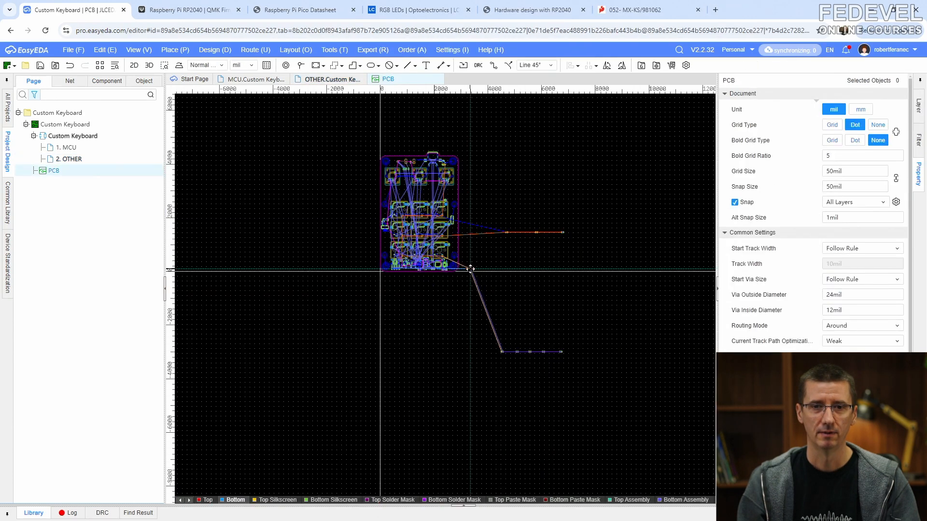
scroll(419, 238, "up", 10)
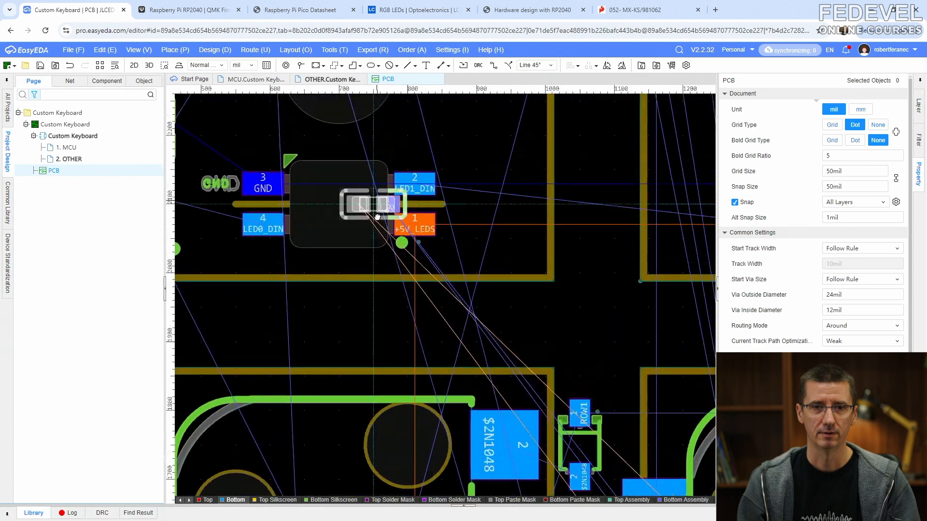
key("space")
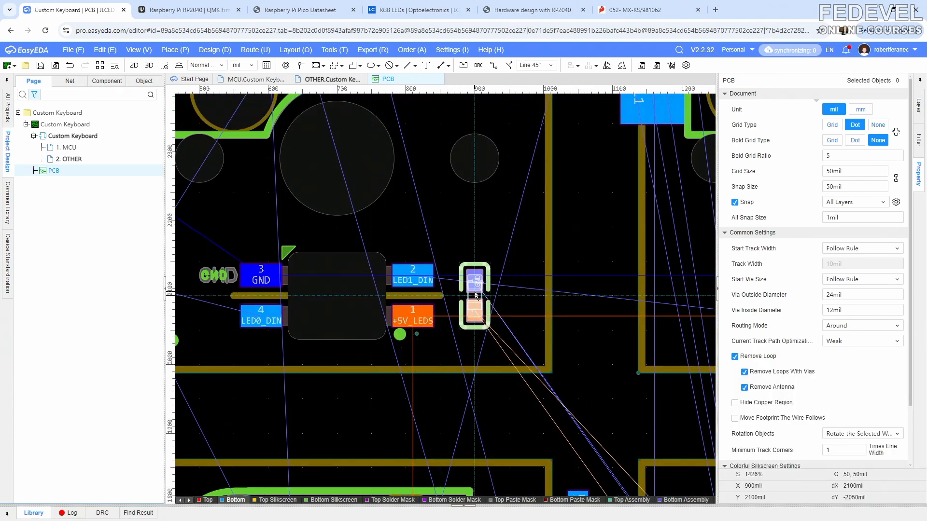
left_click(578, 261)
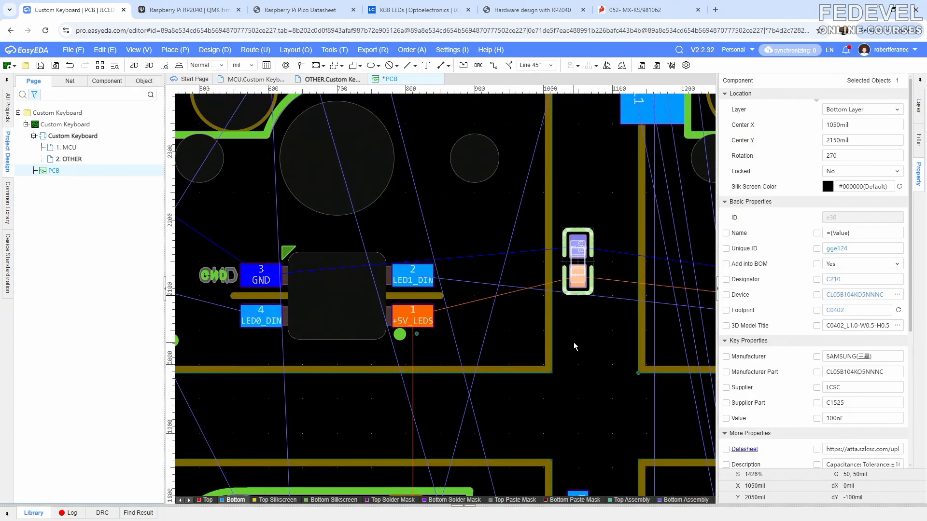
Set the grid and snap size to 10 mil and move C210 close to LED201's power pad, at 910, 2100 mil.
left_click(575, 346)
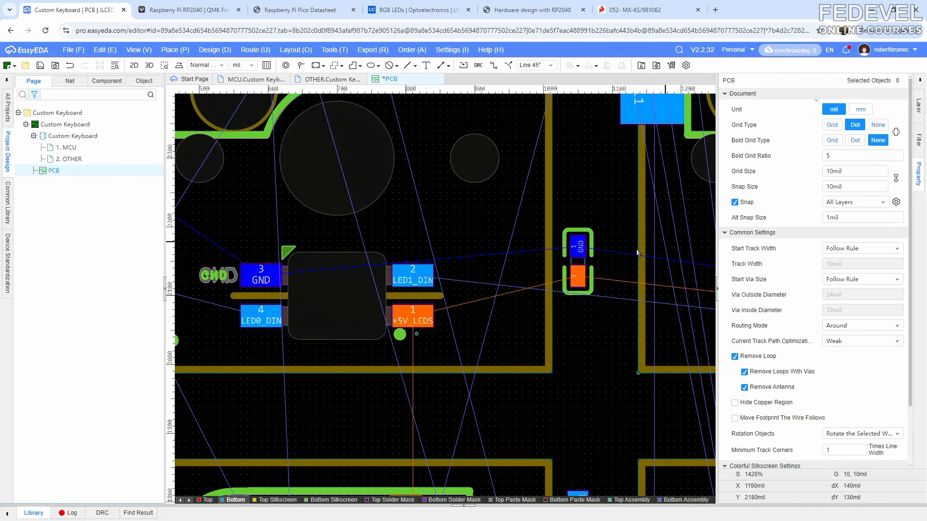
left_click_drag(577, 264, 481, 294)
left_click(564, 260)
left_click(484, 296)
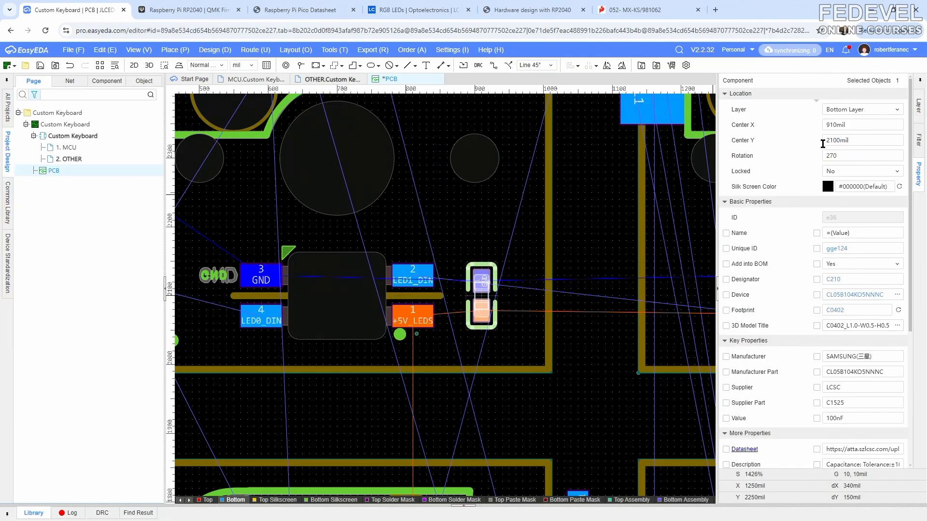
left_click(587, 254)
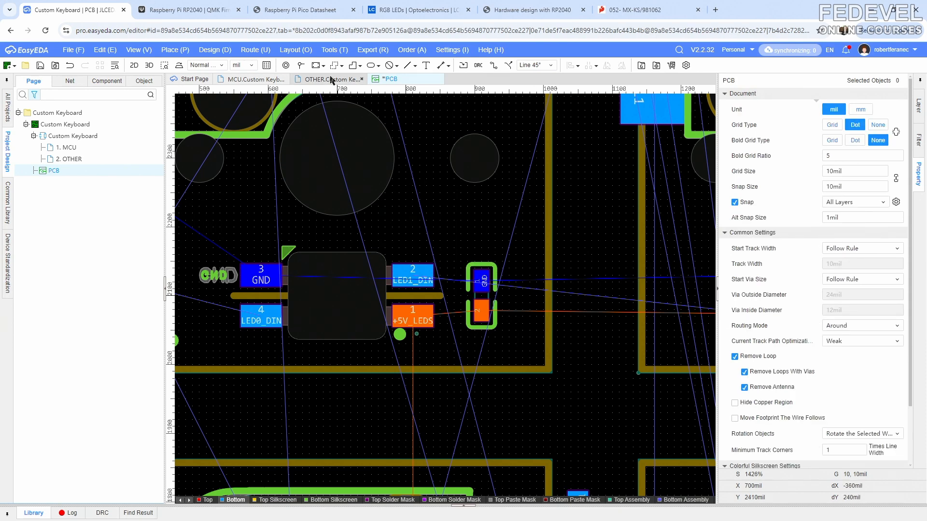
Transfer capacitor C211 from the schematic, rotate it to 270° and place it beside LED202 at 1660, 2100 mil.
left_click(332, 80)
right_click_drag(565, 312, 262, 329)
left_click(329, 312)
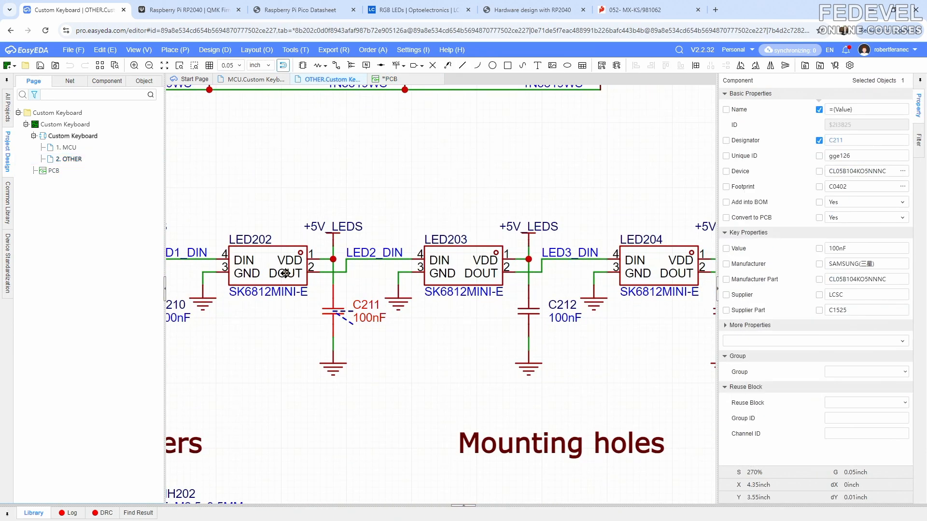
right_click(328, 310)
left_click(367, 269)
scroll(467, 294, "down", 4)
scroll(379, 280, "up", 8)
key("space")
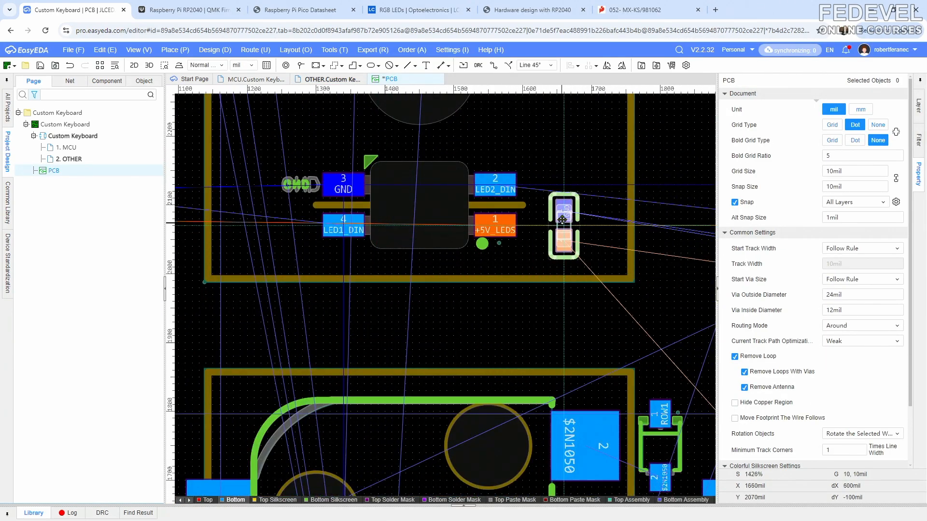
left_click(562, 206)
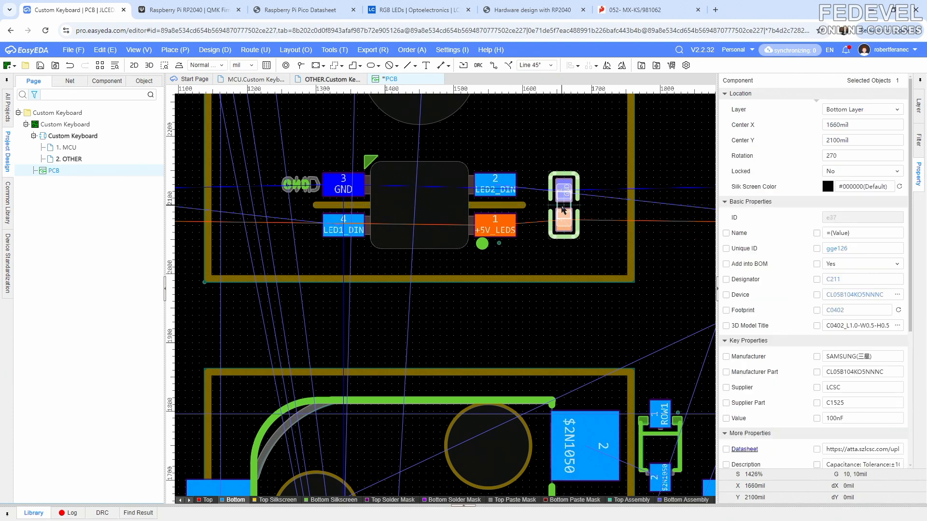
left_click(669, 161)
Transfer capacitor C212 from the schematic and place it vertically beside LED203 at 2410, 2100 mil.
left_click(331, 80)
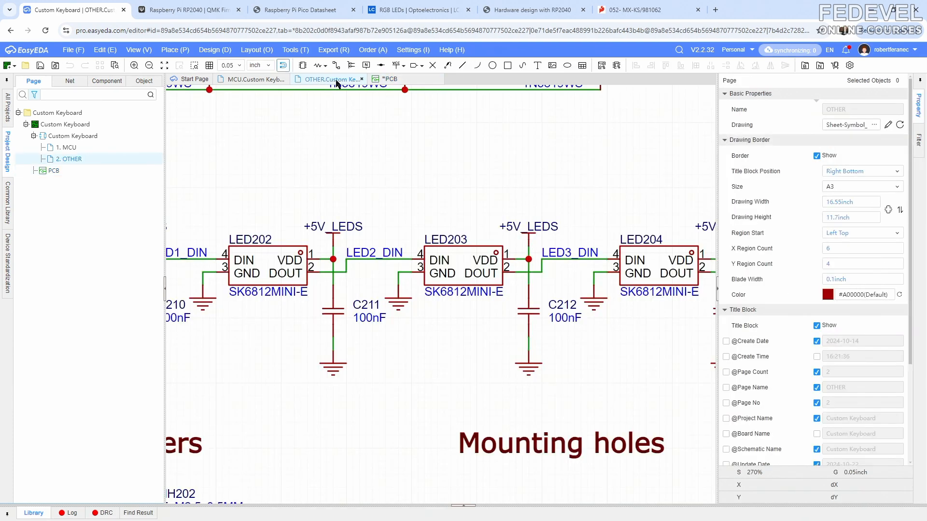
left_click(534, 314)
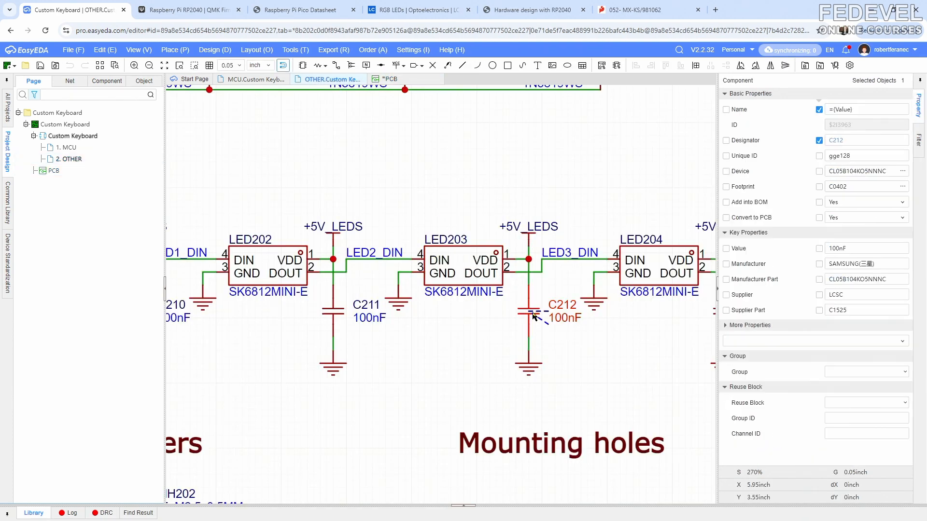
right_click(534, 315)
left_click(565, 268)
scroll(466, 268, "up", 10)
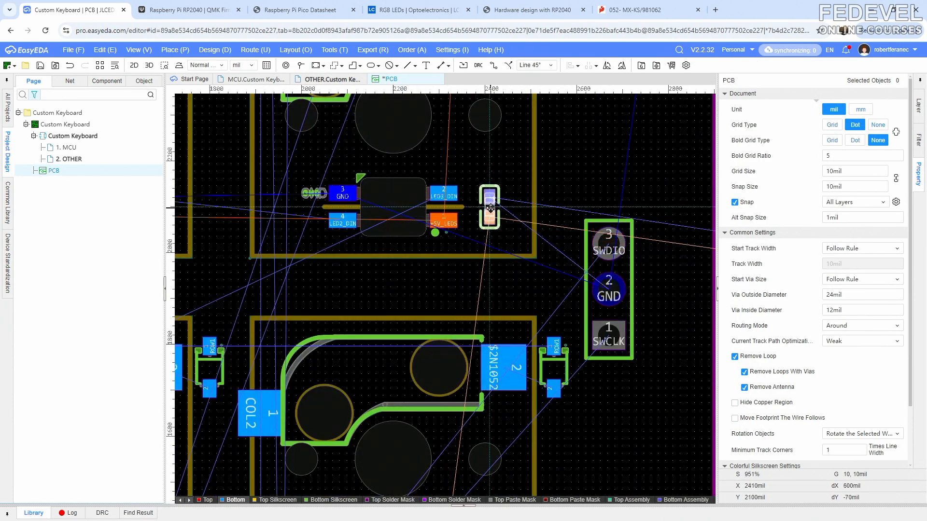
left_click(490, 208)
Transfer capacitor C213 from the schematic and place it vertically beside LED204 at 910, 1350 mil.
left_click(333, 80)
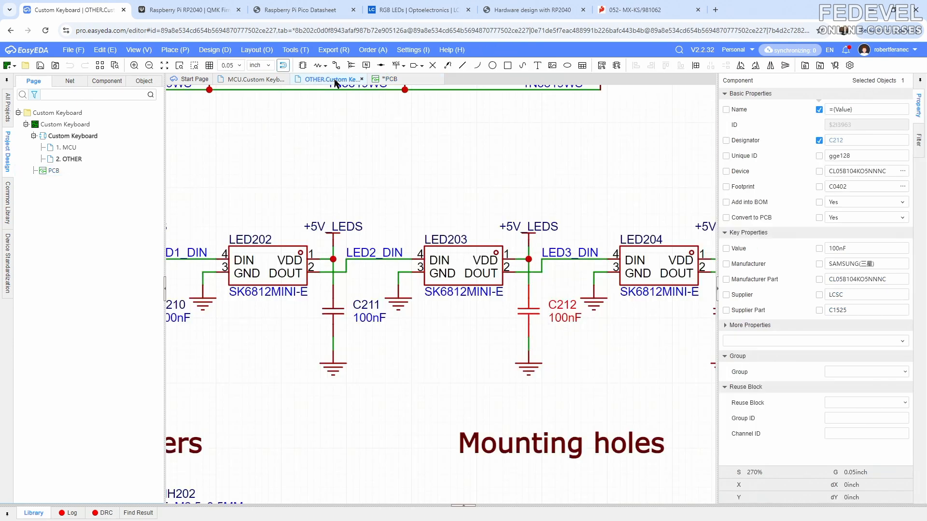
right_click_drag(624, 373, 245, 374)
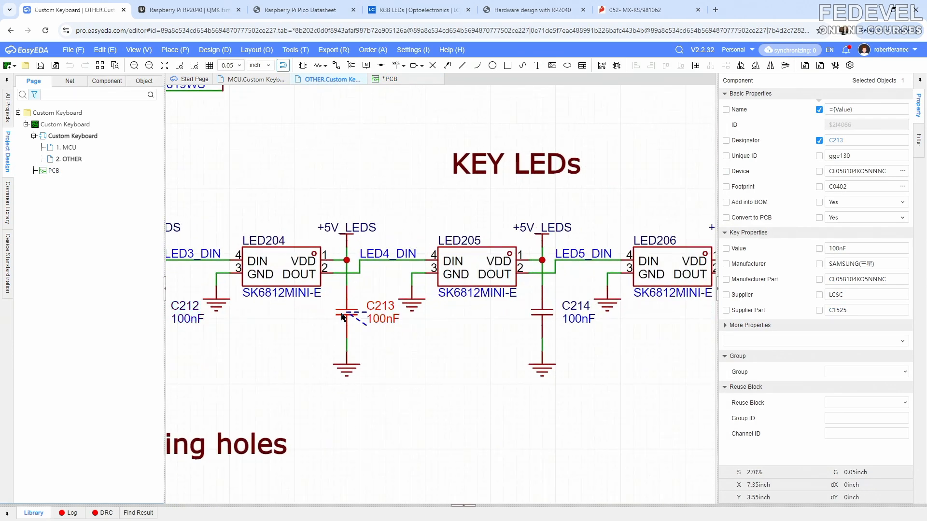
right_click(342, 317)
left_click(400, 267)
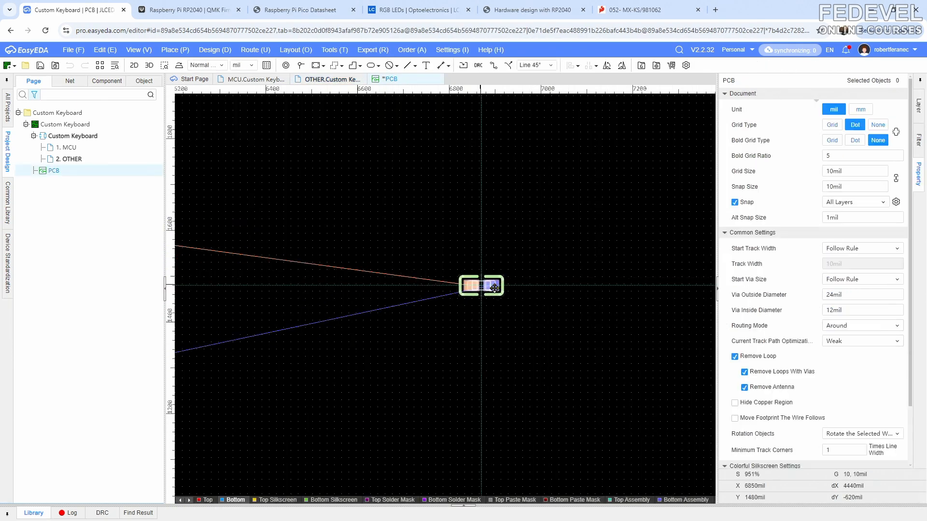
scroll(338, 292, "up", 10)
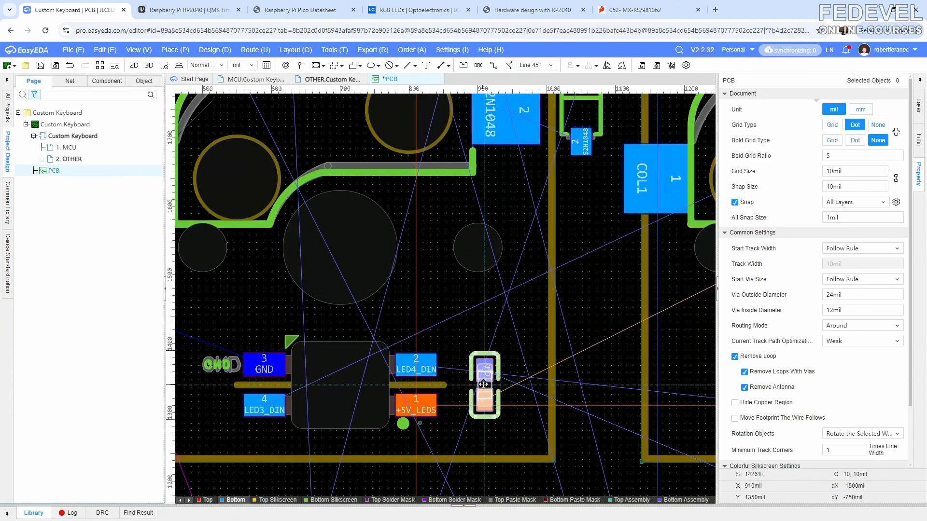
left_click(484, 384)
Transfer capacitor C214 from the schematic, rotate it to 270° and place it beside LED205 at 1660, 1350 mil.
left_click(333, 80)
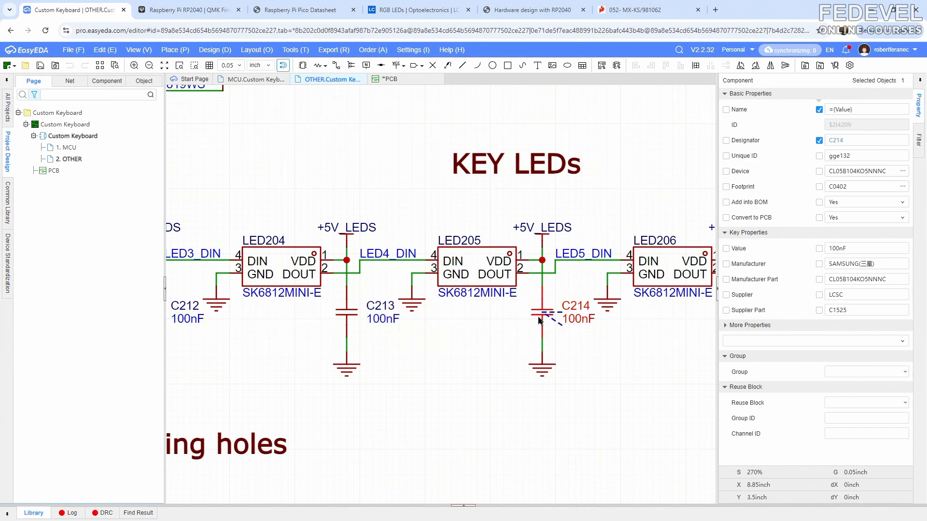
right_click(540, 321)
left_click(589, 62)
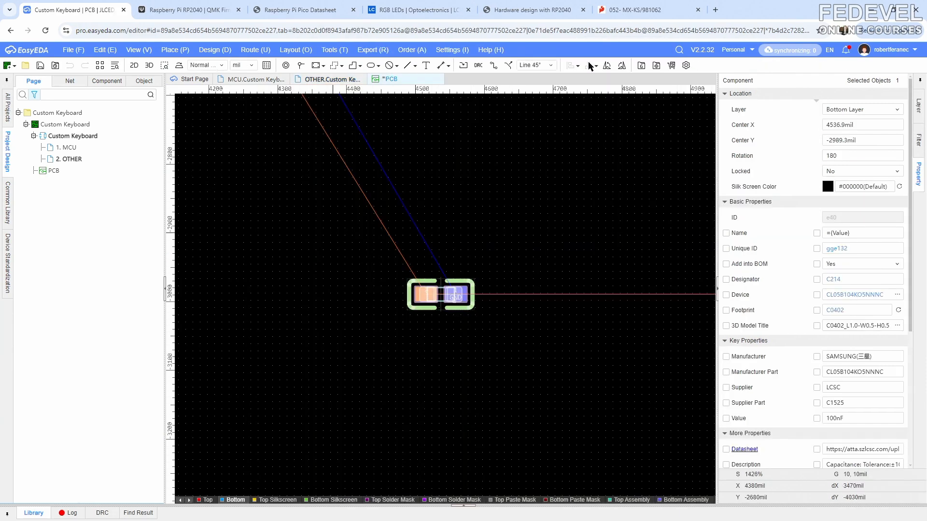
scroll(587, 324, "down", 7)
scroll(464, 143, "up", 4)
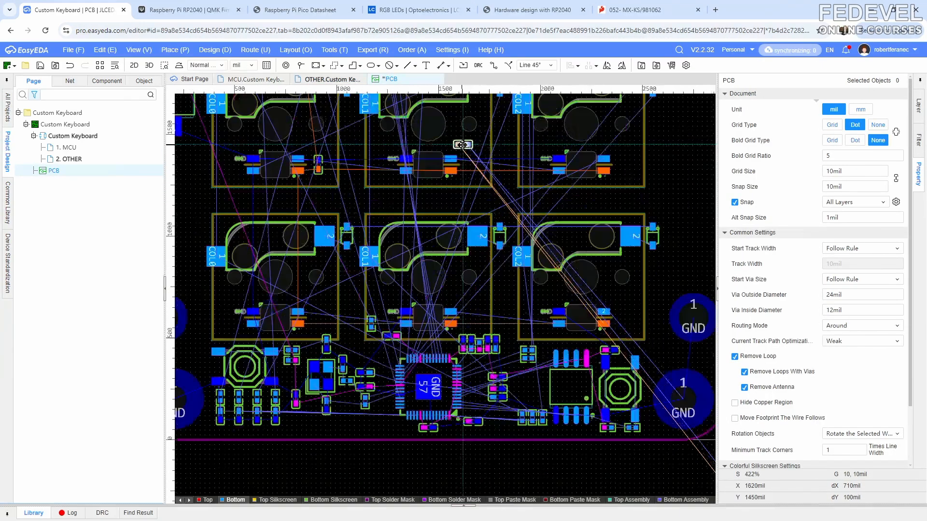
scroll(462, 144, "up", 5)
key("space")
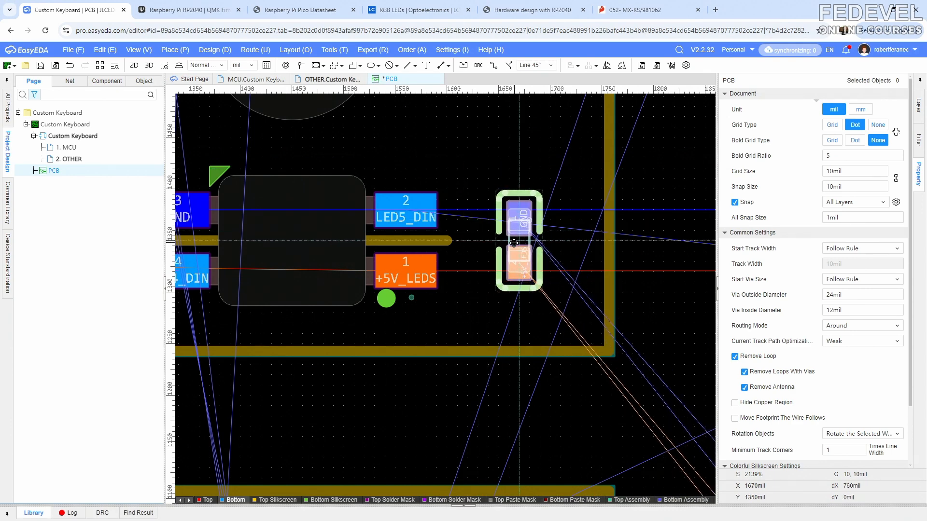
left_click(512, 243)
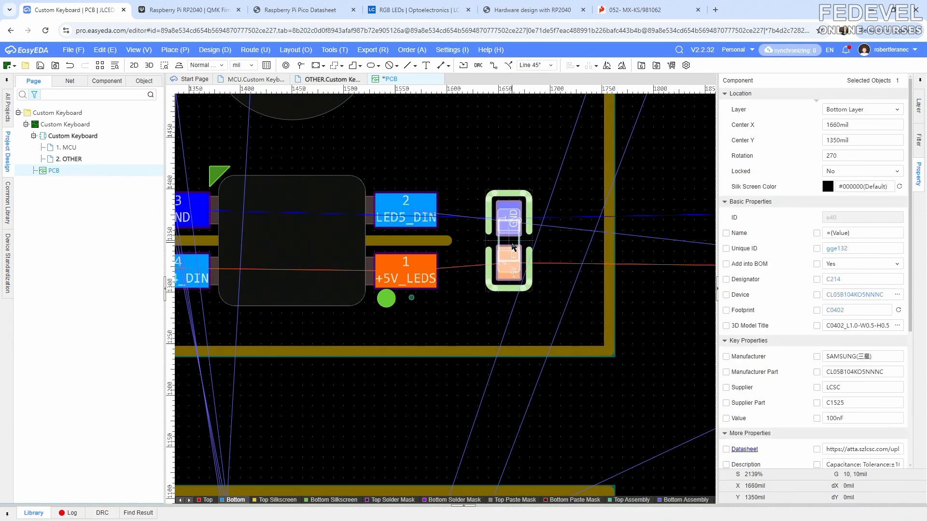
Transfer capacitor C215 from the schematic, rotate it to 270° and place it beside LED206 at 2410, 1350 mil.
left_click(336, 82)
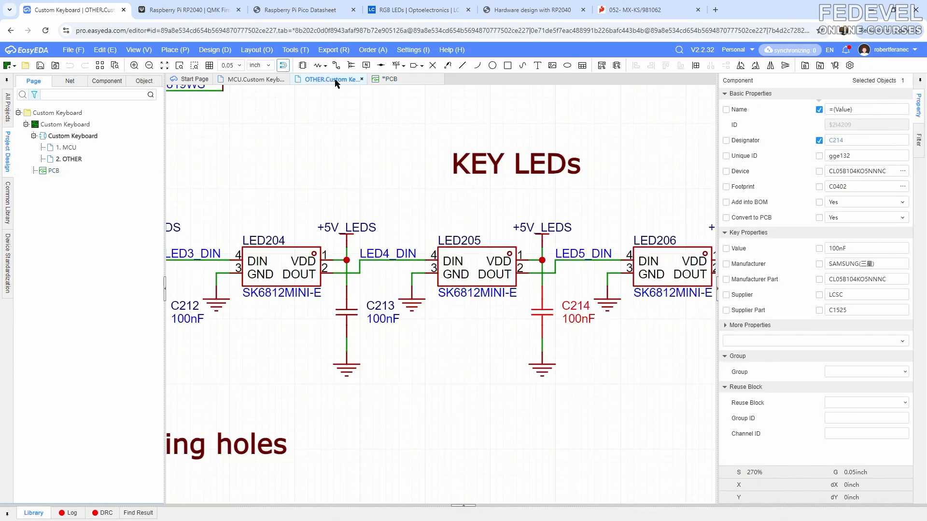
scroll(376, 226, "down", 5)
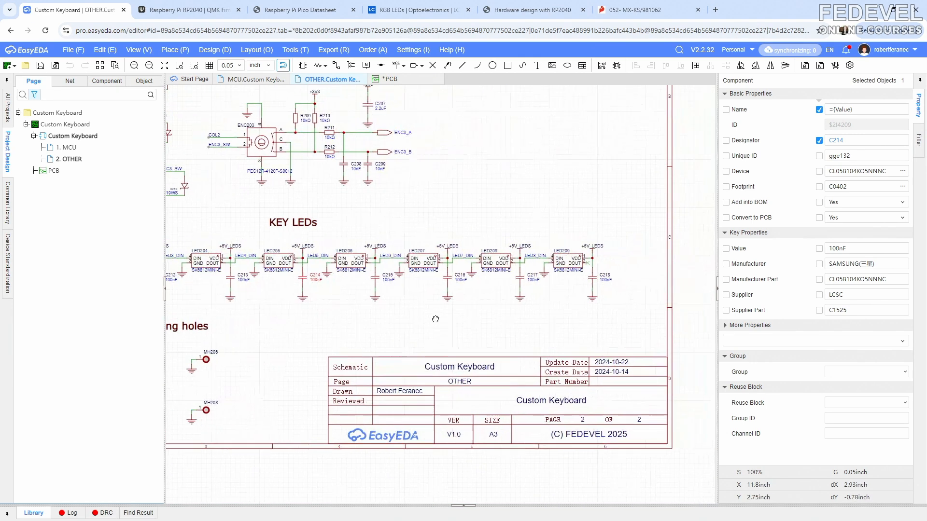
right_click(328, 298)
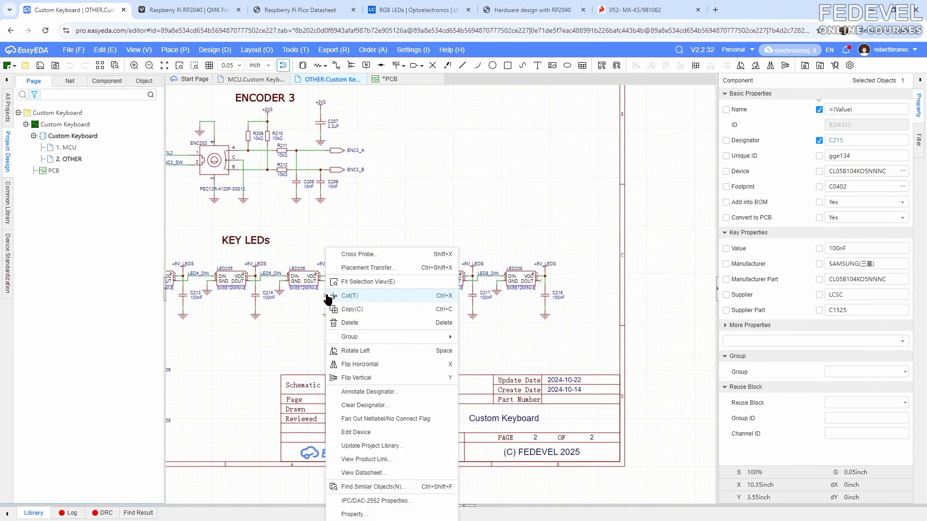
left_click(312, 208)
scroll(456, 274, "down", 15)
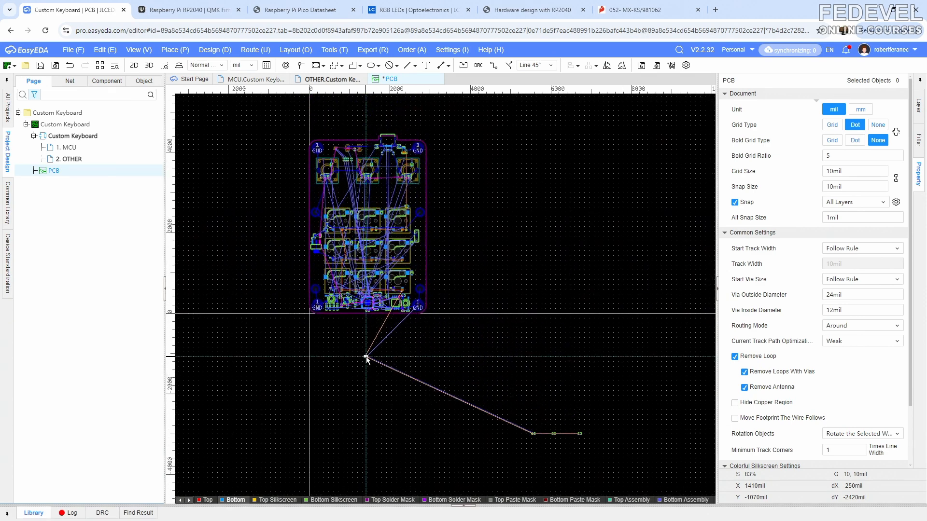
scroll(401, 253, "up", 9)
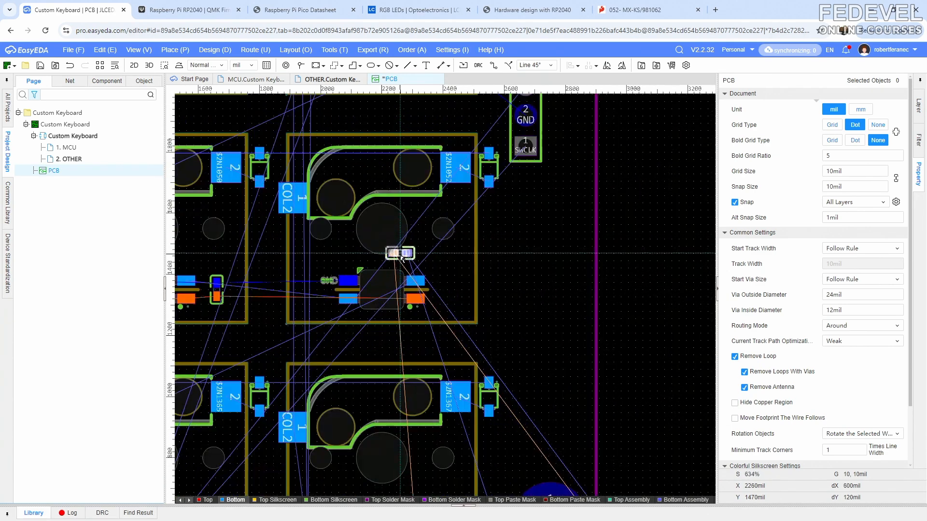
key("space")
scroll(420, 290, "up", 5)
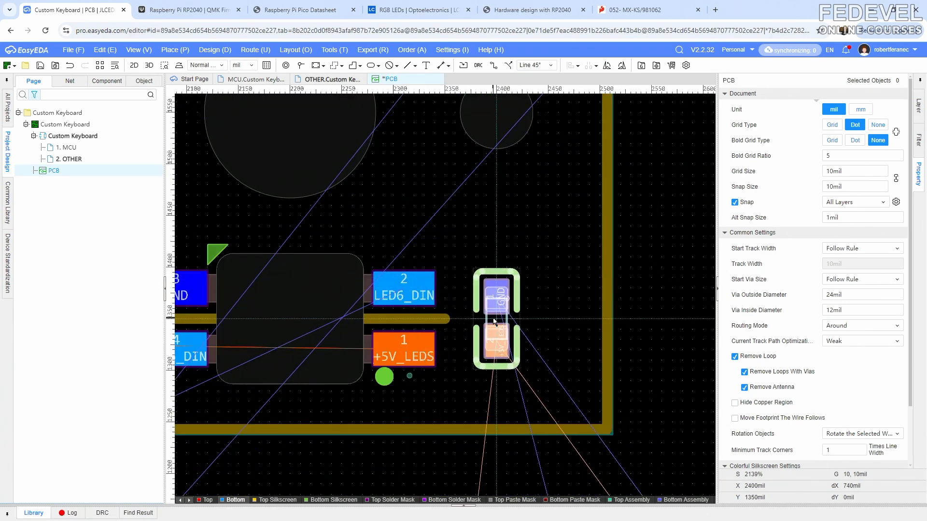
left_click(503, 321)
scroll(566, 267, "down", 9)
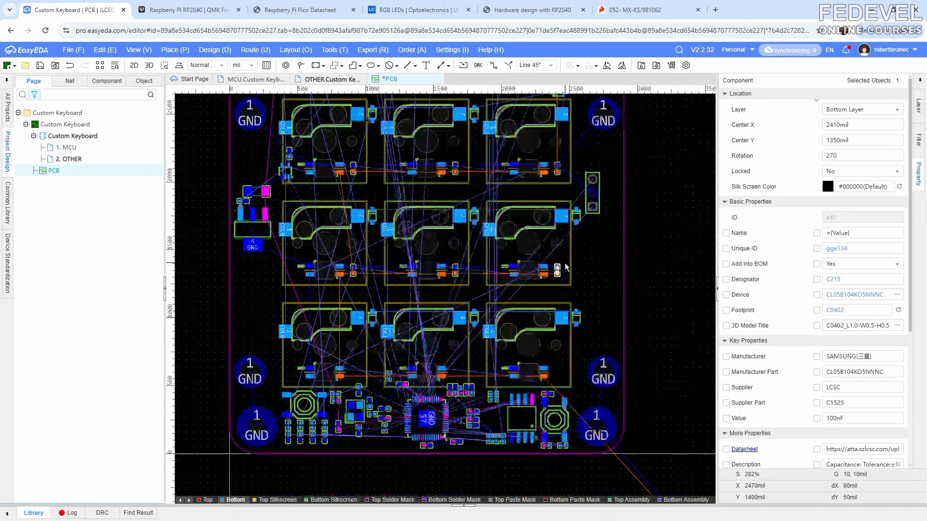
Transfer capacitor C216 from the schematic and place it vertically beside LED207 at 910, 600 mil.
left_click(342, 82)
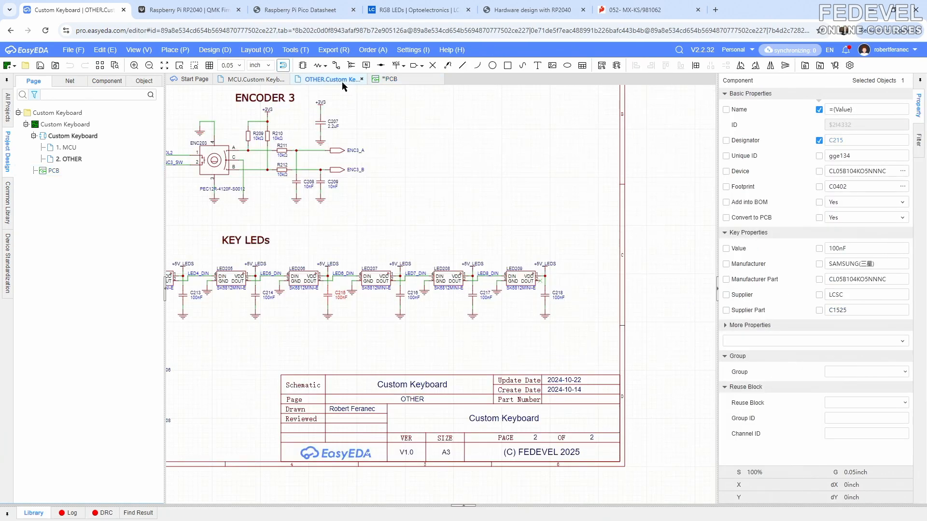
right_click(403, 298)
left_click(424, 278)
scroll(396, 217, "up", 15)
key("space")
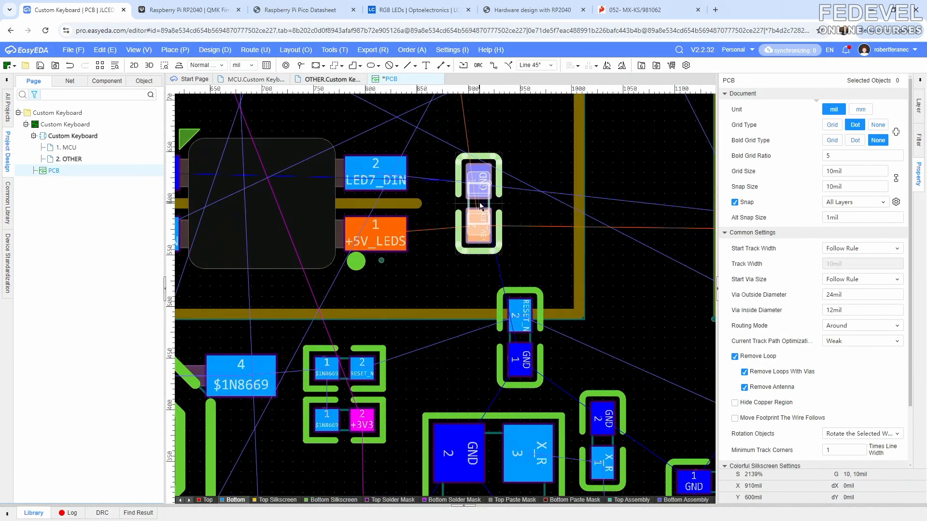
left_click(479, 203)
Transfer capacitor C217 from the schematic, rotate it vertically and place it beside LED208.
left_click(333, 79)
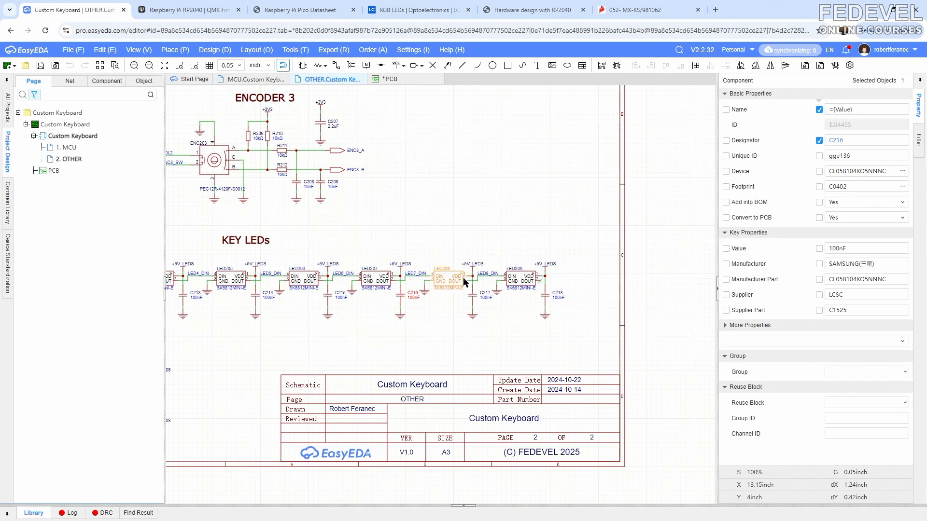
left_click(472, 295)
right_click(473, 294)
left_click(506, 269)
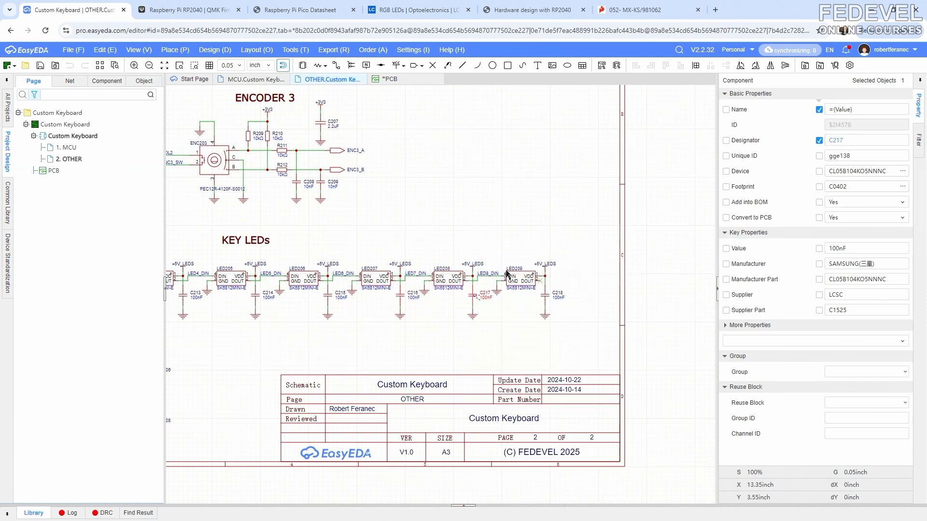
scroll(506, 270, "down", 6)
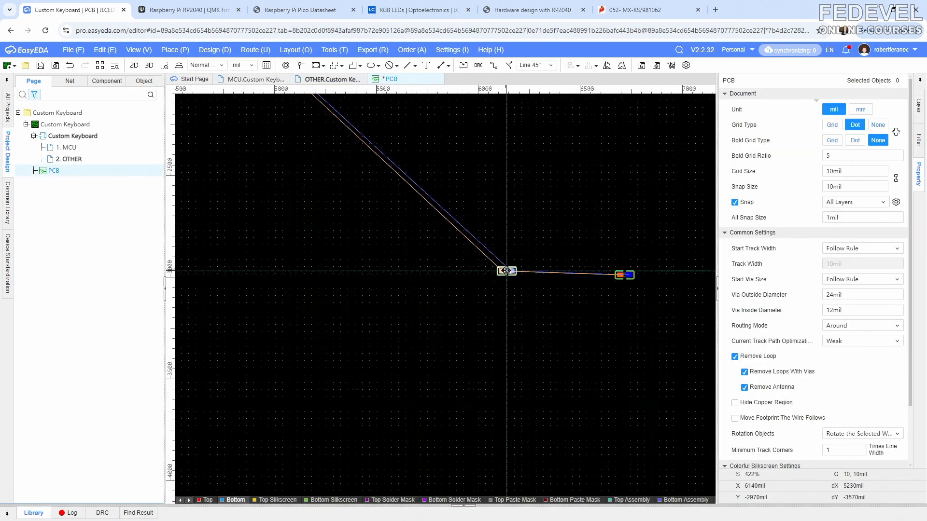
scroll(382, 179, "up", 4)
scroll(383, 179, "up", 3)
key("space")
left_click_drag(396, 247, 392, 208)
Transfer capacitor C218 from the schematic, rotate it to 270° and place it beside LED209 at 2410, 600 mil.
left_click(334, 79)
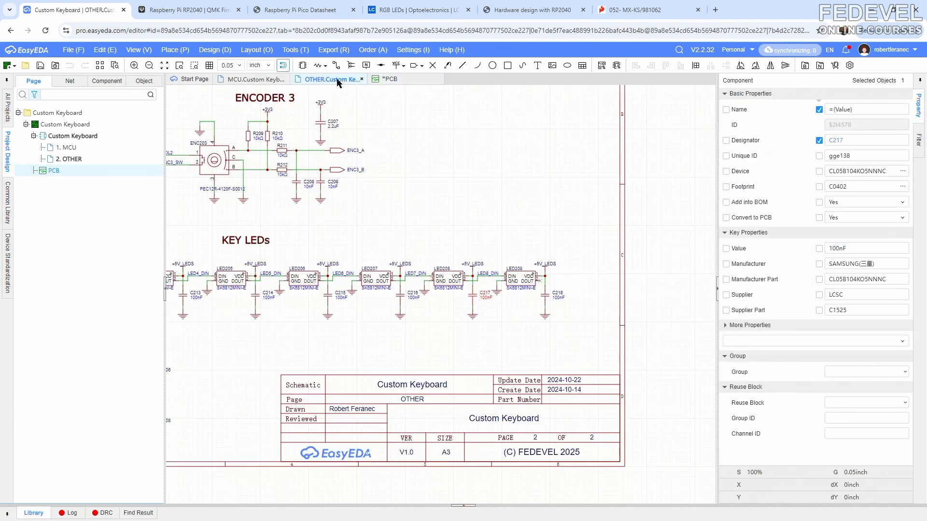
left_click(546, 296)
right_click(546, 297)
left_click(568, 270)
scroll(493, 265, "up", 10)
key("space")
scroll(393, 243, "up", 3)
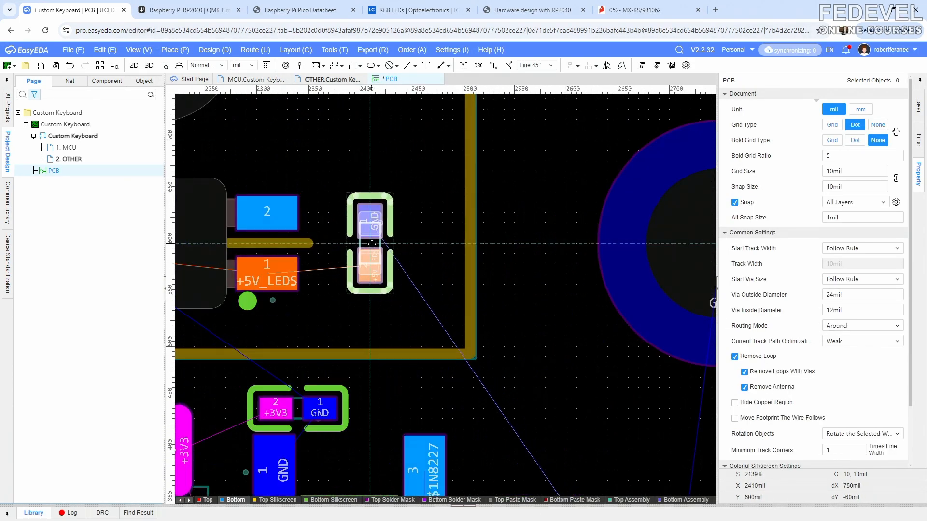
left_click(372, 244)
scroll(441, 256, "down", 13)
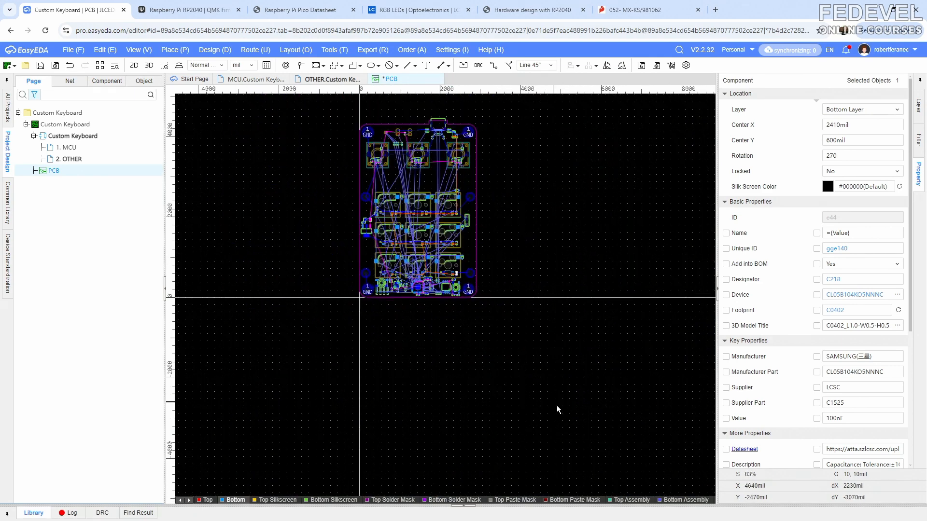
left_click(564, 233)
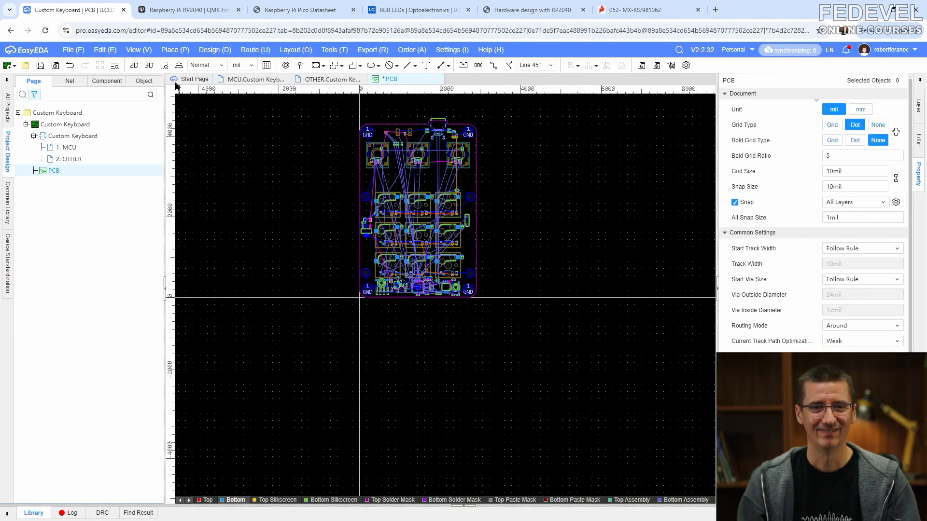
Save the PCB with the whole board fitted in the window.
left_click(143, 51)
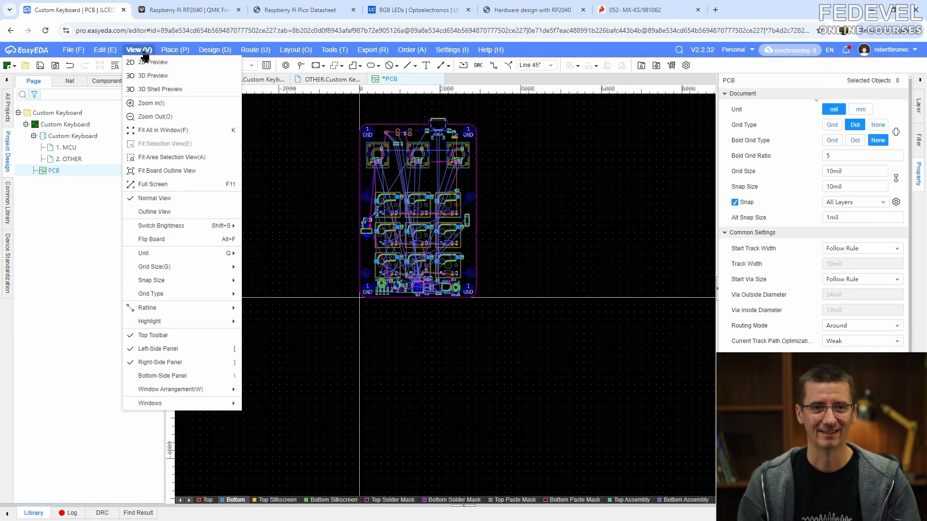
left_click(158, 130)
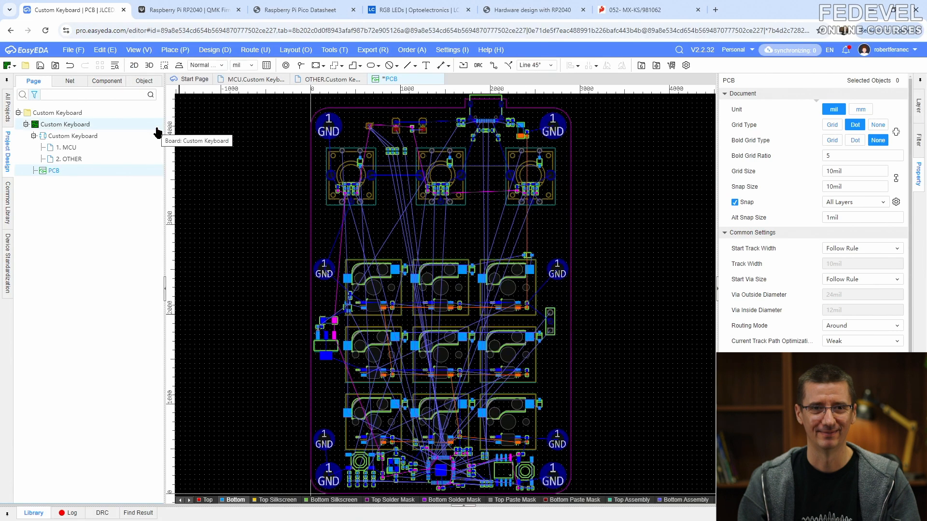
left_click(40, 66)
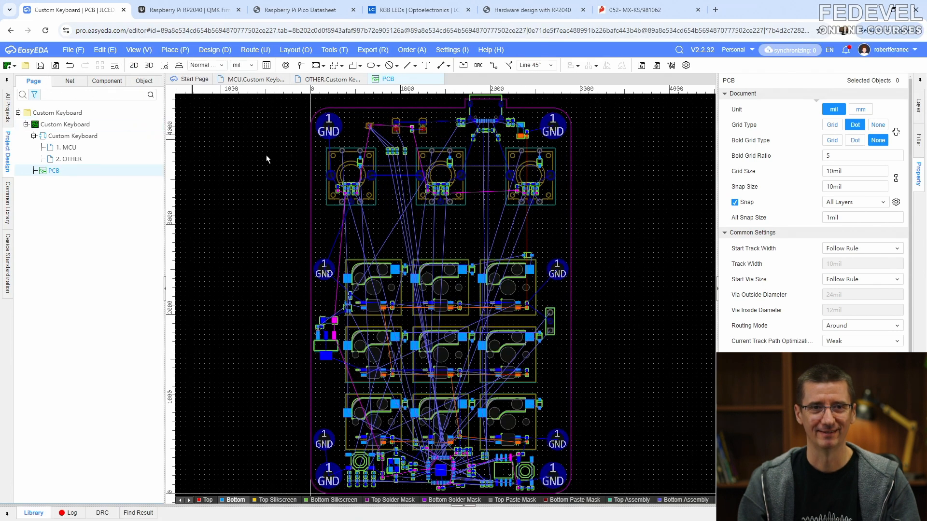
Restrict the PCB selection filter to components only.
left_click(918, 142)
left_click(727, 101)
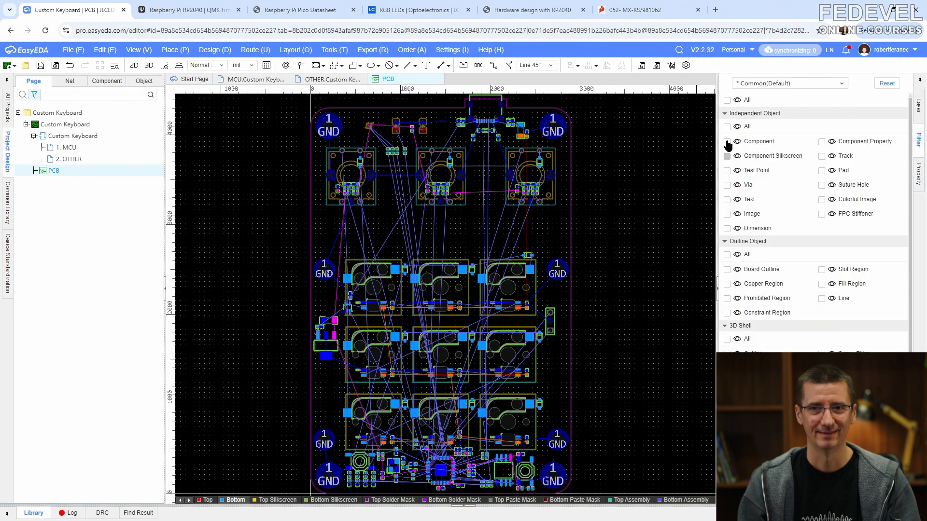
Check the center coordinates of the four corner mounting holes and the four standoffs.
left_click(338, 131)
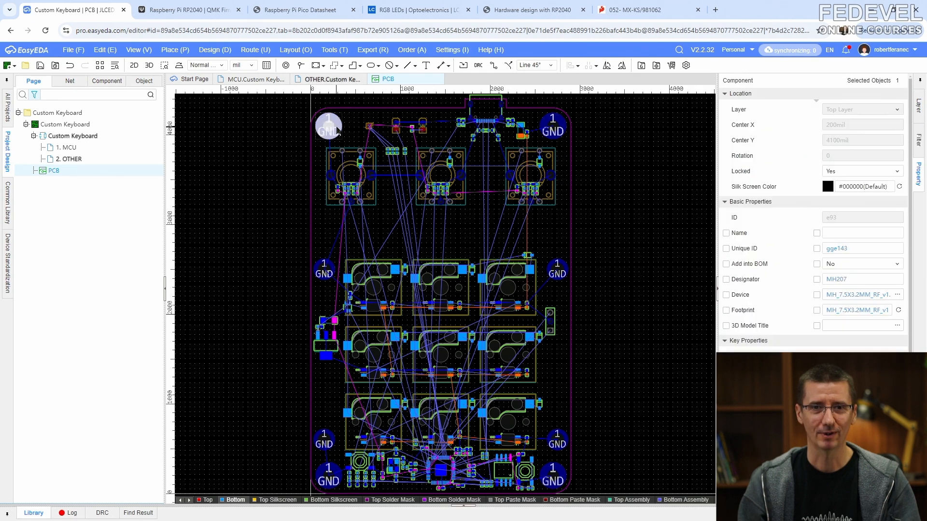
left_click(555, 122)
left_click(332, 476)
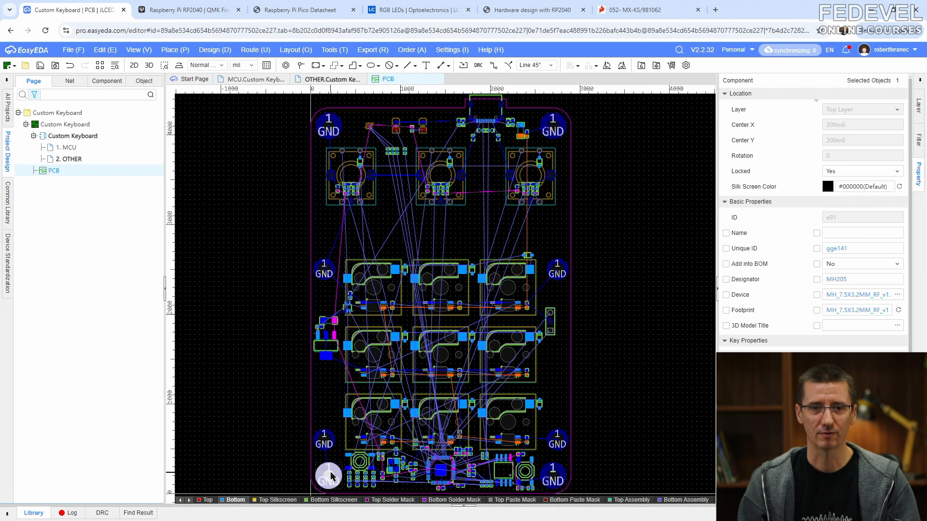
left_click(553, 484)
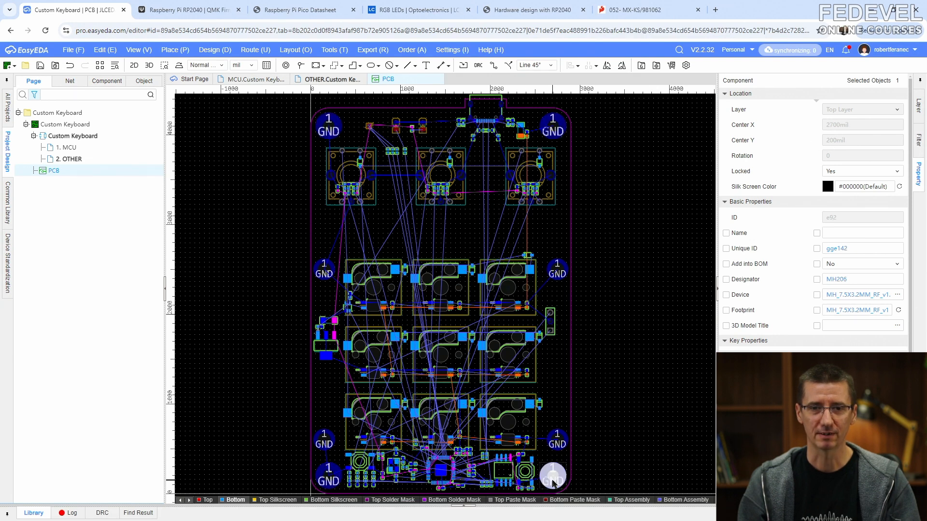
left_click(559, 441)
left_click(326, 439)
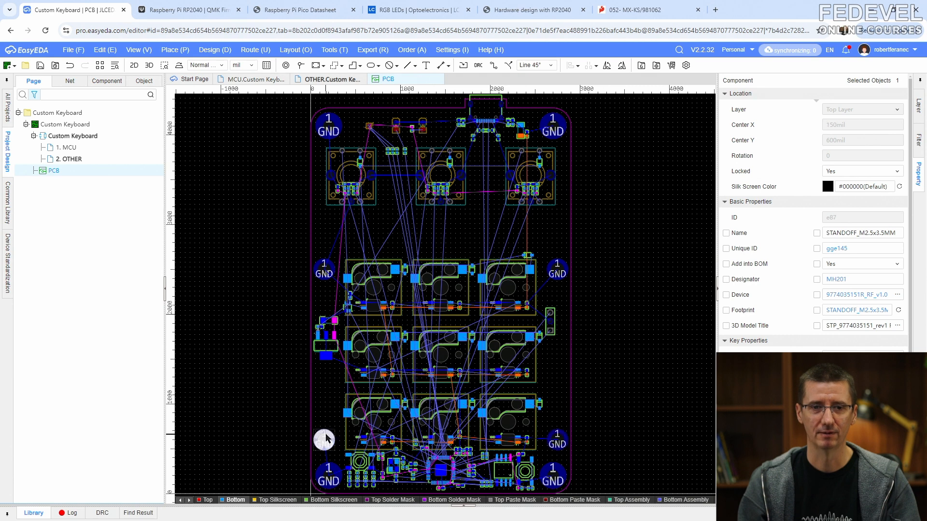
left_click(331, 274)
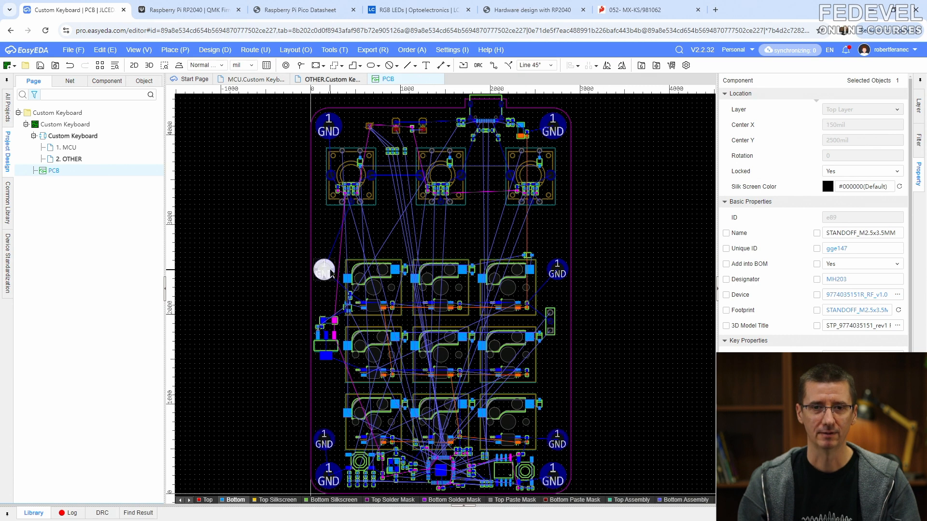
left_click(559, 269)
Check the center coordinates of USB connector J101, key switches SW201 to SW209 and microcontroller U101.
left_click(492, 114)
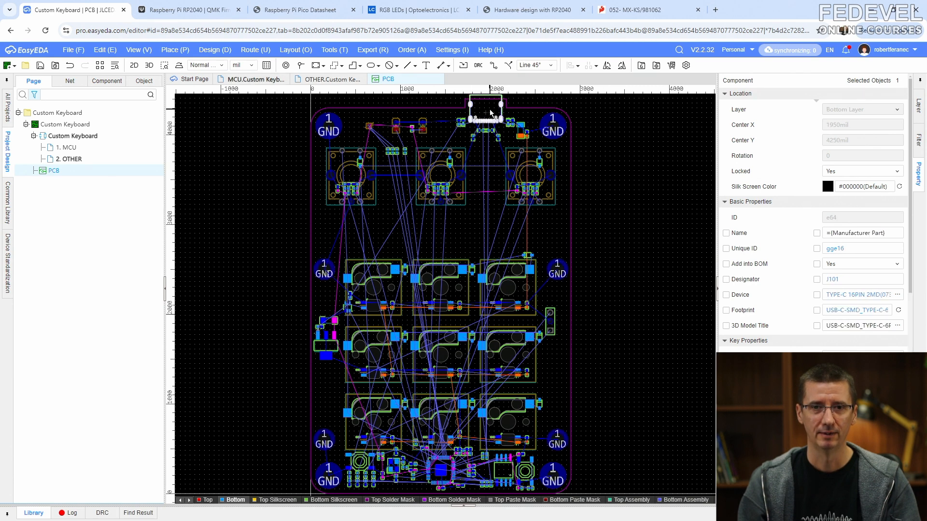
left_click(395, 298)
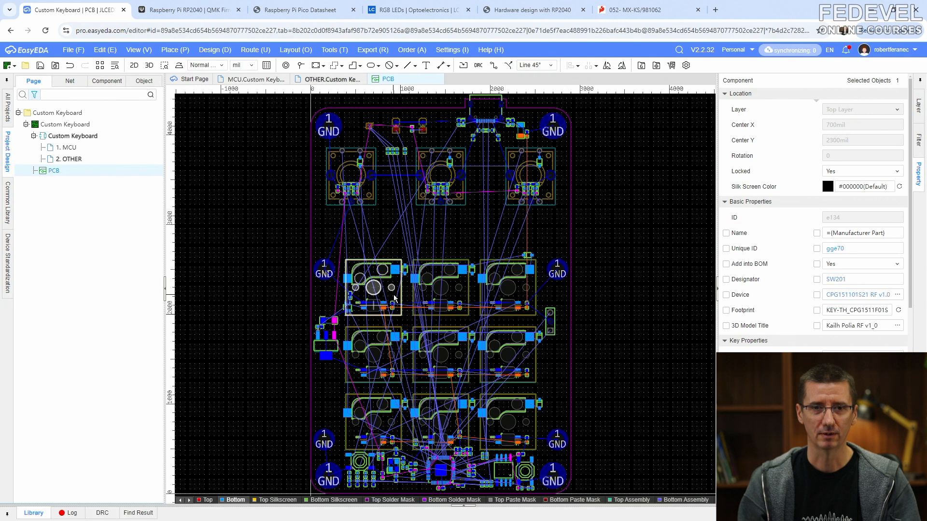
left_click(458, 294)
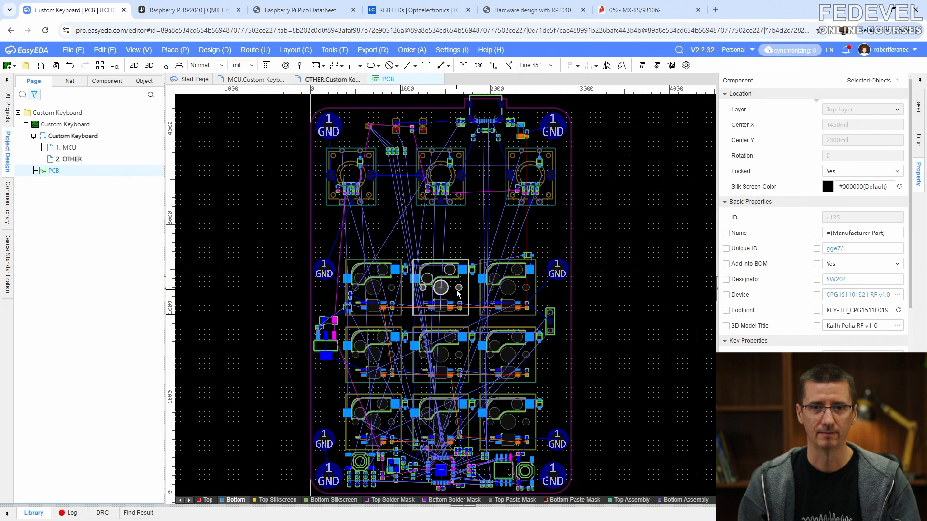
left_click(521, 295)
left_click(522, 366)
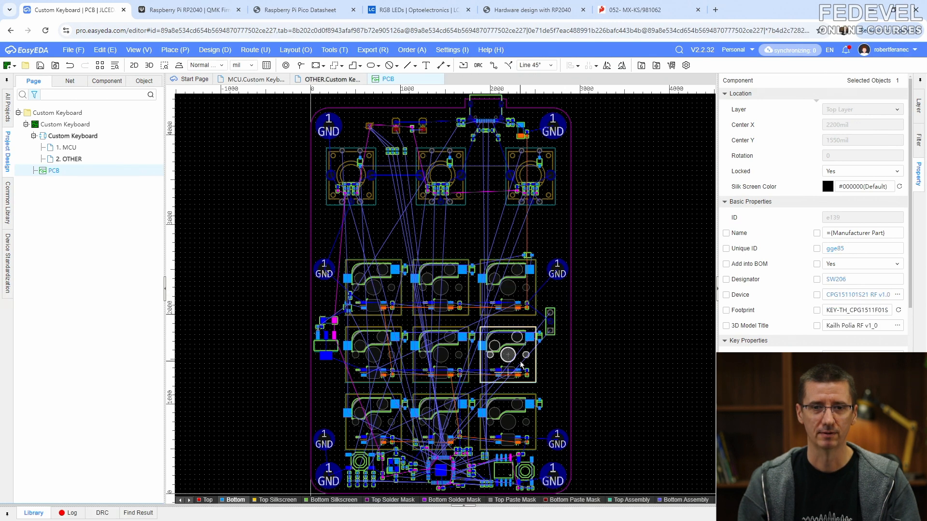
left_click(457, 368)
left_click(397, 368)
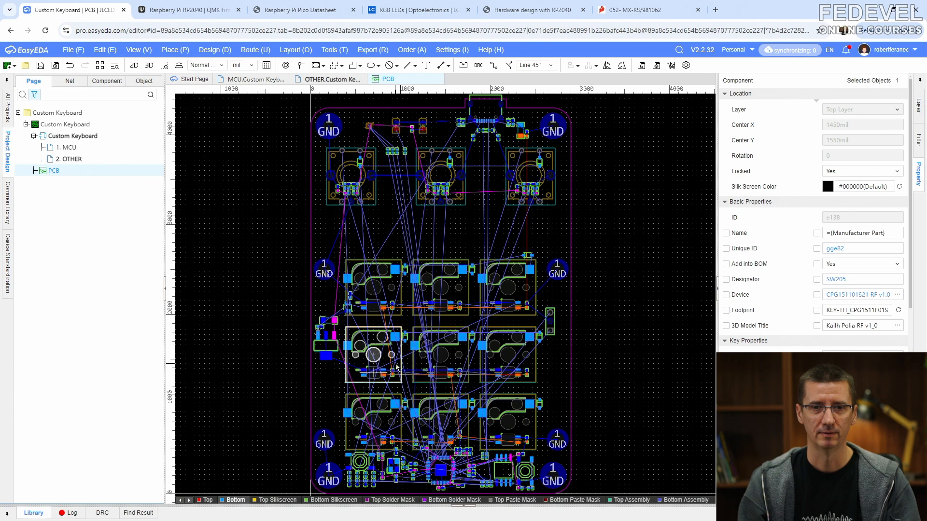
left_click(393, 432)
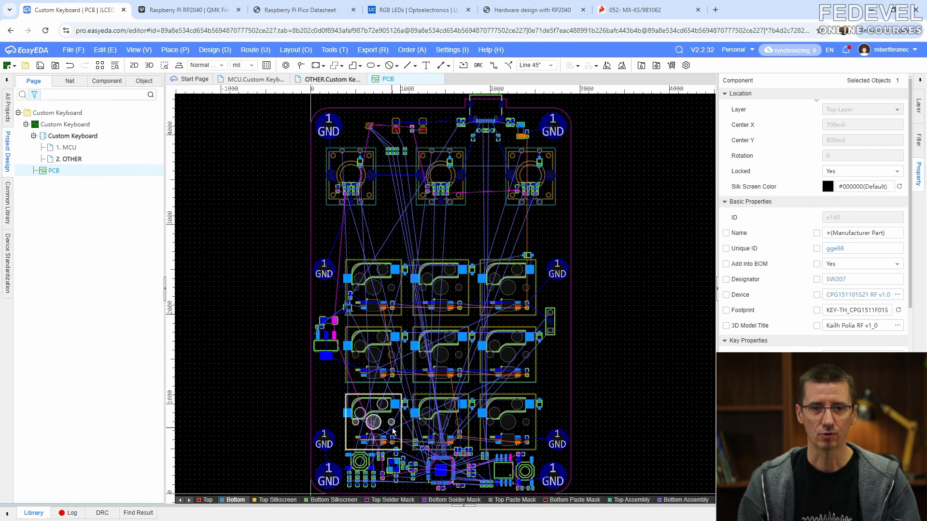
left_click(445, 431)
left_click(519, 432)
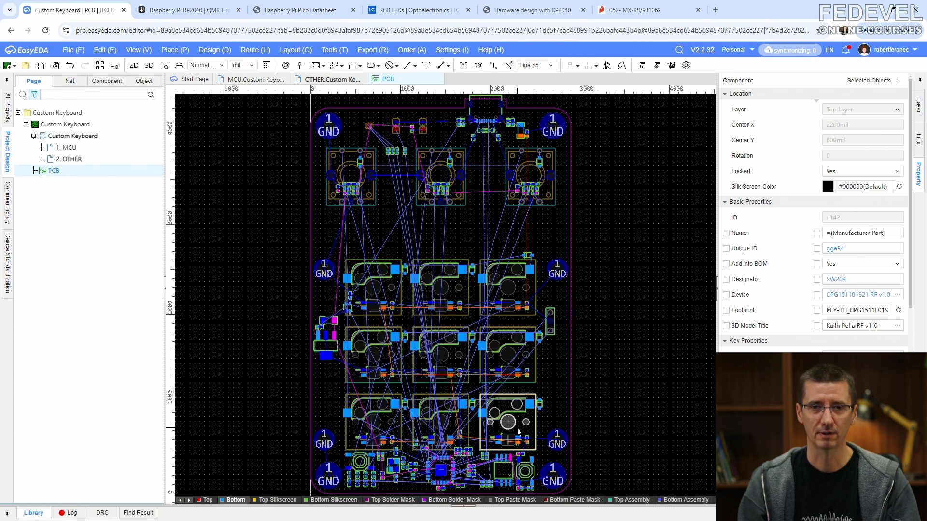
left_click(442, 464)
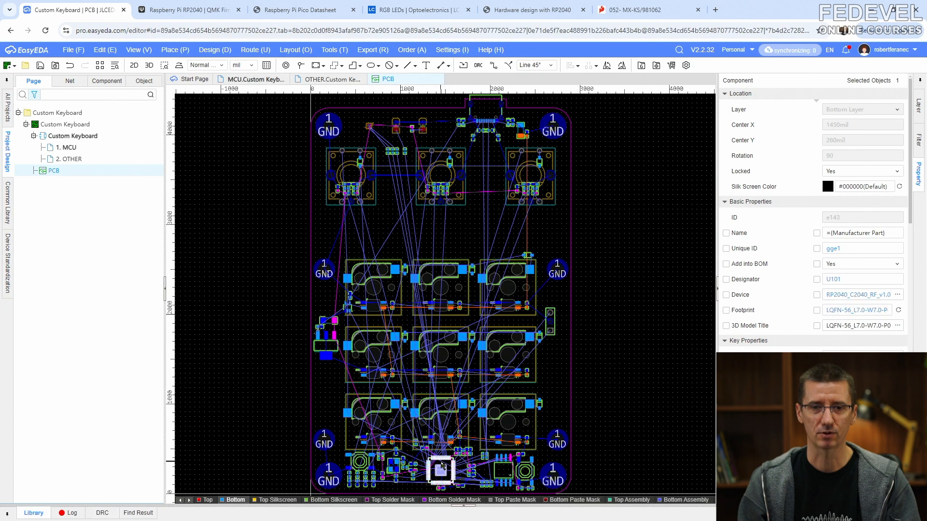
Check the center coordinates of encoders ENC201 to ENC203, the parts including LED102 near the board's top edge, and switch SW102.
left_click(369, 190)
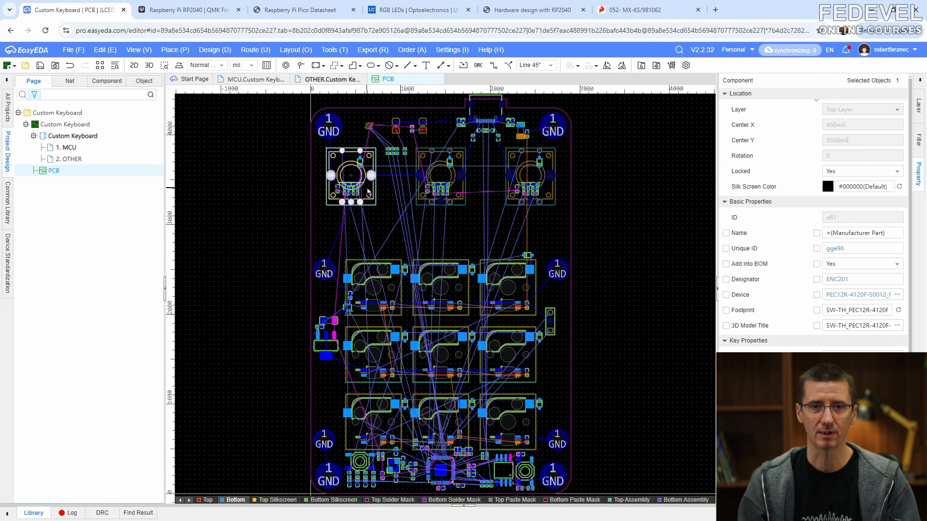
left_click(440, 189)
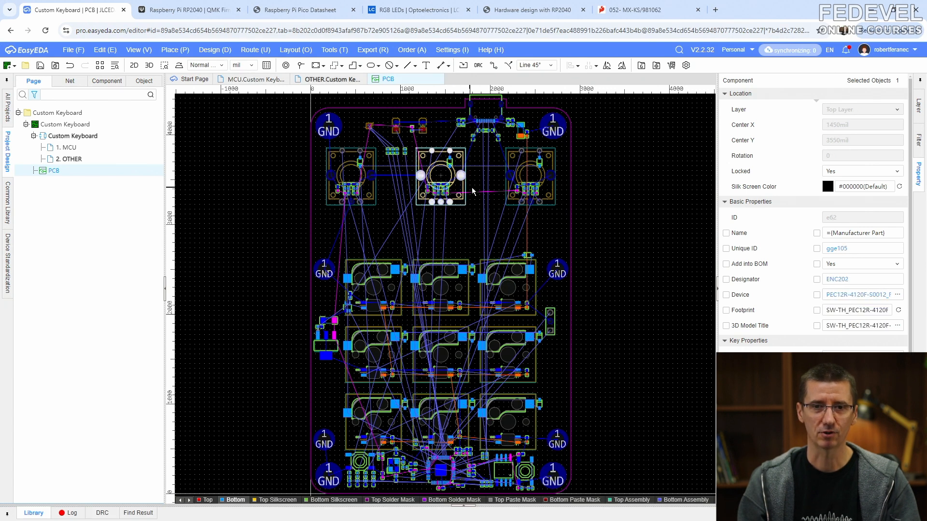
left_click(542, 194)
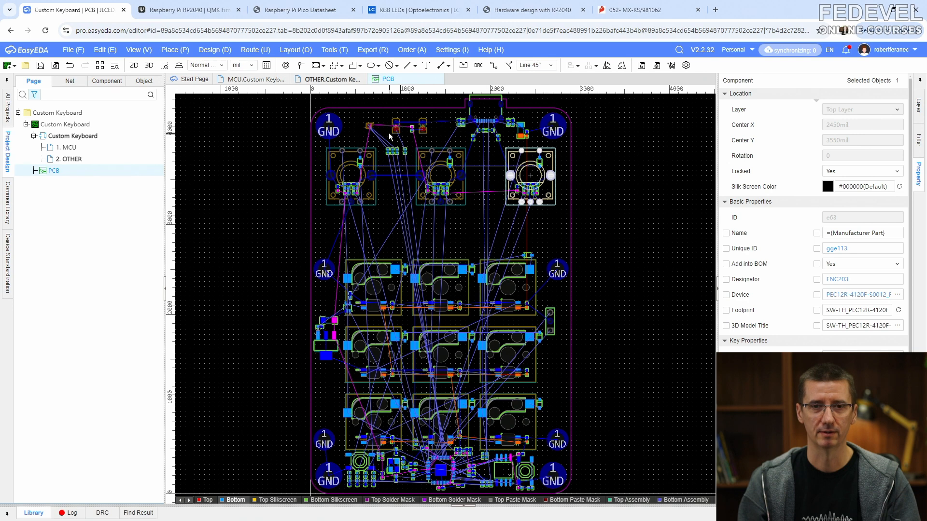
left_click(370, 126)
left_click(395, 126)
left_click(423, 127)
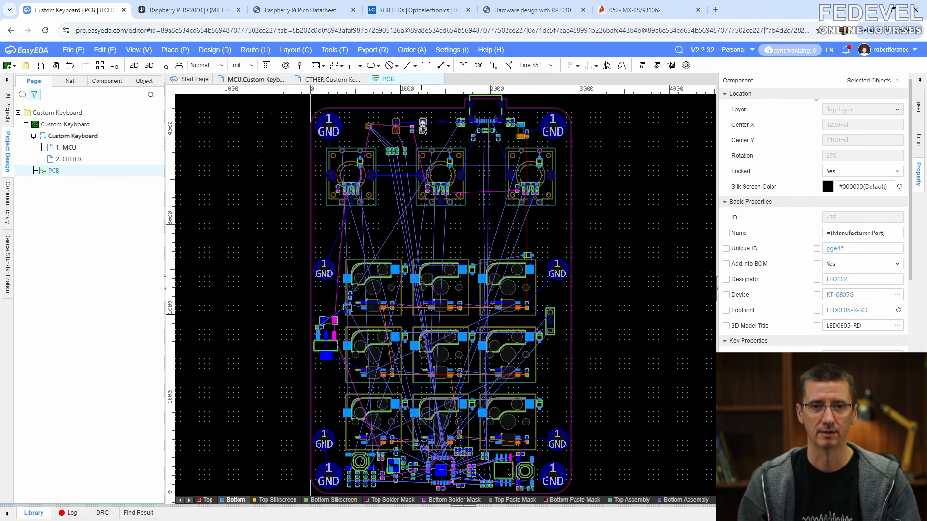
scroll(433, 333, "up", 5)
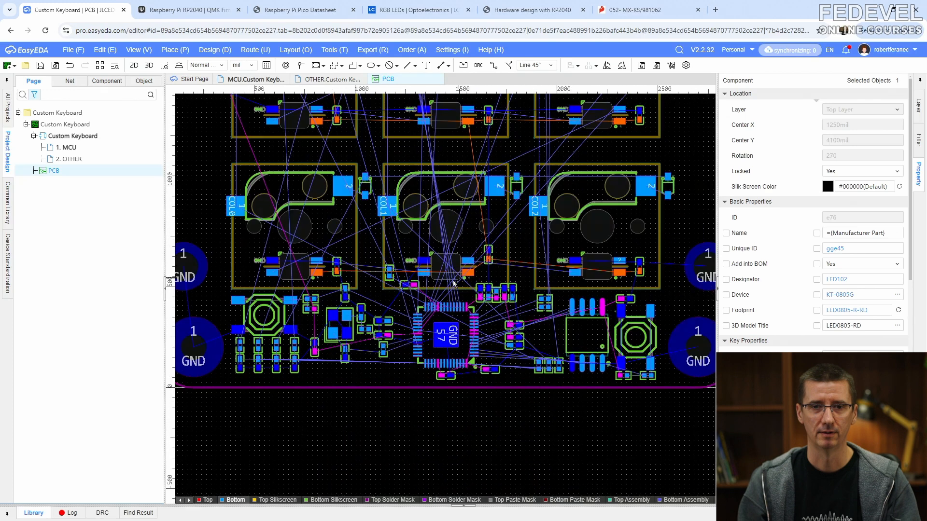
left_click(265, 318)
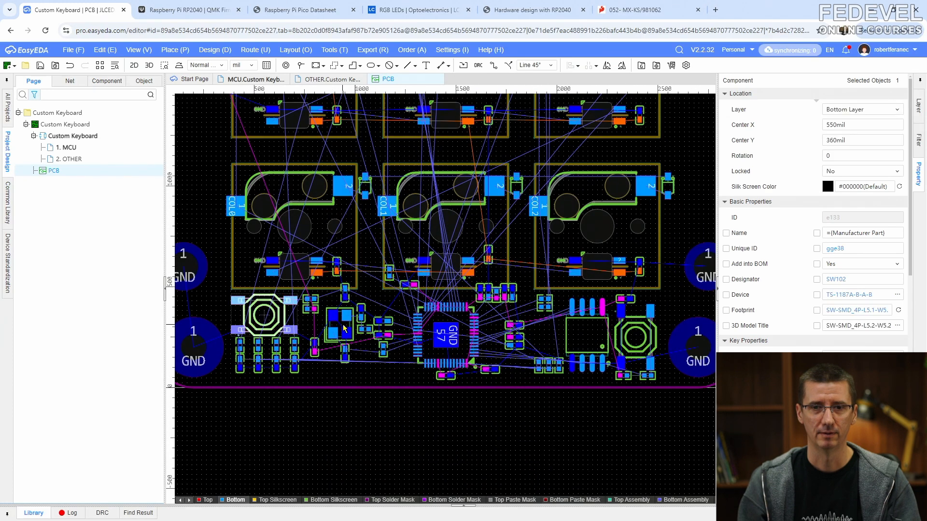
Set the center of crystal Y101 to X 920 mil and Y 310 mil.
left_click(345, 328)
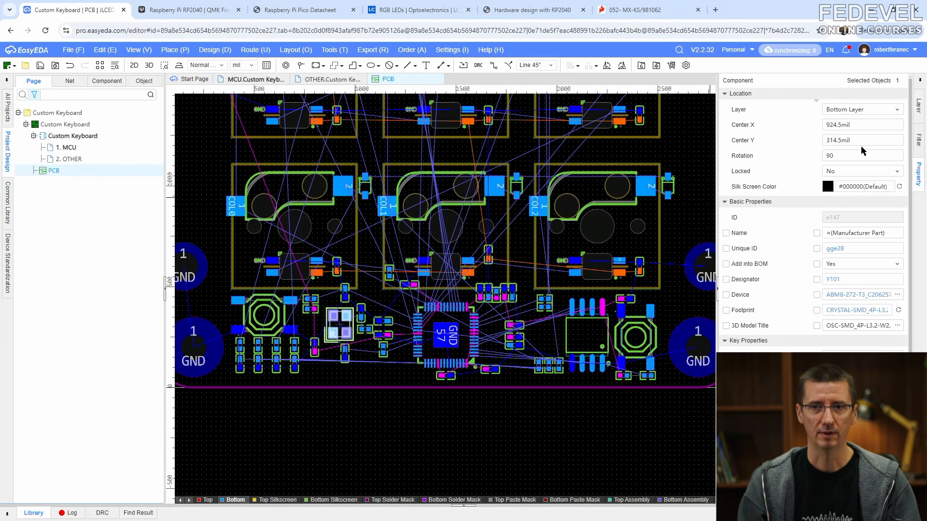
left_click(866, 125)
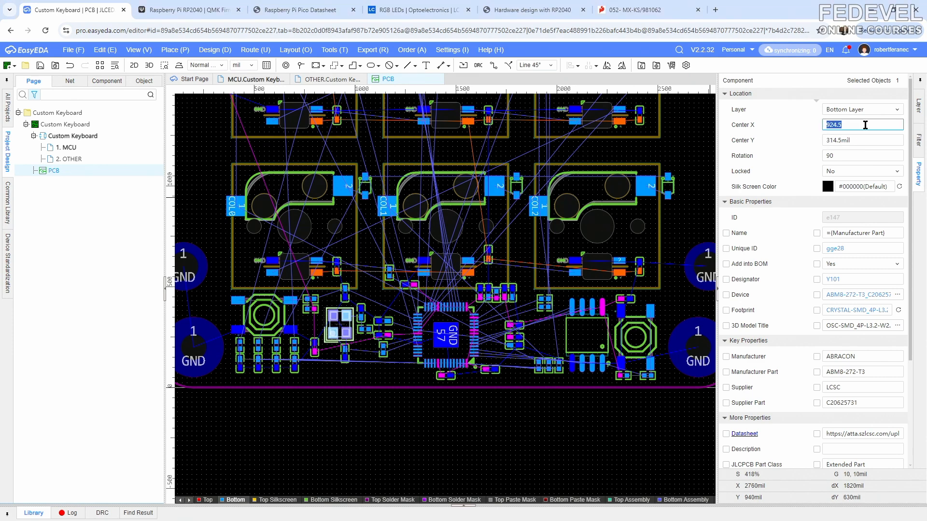
type("920")
key("Return")
left_click(866, 139)
type("310")
key("Return")
left_click(331, 428)
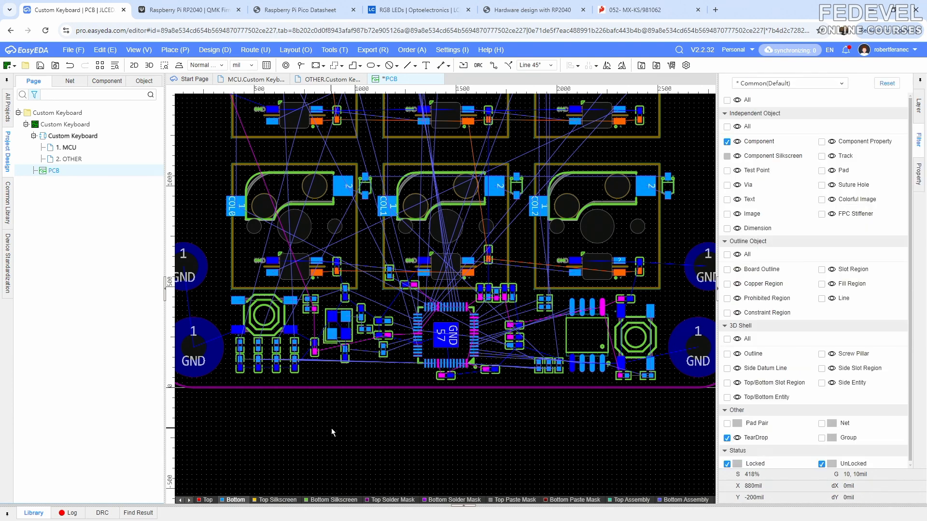
Check the center coordinates of crystal Y101, flash memory U104 and the push button next to U104.
left_click(338, 330)
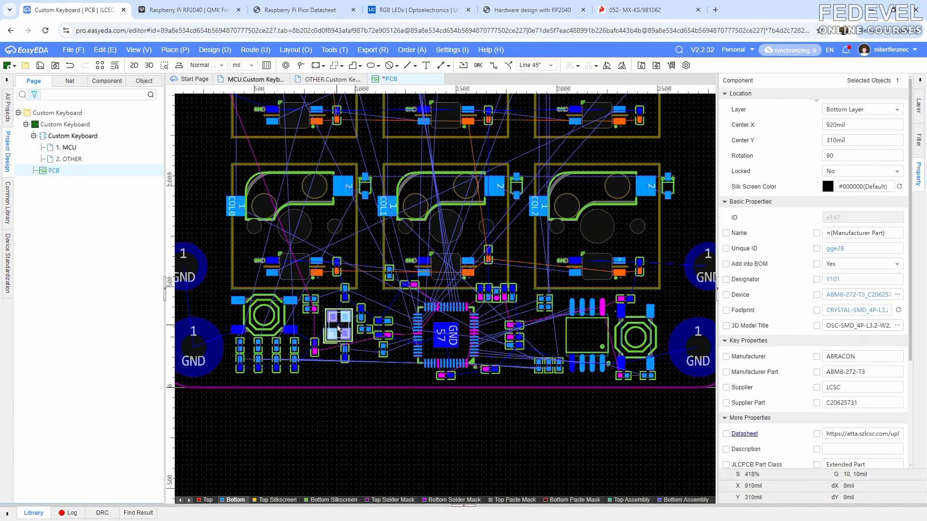
left_click(582, 337)
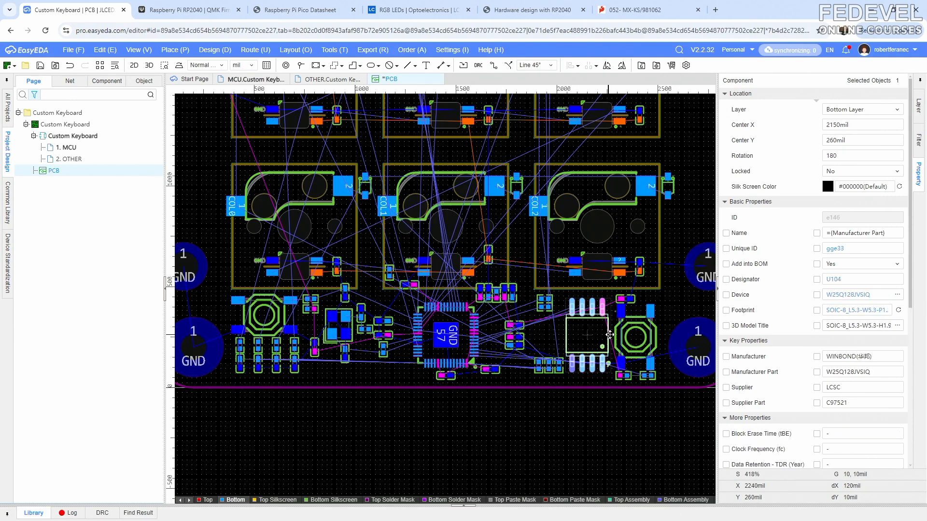
left_click(638, 341)
Check the center coordinates of the nine key LEDs, LED201 to LED209.
right_click_drag(585, 318, 570, 493)
left_click(595, 459)
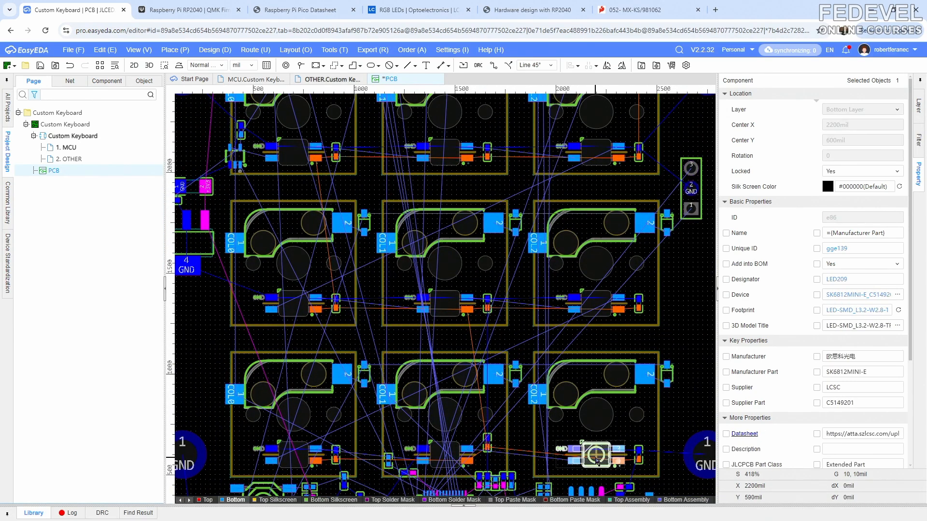
left_click(443, 455)
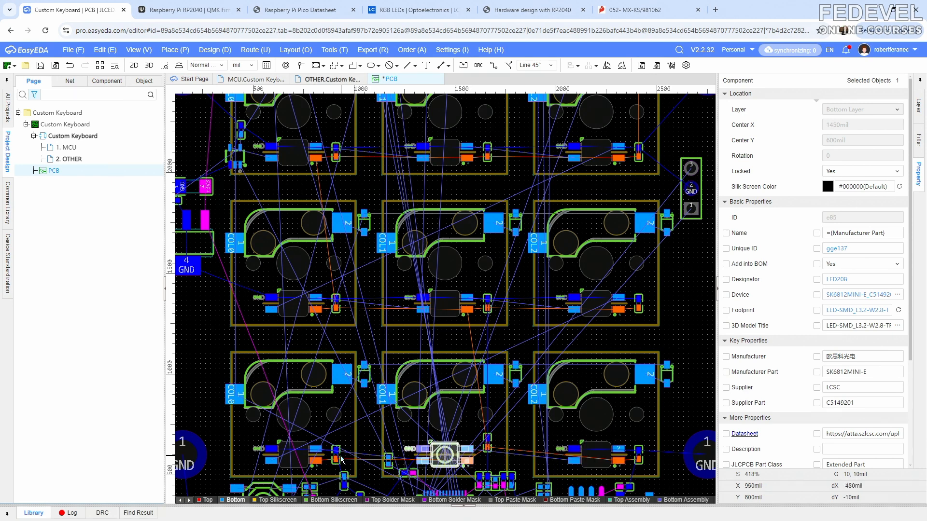
left_click(293, 455)
left_click(293, 308)
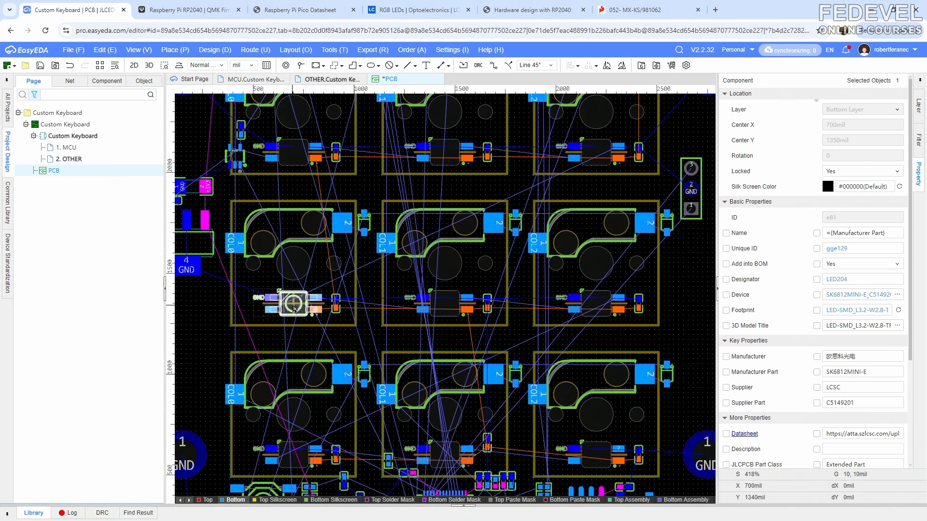
left_click(439, 306)
left_click(593, 311)
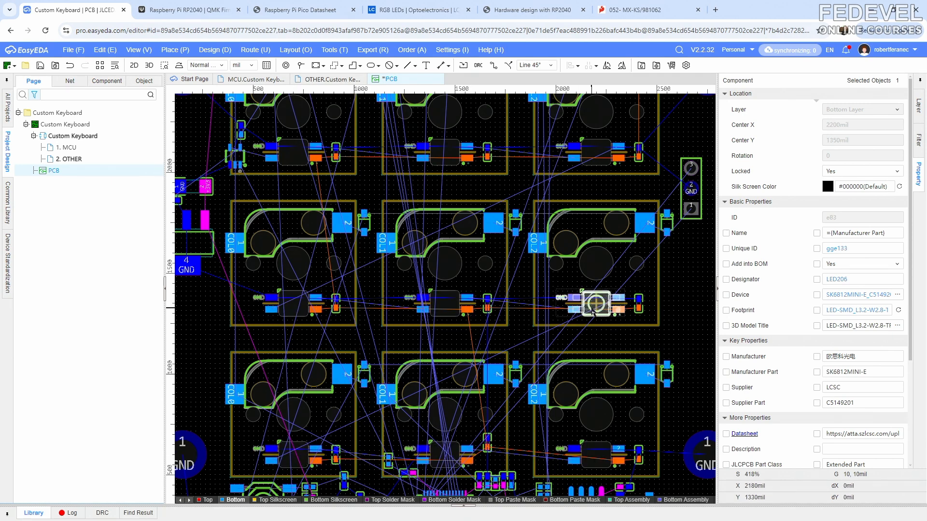
left_click(593, 157)
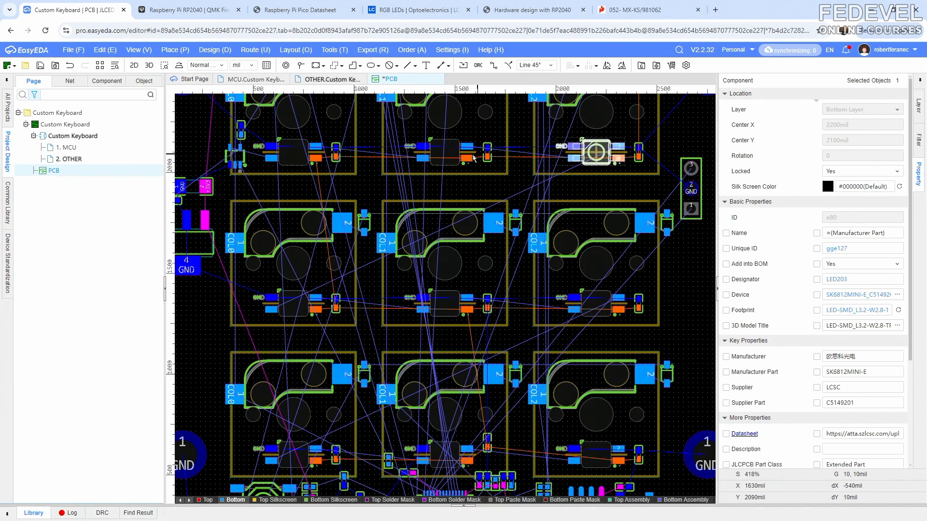
left_click(447, 154)
left_click(298, 153)
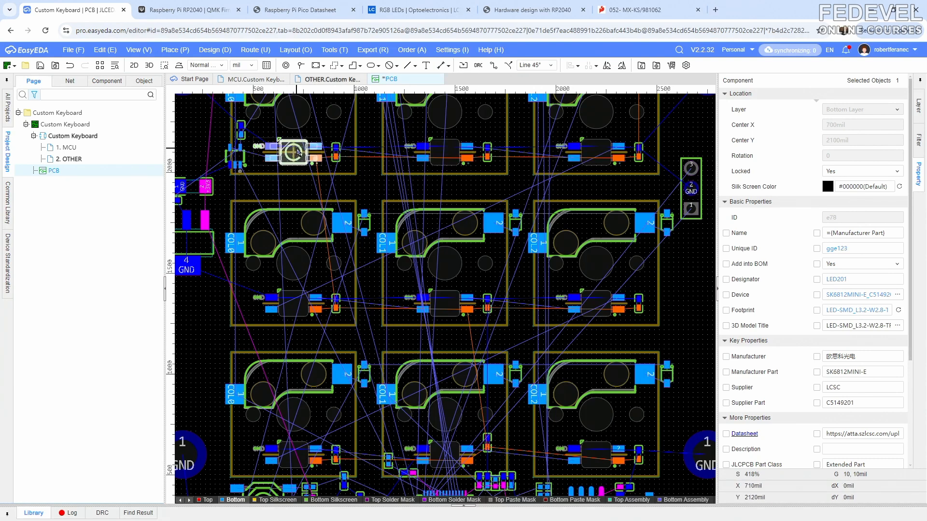
Check the center coordinates of pin header J102 and the nine key hotswap sockets J201 to J209.
left_click(699, 182)
right_click_drag(679, 143, 673, 187)
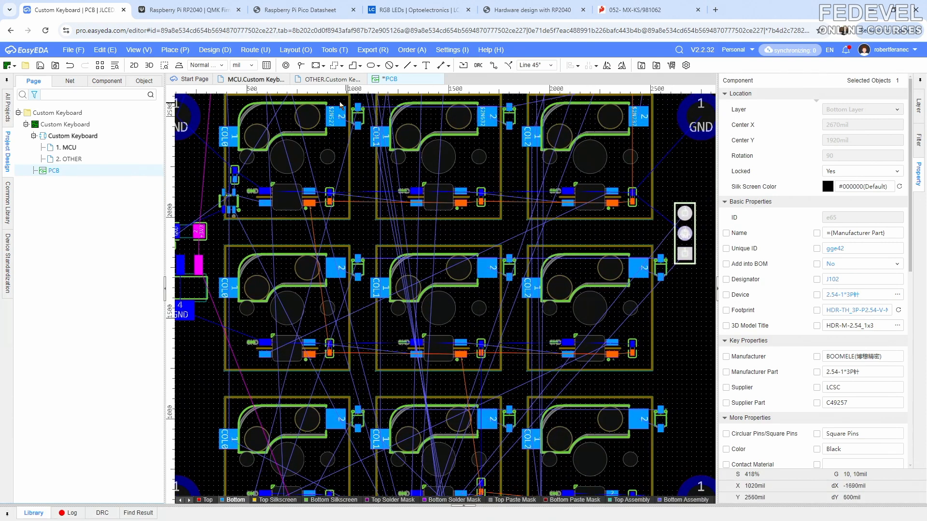
left_click(284, 113)
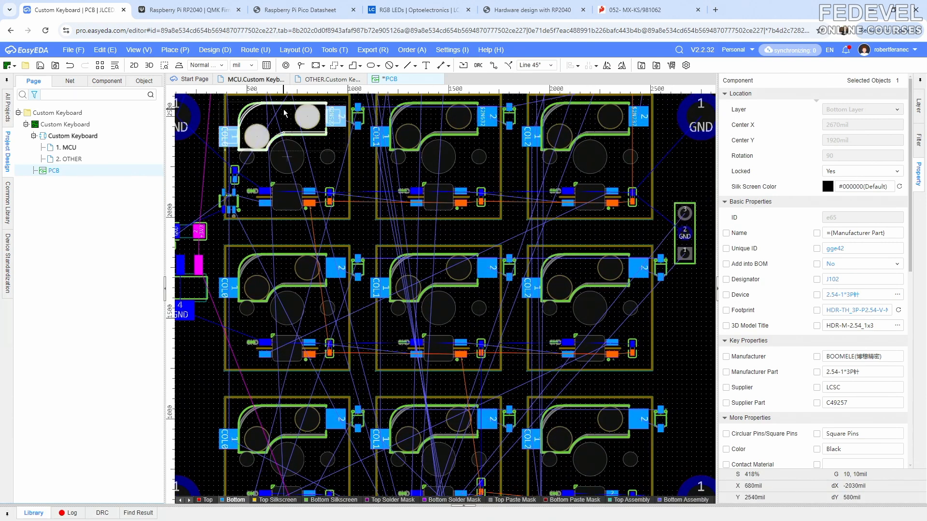
left_click(429, 122)
left_click(582, 126)
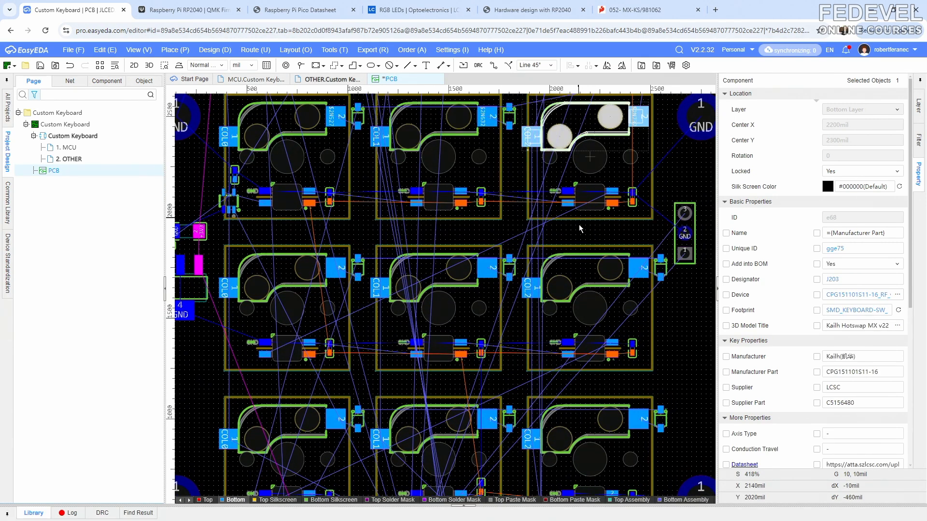
left_click(581, 271)
left_click(429, 271)
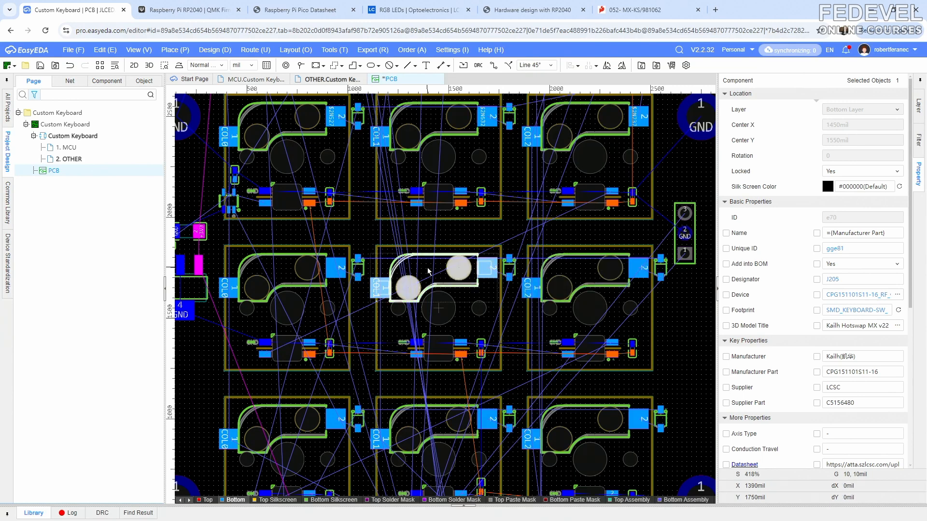
left_click(279, 263)
left_click(283, 421)
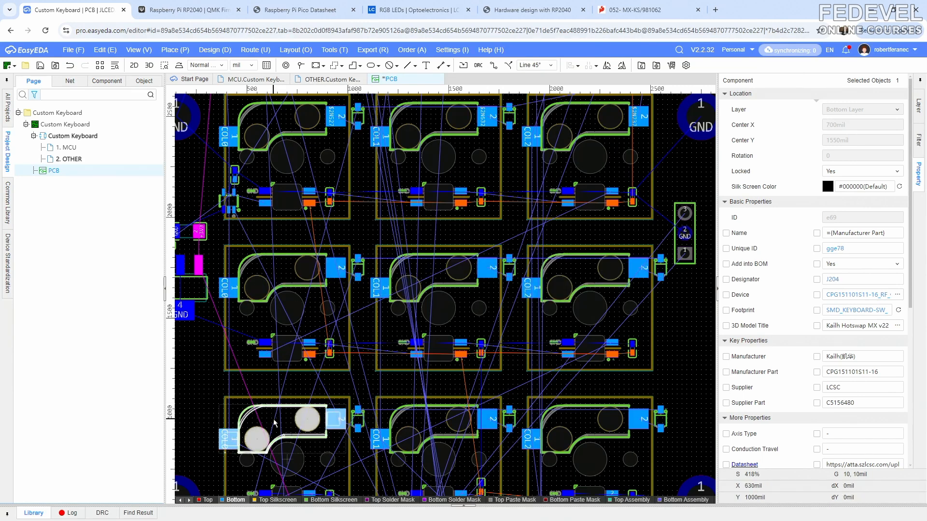
left_click(419, 421)
left_click(577, 421)
Check the center coordinates of voltage regulator U102 near the board's edge, and clear the selection.
scroll(580, 421, "down", 2)
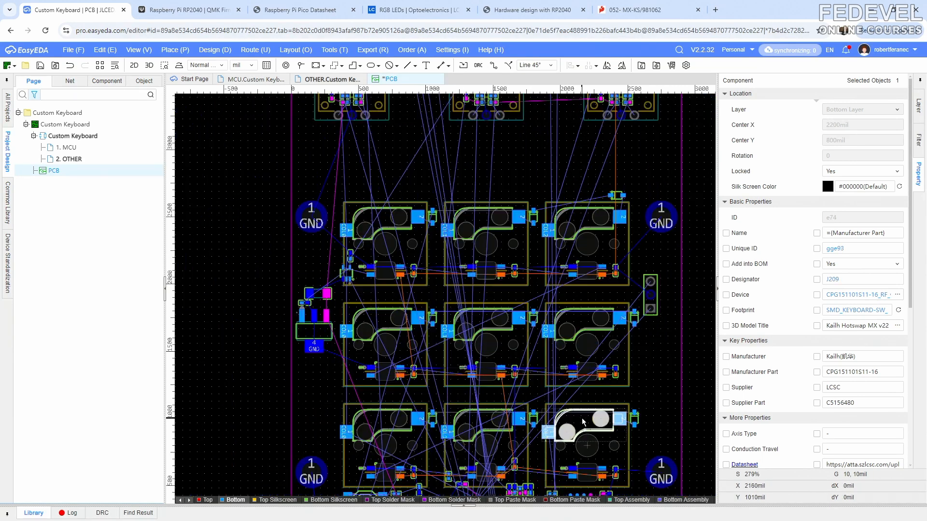
left_click(321, 337)
scroll(321, 336, "down", 1)
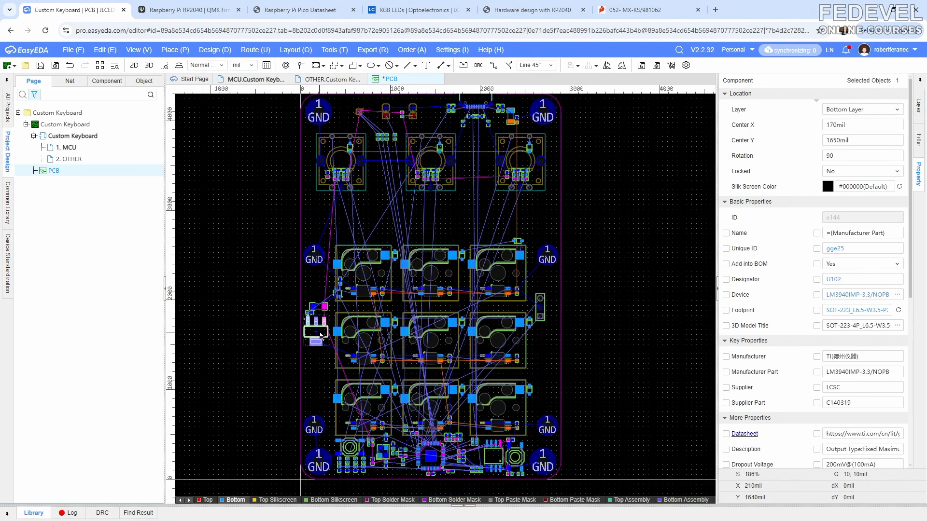
left_click(260, 185)
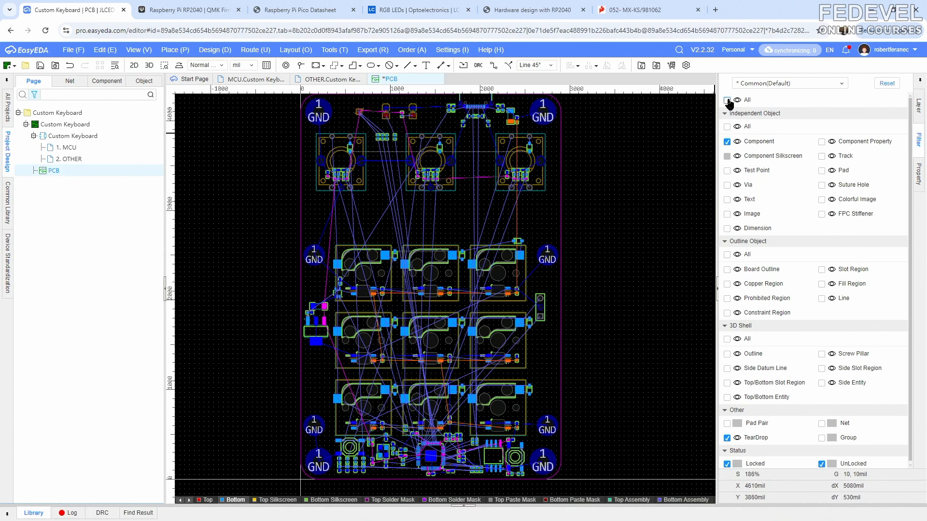
Make all object types selectable again in the selection filter and save the PCB.
left_click(728, 101)
left_click(919, 107)
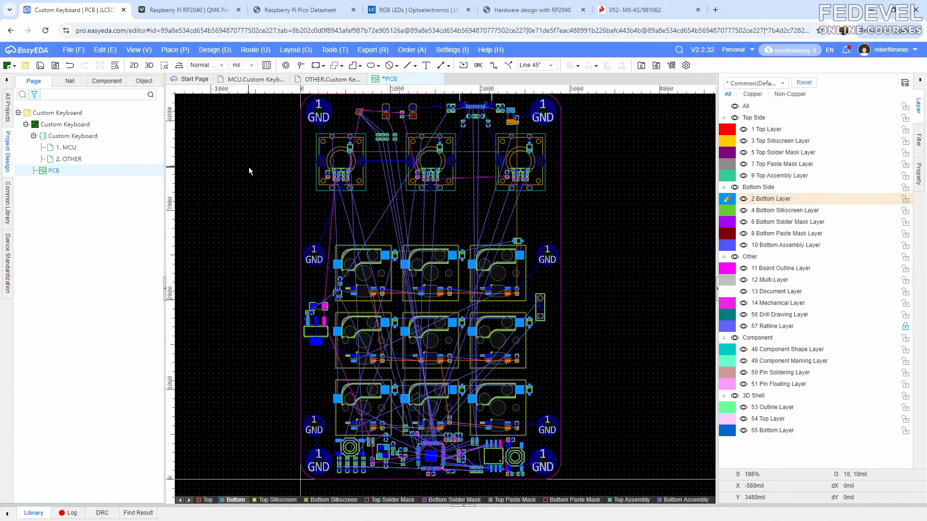
left_click(138, 51)
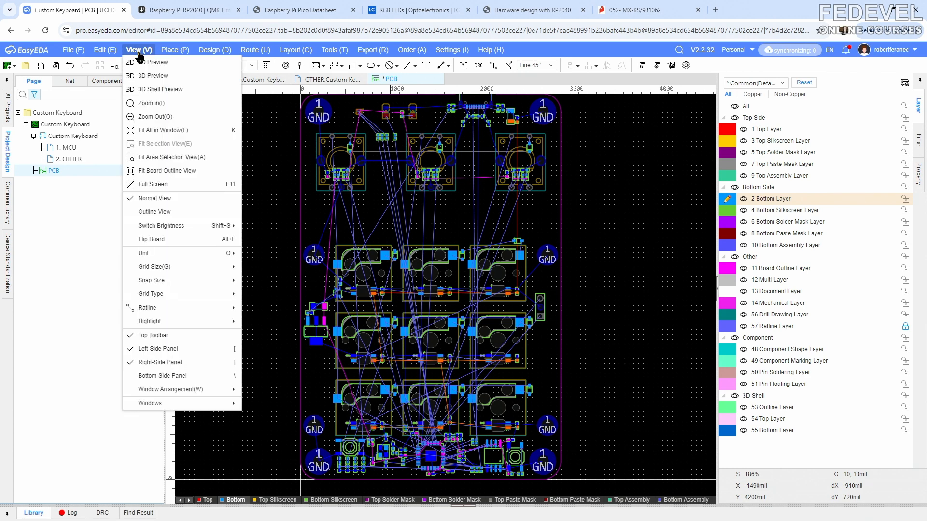
left_click(145, 130)
left_click(40, 66)
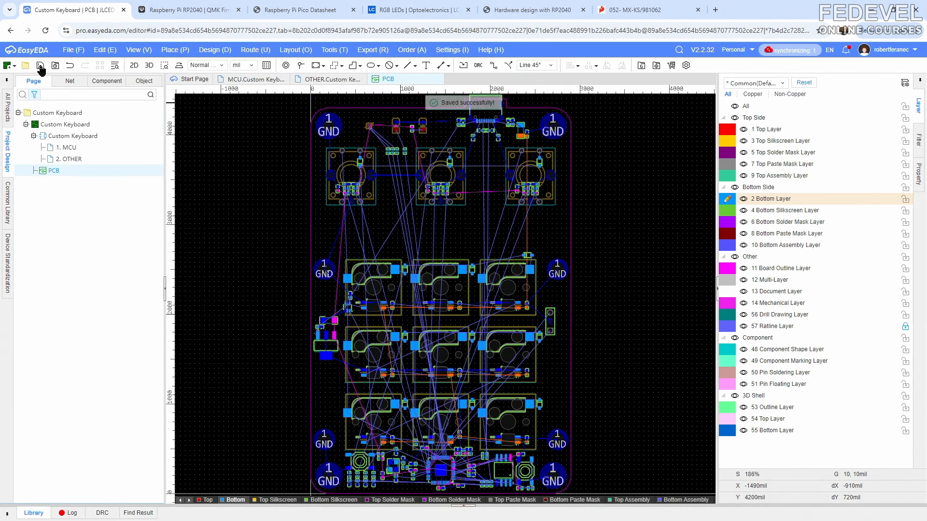
Examine the component placement on both sides of the board in a 3D preview, and close the preview.
left_click(150, 66)
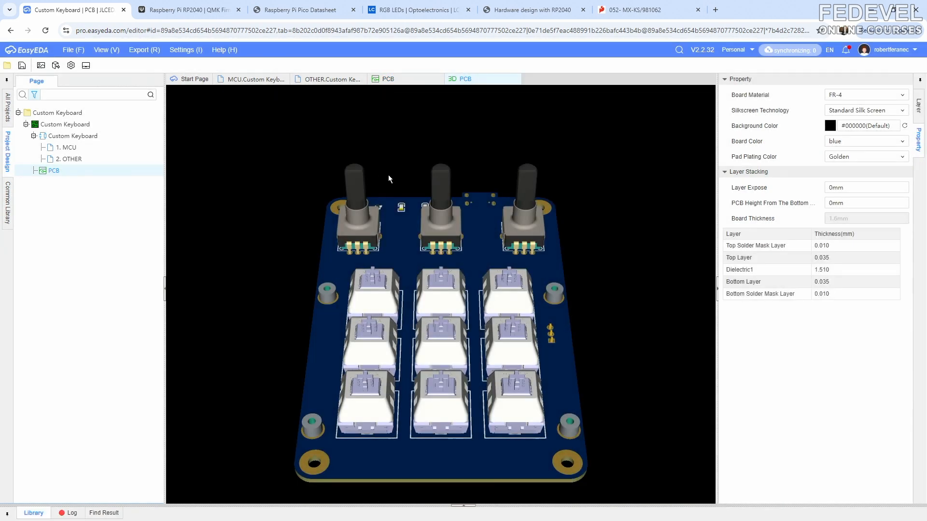
scroll(428, 211, "down", 3)
left_click_drag(439, 273, 482, 315)
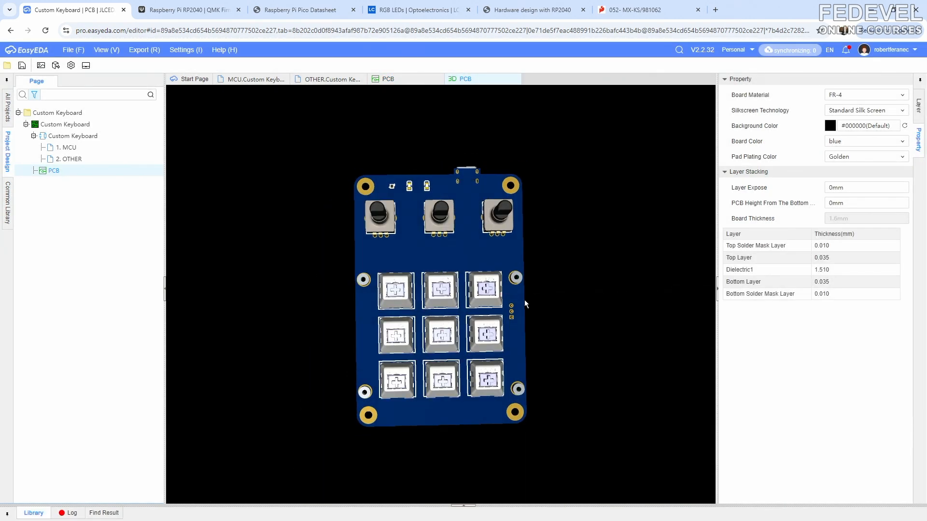
left_click_drag(564, 288, 334, 290)
scroll(441, 437, "up", 3)
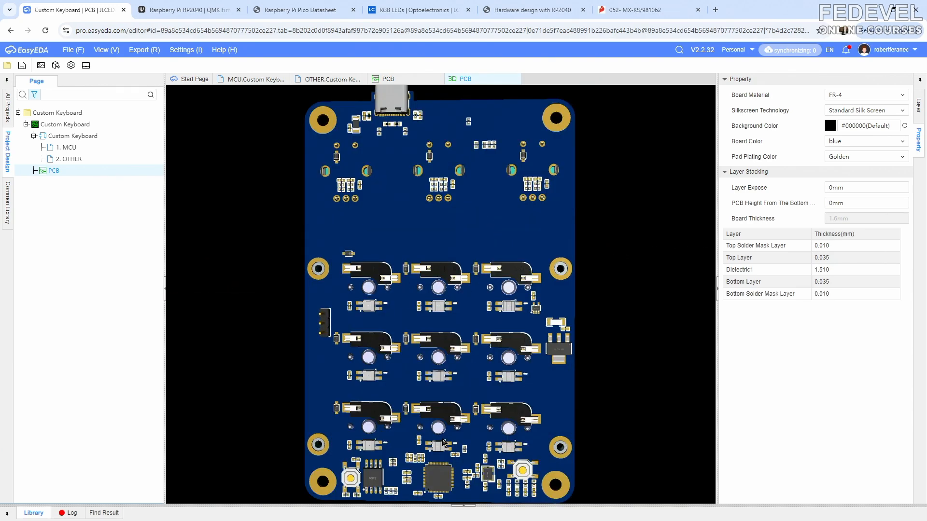
scroll(442, 420, "down", 3)
left_click_drag(443, 420, 390, 395)
left_click_drag(499, 170, 413, 153)
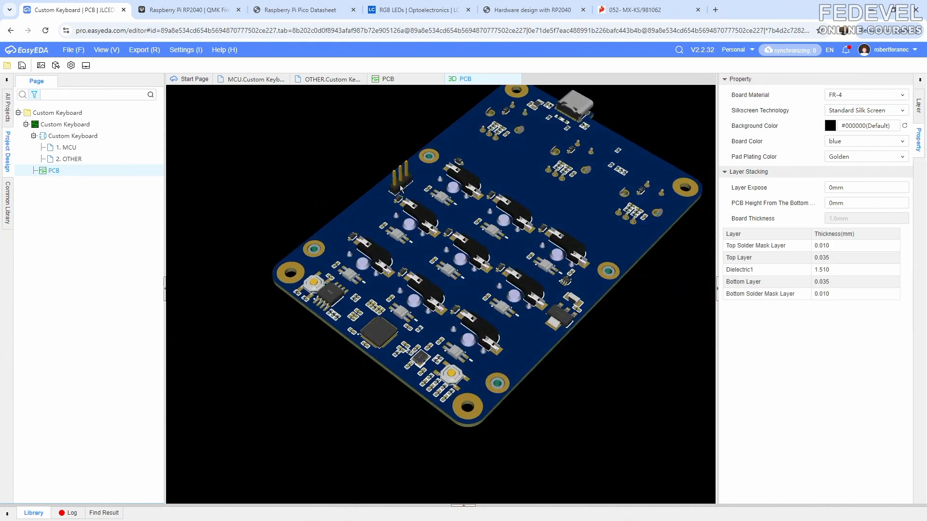
left_click(517, 80)
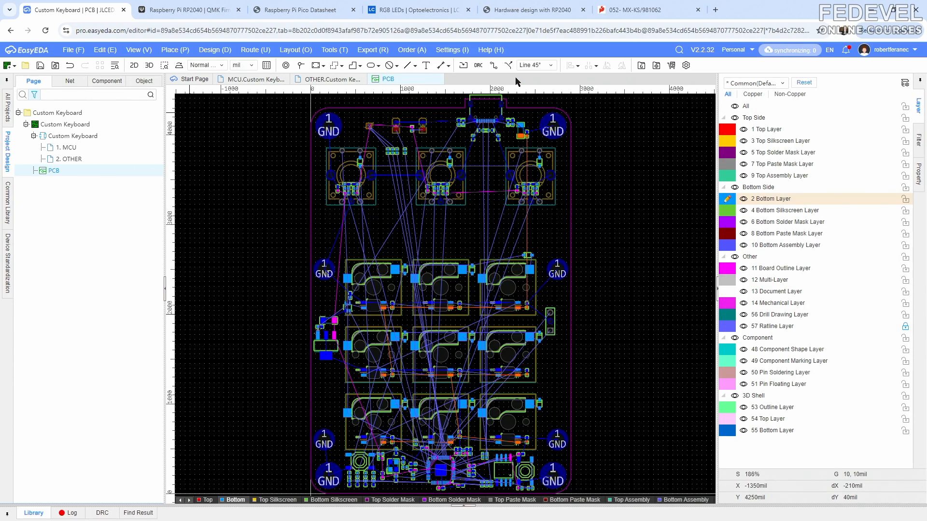
Remove the 3D model assigned to three-pin header J102.
scroll(554, 321, "up", 5)
left_click(556, 320)
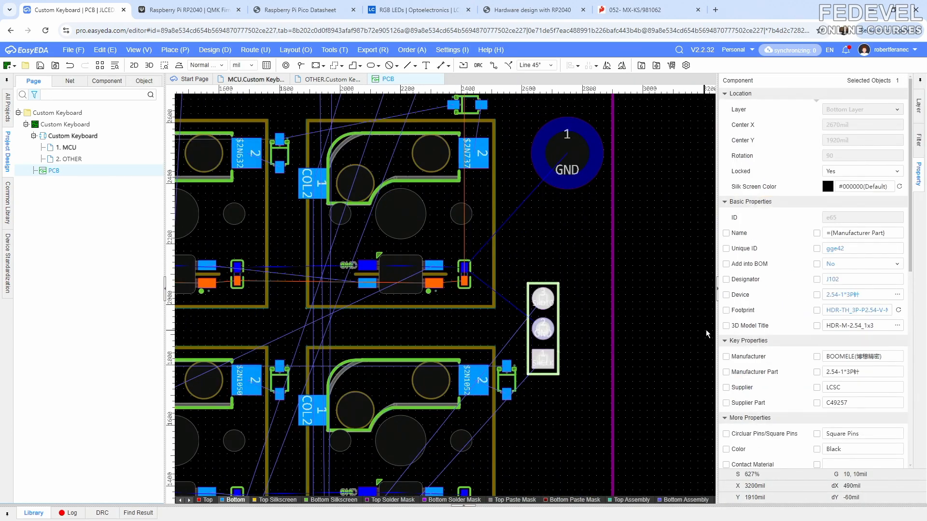
left_click(888, 327)
left_click(658, 280)
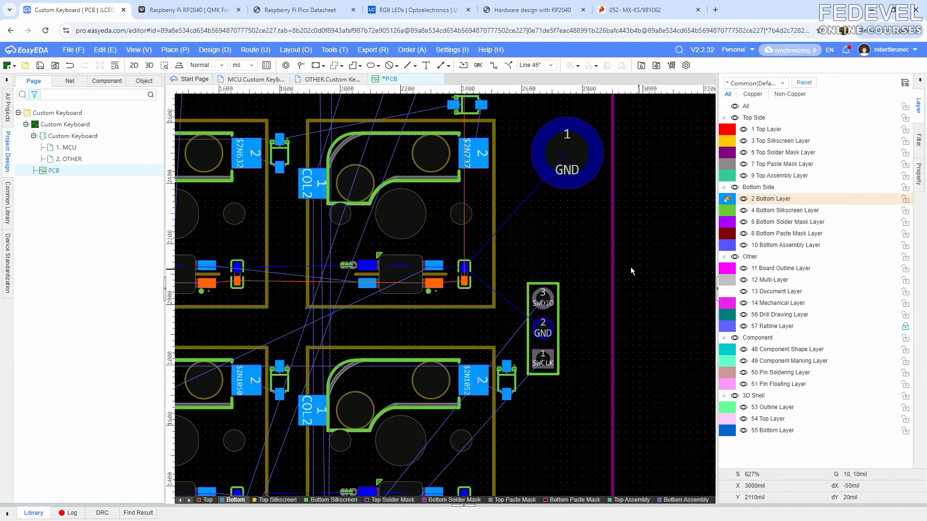
Check header J102 and both sides of the board in a new 3D preview, and return to the full PCB layout.
left_click(149, 65)
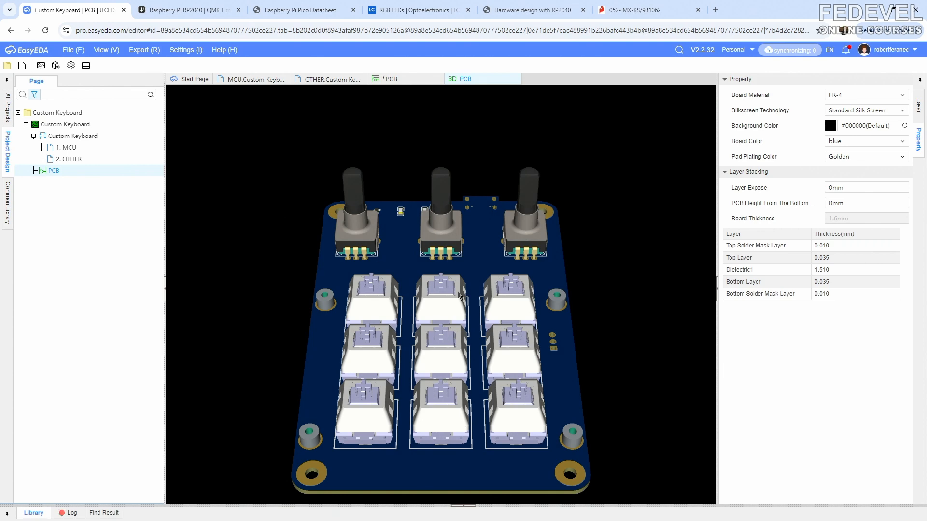
left_click_drag(458, 295, 441, 238)
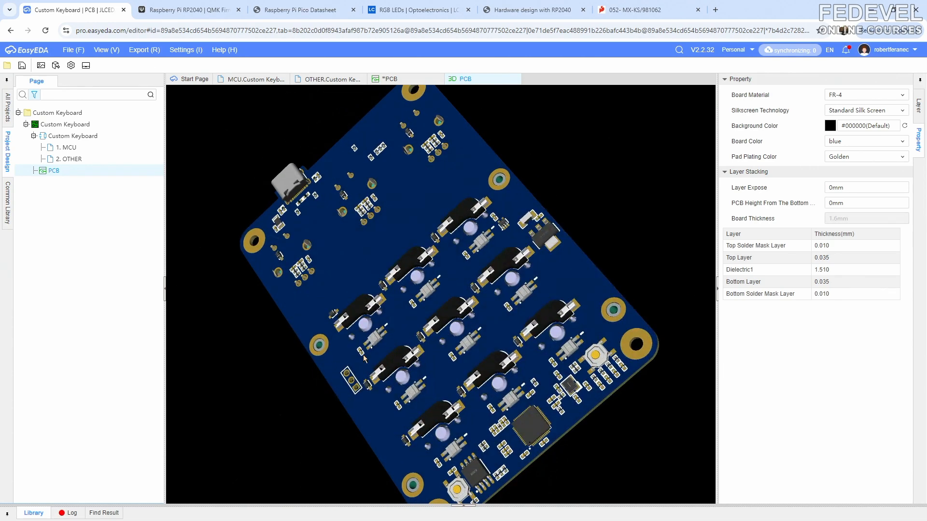
left_click_drag(365, 384, 533, 385)
left_click_drag(634, 306, 391, 302)
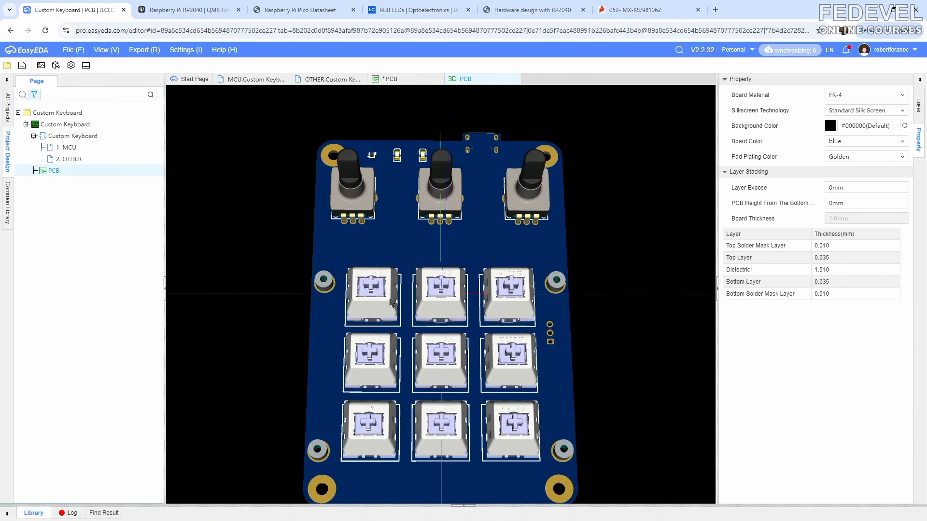
left_click(517, 79)
left_click(138, 50)
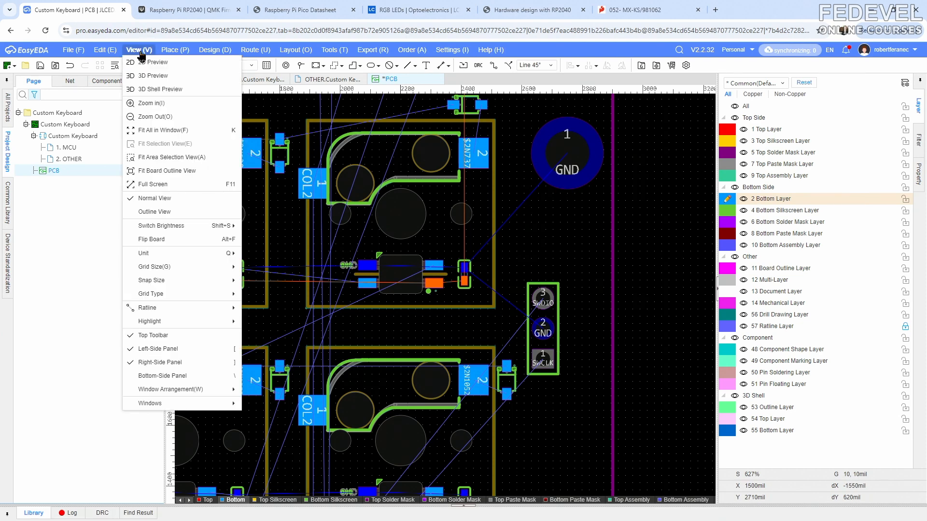
left_click(145, 130)
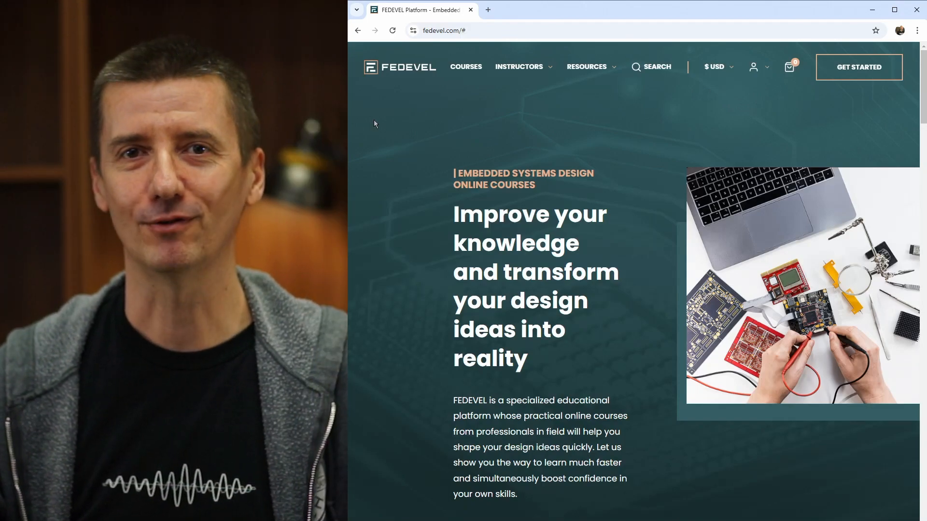
Browse the full course list on the FEDEVEL website in the browser, and return to the site's home page.
left_click(466, 66)
scroll(353, 124, "down", 5)
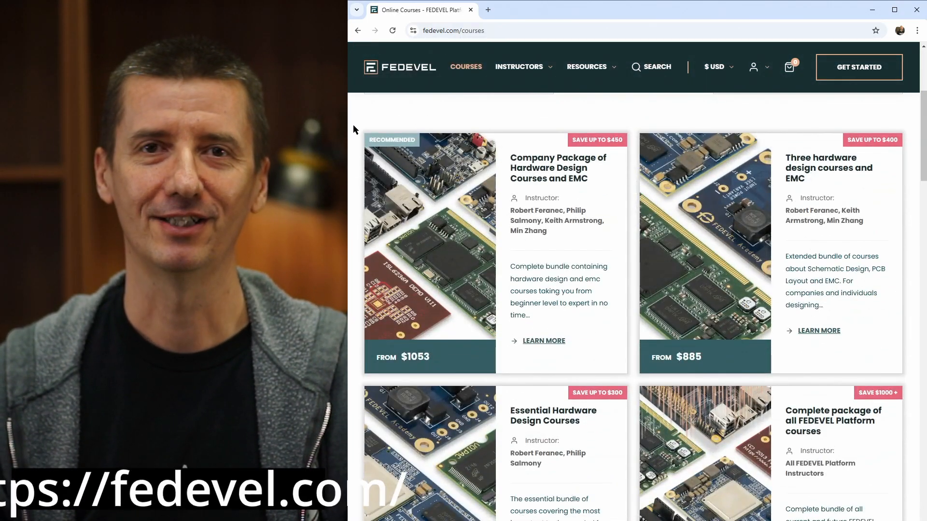
scroll(353, 129, "down", 10)
scroll(353, 125, "down", 1)
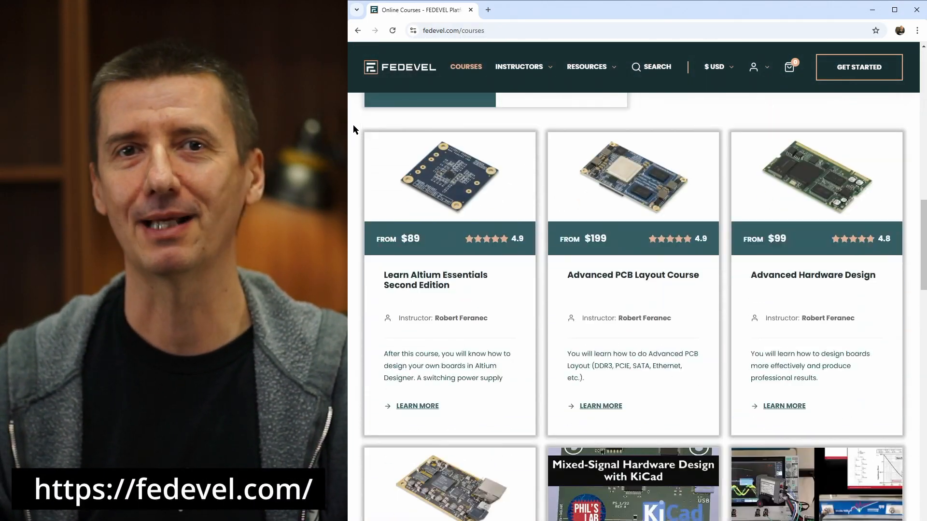
scroll(353, 126, "down", 5)
scroll(353, 129, "down", 6)
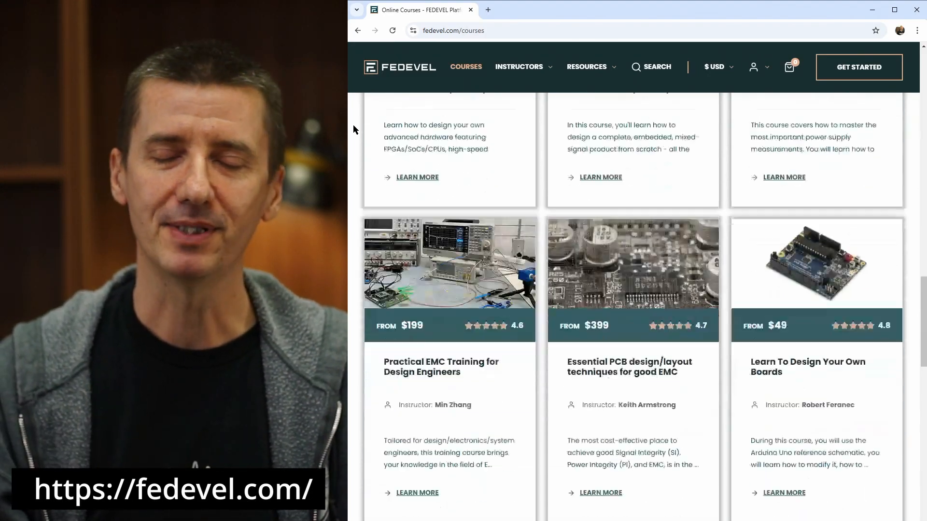
scroll(354, 129, "down", 4)
scroll(354, 129, "down", 6)
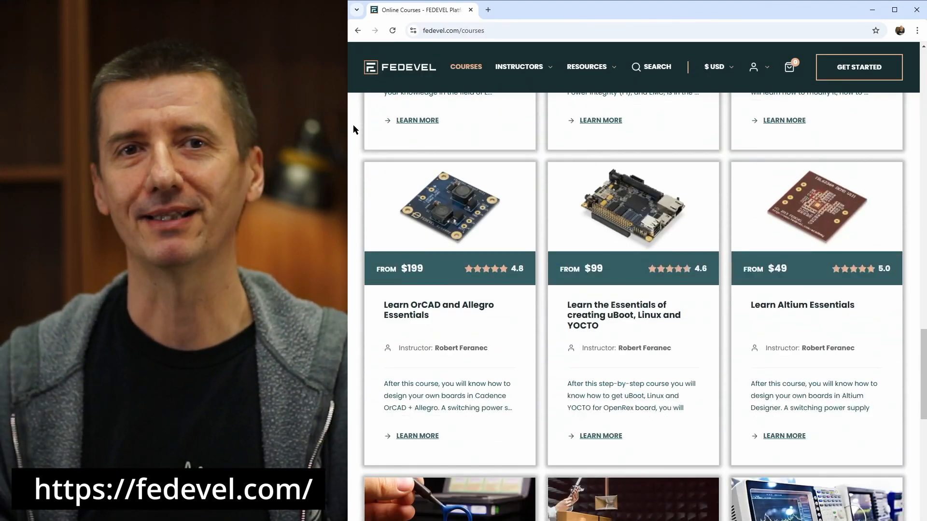
scroll(353, 129, "down", 7)
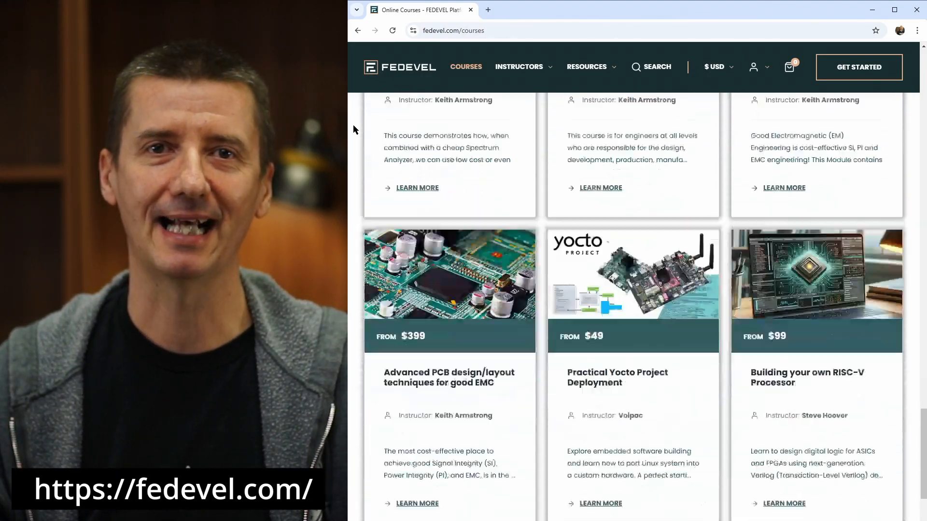
scroll(354, 130, "down", 6)
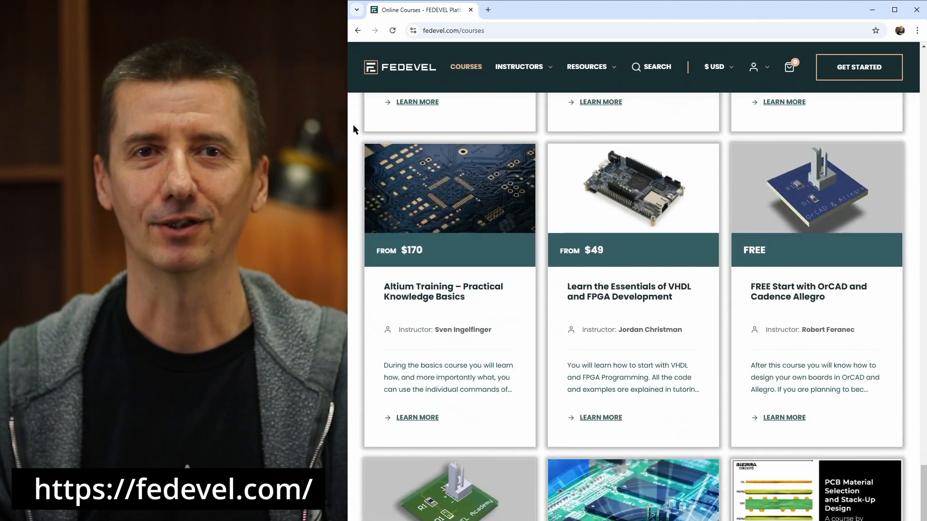
scroll(353, 130, "down", 7)
scroll(354, 127, "down", 6)
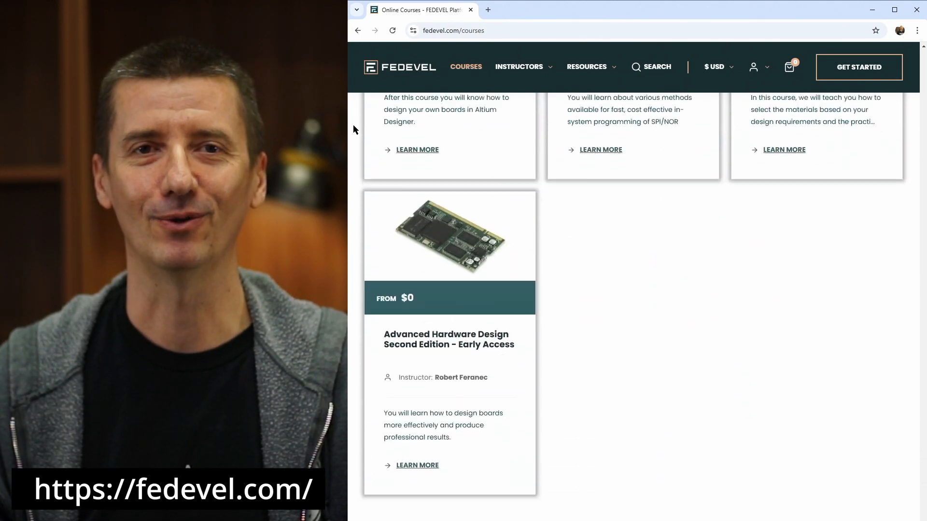
left_click(391, 71)
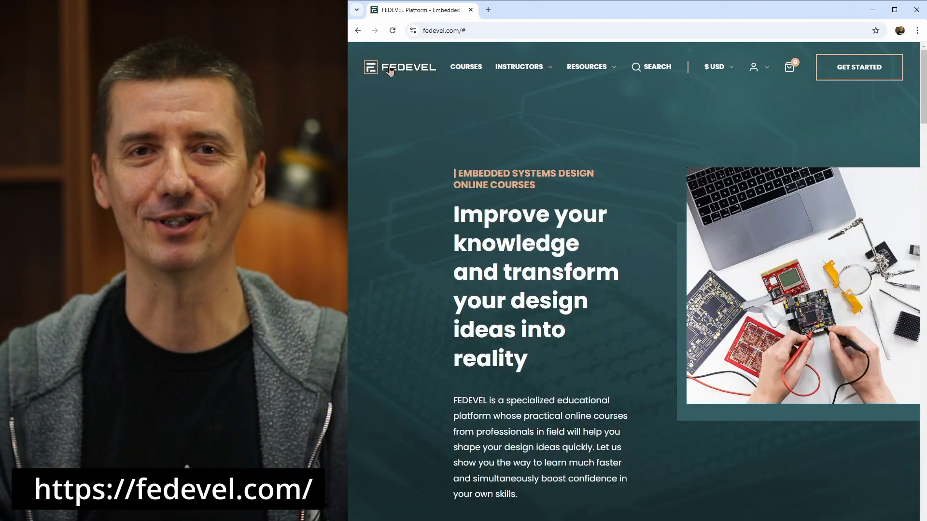